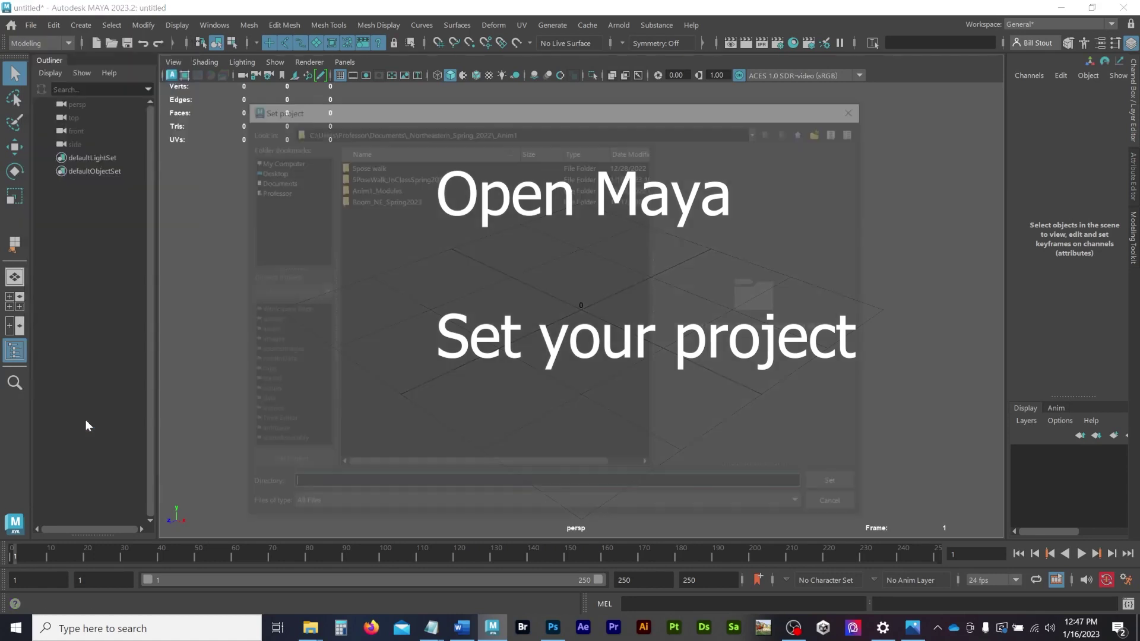
# Set the project to the Room_NE_Spring2023 folder and save the scene as Room_wallsAndFloor_v1.mb.
pyautogui.click(393, 199)
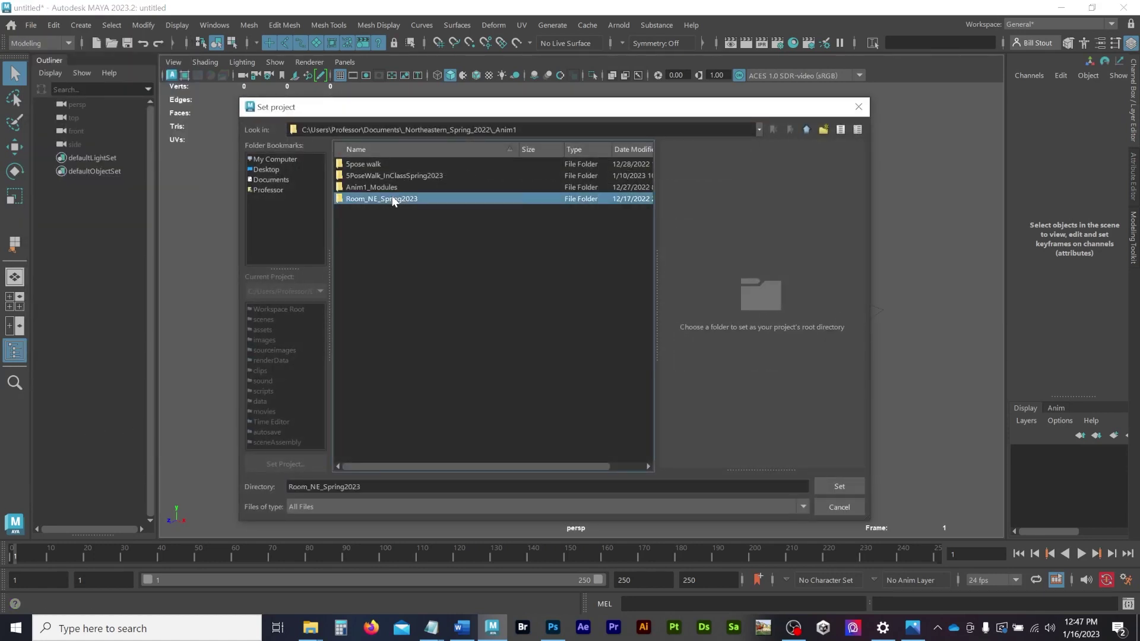
pyautogui.click(847, 488)
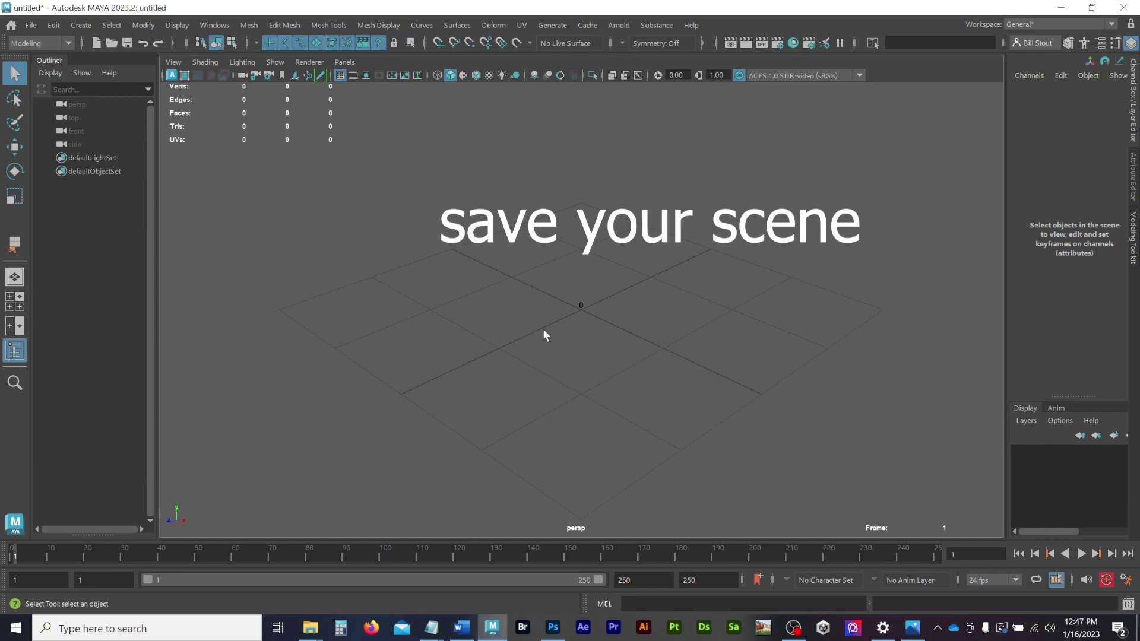
pyautogui.click(30, 25)
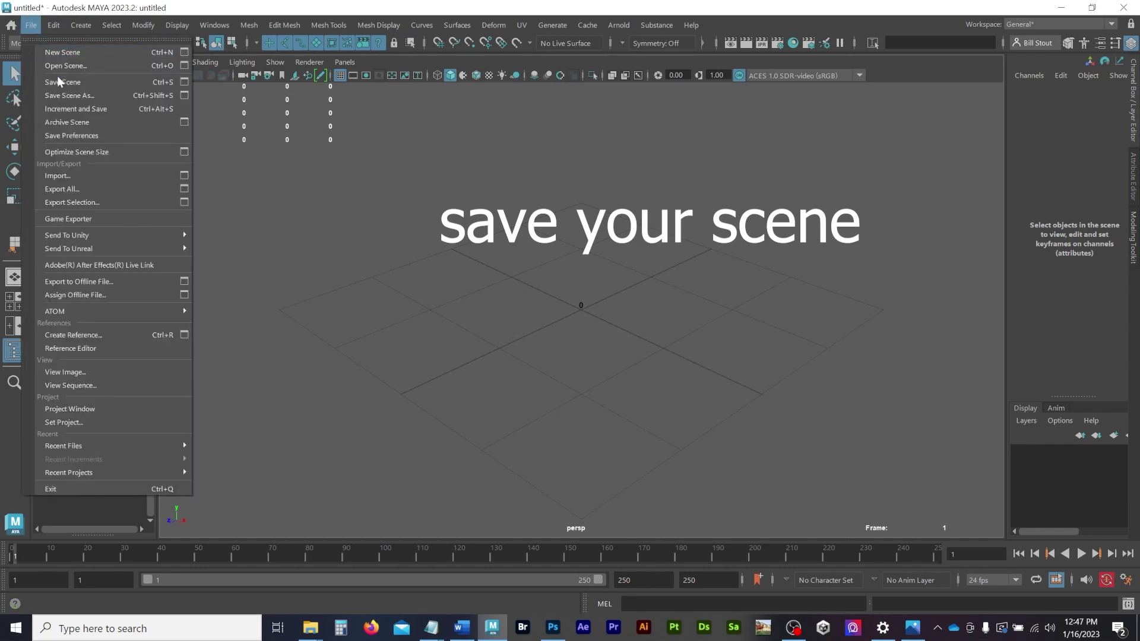
pyautogui.click(62, 95)
pyautogui.write('Room_')
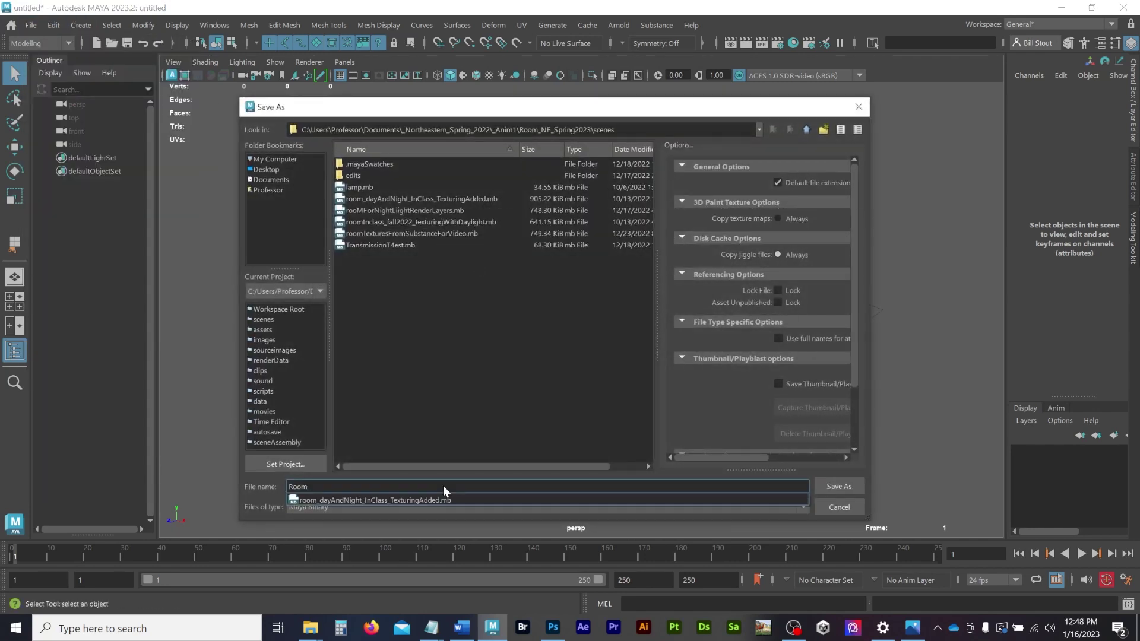
pyautogui.write('wal')
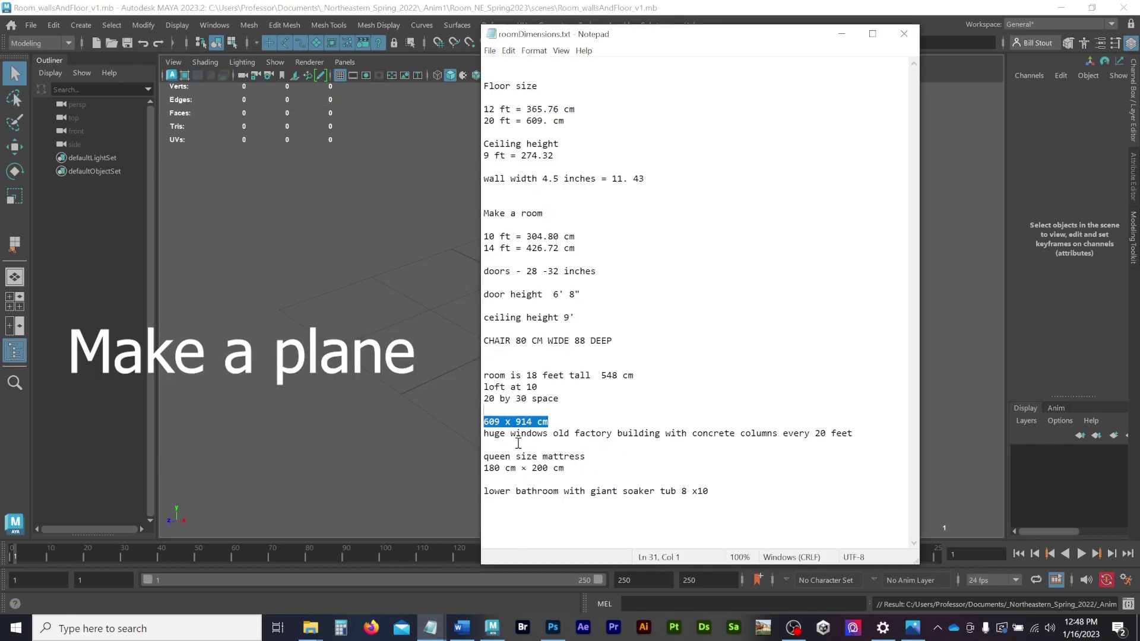
# Create a polygon plane at the scene origin for the room's floor.
pyautogui.click(84, 25)
pyautogui.moveTo(107, 92)
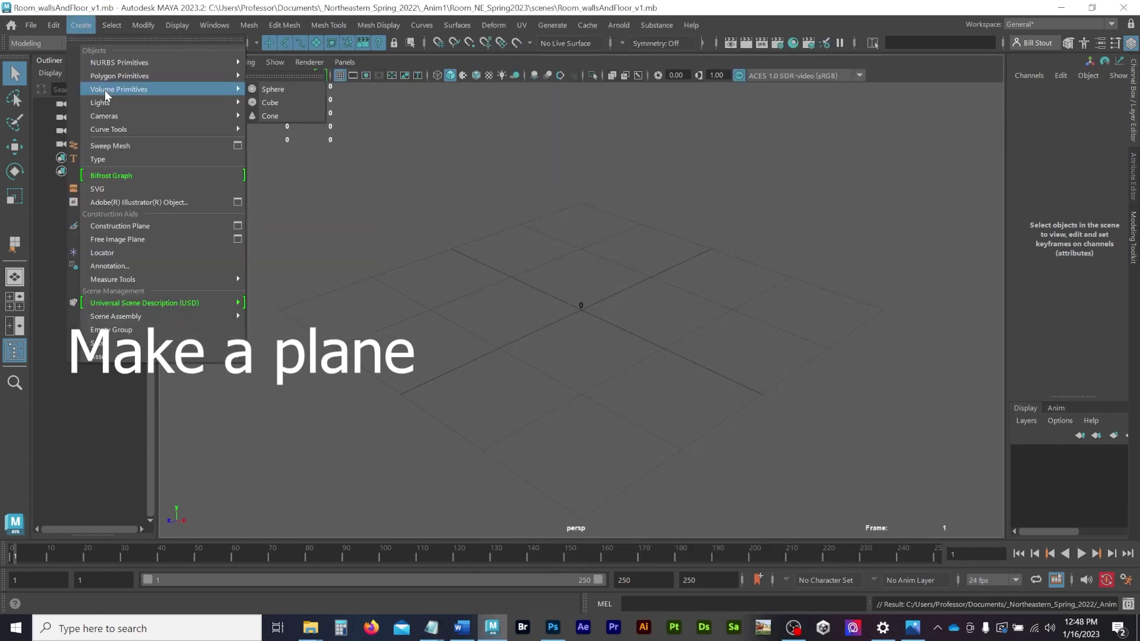
pyautogui.moveTo(198, 75)
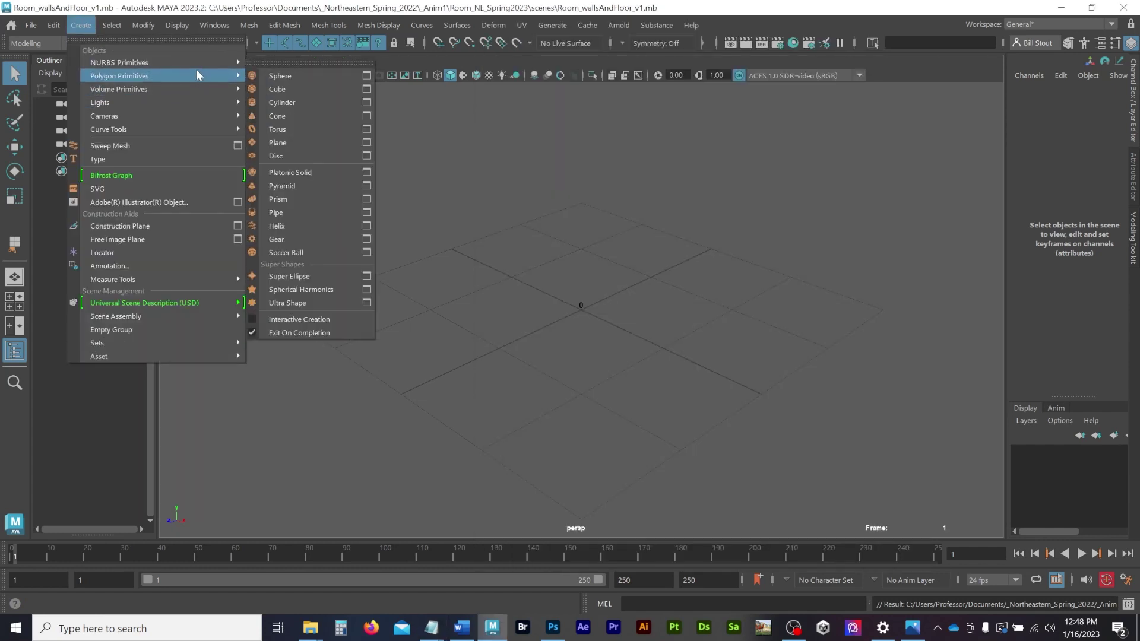
pyautogui.click(291, 142)
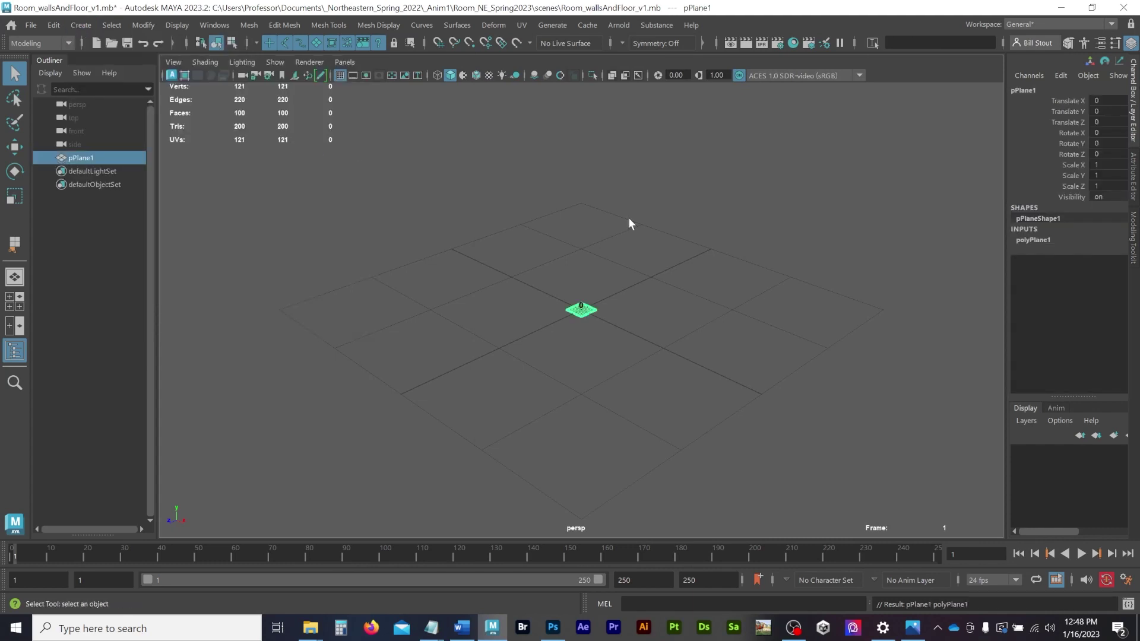
# Set the floor plane's width to 606 in its creation history.
pyautogui.click(1029, 240)
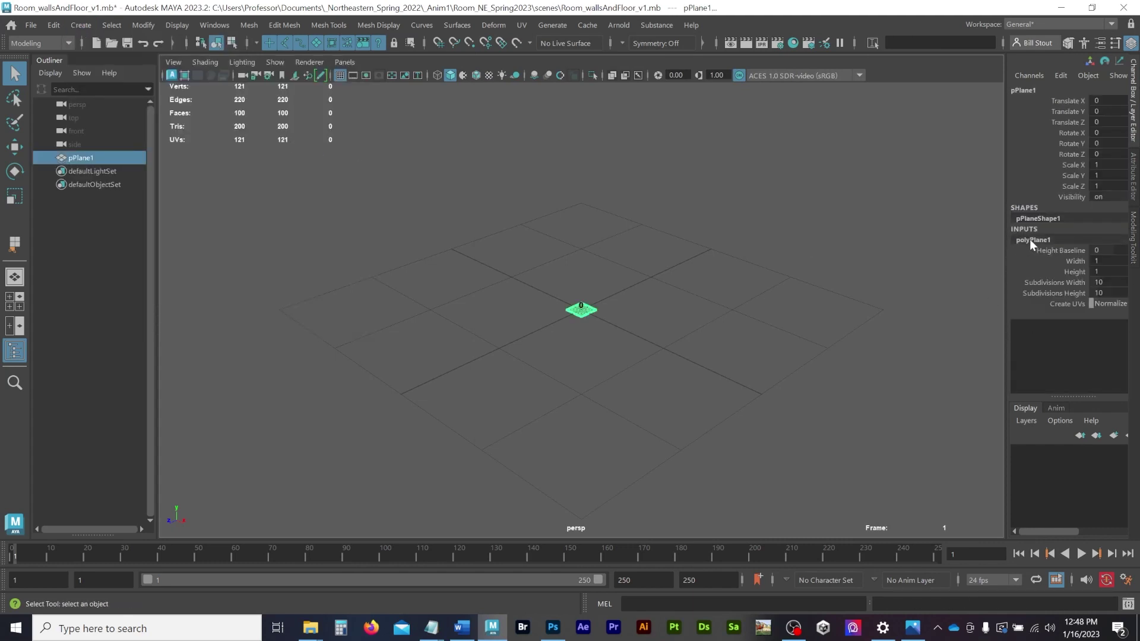
pyautogui.click(1108, 281)
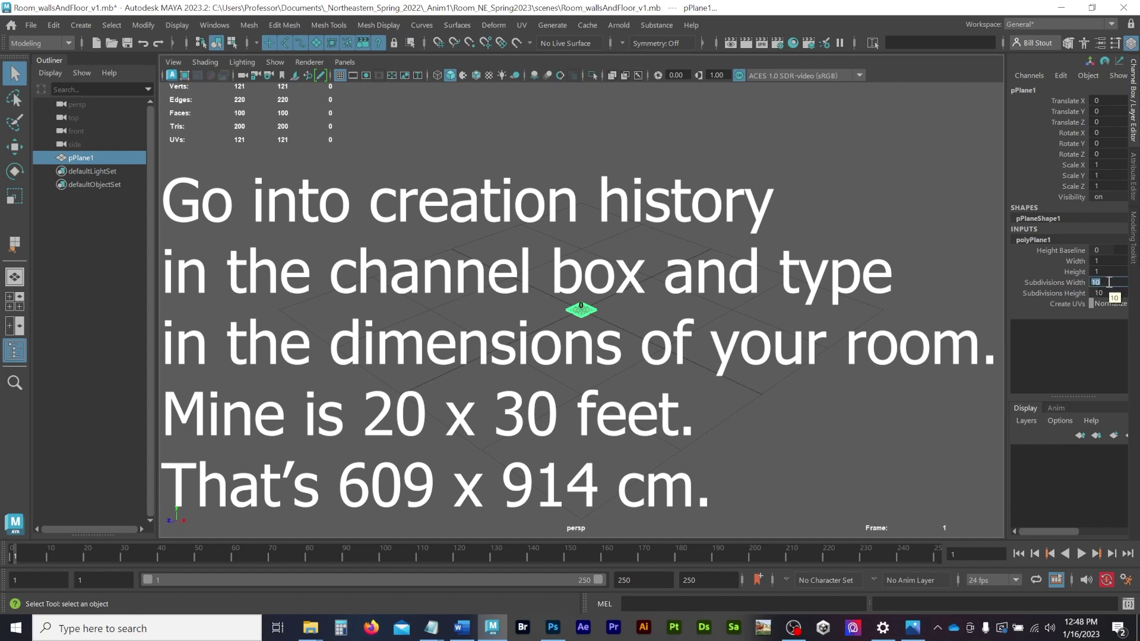
pyautogui.click(1105, 262)
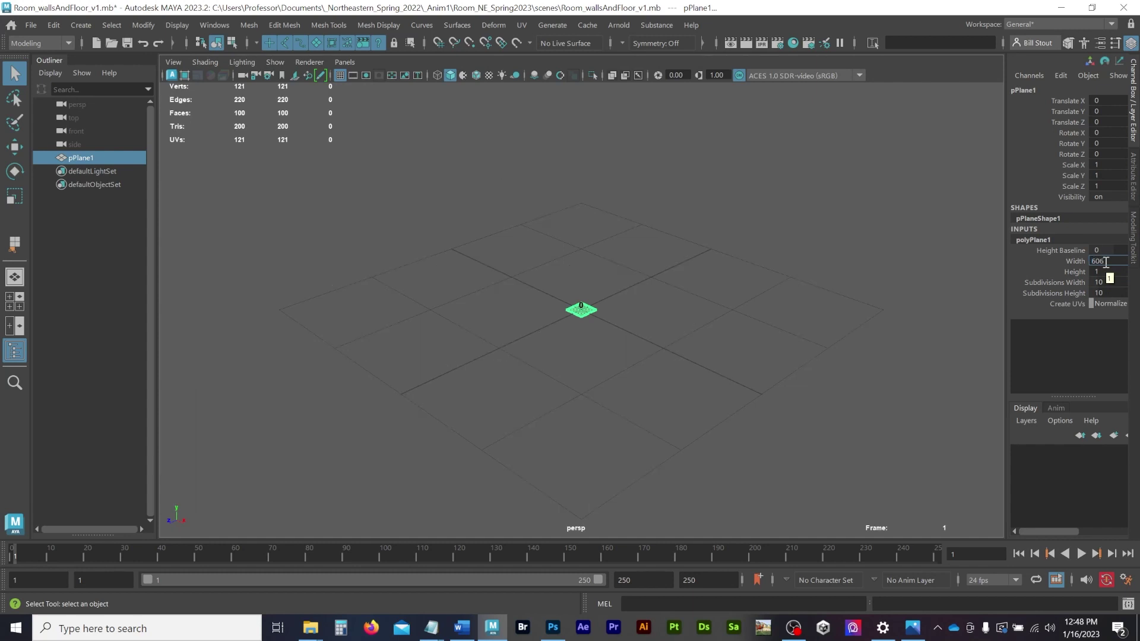
pyautogui.press('Tab')
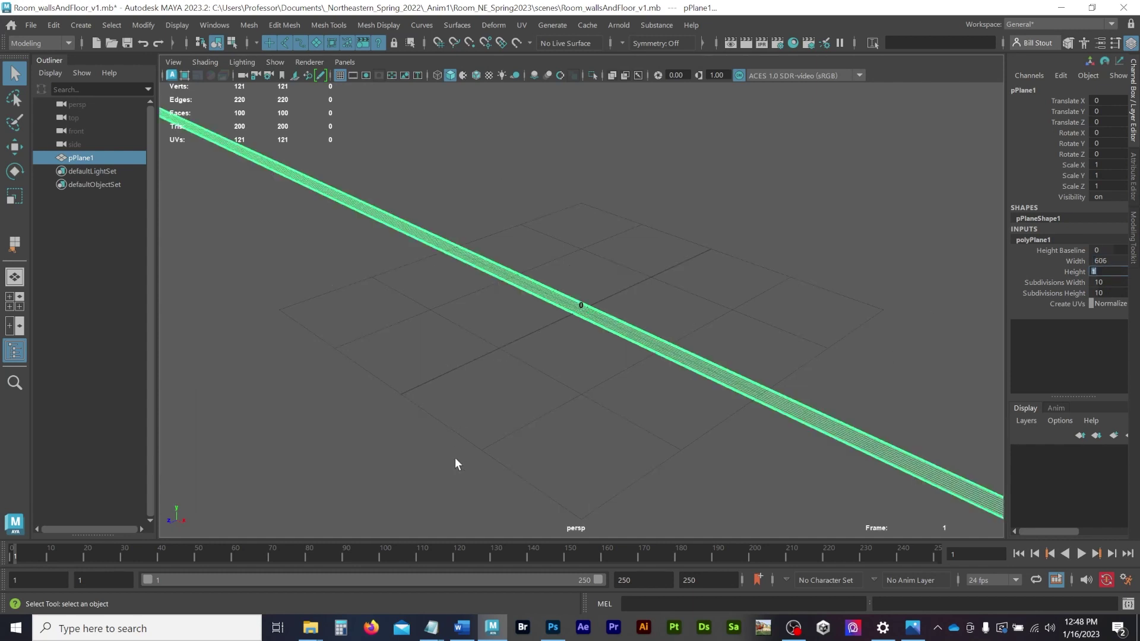
# Check the room size in the roomDimensions.txt Notepad file and set the floor plane's height to 914 in Maya.
pyautogui.click(432, 633)
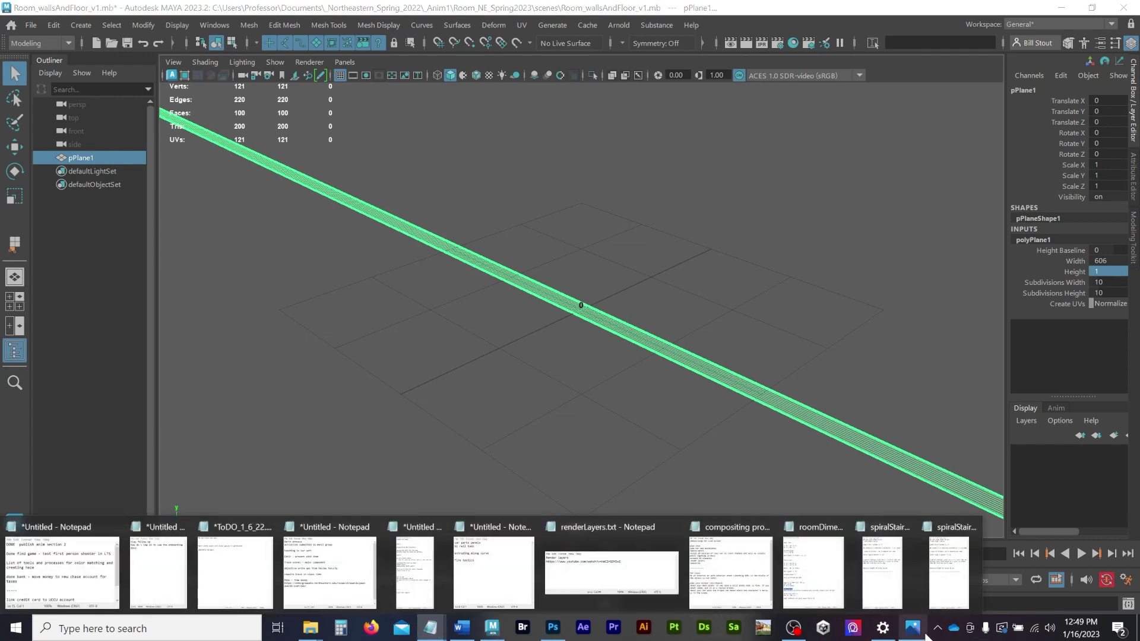
pyautogui.click(823, 589)
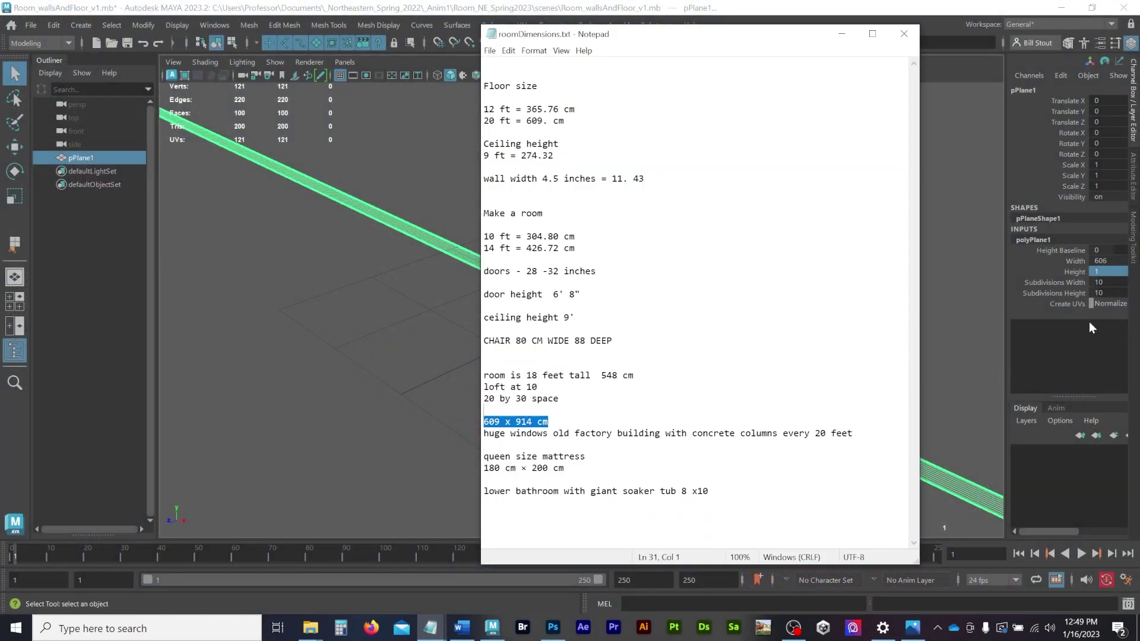
pyautogui.click(1117, 268)
pyautogui.click(1114, 273)
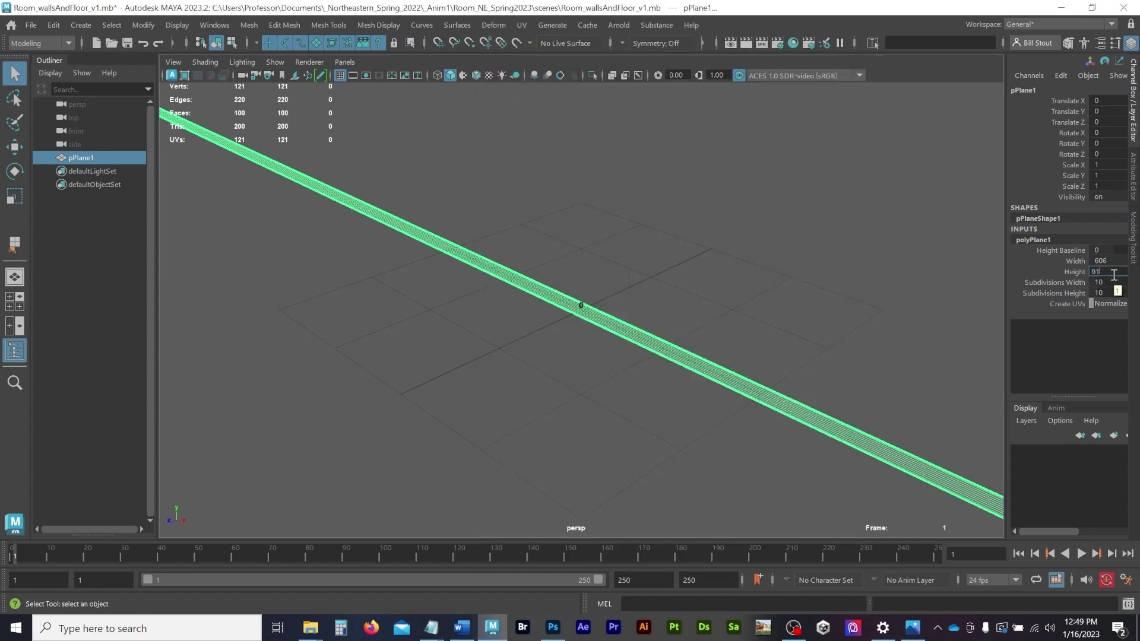
pyautogui.write('914')
pyautogui.press('Return')
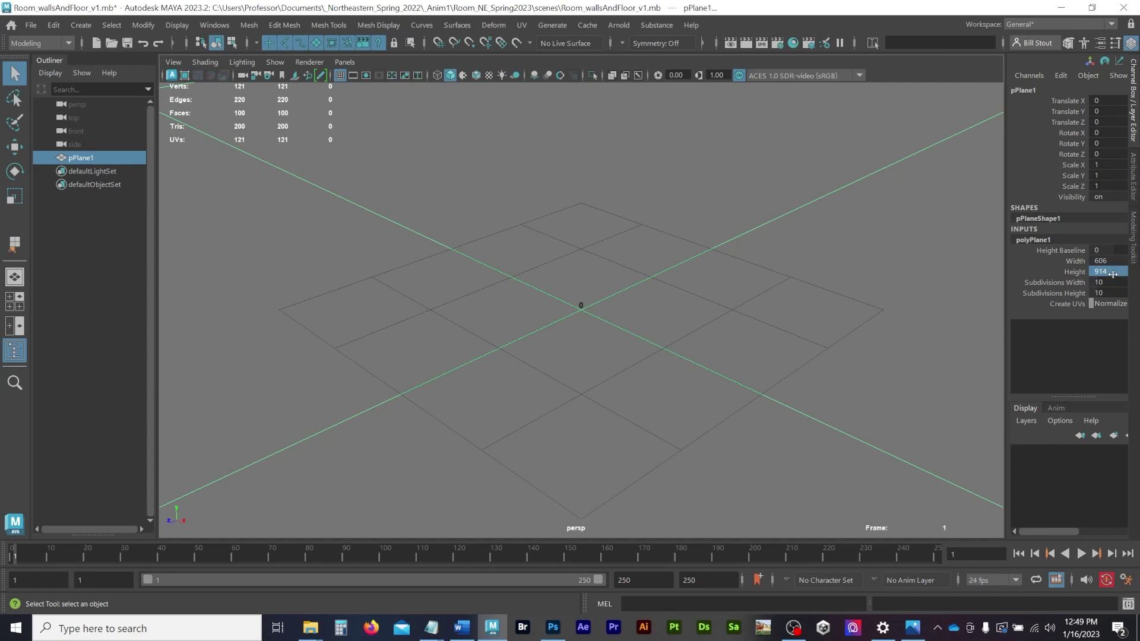
# Set the floor plane's width and height subdivisions to 2 each.
pyautogui.press('f')
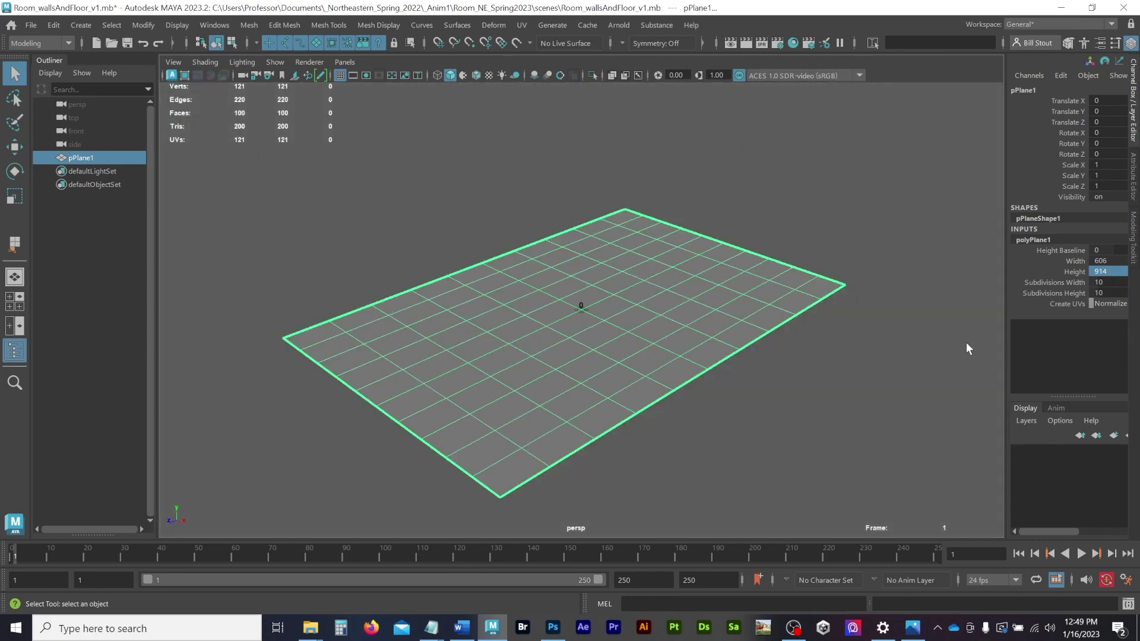
pyautogui.click(1124, 282)
pyautogui.press('Tab')
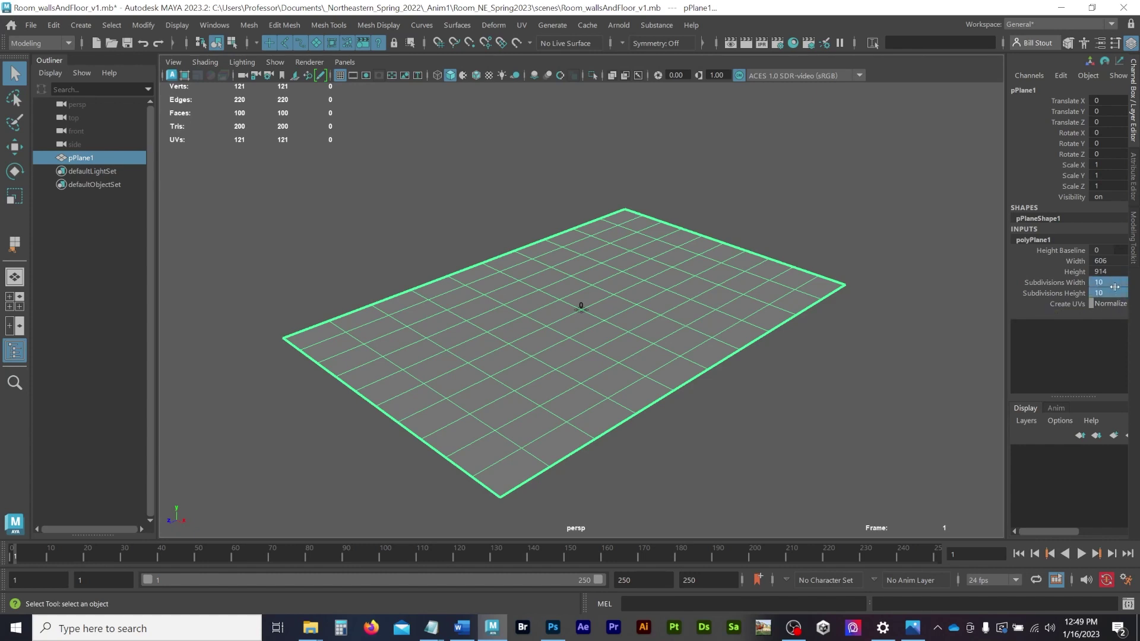
pyautogui.press('Return')
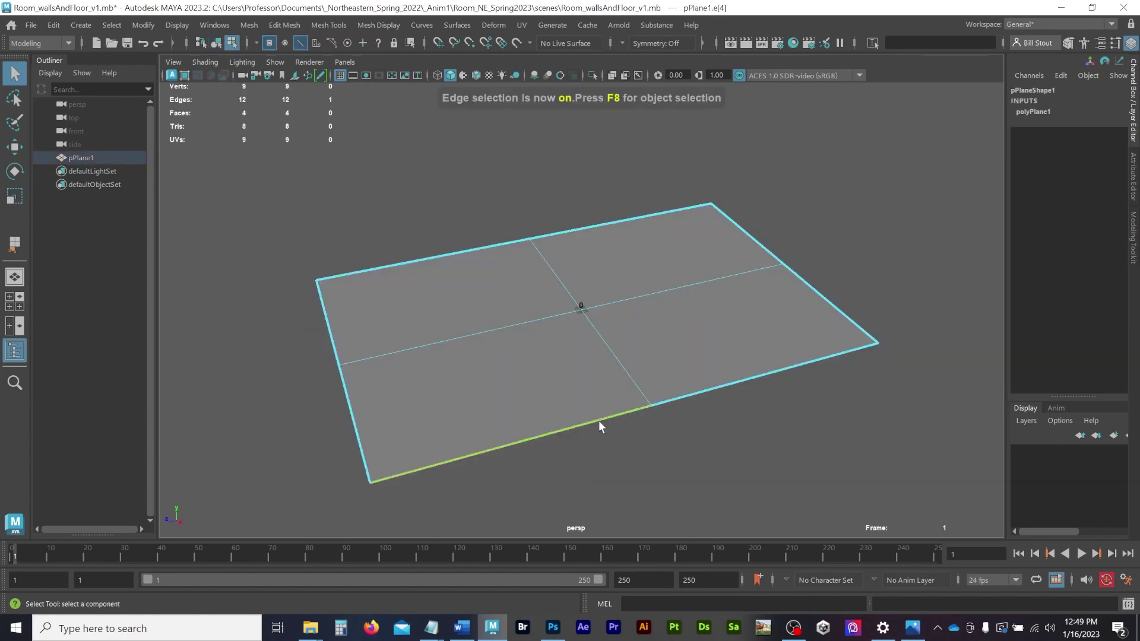
# Select all border edges of the floor plane and look up the wall width in the roomDimensions.txt Notepad file.
pyautogui.doubleClick(598, 420)
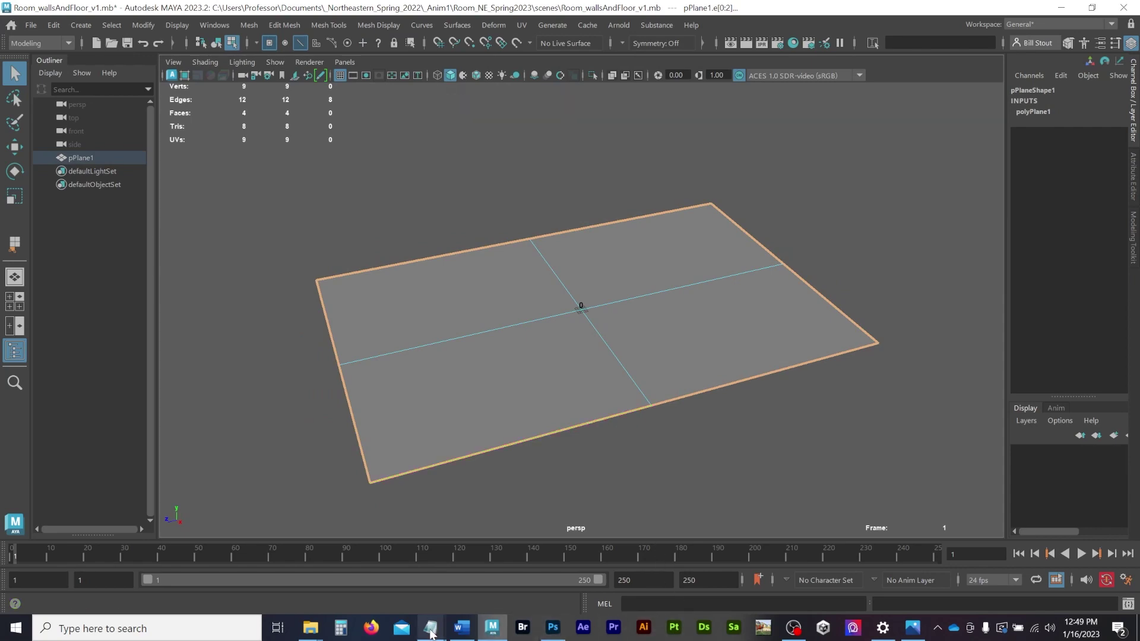
pyautogui.moveTo(430, 629)
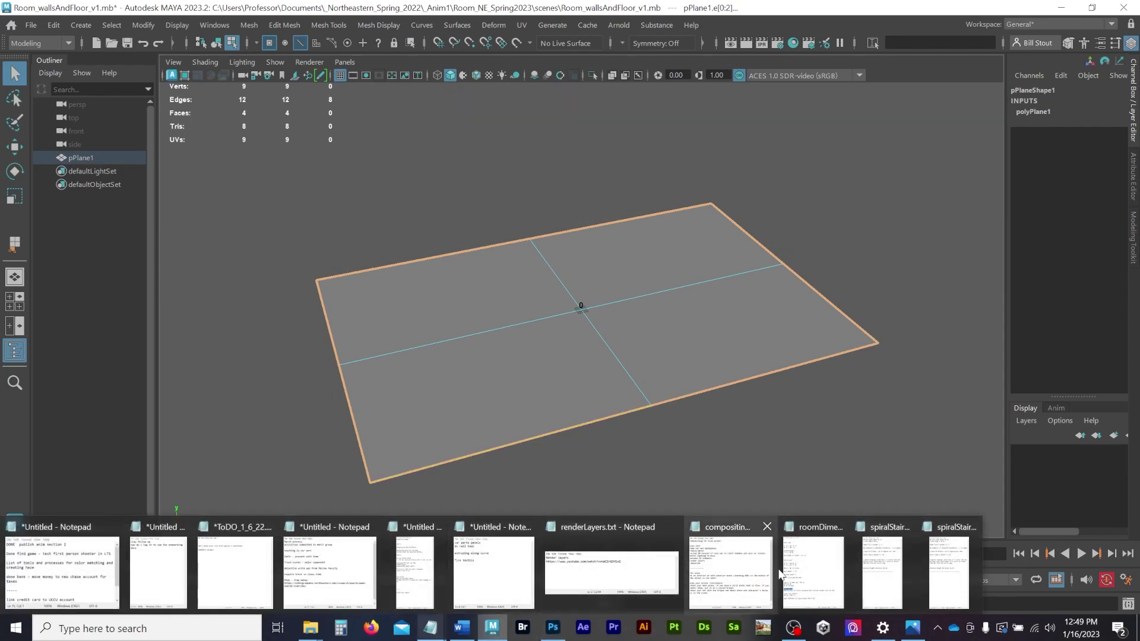
pyautogui.click(813, 571)
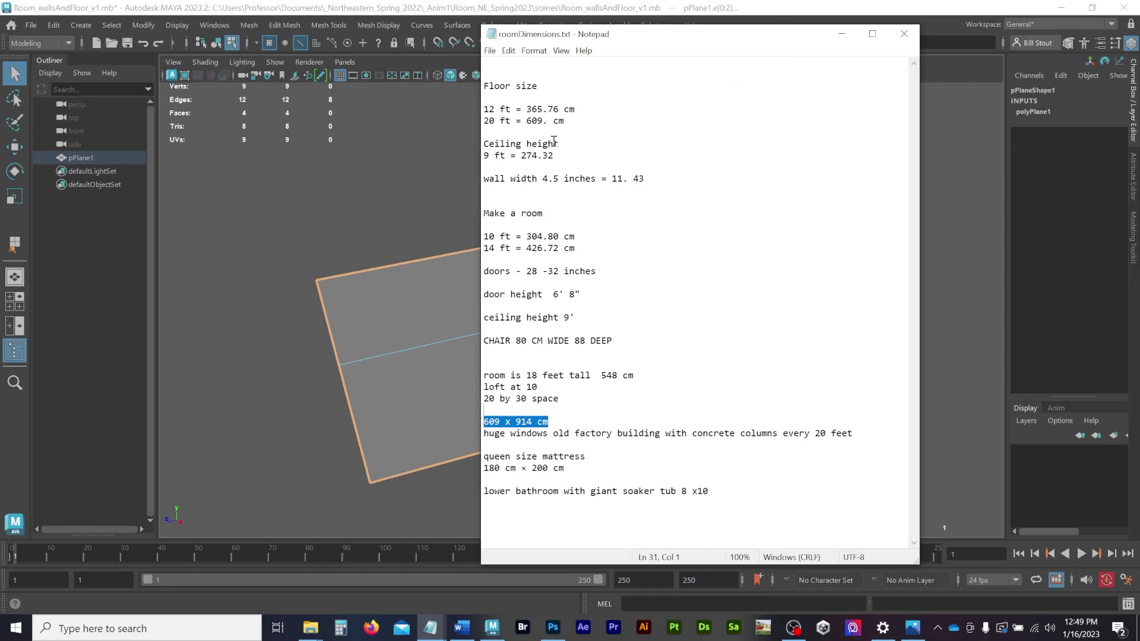
pyautogui.click(646, 178)
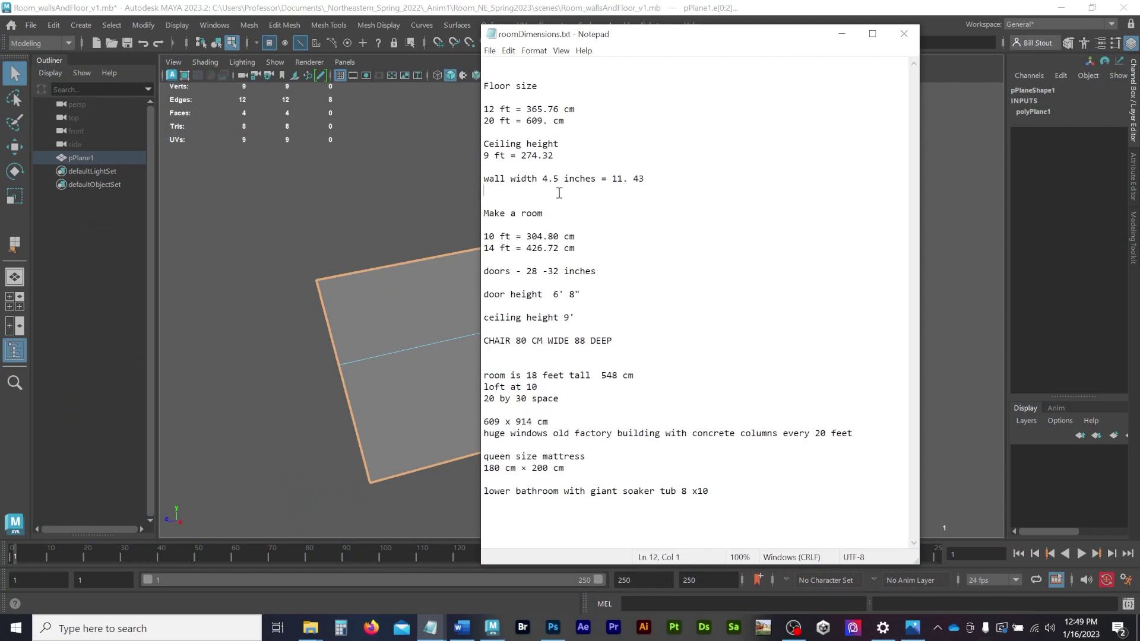
pyautogui.keyDown('shift'); pyautogui.click(486, 178); pyautogui.keyUp('shift')
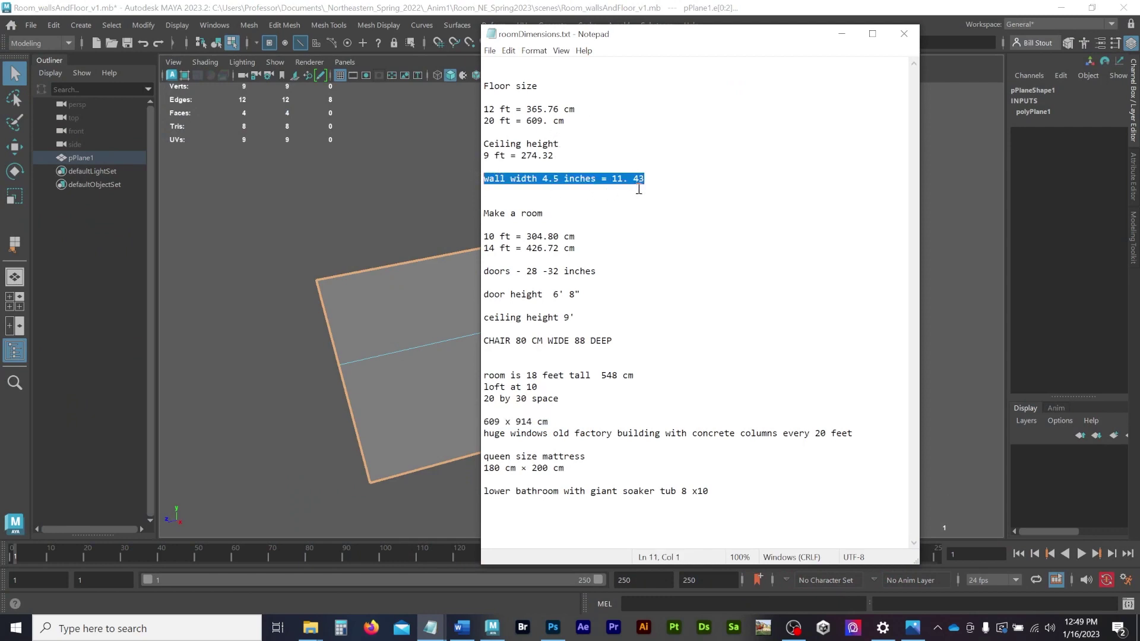
pyautogui.click(842, 34)
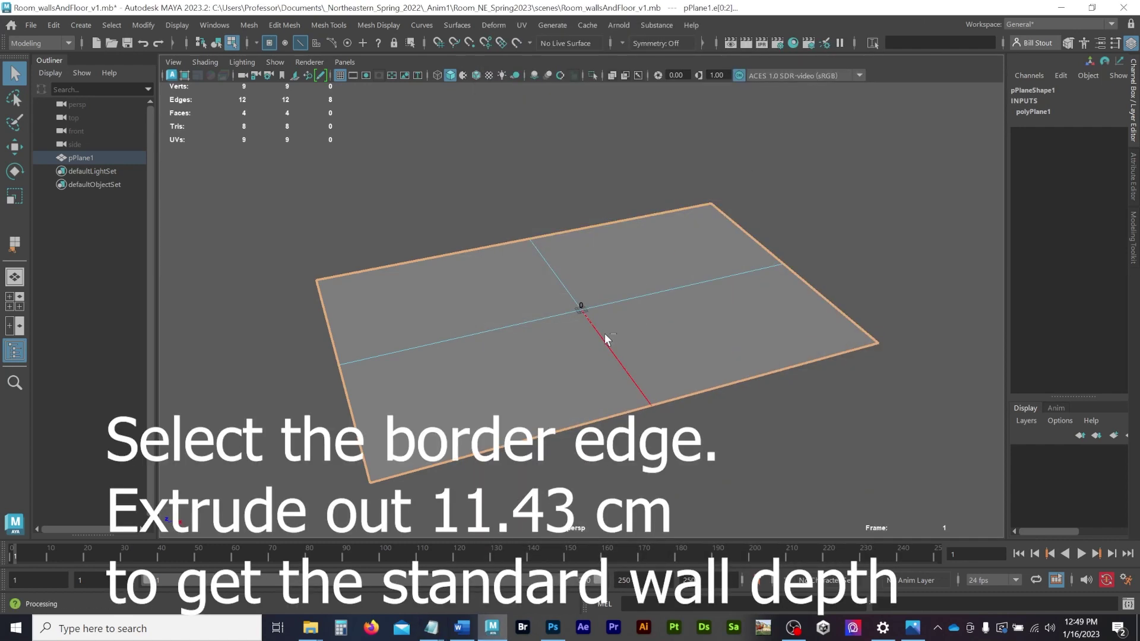
# Extrude the floor plane's border edges with an offset of 11.43 to form the wall thickness.
pyautogui.hotkey('ctrl', 'e')
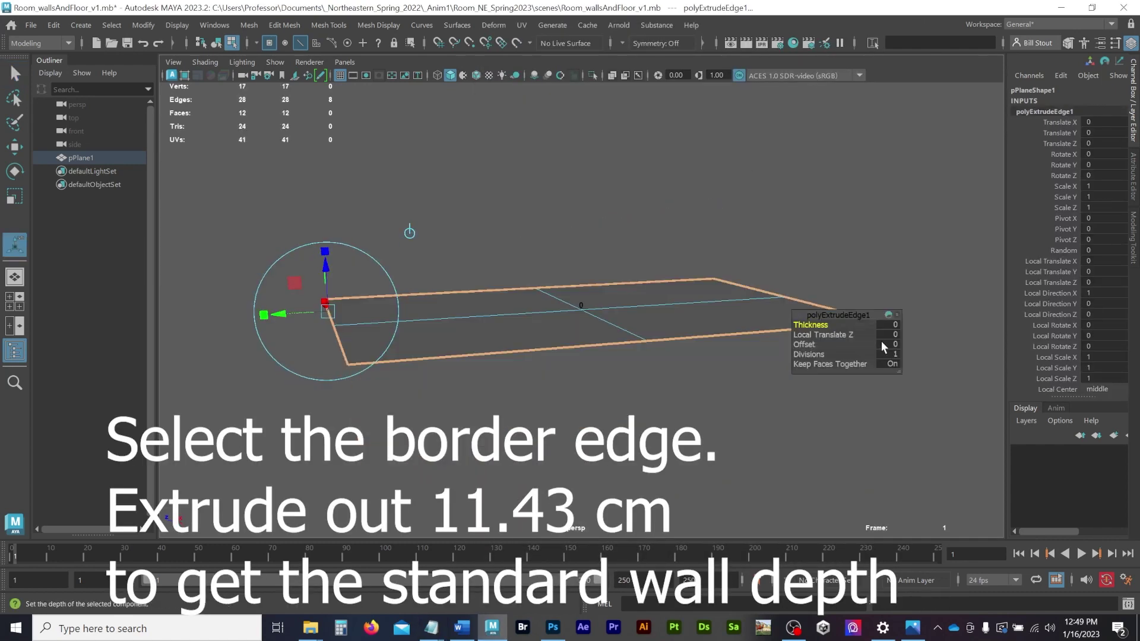
pyautogui.click(882, 344)
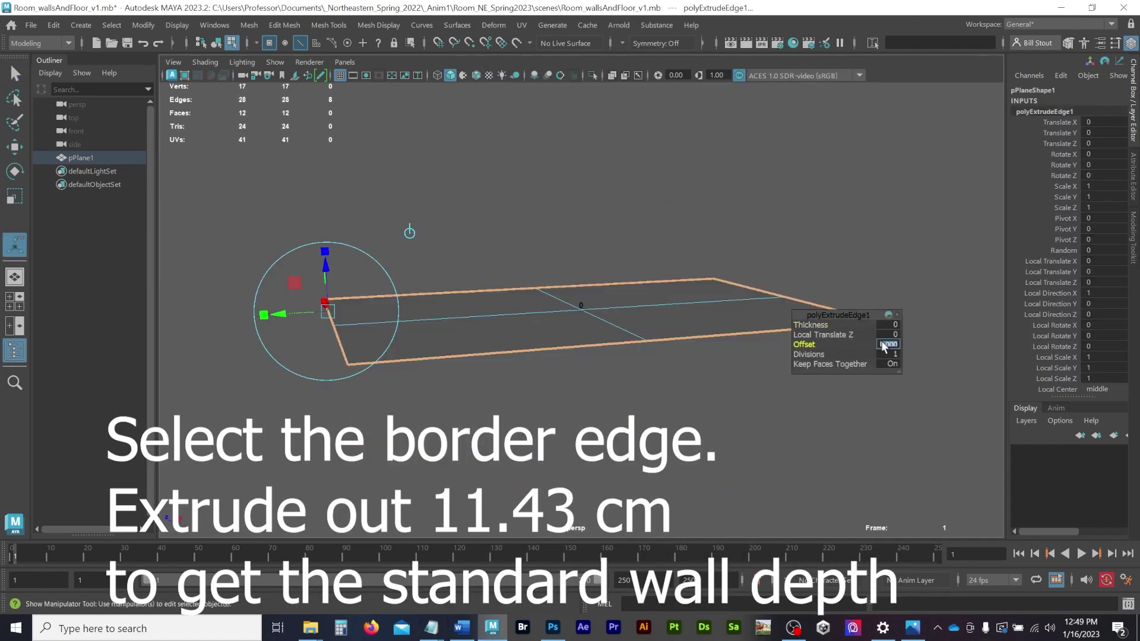
pyautogui.press('BackSpace')
pyautogui.write('11.43')
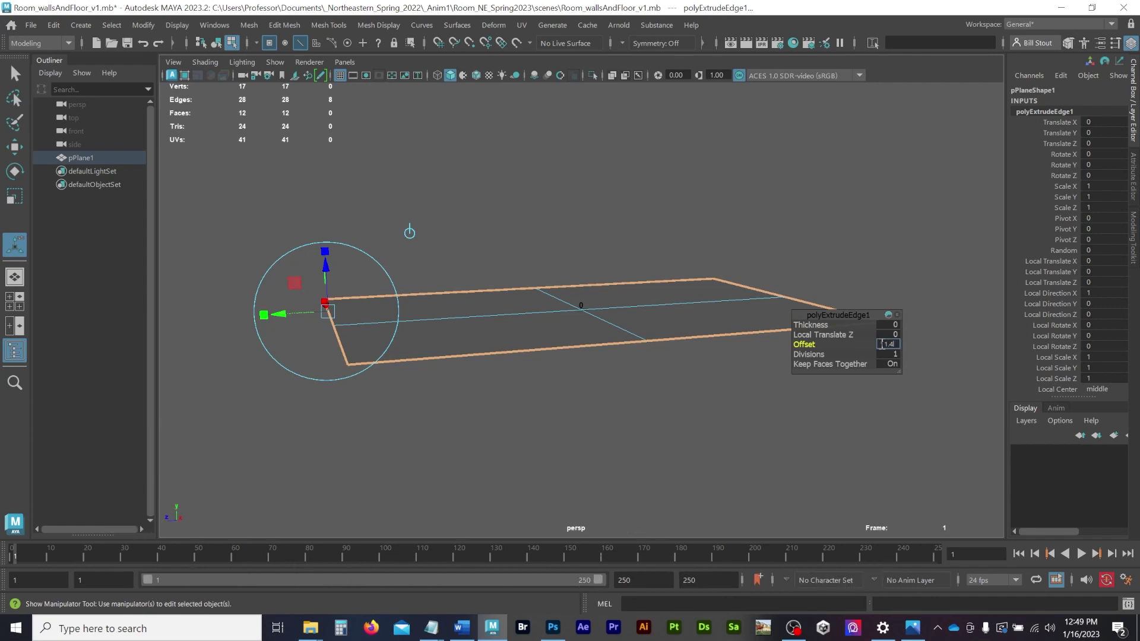
pyautogui.press('Return')
pyautogui.keyDown('alt'); pyautogui.moveTo(522, 343); pyautogui.dragTo(507, 374); pyautogui.keyUp('alt')
pyautogui.click(560, 508)
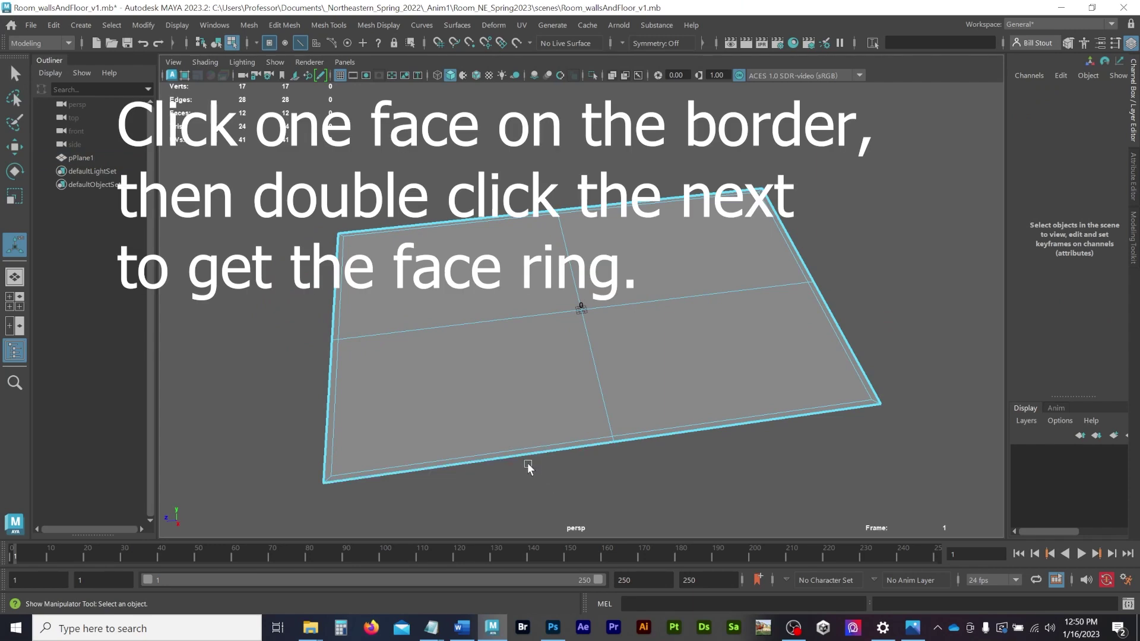
# Select the full ring of narrow border faces around the floor plane.
pyautogui.press('F11')
pyautogui.click(471, 458)
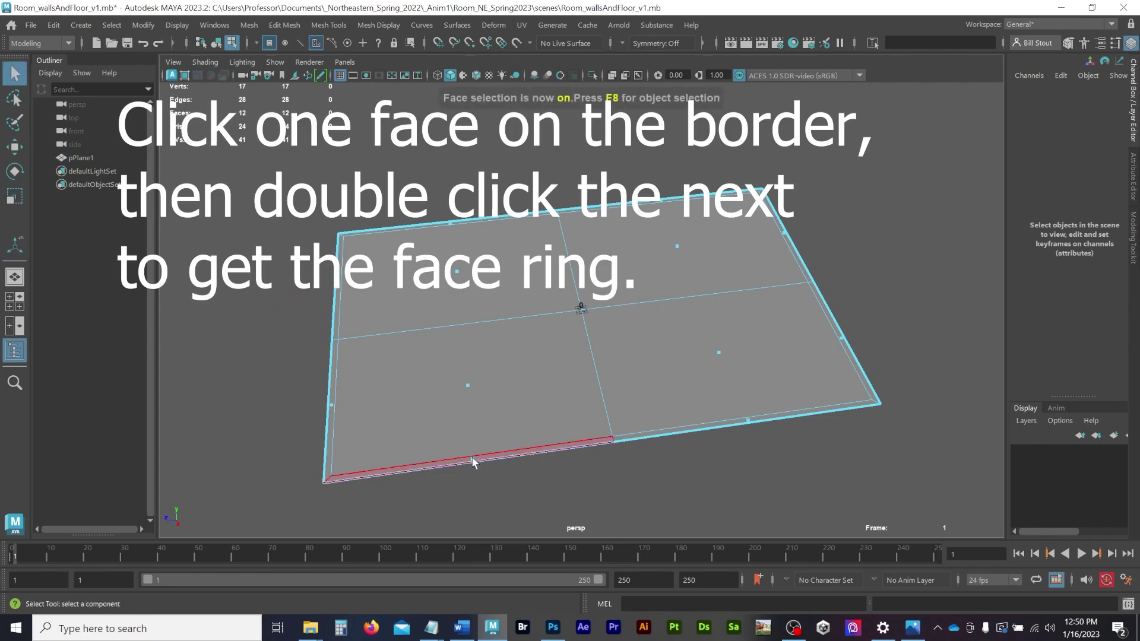
pyautogui.doubleClick(747, 416)
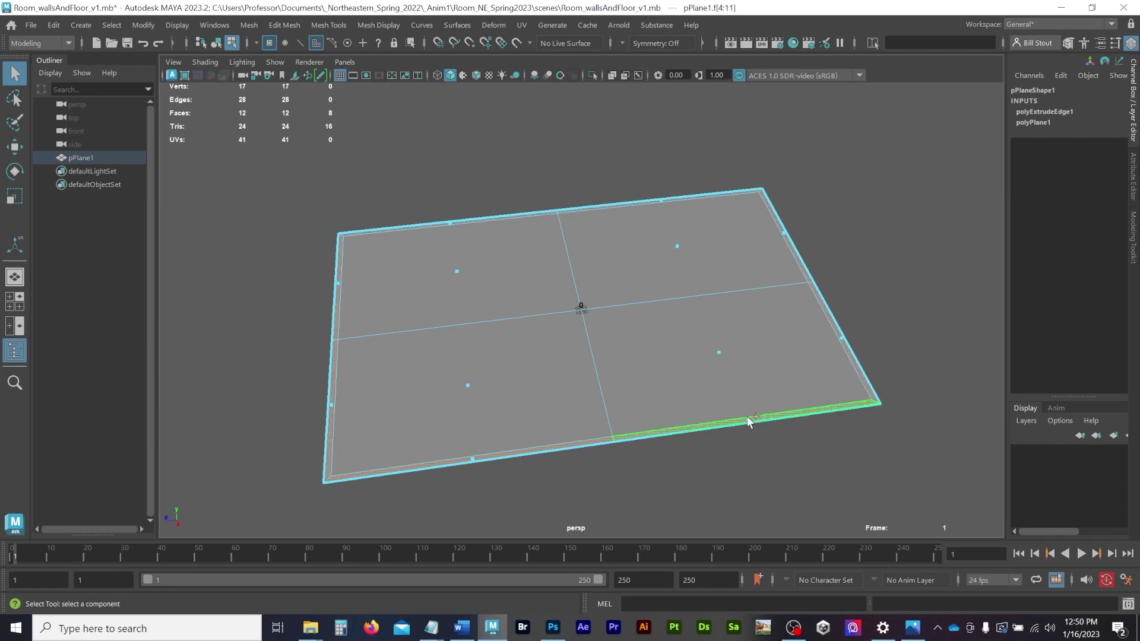
pyautogui.keyDown('alt'); pyautogui.moveTo(723, 481); pyautogui.dragTo(725, 475); pyautogui.keyUp('alt')
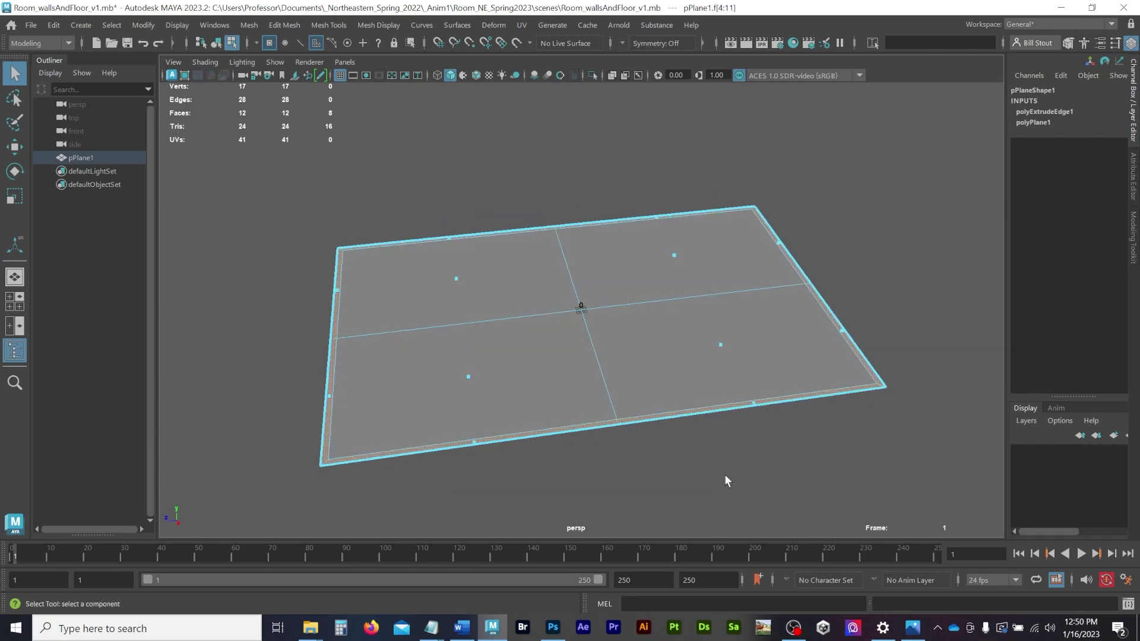
# Extrude the selected ring of border faces with a thickness of 548, taking the room height in centimetres from the roomDimensions.txt Notepad file.
pyautogui.hotkey('ctrl', 'e')
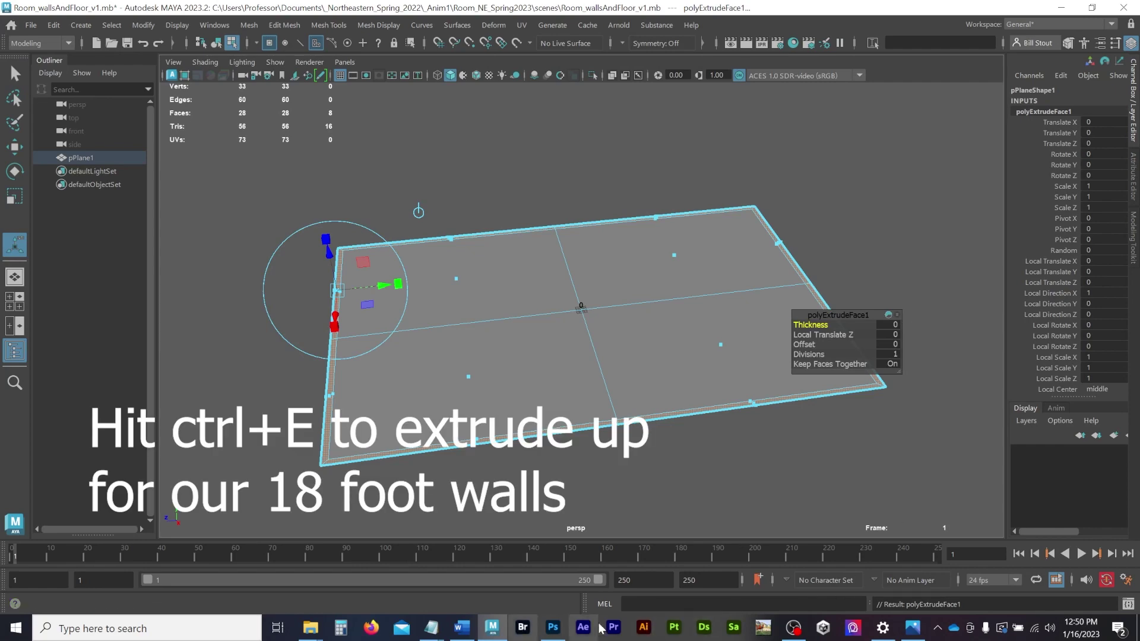
pyautogui.moveTo(429, 630)
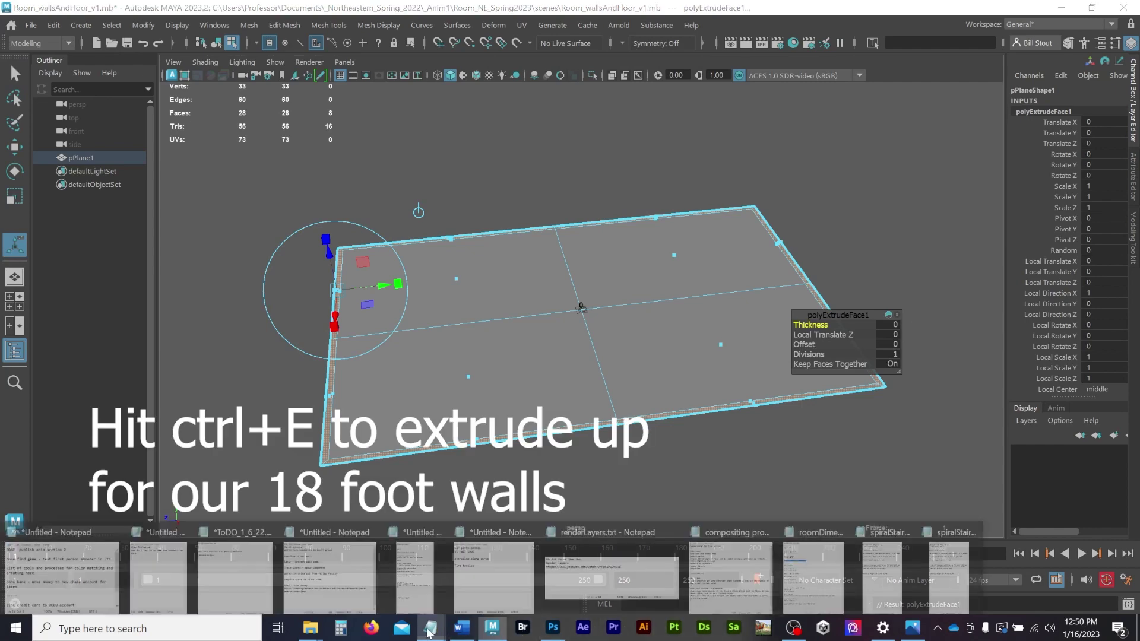
pyautogui.click(813, 576)
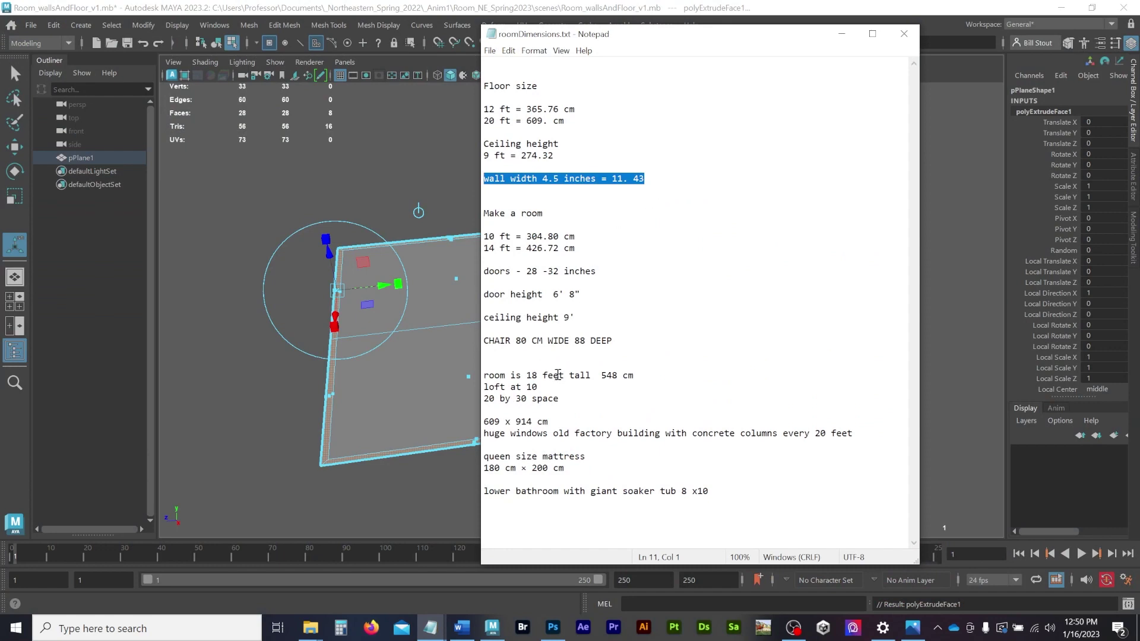
pyautogui.moveTo(596, 375); pyautogui.dragTo(624, 375)
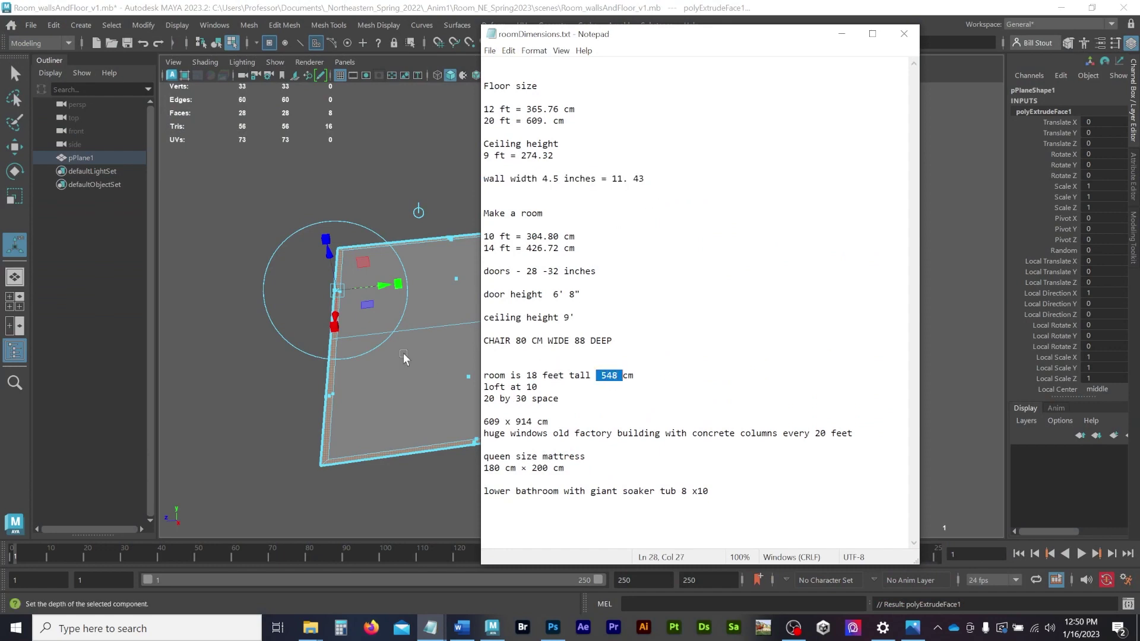
pyautogui.click(446, 8)
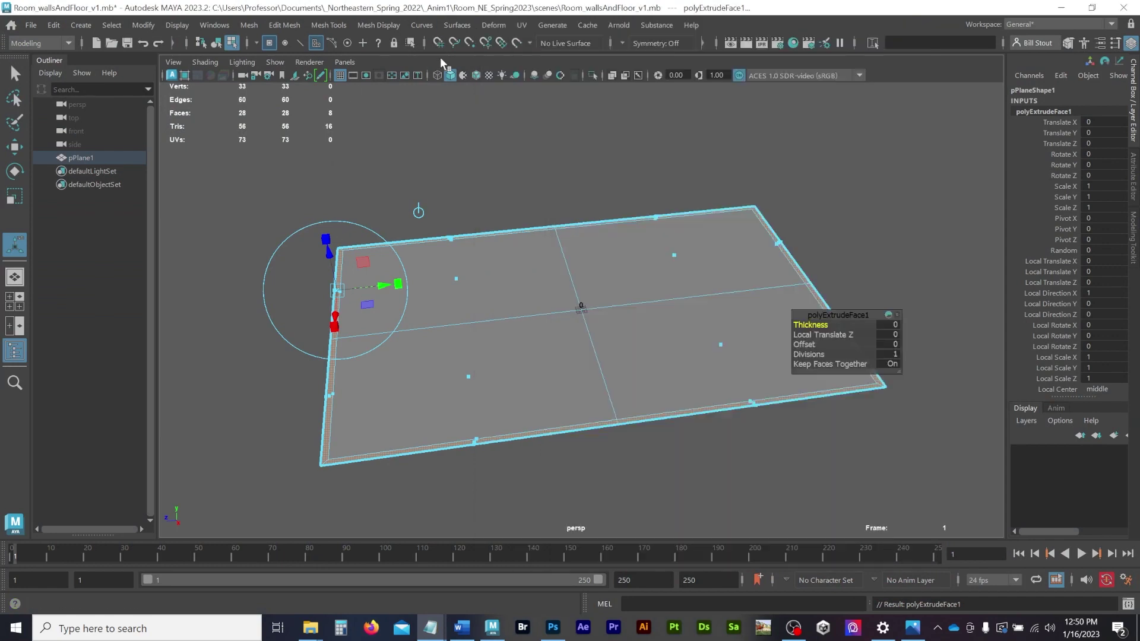
pyautogui.click(891, 325)
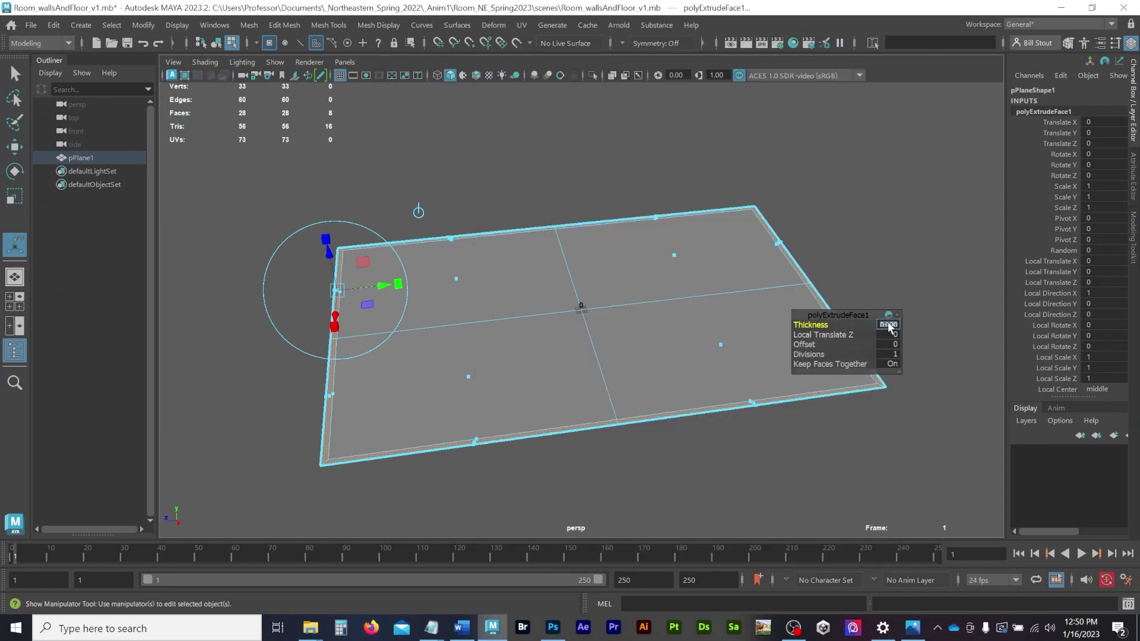
pyautogui.write('54')
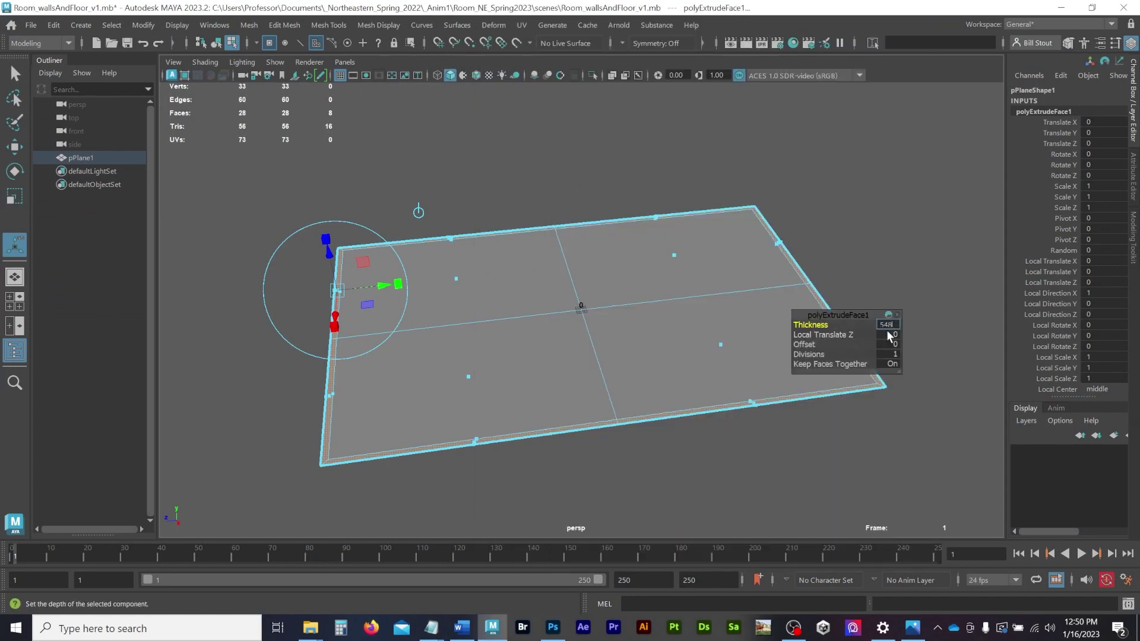
pyautogui.write('8')
pyautogui.press('Return')
# Insert horizontal edge loops around the outer and inner wall faces, both at a height of about 300 cm.
pyautogui.keyDown('alt'); pyautogui.moveTo(749, 463); pyautogui.dragTo(545, 408); pyautogui.keyUp('alt')
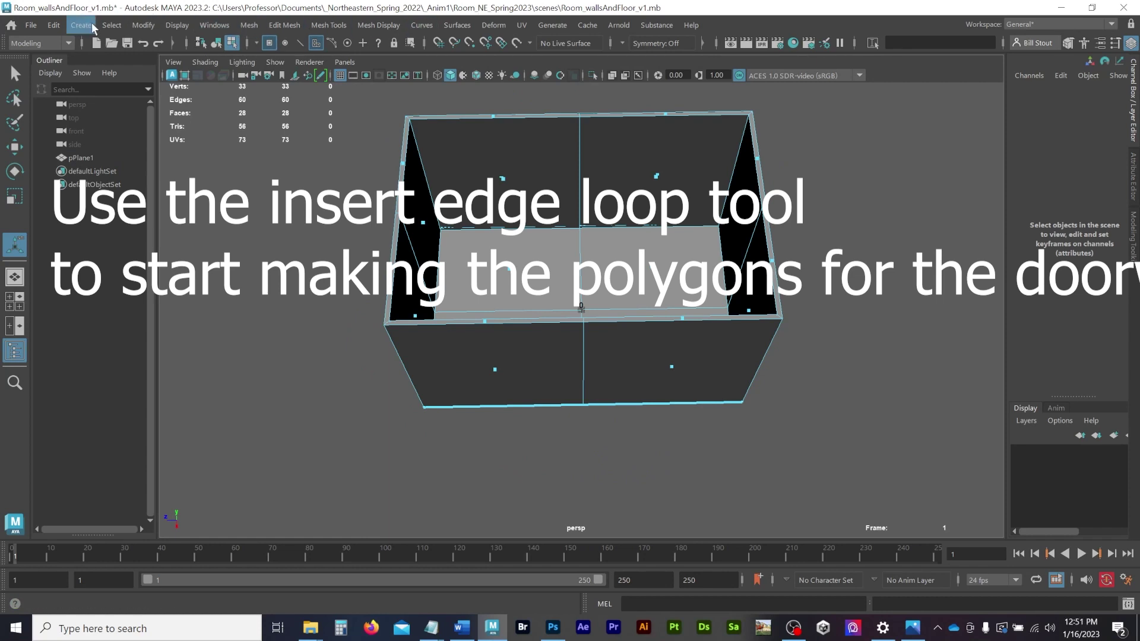
pyautogui.click(328, 25)
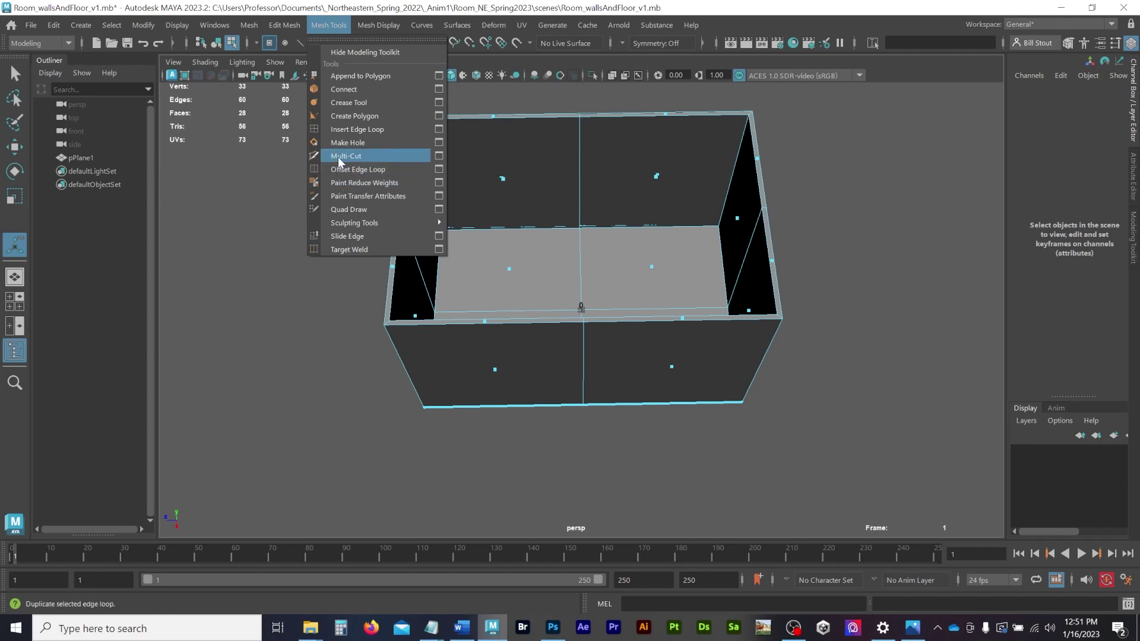
pyautogui.click(356, 129)
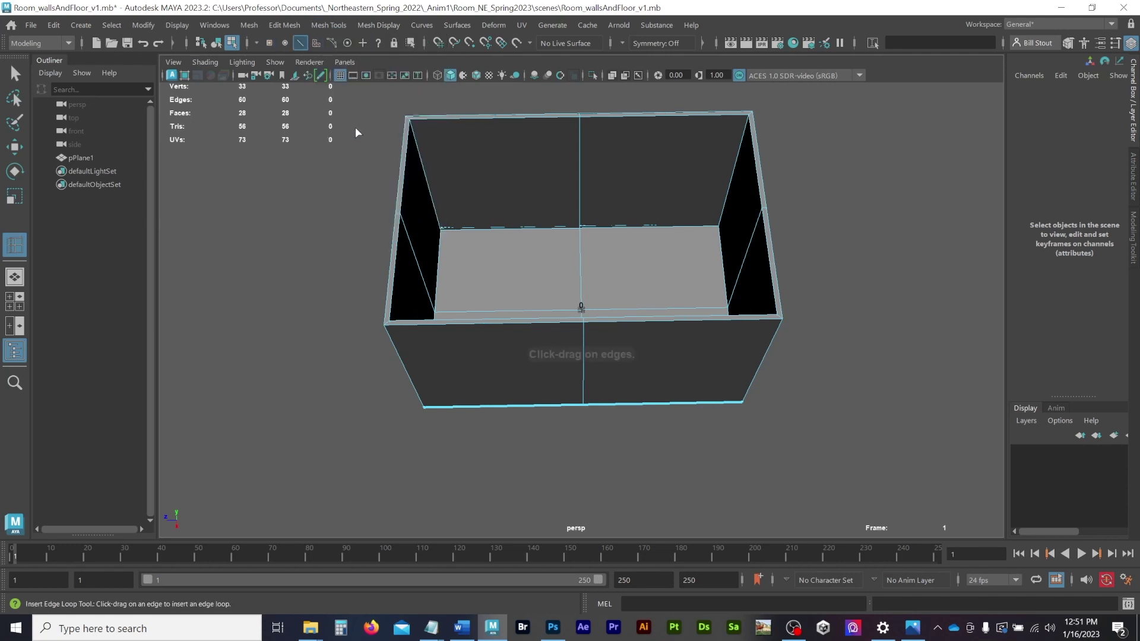
pyautogui.keyDown('alt'); pyautogui.moveTo(512, 463); pyautogui.dragTo(497, 420); pyautogui.keyUp('alt')
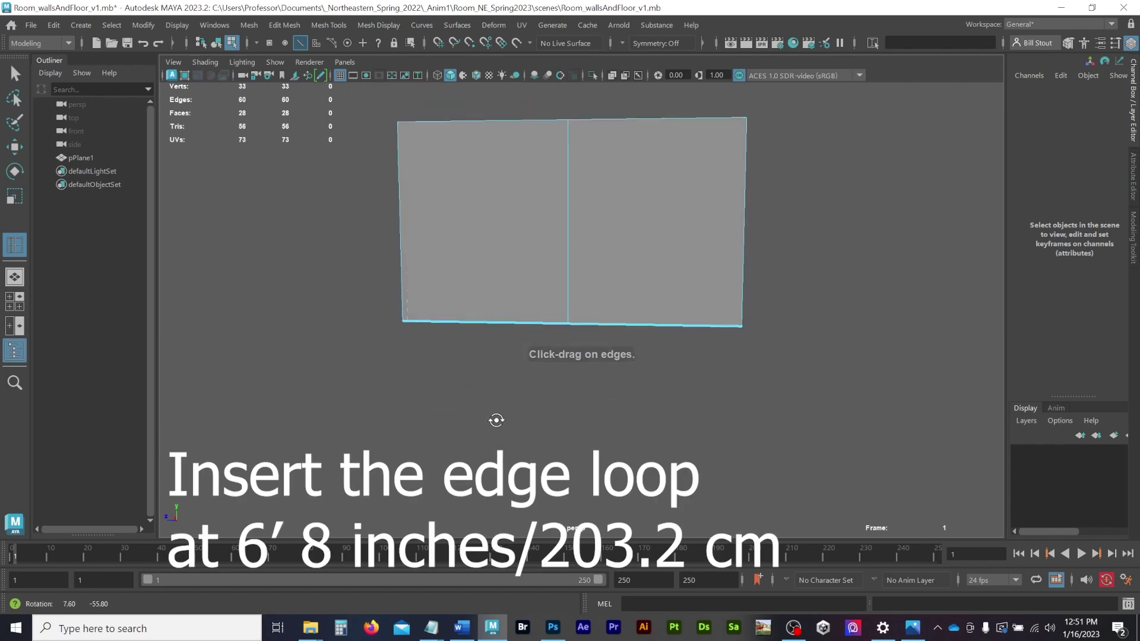
pyautogui.press('space')
pyautogui.press('space')
pyautogui.keyDown('alt'); pyautogui.moveTo(208, 202); pyautogui.dragTo(226, 263); pyautogui.keyUp('alt')
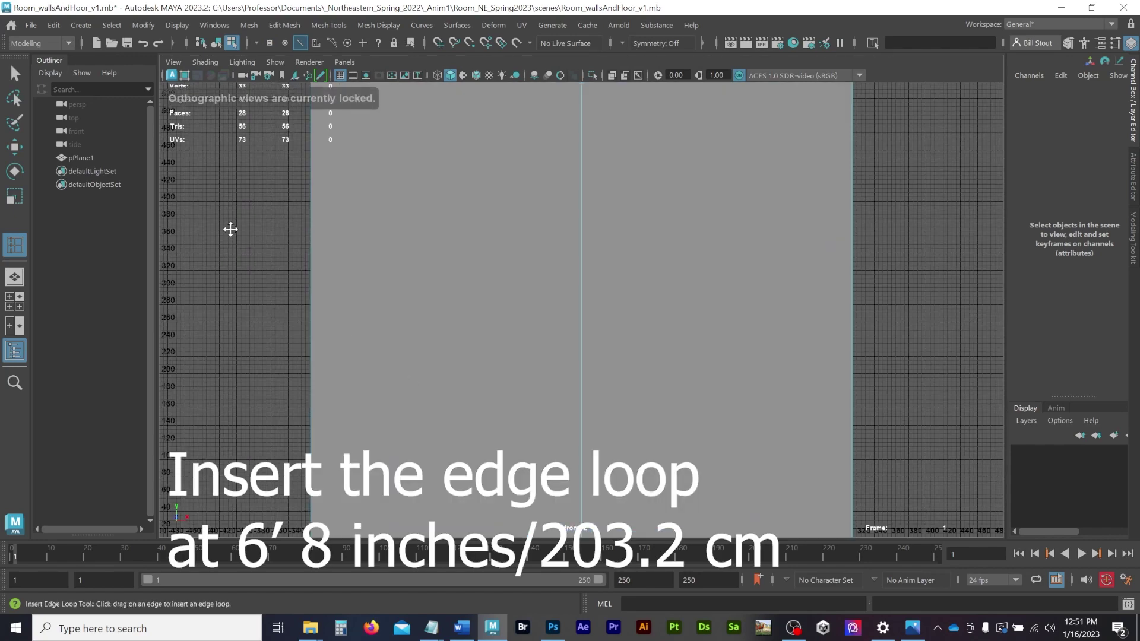
pyautogui.keyDown('alt'); pyautogui.moveTo(229, 229); pyautogui.dragTo(303, 255, button='middle'); pyautogui.keyUp('alt')
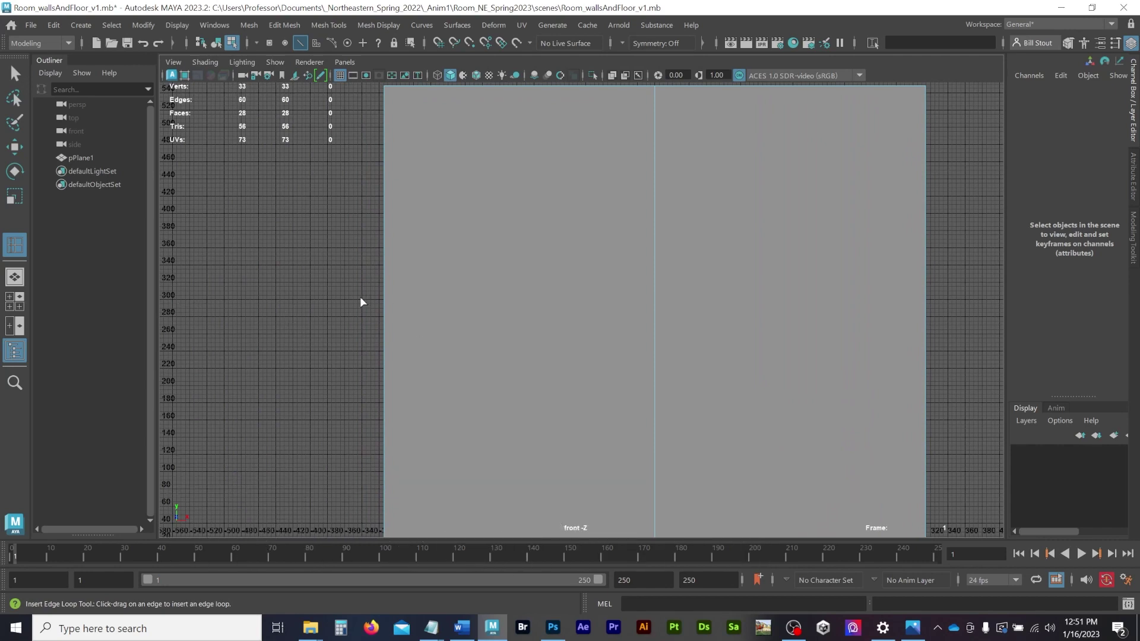
pyautogui.scroll(5, 359, 304)
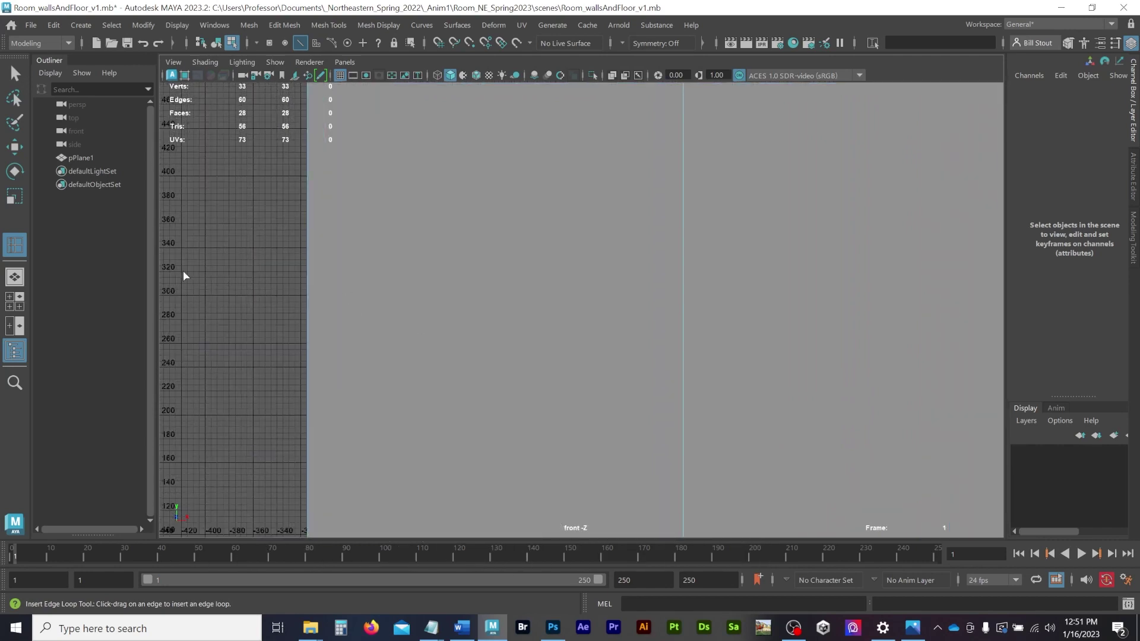
pyautogui.click(308, 289)
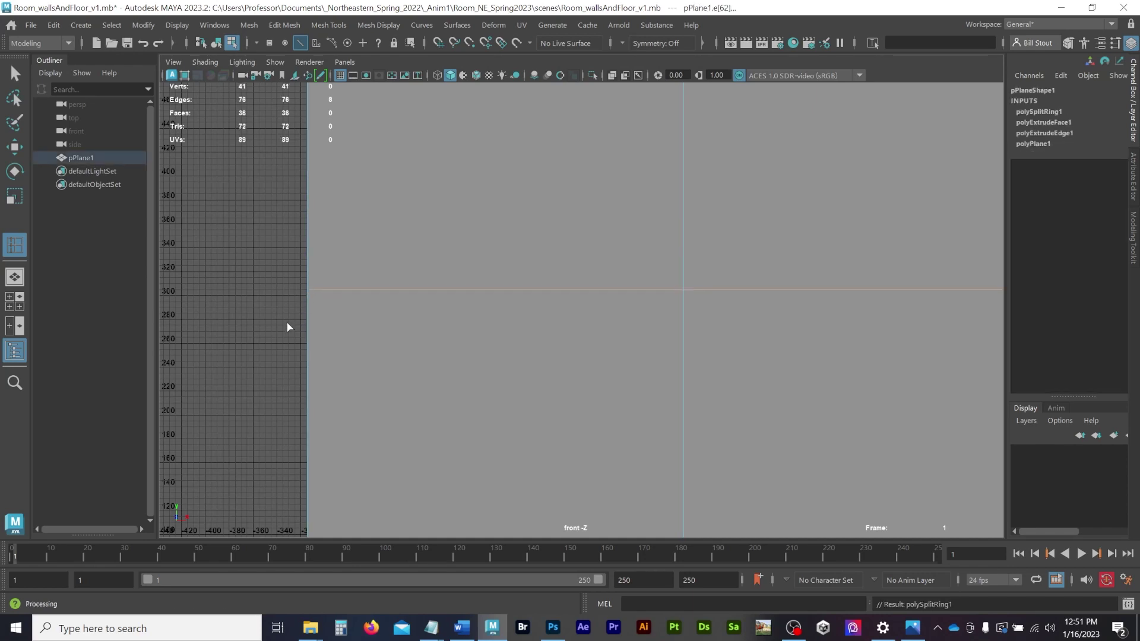
pyautogui.press('space')
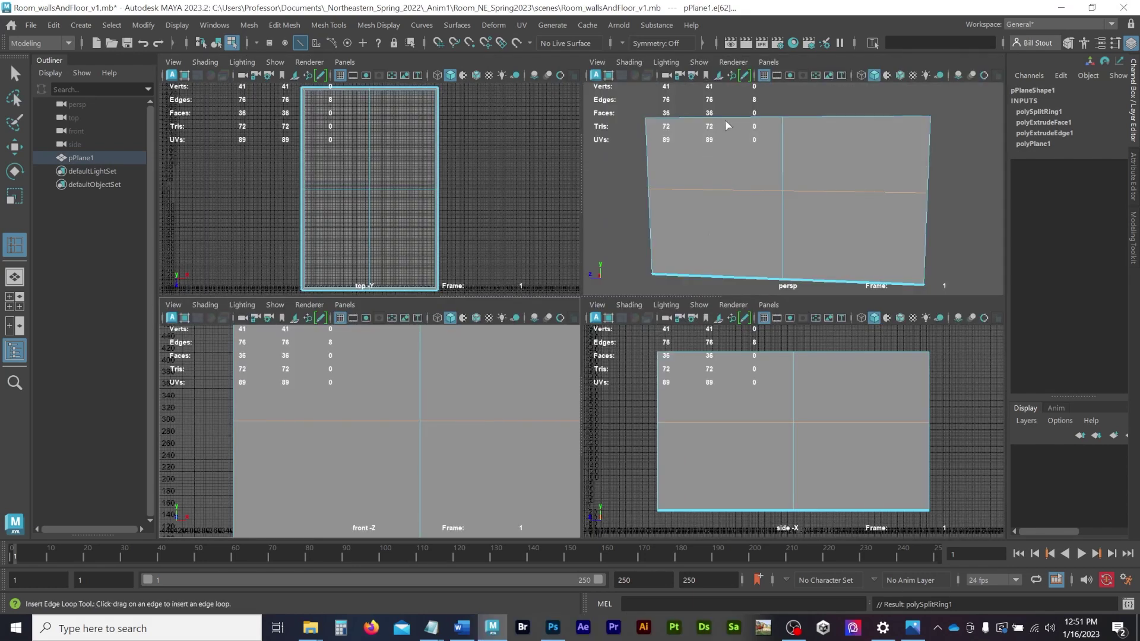
pyautogui.keyDown('alt'); pyautogui.moveTo(722, 146); pyautogui.dragTo(813, 141); pyautogui.keyUp('alt')
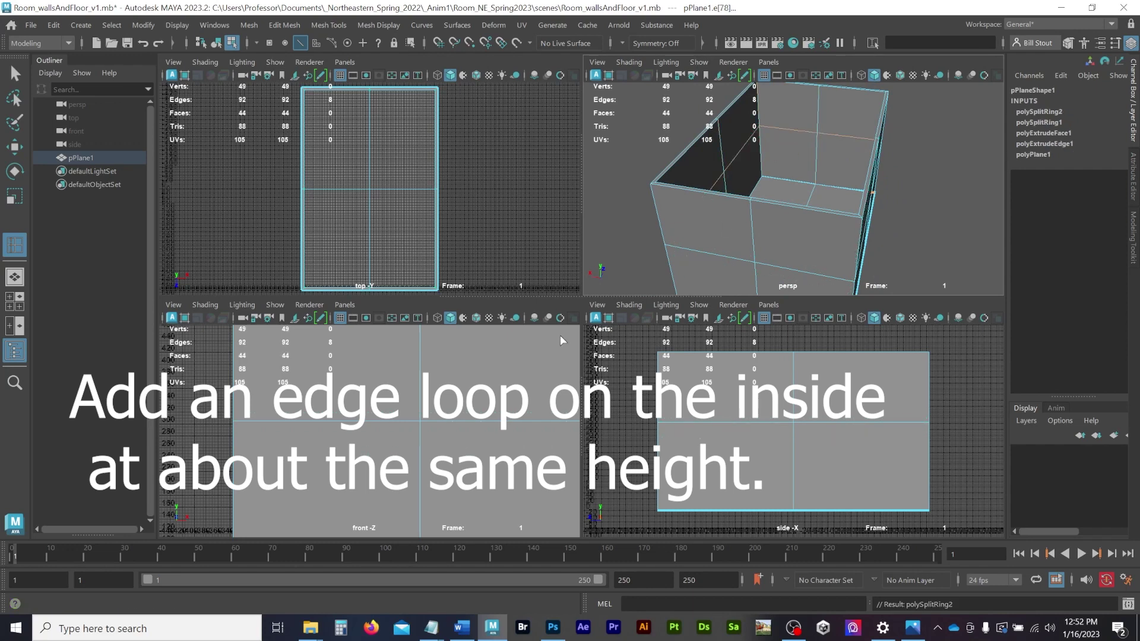
# Add the outer horizontal edge loop to the selected inner one and scale both flat along the vertical axis.
pyautogui.press('q')
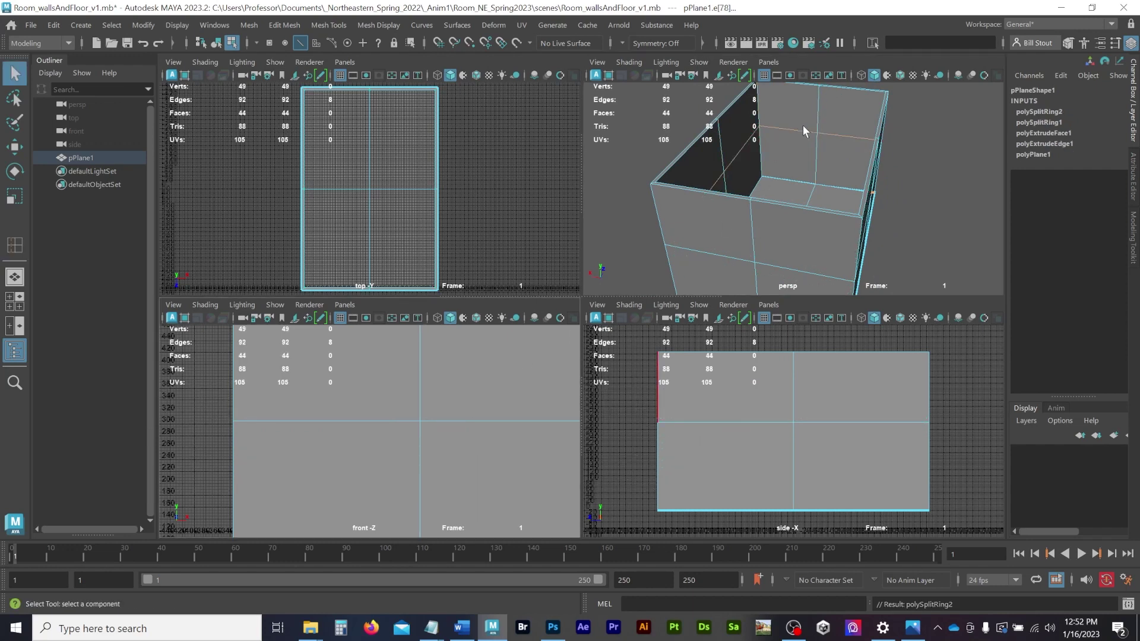
pyautogui.keyDown('shift'); pyautogui.doubleClick(407, 421); pyautogui.keyUp('shift')
pyautogui.press('w')
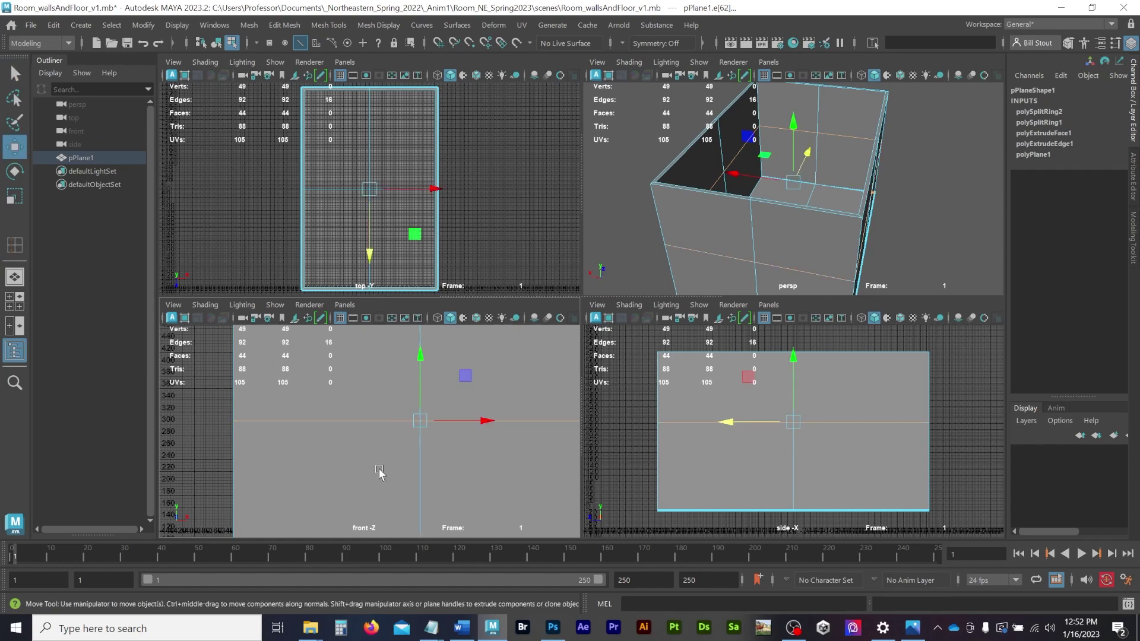
pyautogui.press('r')
pyautogui.moveTo(420, 358); pyautogui.dragTo(422, 422)
pyautogui.moveTo(420, 360); pyautogui.dragTo(418, 411)
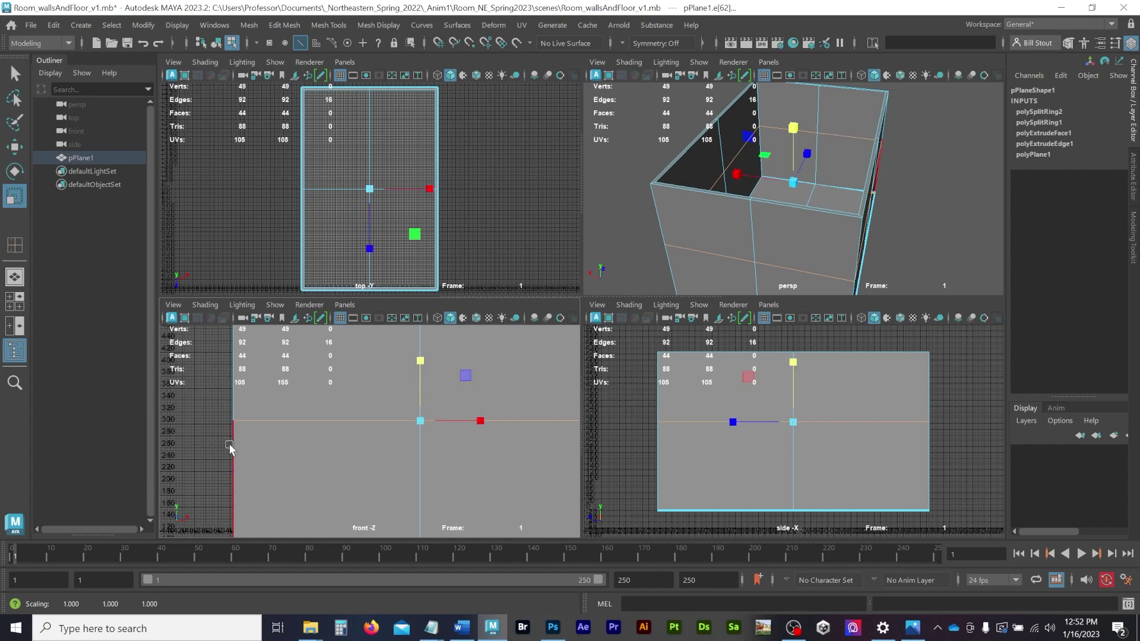
# Move the two flattened horizontal edge loops slightly down in the front view, to a height of about 300 cm.
pyautogui.press('space')
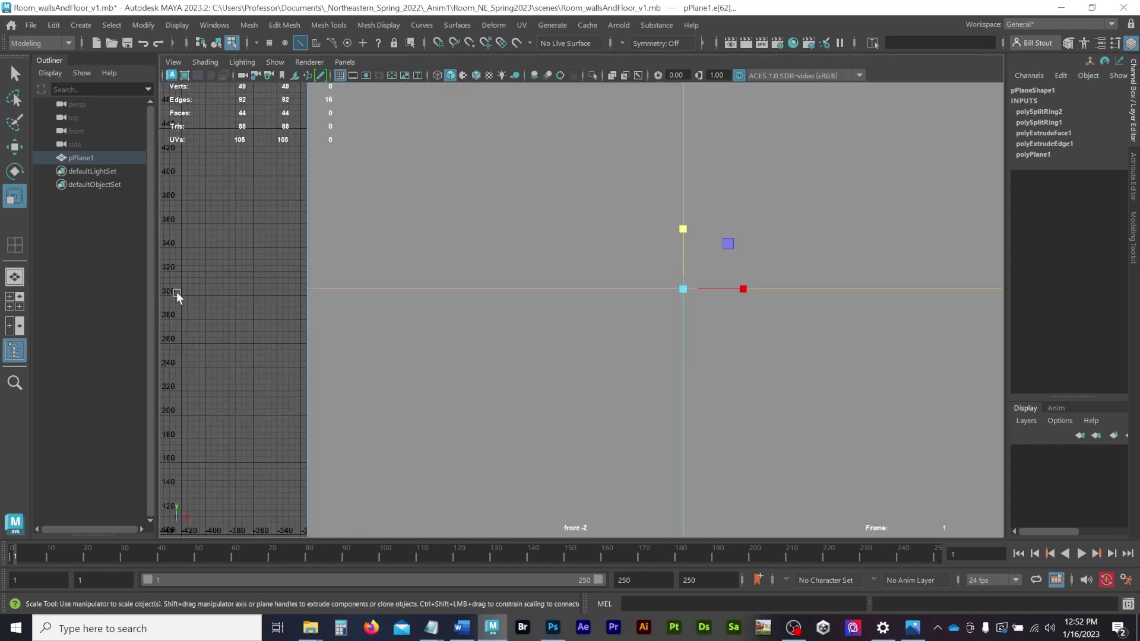
pyautogui.press('w')
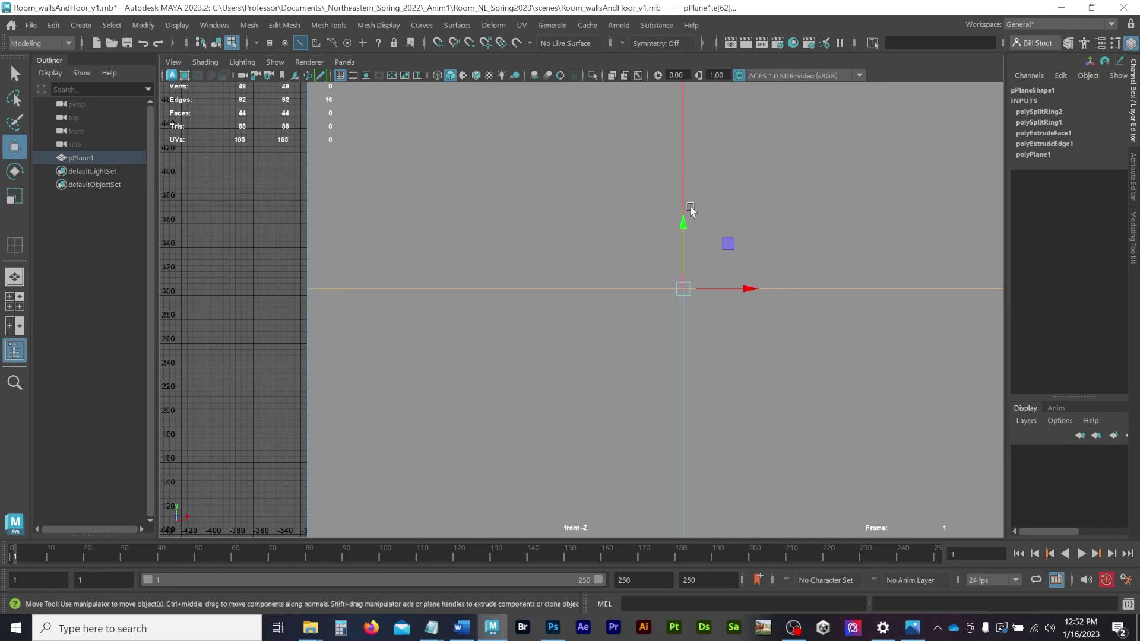
pyautogui.moveTo(682, 228); pyautogui.dragTo(682, 230)
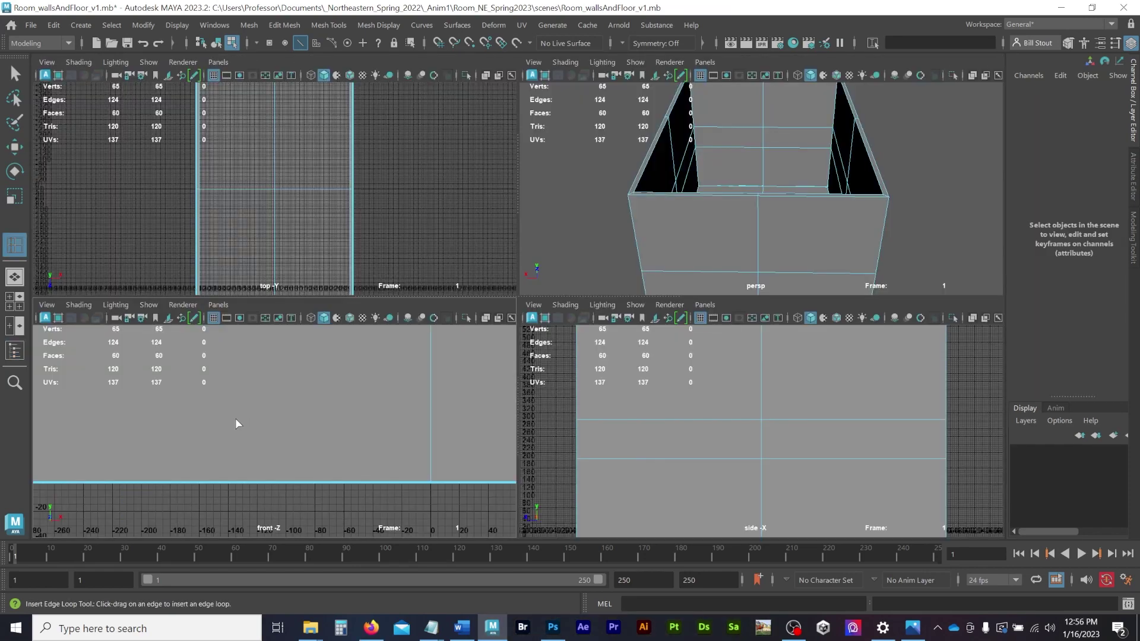
# Insert two vertical edge loops for the doorway in the front view, at about X -280 and X -200.
pyautogui.press('space')
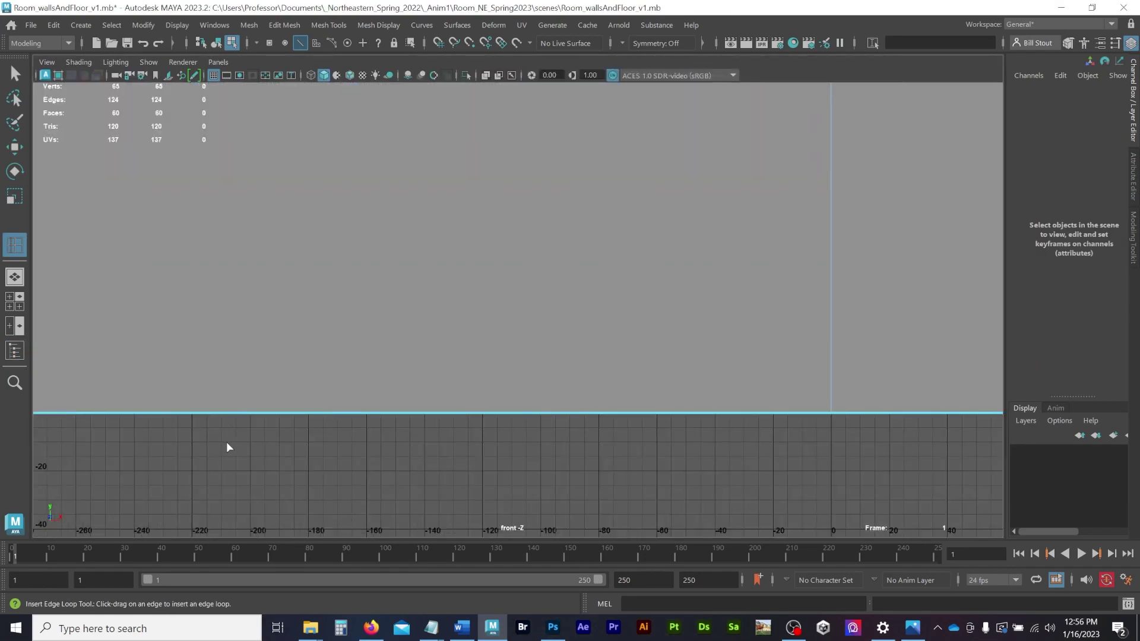
pyautogui.keyDown('alt'); pyautogui.moveTo(227, 446); pyautogui.dragTo(518, 343, button='middle'); pyautogui.keyUp('alt')
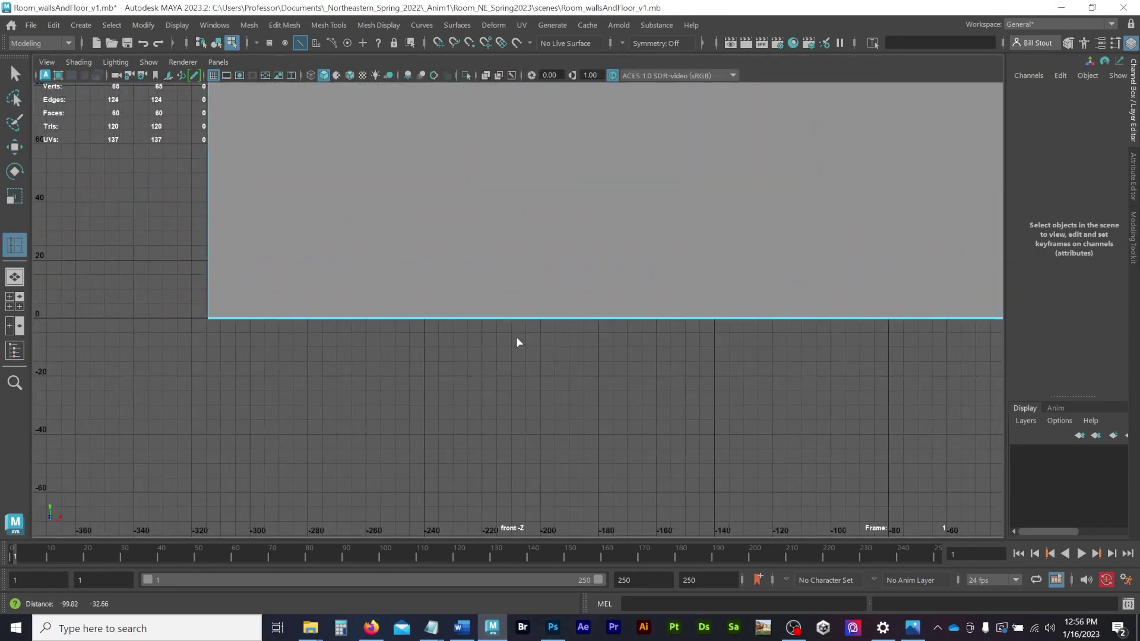
pyautogui.click(308, 320)
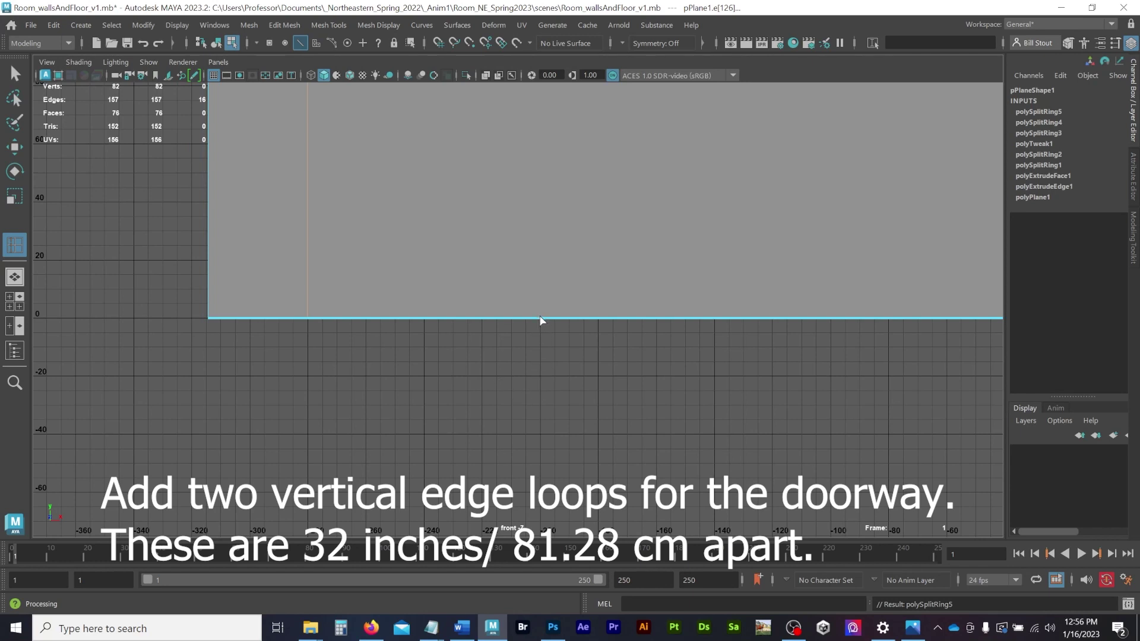
pyautogui.click(541, 320)
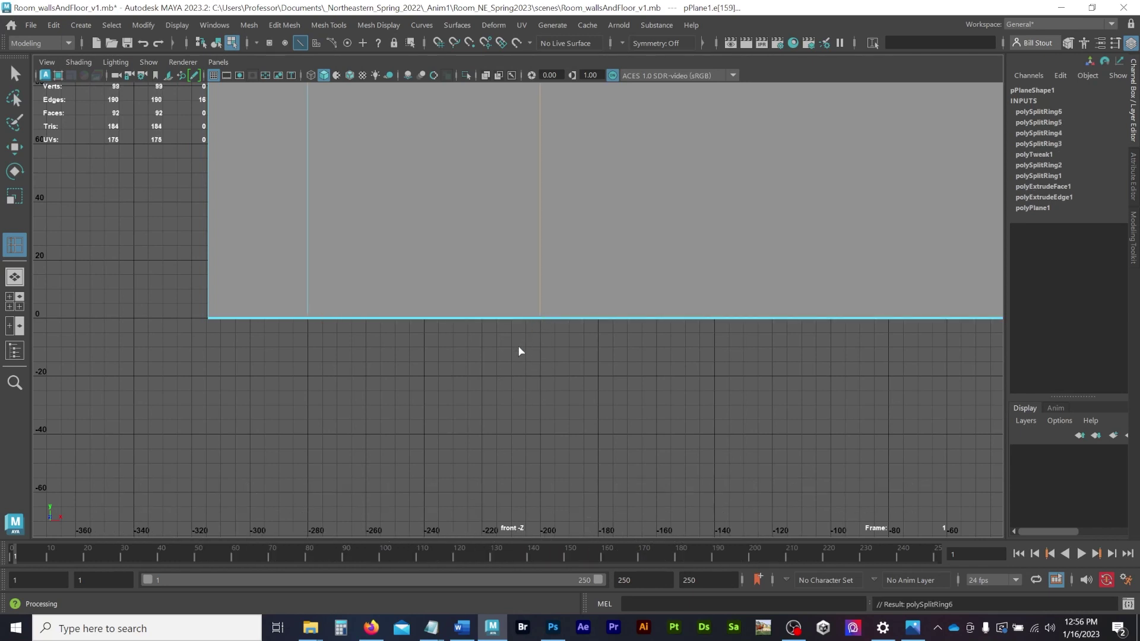
# Scale the vertical doorway edge loop at X -200 flat along the X axis so it crosses the wall thickness straight.
pyautogui.keyDown('alt'); pyautogui.moveTo(519, 349); pyautogui.dragTo(460, 640, button='middle'); pyautogui.keyUp('alt')
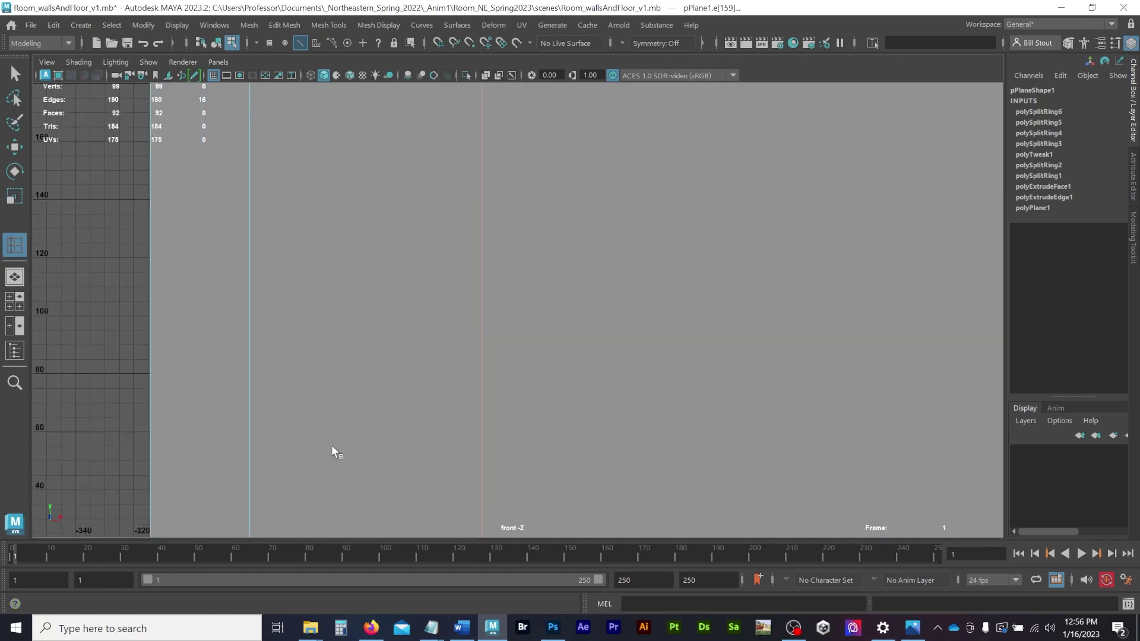
pyautogui.keyDown('alt'); pyautogui.moveTo(319, 224); pyautogui.dragTo(375, 491, button='middle'); pyautogui.keyUp('alt')
pyautogui.keyDown('alt'); pyautogui.moveTo(318, 411); pyautogui.dragTo(328, 441, button='middle'); pyautogui.keyUp('alt')
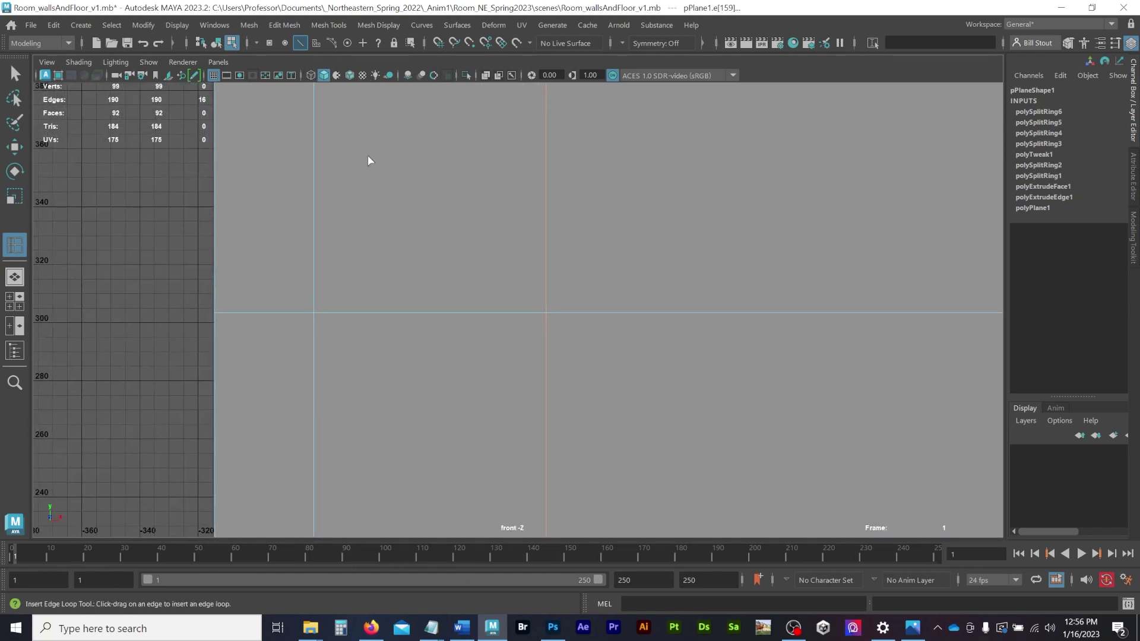
pyautogui.press('space')
pyautogui.press('space')
pyautogui.press('q')
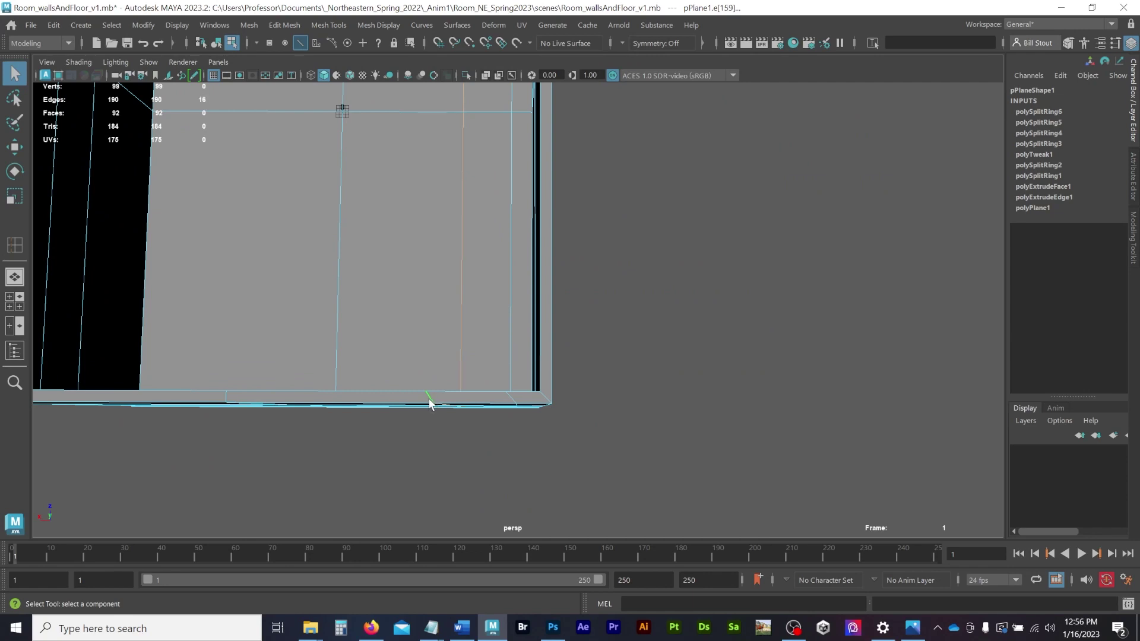
pyautogui.press('r')
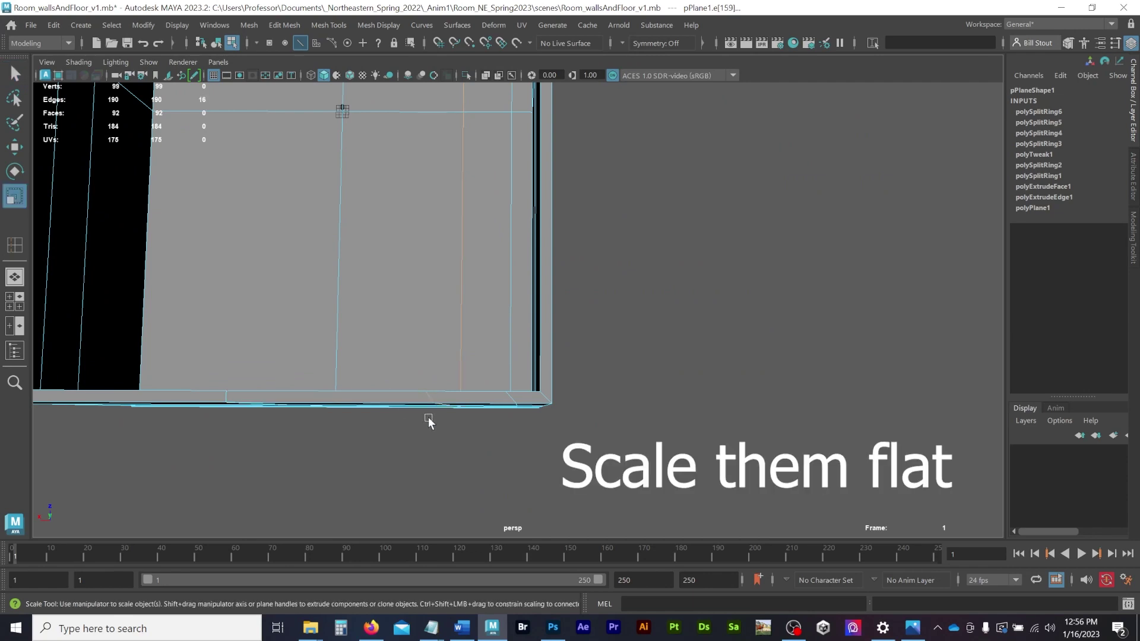
pyautogui.keyDown('alt'); pyautogui.moveTo(429, 421); pyautogui.dragTo(422, 279); pyautogui.keyUp('alt')
pyautogui.click(414, 141)
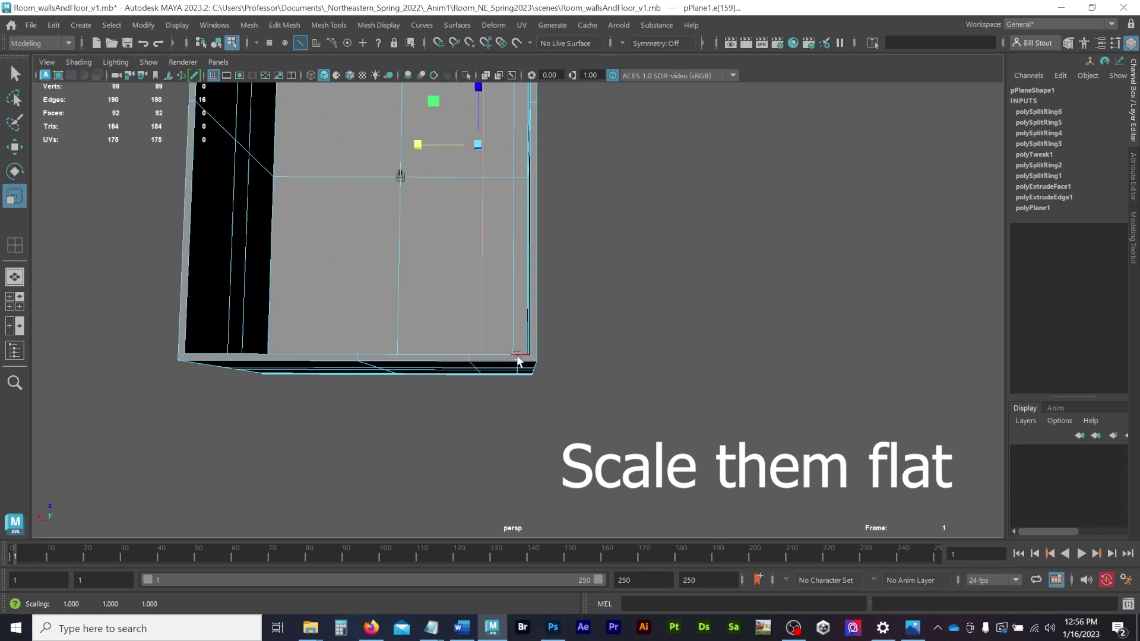
# Select the other vertical doorway edge loop, nearest the room's corner, and scale it flat along the X axis.
pyautogui.scroll(3, 493, 366)
pyautogui.click(463, 368)
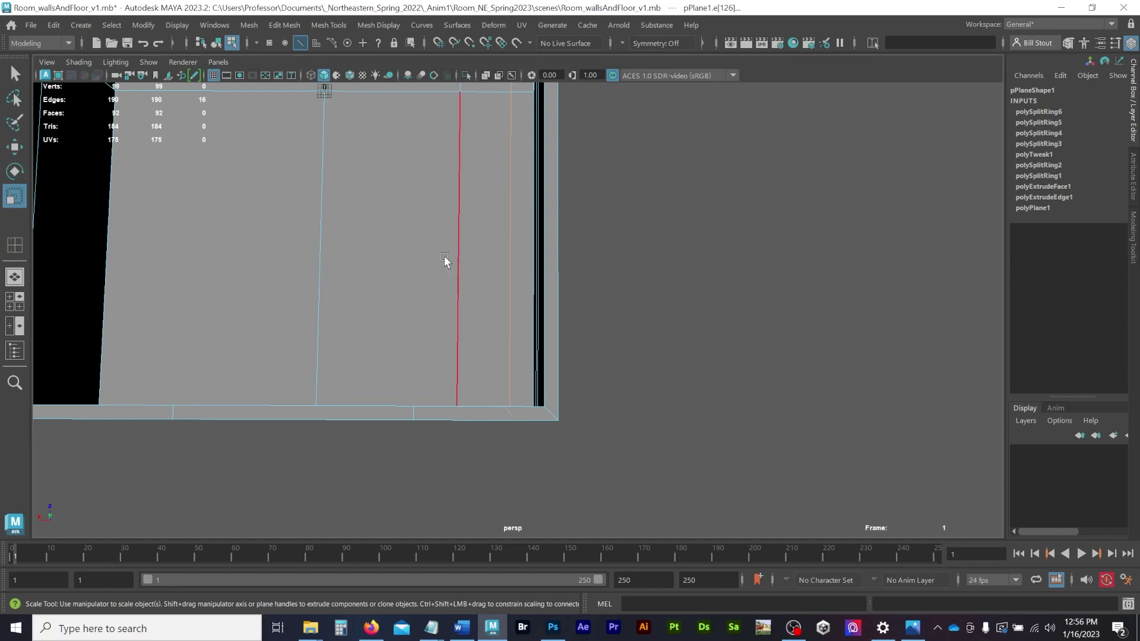
pyautogui.keyDown('alt'); pyautogui.moveTo(445, 356); pyautogui.dragTo(450, 229); pyautogui.keyUp('alt')
pyautogui.keyDown('alt'); pyautogui.moveTo(451, 181); pyautogui.dragTo(448, 326); pyautogui.keyUp('alt')
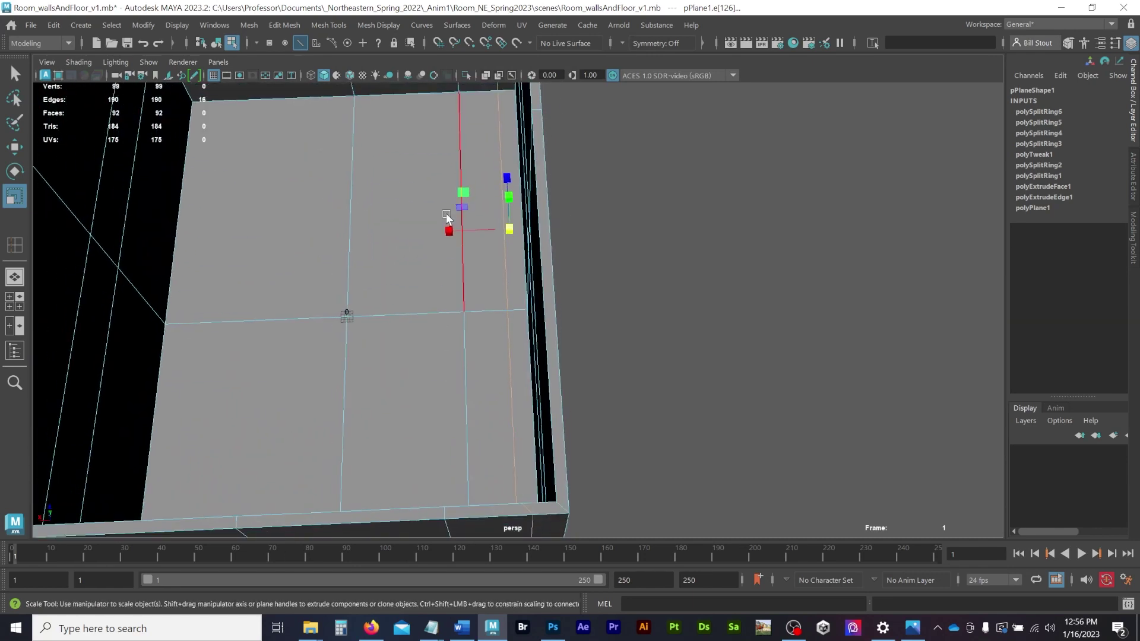
pyautogui.moveTo(449, 230); pyautogui.dragTo(450, 231)
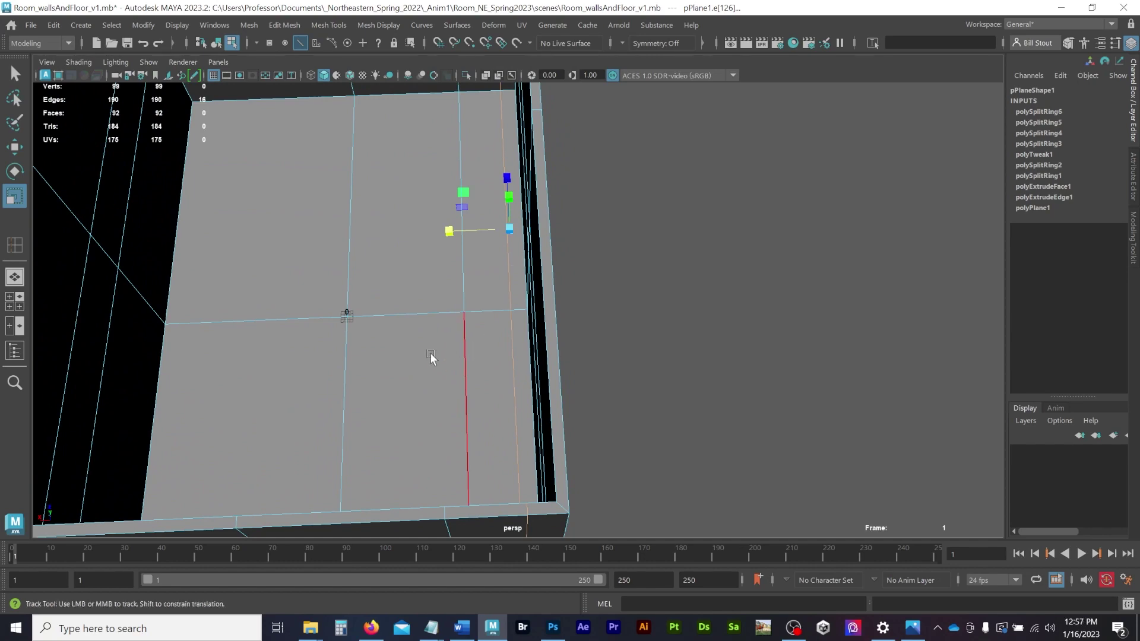
# Check the spacing between the two vertical doorway edge loops against the grid in the front view.
pyautogui.keyDown('alt'); pyautogui.moveTo(431, 356); pyautogui.dragTo(464, 332, button='middle'); pyautogui.keyUp('alt')
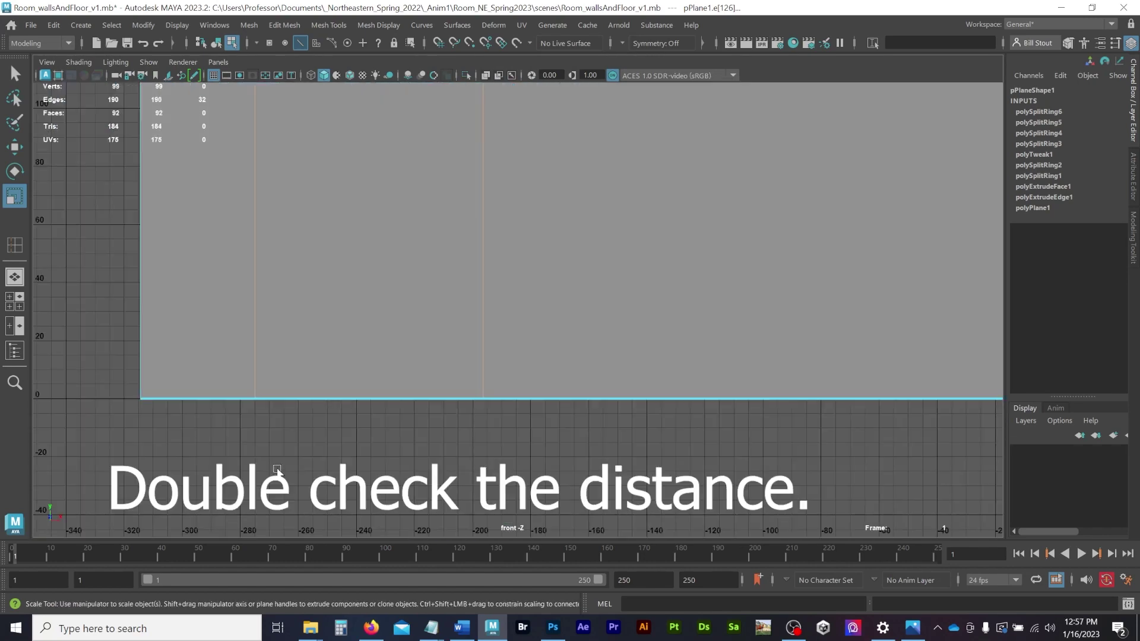
pyautogui.press('w')
pyautogui.scroll(-2, 415, 196)
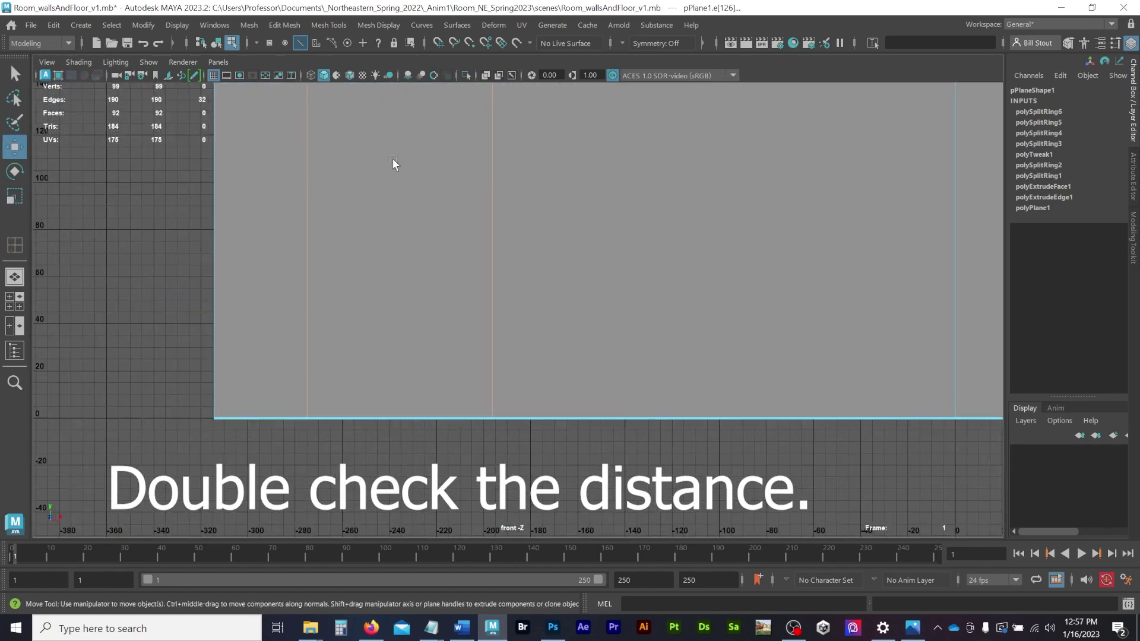
pyautogui.keyDown('alt'); pyautogui.moveTo(393, 158); pyautogui.dragTo(227, 158, button='right'); pyautogui.keyUp('alt')
pyautogui.keyDown('alt'); pyautogui.moveTo(447, 171); pyautogui.dragTo(444, 257, button='middle'); pyautogui.keyUp('alt')
pyautogui.keyDown('alt'); pyautogui.moveTo(504, 166); pyautogui.dragTo(503, 185, button='middle'); pyautogui.keyUp('alt')
pyautogui.keyDown('alt'); pyautogui.moveTo(498, 178); pyautogui.dragTo(280, 99, button='right'); pyautogui.keyUp('alt')
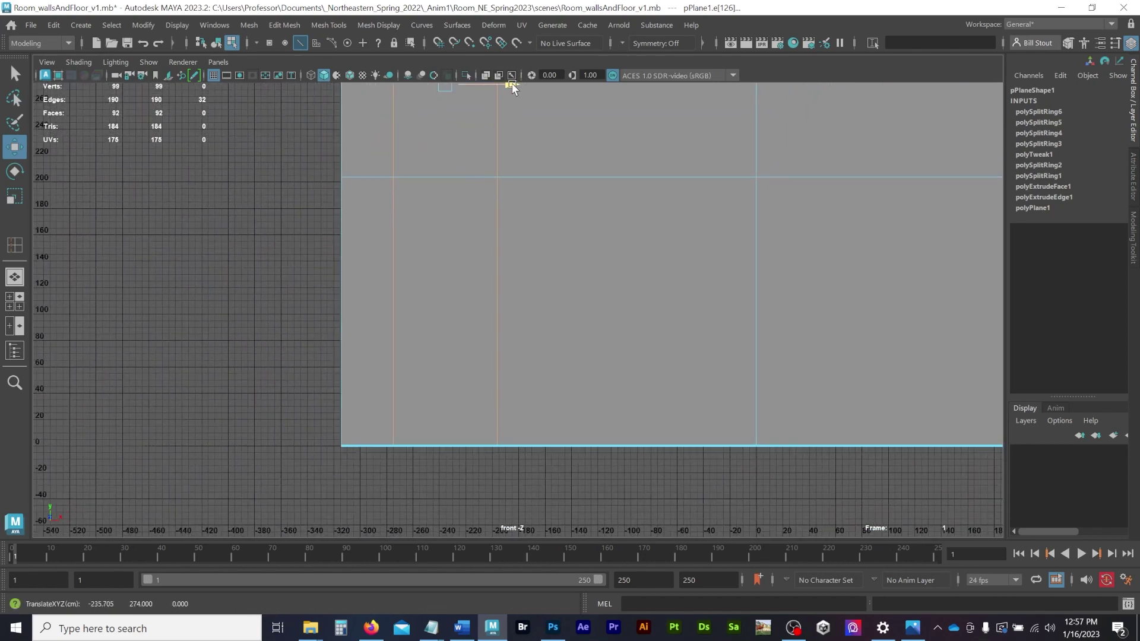
# Delete the outer and inner wall faces between the doorway edge loops to cut the door opening.
pyautogui.press('space')
pyautogui.press('q')
pyautogui.press('F11')
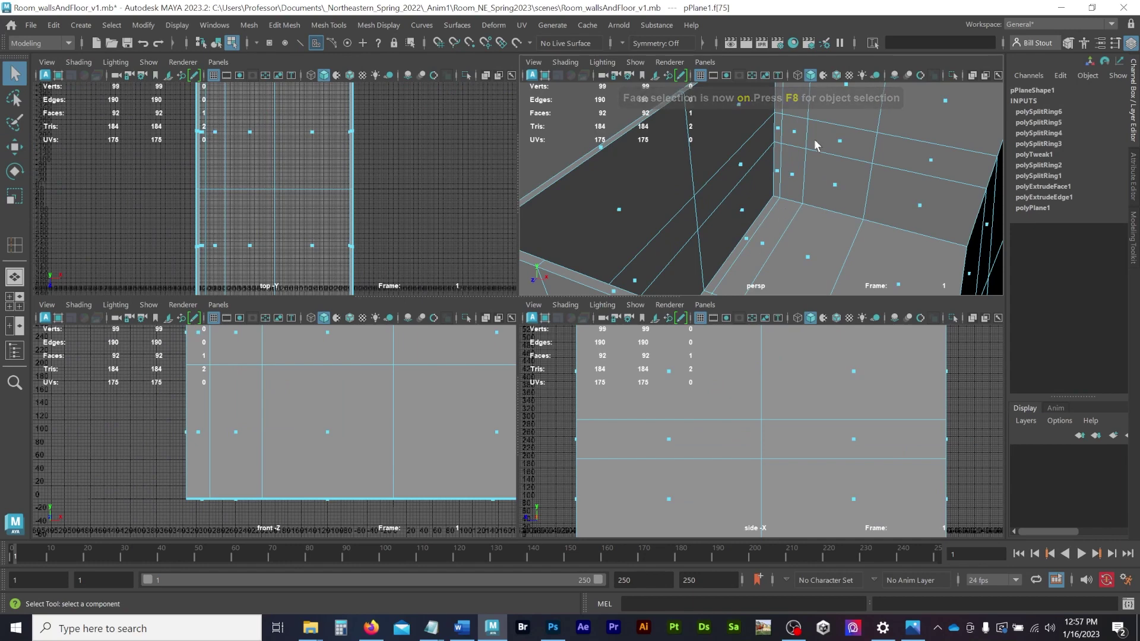
pyautogui.press('Delete')
pyautogui.click(793, 174)
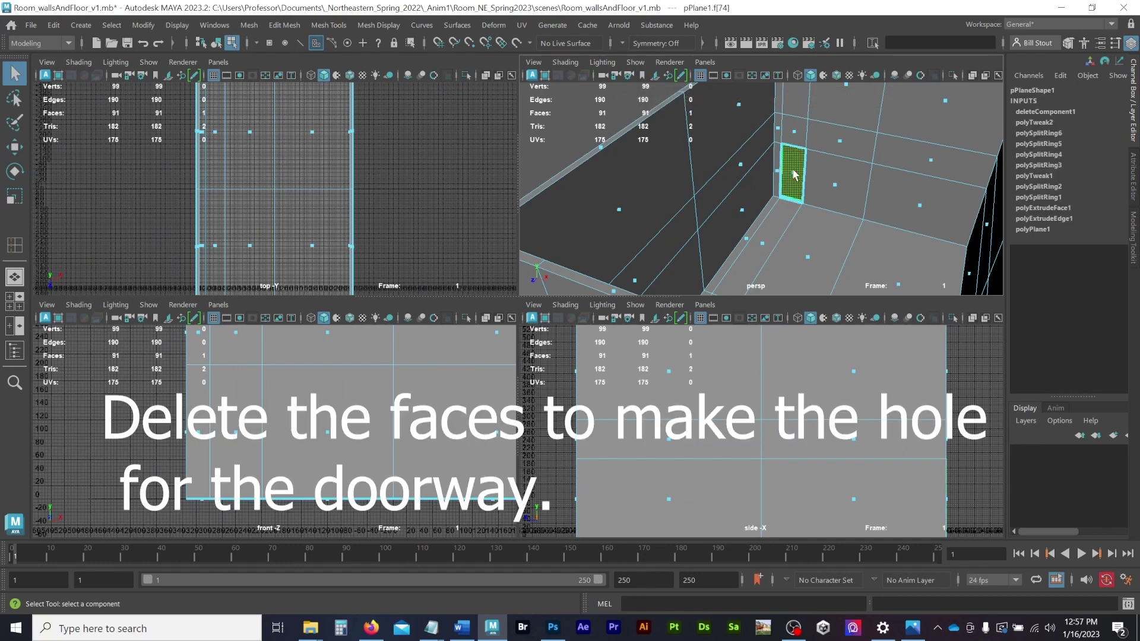
pyautogui.press('Delete')
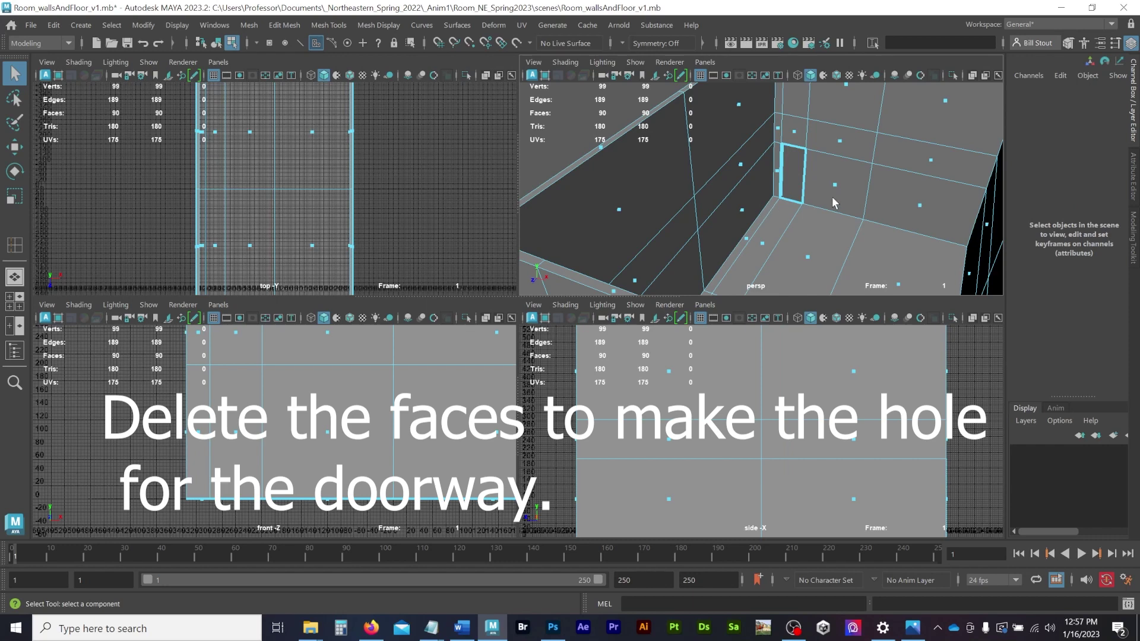
# Close the wall-thickness gap on the doorway side nearest the room's corner with Append to Polygon, bridging its two vertical edges.
pyautogui.scroll(5, 792, 196)
pyautogui.keyDown('alt'); pyautogui.moveTo(837, 163); pyautogui.dragTo(774, 237, button='middle'); pyautogui.keyUp('alt')
pyautogui.keyDown('alt'); pyautogui.moveTo(774, 238); pyautogui.dragTo(861, 264, button='right'); pyautogui.keyUp('alt')
pyautogui.keyDown('alt'); pyautogui.moveTo(727, 206); pyautogui.dragTo(727, 176); pyautogui.keyUp('alt')
pyautogui.press('space')
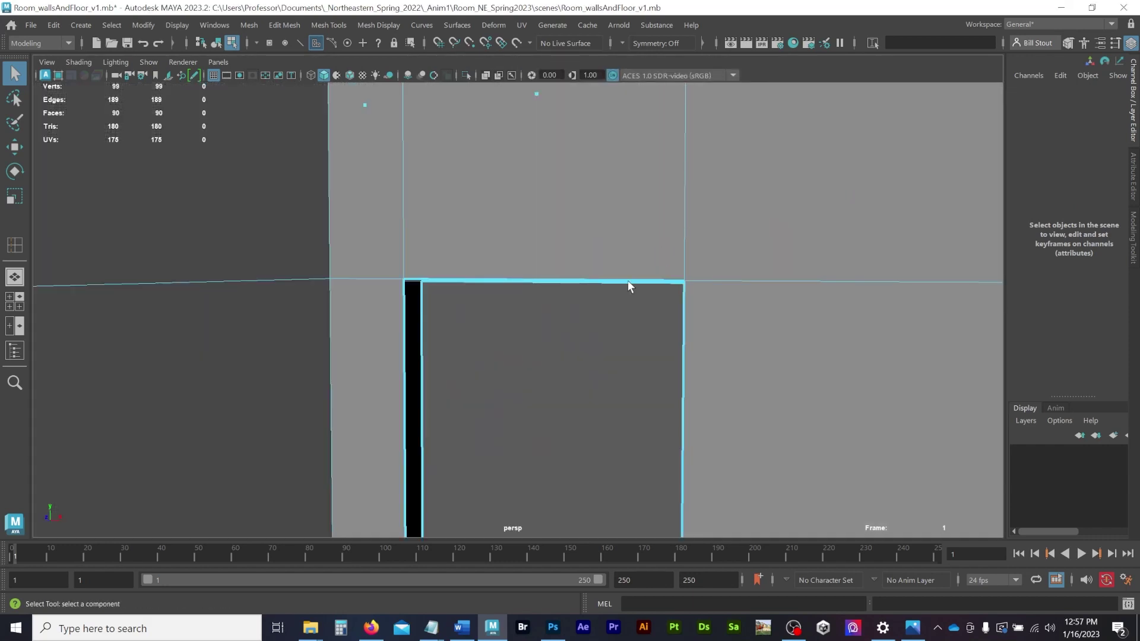
pyautogui.keyDown('alt'); pyautogui.moveTo(628, 280); pyautogui.dragTo(618, 161, button='middle'); pyautogui.keyUp('alt')
pyautogui.scroll(-3, 522, 285)
pyautogui.click(323, 24)
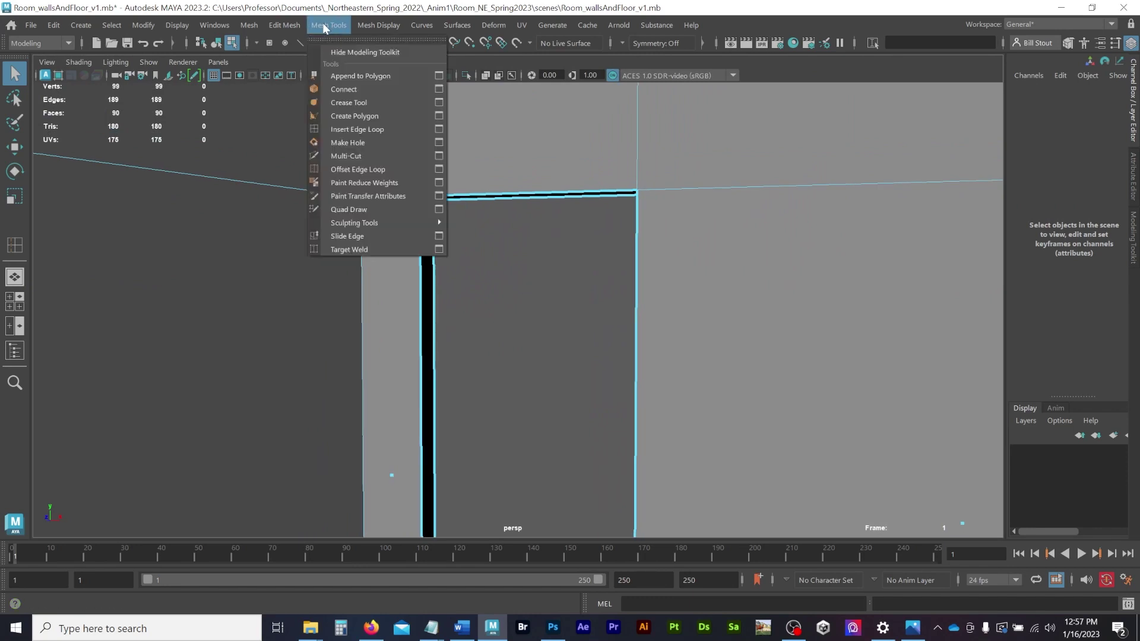
pyautogui.click(359, 75)
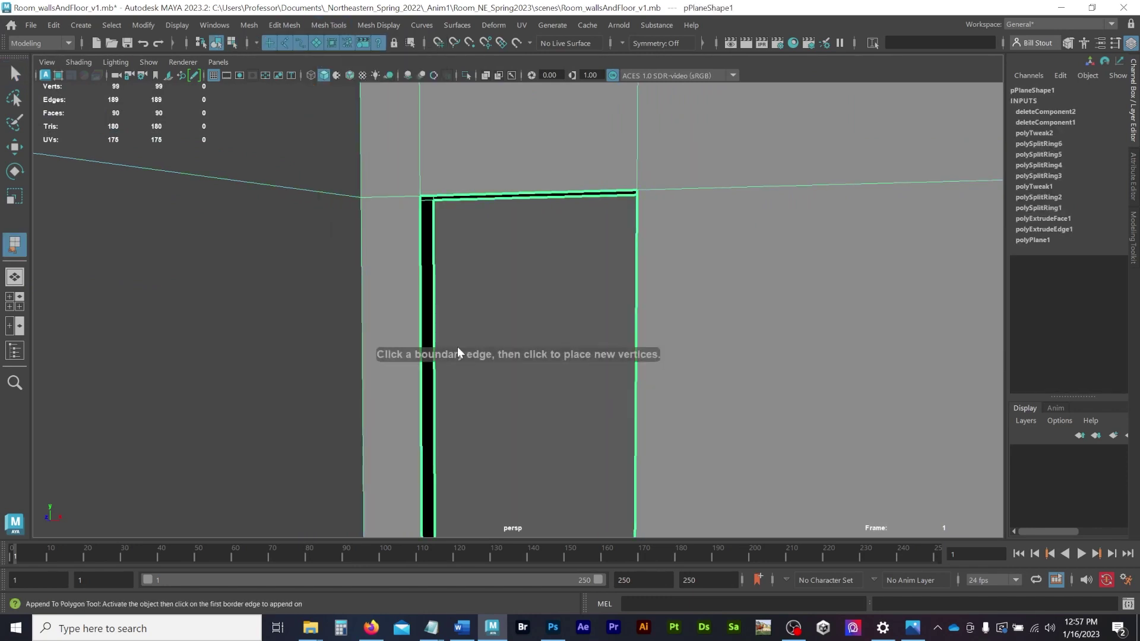
pyautogui.click(419, 324)
pyautogui.click(434, 324)
pyautogui.press('Return')
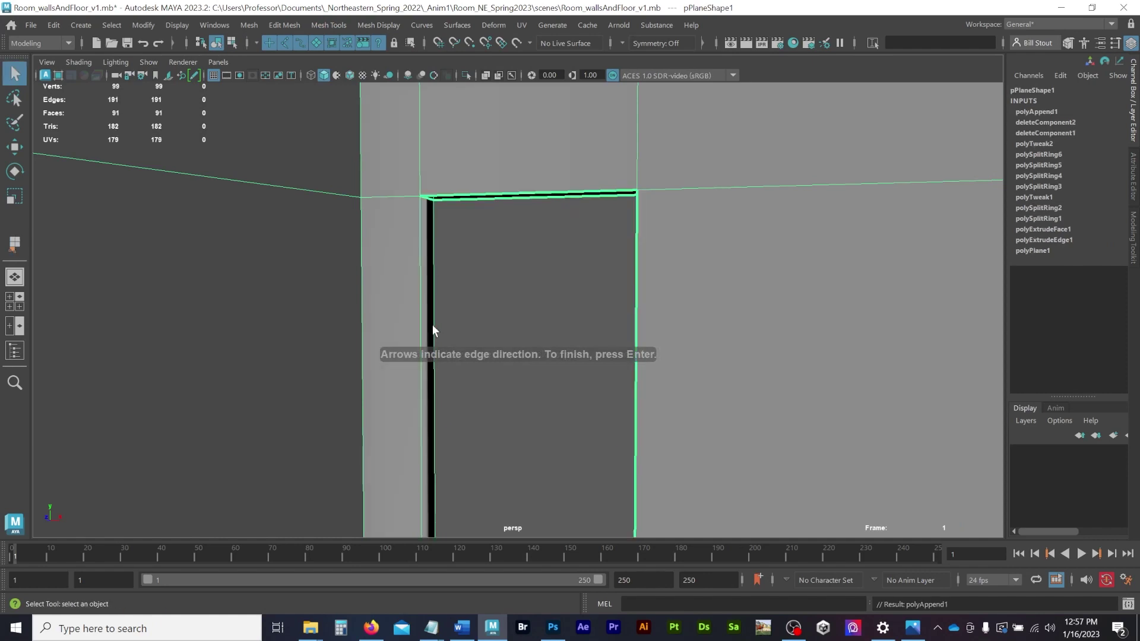
# Append a polygon between the doorway's two upper horizontal edges to close the gap across its head.
pyautogui.keyDown('alt'); pyautogui.moveTo(530, 304); pyautogui.dragTo(524, 288); pyautogui.keyUp('alt')
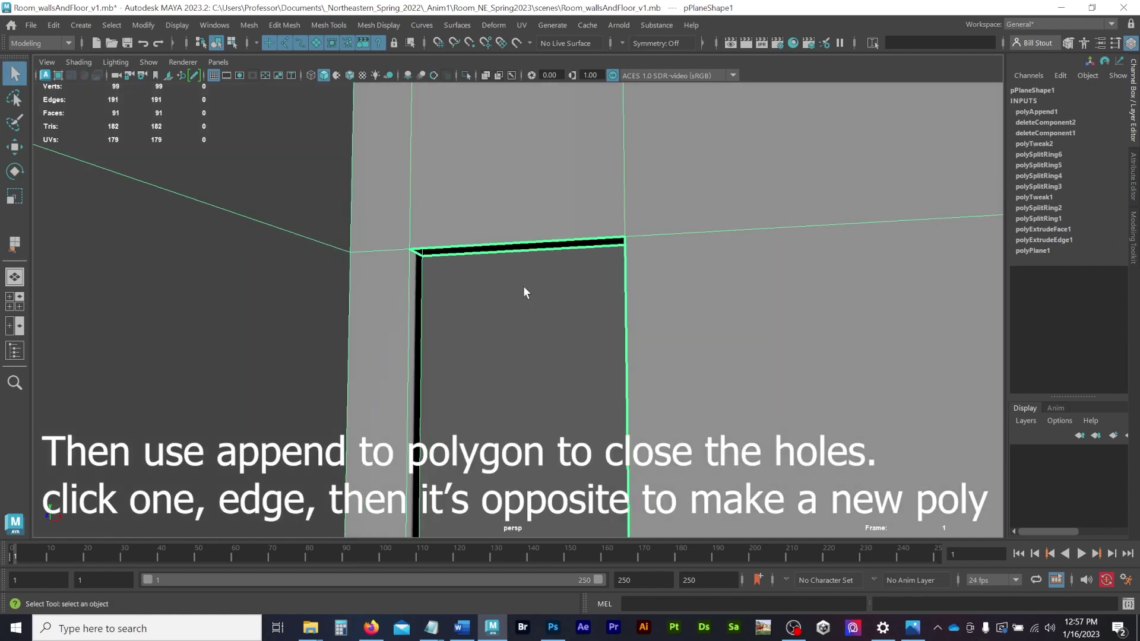
pyautogui.press('g')
pyautogui.click(516, 249)
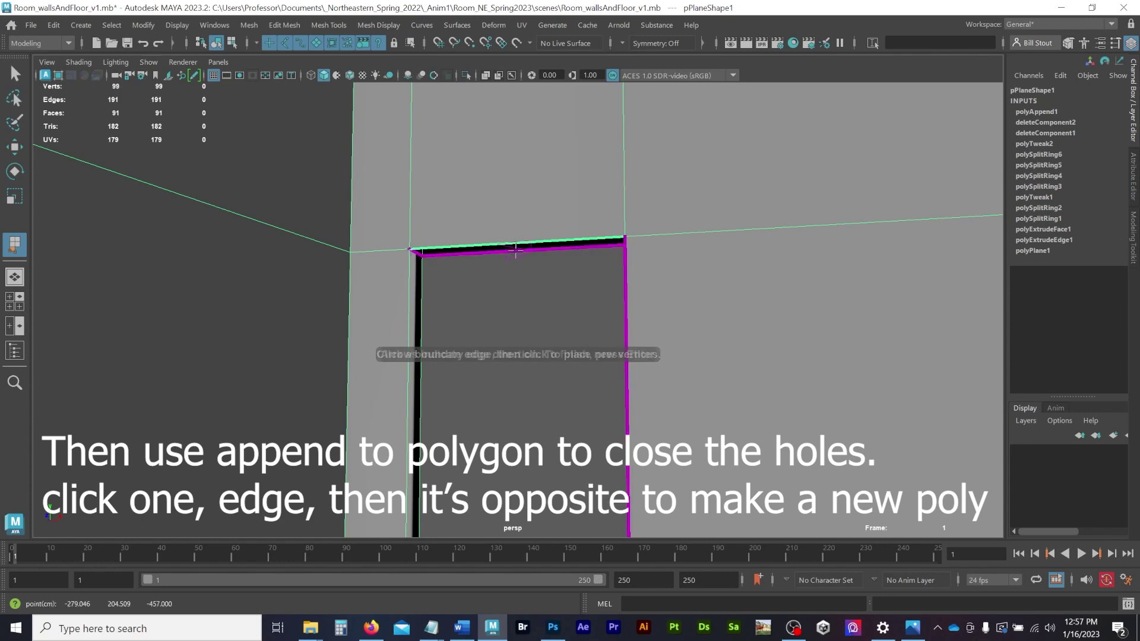
pyautogui.press('Return')
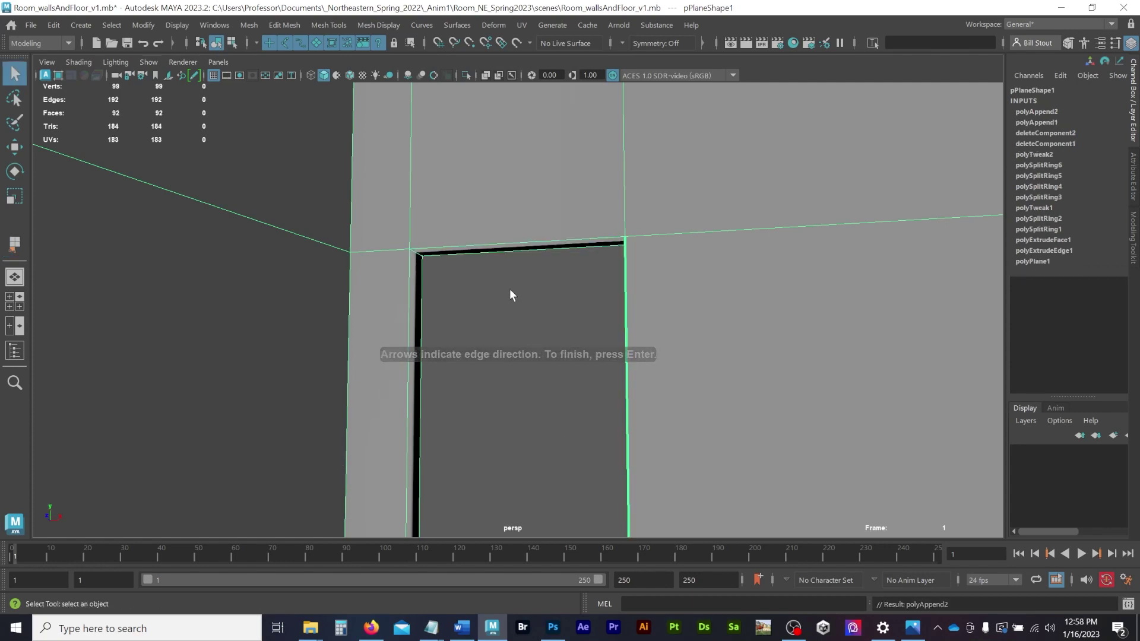
# Append a polygon between the two vertical edges on the doorway side farther from the corner to close that gap.
pyautogui.keyDown('alt'); pyautogui.moveTo(564, 343); pyautogui.dragTo(635, 344); pyautogui.keyUp('alt')
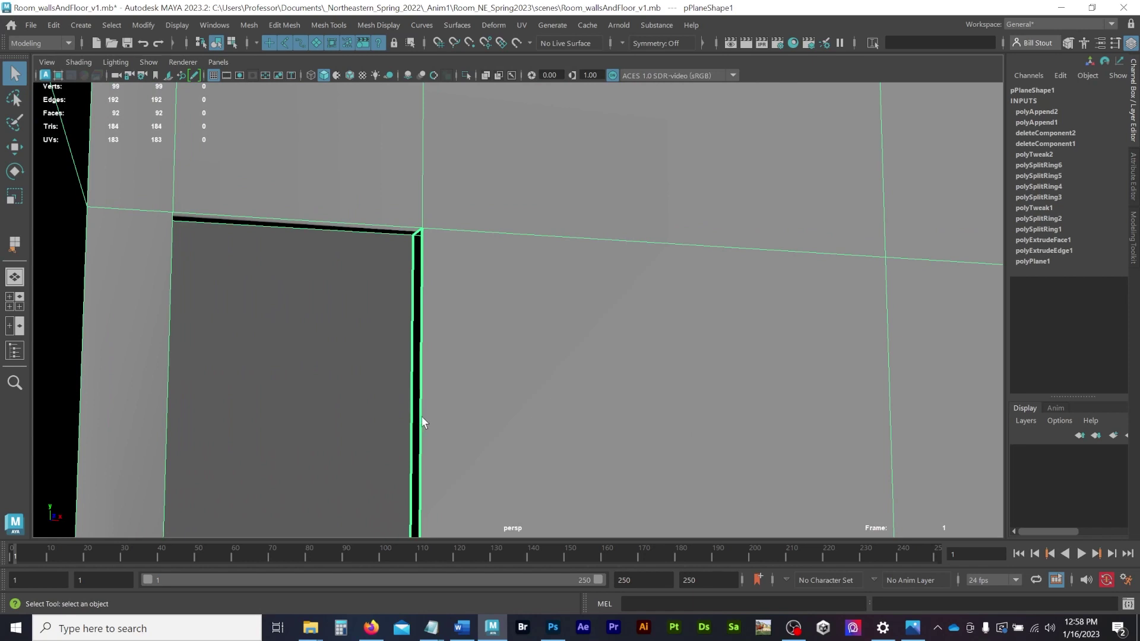
pyautogui.press('y')
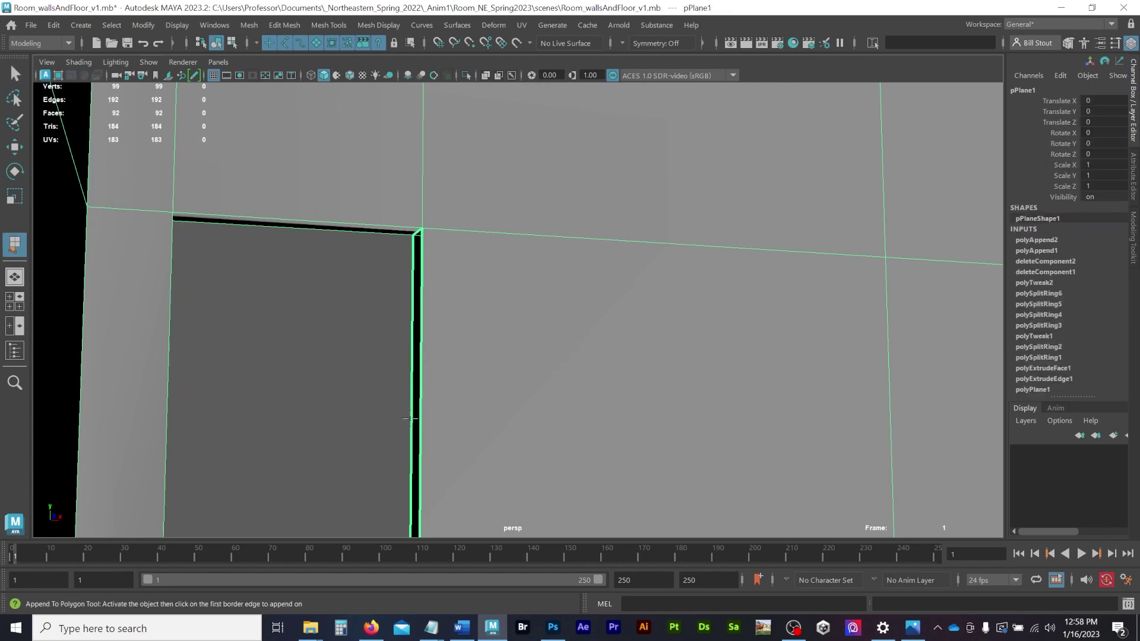
pyautogui.click(419, 417)
pyautogui.click(419, 418)
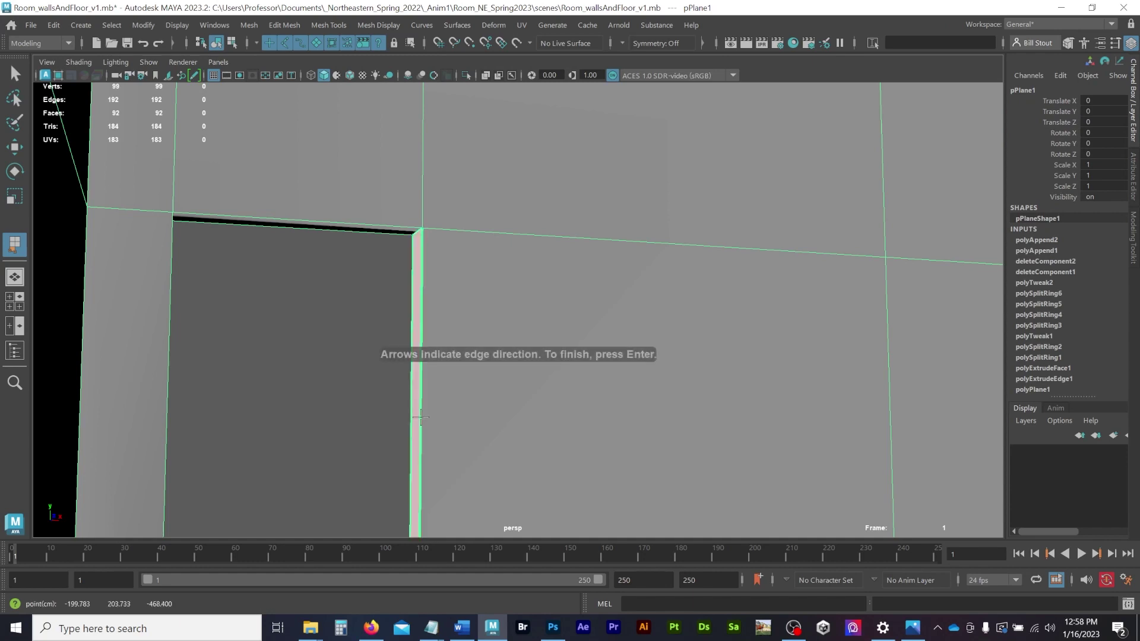
pyautogui.press('Return')
# Try to append a polygon across the doorway's threshold gap from the short edge farther from the corner, and undo it.
pyautogui.keyDown('alt'); pyautogui.moveTo(333, 352); pyautogui.dragTo(307, 293); pyautogui.keyUp('alt')
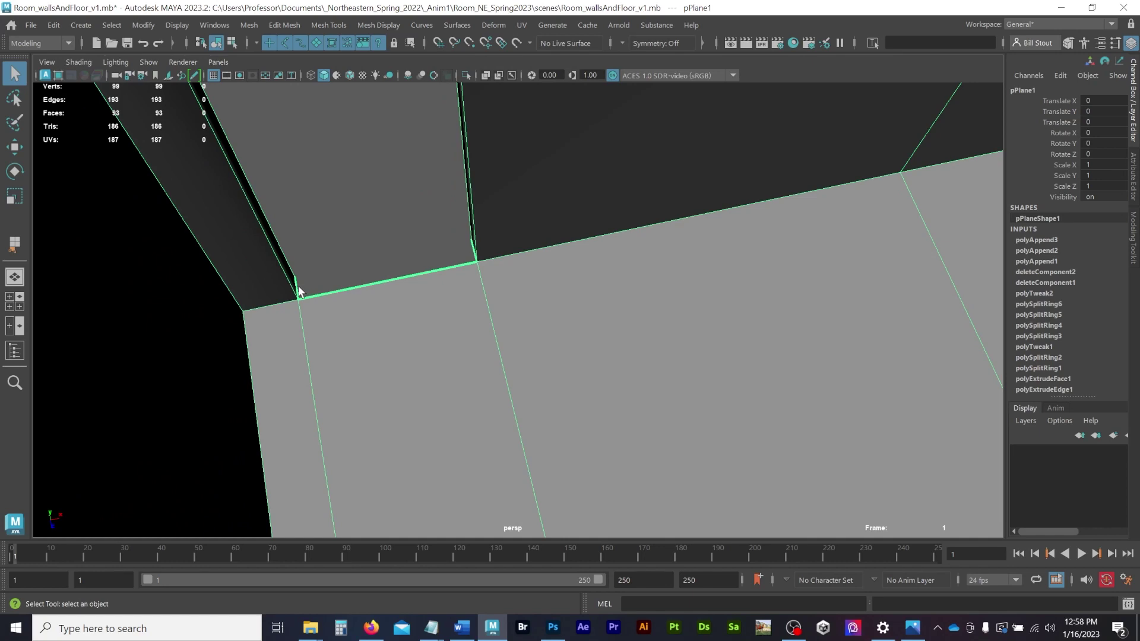
pyautogui.keyDown('alt'); pyautogui.moveTo(390, 274); pyautogui.dragTo(407, 264); pyautogui.keyUp('alt')
pyautogui.press('y')
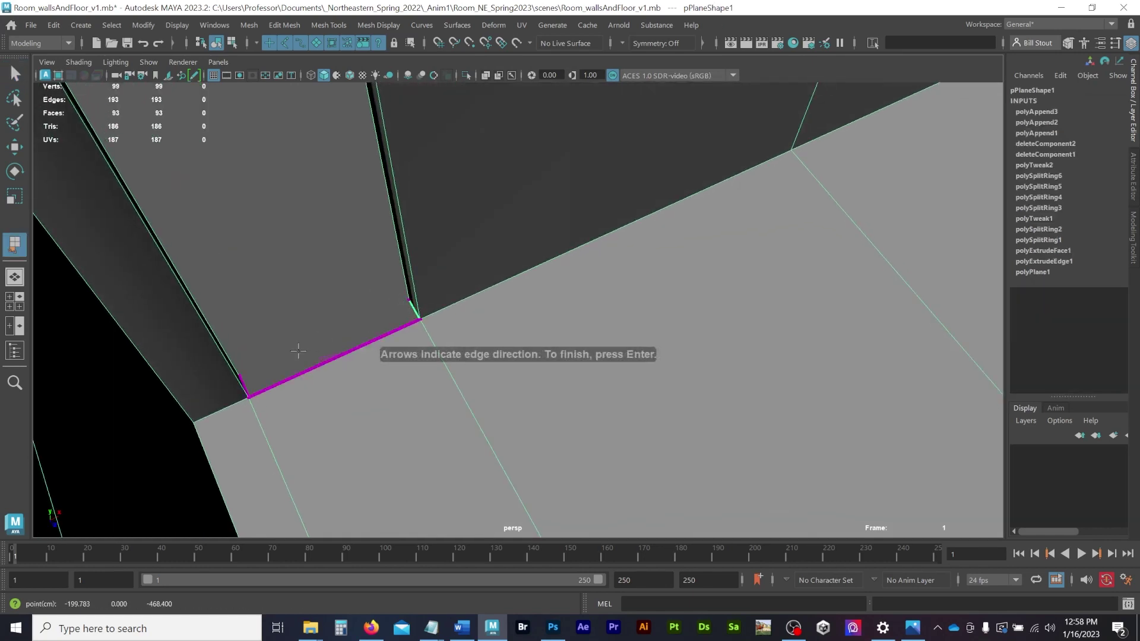
pyautogui.click(242, 383)
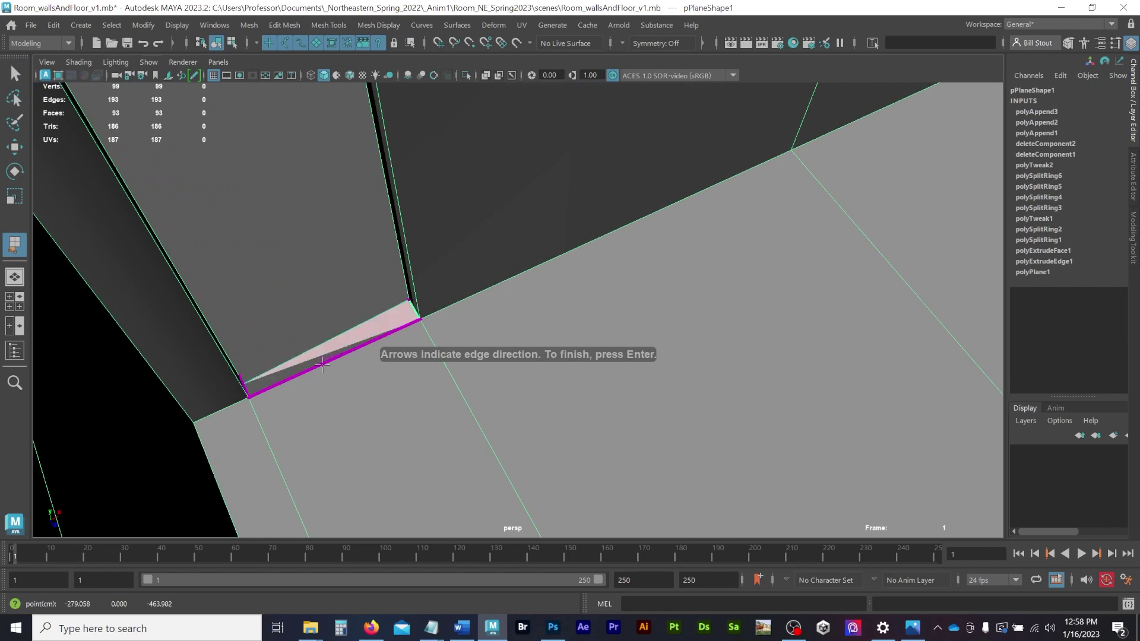
pyautogui.keyDown('alt'); pyautogui.moveTo(299, 307); pyautogui.dragTo(272, 311); pyautogui.keyUp('alt')
pyautogui.press('Return')
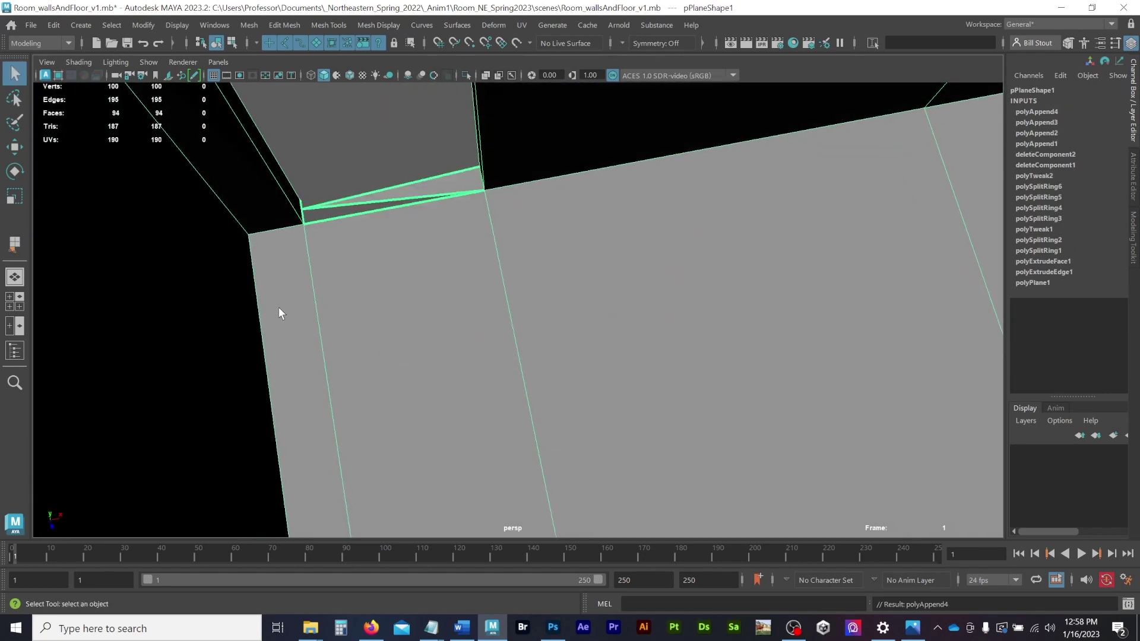
pyautogui.hotkey('ctrl', 'z')
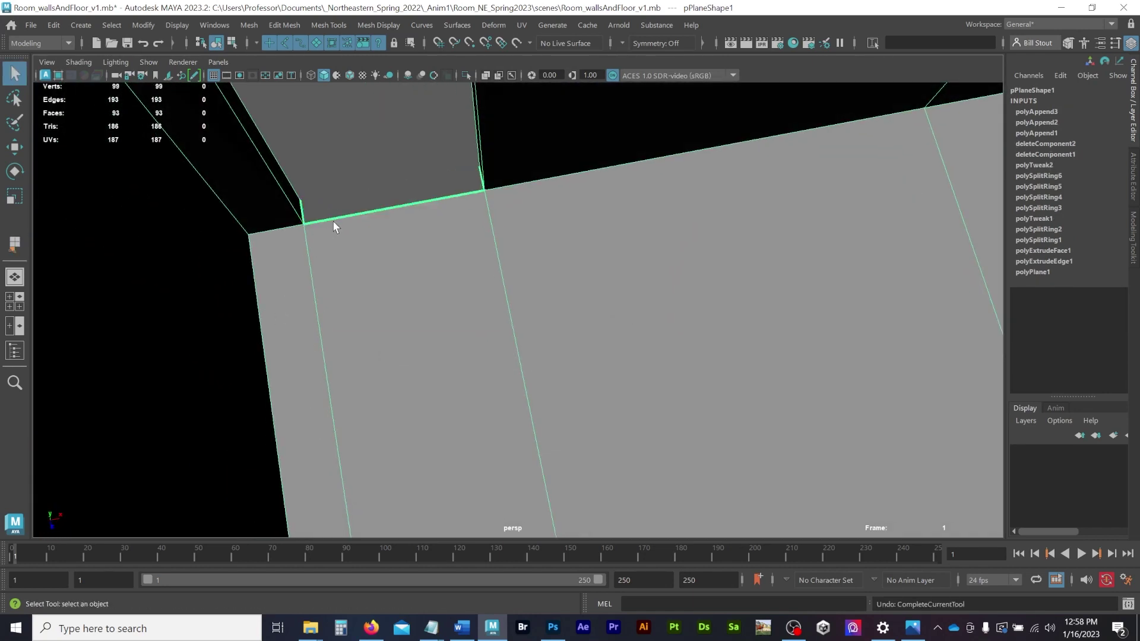
# Append a polygon across the doorway threshold, starting from the short edge nearest the corner and bridging to the opposite one.
pyautogui.press('y')
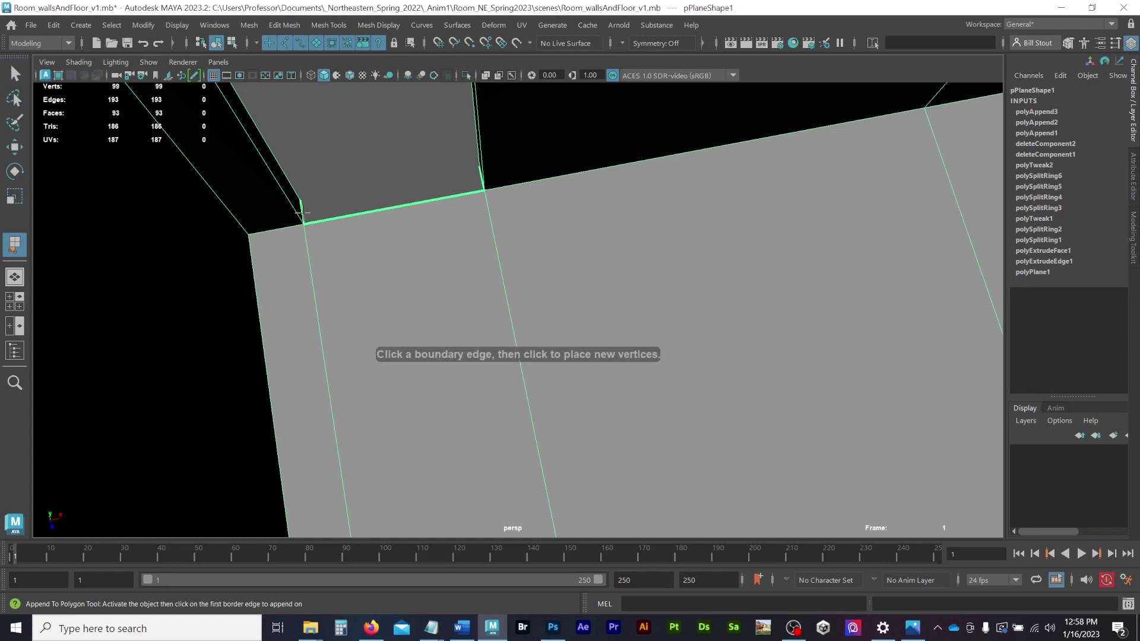
pyautogui.click(303, 213)
pyautogui.keyDown('alt'); pyautogui.moveTo(405, 167); pyautogui.dragTo(443, 166); pyautogui.keyUp('alt')
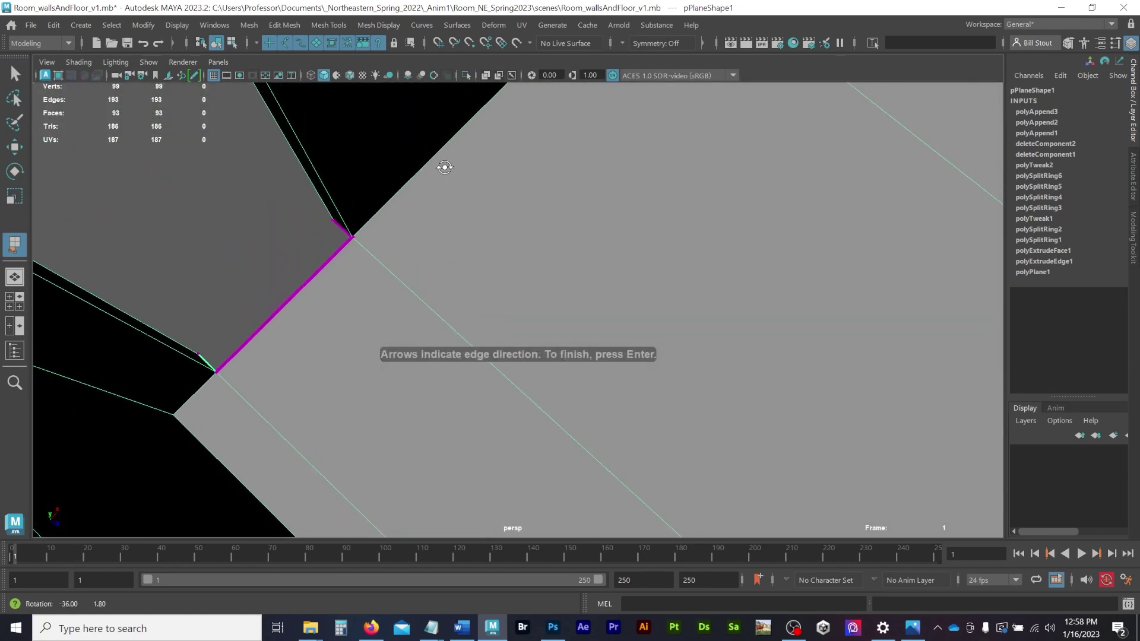
pyautogui.click(340, 231)
pyautogui.press('Return')
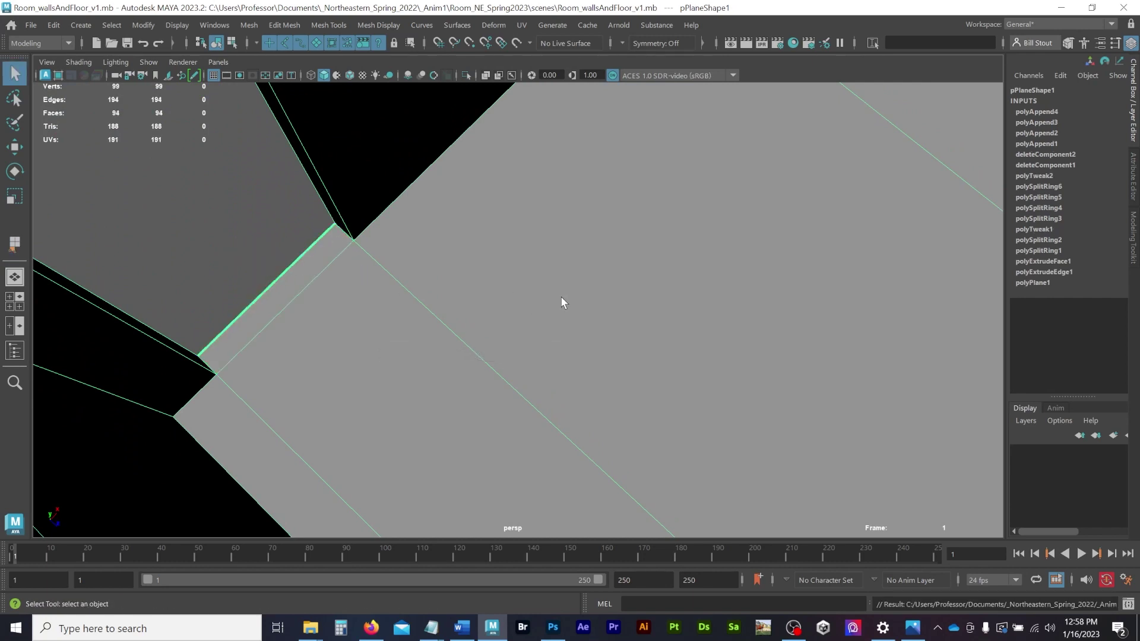
# Try to scale the two horizontal edge loops apart along the Y axis on the long side wall.
pyautogui.keyDown('alt'); pyautogui.moveTo(562, 300); pyautogui.dragTo(226, 206); pyautogui.keyUp('alt')
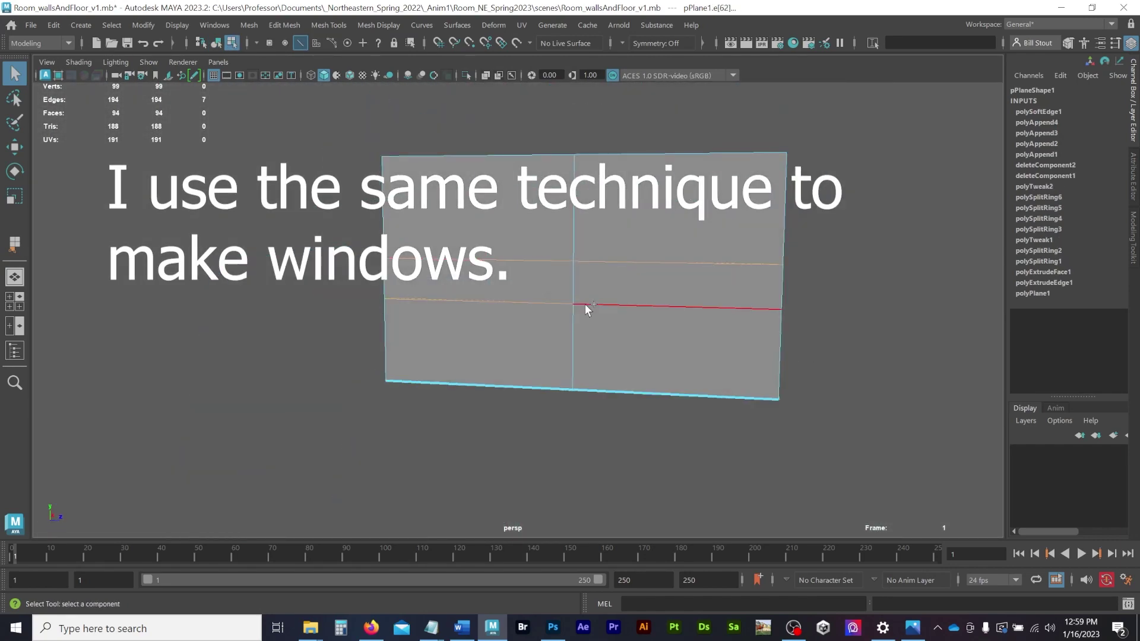
pyautogui.press('r')
pyautogui.doubleClick(575, 304)
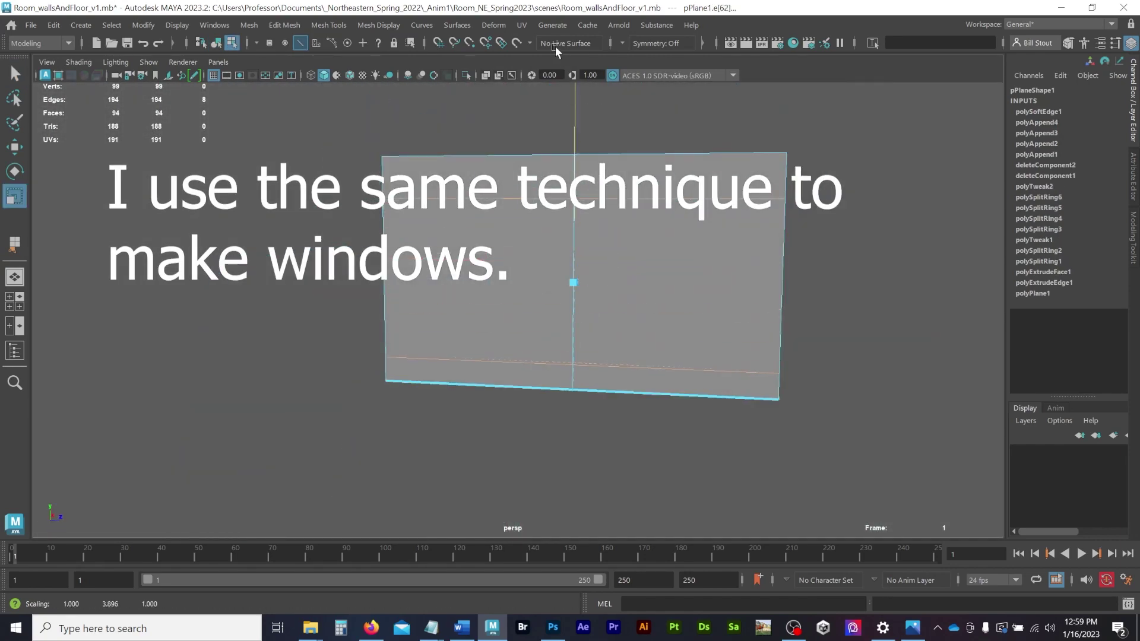
pyautogui.keyDown('alt'); pyautogui.moveTo(568, 226); pyautogui.dragTo(714, 294); pyautogui.keyUp('alt')
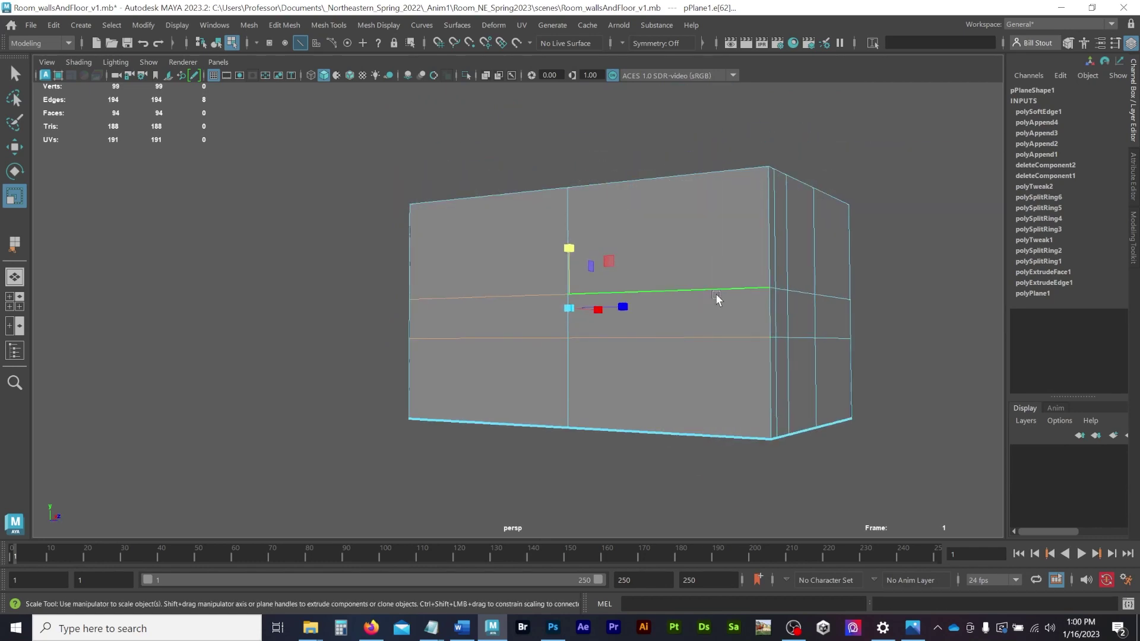
# Consult roomDimensions.txt in Notepad, and insert a horizontal edge loop at a height of about 270 cm in Maya's front view.
pyautogui.click(431, 628)
pyautogui.click(730, 571)
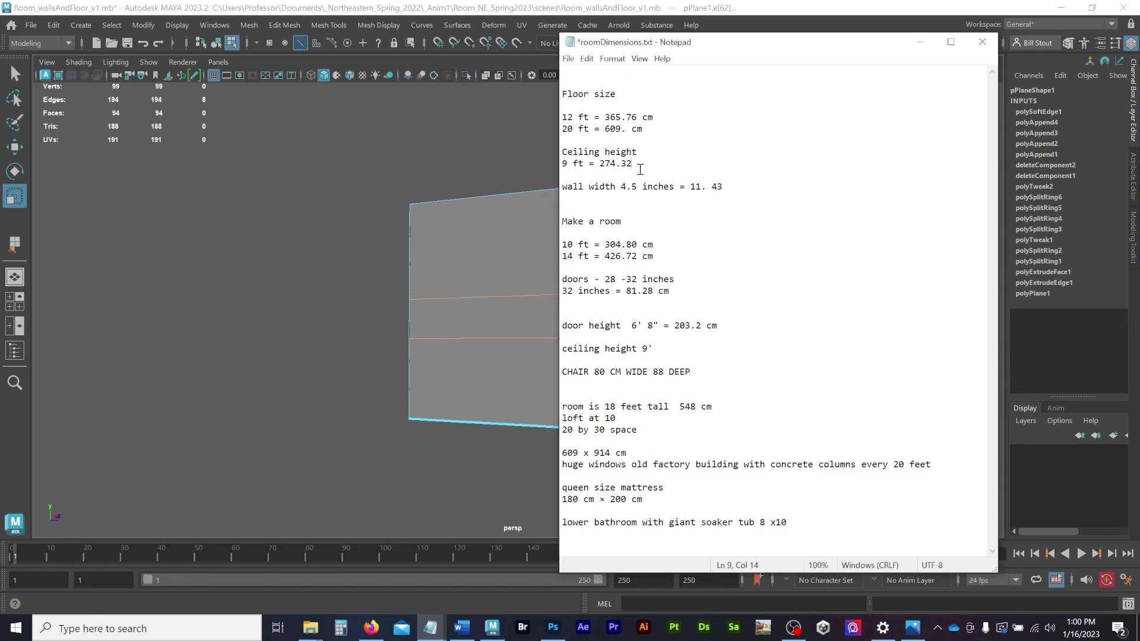
pyautogui.click(285, 421)
pyautogui.press('space')
pyautogui.press('space')
pyautogui.keyDown('alt'); pyautogui.moveTo(250, 255); pyautogui.dragTo(263, 346, button='middle'); pyautogui.keyUp('alt')
pyautogui.keyDown('alt'); pyautogui.moveTo(103, 163); pyautogui.dragTo(128, 199, button='middle'); pyautogui.keyUp('alt')
pyautogui.click(328, 25)
pyautogui.click(360, 155)
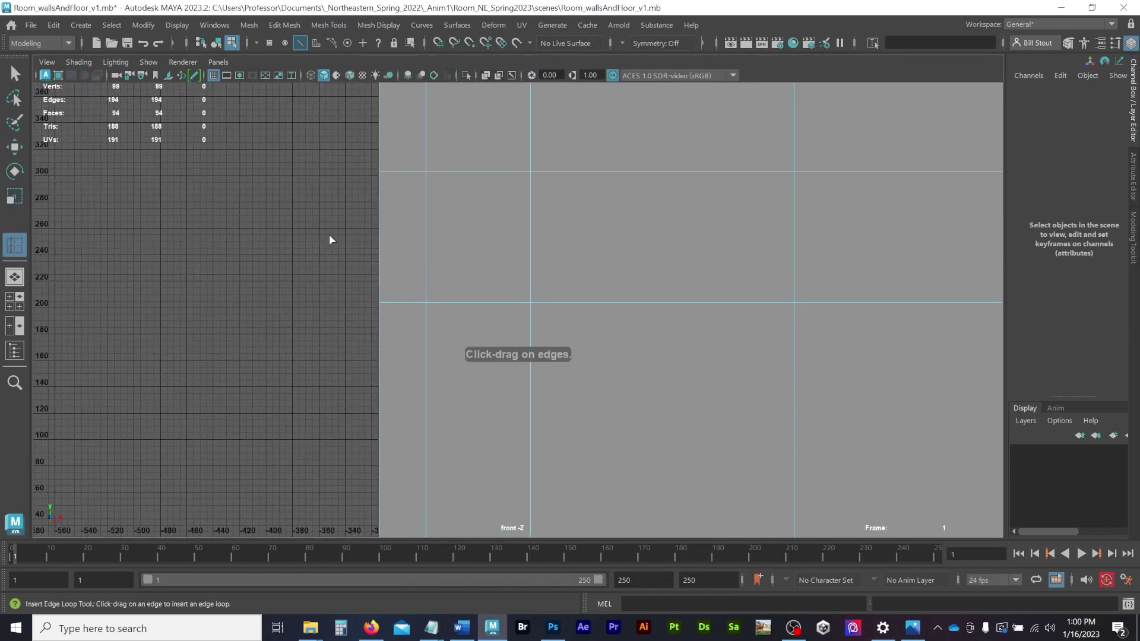
pyautogui.click(378, 211)
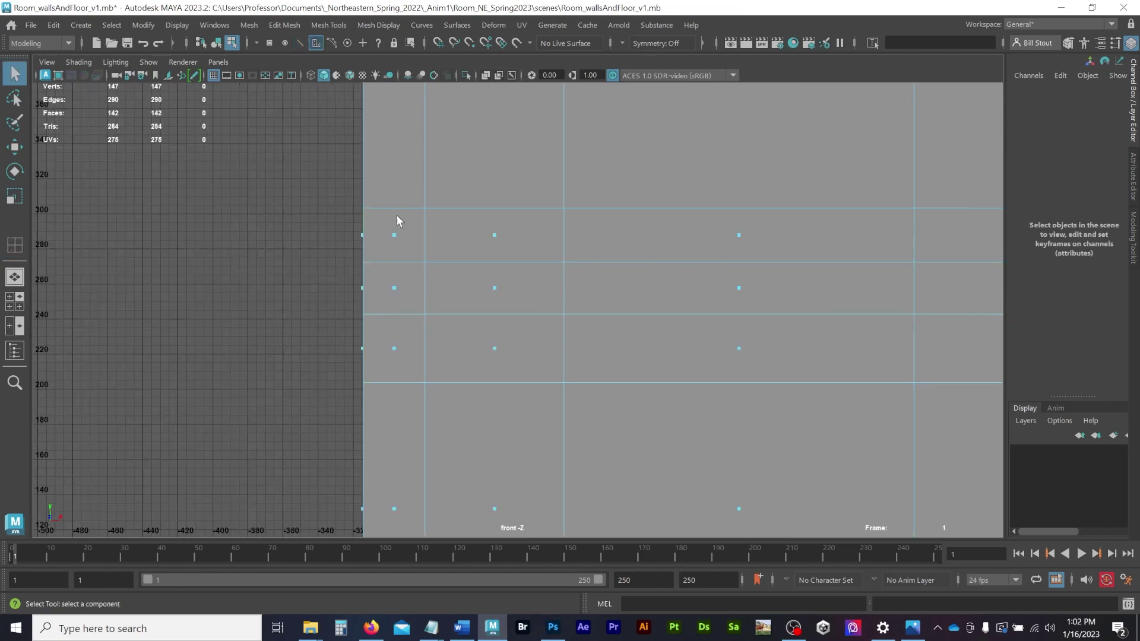
# Examine the horizontal edge loops and the faces between them on the front and long side walls.
pyautogui.press('F10')
pyautogui.doubleClick(972, 209)
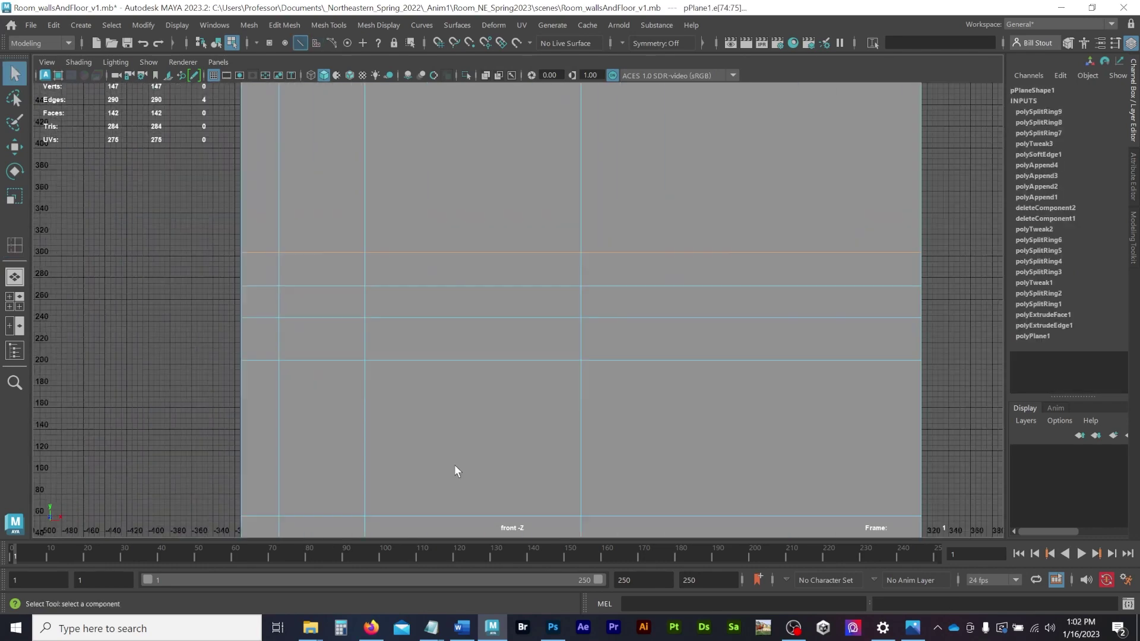
pyautogui.scroll(-2, 455, 466)
pyautogui.press('F11')
pyautogui.click(483, 282)
pyautogui.keyDown('shift'); pyautogui.click(692, 303); pyautogui.keyUp('shift')
pyautogui.press('space')
pyautogui.keyDown('alt'); pyautogui.moveTo(676, 210); pyautogui.dragTo(622, 216); pyautogui.keyUp('alt')
pyautogui.keyDown('alt'); pyautogui.moveTo(622, 217); pyautogui.dragTo(717, 232, button='middle'); pyautogui.keyUp('alt')
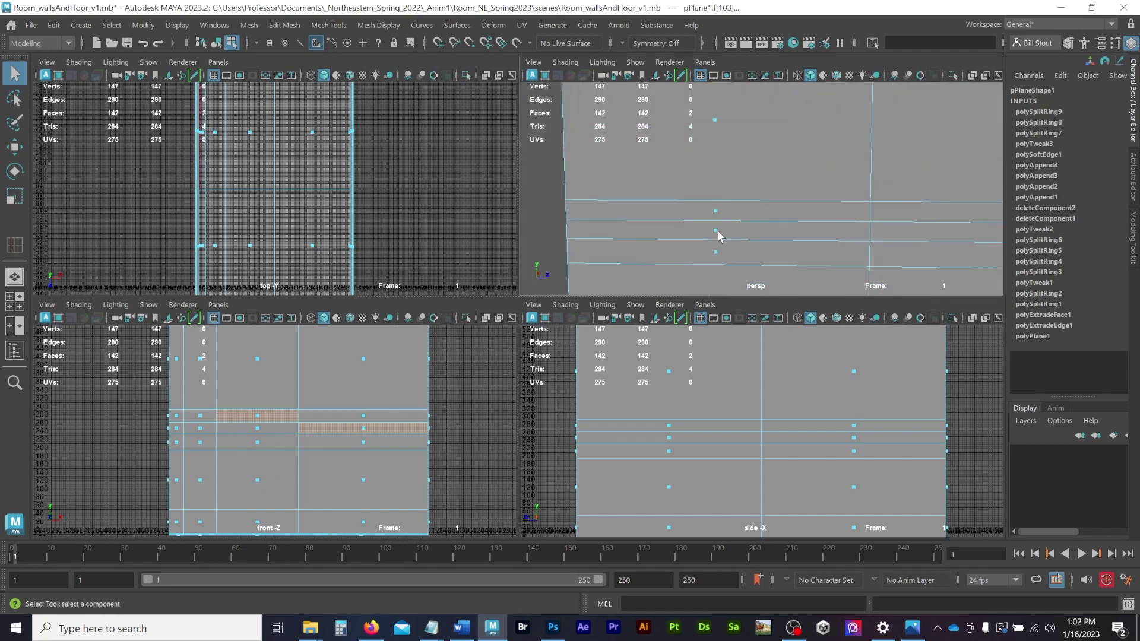
pyautogui.keyDown('alt'); pyautogui.moveTo(715, 238); pyautogui.dragTo(604, 219, button='right'); pyautogui.keyUp('alt')
pyautogui.press('F10')
pyautogui.moveTo(656, 216)
pyautogui.keyDown('alt'); pyautogui.mouseDown()
pyautogui.moveTo(702, 214)
pyautogui.moveTo(656, 219)
pyautogui.mouseUp(); pyautogui.keyUp('alt')
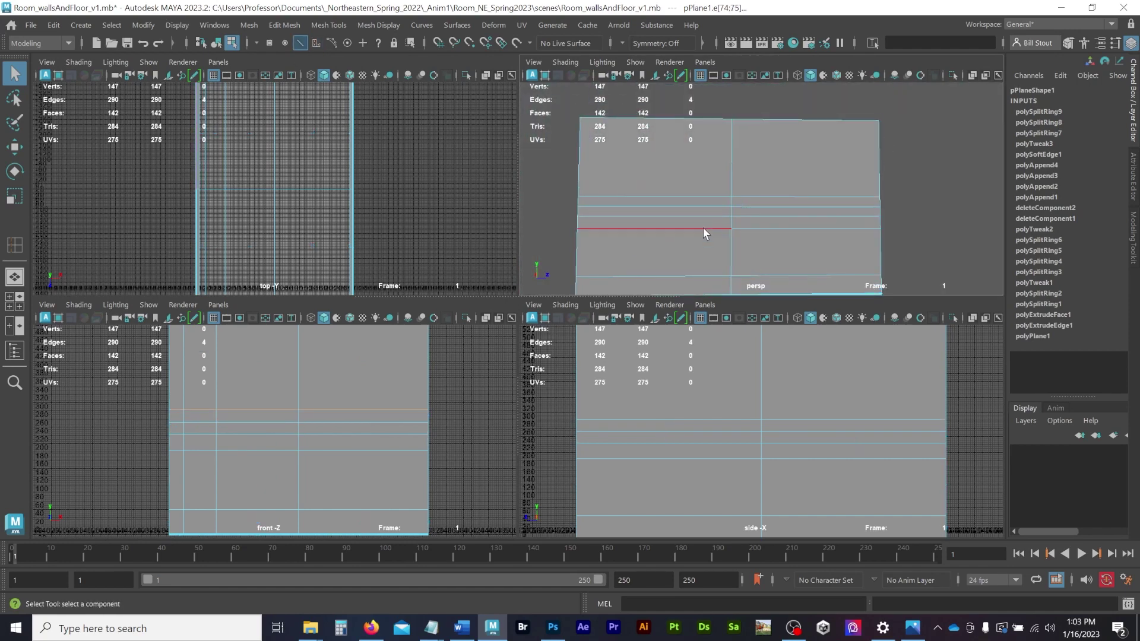
# Insert two vertical edge loops in the long side wall, one near its end and one between that and the centre line.
pyautogui.press('space')
pyautogui.keyDown('alt'); pyautogui.moveTo(290, 303); pyautogui.dragTo(309, 283, button='middle'); pyautogui.keyUp('alt')
pyautogui.click(444, 270)
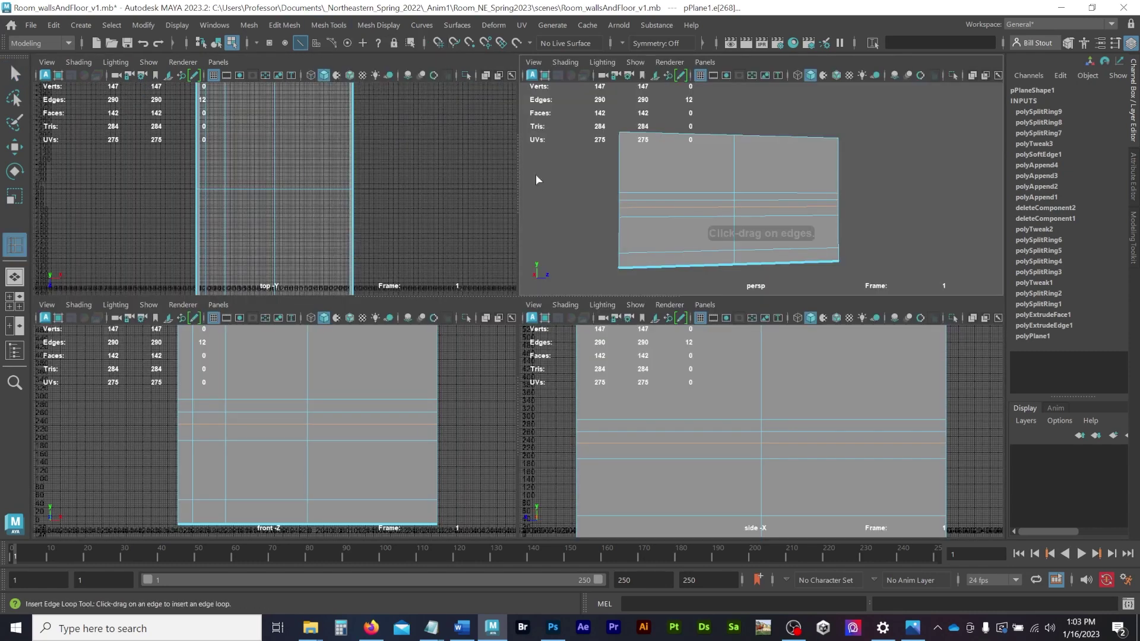
pyautogui.moveTo(638, 217); pyautogui.dragTo(638, 216)
pyautogui.click(688, 216)
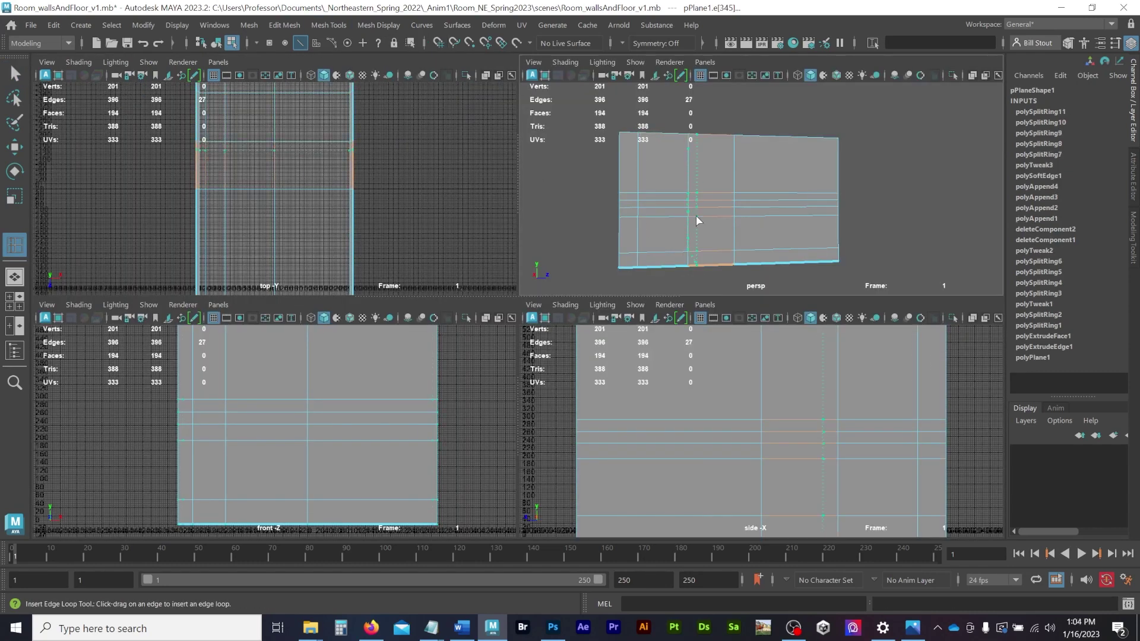
# Insert four more vertical edge loops along the long side wall to lay out the sides of three windows.
pyautogui.click(695, 216)
pyautogui.click(765, 215)
pyautogui.click(776, 215)
pyautogui.click(819, 215)
pyautogui.press('q')
# Delete the four outer faces of the long side wall that cover the three window areas.
pyautogui.scroll(2, 643, 250)
pyautogui.press('F11')
pyautogui.click(647, 246)
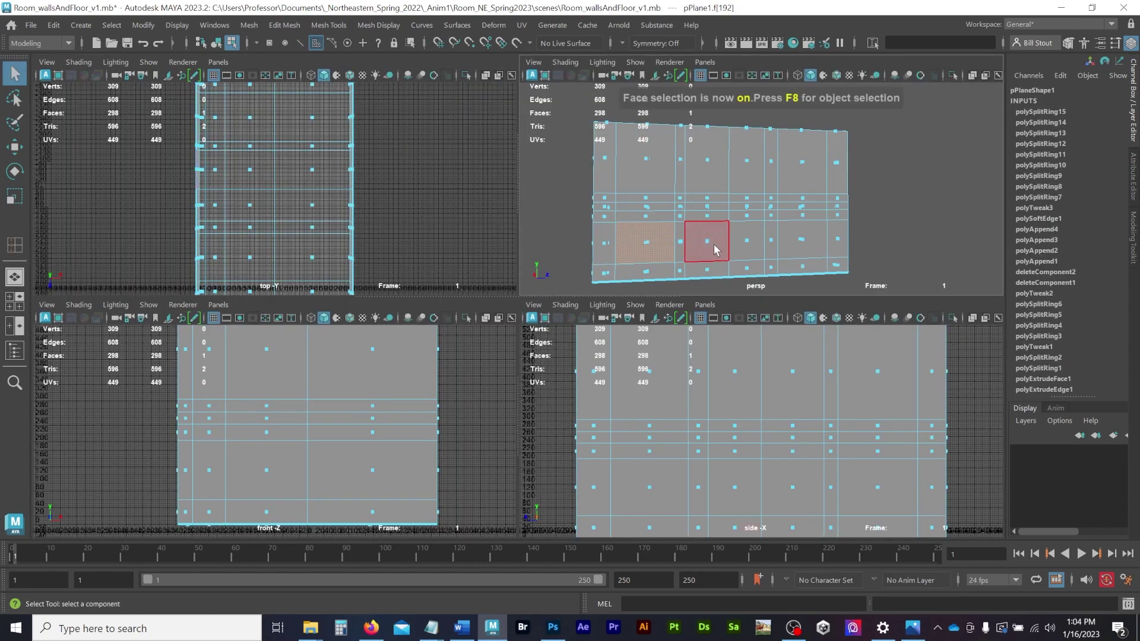
pyautogui.keyDown('shift'); pyautogui.click(726, 243); pyautogui.keyUp('shift')
pyautogui.keyDown('shift'); pyautogui.click(764, 241); pyautogui.keyUp('shift')
pyautogui.keyDown('shift'); pyautogui.click(816, 236); pyautogui.keyUp('shift')
pyautogui.keyDown('alt'); pyautogui.moveTo(568, 199); pyautogui.dragTo(587, 211); pyautogui.keyUp('alt')
pyautogui.keyDown('alt'); pyautogui.moveTo(690, 186); pyautogui.dragTo(677, 180); pyautogui.keyUp('alt')
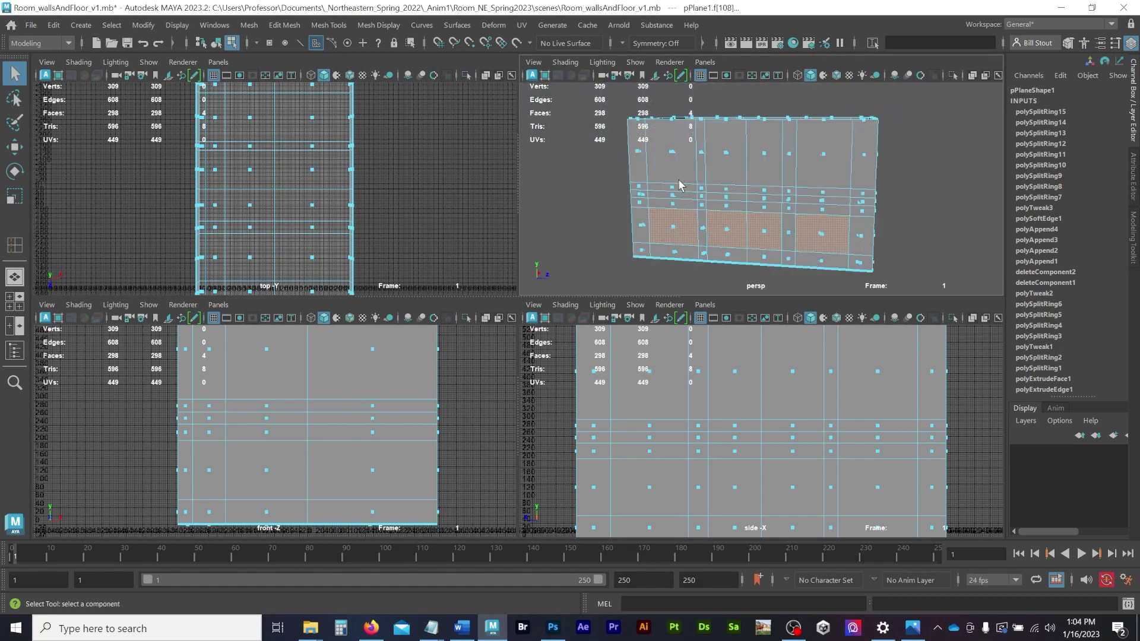
pyautogui.press('Delete')
# Delete the matching four inner faces of the long side wall so the three window openings go through.
pyautogui.click(676, 227)
pyautogui.keyDown('shift'); pyautogui.click(727, 229); pyautogui.keyUp('shift')
pyautogui.keyDown('shift'); pyautogui.click(764, 229); pyautogui.keyUp('shift')
pyautogui.keyDown('shift'); pyautogui.click(820, 232); pyautogui.keyUp('shift')
pyautogui.press('Delete')
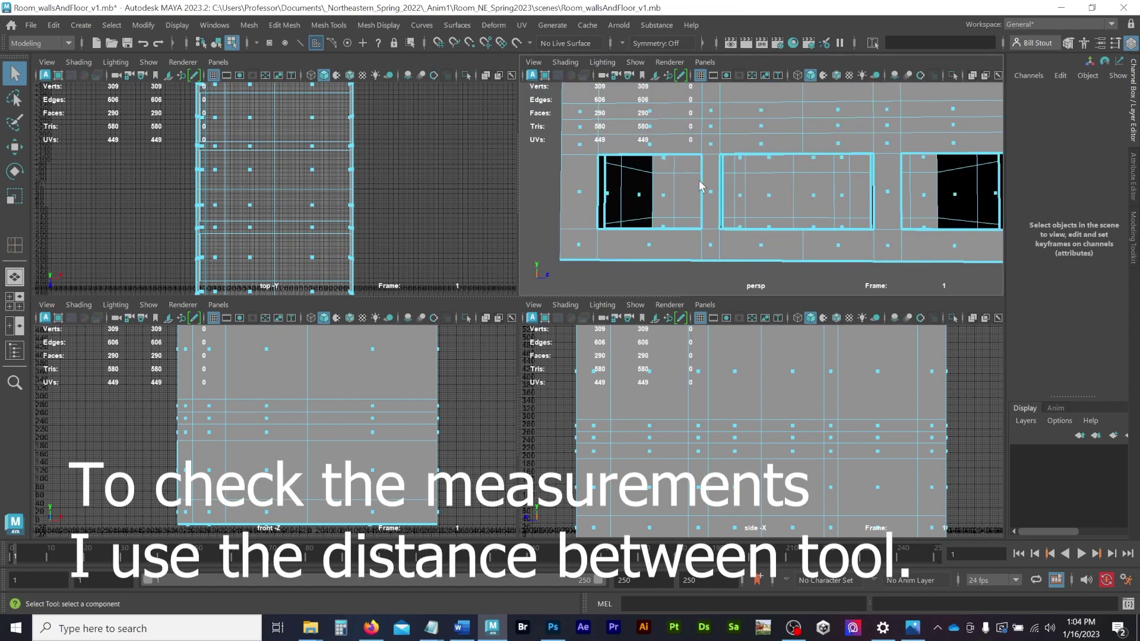
# Create a Distance Tool dimension from the long side wall's end edge to the first window's nearest lower corner.
pyautogui.click(81, 25)
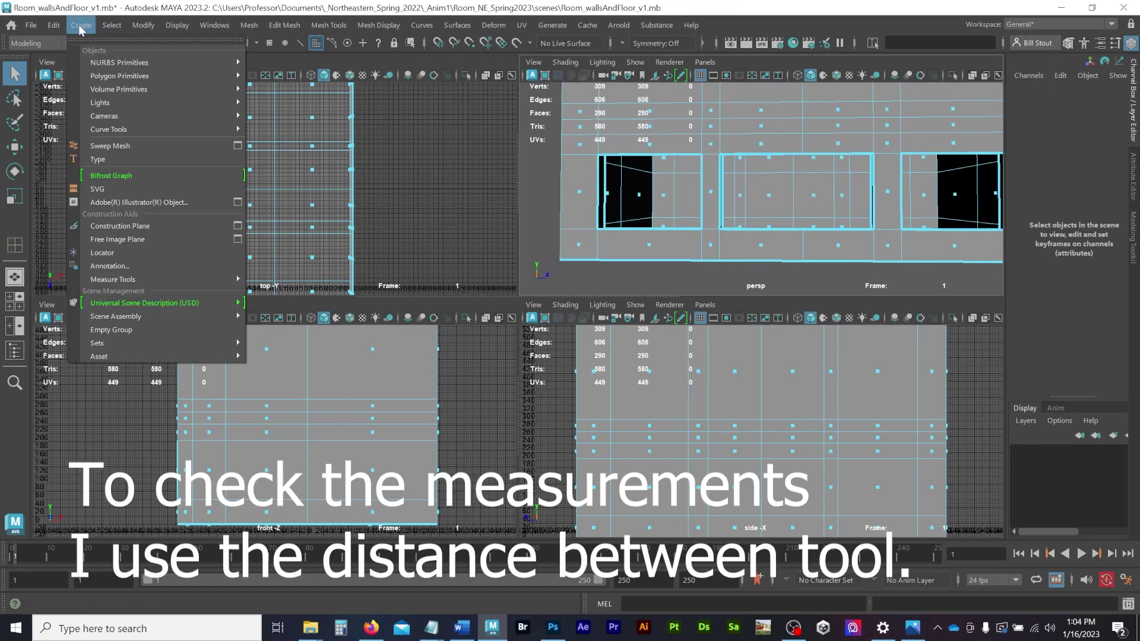
pyautogui.moveTo(141, 277)
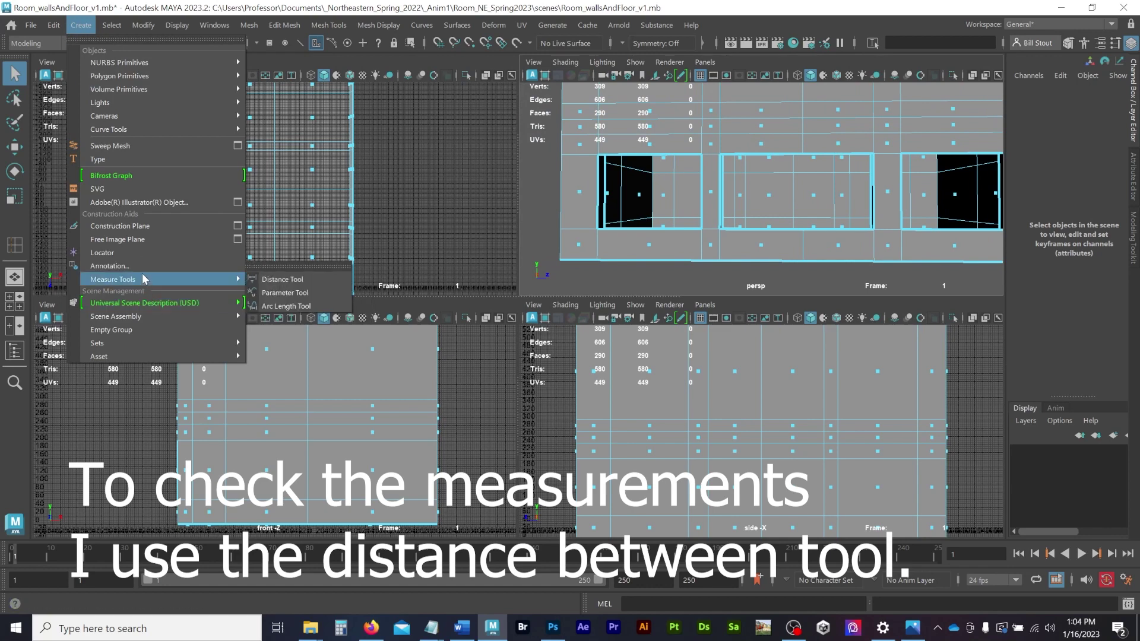
pyautogui.click(282, 279)
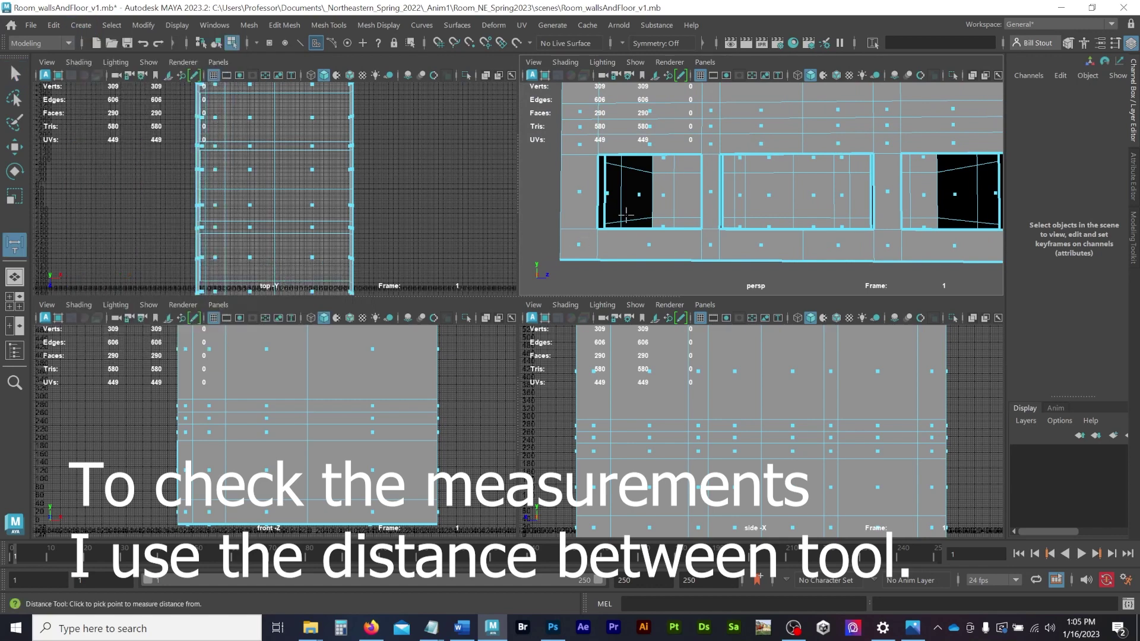
pyautogui.scroll(6, 676, 229)
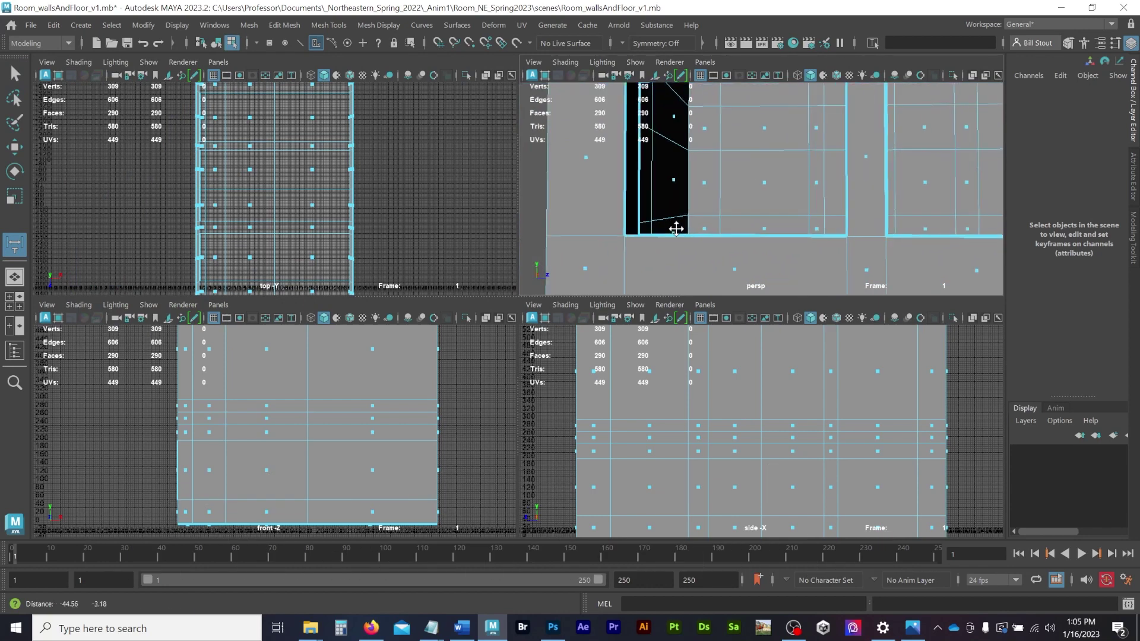
pyautogui.keyDown('alt'); pyautogui.moveTo(676, 229); pyautogui.dragTo(709, 219, button='middle'); pyautogui.keyUp('alt')
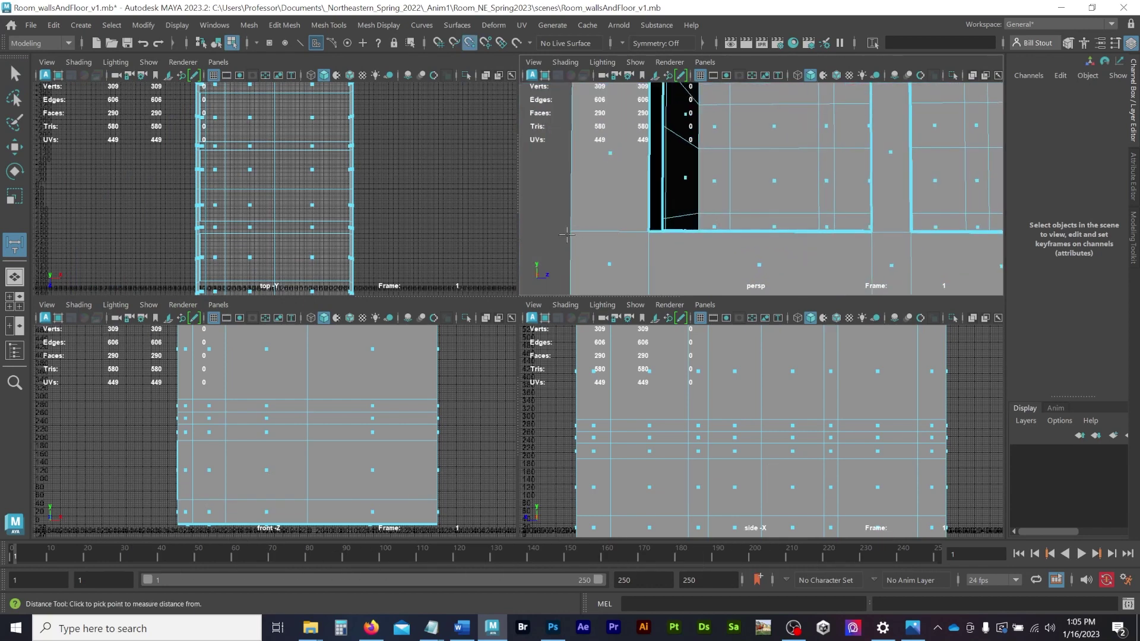
pyautogui.click(645, 233)
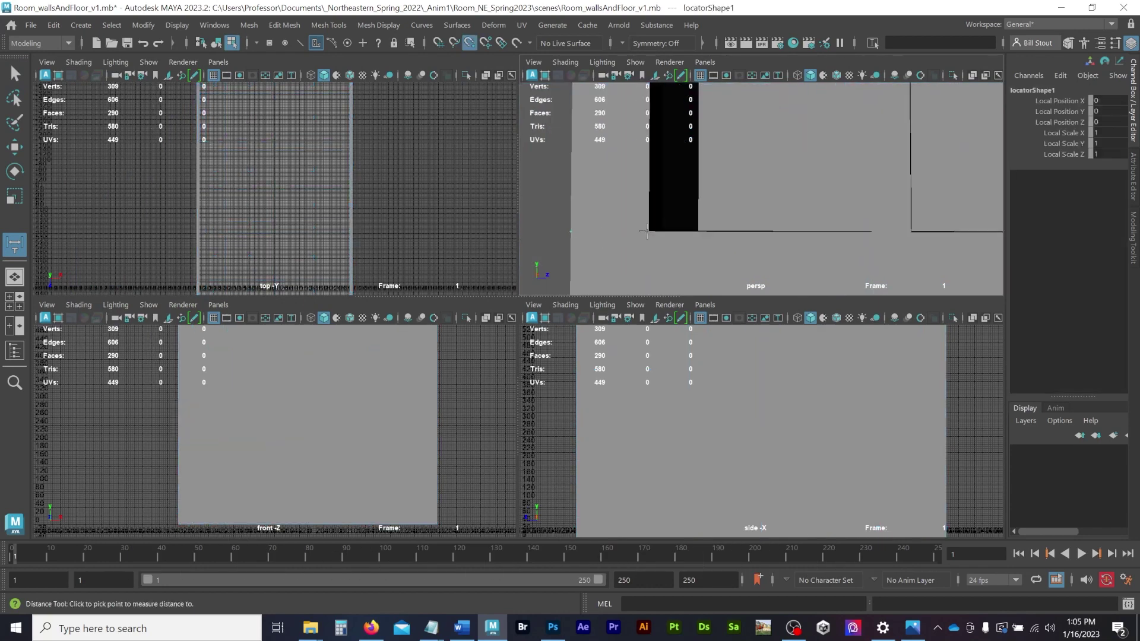
pyautogui.click(649, 232)
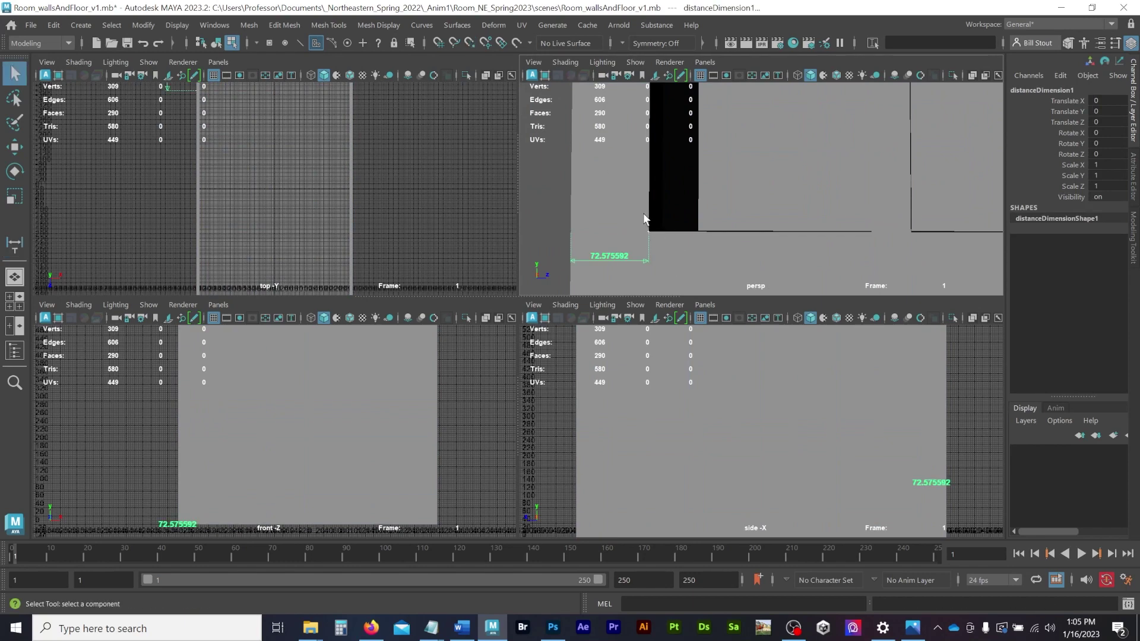
# Move locator2 along Z to -408.356, making the dimension from the wall's end about 60 cm.
pyautogui.keyDown('alt'); pyautogui.moveTo(644, 230); pyautogui.dragTo(690, 171); pyautogui.keyUp('alt')
pyautogui.click(697, 173)
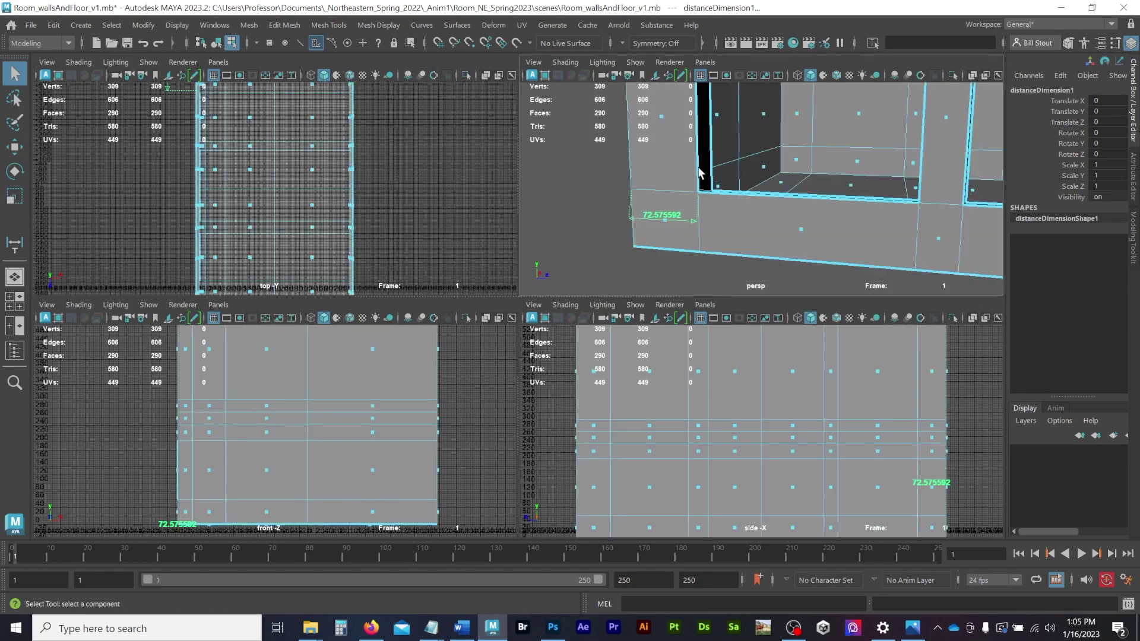
pyautogui.press('F9')
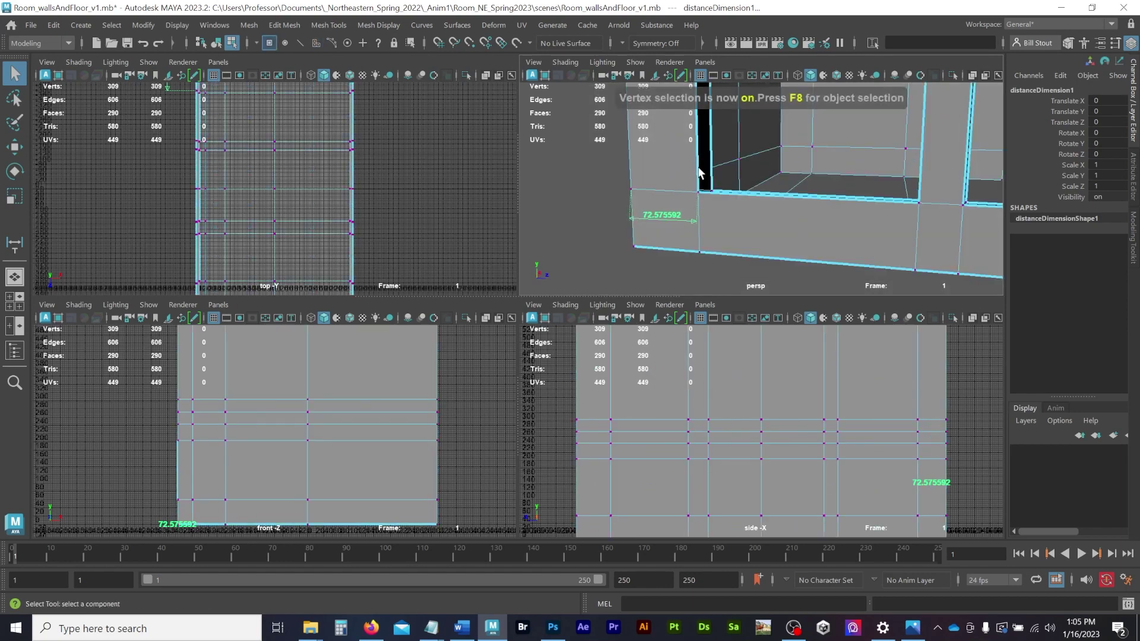
pyautogui.scroll(4, 697, 198)
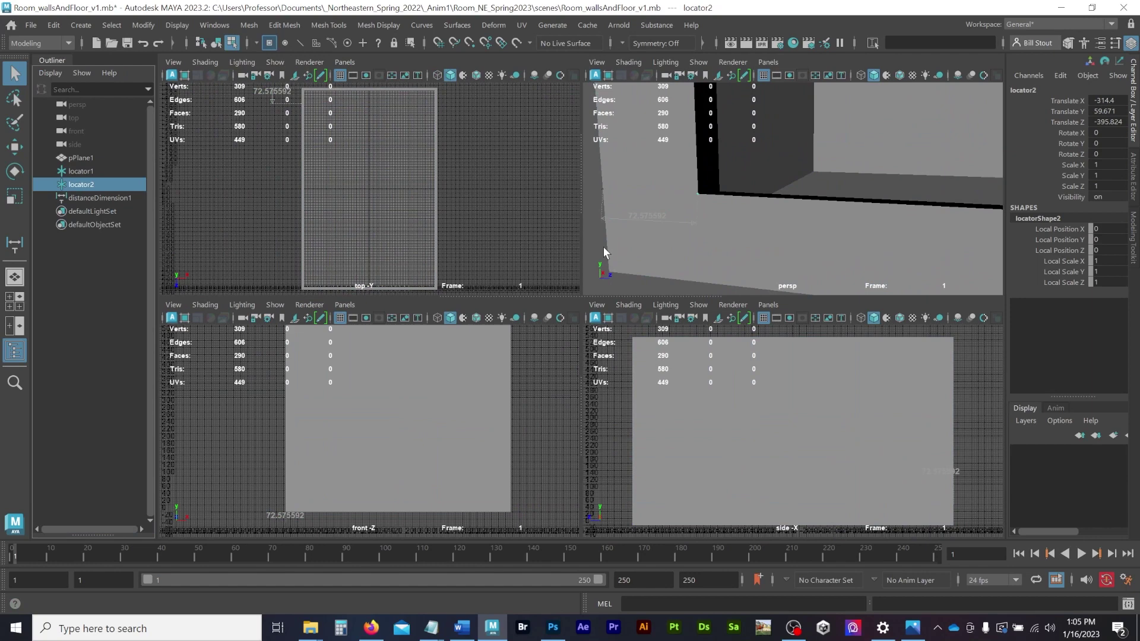
pyautogui.keyDown('alt'); pyautogui.moveTo(605, 254); pyautogui.dragTo(711, 289); pyautogui.keyUp('alt')
pyautogui.press('space')
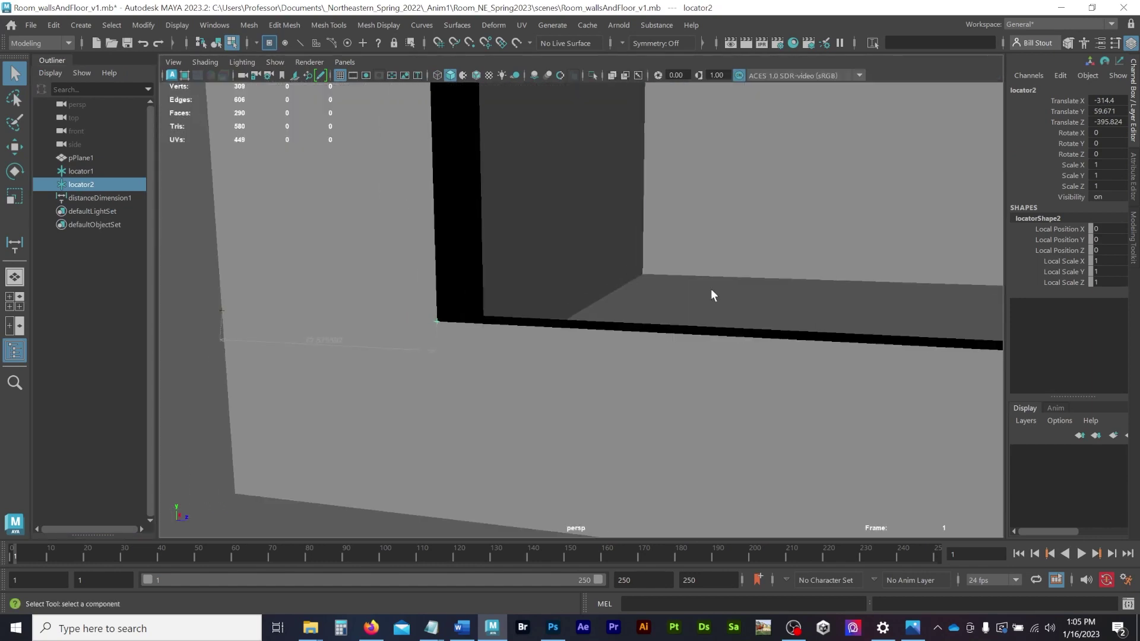
pyautogui.moveTo(455, 325); pyautogui.dragTo(458, 325)
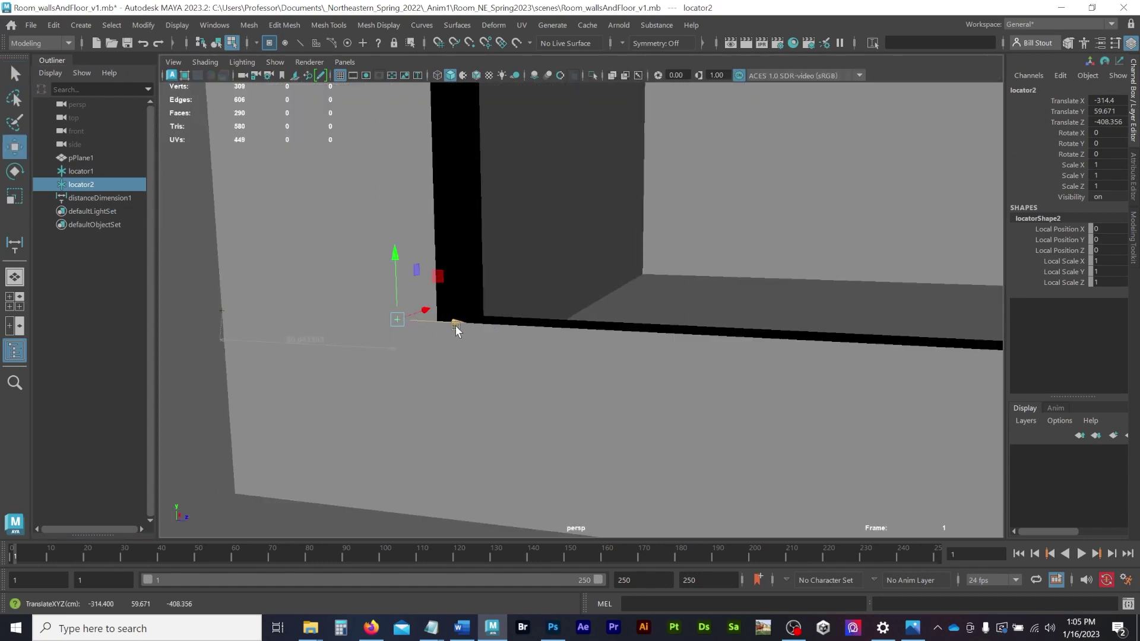
pyautogui.click(100, 197)
# Select the outer and inner vertical edges on the first window's side nearest the wall end, and scale them flat along Z.
pyautogui.moveTo(429, 257); pyautogui.dragTo(451, 223, button='right')
pyautogui.keyDown('alt'); pyautogui.moveTo(688, 380); pyautogui.dragTo(719, 492); pyautogui.keyUp('alt')
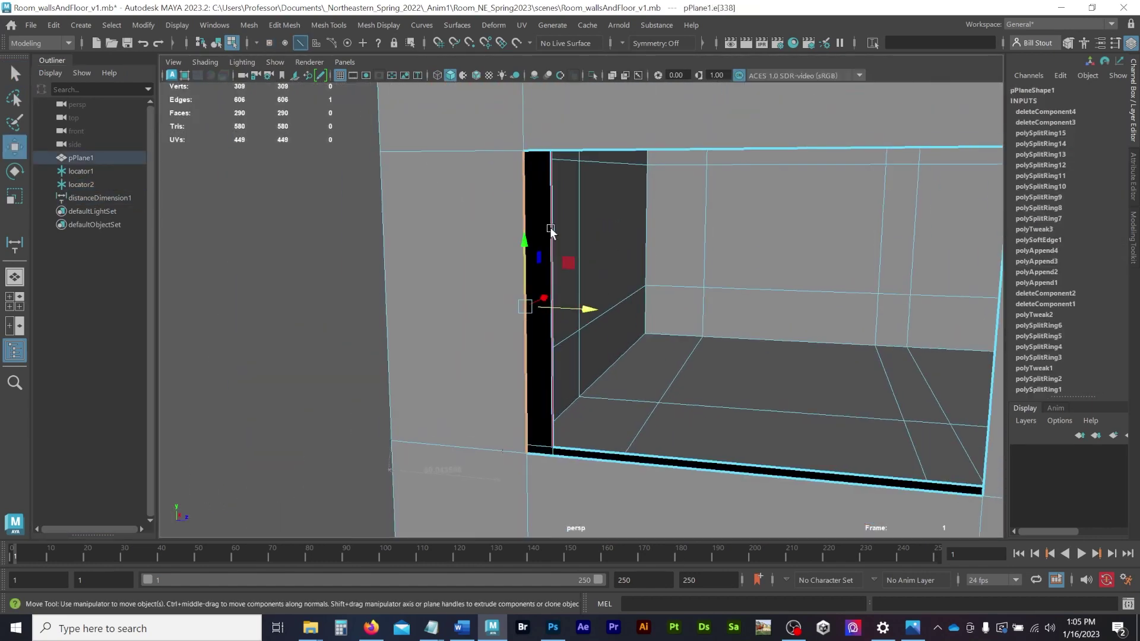
pyautogui.keyDown('shift'); pyautogui.click(552, 232); pyautogui.keyUp('shift')
pyautogui.press('r')
pyautogui.moveTo(595, 302); pyautogui.dragTo(526, 304)
# Move the first window's flattened side edges along Z to locator2, about 60 cm from the wall's end.
pyautogui.press('space')
pyautogui.press('4')
pyautogui.press('4')
pyautogui.press('f')
pyautogui.press('space')
pyautogui.keyDown('alt'); pyautogui.moveTo(671, 420); pyautogui.dragTo(671, 324, button='middle'); pyautogui.keyUp('alt')
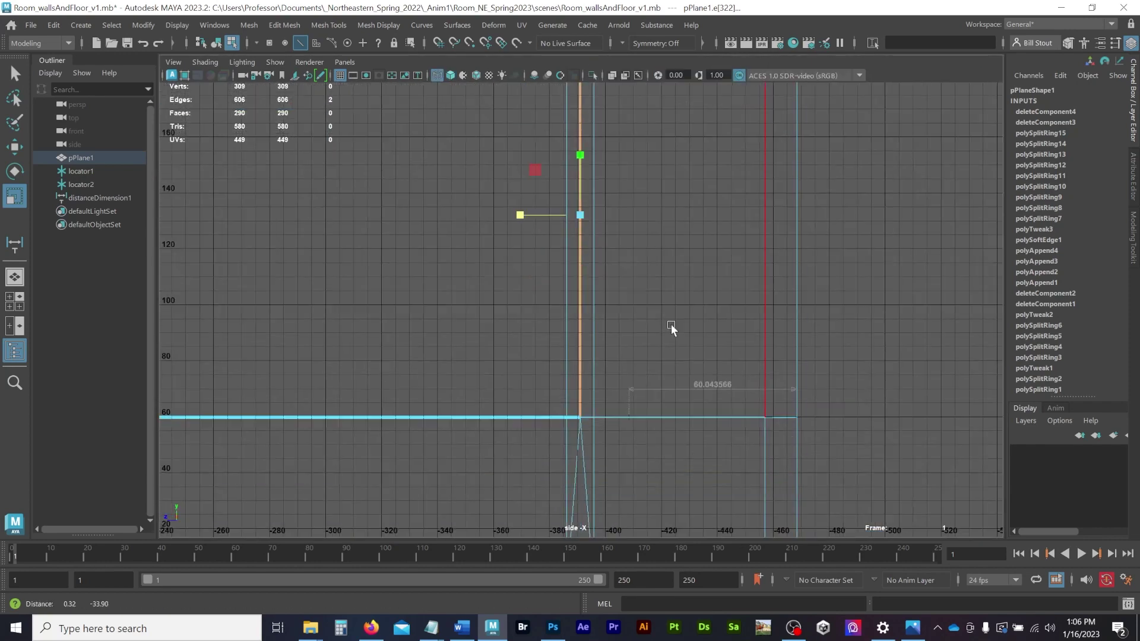
pyautogui.press('w')
pyautogui.moveTo(512, 227); pyautogui.dragTo(560, 242)
pyautogui.keyDown('alt'); pyautogui.moveTo(458, 194); pyautogui.dragTo(556, 327, button='middle'); pyautogui.keyUp('alt')
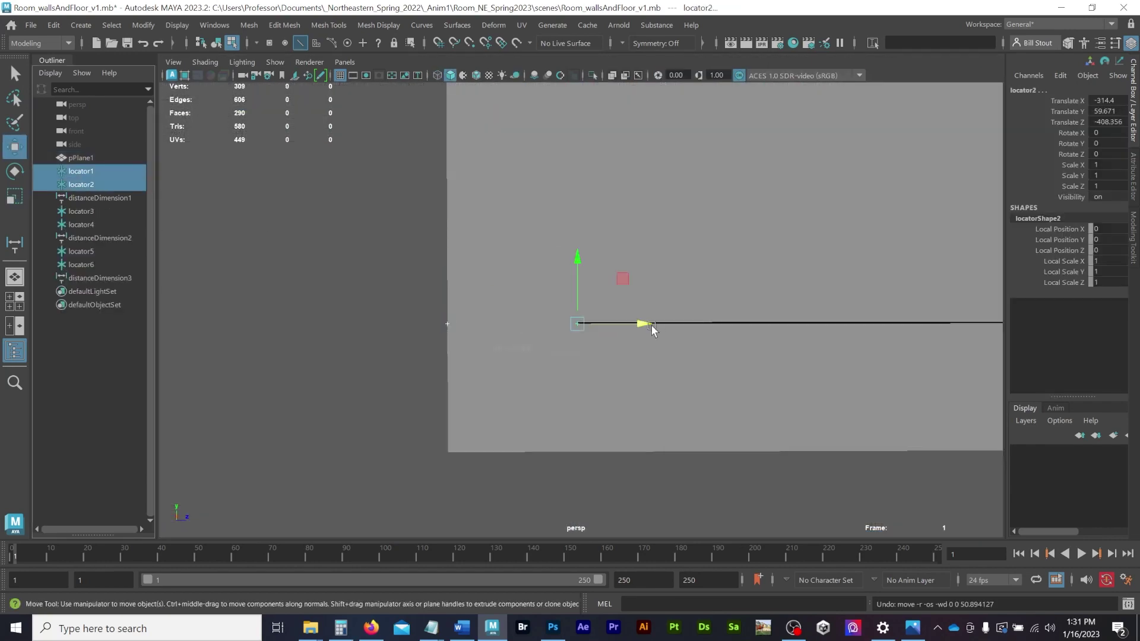
# Move locator1 and locator2 together along Z so the dimension starts at the first window's repositioned side, with locator2 at about -348.5.
pyautogui.press('space')
pyautogui.press('space')
pyautogui.scroll(-2, 685, 443)
pyautogui.keyDown('alt'); pyautogui.moveTo(685, 443); pyautogui.dragTo(577, 464, button='middle'); pyautogui.keyUp('alt')
pyautogui.moveTo(525, 433); pyautogui.dragTo(529, 433, button='middle')
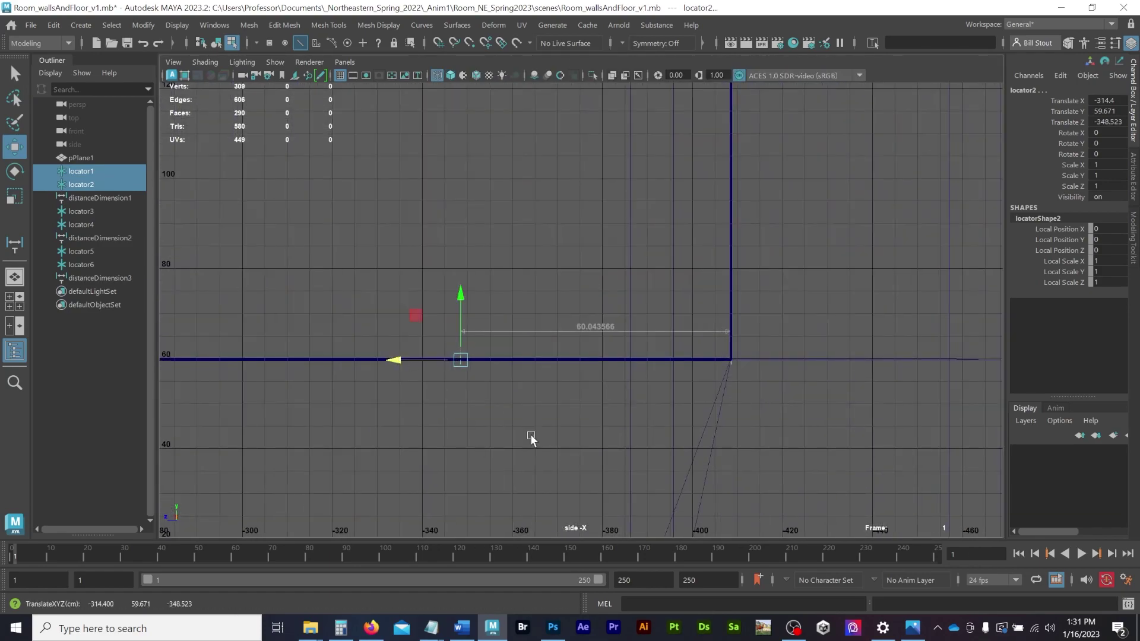
pyautogui.click(460, 359)
# Consult the 8-foot conversion to 243.84 cm in Firefox, and move locator2 in Maya along Z to a distance of about 243.7 cm.
pyautogui.click(82, 184)
pyautogui.scroll(-7, 183, 335)
pyautogui.keyDown('alt'); pyautogui.moveTo(183, 334); pyautogui.dragTo(228, 398, button='middle'); pyautogui.keyUp('alt')
pyautogui.scroll(-1, 455, 399)
pyautogui.click(371, 627)
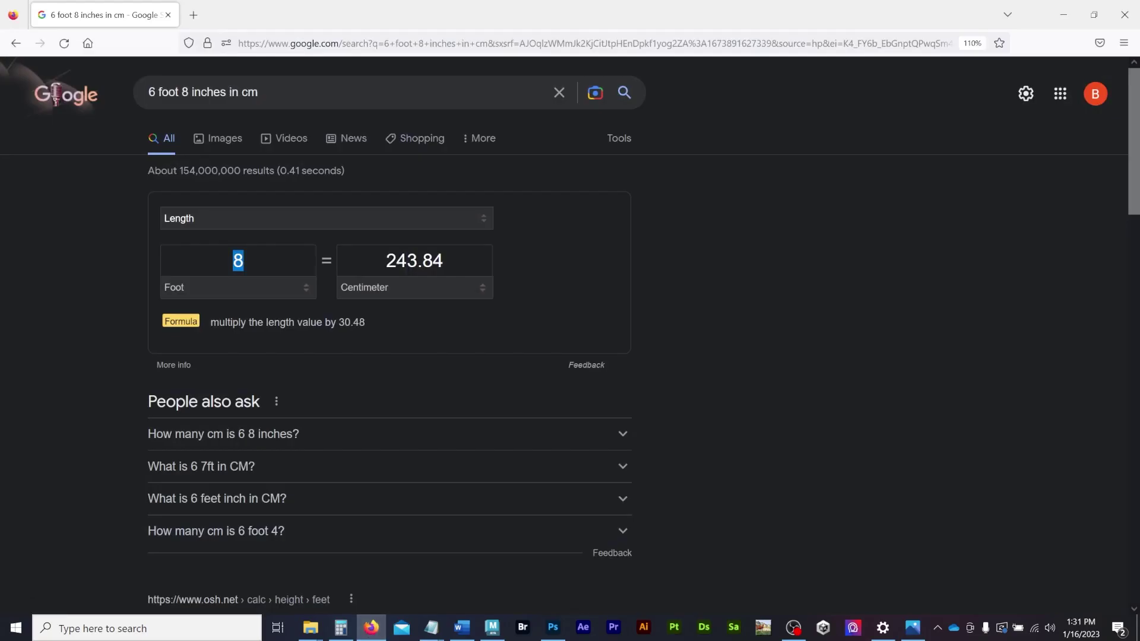
pyautogui.hotkey('alt', 'Tab')
pyautogui.moveTo(463, 395); pyautogui.dragTo(367, 390)
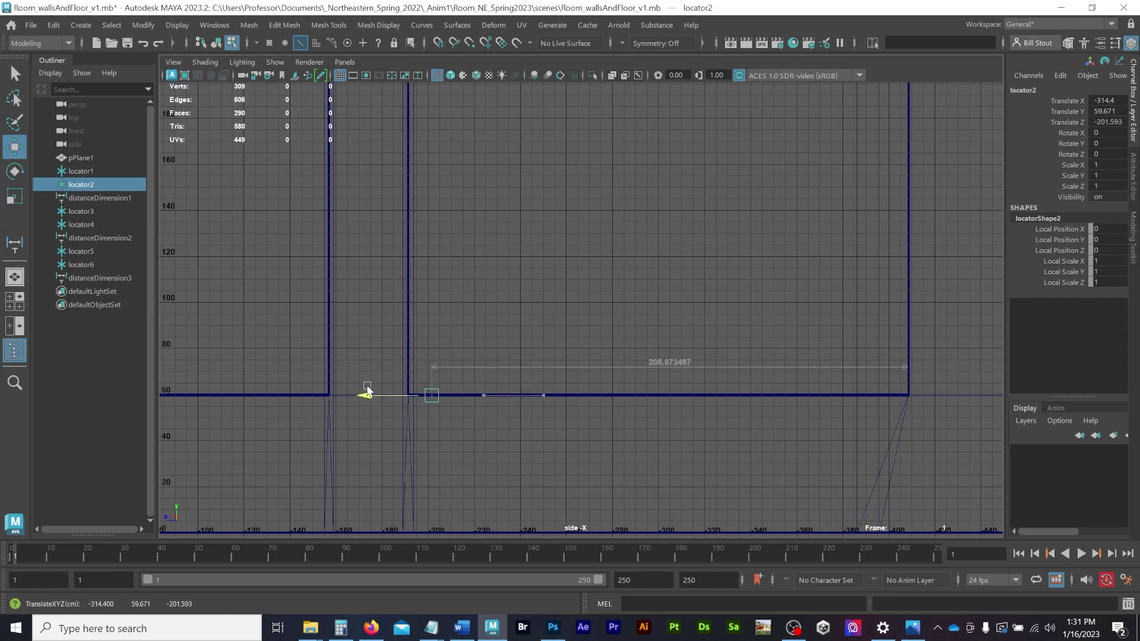
pyautogui.moveTo(285, 367); pyautogui.dragTo(282, 365)
# Move the outer and inner vertical edges on the first window's other side along Z to locator2, about 243.7 cm wide.
pyautogui.keyDown('alt'); pyautogui.moveTo(315, 207); pyautogui.dragTo(400, 234, button='middle'); pyautogui.keyUp('alt')
pyautogui.click(409, 257)
pyautogui.press('space')
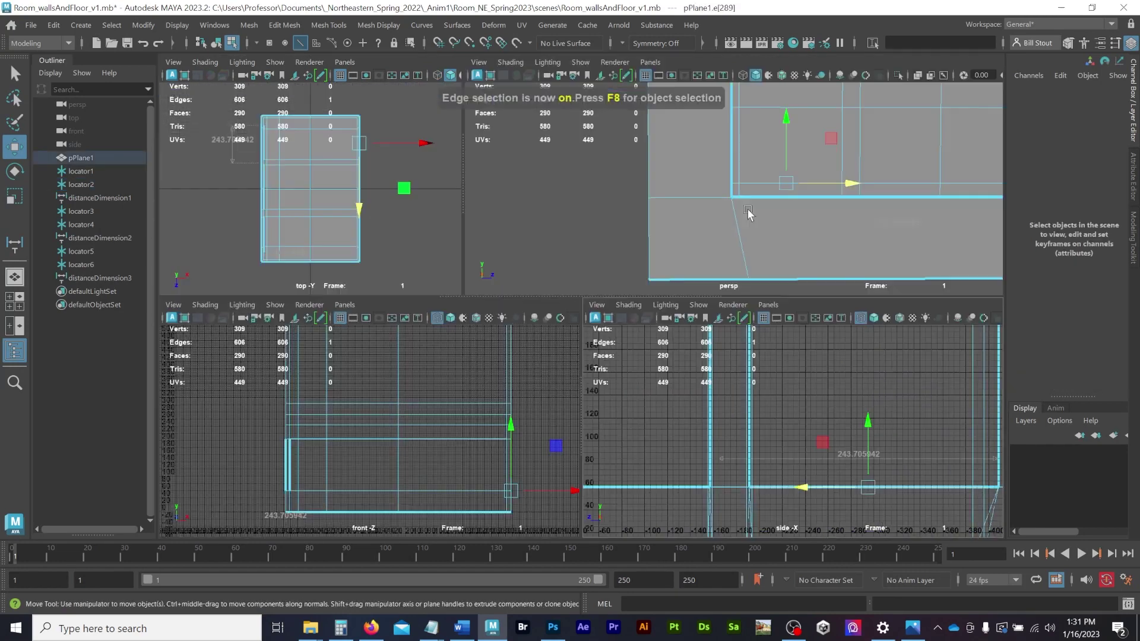
pyautogui.scroll(-5, 845, 177)
pyautogui.keyDown('alt'); pyautogui.moveTo(845, 175); pyautogui.dragTo(872, 170); pyautogui.keyUp('alt')
pyautogui.keyDown('alt'); pyautogui.moveTo(871, 169); pyautogui.dragTo(923, 158, button='right'); pyautogui.keyUp('alt')
pyautogui.moveTo(744, 401); pyautogui.dragTo(754, 414)
pyautogui.keyDown('alt'); pyautogui.moveTo(831, 127); pyautogui.dragTo(806, 254, button='right'); pyautogui.keyUp('alt')
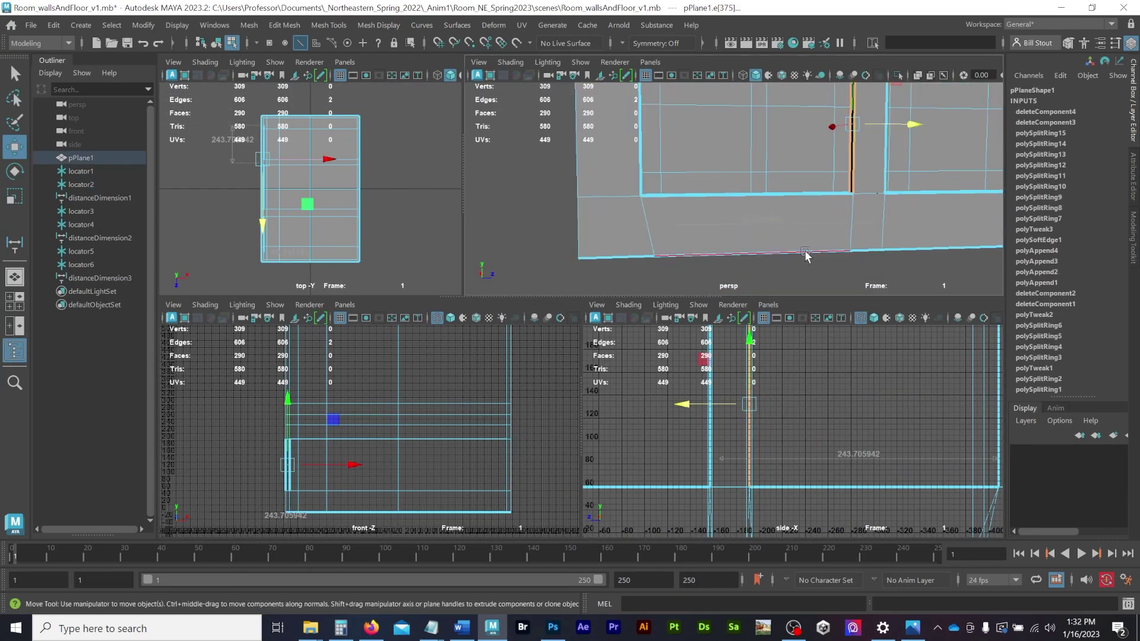
pyautogui.moveTo(806, 254)
pyautogui.keyDown('alt'); pyautogui.mouseDown()
pyautogui.moveTo(833, 287)
pyautogui.moveTo(794, 224)
pyautogui.moveTo(811, 242)
pyautogui.mouseUp(); pyautogui.keyUp('alt')
pyautogui.doubleClick(830, 288)
pyautogui.hotkey('ctrl', 'z')
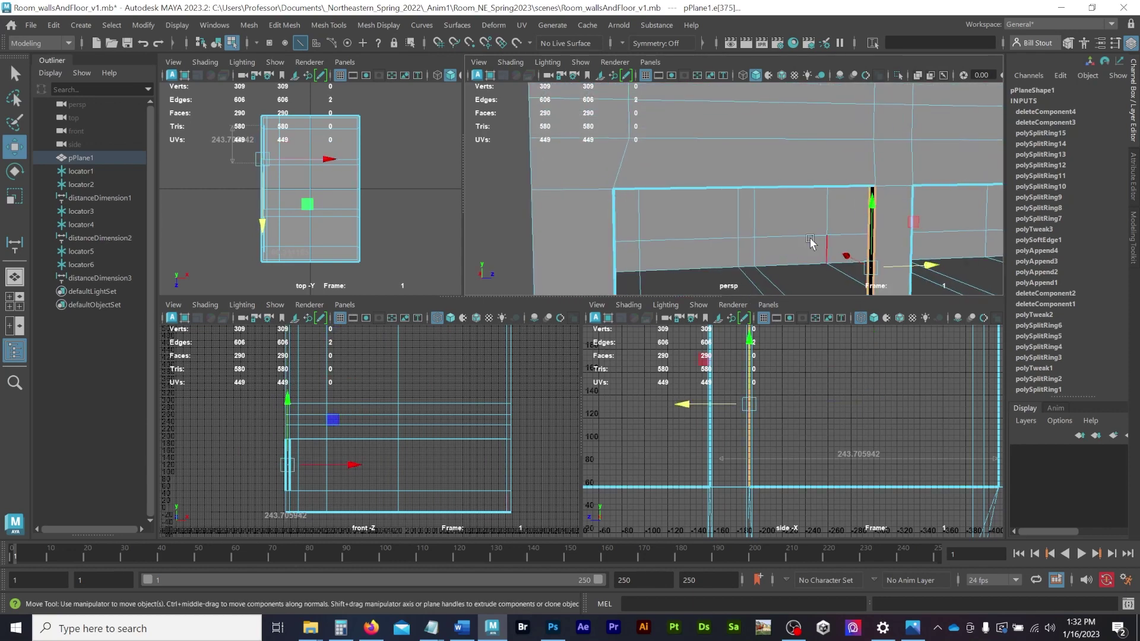
pyautogui.keyDown('alt'); pyautogui.moveTo(811, 242); pyautogui.dragTo(683, 107, button='middle'); pyautogui.keyUp('alt')
pyautogui.moveTo(679, 403); pyautogui.dragTo(650, 399)
# Move the middle window's outer and inner vertical edges nearest the first window along Z to about -143.
pyautogui.click(658, 182)
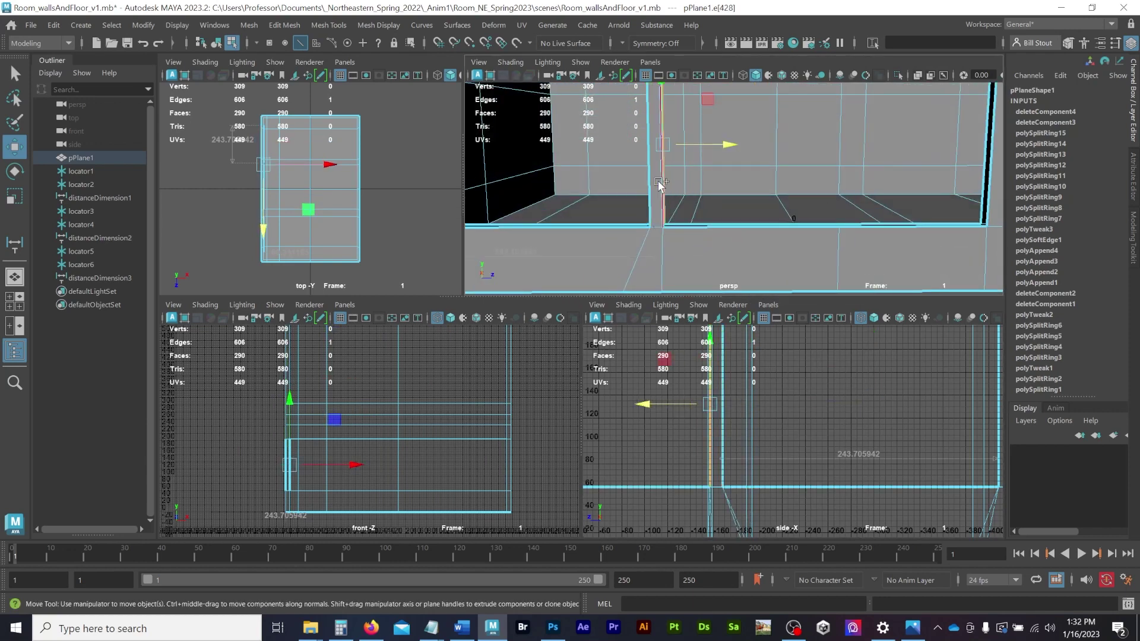
pyautogui.press('space')
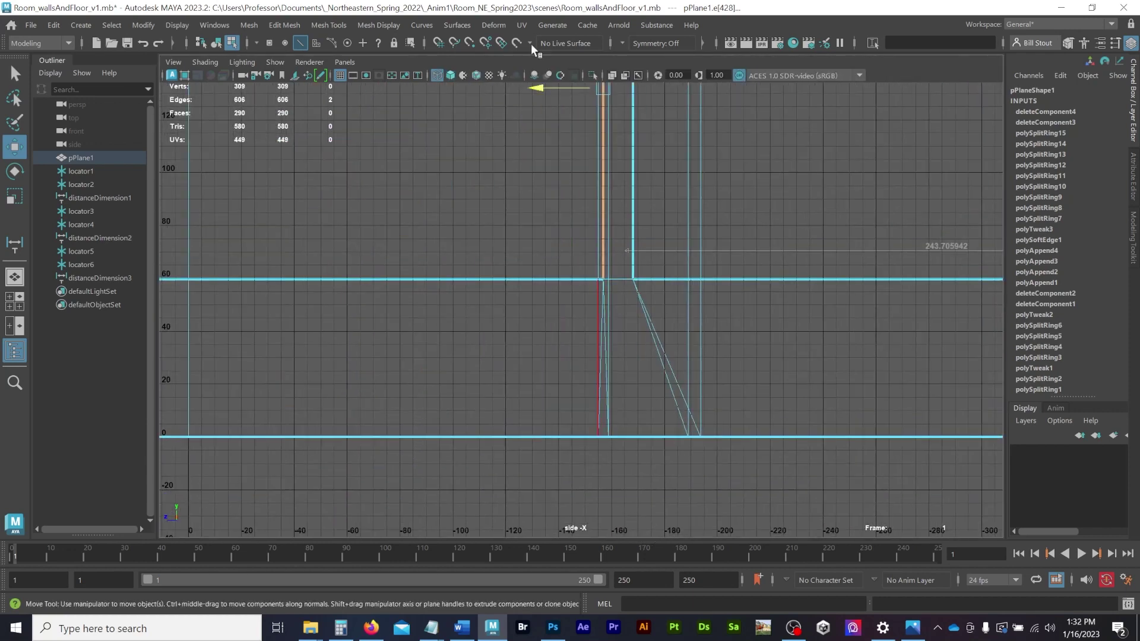
pyautogui.keyDown('alt'); pyautogui.moveTo(534, 93); pyautogui.dragTo(590, 89, button='middle'); pyautogui.keyUp('alt')
pyautogui.moveTo(590, 89); pyautogui.dragTo(568, 89)
pyautogui.keyDown('alt'); pyautogui.moveTo(585, 99); pyautogui.dragTo(590, 168, button='middle'); pyautogui.keyUp('alt')
pyautogui.moveTo(572, 154); pyautogui.dragTo(557, 153)
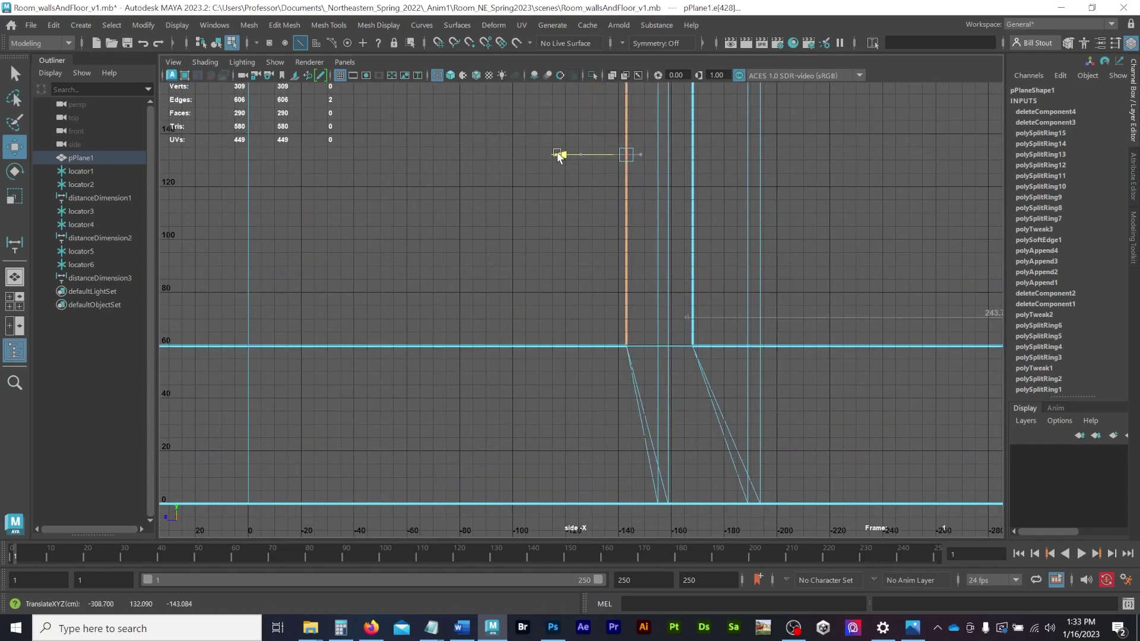
# Move locator1 and locator2 together along Z to span the middle window from its repositioned side, with locator2 at 100.923.
pyautogui.scroll(-2, 779, 394)
pyautogui.keyDown('alt'); pyautogui.moveTo(804, 394); pyautogui.dragTo(655, 367, button='middle'); pyautogui.keyUp('alt')
pyautogui.click(83, 171)
pyautogui.keyDown('shift'); pyautogui.click(83, 184); pyautogui.keyUp('shift')
pyautogui.moveTo(440, 309); pyautogui.dragTo(231, 309)
pyautogui.keyDown('alt'); pyautogui.moveTo(255, 362); pyautogui.dragTo(606, 356, button='middle'); pyautogui.keyUp('alt')
pyautogui.moveTo(582, 305); pyautogui.dragTo(259, 305)
pyautogui.scroll(-2, 558, 177)
pyautogui.press('space')
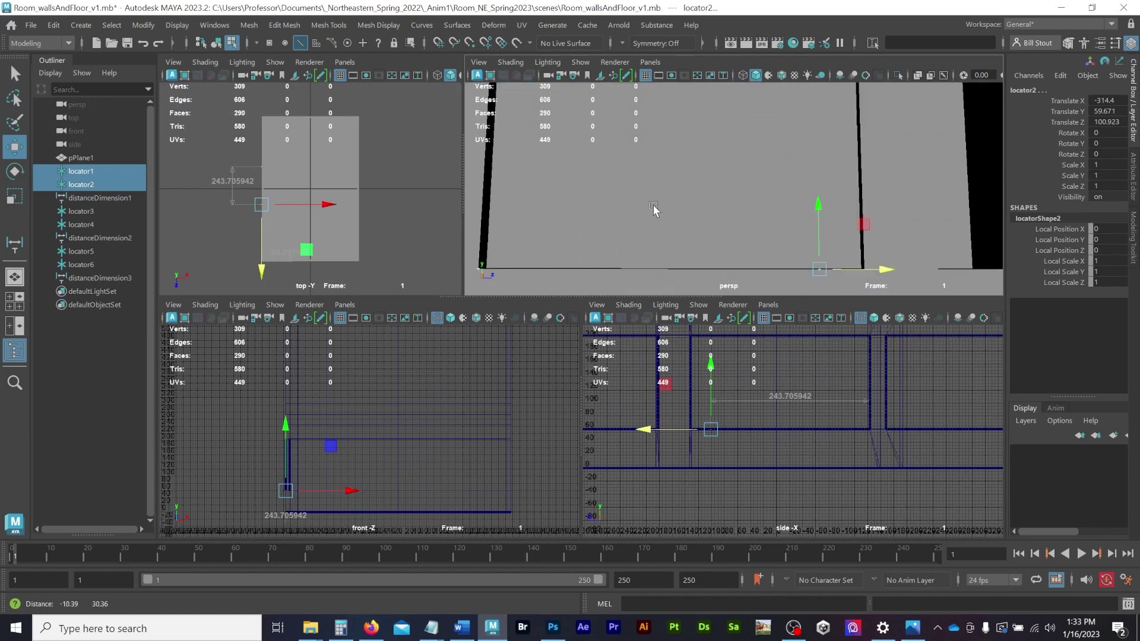
# Move only the window-wall edges on the middle window's far side along Z to locator2, about 243.7 cm from its other side.
pyautogui.press('F10')
pyautogui.click(689, 395)
pyautogui.click(689, 398)
pyautogui.scroll(3, 689, 405)
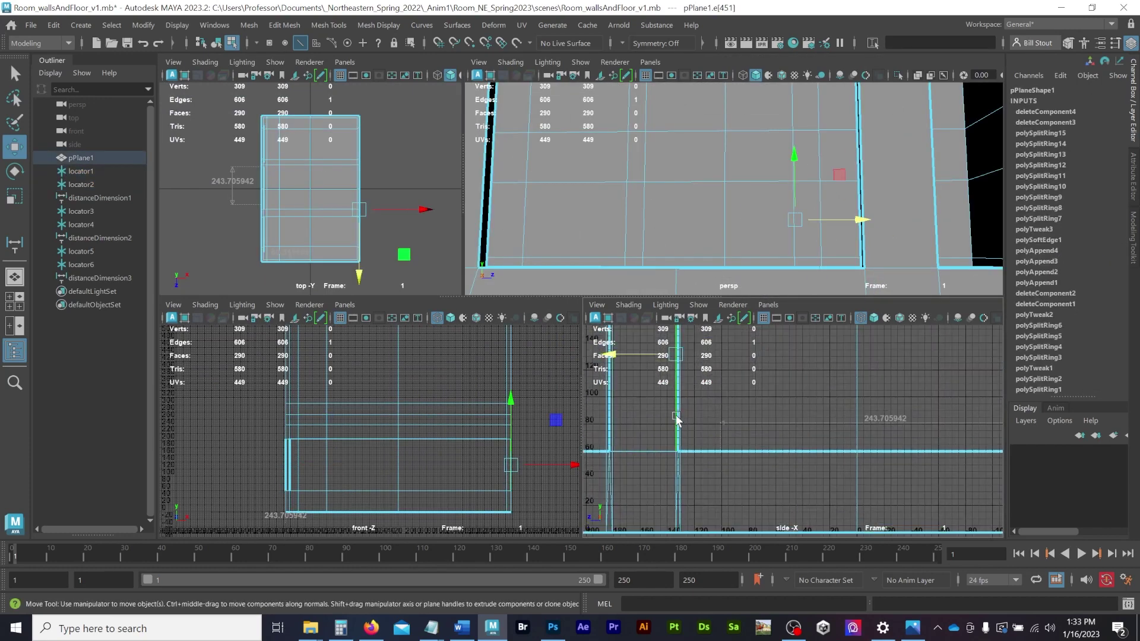
pyautogui.click(675, 415)
pyautogui.moveTo(668, 410); pyautogui.dragTo(688, 422)
pyautogui.scroll(-1, 653, 391)
pyautogui.moveTo(625, 367); pyautogui.dragTo(669, 363)
pyautogui.hotkey('ctrl', 'z')
pyautogui.hotkey('ctrl', 'z')
pyautogui.keyDown('ctrl'); pyautogui.click(789, 214); pyautogui.keyUp('ctrl')
pyautogui.press('space')
pyautogui.keyDown('alt'); pyautogui.moveTo(609, 399); pyautogui.dragTo(667, 327, button='middle'); pyautogui.keyUp('alt')
pyautogui.keyDown('alt'); pyautogui.moveTo(563, 329); pyautogui.dragTo(622, 401, button='middle'); pyautogui.keyUp('alt')
# Move the third window's vertical edges nearest the middle window along Z to narrow the wall section between the two openings.
pyautogui.click(364, 196)
pyautogui.press('space')
pyautogui.keyDown('alt'); pyautogui.moveTo(764, 177); pyautogui.dragTo(818, 194); pyautogui.keyUp('alt')
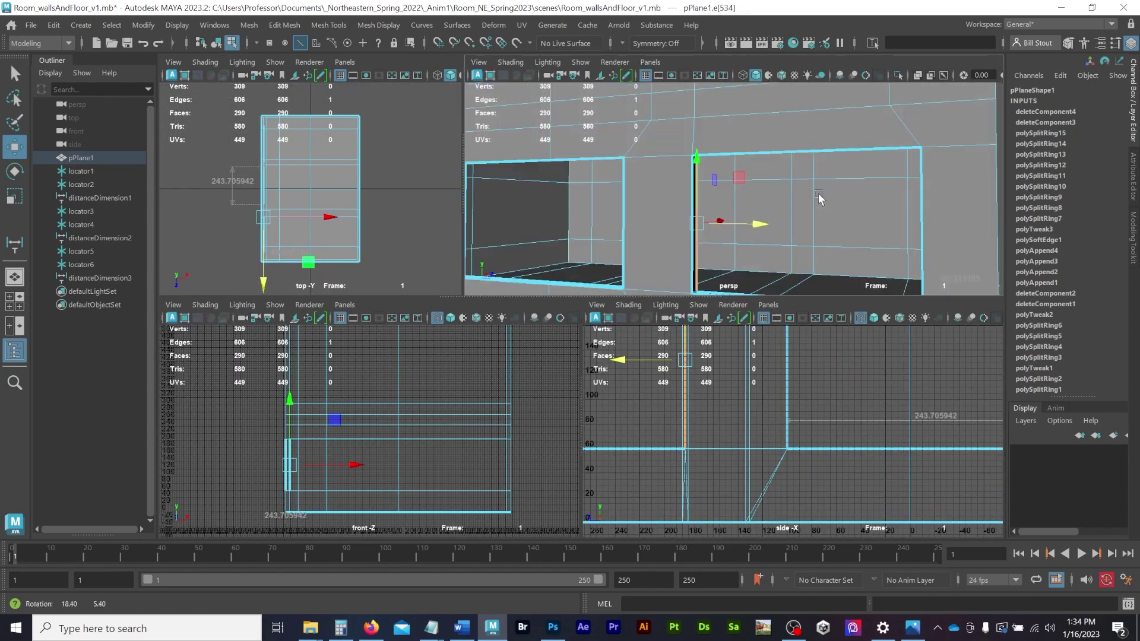
pyautogui.press('space')
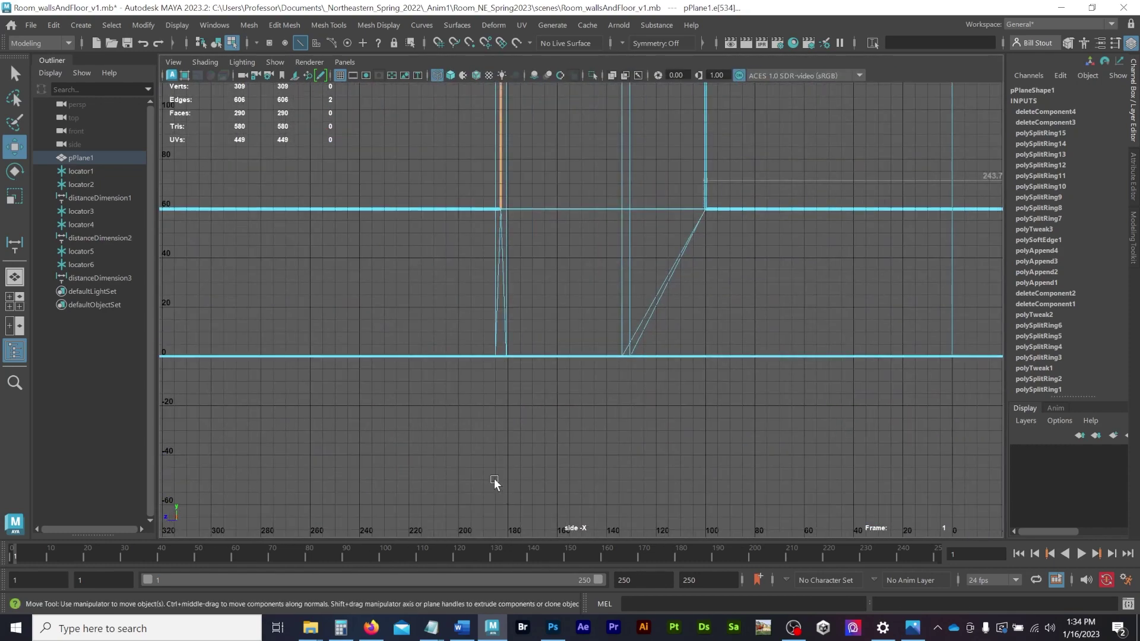
pyautogui.keyDown('alt'); pyautogui.moveTo(704, 211); pyautogui.dragTo(684, 351, button='middle'); pyautogui.keyUp('alt')
pyautogui.keyDown('alt'); pyautogui.moveTo(458, 207); pyautogui.dragTo(388, 192, button='middle'); pyautogui.keyUp('alt')
pyautogui.moveTo(344, 155); pyautogui.dragTo(450, 187)
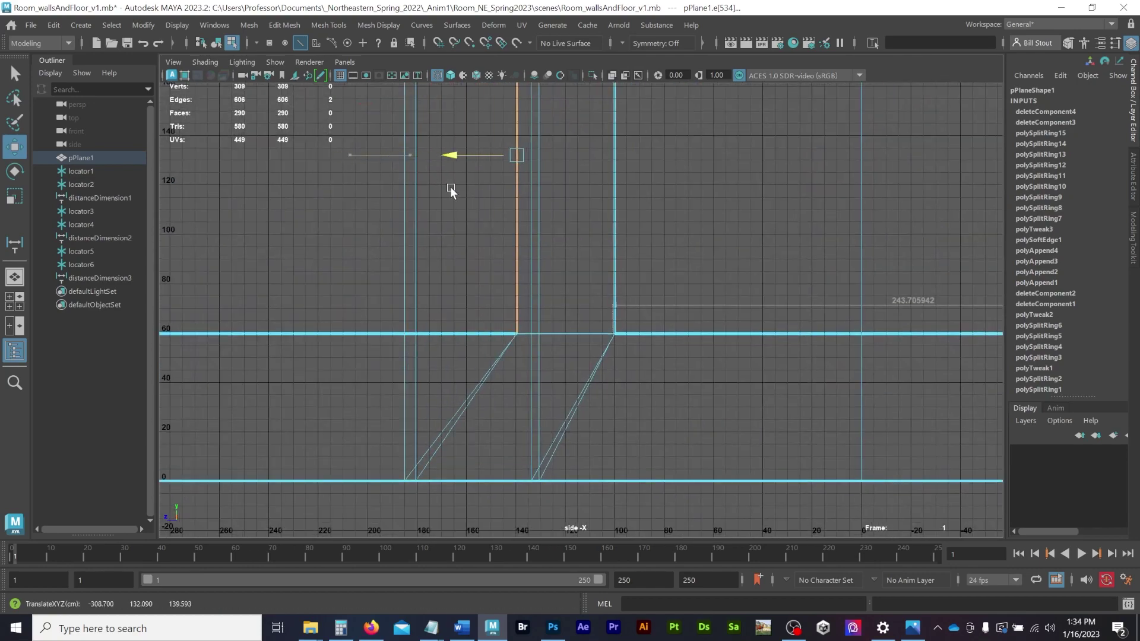
pyautogui.moveTo(450, 187); pyautogui.dragTo(474, 196, button='middle')
pyautogui.press('space')
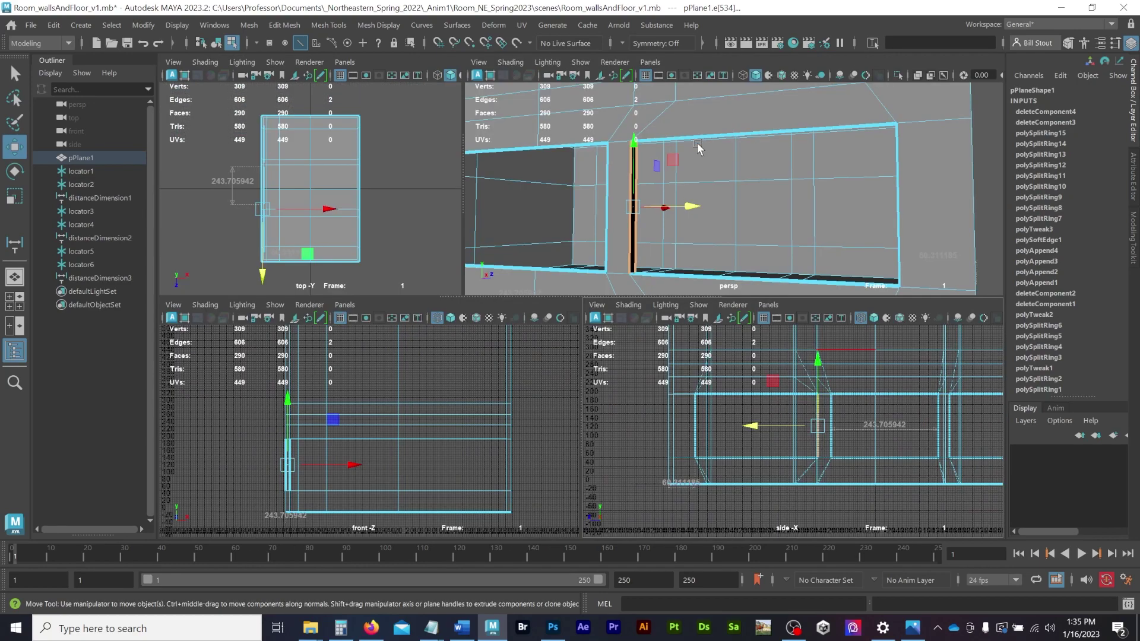
# Move the outer wall's vertical edges above the gap between the first and middle windows along Z to line up with the window sides.
pyautogui.press('space')
pyautogui.keyDown('alt'); pyautogui.moveTo(537, 171); pyautogui.dragTo(530, 176); pyautogui.keyUp('alt')
pyautogui.click(427, 178)
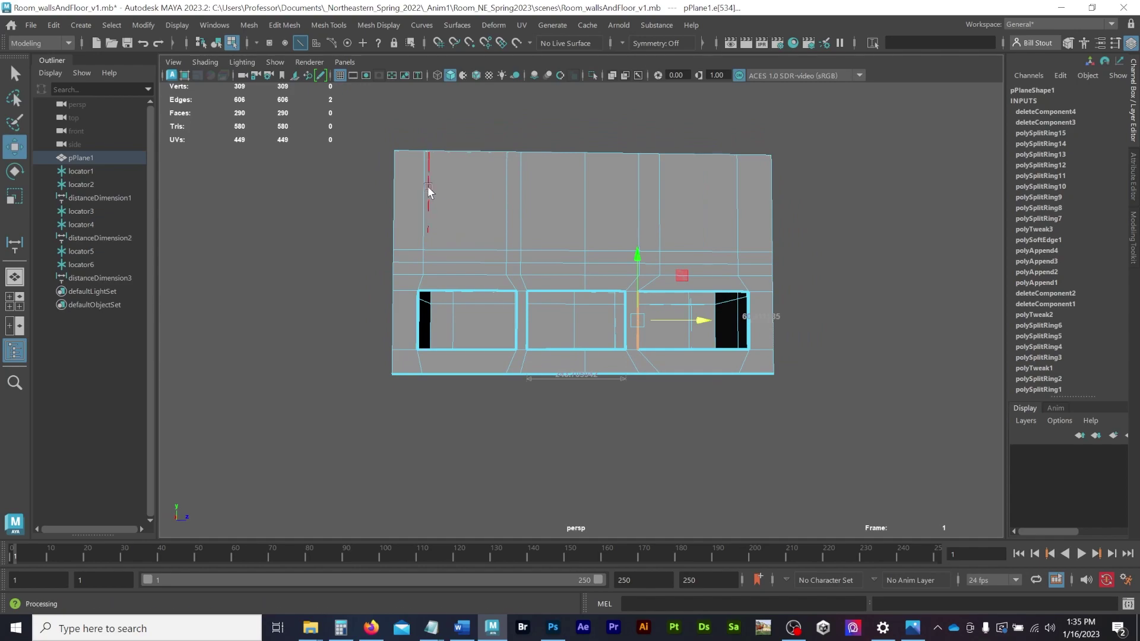
pyautogui.scroll(3, 419, 156)
pyautogui.press('space')
pyautogui.press('space')
pyautogui.moveTo(768, 135); pyautogui.dragTo(717, 205)
pyautogui.press('f')
pyautogui.press('space')
pyautogui.scroll(-1, 726, 183)
pyautogui.click(722, 137)
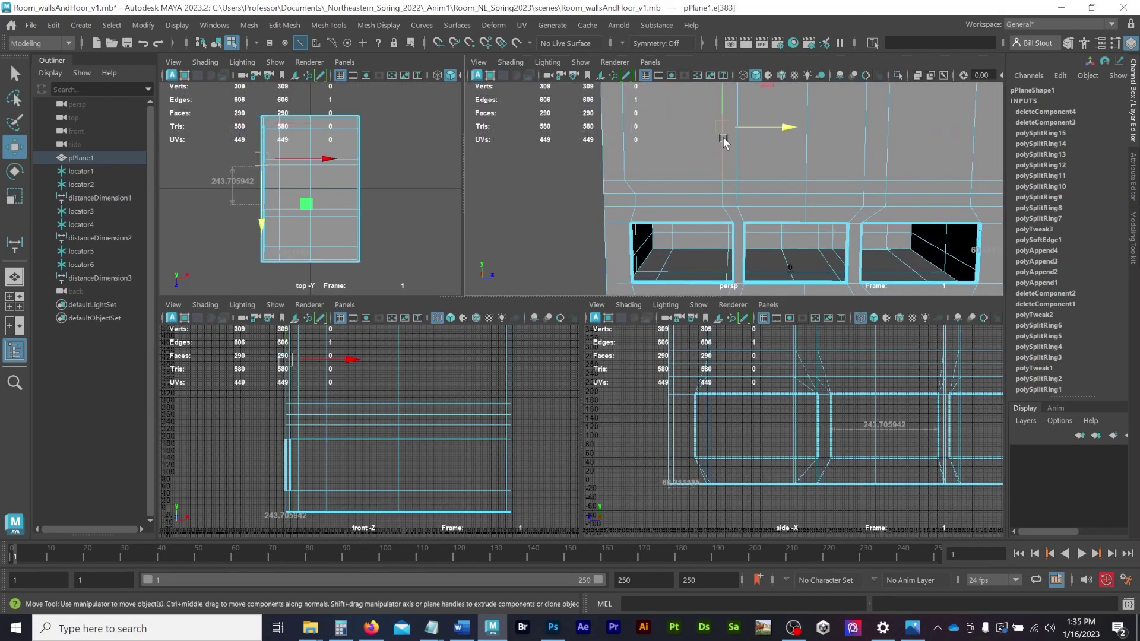
pyautogui.click(737, 141)
pyautogui.doubleClick(725, 209)
pyautogui.moveTo(789, 149); pyautogui.dragTo(807, 142)
pyautogui.hotkey('ctrl', 'z')
pyautogui.hotkey('ctrl', 'z')
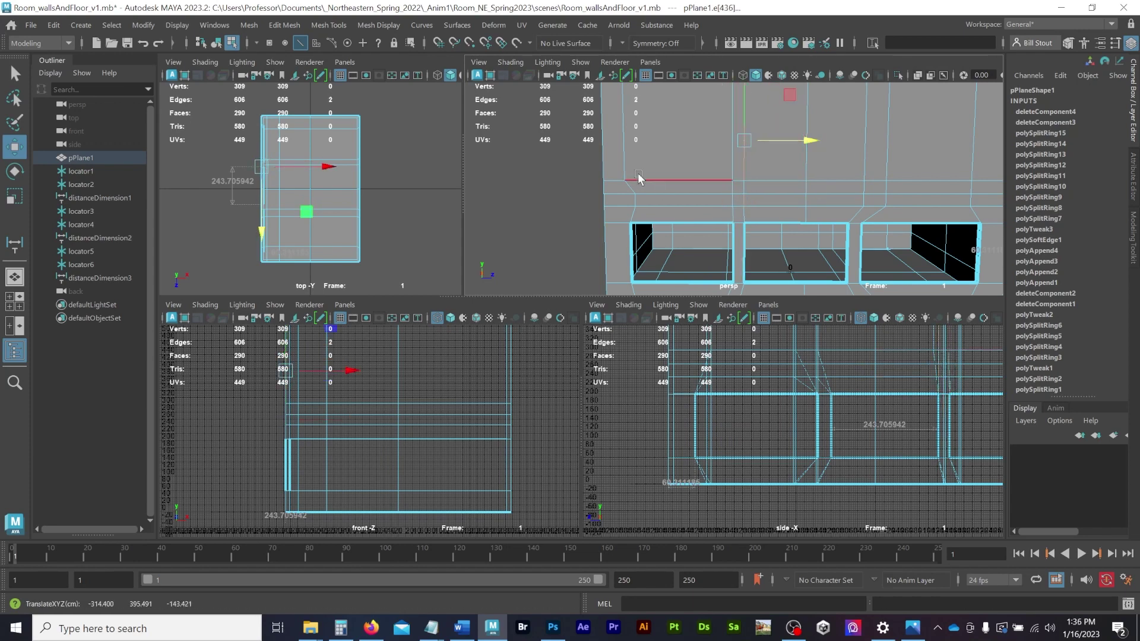
# Move the outer wall's vertical edges above the first window's outer side along Z to line up with the opening.
pyautogui.keyDown('alt'); pyautogui.moveTo(641, 178); pyautogui.dragTo(711, 178, button='middle'); pyautogui.keyUp('alt')
pyautogui.click(704, 200)
pyautogui.moveTo(770, 200); pyautogui.dragTo(767, 202)
pyautogui.click(694, 155)
pyautogui.moveTo(761, 129); pyautogui.dragTo(764, 129)
# Move the outer wall's vertical edges above the gap between the middle and third windows along Z toward the window sides.
pyautogui.press('space')
pyautogui.keyDown('alt'); pyautogui.moveTo(783, 212); pyautogui.dragTo(480, 178, button='middle'); pyautogui.keyUp('alt')
pyautogui.click(601, 295)
pyautogui.keyDown('shift'); pyautogui.doubleClick(601, 227); pyautogui.keyUp('shift')
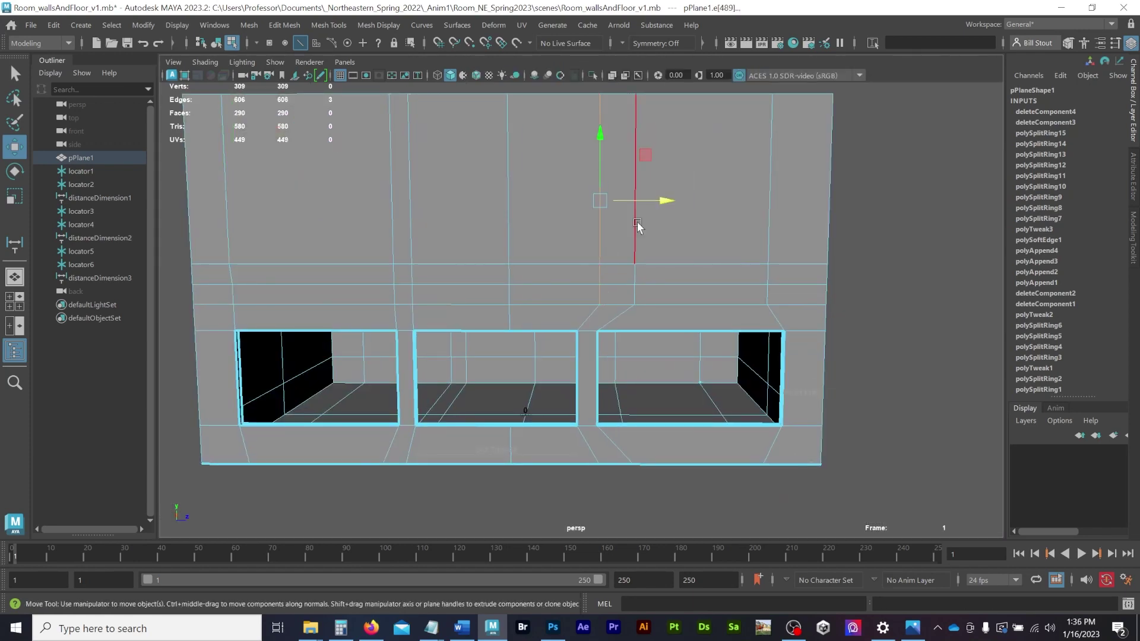
pyautogui.moveTo(665, 199); pyautogui.dragTo(678, 249)
pyautogui.click(634, 294)
pyautogui.keyDown('shift'); pyautogui.doubleClick(634, 227); pyautogui.keyUp('shift')
# Move the outer wall's vertical edge above the third window's outer side along Z to line up with the opening.
pyautogui.click(781, 274)
pyautogui.press('4')
pyautogui.keyDown('alt'); pyautogui.moveTo(678, 249); pyautogui.dragTo(766, 244, button='right'); pyautogui.keyUp('alt')
pyautogui.click(833, 237)
pyautogui.click(895, 222)
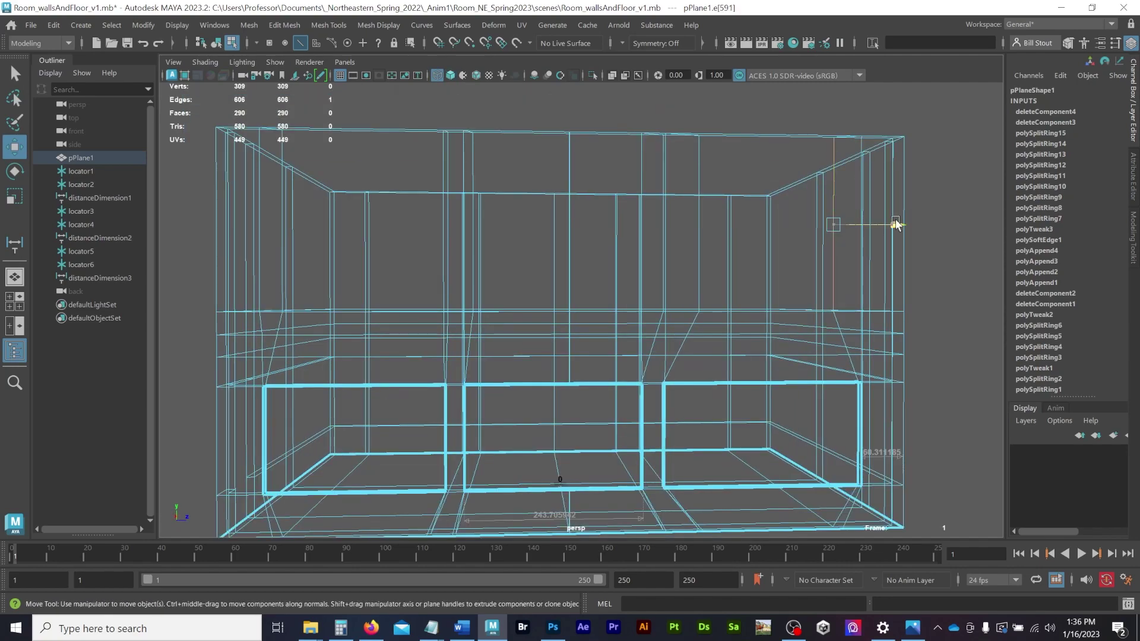
# Move the interior window wall's vertical edges above the openings along Z to line up with the window sides.
pyautogui.press('space')
pyautogui.press('space')
pyautogui.press('5')
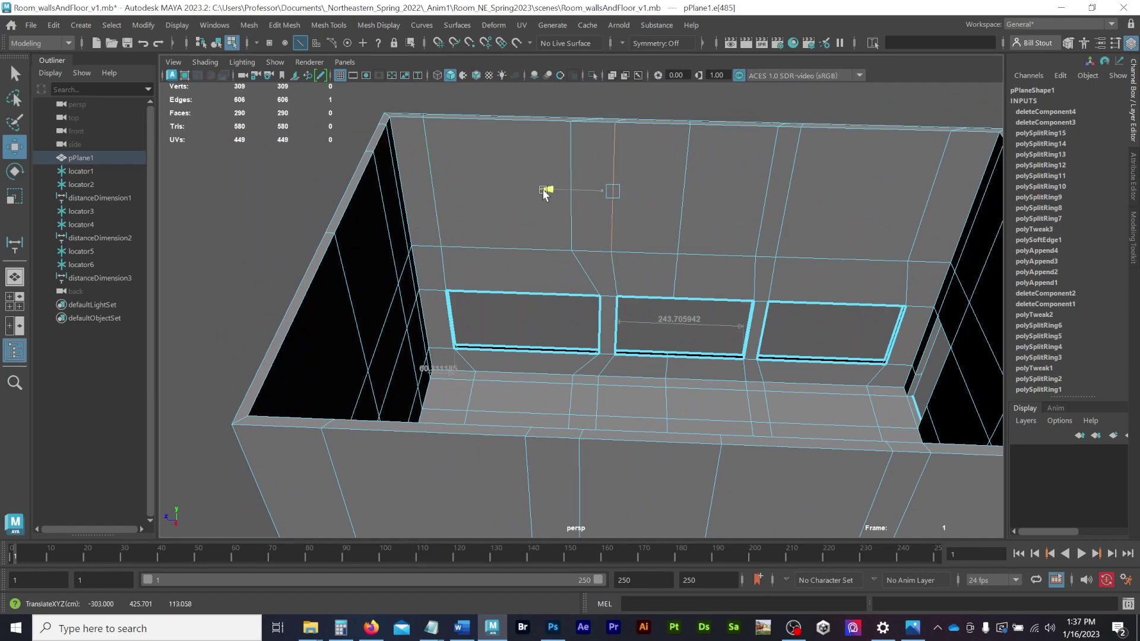
pyautogui.click(571, 191)
pyautogui.moveTo(543, 190); pyautogui.dragTo(551, 190)
pyautogui.click(766, 193)
pyautogui.moveTo(750, 196); pyautogui.dragTo(758, 196)
pyautogui.click(929, 196)
pyautogui.moveTo(880, 199); pyautogui.dragTo(892, 198)
pyautogui.keyDown('alt'); pyautogui.moveTo(892, 199); pyautogui.dragTo(805, 192, button='middle'); pyautogui.keyUp('alt')
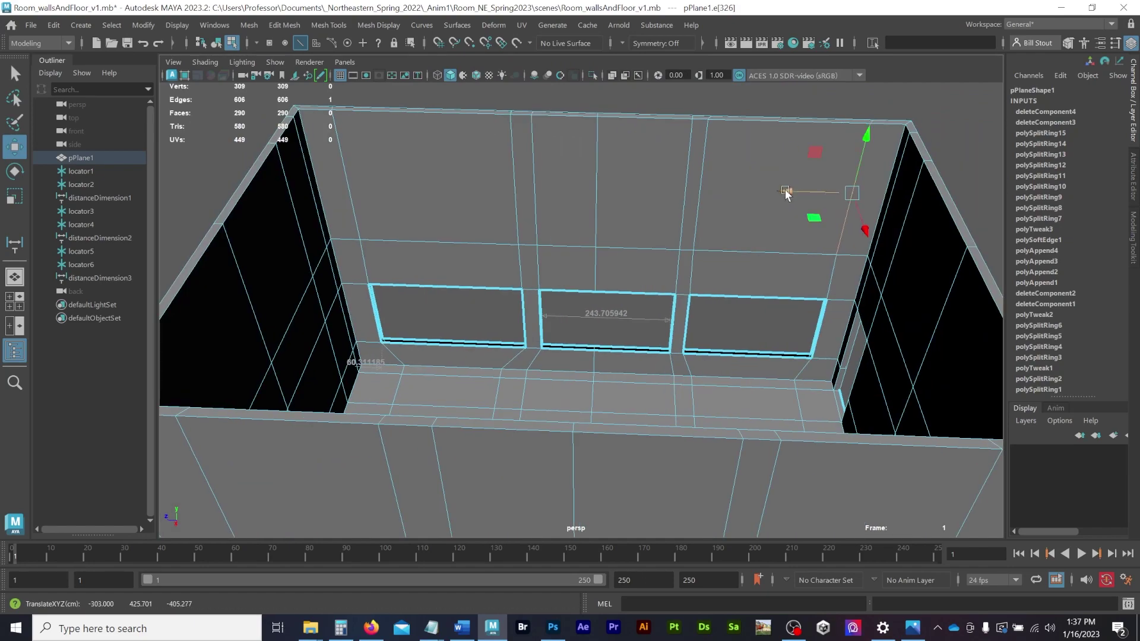
# Insert horizontal edge loops just below the top of the outer and inner wall faces.
pyautogui.keyDown('alt'); pyautogui.moveTo(641, 178); pyautogui.dragTo(850, 137); pyautogui.keyUp('alt')
pyautogui.keyDown('alt'); pyautogui.moveTo(850, 137); pyautogui.dragTo(686, 404, button='right'); pyautogui.keyUp('alt')
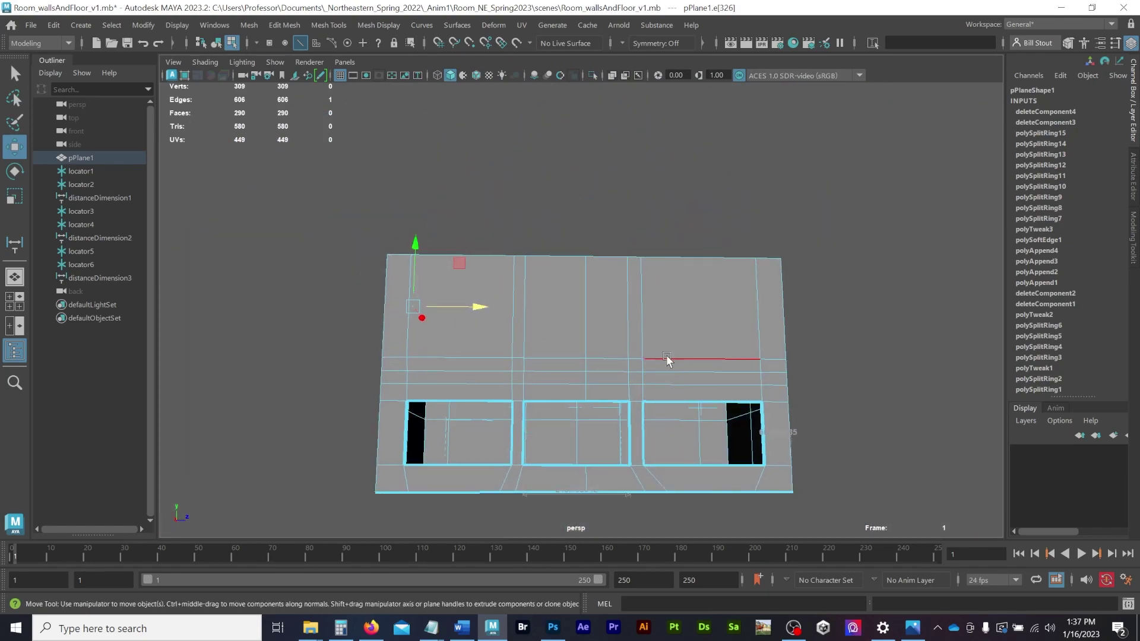
pyautogui.press('space')
pyautogui.press('space')
pyautogui.keyDown('alt'); pyautogui.moveTo(753, 298); pyautogui.dragTo(862, 379, button='middle'); pyautogui.keyUp('alt')
pyautogui.click(328, 25)
pyautogui.click(338, 129)
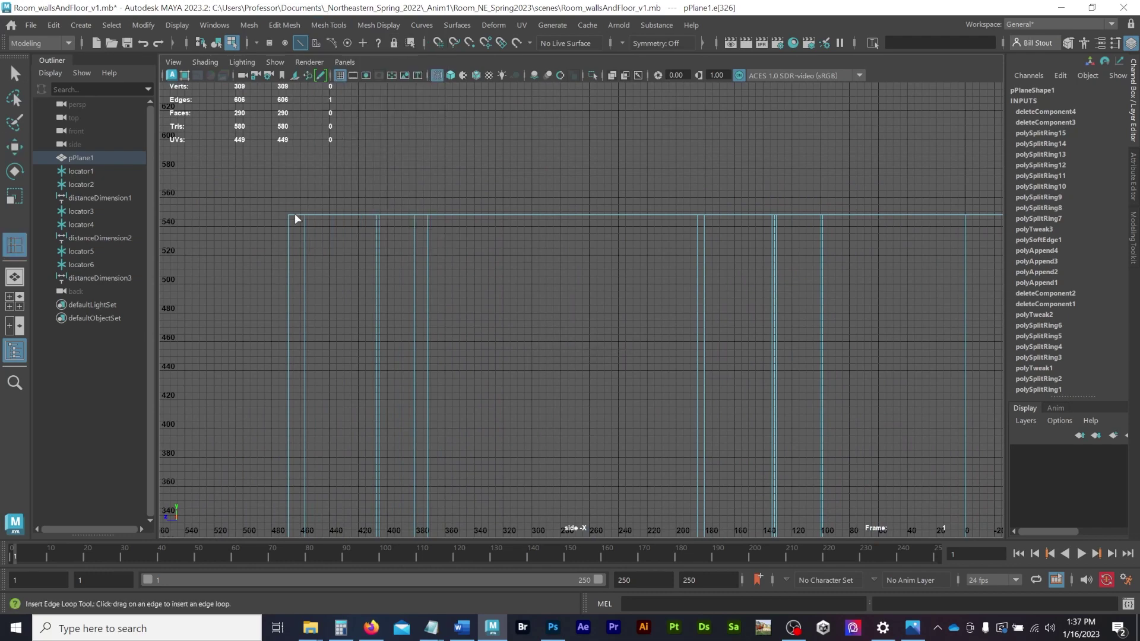
pyautogui.click(288, 266)
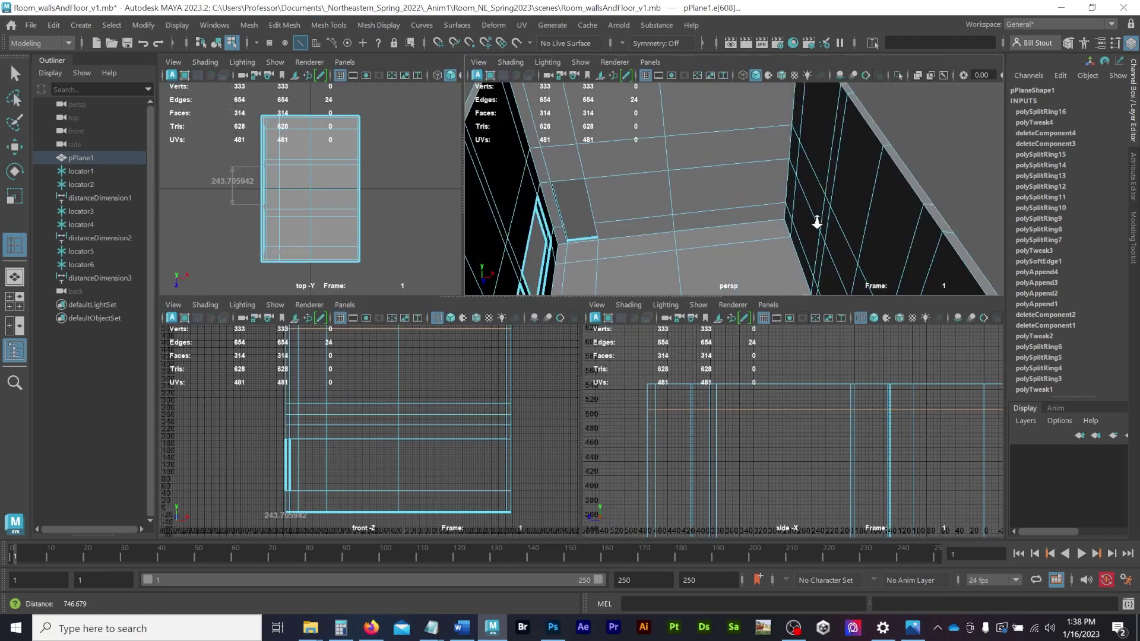
pyautogui.keyDown('alt'); pyautogui.moveTo(816, 224); pyautogui.dragTo(569, 183); pyautogui.keyUp('alt')
# Flatten the outer and inner top edge loops in height with Scale and lower them slightly along Y.
pyautogui.press('q')
pyautogui.keyDown('shift'); pyautogui.doubleClick(835, 409); pyautogui.keyUp('shift')
pyautogui.press('r')
pyautogui.moveTo(804, 211); pyautogui.dragTo(834, 407)
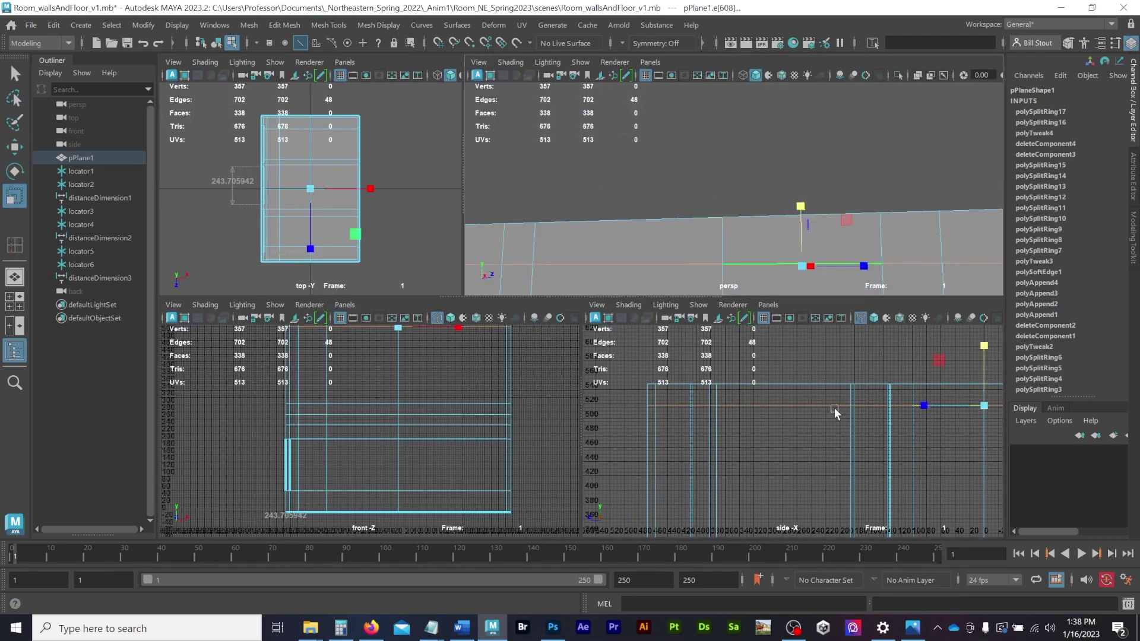
pyautogui.press('w')
pyautogui.scroll(1, 832, 380)
pyautogui.moveTo(989, 340); pyautogui.dragTo(989, 344)
# Delete the large outer and inner wall faces above the first and middle windows to open upper windows.
pyautogui.press('space')
pyautogui.keyDown('alt'); pyautogui.moveTo(831, 249); pyautogui.dragTo(695, 361, button='right'); pyautogui.keyUp('alt')
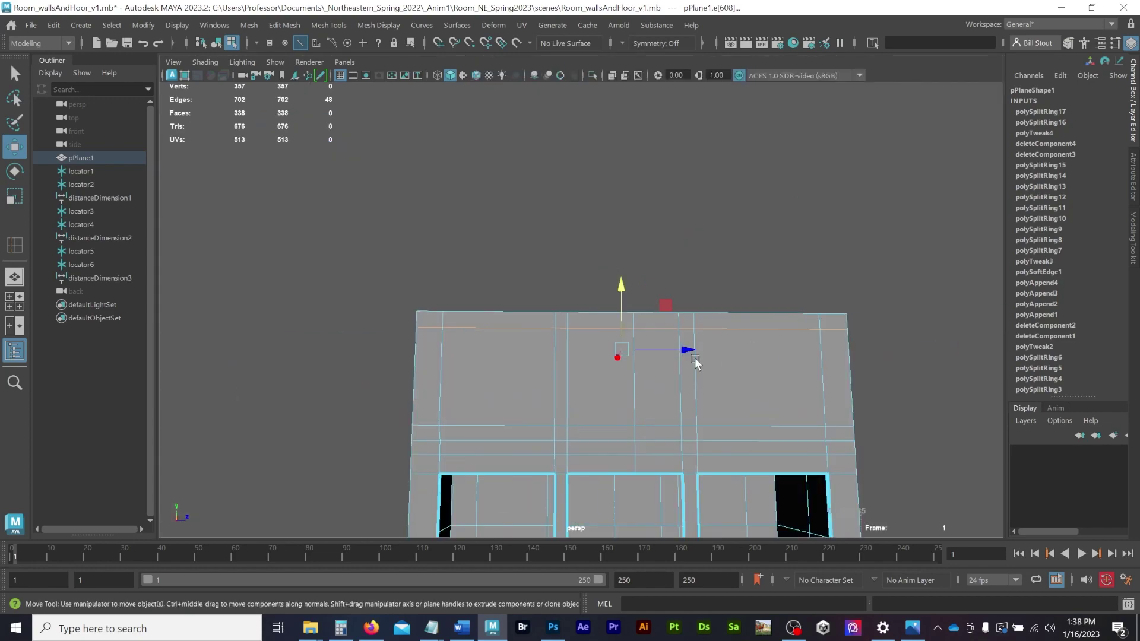
pyautogui.keyDown('alt'); pyautogui.moveTo(500, 371); pyautogui.dragTo(475, 287, button='middle'); pyautogui.keyUp('alt')
pyautogui.keyDown('alt'); pyautogui.moveTo(476, 285); pyautogui.dragTo(487, 289); pyautogui.keyUp('alt')
pyautogui.press('F11')
pyautogui.click(487, 289)
pyautogui.keyDown('shift'); pyautogui.click(578, 303); pyautogui.keyUp('shift')
pyautogui.keyDown('shift'); pyautogui.click(630, 301); pyautogui.keyUp('shift')
pyautogui.keyDown('alt'); pyautogui.moveTo(644, 291); pyautogui.dragTo(893, 276); pyautogui.keyUp('alt')
pyautogui.keyDown('shift'); pyautogui.click(575, 244); pyautogui.keyUp('shift')
pyautogui.keyDown('shift'); pyautogui.click(640, 228); pyautogui.keyUp('shift')
pyautogui.keyDown('shift'); pyautogui.click(528, 235); pyautogui.keyUp('shift')
pyautogui.keyDown('alt'); pyautogui.moveTo(528, 234); pyautogui.dragTo(765, 184); pyautogui.keyUp('alt')
pyautogui.keyDown('shift'); pyautogui.click(399, 348); pyautogui.keyUp('shift')
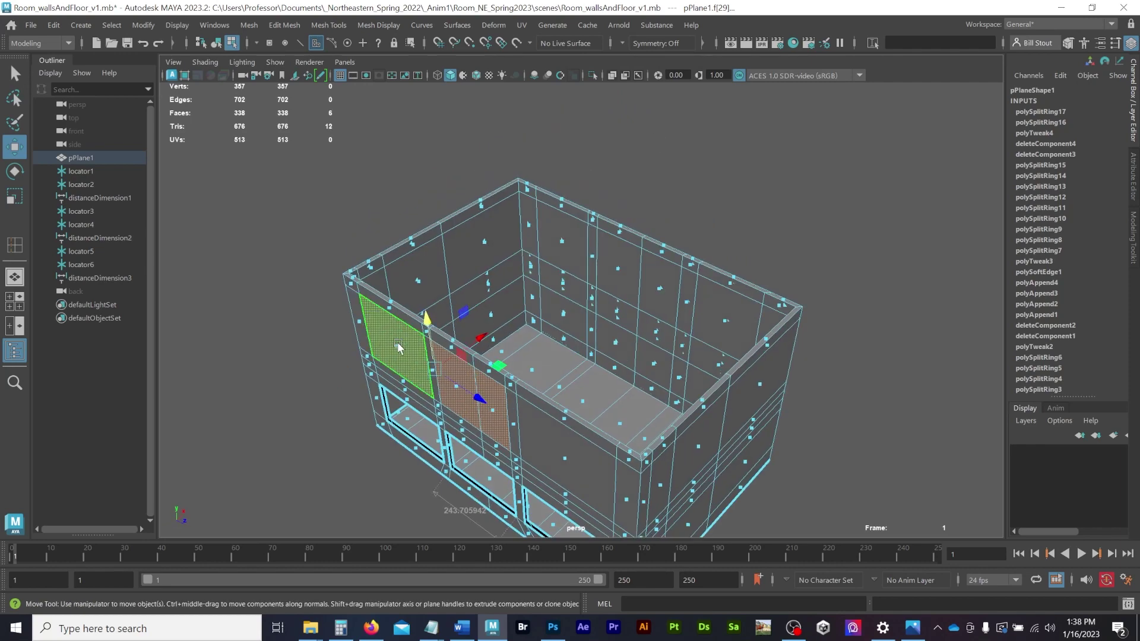
pyautogui.press('Delete')
# Delete the large outer and inner wall faces above the third window to open the last upper window.
pyautogui.click(549, 445)
pyautogui.press('Delete')
pyautogui.click(543, 445)
pyautogui.press('Delete')
pyautogui.keyDown('alt'); pyautogui.moveTo(543, 445); pyautogui.dragTo(617, 376); pyautogui.keyUp('alt')
pyautogui.moveTo(618, 377)
pyautogui.keyDown('alt'); pyautogui.mouseDown(button='right')
pyautogui.moveTo(521, 374)
pyautogui.moveTo(790, 383)
pyautogui.moveTo(623, 374)
pyautogui.mouseUp(button='right'); pyautogui.keyUp('alt')
pyautogui.keyDown('alt'); pyautogui.moveTo(624, 374); pyautogui.dragTo(560, 368); pyautogui.keyUp('alt')
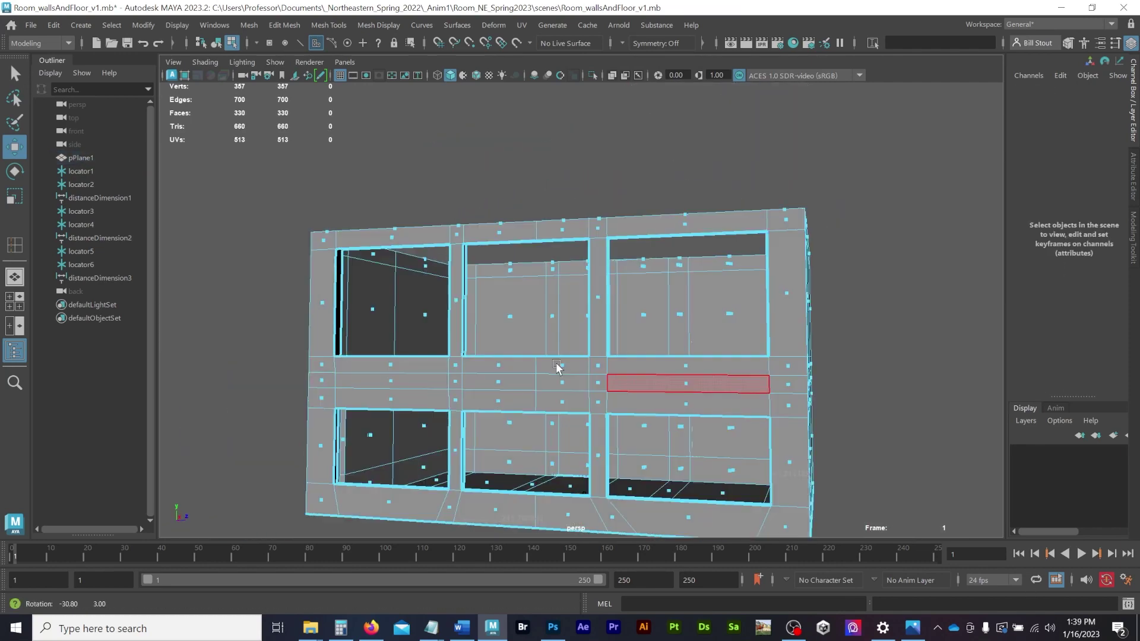
pyautogui.keyDown('alt'); pyautogui.moveTo(178, 101); pyautogui.dragTo(247, 259); pyautogui.keyUp('alt')
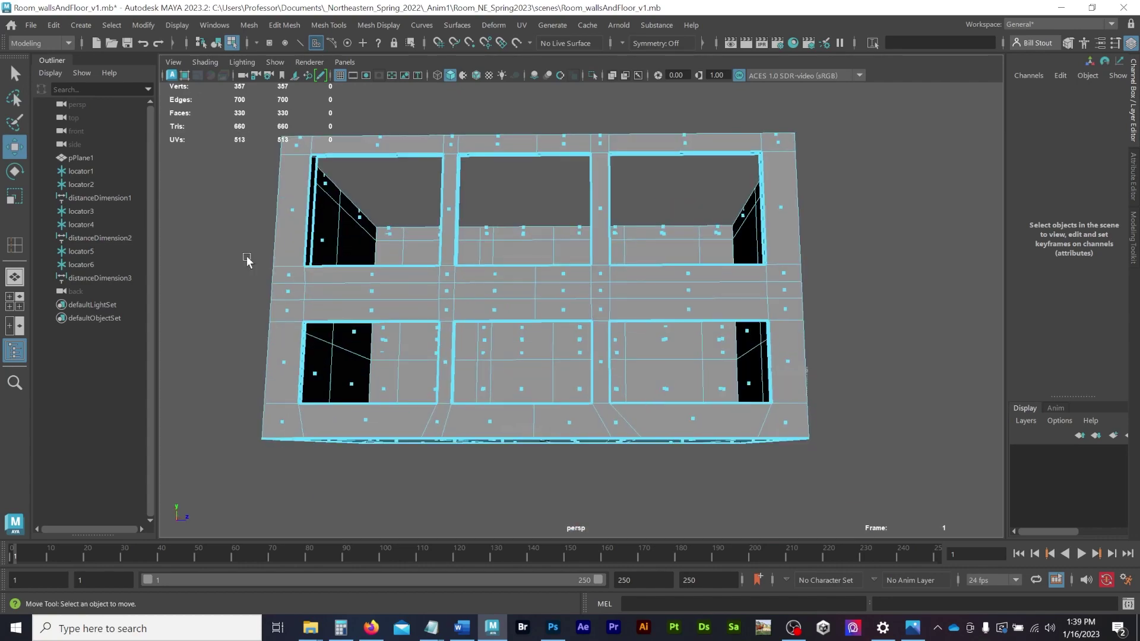
pyautogui.click(374, 310)
pyautogui.keyDown('shift'); pyautogui.click(451, 311); pyautogui.keyUp('shift')
pyautogui.keyDown('shift'); pyautogui.click(496, 310); pyautogui.keyUp('shift')
pyautogui.keyDown('shift'); pyautogui.click(560, 310); pyautogui.keyUp('shift')
pyautogui.keyDown('alt'); pyautogui.moveTo(717, 300); pyautogui.dragTo(571, 232); pyautogui.keyUp('alt')
pyautogui.press('F10')
pyautogui.click(349, 367)
pyautogui.doubleClick(350, 369)
pyautogui.keyDown('alt'); pyautogui.moveTo(350, 369); pyautogui.dragTo(316, 277); pyautogui.keyUp('alt')
# Change the linear working units to feet in the preferences and save them.
pyautogui.click(145, 27)
pyautogui.click(1124, 579)
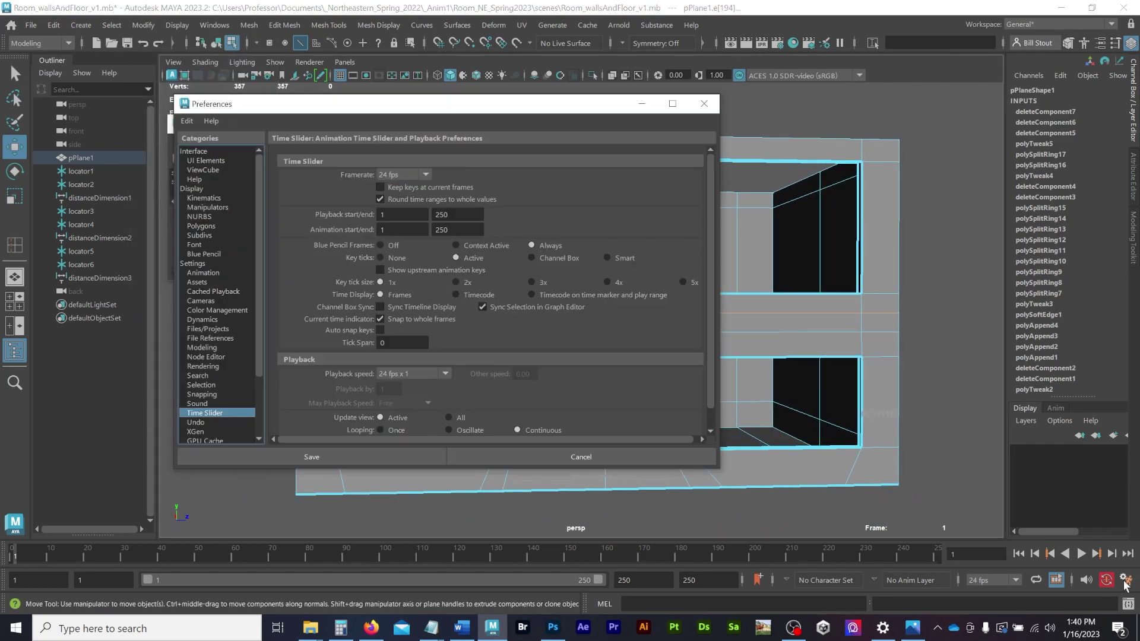
pyautogui.click(215, 265)
pyautogui.click(402, 205)
pyautogui.click(399, 284)
pyautogui.click(417, 460)
# Set the grid to a line every 5 units with 5 subdivisions.
pyautogui.press('space')
pyautogui.press('space')
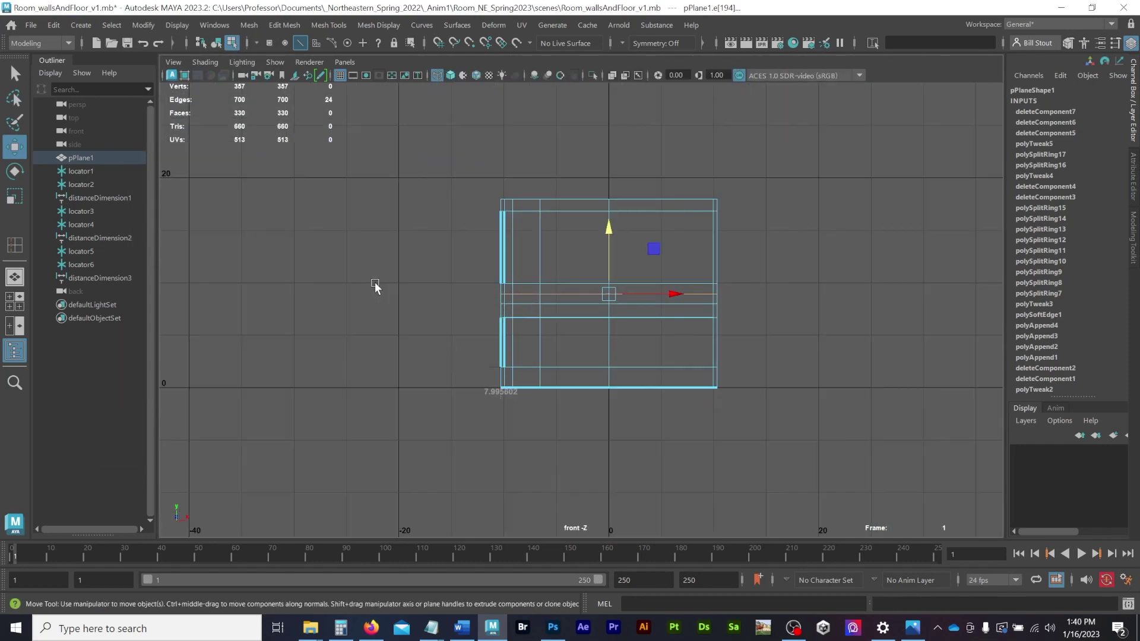
pyautogui.keyDown('alt'); pyautogui.moveTo(374, 286); pyautogui.dragTo(971, 282, button='right'); pyautogui.keyUp('alt')
pyautogui.click(87, 29)
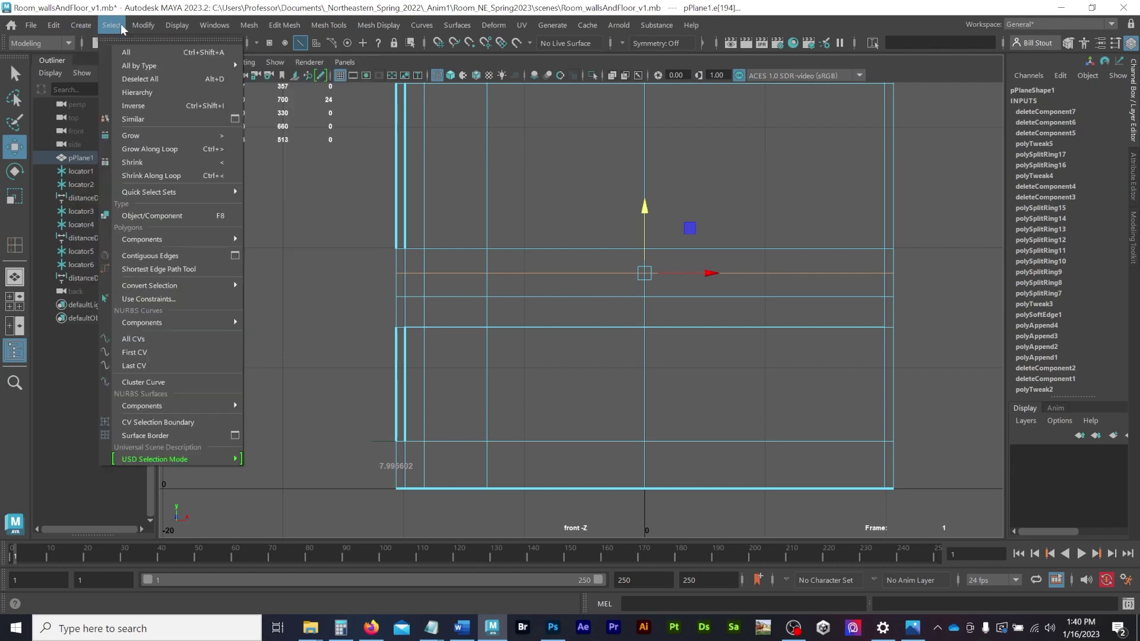
pyautogui.click(343, 209)
pyautogui.click(177, 27)
pyautogui.click(390, 61)
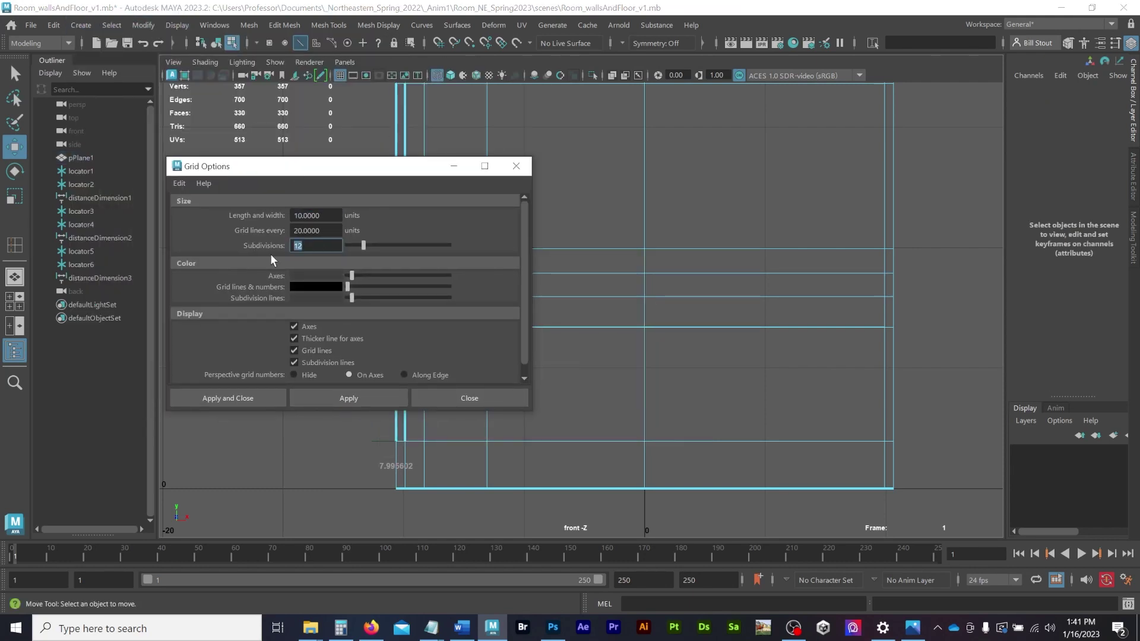
pyautogui.press('Tab')
pyautogui.hotkey('shift', 'Tab')
pyautogui.write('5')
pyautogui.press('Tab')
pyautogui.write('5')
pyautogui.press('Return')
pyautogui.click(516, 166)
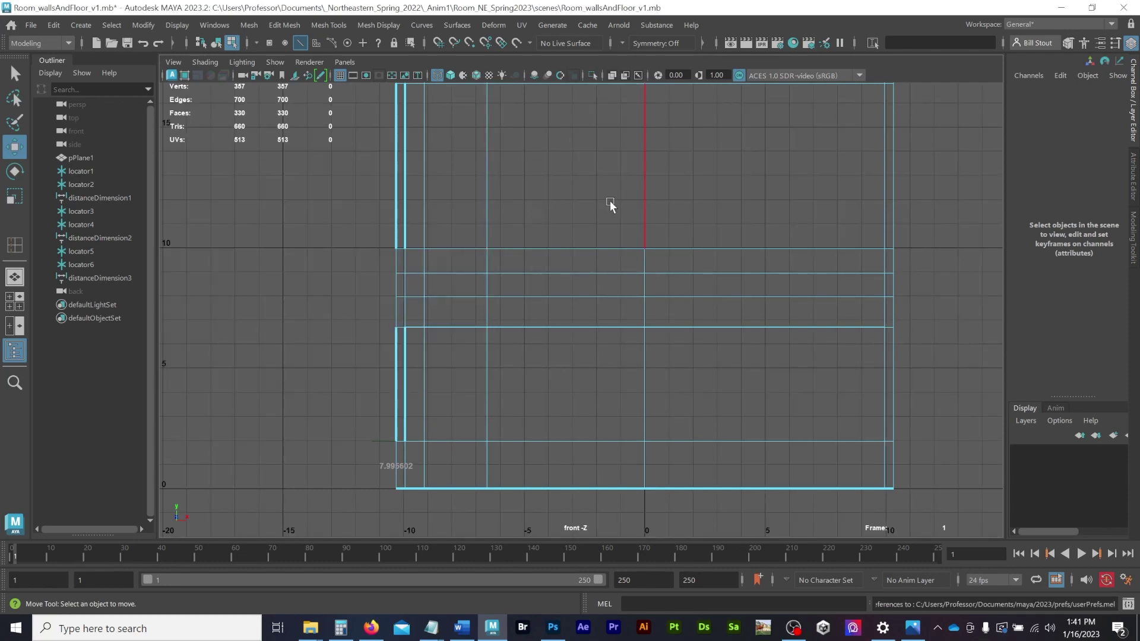
# Try to raise the top edges of the three lower windows along Y in the side view.
pyautogui.press('space')
pyautogui.press('space')
pyautogui.keyDown('alt'); pyautogui.moveTo(374, 210); pyautogui.dragTo(365, 243, button='middle'); pyautogui.keyUp('alt')
pyautogui.keyDown('alt'); pyautogui.moveTo(394, 475); pyautogui.dragTo(428, 235, button='middle'); pyautogui.keyUp('alt')
pyautogui.keyDown('alt'); pyautogui.moveTo(446, 160); pyautogui.dragTo(437, 234, button='middle'); pyautogui.keyUp('alt')
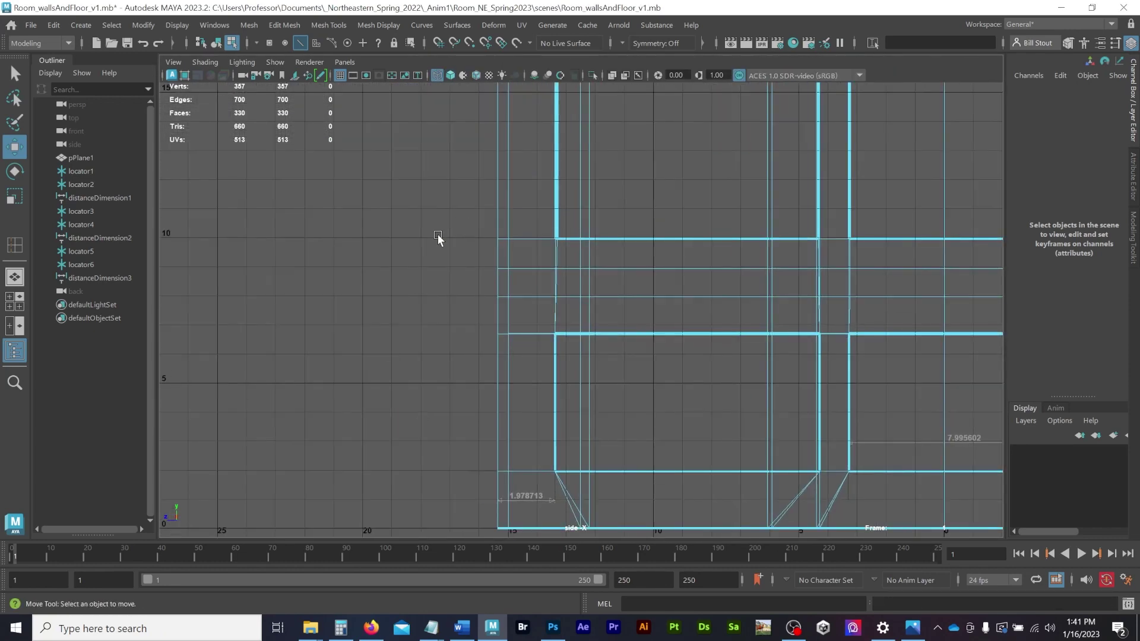
pyautogui.click(522, 267)
pyautogui.moveTo(653, 315); pyautogui.dragTo(701, 350)
pyautogui.keyDown('alt'); pyautogui.moveTo(990, 360); pyautogui.dragTo(612, 377, button='middle'); pyautogui.keyUp('alt')
pyautogui.keyDown('shift'); pyautogui.moveTo(819, 338); pyautogui.dragTo(849, 374); pyautogui.keyUp('shift')
pyautogui.keyDown('shift'); pyautogui.moveTo(593, 339); pyautogui.dragTo(622, 376); pyautogui.keyUp('shift')
pyautogui.keyDown('alt'); pyautogui.moveTo(622, 375); pyautogui.dragTo(353, 328, button='right'); pyautogui.keyUp('alt')
pyautogui.keyDown('alt'); pyautogui.moveTo(352, 329); pyautogui.dragTo(442, 311, button='middle'); pyautogui.keyUp('alt')
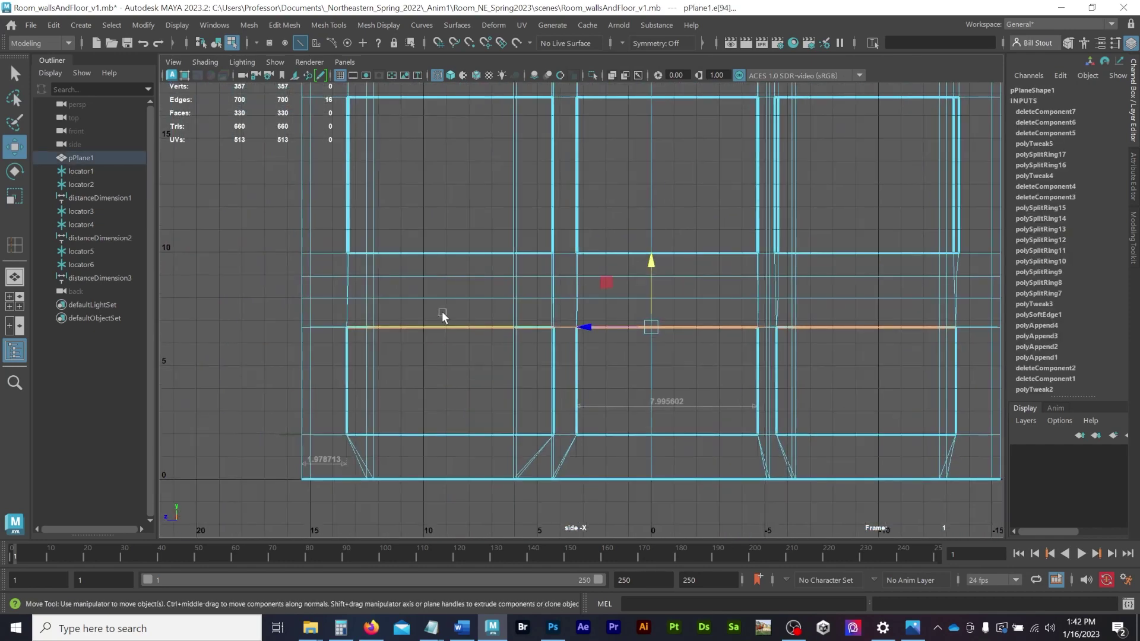
pyautogui.moveTo(649, 263); pyautogui.dragTo(649, 247)
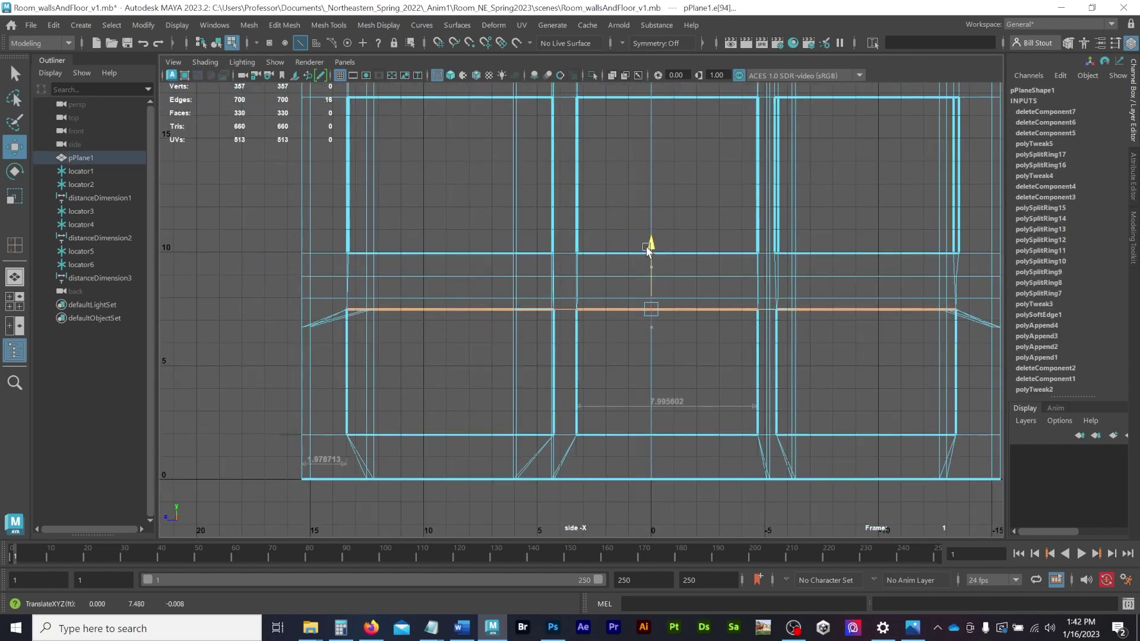
pyautogui.hotkey('ctrl', 'z')
# Delete the lower of the two horizontal edge loops running between the upper and lower window rows.
pyautogui.doubleClick(443, 297)
pyautogui.press('space')
pyautogui.press('space')
pyautogui.moveTo(730, 231)
pyautogui.keyDown('alt'); pyautogui.mouseDown()
pyautogui.moveTo(762, 225)
pyautogui.moveTo(712, 232)
pyautogui.mouseUp(); pyautogui.keyUp('alt')
pyautogui.hotkey('ctrl', 'Delete')
# Select the outer and inner top edges of the three lower windows.
pyautogui.click(522, 391)
pyautogui.keyDown('shift'); pyautogui.click(652, 386); pyautogui.keyUp('shift')
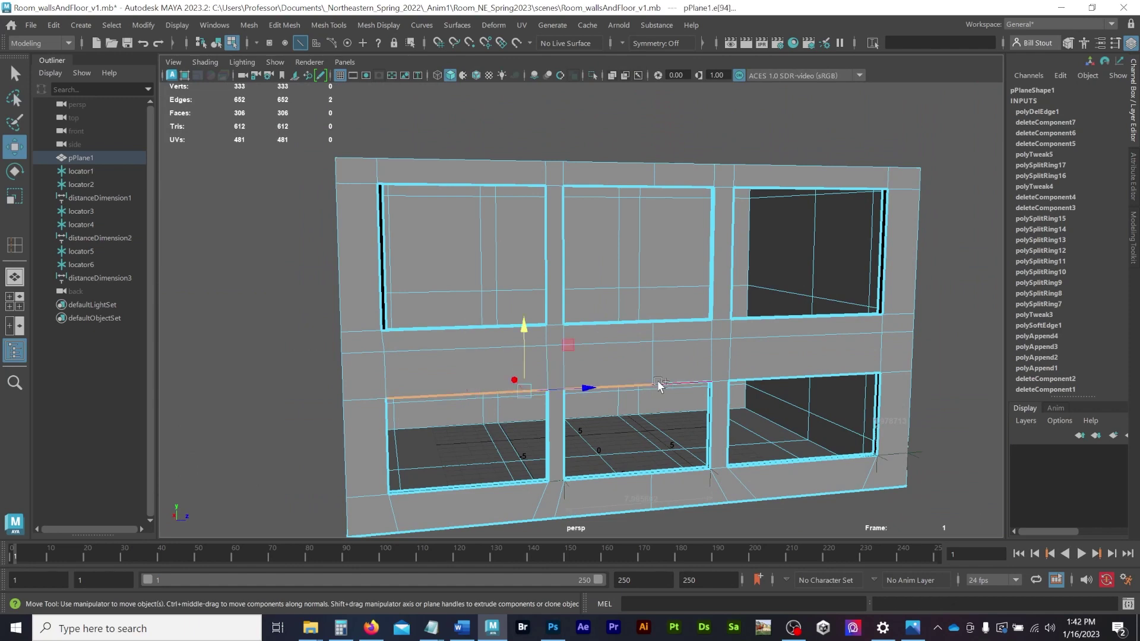
pyautogui.keyDown('shift'); pyautogui.click(670, 385); pyautogui.keyUp('shift')
pyautogui.keyDown('alt'); pyautogui.moveTo(611, 261); pyautogui.dragTo(825, 303); pyautogui.keyUp('alt')
pyautogui.keyDown('shift'); pyautogui.click(787, 266); pyautogui.keyUp('shift')
pyautogui.press('space')
pyautogui.press('space')
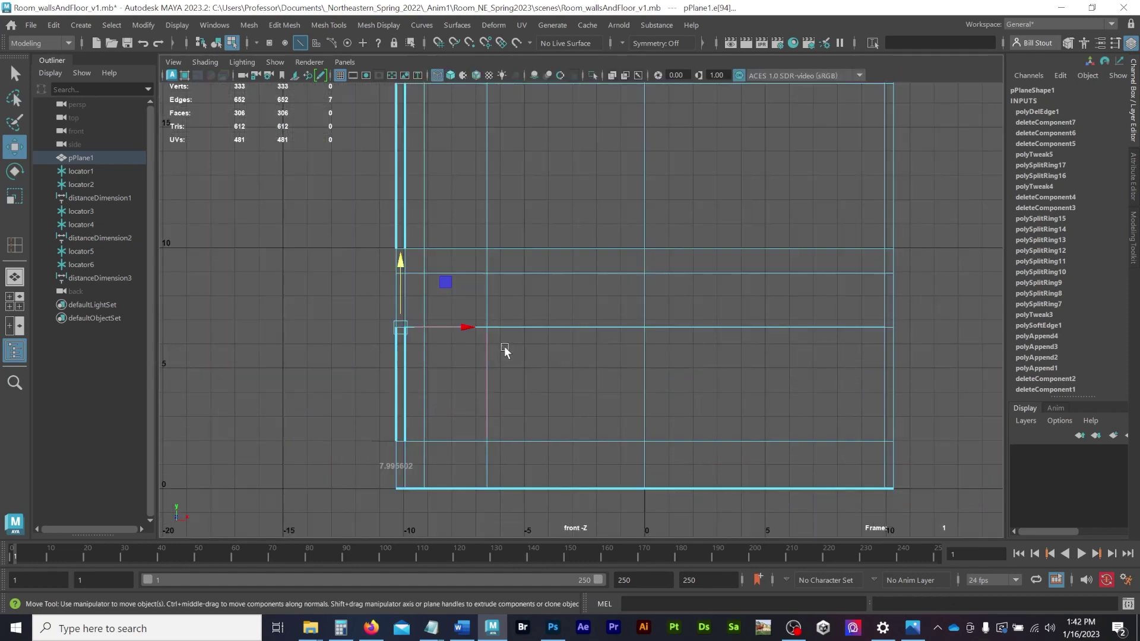
# Try to raise the selected lower-window top edges along Y.
pyautogui.moveTo(398, 260); pyautogui.dragTo(398, 229)
pyautogui.press('space')
pyautogui.press('space')
pyautogui.hotkey('ctrl', 'z')
# Add the middle window's remaining top edges to the selection and raise all the lower-window tops along Y to about 8.1 ft.
pyautogui.press('q')
pyautogui.keyDown('shift'); pyautogui.click(613, 327); pyautogui.keyUp('shift')
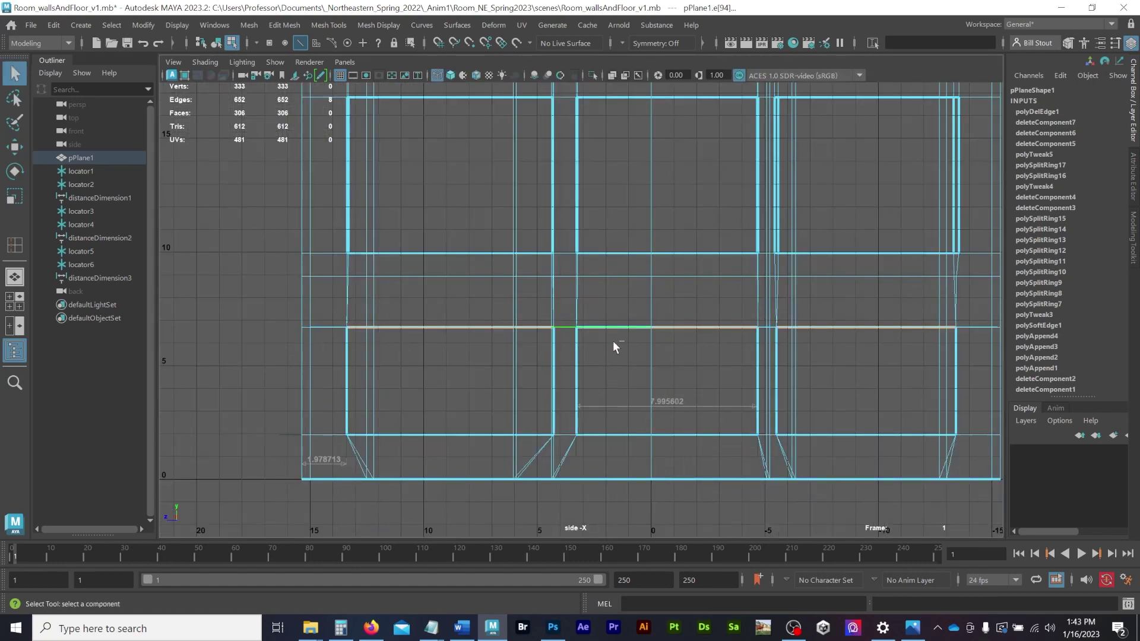
pyautogui.press('space')
pyautogui.keyDown('shift'); pyautogui.click(785, 130); pyautogui.keyUp('shift')
pyautogui.keyDown('alt'); pyautogui.moveTo(785, 130); pyautogui.dragTo(825, 178); pyautogui.keyUp('alt')
pyautogui.press('w')
pyautogui.moveTo(831, 374); pyautogui.dragTo(828, 358)
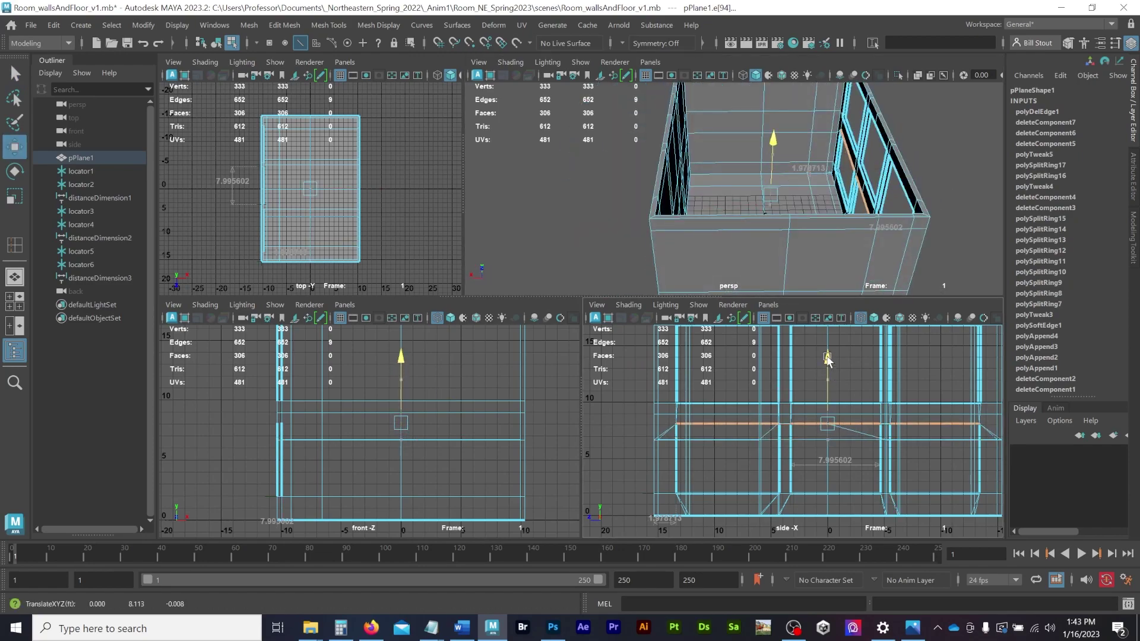
# Clear the edge selection and save the scene.
pyautogui.press('space')
pyautogui.keyDown('alt'); pyautogui.moveTo(594, 272); pyautogui.dragTo(754, 219); pyautogui.keyUp('alt')
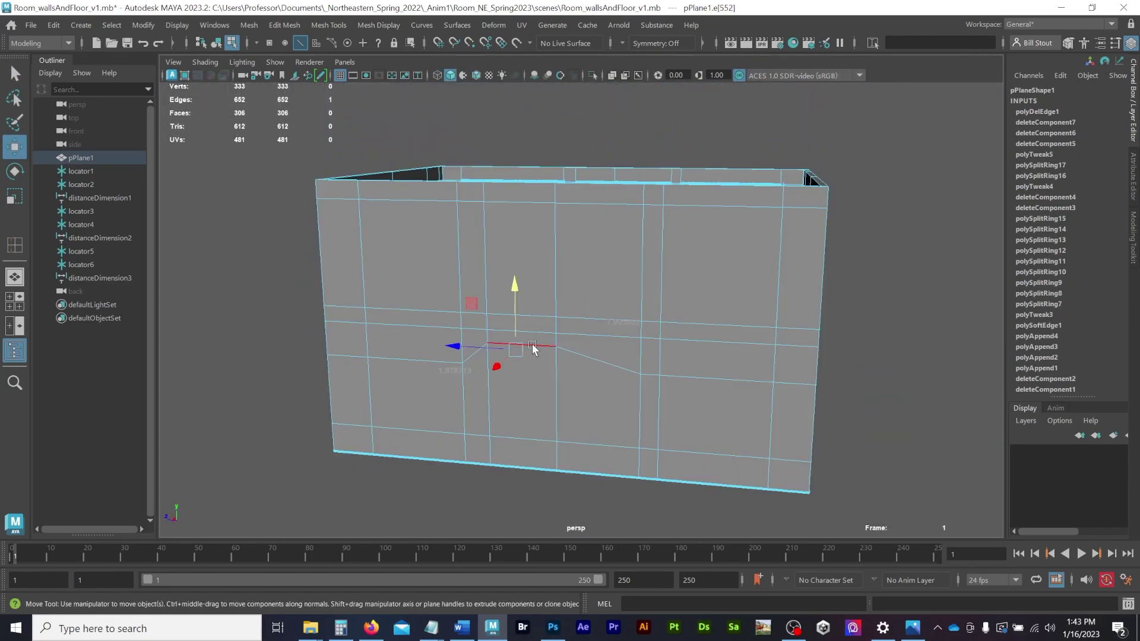
pyautogui.click(909, 202)
pyautogui.keyDown('alt'); pyautogui.moveTo(914, 201); pyautogui.dragTo(712, 262); pyautogui.keyUp('alt')
pyautogui.hotkey('ctrl', 's')
pyautogui.scroll(-5, 944, 356)
pyautogui.keyDown('alt'); pyautogui.moveTo(736, 350); pyautogui.dragTo(811, 333); pyautogui.keyUp('alt')
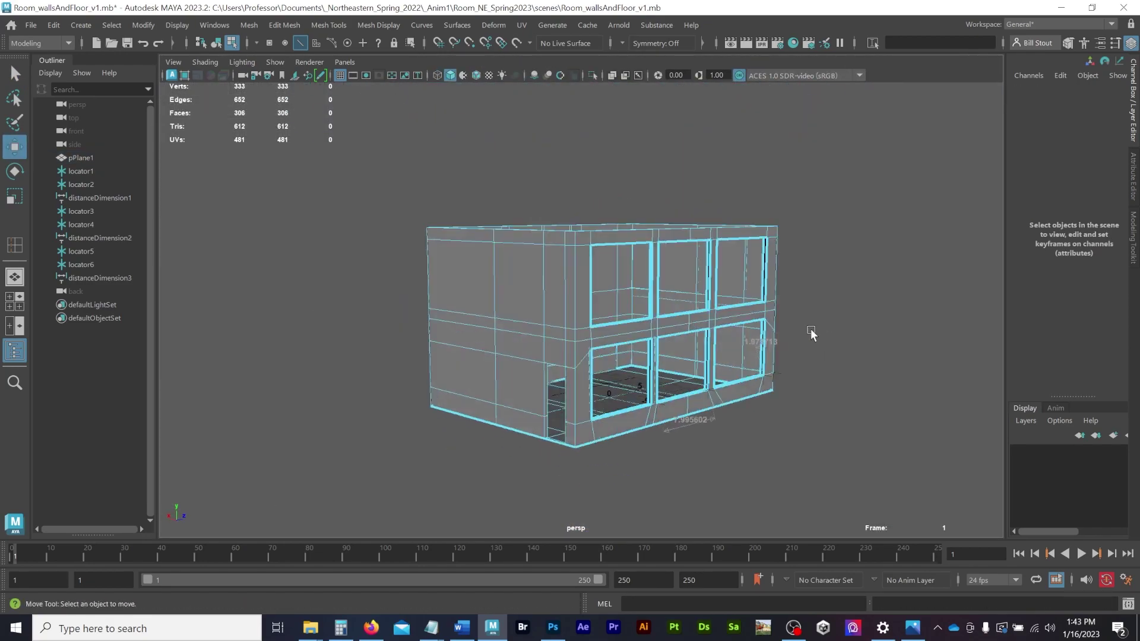
# Use Append to Polygon to bridge the inner and outer edges along the sill and right side of the upper window nearest the doorway corner.
pyautogui.scroll(5, 812, 333)
pyautogui.click(213, 24)
pyautogui.moveTo(328, 25)
pyautogui.click(344, 64)
pyautogui.scroll(6, 504, 309)
pyautogui.click(505, 311)
pyautogui.click(505, 310)
pyautogui.press('Return')
pyautogui.press('g')
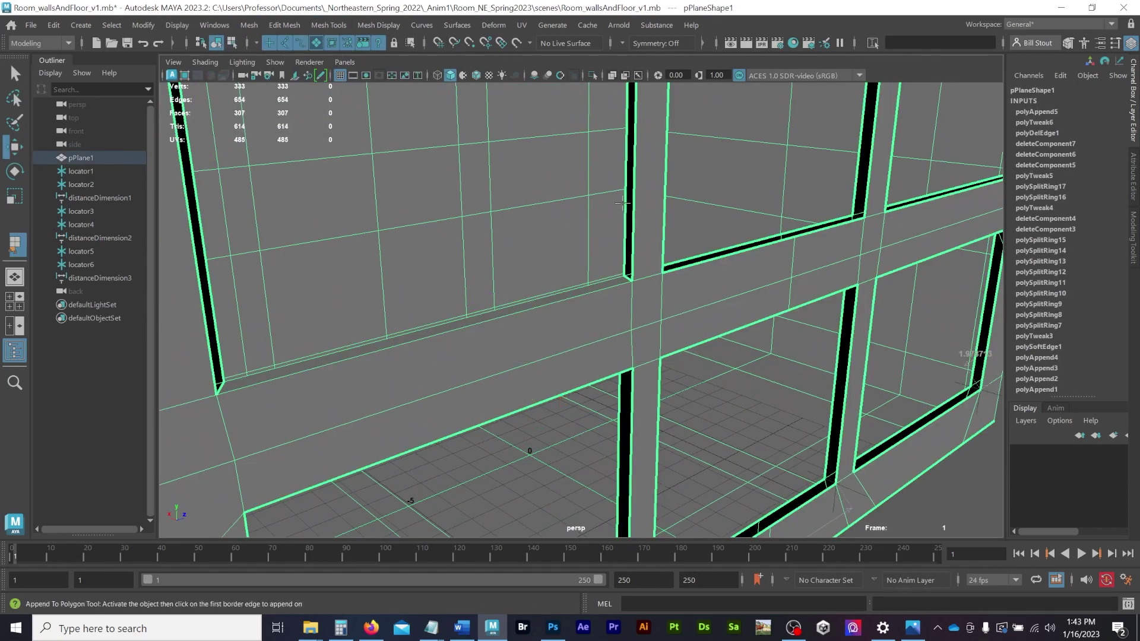
pyautogui.click(625, 216)
pyautogui.press('Return')
# Bridge the remaining two open sides of the upper window nearest the doorway corner.
pyautogui.keyDown('alt'); pyautogui.moveTo(595, 216); pyautogui.dragTo(465, 279); pyautogui.keyUp('alt')
pyautogui.click(472, 273)
pyautogui.press('Return')
pyautogui.keyDown('alt'); pyautogui.moveTo(543, 228); pyautogui.dragTo(475, 332); pyautogui.keyUp('alt')
pyautogui.press('g')
pyautogui.click(570, 279)
pyautogui.click(568, 267)
pyautogui.press('Return')
pyautogui.press('w')
# Append faces across the middle upper window's left side and both halves of its top.
pyautogui.press('g')
pyautogui.click(549, 264)
pyautogui.press('Return')
pyautogui.press('g')
pyautogui.click(472, 350)
pyautogui.press('Return')
pyautogui.press('g')
pyautogui.click(611, 273)
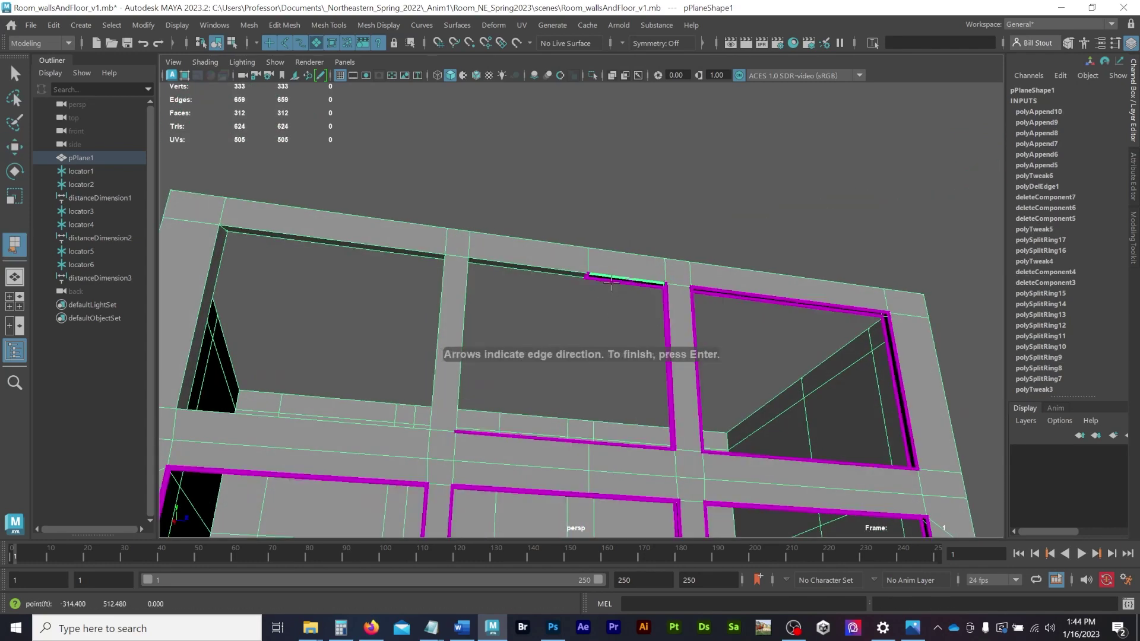
pyautogui.click(612, 279)
pyautogui.press('Return')
# Close the middle upper window's right side and sill and the far upper window's sill with appended polygons.
pyautogui.keyDown('alt'); pyautogui.moveTo(611, 282); pyautogui.dragTo(620, 332); pyautogui.keyUp('alt')
pyautogui.press('g')
pyautogui.click(634, 339)
pyautogui.press('y')
pyautogui.click(537, 416)
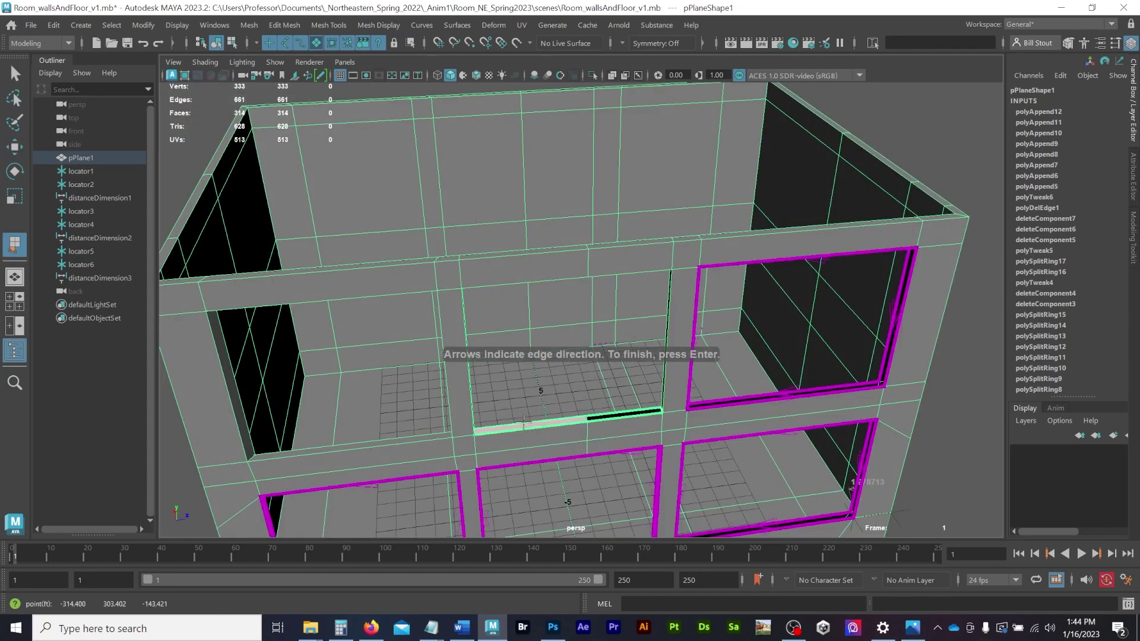
pyautogui.press('Return')
pyautogui.press('w')
pyautogui.keyDown('alt'); pyautogui.moveTo(537, 415); pyautogui.dragTo(649, 410); pyautogui.keyUp('alt')
pyautogui.press('y')
pyautogui.click(657, 407)
pyautogui.press('Return')
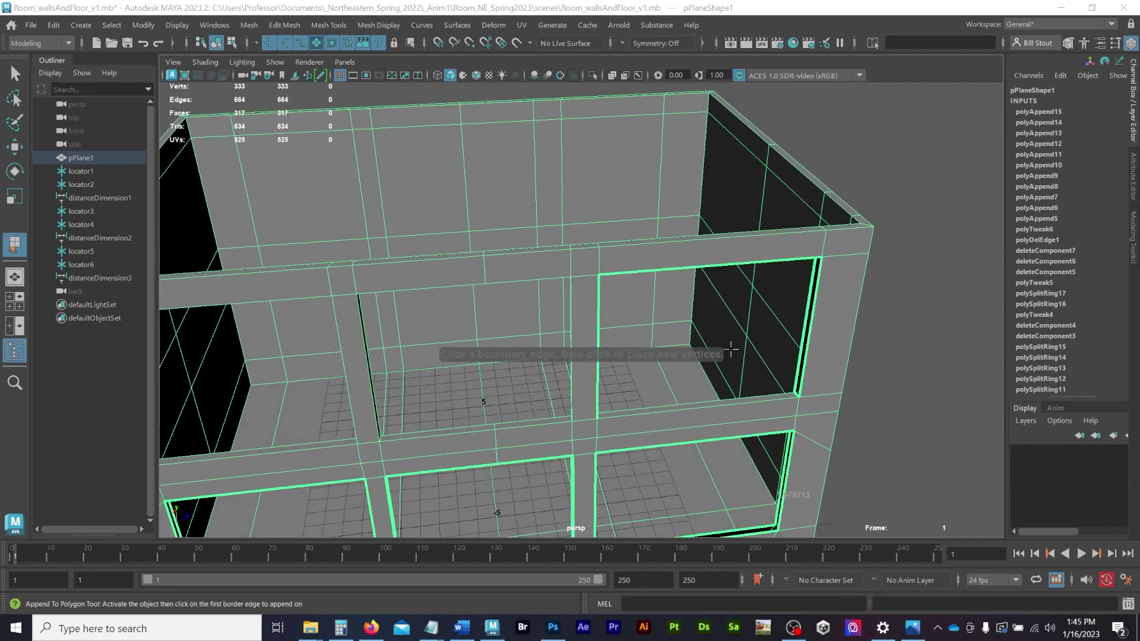
# Append polygons across the two sides and the top of the far upper window.
pyautogui.keyDown('alt'); pyautogui.moveTo(730, 349); pyautogui.dragTo(742, 320); pyautogui.keyUp('alt')
pyautogui.press('g')
pyautogui.click(793, 351)
pyautogui.press('Return')
pyautogui.press('g')
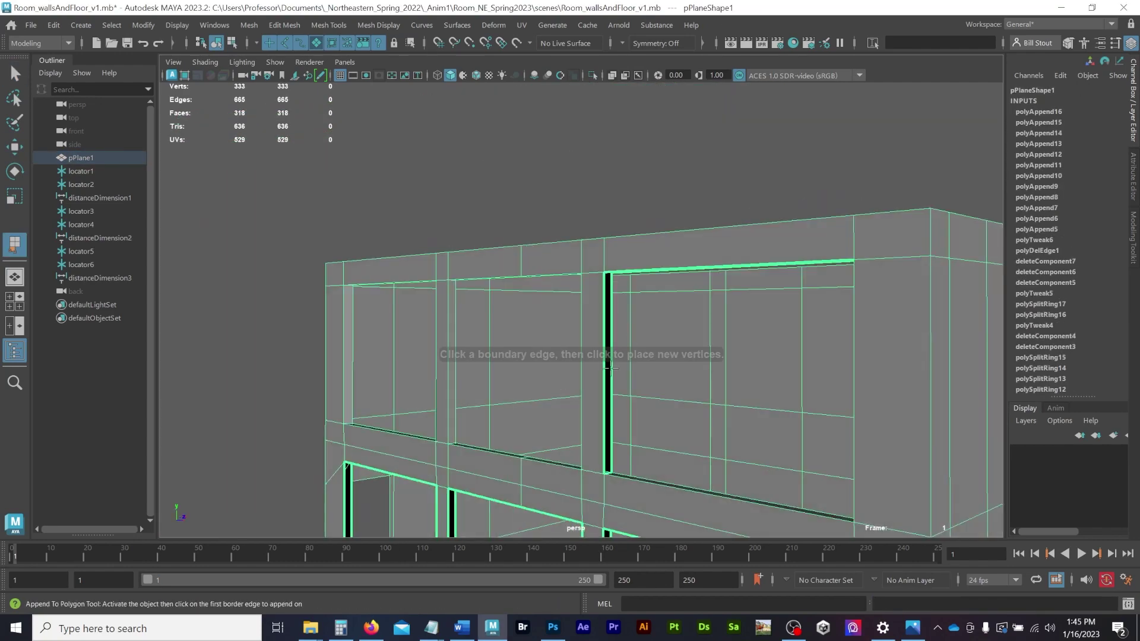
pyautogui.click(607, 368)
pyautogui.press('Return')
pyautogui.keyDown('alt'); pyautogui.moveTo(674, 290); pyautogui.dragTo(677, 238); pyautogui.keyUp('alt')
pyautogui.press('g')
pyautogui.click(679, 244)
pyautogui.scroll(6, 661, 155)
# Append faces along the sill of the far lower window and both halves of the middle lower window's sill.
pyautogui.press('g')
pyautogui.click(735, 438)
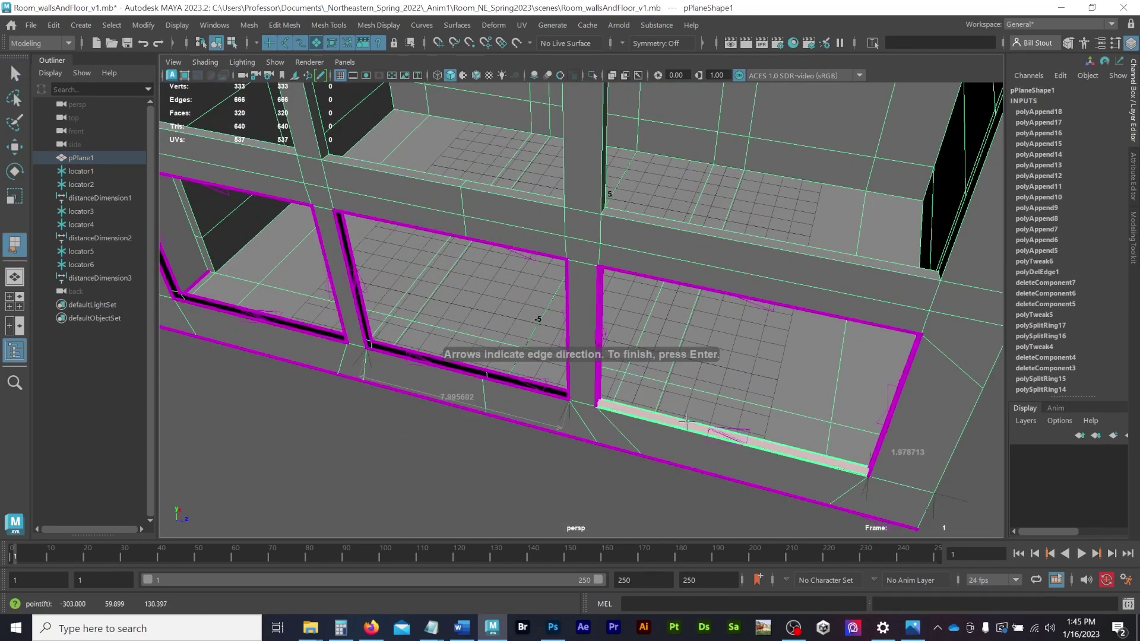
pyautogui.press('Return')
pyautogui.press('g')
pyautogui.click(527, 386)
pyautogui.press('Return')
pyautogui.press('g')
pyautogui.click(423, 356)
pyautogui.click(422, 359)
pyautogui.press('Return')
# Bridge the left side of the middle lower window and the sill of the lower window nearest the doorway corner.
pyautogui.press('g')
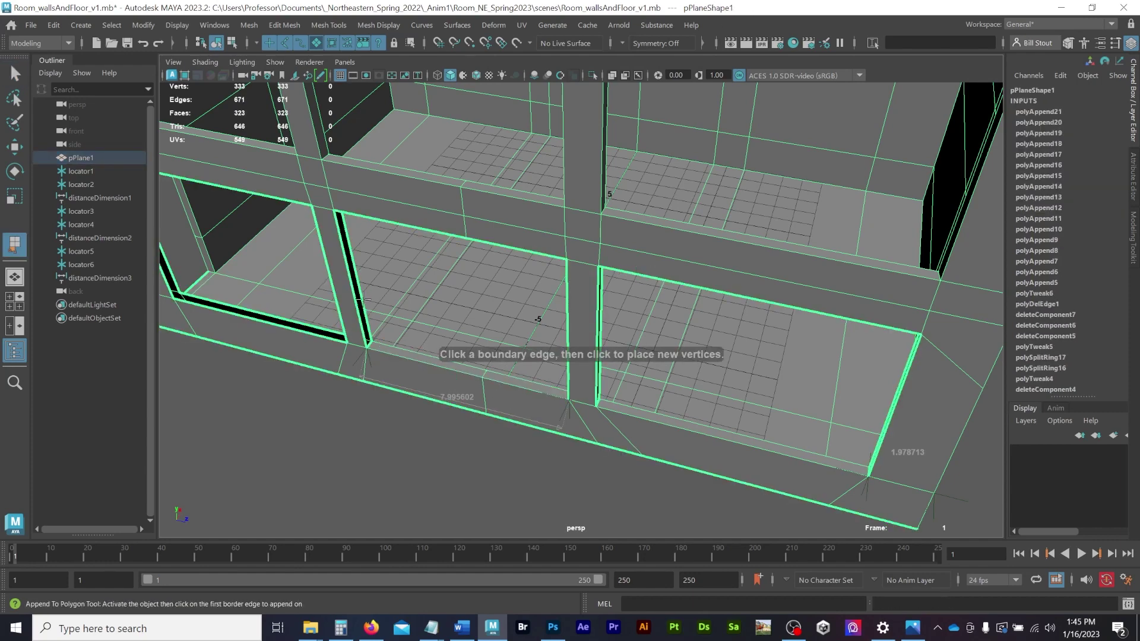
pyautogui.click(360, 297)
pyautogui.press('Return')
pyautogui.keyDown('alt'); pyautogui.moveTo(361, 297); pyautogui.dragTo(745, 389, button='middle'); pyautogui.keyUp('alt')
pyautogui.press('g')
pyautogui.click(576, 380)
pyautogui.press('Return')
# Append faces across the left side and top of the lower window nearest the doorway corner, undoing and repeating the top one.
pyautogui.press('g')
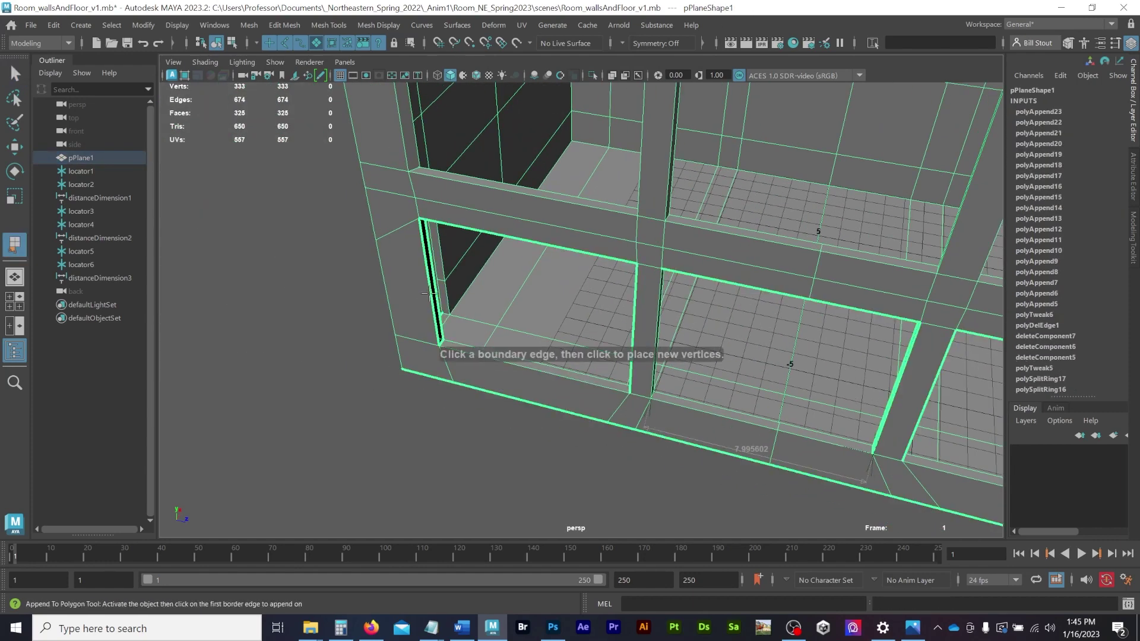
pyautogui.click(438, 309)
pyautogui.press('Return')
pyautogui.keyDown('alt'); pyautogui.moveTo(570, 339); pyautogui.dragTo(534, 249); pyautogui.keyUp('alt')
pyautogui.press('g')
pyautogui.click(492, 319)
pyautogui.press('Return')
pyautogui.hotkey('ctrl', 'z')
pyautogui.press('g')
pyautogui.click(492, 318)
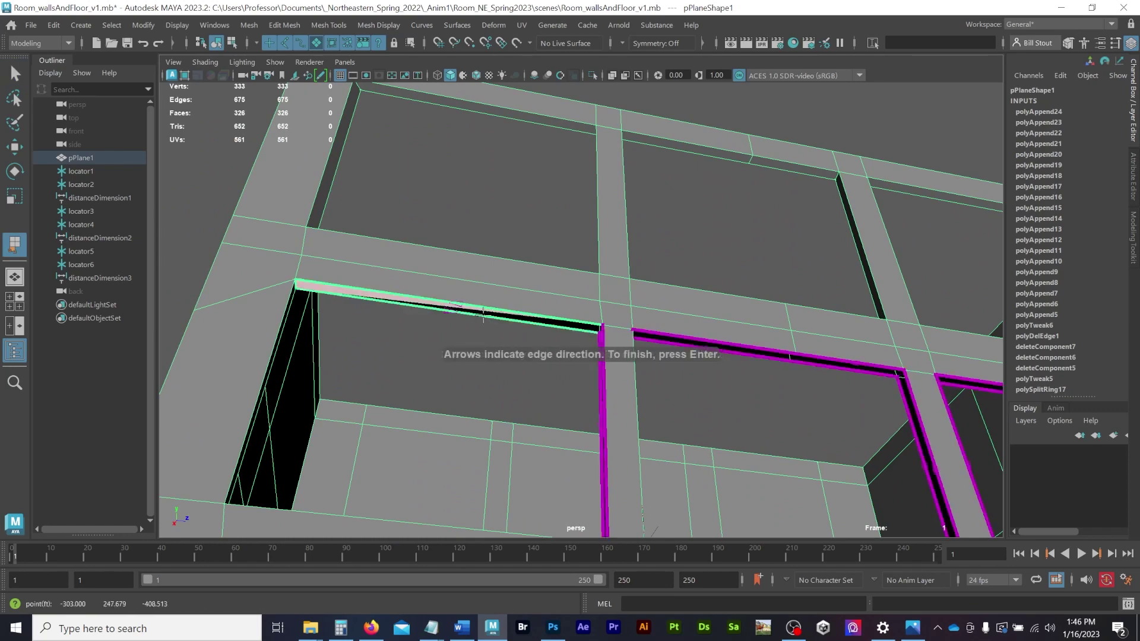
pyautogui.press('Return')
# Bridge the right side of the lower window nearest the doorway corner.
pyautogui.keyDown('alt'); pyautogui.moveTo(493, 321); pyautogui.dragTo(611, 389); pyautogui.keyUp('alt')
pyautogui.press('g')
pyautogui.click(580, 385)
pyautogui.press('Return')
# Append faces across both halves of the middle lower window's top and its right side.
pyautogui.keyDown('alt'); pyautogui.moveTo(579, 387); pyautogui.dragTo(475, 389, button='middle'); pyautogui.keyUp('alt')
pyautogui.press('g')
pyautogui.click(500, 326)
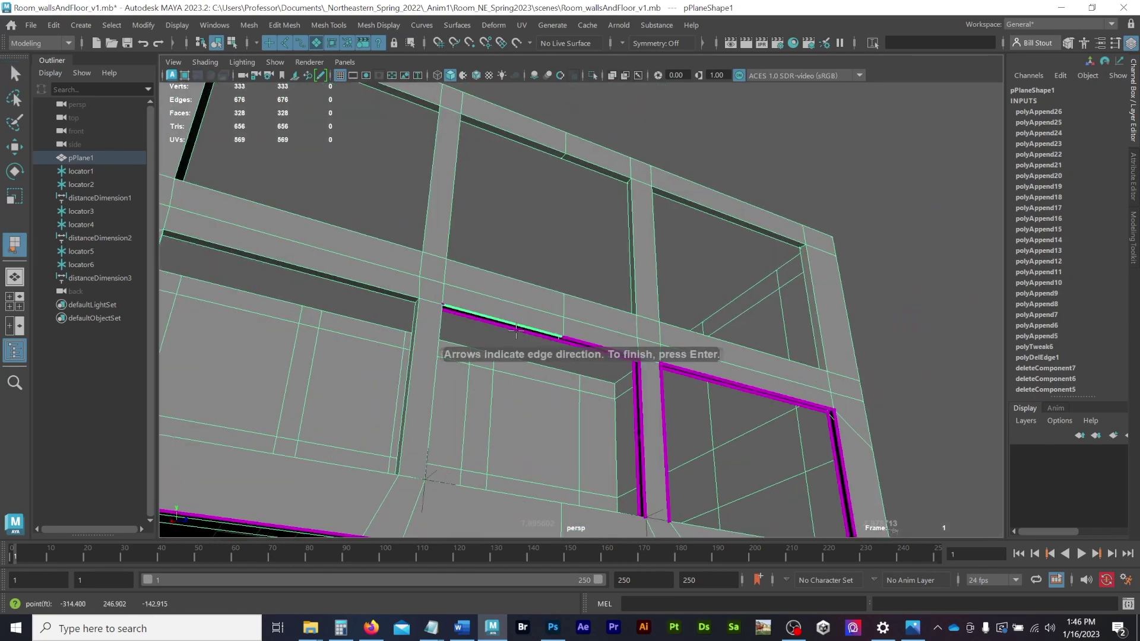
pyautogui.click(499, 320)
pyautogui.press('Return')
pyautogui.press('g')
pyautogui.click(584, 345)
pyautogui.keyDown('alt'); pyautogui.moveTo(585, 345); pyautogui.dragTo(606, 350); pyautogui.keyUp('alt')
pyautogui.press('Return')
pyautogui.press('g')
pyautogui.click(603, 415)
pyautogui.press('Return')
# Bridge the top and both sides of the far lower window with appended polygons.
pyautogui.press('g')
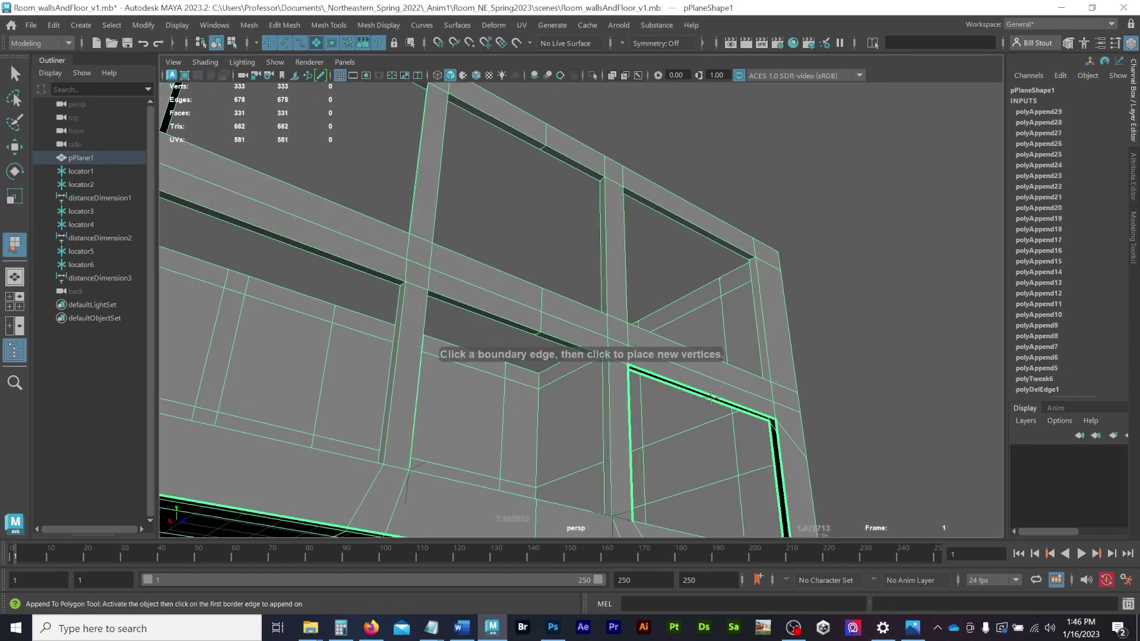
pyautogui.click(692, 390)
pyautogui.press('Return')
pyautogui.keyDown('alt'); pyautogui.moveTo(692, 390); pyautogui.dragTo(700, 437); pyautogui.keyUp('alt')
pyautogui.press('g')
pyautogui.click(870, 433)
pyautogui.press('Return')
pyautogui.keyDown('alt'); pyautogui.moveTo(871, 433); pyautogui.dragTo(829, 382); pyautogui.keyUp('alt')
pyautogui.press('g')
pyautogui.click(833, 386)
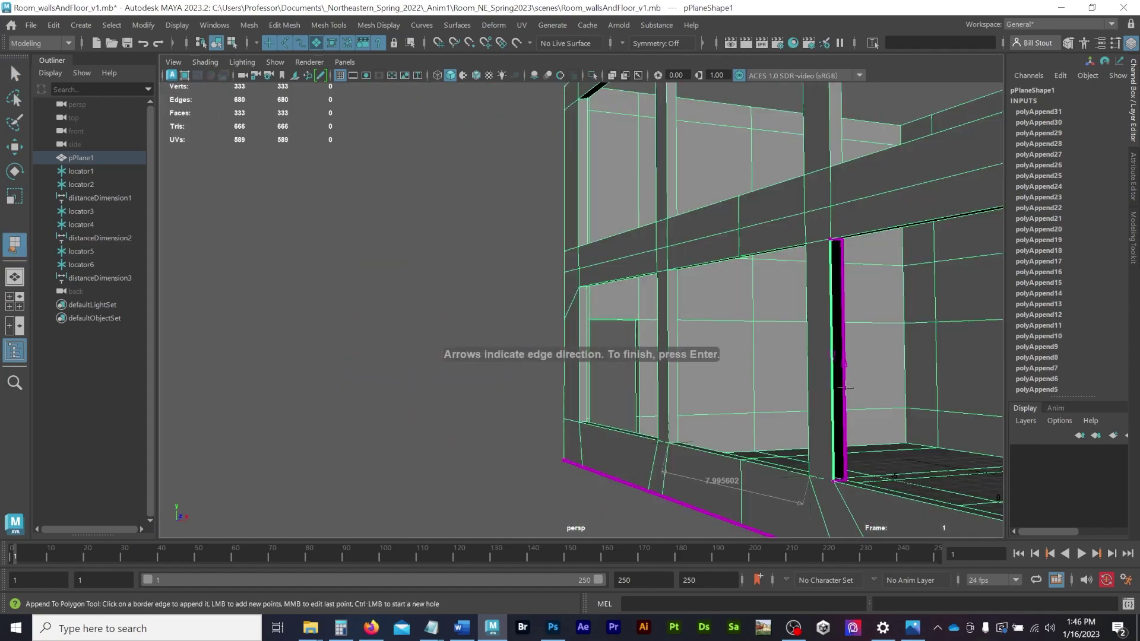
pyautogui.press('Return')
# Frame the whole room in the view and save the scene.
pyautogui.keyDown('alt'); pyautogui.moveTo(833, 386); pyautogui.dragTo(704, 341, button='right'); pyautogui.keyUp('alt')
pyautogui.keyDown('alt'); pyautogui.moveTo(705, 340); pyautogui.dragTo(1058, 343); pyautogui.keyUp('alt')
pyautogui.press('f')
pyautogui.hotkey('ctrl', 's')
# Insert a vertical edge loop in the wall band between the upper and lower windows, within the corner window bay.
pyautogui.keyDown('alt'); pyautogui.moveTo(419, 367); pyautogui.dragTo(476, 319); pyautogui.keyUp('alt')
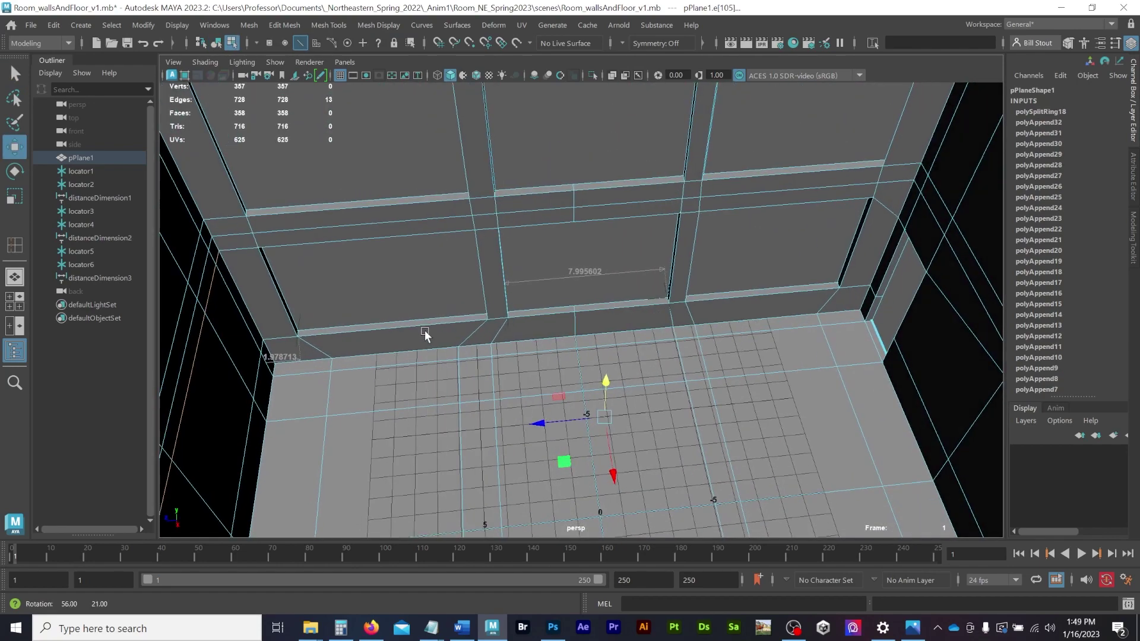
pyautogui.keyDown('alt'); pyautogui.moveTo(425, 331); pyautogui.dragTo(427, 341); pyautogui.keyUp('alt')
pyautogui.keyDown('alt'); pyautogui.moveTo(343, 253); pyautogui.dragTo(492, 316, button='middle'); pyautogui.keyUp('alt')
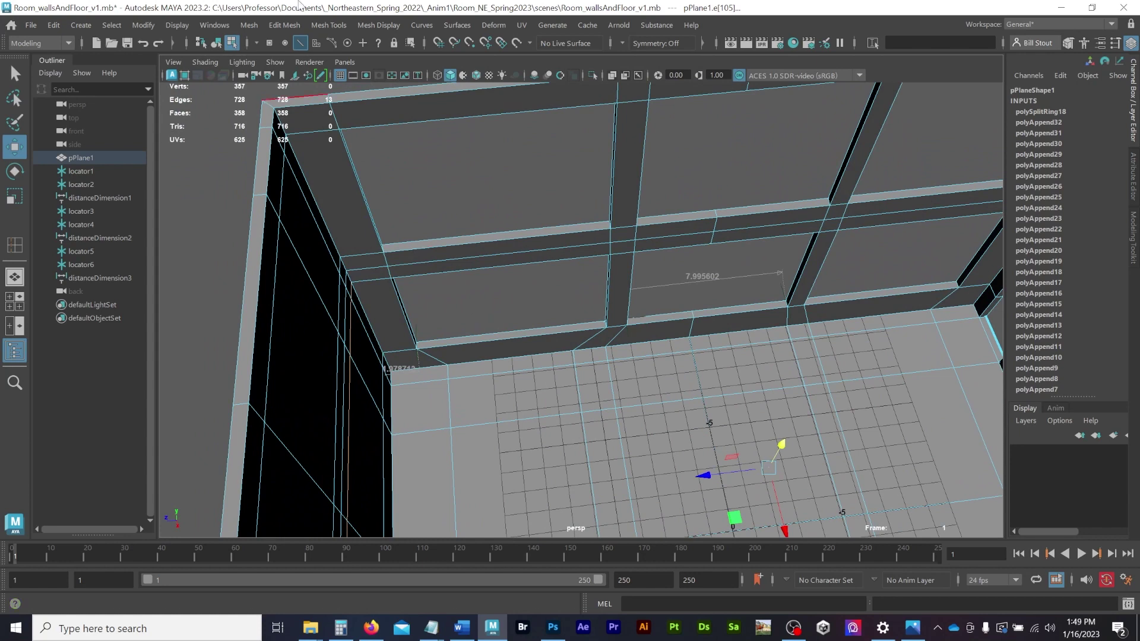
pyautogui.click(323, 25)
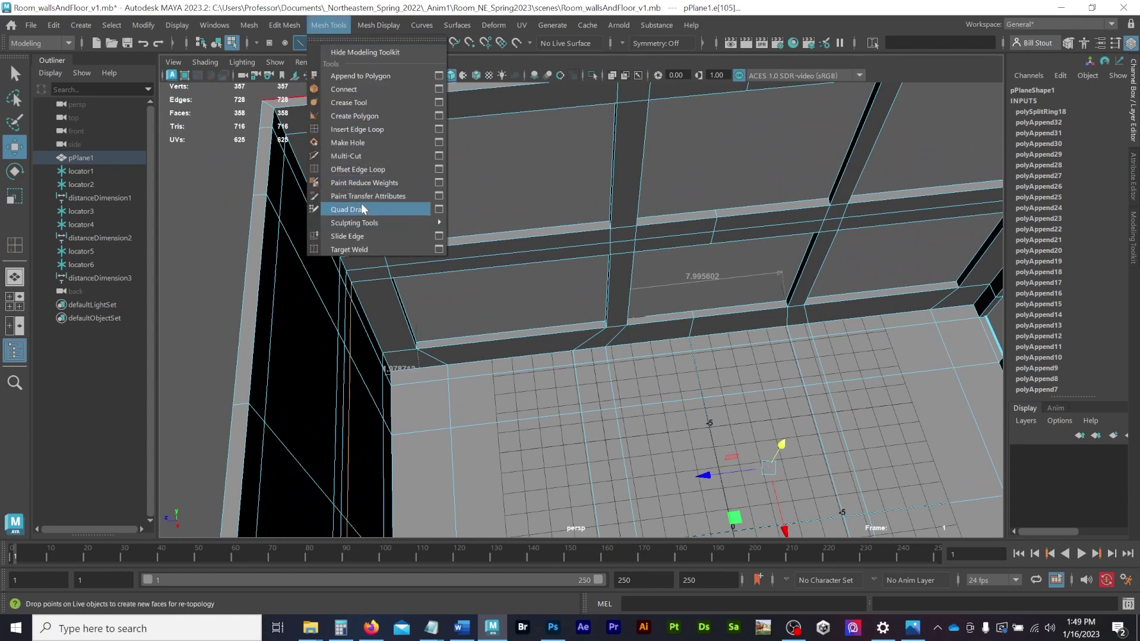
pyautogui.click(354, 130)
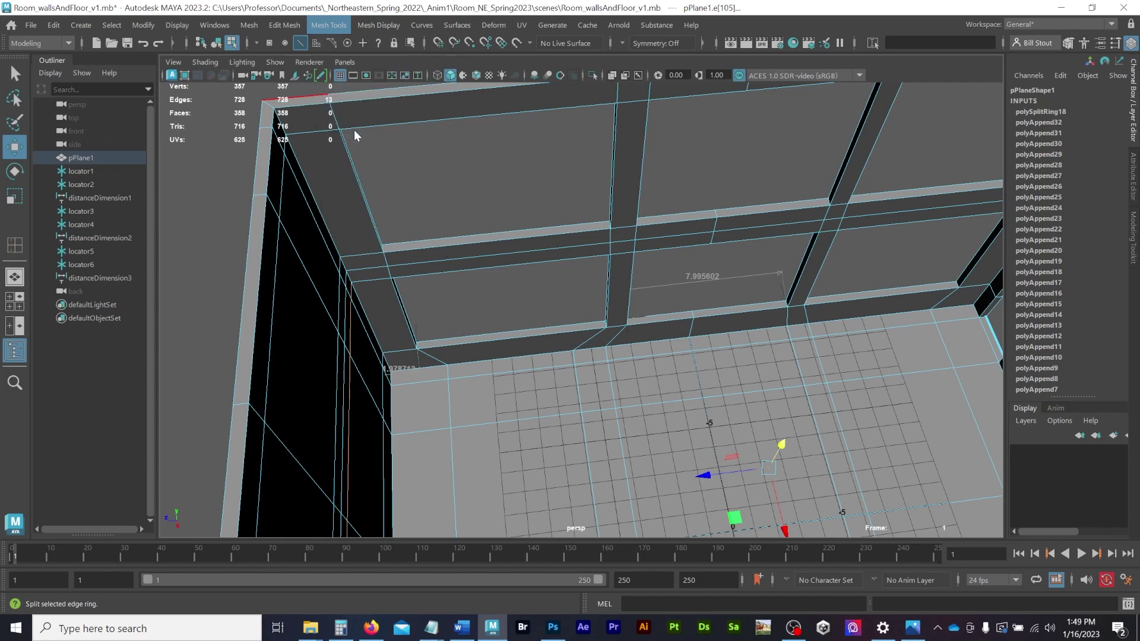
pyautogui.click(487, 247)
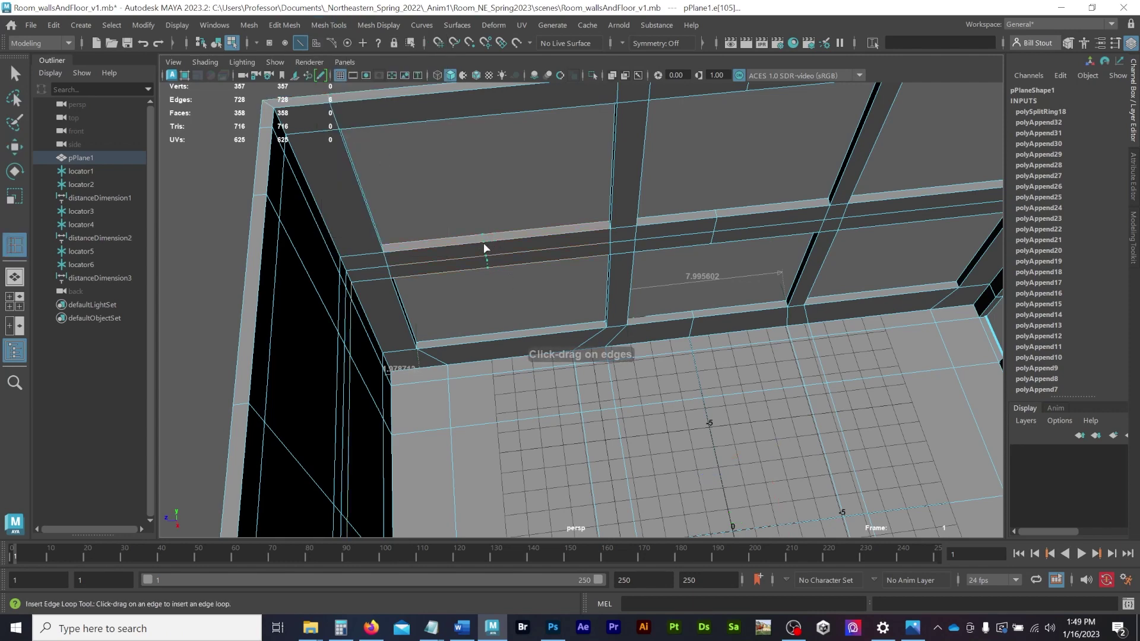
pyautogui.press('q')
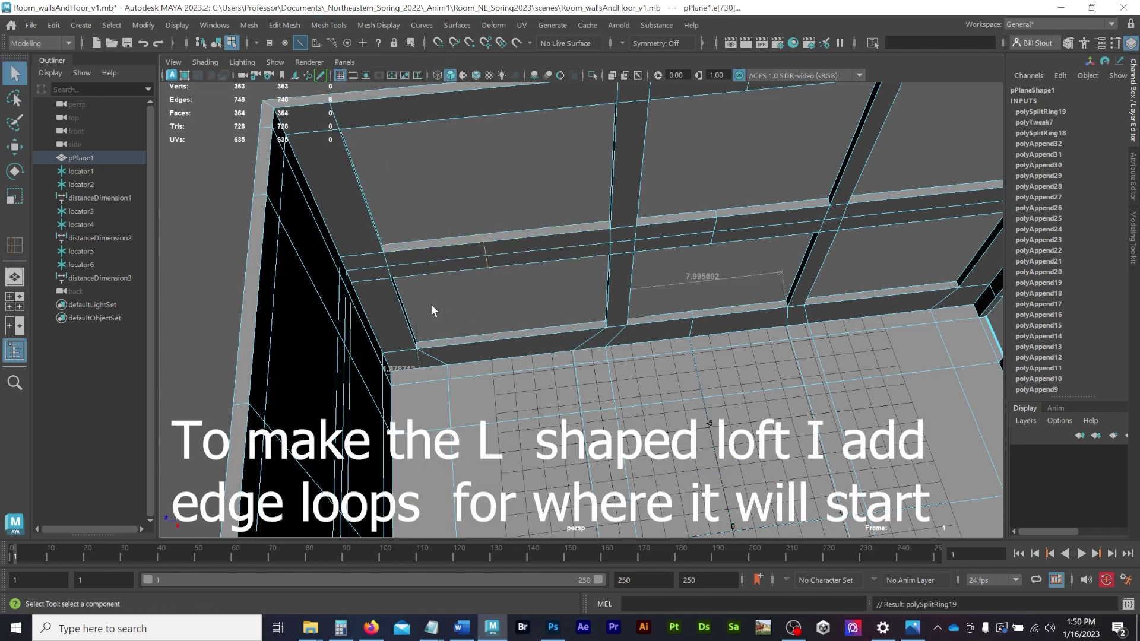
# In the side view, move the new edge loop along Z toward the window pillar, to about 7.5 ft.
pyautogui.press('space')
pyautogui.press('space')
pyautogui.keyDown('alt'); pyautogui.moveTo(508, 303); pyautogui.dragTo(522, 313); pyautogui.keyUp('alt')
pyautogui.press('space')
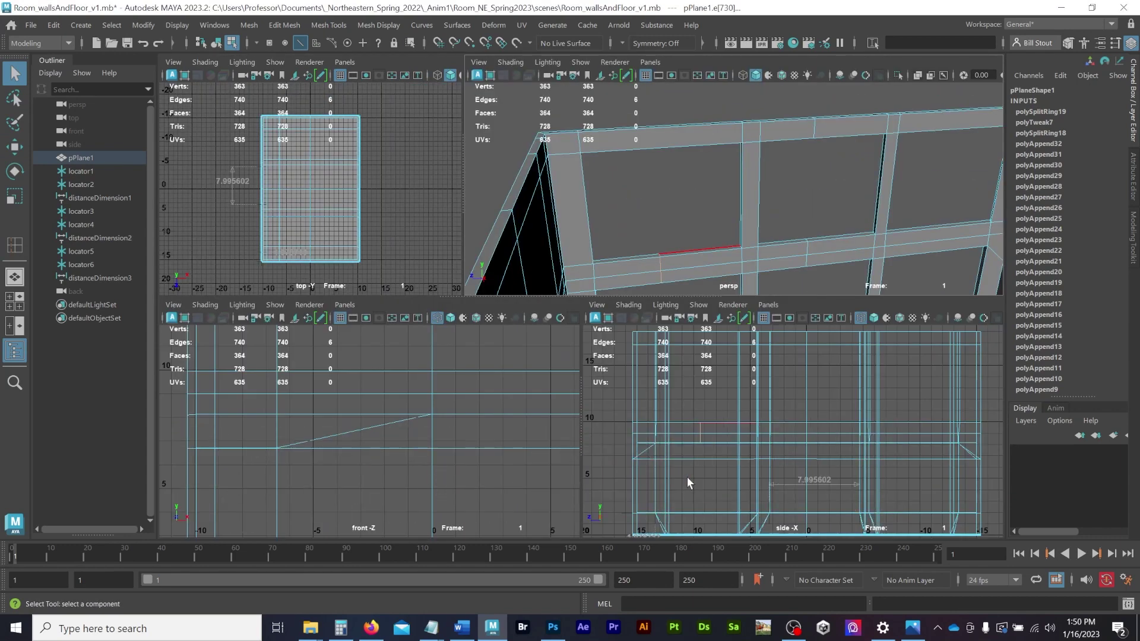
pyautogui.scroll(5, 736, 477)
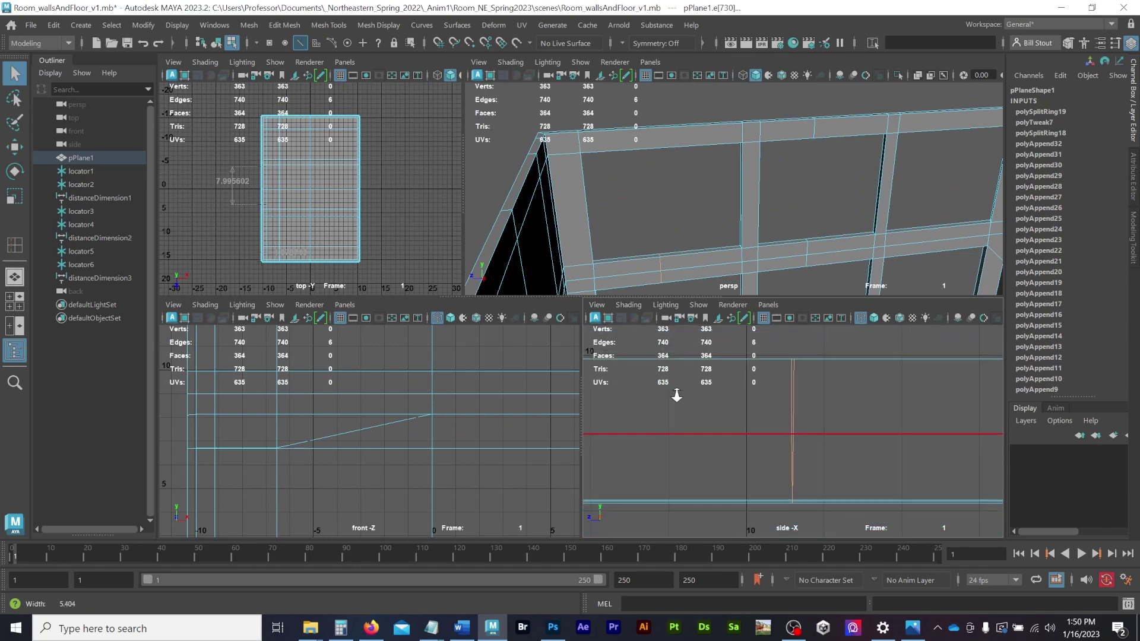
pyautogui.press('space')
pyautogui.keyDown('alt'); pyautogui.moveTo(509, 302); pyautogui.dragTo(533, 324, button='middle'); pyautogui.keyUp('alt')
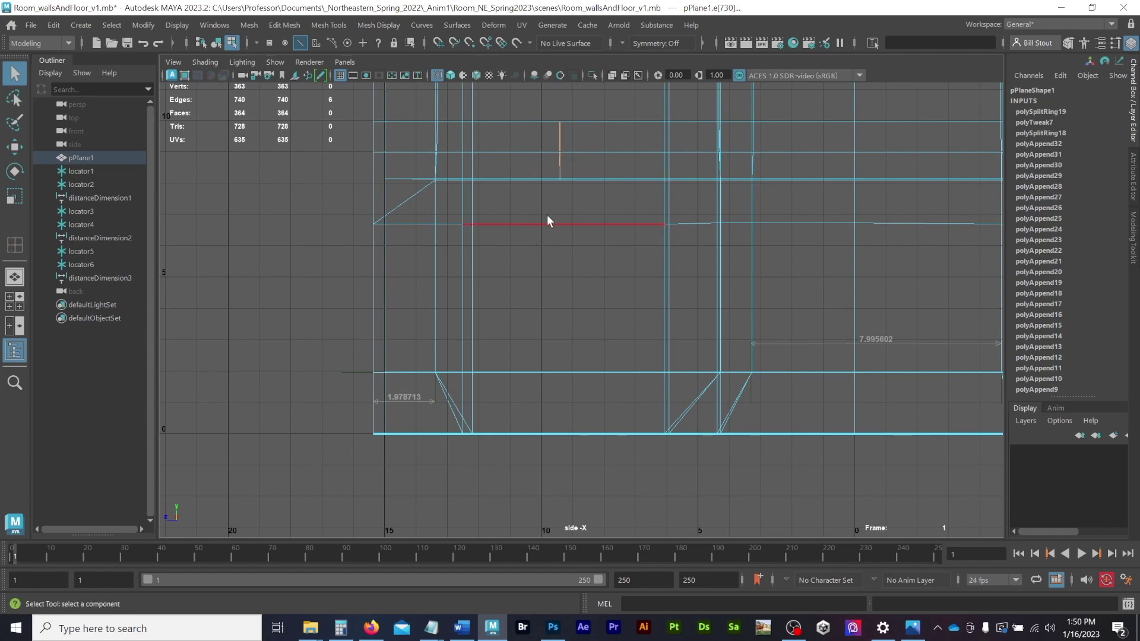
pyautogui.press('w')
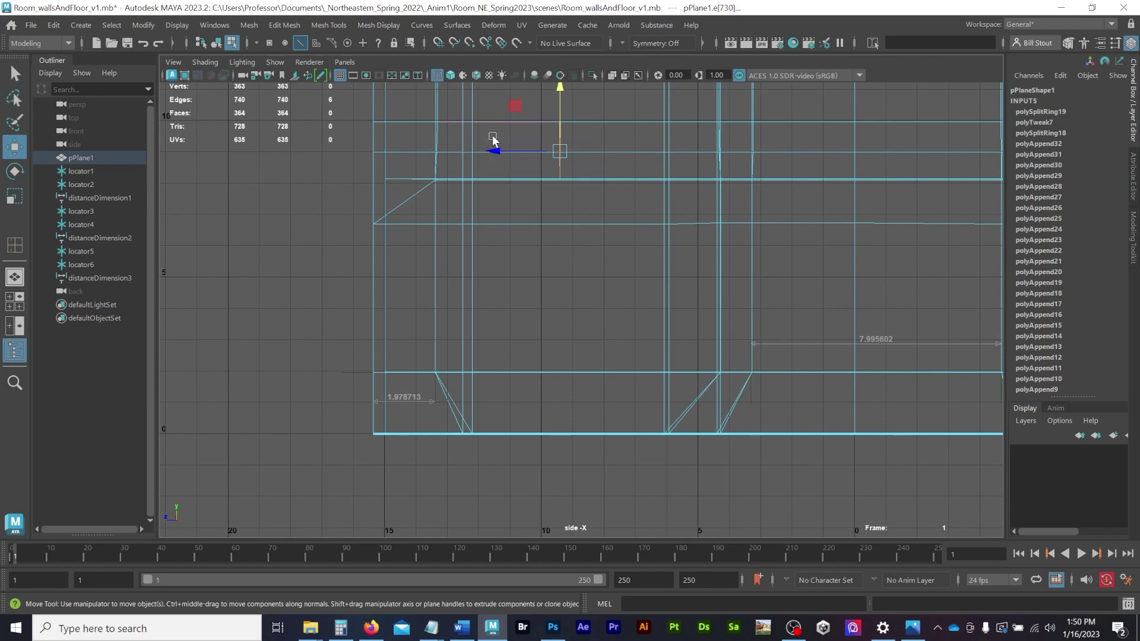
pyautogui.moveTo(488, 150); pyautogui.dragTo(501, 156)
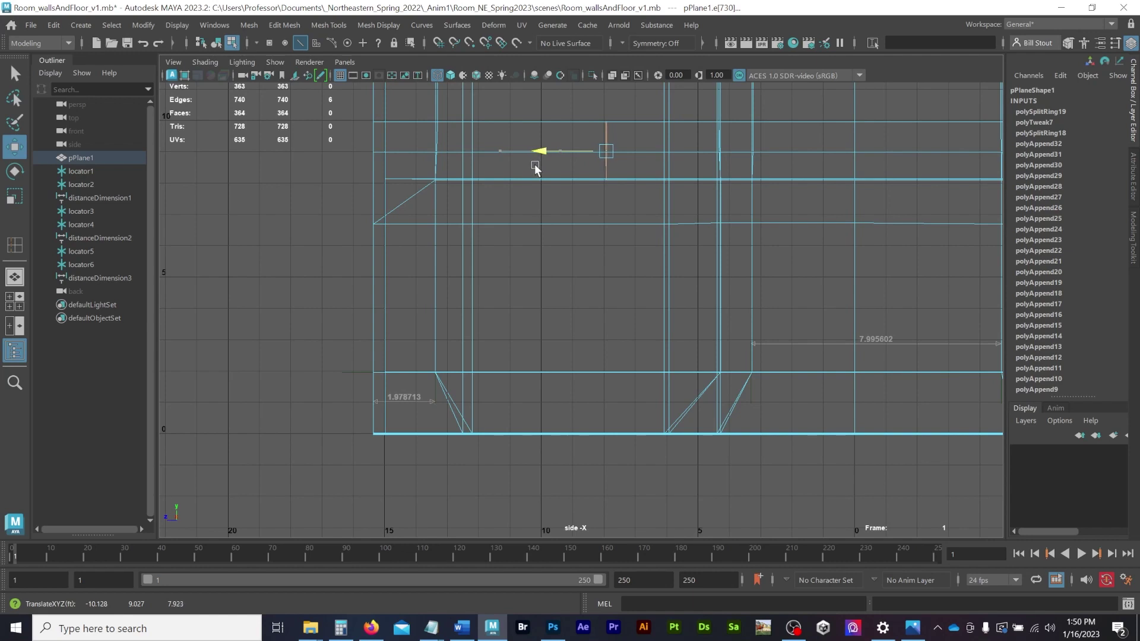
pyautogui.moveTo(534, 163)
pyautogui.mouseDown()
pyautogui.moveTo(568, 172)
pyautogui.moveTo(552, 166)
pyautogui.mouseUp()
# Delete the two stacked interior faces in the end wall's mid-height band, just beside the top of the doorway.
pyautogui.press('space')
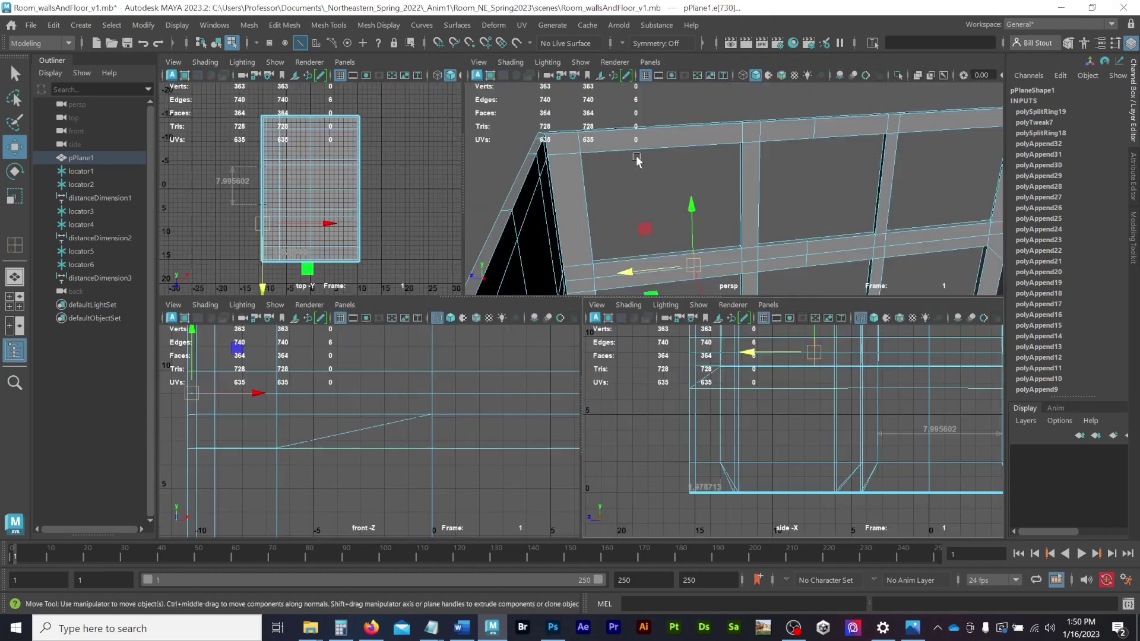
pyautogui.press('space')
pyautogui.keyDown('alt'); pyautogui.moveTo(568, 254); pyautogui.dragTo(637, 288); pyautogui.keyUp('alt')
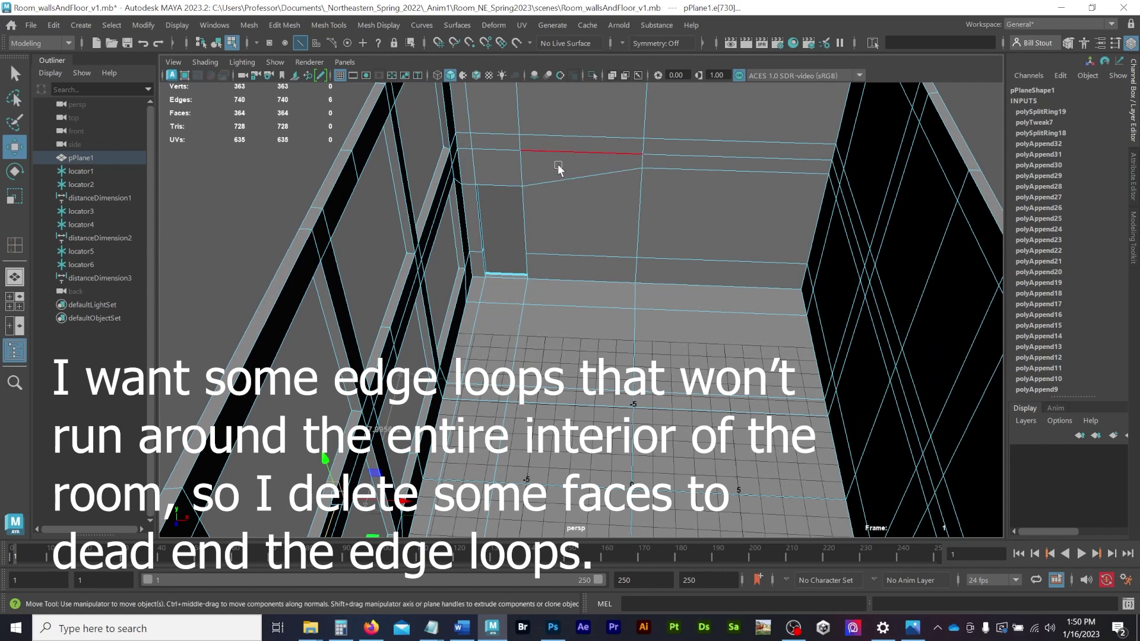
pyautogui.press('F11')
pyautogui.click(579, 153)
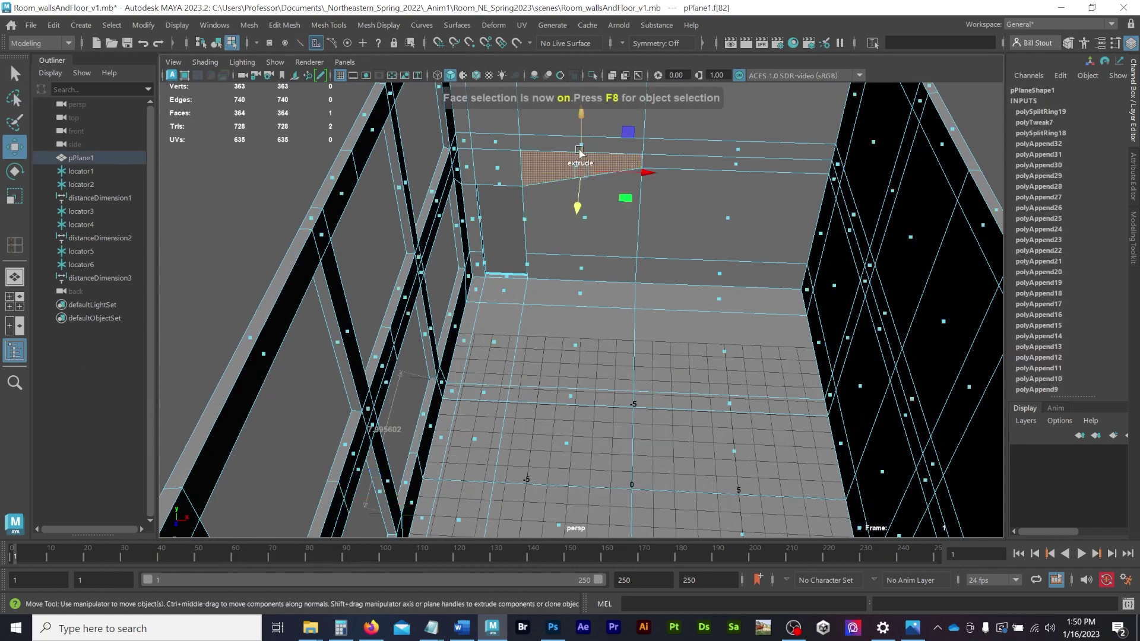
pyautogui.press('q')
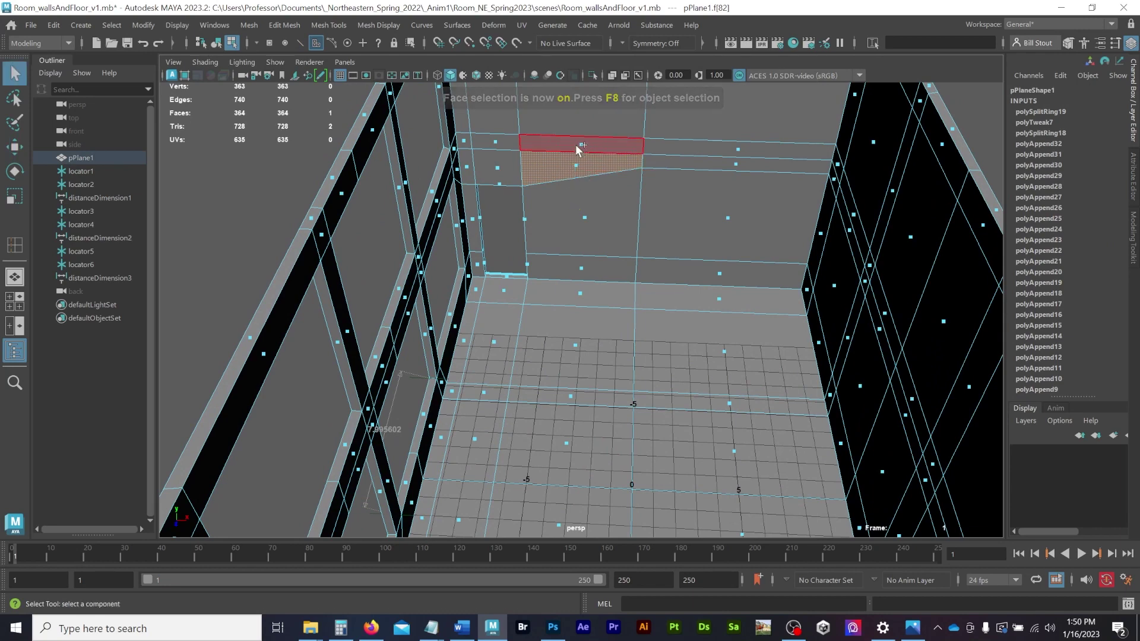
pyautogui.keyDown('shift'); pyautogui.click(576, 146); pyautogui.keyUp('shift')
pyautogui.press('Delete')
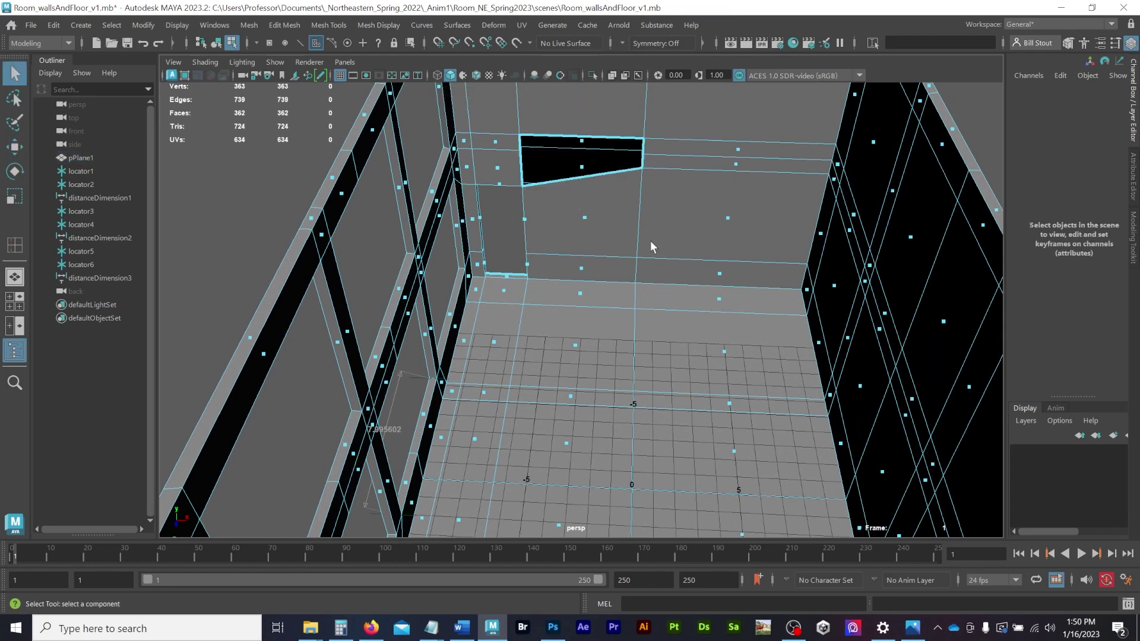
# Delete the two stacked interior faces between the new edge loop and the window pillar in the band between window rows.
pyautogui.keyDown('alt'); pyautogui.moveTo(658, 237); pyautogui.dragTo(542, 240); pyautogui.keyUp('alt')
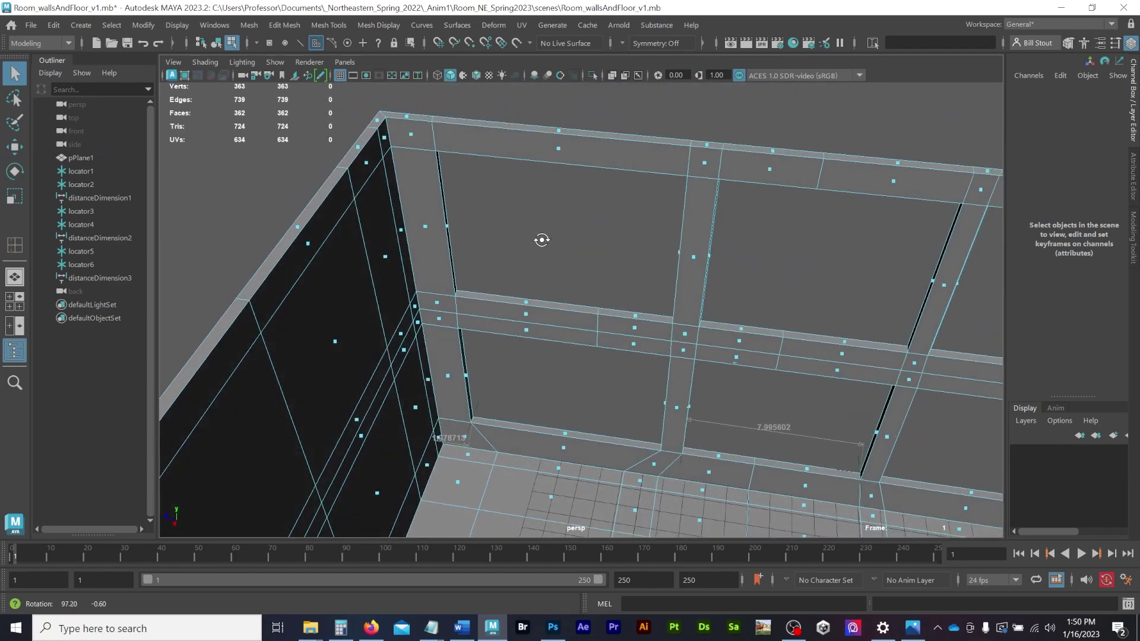
pyautogui.click(631, 342)
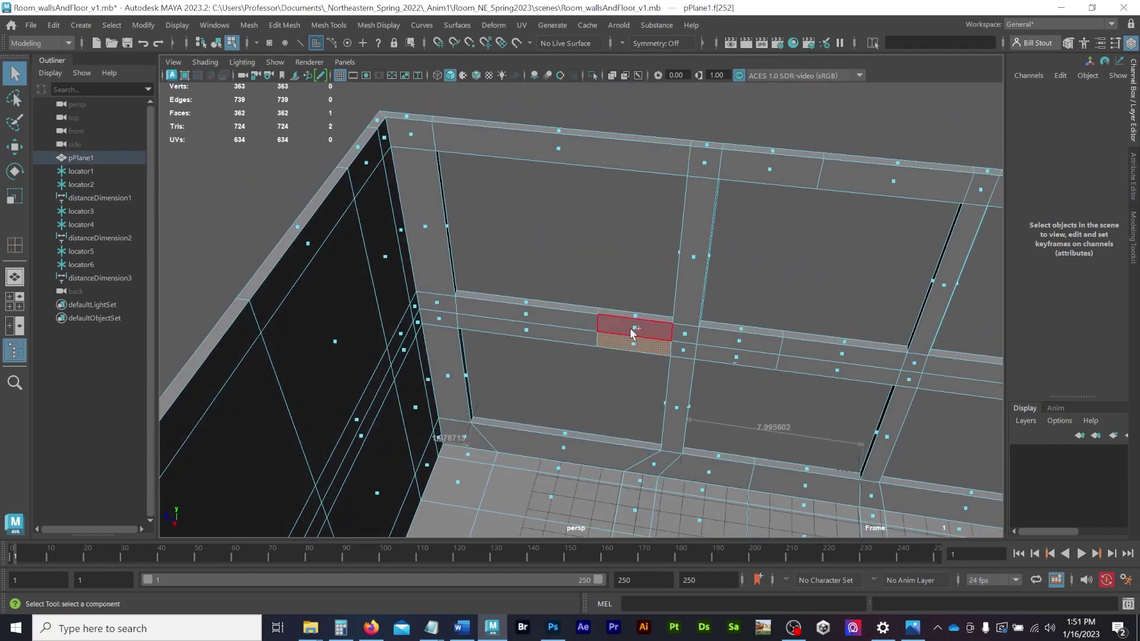
pyautogui.click(577, 363)
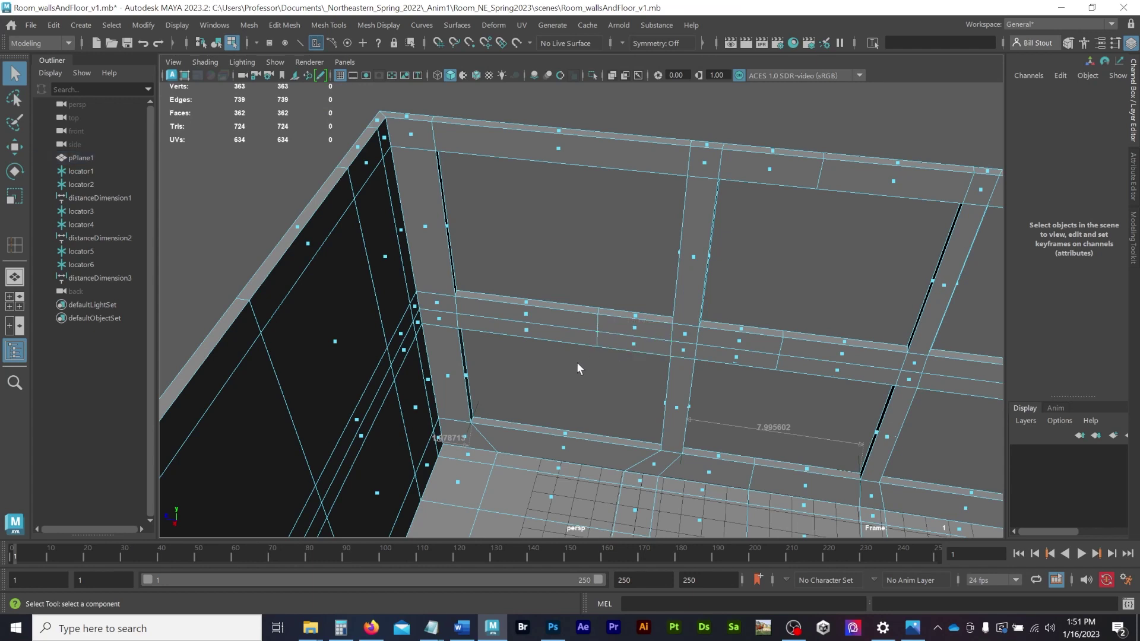
pyautogui.click(628, 326)
pyautogui.keyDown('shift'); pyautogui.click(630, 344); pyautogui.keyUp('shift')
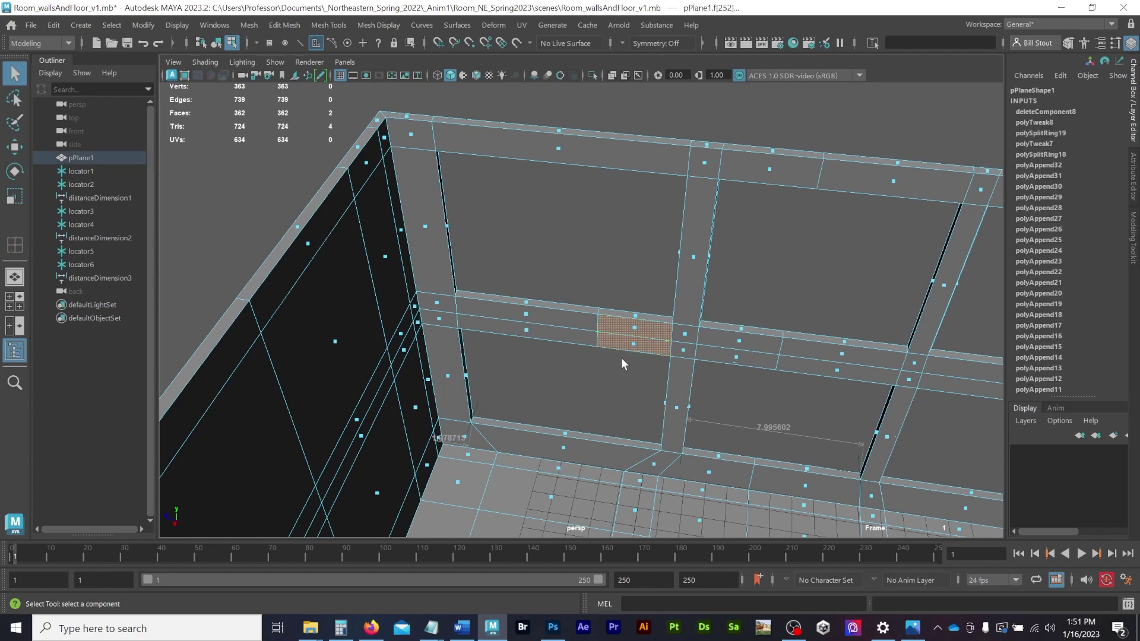
pyautogui.press('Delete')
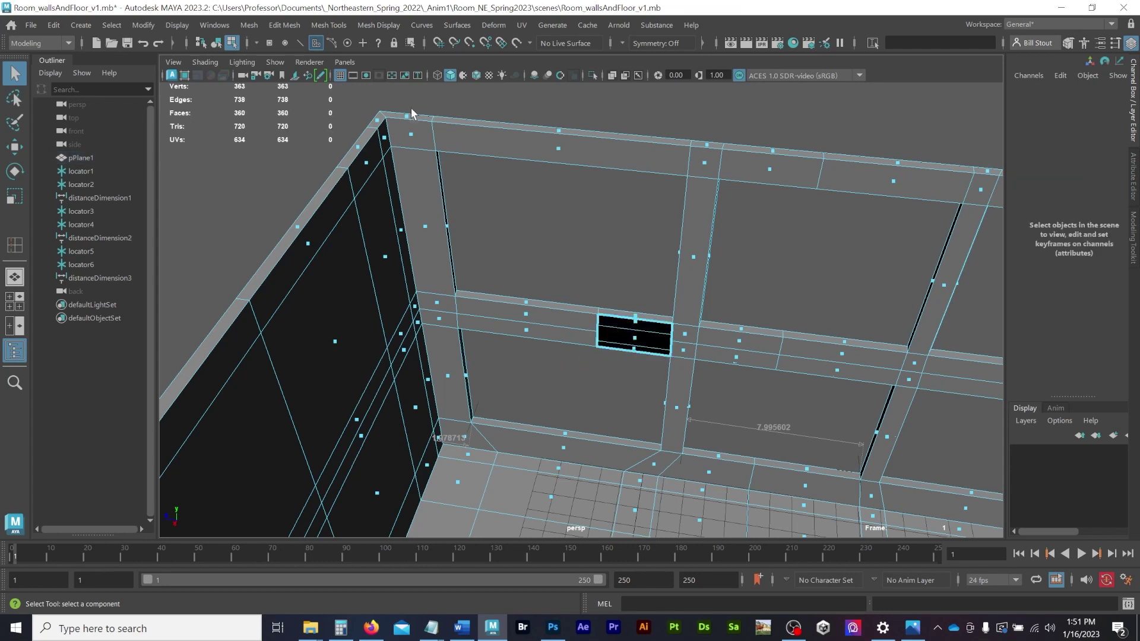
# Insert two horizontal edge loops in the wall band between the window rows, one below and one above its middle loop, for the loft's bottom and top.
pyautogui.click(328, 25)
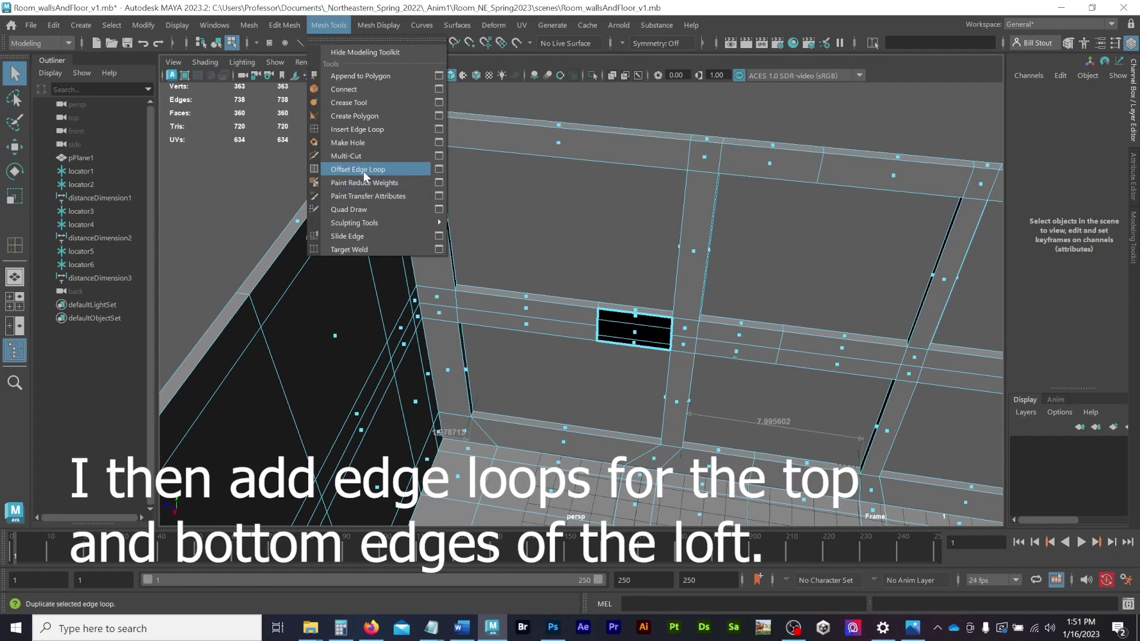
pyautogui.click(368, 132)
pyautogui.press('space')
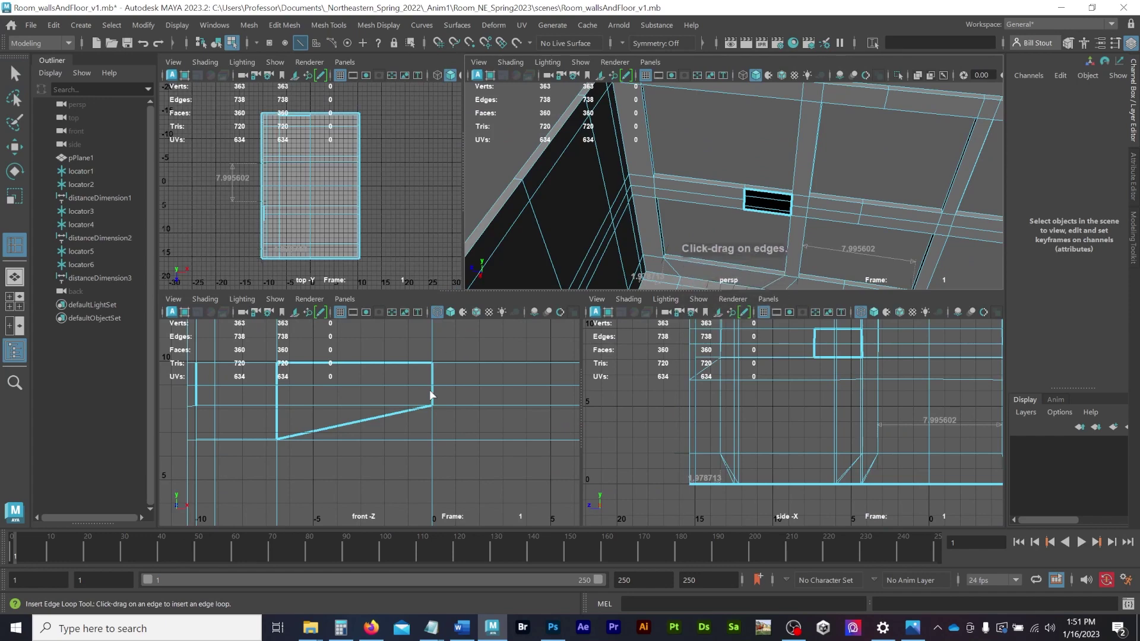
pyautogui.keyDown('alt'); pyautogui.moveTo(636, 218); pyautogui.dragTo(1012, 214, button='right'); pyautogui.keyUp('alt')
pyautogui.keyDown('alt'); pyautogui.moveTo(634, 199); pyautogui.dragTo(663, 185, button='middle'); pyautogui.keyUp('alt')
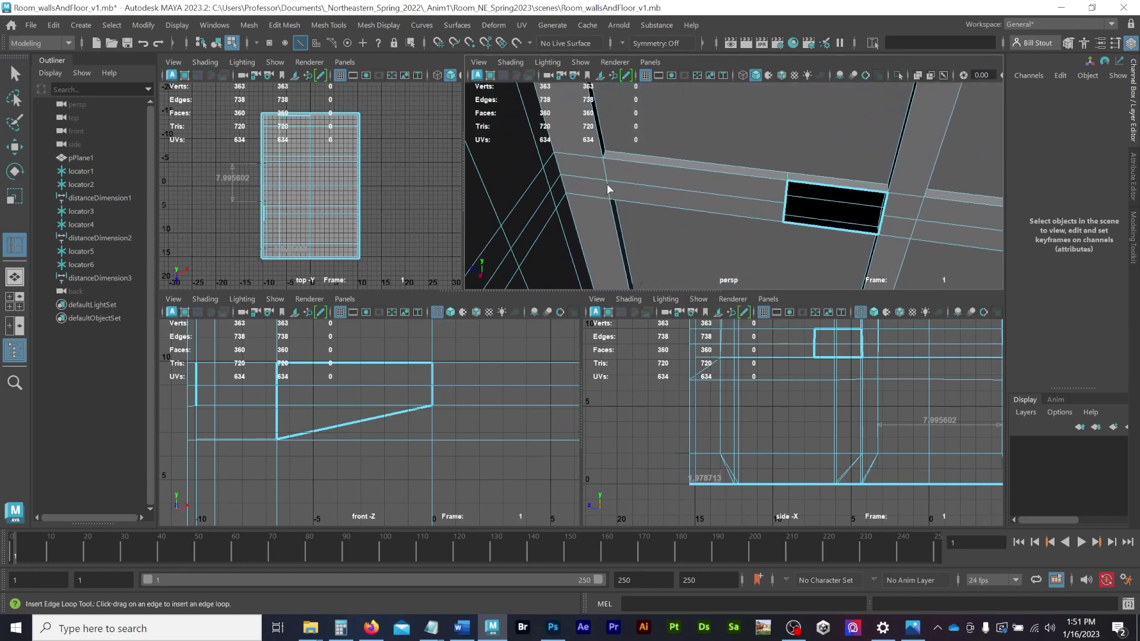
pyautogui.click(607, 184)
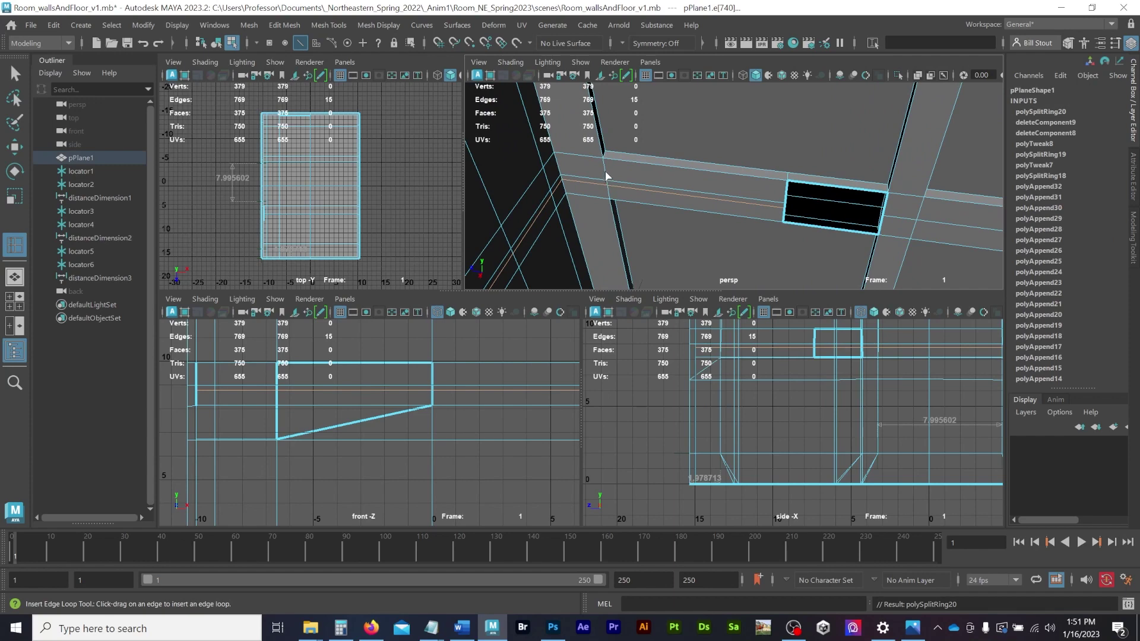
pyautogui.click(606, 177)
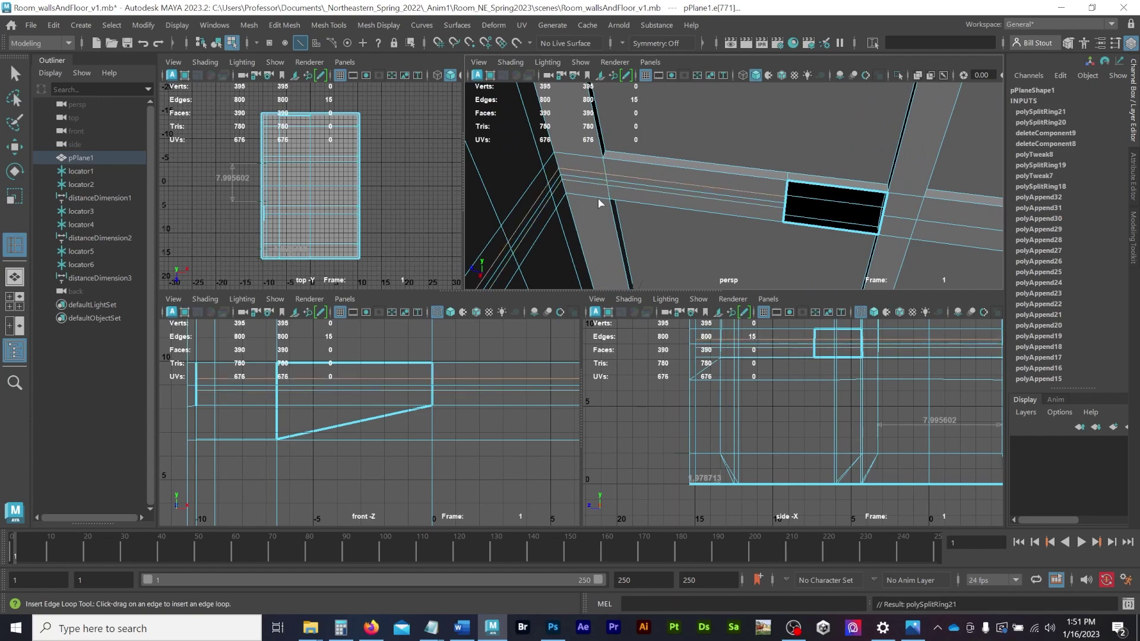
# Select and delete the ring of wall faces between the middle loop and the upper new loop, around the corner up to the window-side opening.
pyautogui.press('w')
pyautogui.keyDown('alt'); pyautogui.moveTo(590, 209); pyautogui.dragTo(622, 236); pyautogui.keyUp('alt')
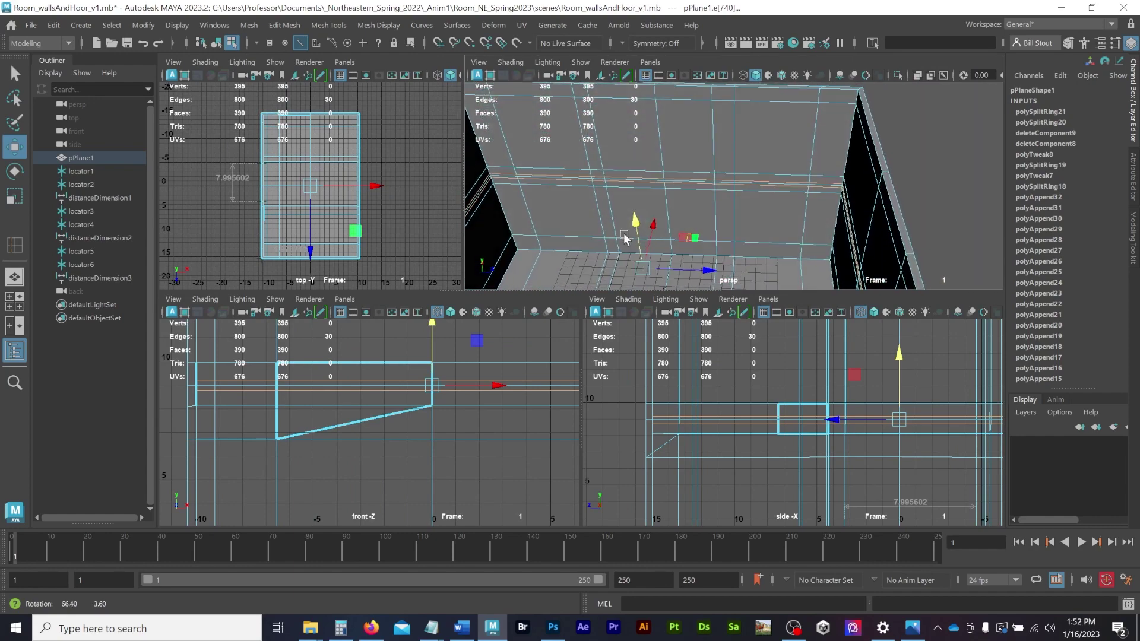
pyautogui.keyDown('alt'); pyautogui.moveTo(622, 236); pyautogui.dragTo(544, 190, button='right'); pyautogui.keyUp('alt')
pyautogui.moveTo(544, 190)
pyautogui.keyDown('alt'); pyautogui.mouseDown()
pyautogui.moveTo(715, 183)
pyautogui.moveTo(542, 214)
pyautogui.moveTo(550, 191)
pyautogui.mouseUp(); pyautogui.keyUp('alt')
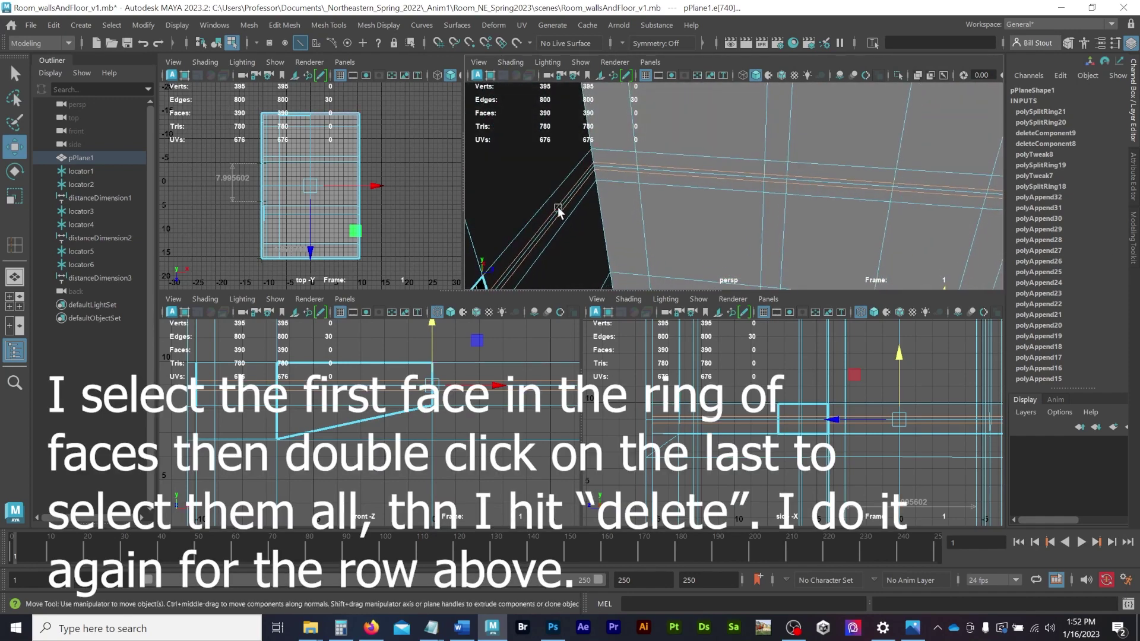
pyautogui.press('F11')
pyautogui.click(551, 220)
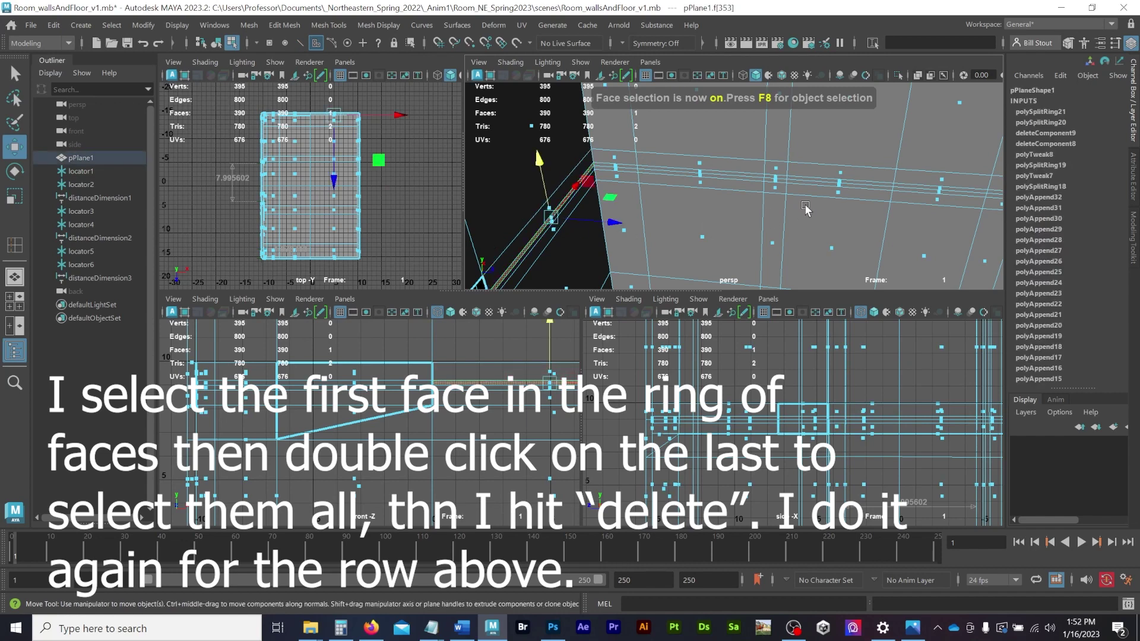
pyautogui.keyDown('alt'); pyautogui.moveTo(551, 220); pyautogui.dragTo(746, 203); pyautogui.keyUp('alt')
pyautogui.keyDown('alt'); pyautogui.moveTo(751, 202); pyautogui.dragTo(824, 204); pyautogui.keyUp('alt')
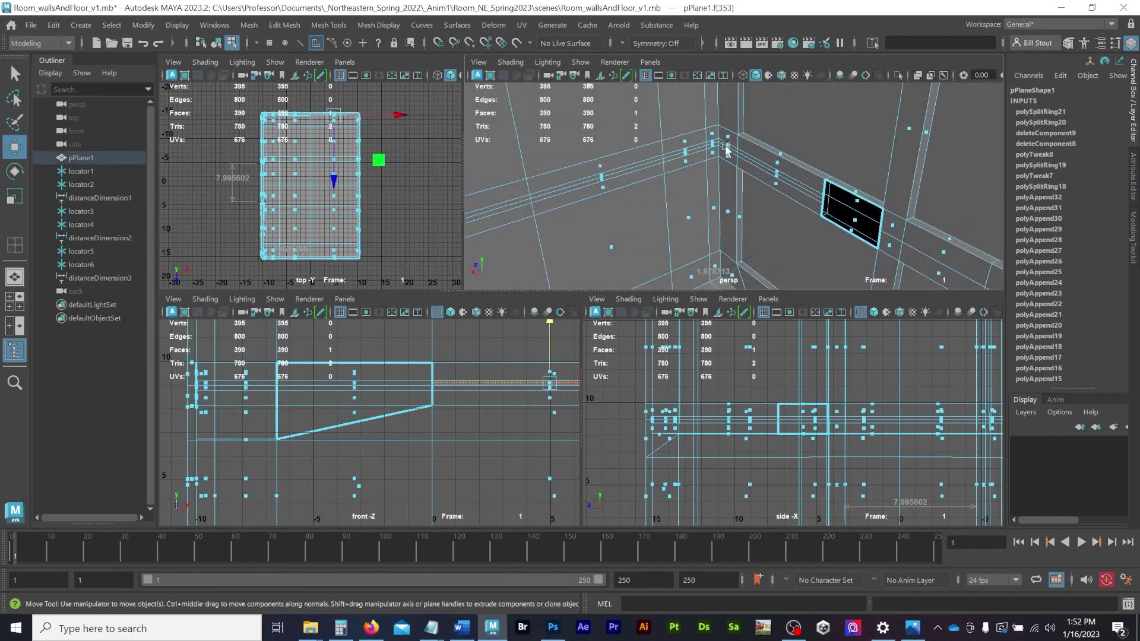
pyautogui.keyDown('shift'); pyautogui.doubleClick(775, 175); pyautogui.keyUp('shift')
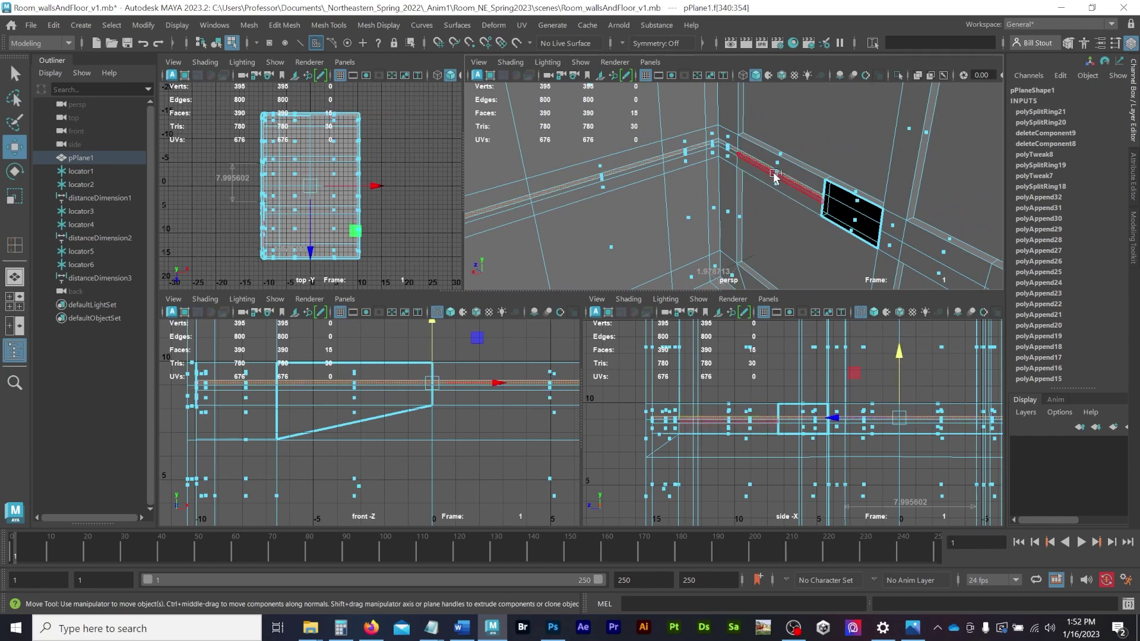
pyautogui.press('Delete')
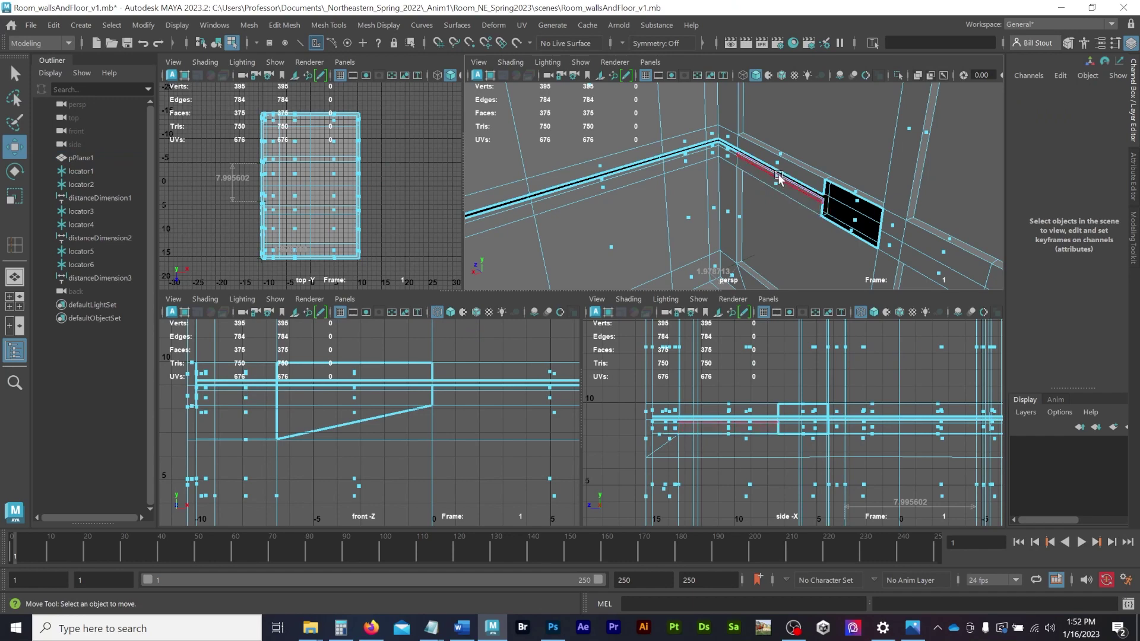
# Delete the ring of wall faces directly below the new gap, between the middle loop and the lower new loop.
pyautogui.click(779, 177)
pyautogui.keyDown('alt'); pyautogui.moveTo(740, 207); pyautogui.dragTo(532, 200); pyautogui.keyUp('alt')
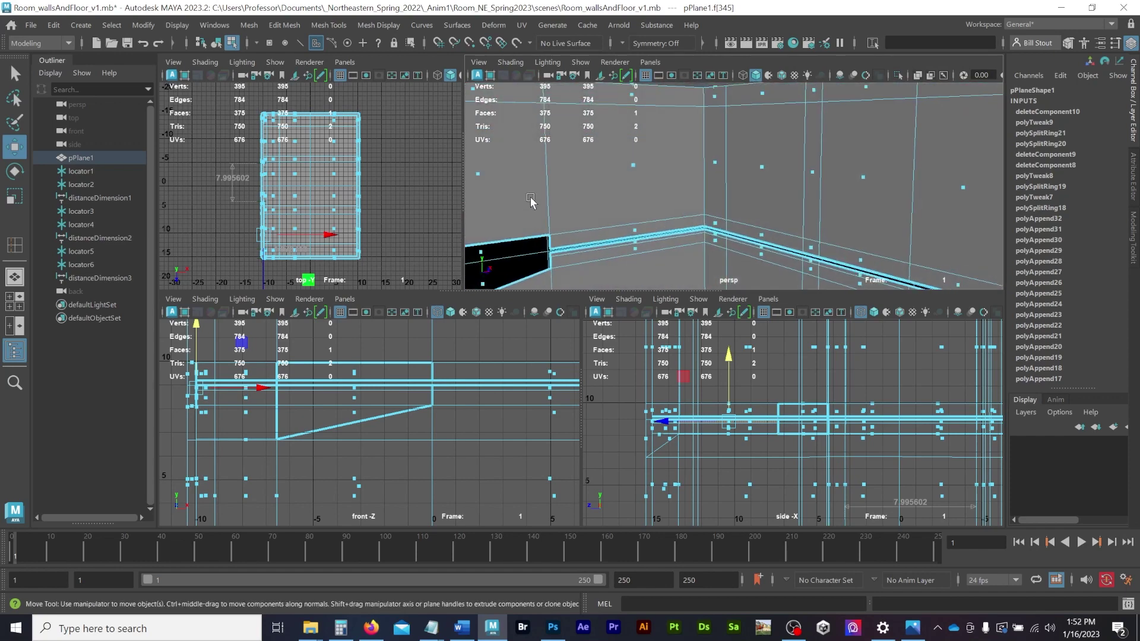
pyautogui.doubleClick(634, 243)
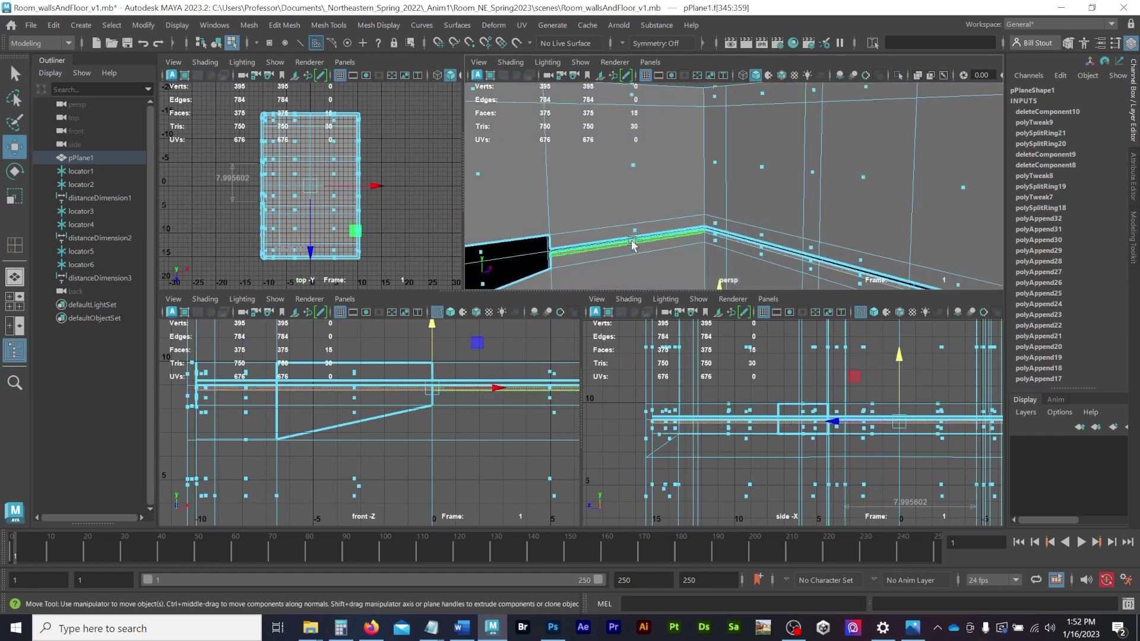
pyautogui.press('Delete')
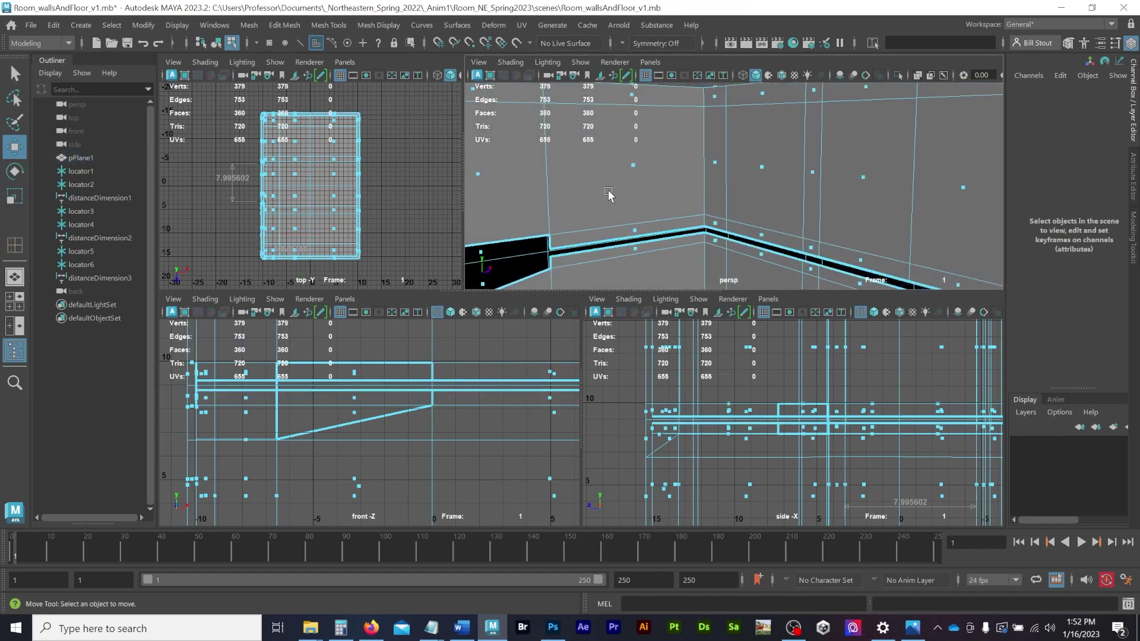
# Bridge the gap's two facing lower border edges on the opposite end walls, beside the long windowless wall, using a linear path with 7 divisions.
pyautogui.press('space')
pyautogui.keyDown('alt'); pyautogui.moveTo(534, 216); pyautogui.dragTo(490, 236); pyautogui.keyUp('alt')
pyautogui.scroll(3, 490, 237)
pyautogui.keyDown('alt'); pyautogui.moveTo(490, 236); pyautogui.dragTo(512, 247, button='middle'); pyautogui.keyUp('alt')
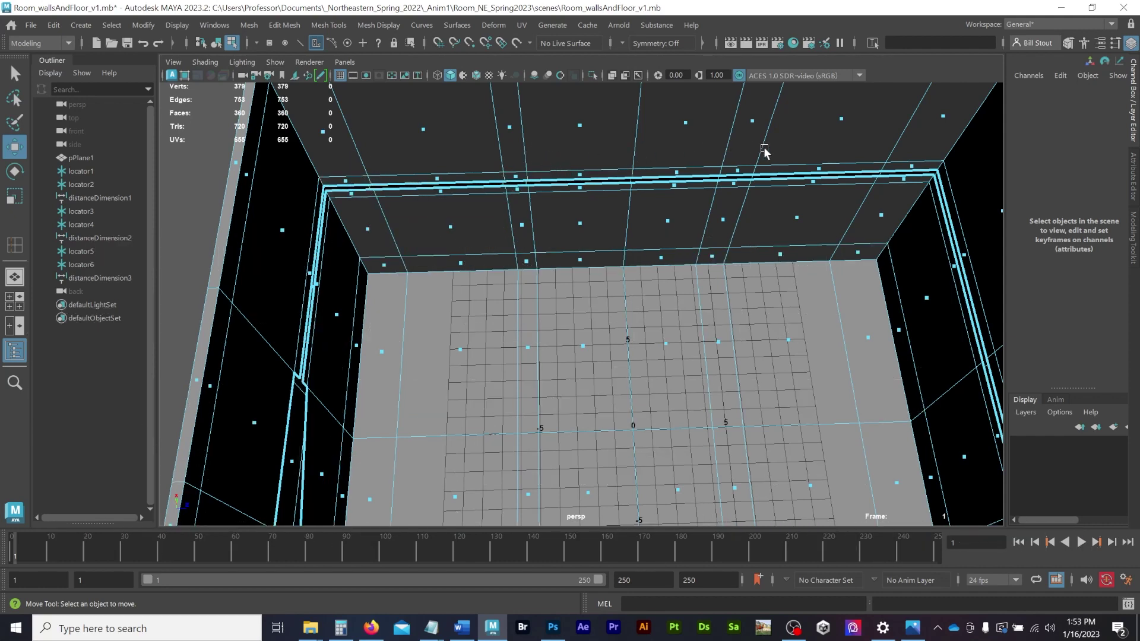
pyautogui.click(889, 152)
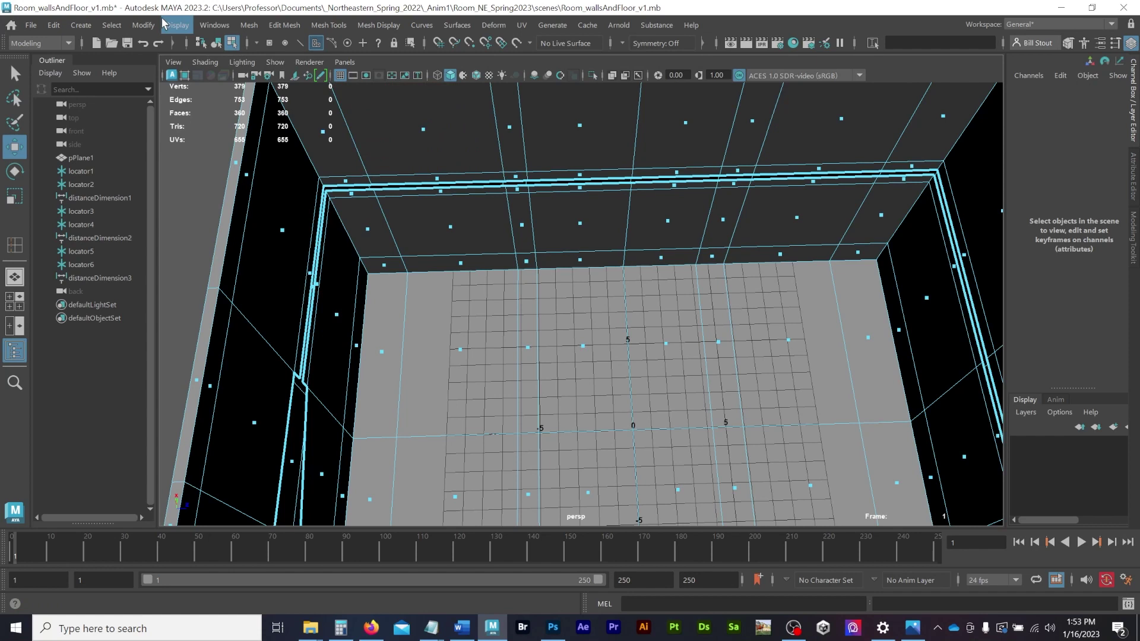
pyautogui.click(288, 294)
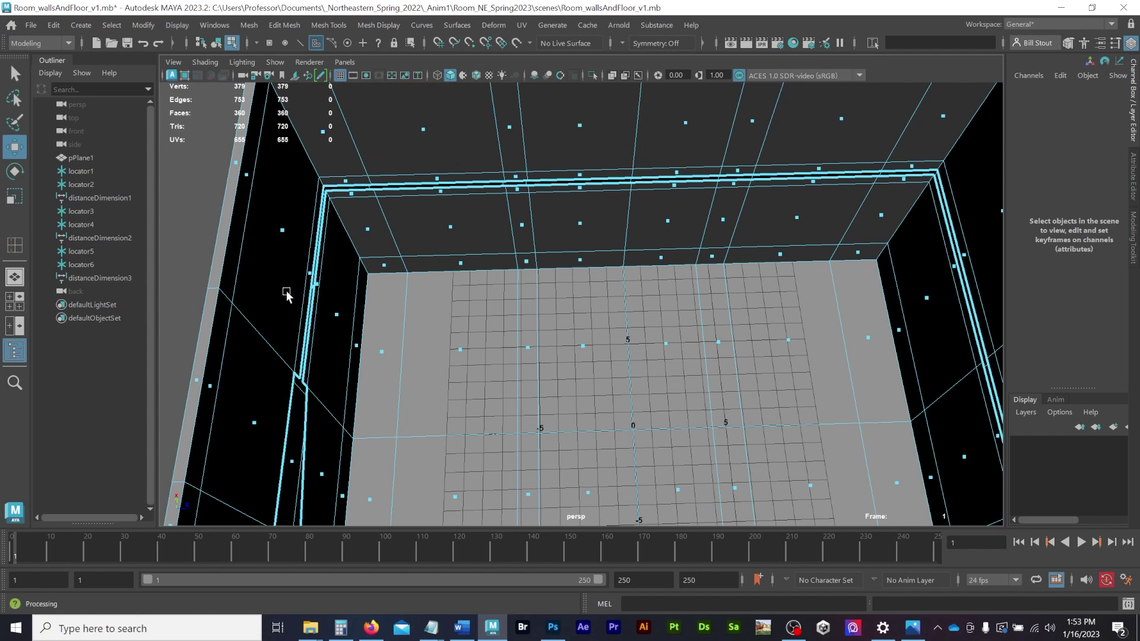
pyautogui.press('F10')
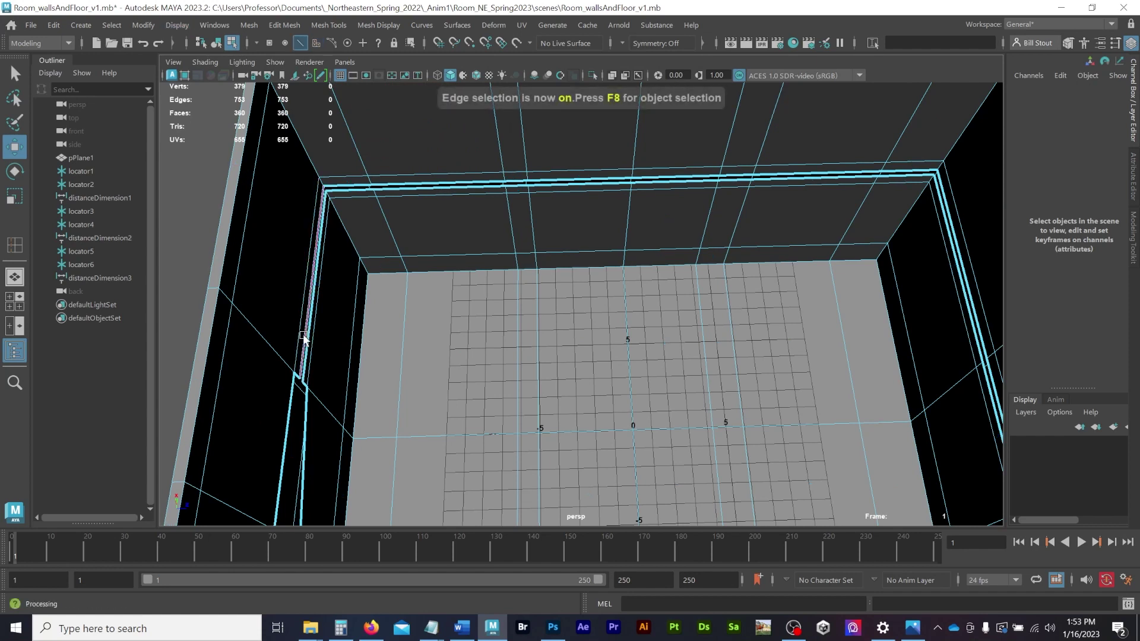
pyautogui.click(303, 340)
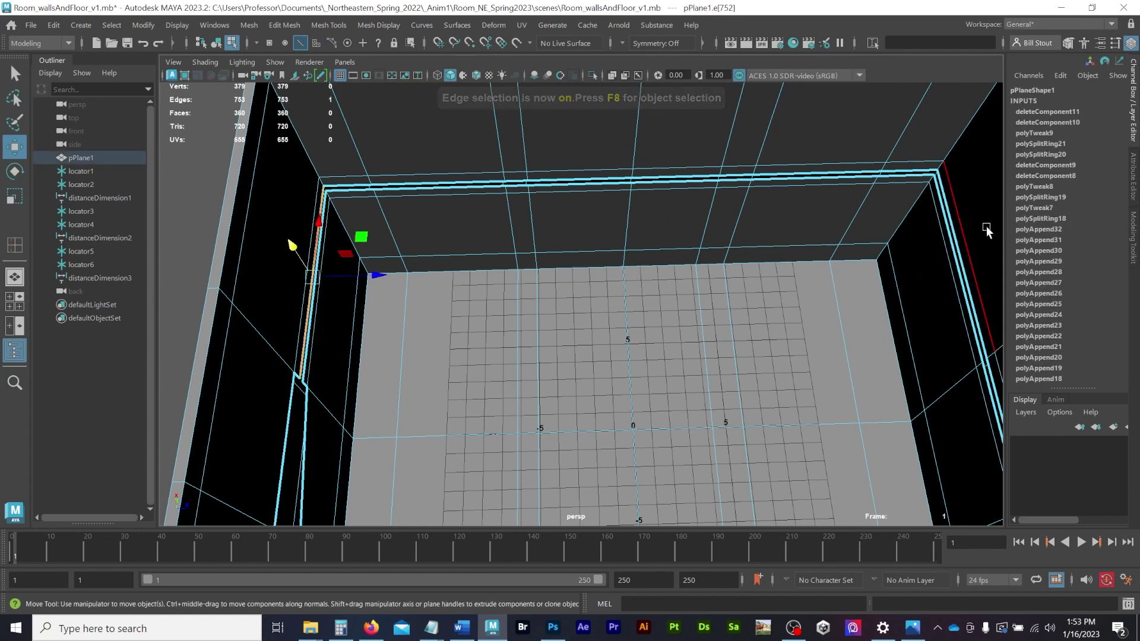
pyautogui.click(962, 246)
pyautogui.keyDown('shift'); pyautogui.click(319, 295); pyautogui.keyUp('shift')
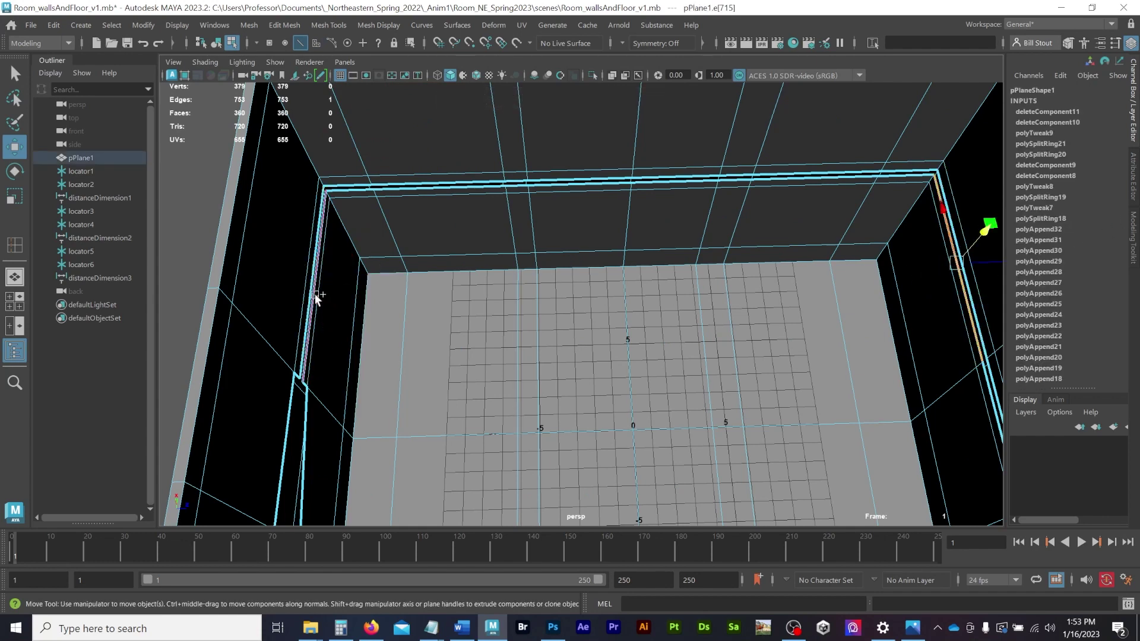
pyautogui.click(275, 26)
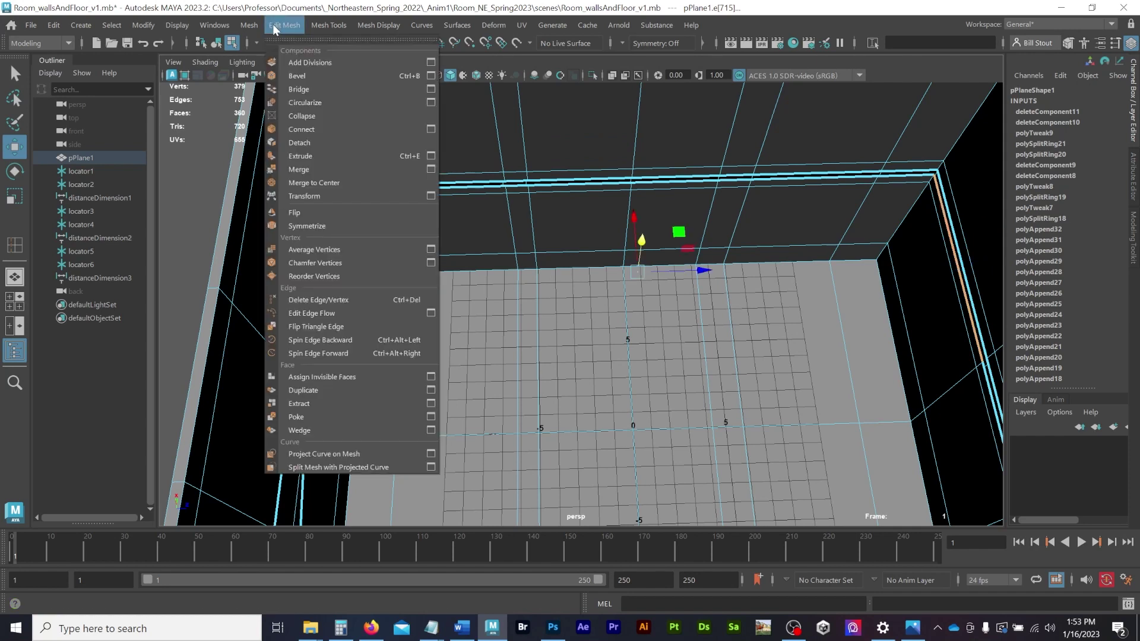
pyautogui.click(431, 88)
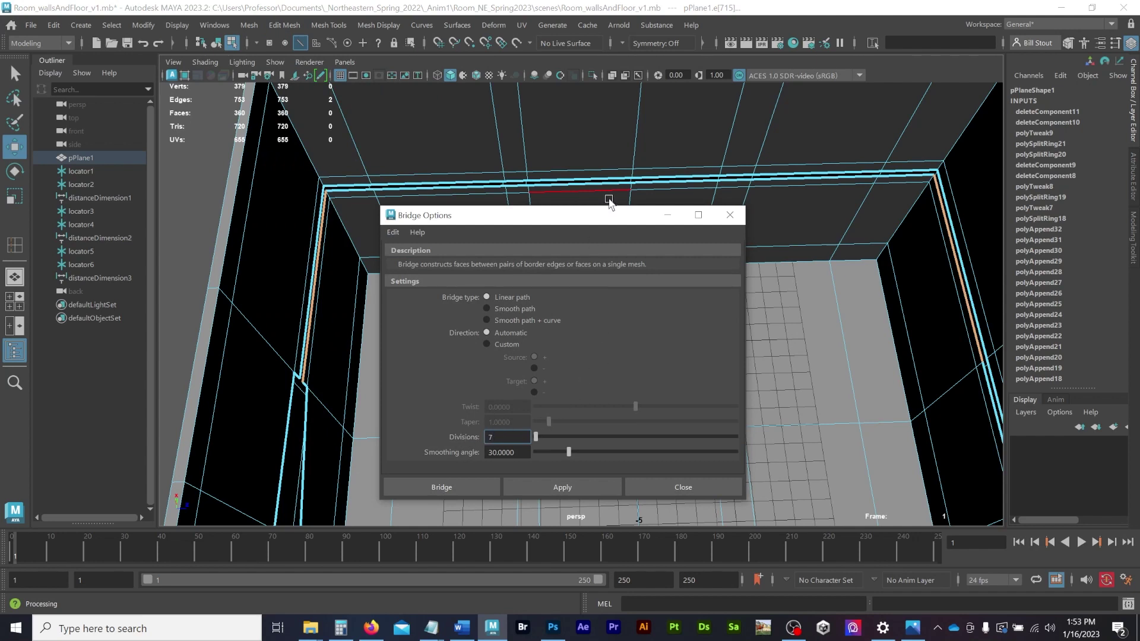
pyautogui.moveTo(598, 215); pyautogui.dragTo(584, 92)
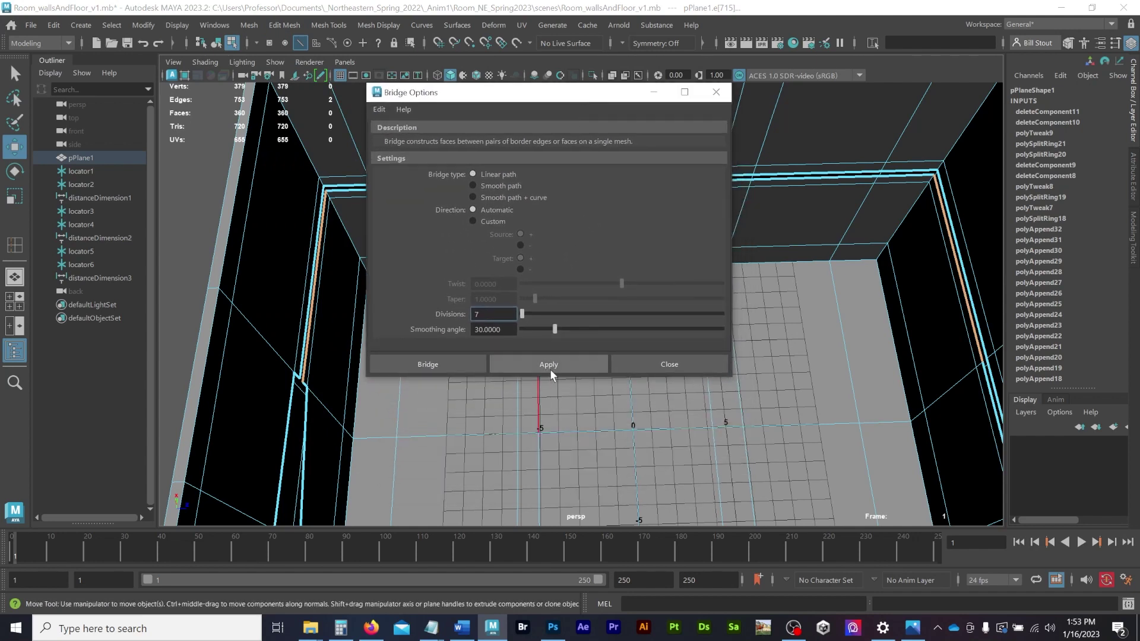
pyautogui.click(551, 364)
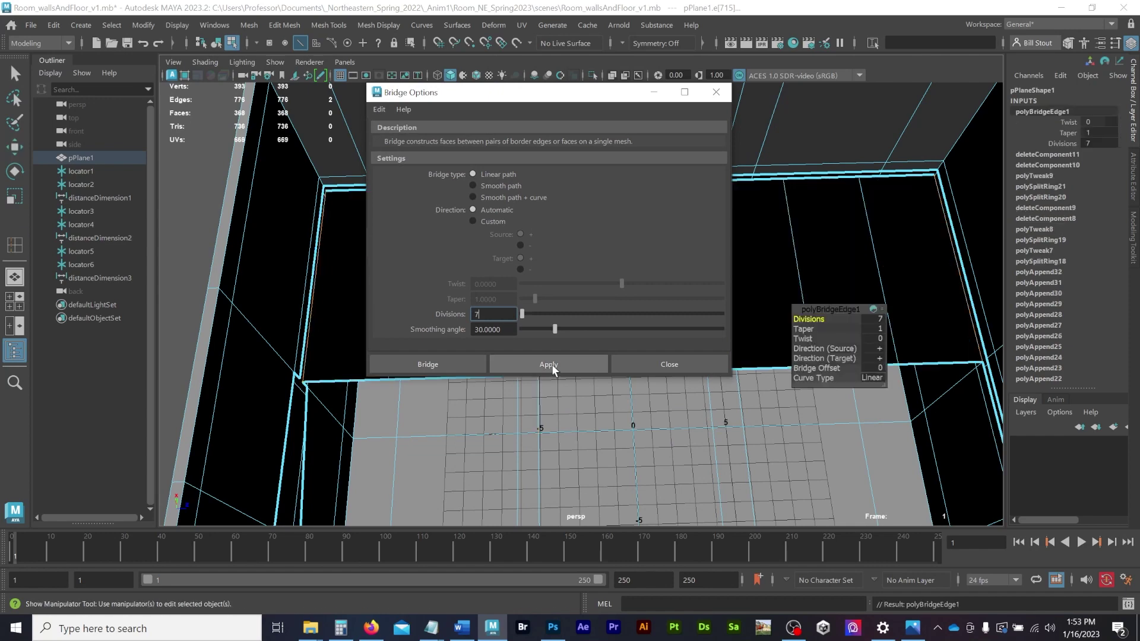
pyautogui.click(717, 94)
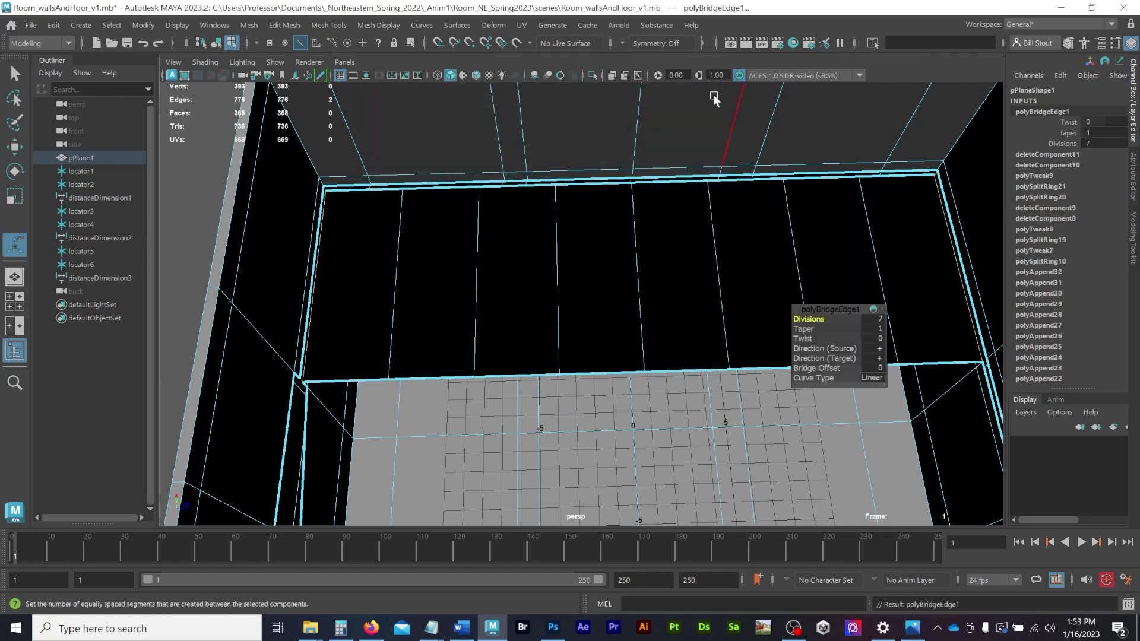
# Move the bridge's three division edges in its negative-Z half to line up with the wall's edge loops, the outermost about -12.65 ft and innermost about -5.1 ft.
pyautogui.click(394, 307)
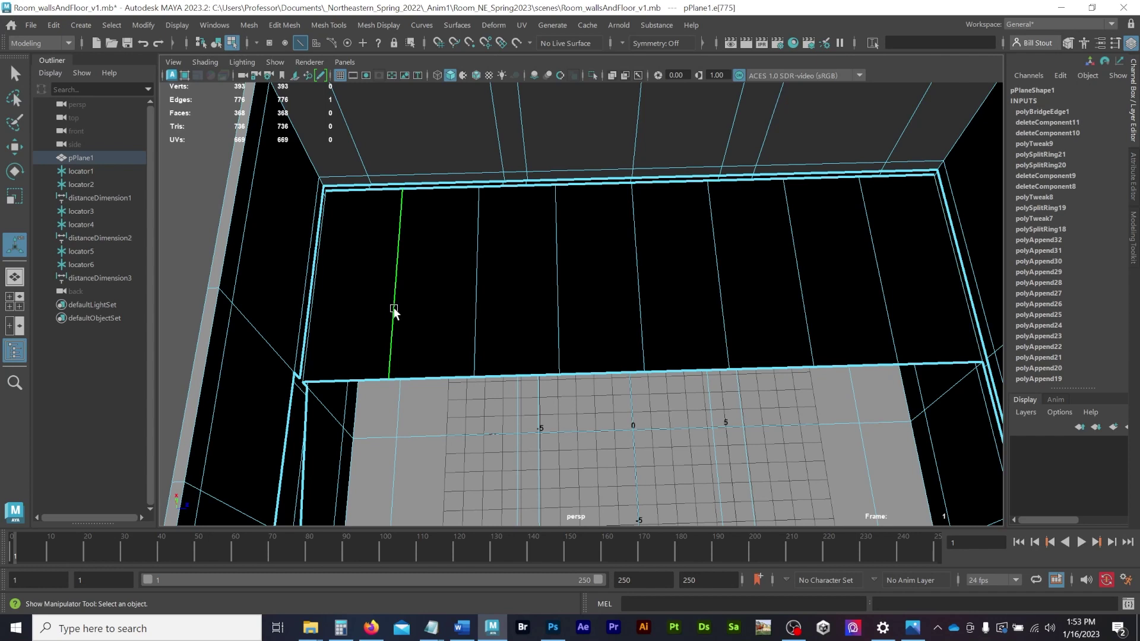
pyautogui.press('w')
pyautogui.moveTo(474, 277); pyautogui.dragTo(442, 279)
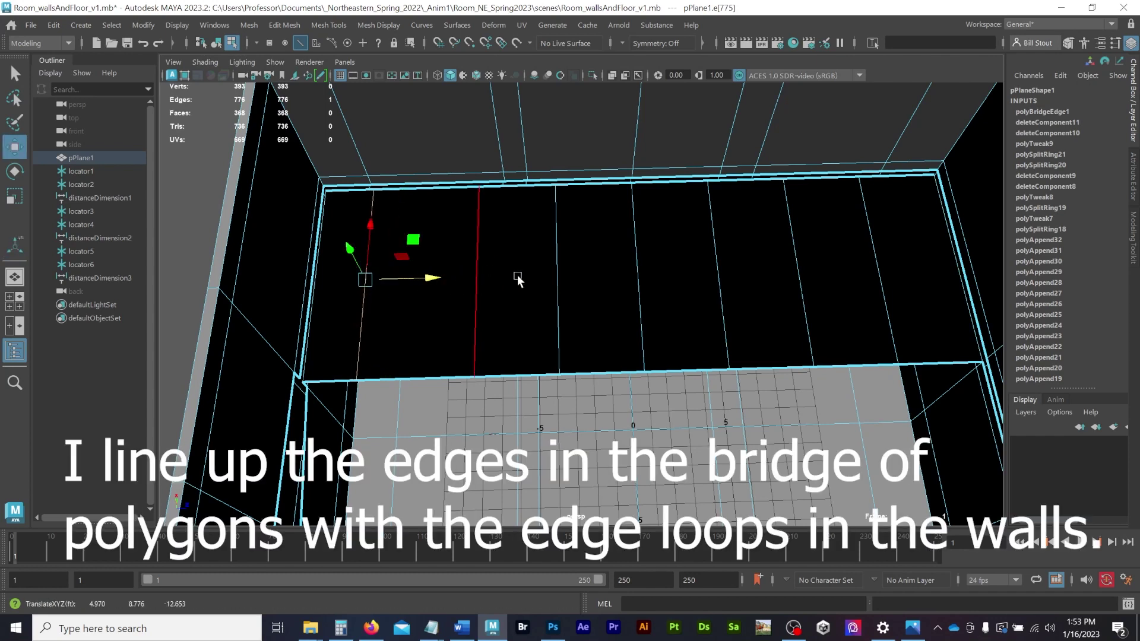
pyautogui.click(475, 249)
pyautogui.moveTo(549, 276); pyautogui.dragTo(567, 279)
pyautogui.click(555, 305)
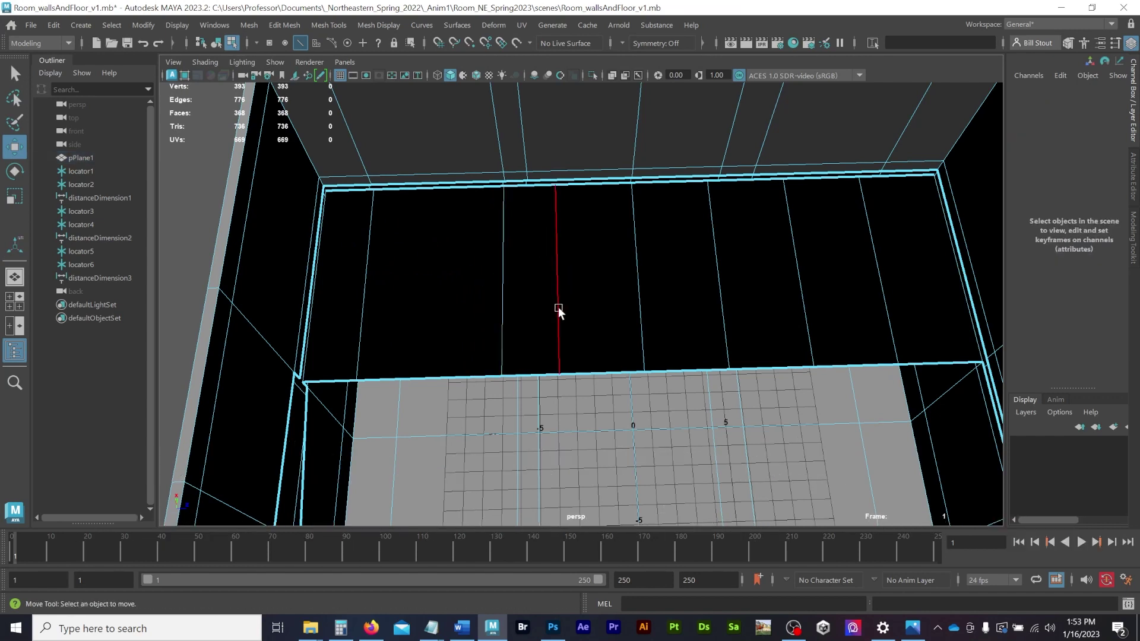
pyautogui.click(562, 283)
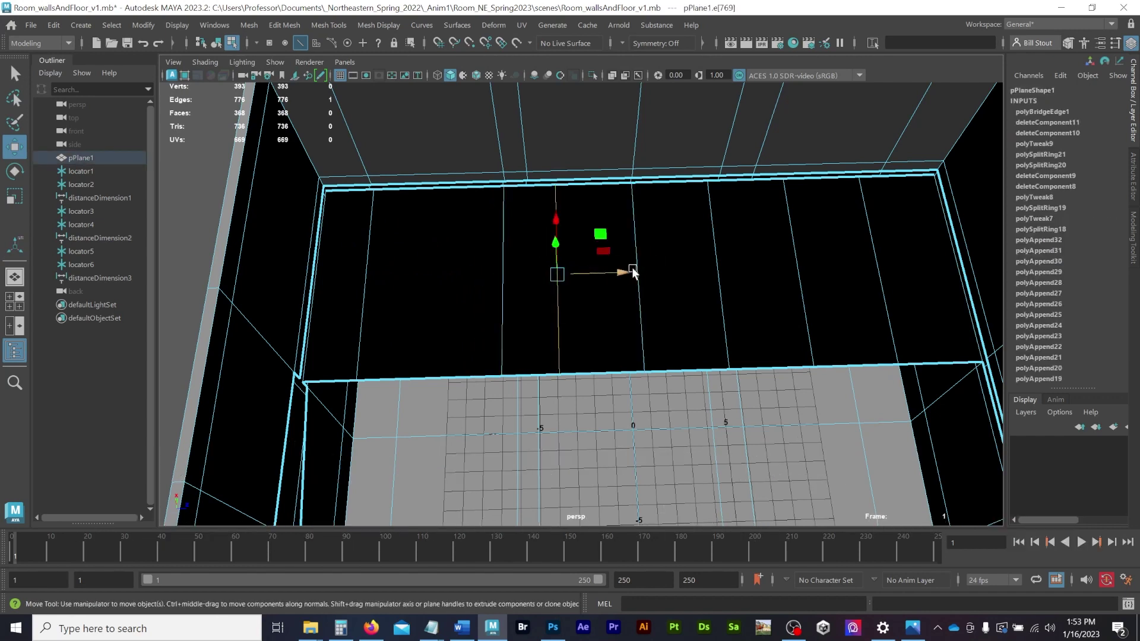
pyautogui.moveTo(628, 270); pyautogui.dragTo(600, 273)
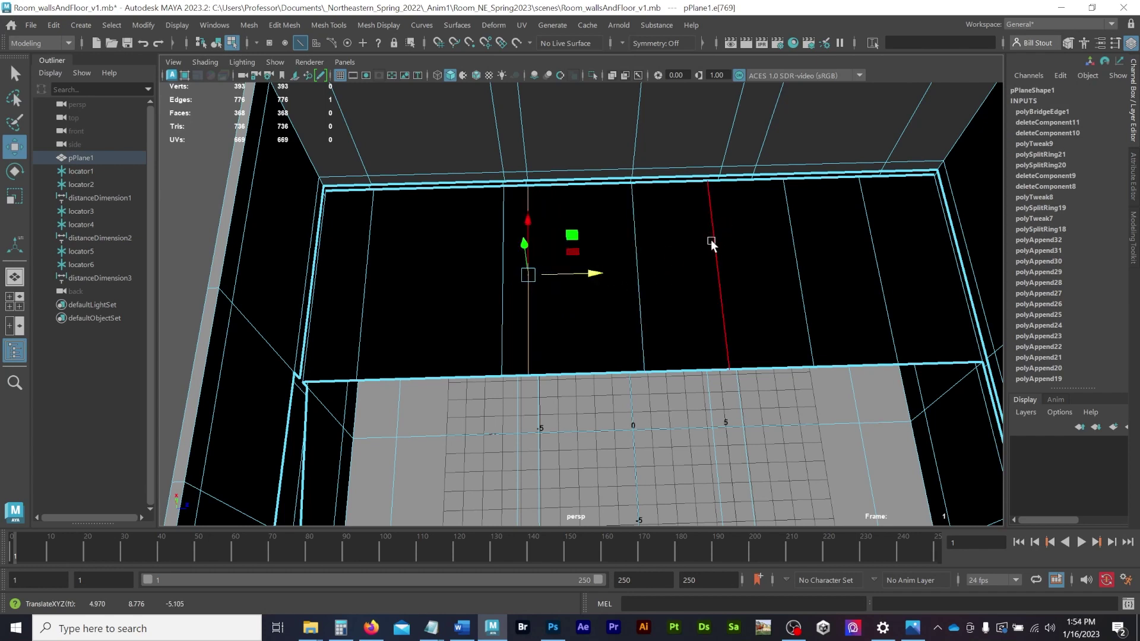
# Move the three division edges in the bridge's positive-Z half along Z to line up with the wall's vertical edge loops.
pyautogui.click(712, 241)
pyautogui.moveTo(778, 267); pyautogui.dragTo(827, 279)
pyautogui.click(803, 299)
pyautogui.click(885, 299)
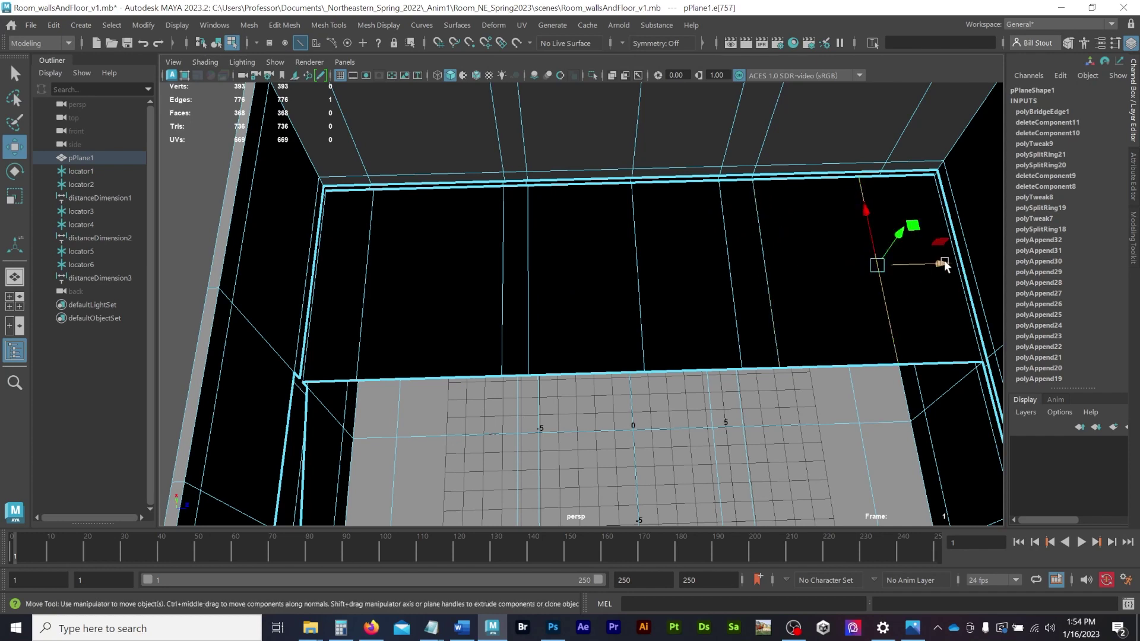
pyautogui.moveTo(941, 266); pyautogui.dragTo(963, 266)
# Merge the lower bridge's vertices along the long wall with the wall's matching vertices, using a threshold of 1.
pyautogui.keyDown('alt'); pyautogui.moveTo(698, 318); pyautogui.dragTo(654, 303); pyautogui.keyUp('alt')
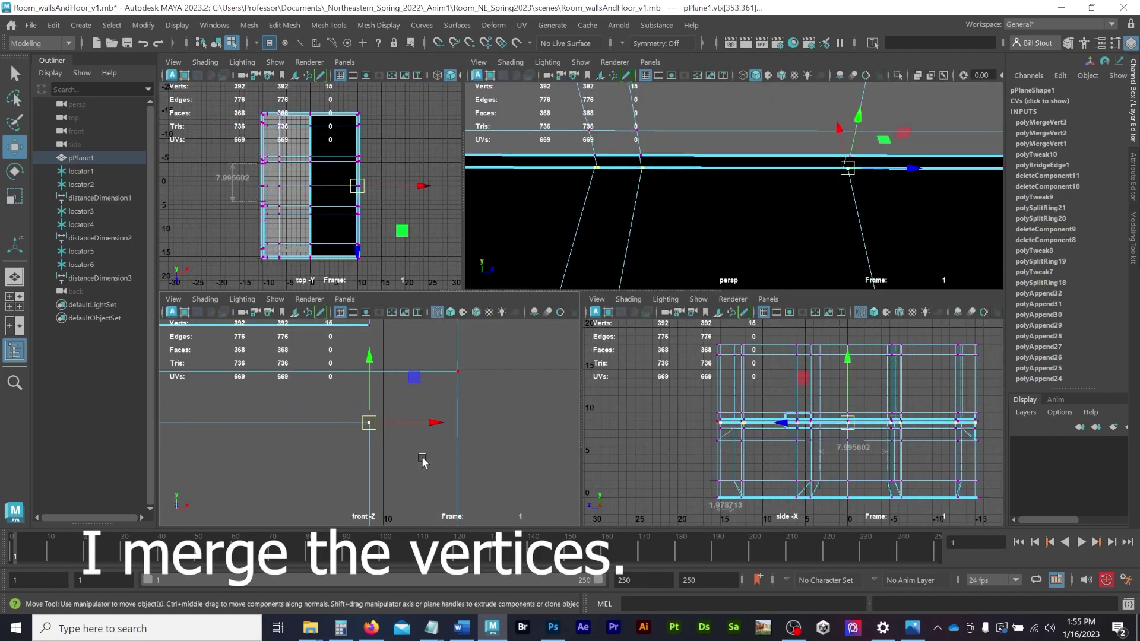
pyautogui.click(269, 25)
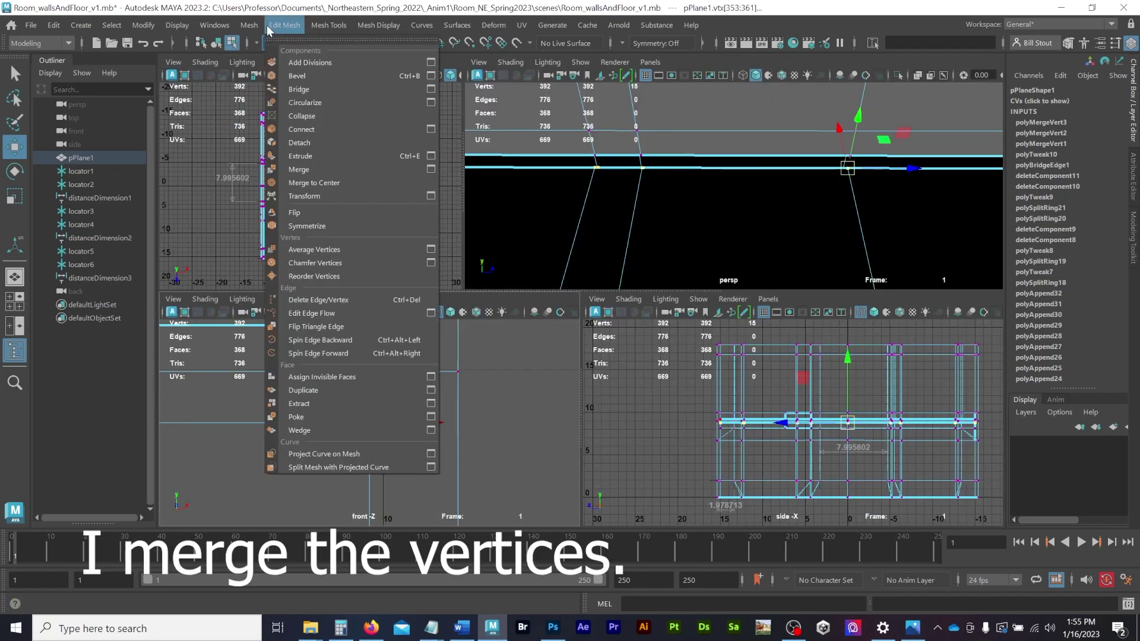
pyautogui.moveTo(552, 25)
pyautogui.click(951, 10)
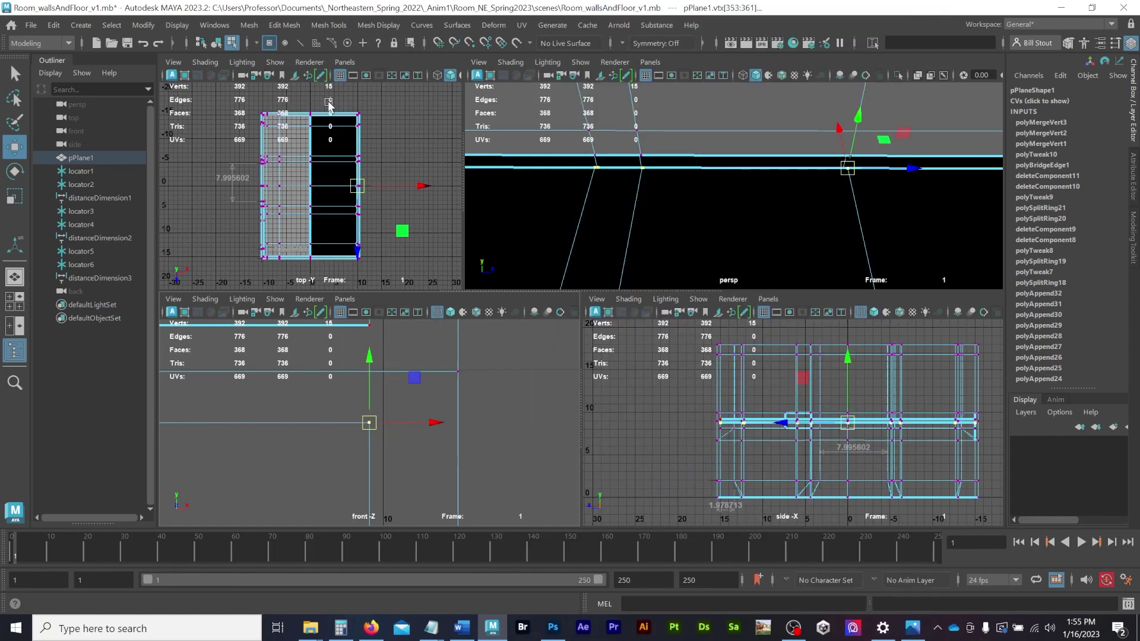
pyautogui.click(294, 24)
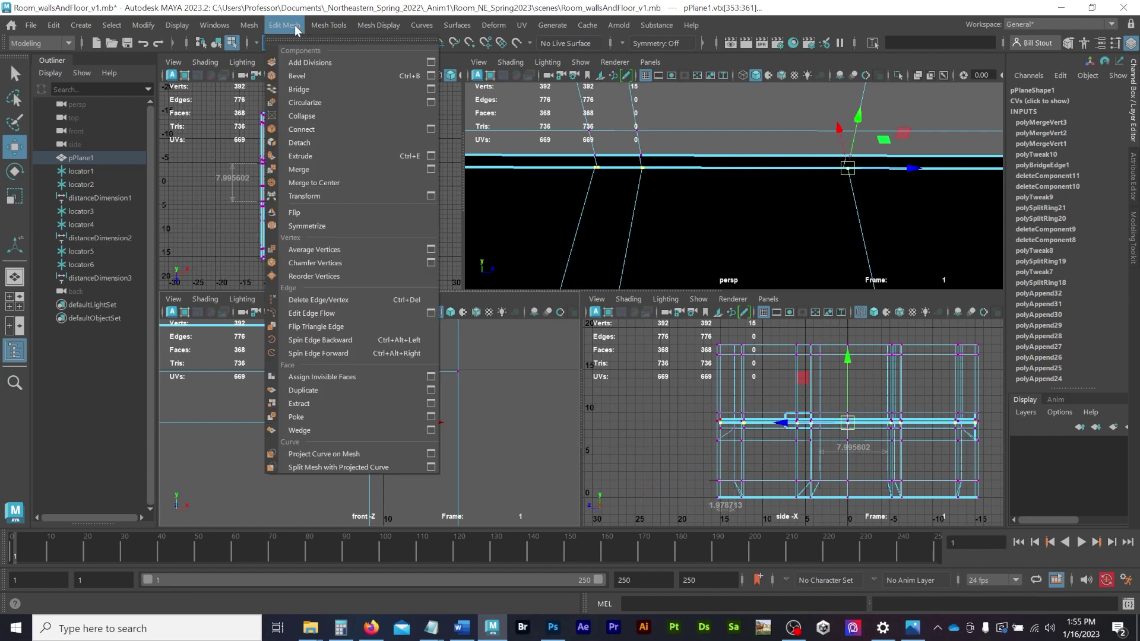
pyautogui.click(431, 170)
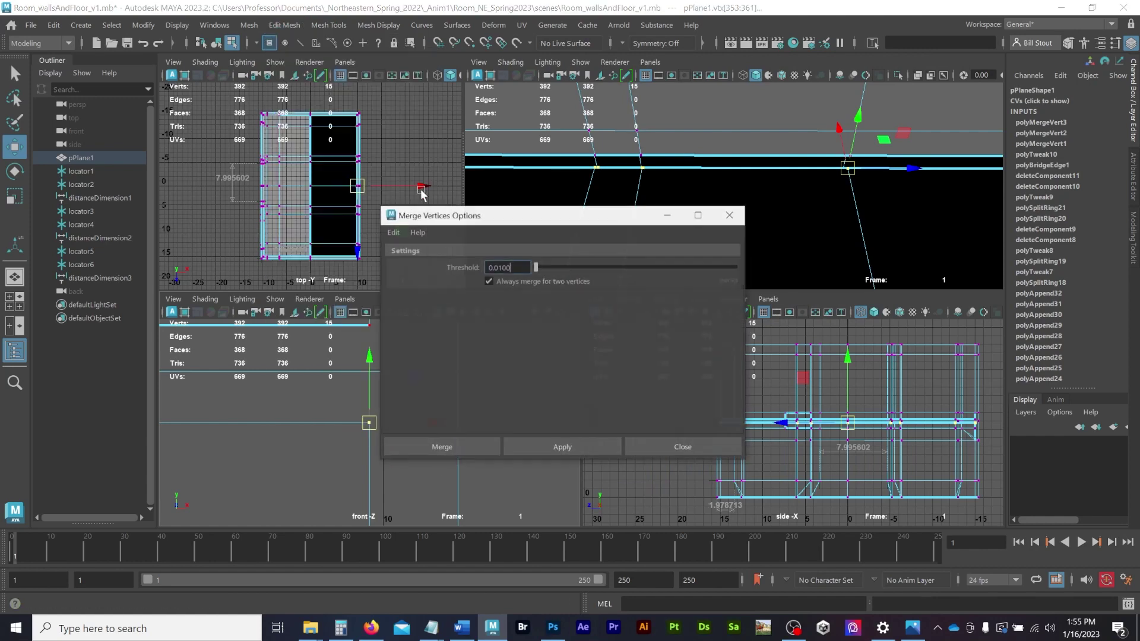
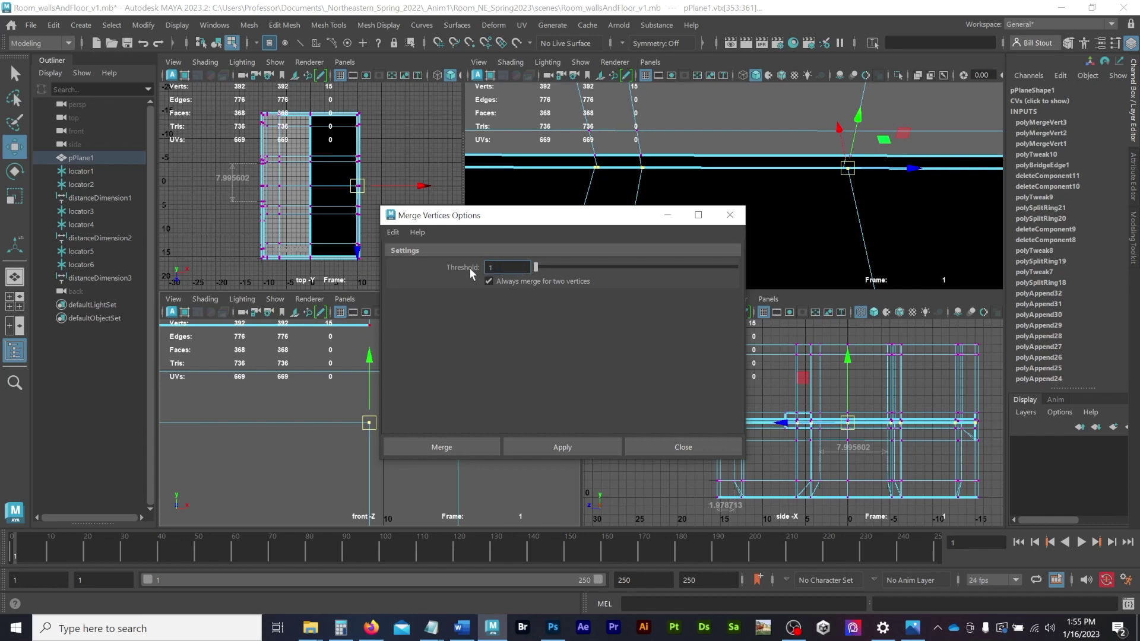
pyautogui.press('Return')
pyautogui.click(555, 446)
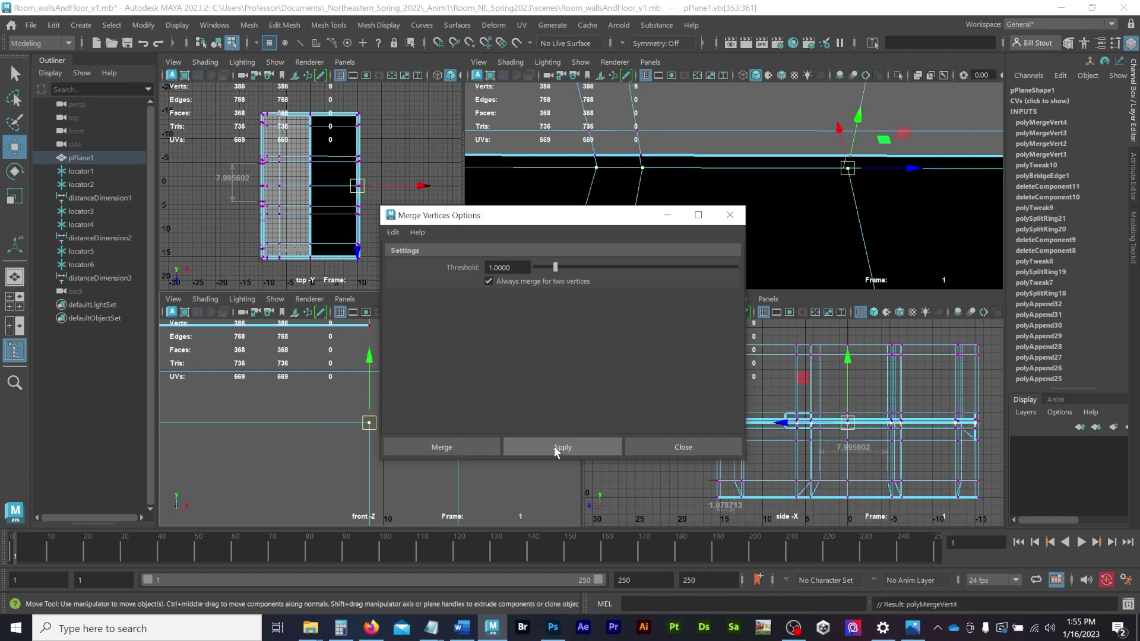
pyautogui.click(734, 218)
# Bridge the gap's two facing upper border edges on the opposite end walls, above the lower bridge, with 7 divisions.
pyautogui.keyDown('alt'); pyautogui.moveTo(732, 216); pyautogui.dragTo(535, 212); pyautogui.keyUp('alt')
pyautogui.click(676, 224)
pyautogui.keyDown('alt'); pyautogui.moveTo(676, 223); pyautogui.dragTo(564, 220, button='right'); pyautogui.keyUp('alt')
pyautogui.keyDown('alt'); pyautogui.moveTo(564, 220); pyautogui.dragTo(600, 232); pyautogui.keyUp('alt')
pyautogui.keyDown('alt'); pyautogui.moveTo(599, 231); pyautogui.dragTo(758, 231, button='right'); pyautogui.keyUp('alt')
pyautogui.press('space')
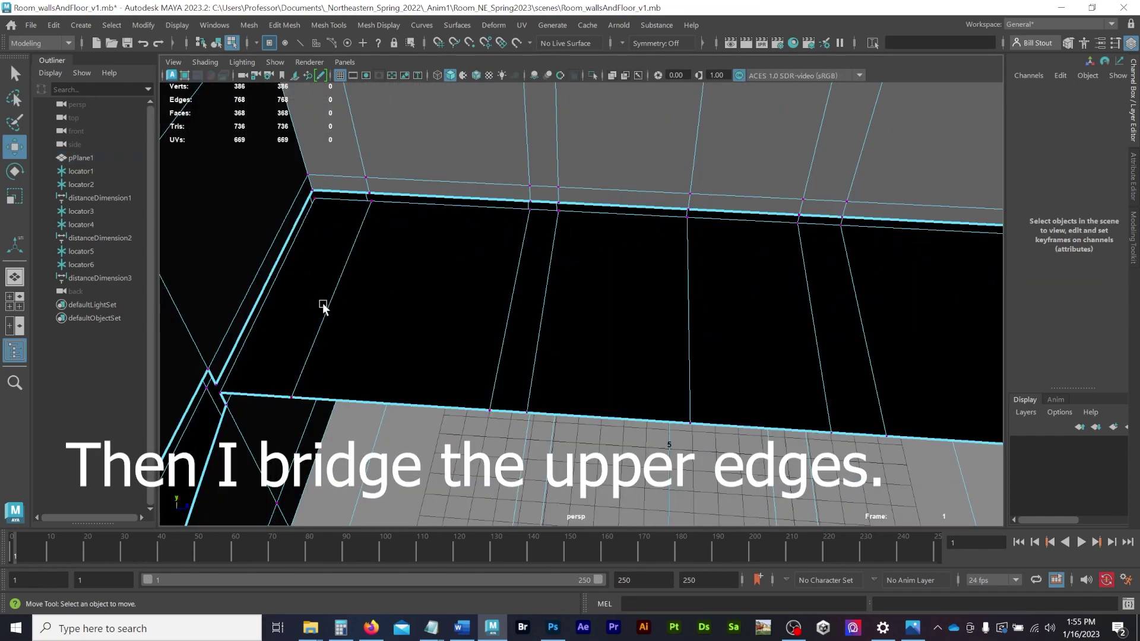
pyautogui.press('F10')
pyautogui.click(271, 263)
pyautogui.keyDown('alt'); pyautogui.moveTo(546, 270); pyautogui.dragTo(689, 270); pyautogui.keyUp('alt')
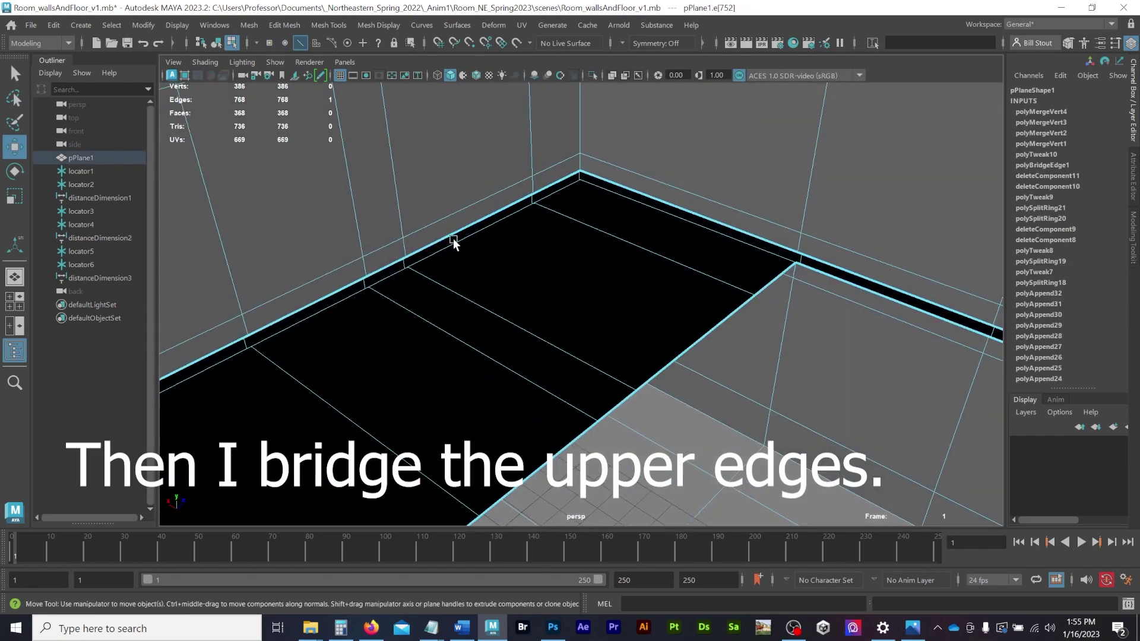
pyautogui.keyDown('shift'); pyautogui.doubleClick(711, 221); pyautogui.keyUp('shift')
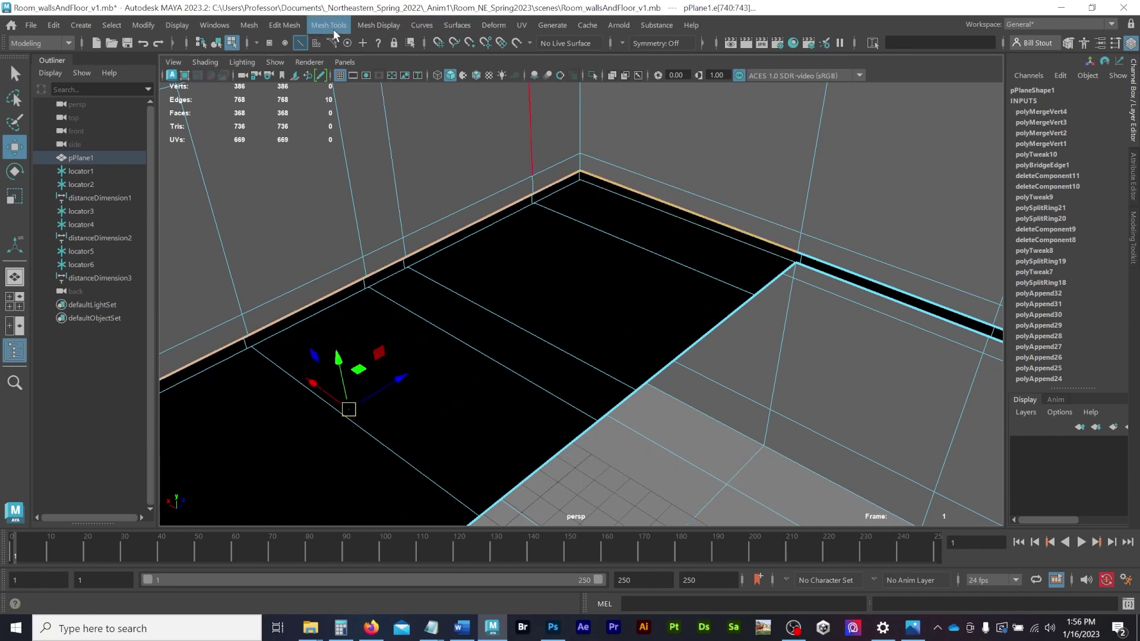
pyautogui.click(285, 25)
pyautogui.click(298, 88)
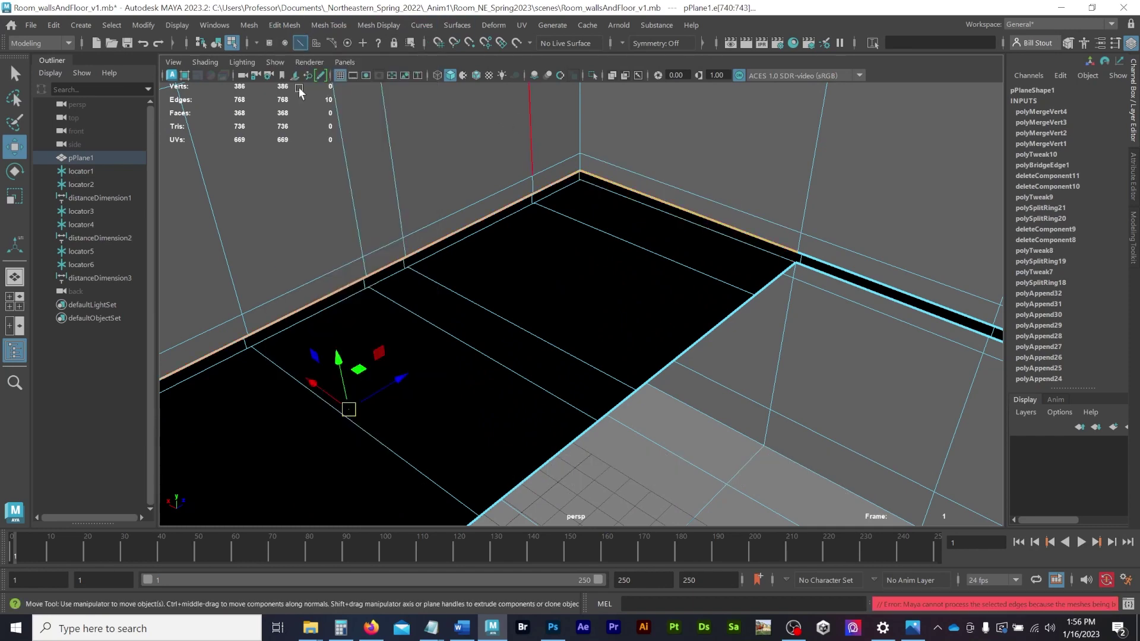
pyautogui.click(674, 204)
pyautogui.keyDown('alt'); pyautogui.moveTo(988, 297); pyautogui.dragTo(879, 297); pyautogui.keyUp('alt')
pyautogui.click(285, 24)
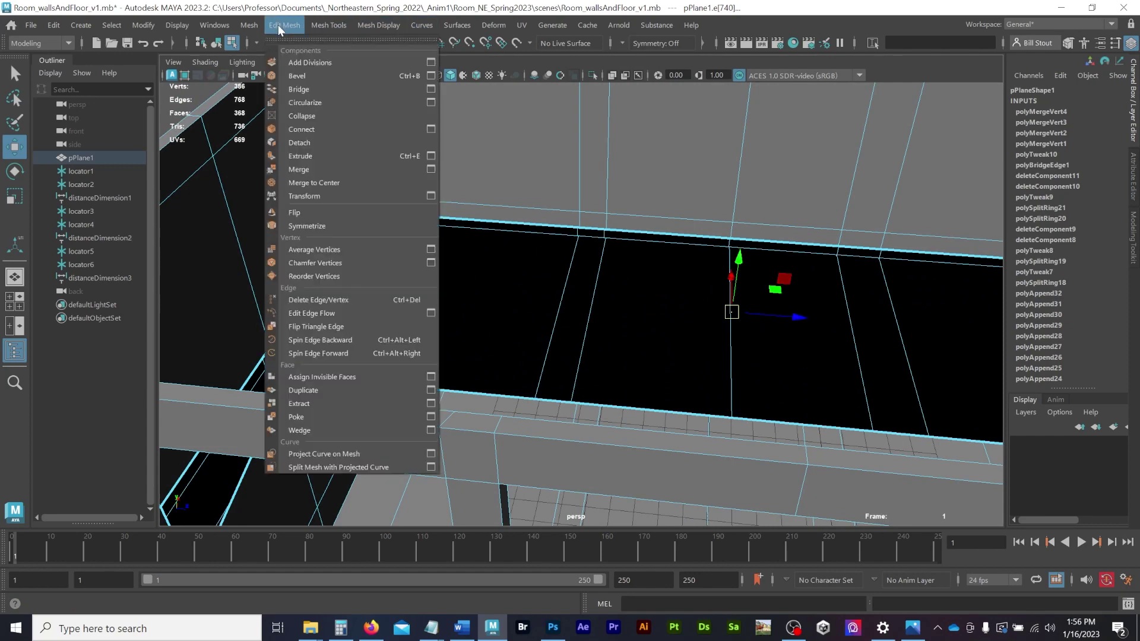
pyautogui.click(301, 89)
# Move the upper bridge's division edges along Z to line up with the vertical edge loops of the long wall.
pyautogui.keyDown('alt'); pyautogui.moveTo(728, 241); pyautogui.dragTo(497, 301); pyautogui.keyUp('alt')
pyautogui.click(388, 317)
pyautogui.press('w')
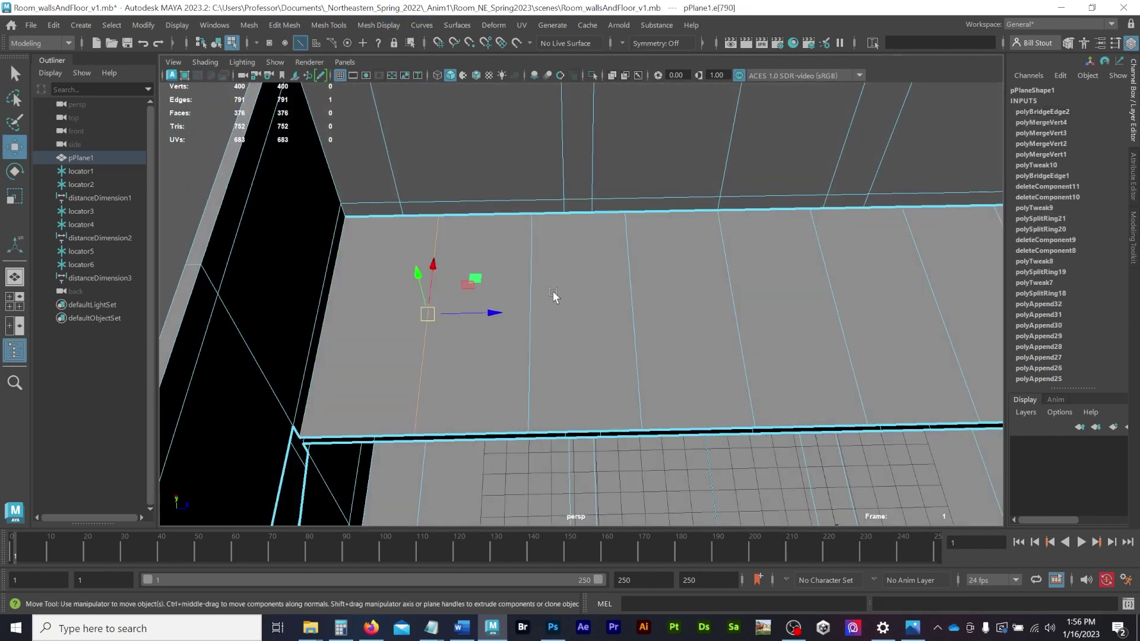
pyautogui.click(594, 311)
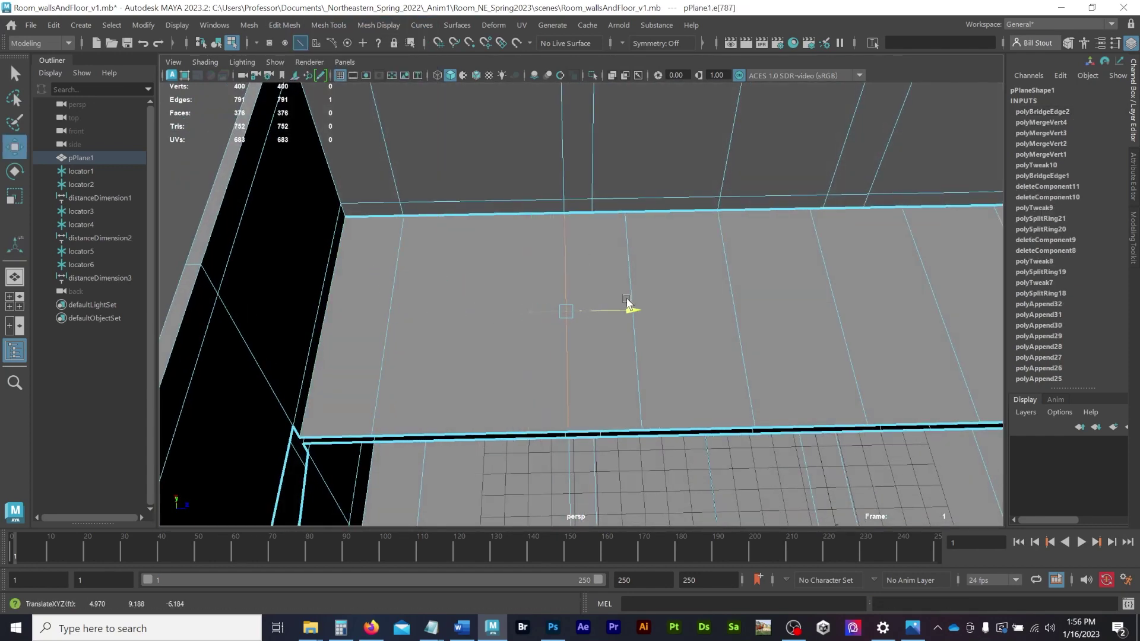
pyautogui.moveTo(665, 306); pyautogui.dragTo(661, 306)
pyautogui.keyDown('alt'); pyautogui.moveTo(778, 343); pyautogui.dragTo(553, 328, button='middle'); pyautogui.keyUp('alt')
pyautogui.click(587, 267)
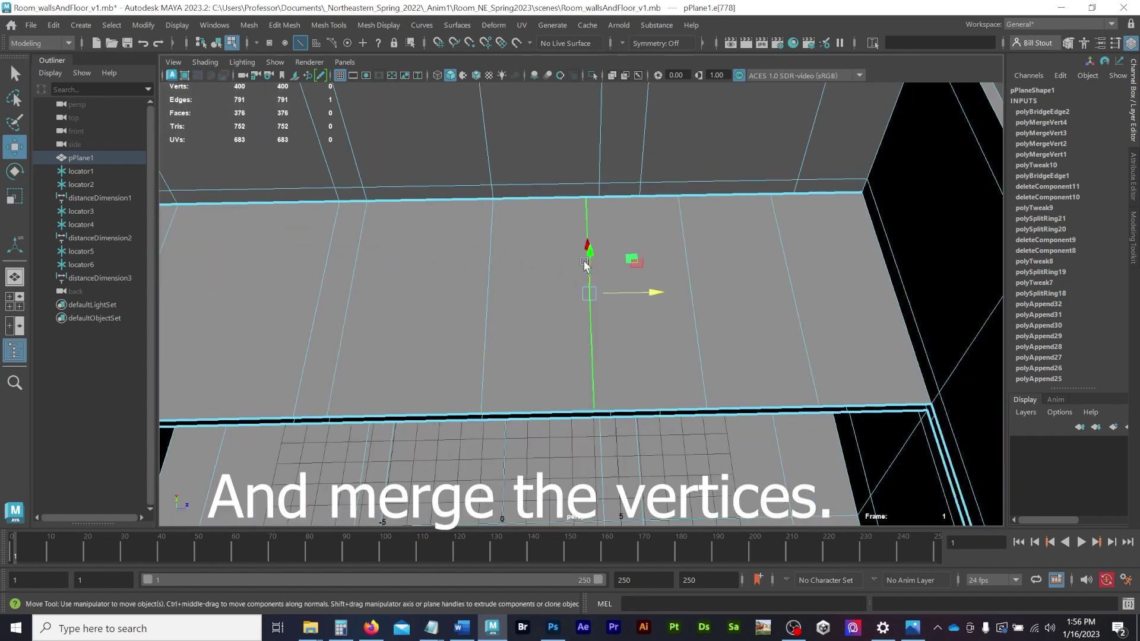
pyautogui.moveTo(653, 291); pyautogui.dragTo(666, 290)
pyautogui.click(691, 290)
pyautogui.click(818, 289)
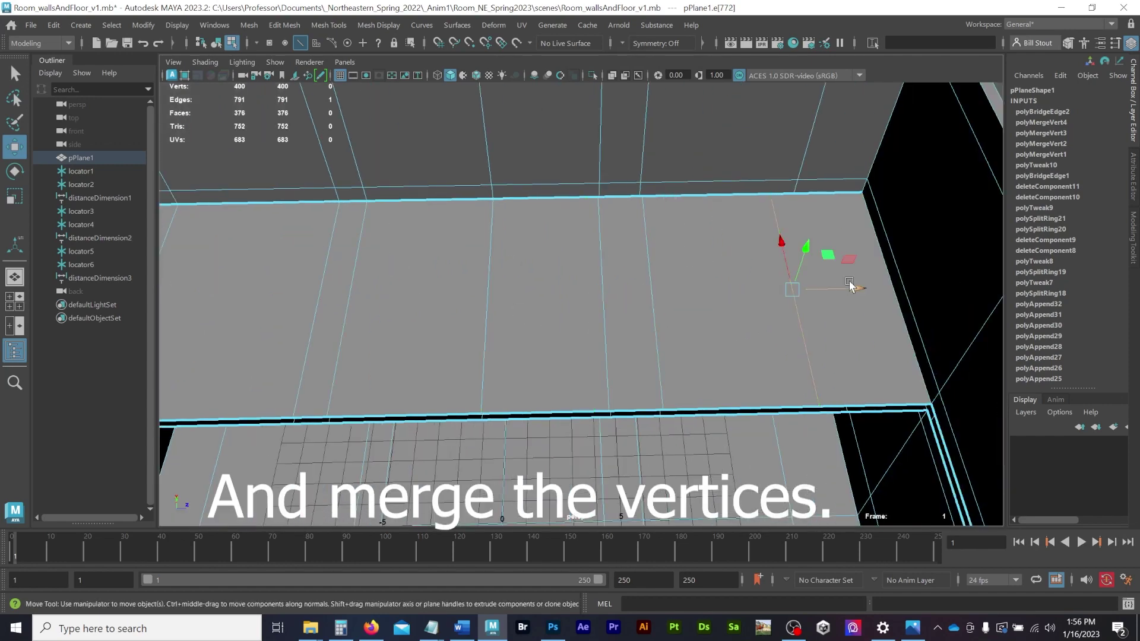
pyautogui.keyDown('alt'); pyautogui.moveTo(873, 279); pyautogui.dragTo(806, 349); pyautogui.keyUp('alt')
# Merge the upper bridge's centre and three positive-Z vertices with the long wall's matching vertices, one pair at a time, at threshold 1.
pyautogui.press('F9')
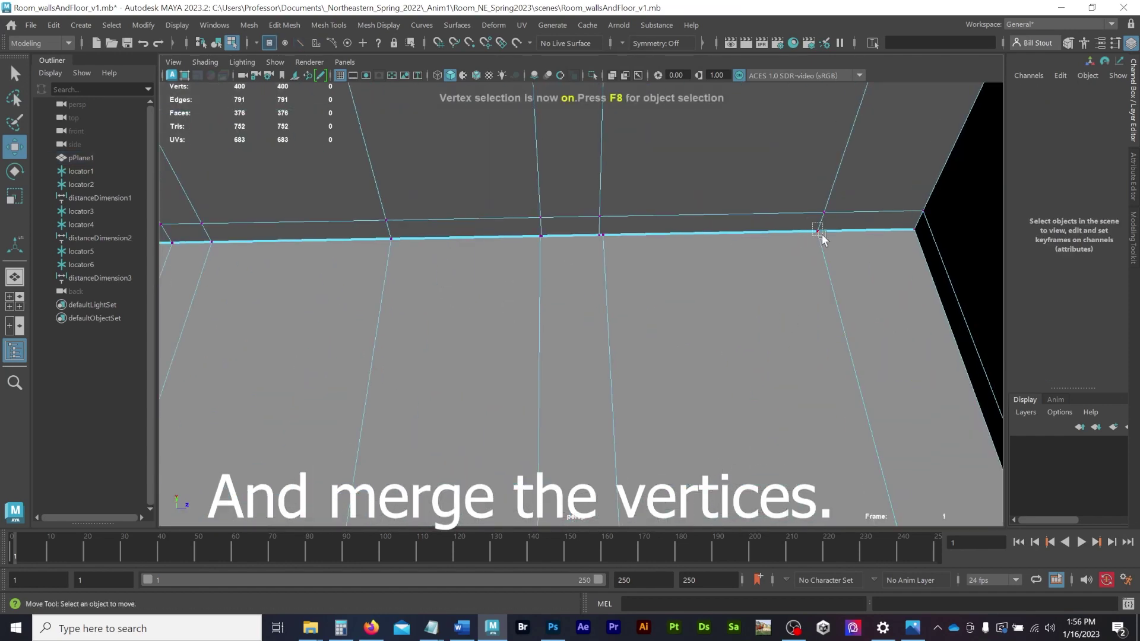
pyautogui.click(816, 230)
pyautogui.press('space')
pyautogui.moveTo(411, 234); pyautogui.dragTo(439, 334)
pyautogui.press('g')
pyautogui.moveTo(534, 229); pyautogui.dragTo(546, 241)
pyautogui.keyDown('alt'); pyautogui.moveTo(522, 261); pyautogui.dragTo(543, 254); pyautogui.keyUp('alt')
pyautogui.moveTo(577, 243); pyautogui.dragTo(589, 254)
pyautogui.press('4')
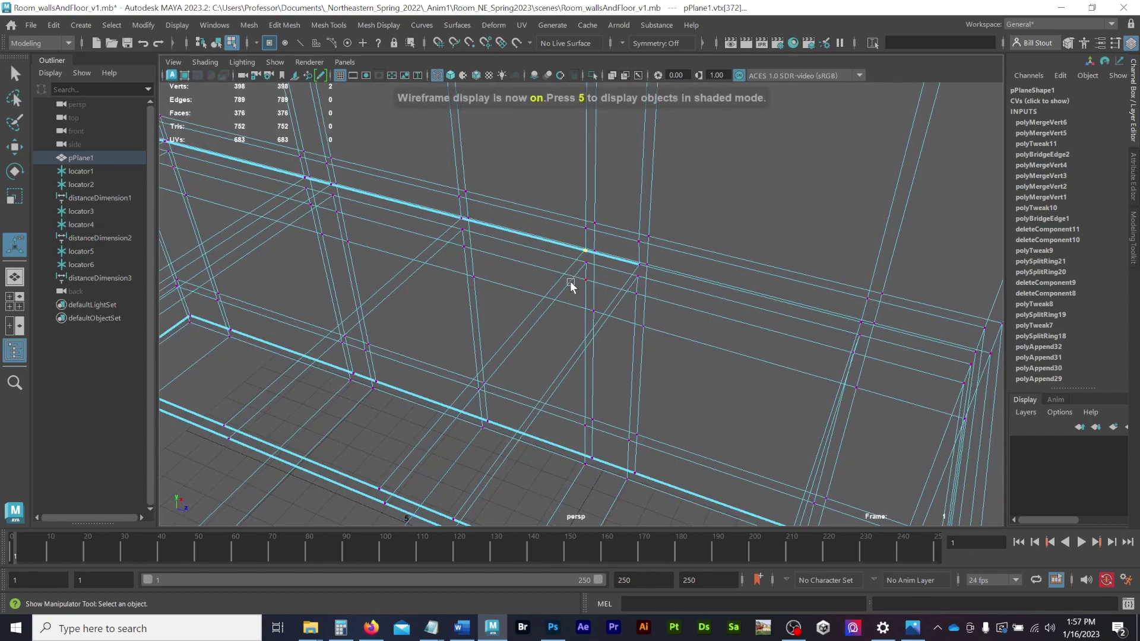
pyautogui.press('g')
pyautogui.moveTo(452, 209); pyautogui.dragTo(464, 224)
pyautogui.press('g')
# Merge the upper bridge's three negative-Z vertices with the long wall's matching vertices, one pair at a time, at threshold 1.
pyautogui.keyDown('alt'); pyautogui.moveTo(376, 172); pyautogui.dragTo(528, 243, button='middle'); pyautogui.keyUp('alt')
pyautogui.scroll(5, 387, 204)
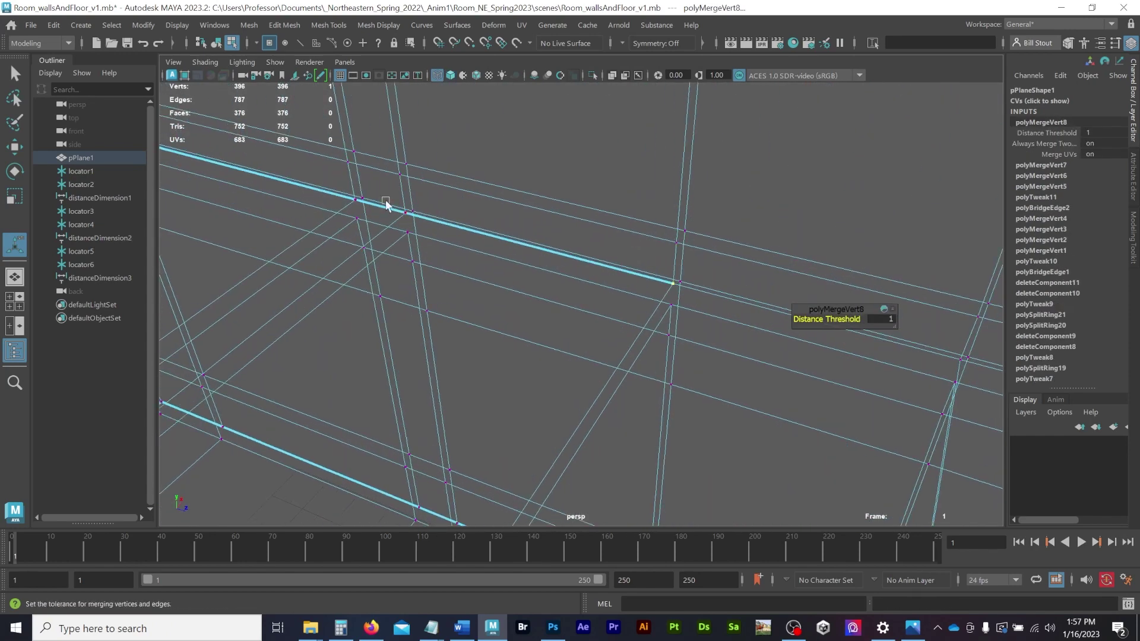
pyautogui.moveTo(387, 202); pyautogui.dragTo(401, 223)
pyautogui.press('g')
pyautogui.moveTo(343, 188); pyautogui.dragTo(362, 206)
pyautogui.press('g')
pyautogui.keyDown('alt'); pyautogui.moveTo(363, 207); pyautogui.dragTo(522, 258, button='middle'); pyautogui.keyUp('alt')
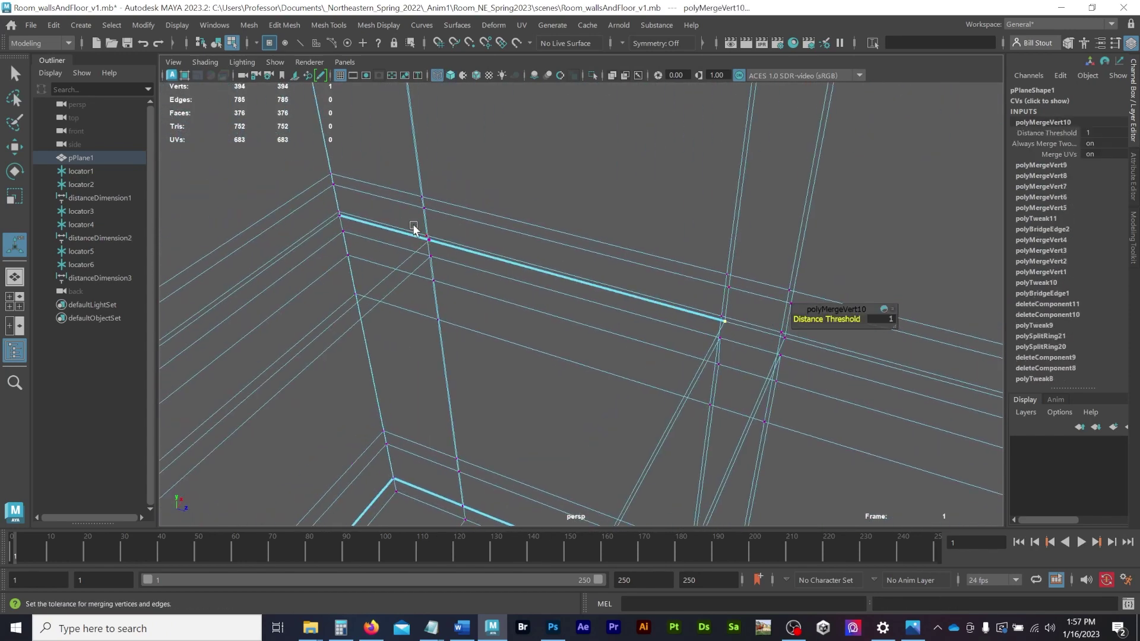
pyautogui.click(434, 263)
pyautogui.press('a')
pyautogui.keyDown('alt'); pyautogui.moveTo(421, 271); pyautogui.dragTo(628, 295, button='right'); pyautogui.keyUp('alt')
pyautogui.moveTo(628, 295)
pyautogui.keyDown('alt'); pyautogui.mouseDown()
pyautogui.moveTo(463, 283)
pyautogui.moveTo(544, 289)
pyautogui.moveTo(543, 277)
pyautogui.moveTo(603, 257)
pyautogui.moveTo(565, 170)
pyautogui.mouseUp(); pyautogui.keyUp('alt')
pyautogui.press('5')
pyautogui.press('f')
pyautogui.keyDown('alt'); pyautogui.moveTo(565, 171); pyautogui.dragTo(610, 363, button='middle'); pyautogui.keyUp('alt')
pyautogui.keyDown('alt'); pyautogui.moveTo(610, 362); pyautogui.dragTo(475, 285, button='right'); pyautogui.keyUp('alt')
pyautogui.keyDown('alt'); pyautogui.moveTo(475, 285); pyautogui.dragTo(474, 223, button='middle'); pyautogui.keyUp('alt')
pyautogui.keyDown('alt'); pyautogui.moveTo(473, 224); pyautogui.dragTo(623, 243); pyautogui.keyUp('alt')
pyautogui.keyDown('alt'); pyautogui.moveTo(623, 243); pyautogui.dragTo(585, 229, button='middle'); pyautogui.keyUp('alt')
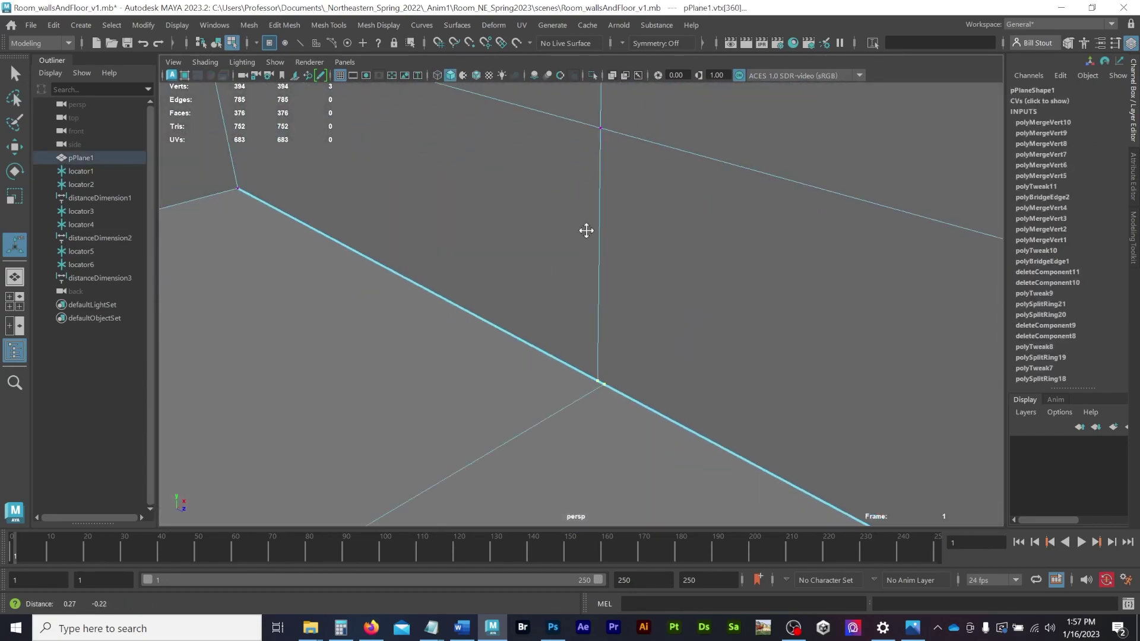
pyautogui.moveTo(582, 367); pyautogui.dragTo(603, 387)
pyautogui.keyDown('alt'); pyautogui.moveTo(610, 414); pyautogui.dragTo(593, 418); pyautogui.keyUp('alt')
pyautogui.press('g')
# Select the upper and lower border edges along the loft's open long front and open the Bridge options.
pyautogui.keyDown('alt'); pyautogui.moveTo(593, 417); pyautogui.dragTo(306, 249, button='right'); pyautogui.keyUp('alt')
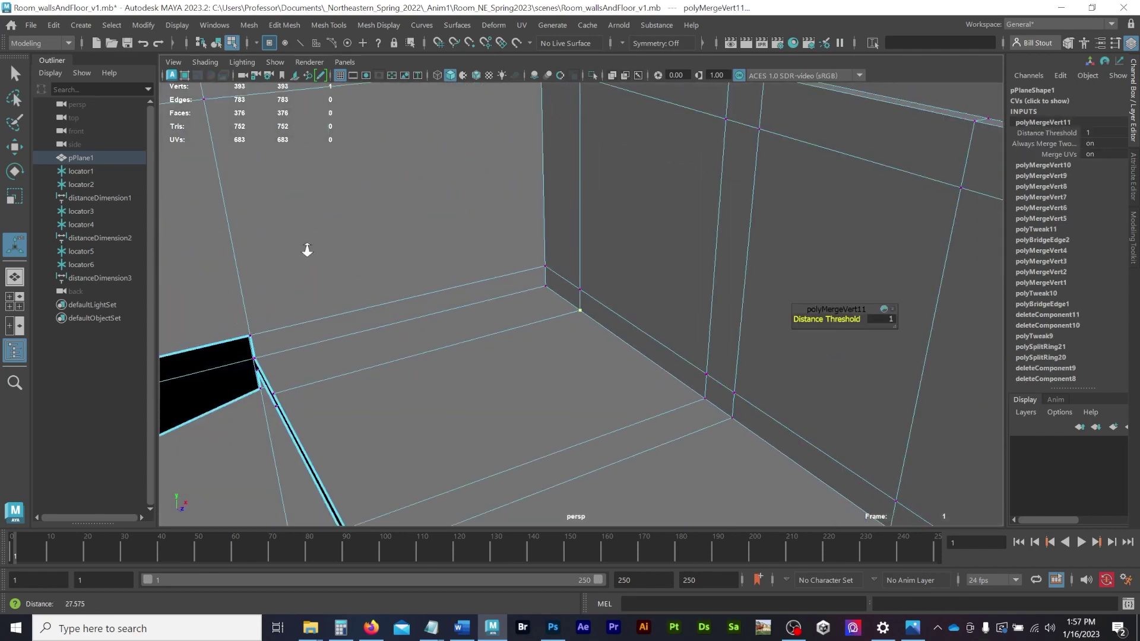
pyautogui.keyDown('alt'); pyautogui.moveTo(306, 249); pyautogui.dragTo(588, 326); pyautogui.keyUp('alt')
pyautogui.keyDown('alt'); pyautogui.moveTo(589, 326); pyautogui.dragTo(464, 252, button='middle'); pyautogui.keyUp('alt')
pyautogui.keyDown('alt'); pyautogui.moveTo(465, 251); pyautogui.dragTo(336, 371, button='right'); pyautogui.keyUp('alt')
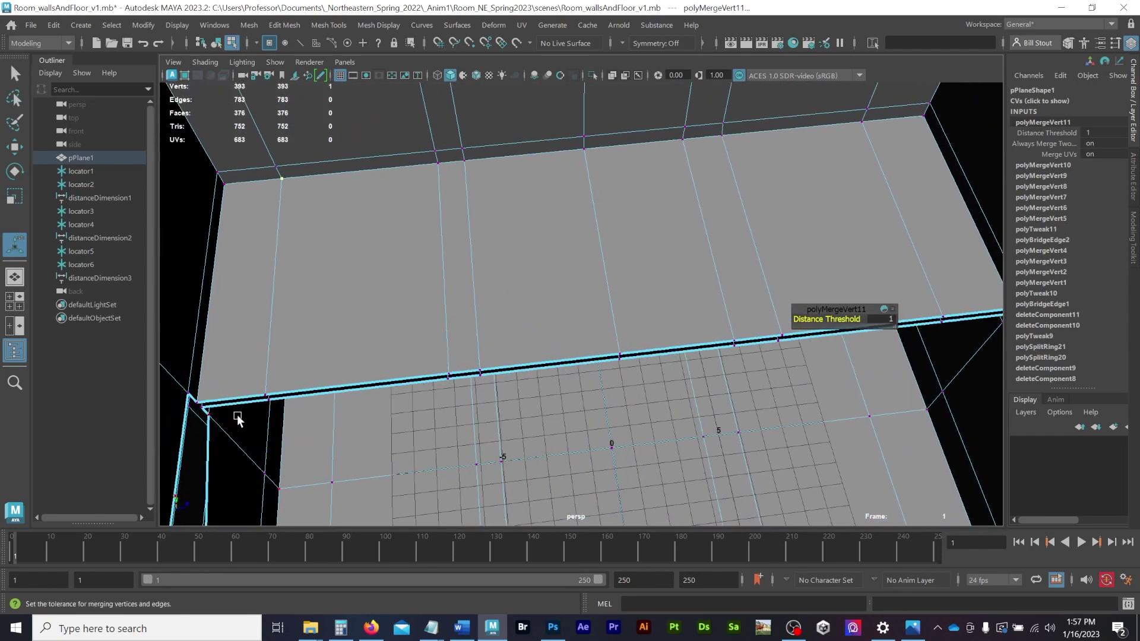
pyautogui.press('q')
pyautogui.press('F10')
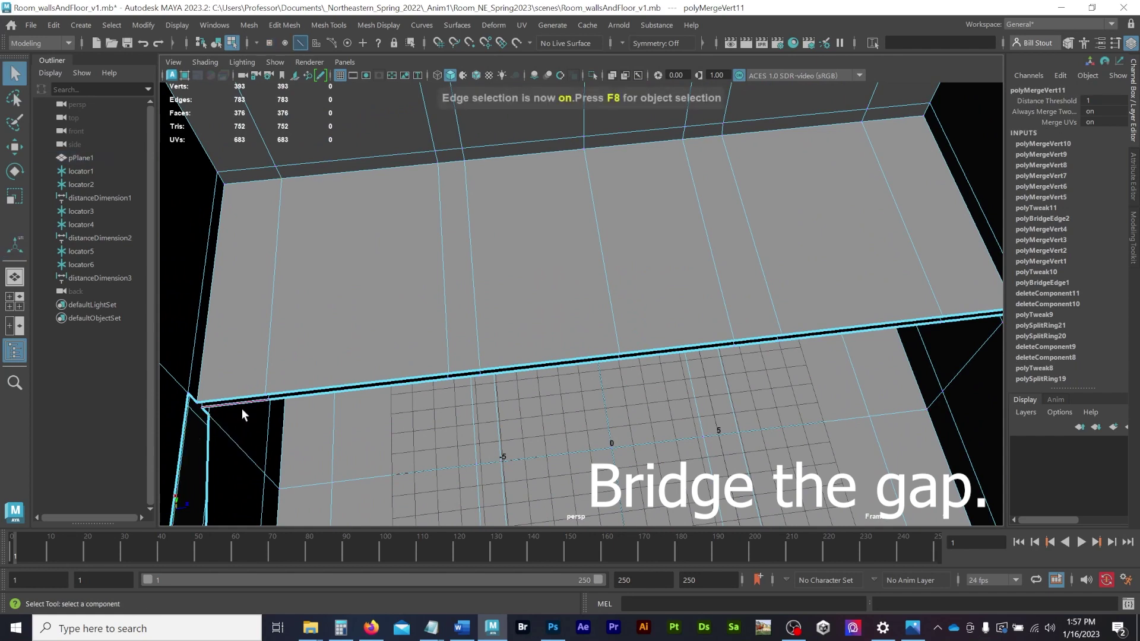
pyautogui.doubleClick(233, 393)
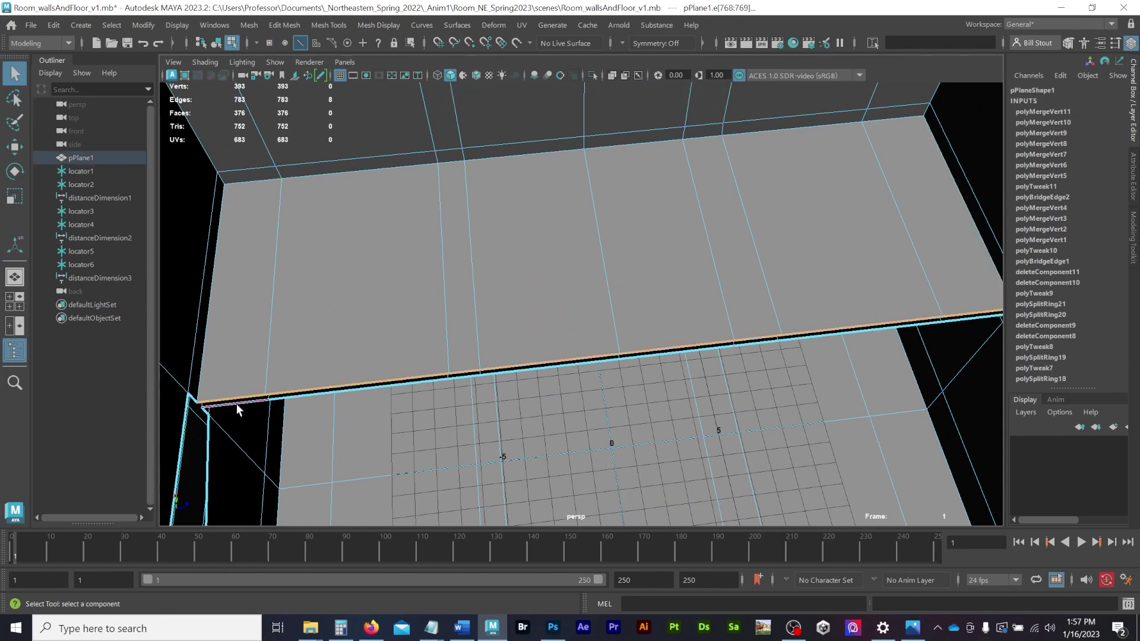
pyautogui.keyDown('shift'); pyautogui.doubleClick(967, 322); pyautogui.keyUp('shift')
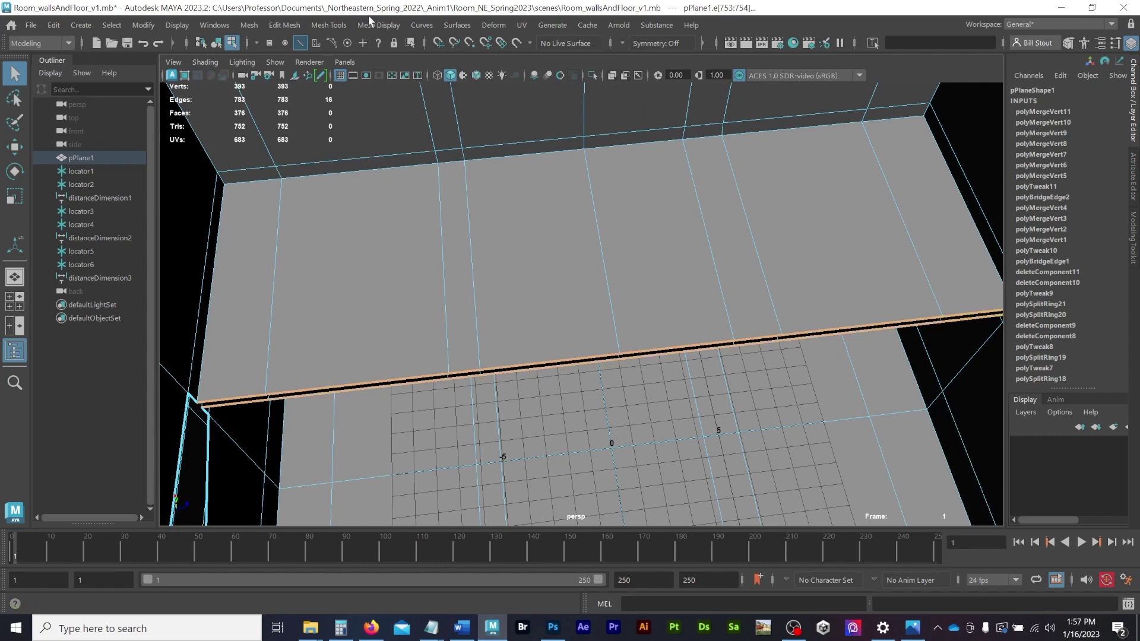
pyautogui.click(292, 25)
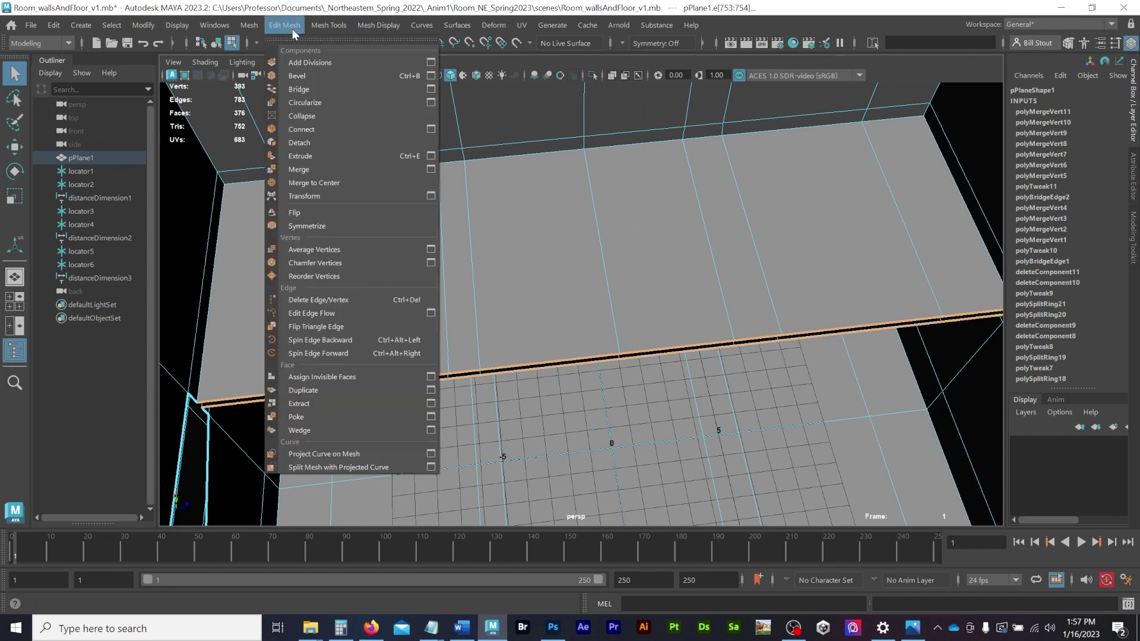
pyautogui.click(432, 89)
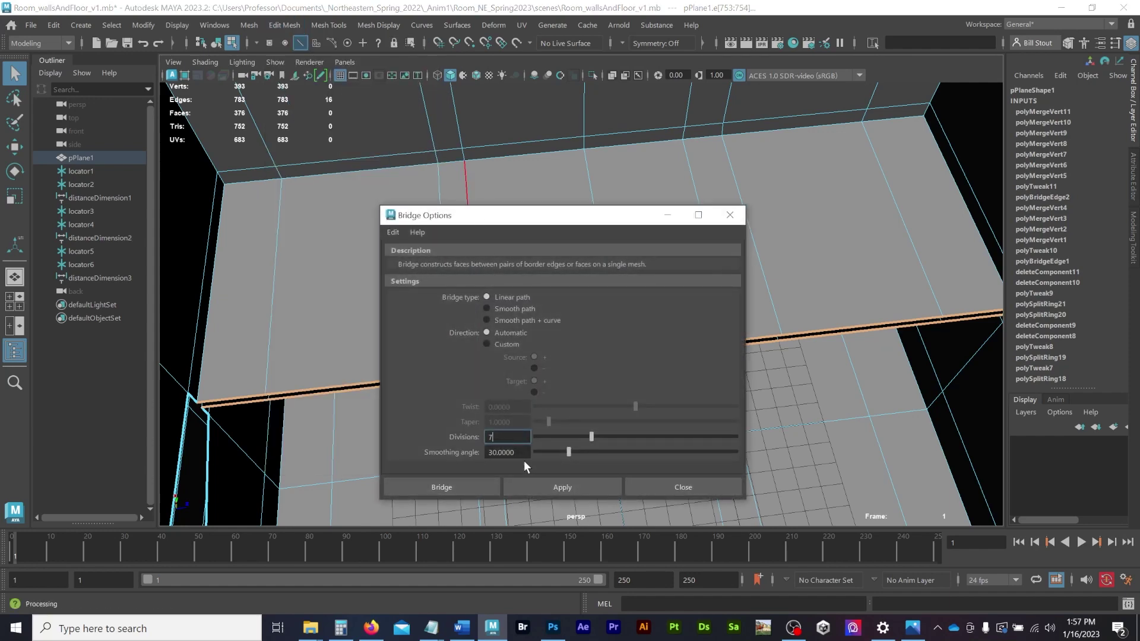
# Try to bridge the loft's two front border edge rows with 1 division.
pyautogui.click(559, 489)
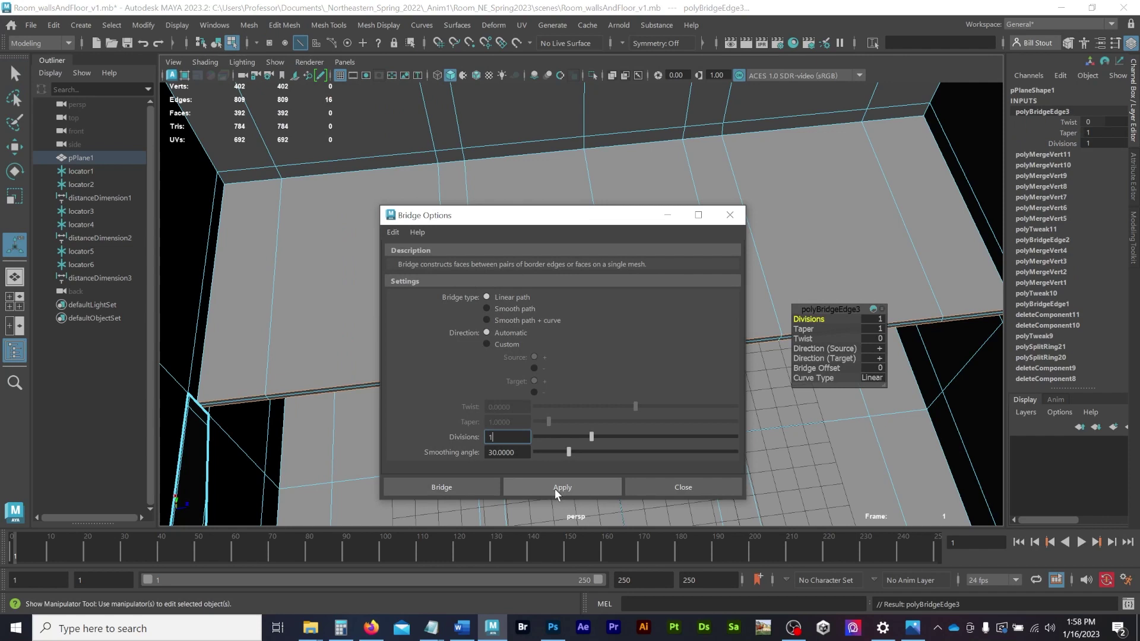
pyautogui.click(612, 62)
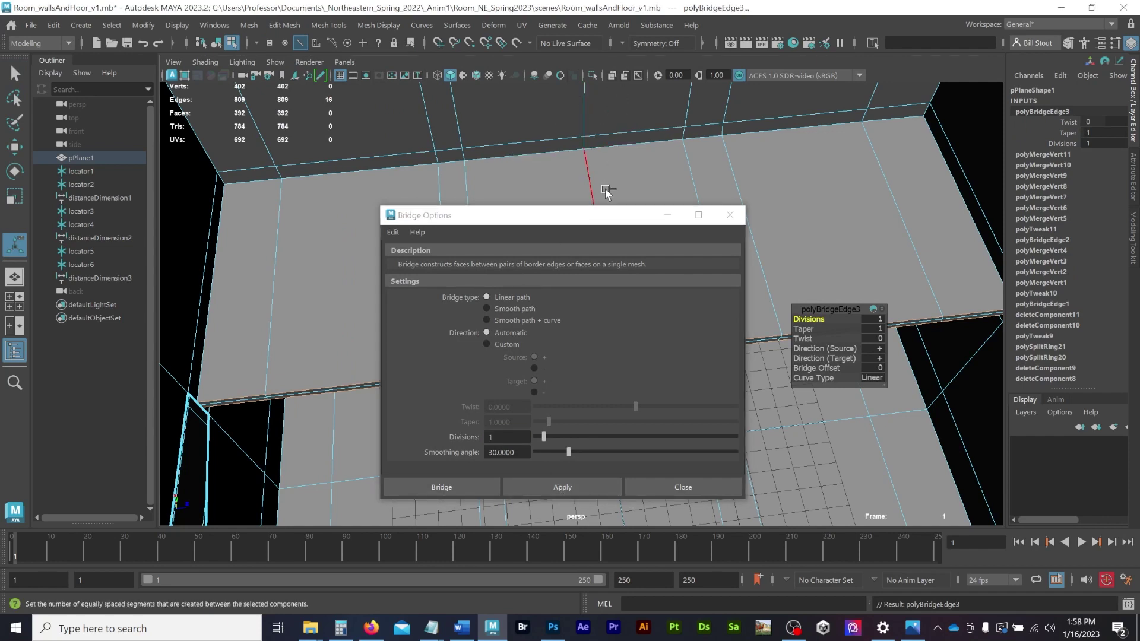
pyautogui.hotkey('ctrl', 'z')
# Bridge the upper and lower border edges along the loft's long front with 0 divisions.
pyautogui.moveTo(504, 439); pyautogui.dragTo(446, 434)
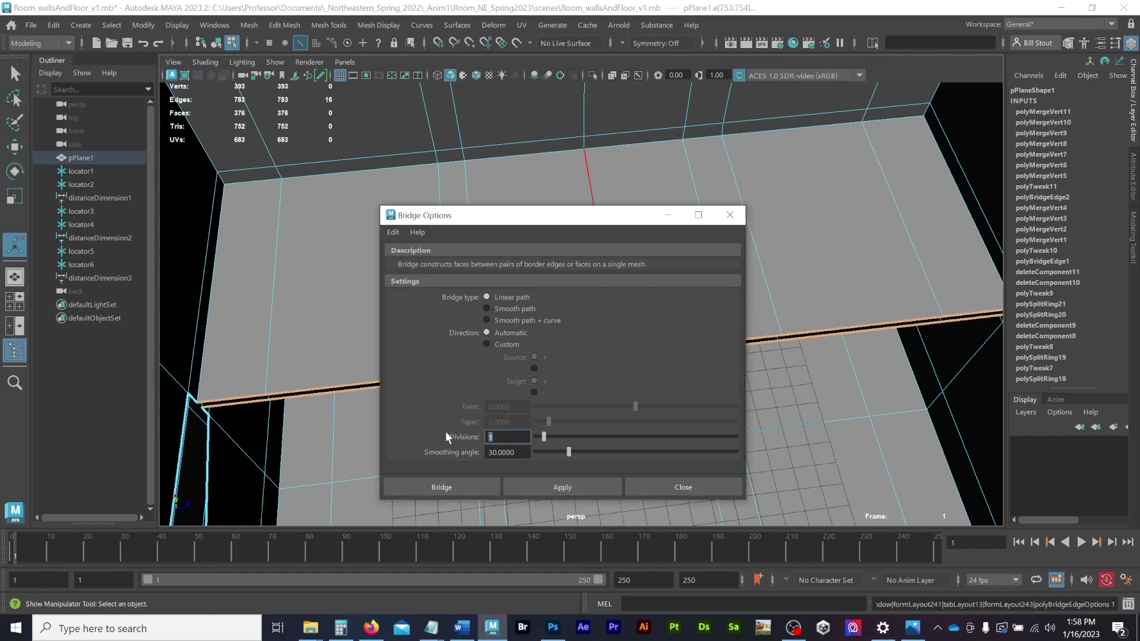
pyautogui.write('0')
pyautogui.click(560, 488)
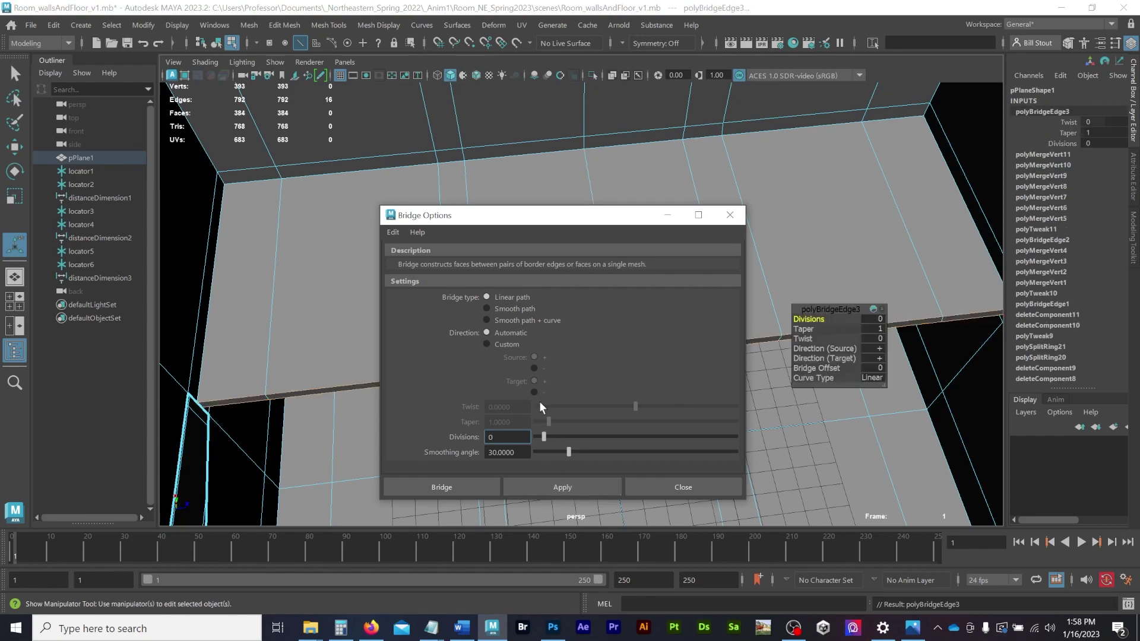
pyautogui.click(667, 215)
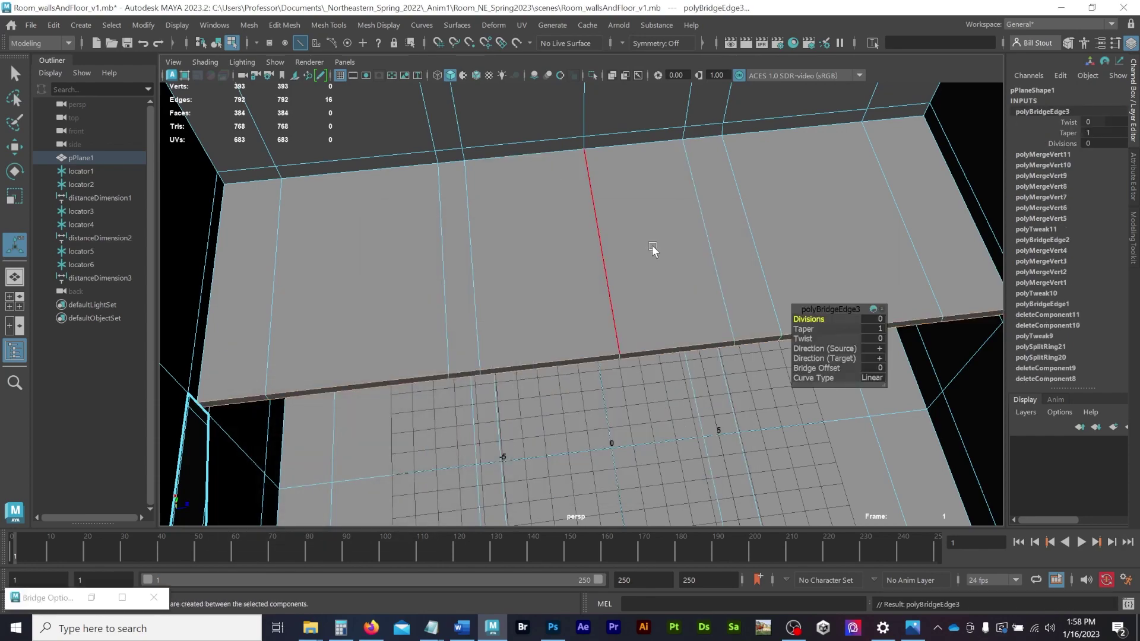
# Select the slanted edge loop across the loft near its end and scale it flat along Z in the side view.
pyautogui.keyDown('alt'); pyautogui.moveTo(656, 249); pyautogui.dragTo(436, 173); pyautogui.keyUp('alt')
pyautogui.keyDown('alt'); pyautogui.moveTo(439, 168); pyautogui.dragTo(608, 332); pyautogui.keyUp('alt')
pyautogui.click(462, 210)
pyautogui.click(680, 339)
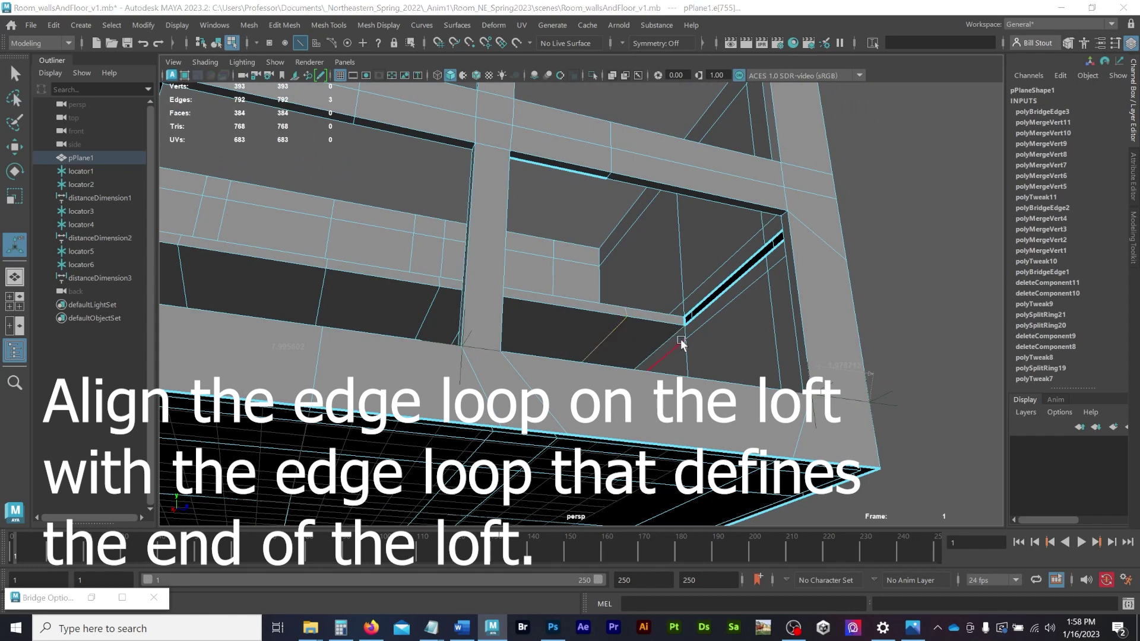
pyautogui.press('space')
pyautogui.press('space')
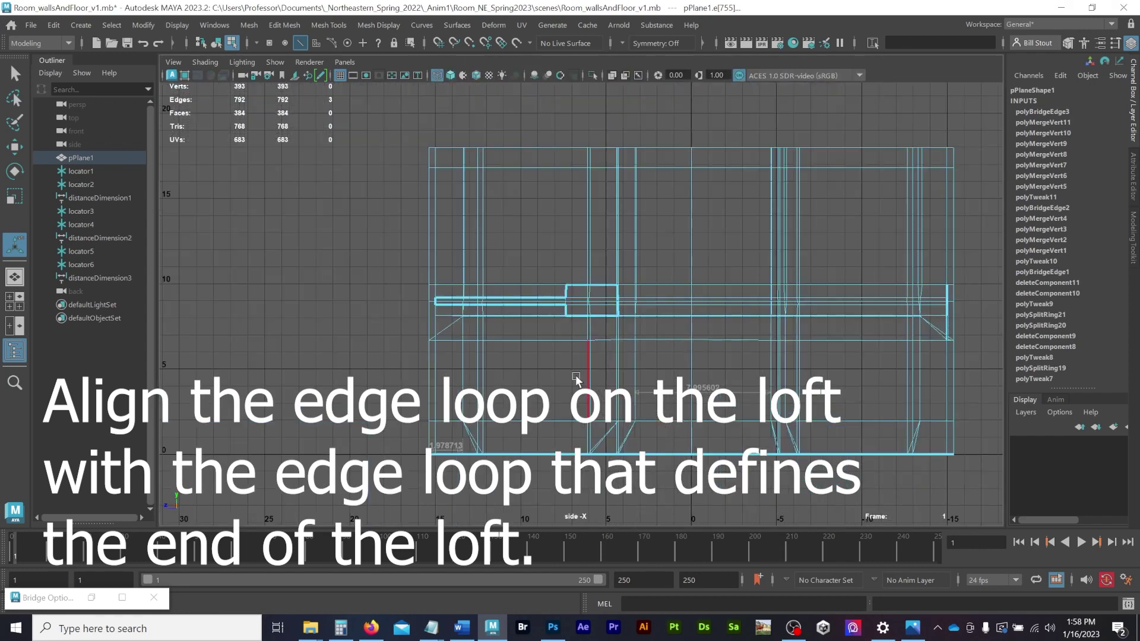
pyautogui.press('f')
pyautogui.press('r')
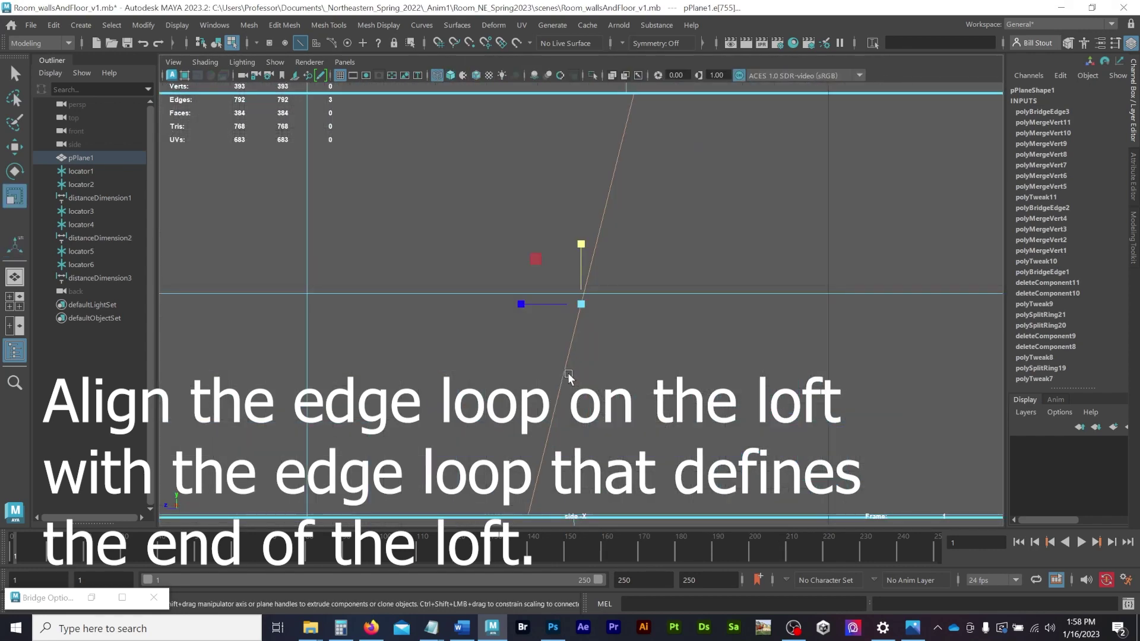
pyautogui.scroll(-6, 491, 286)
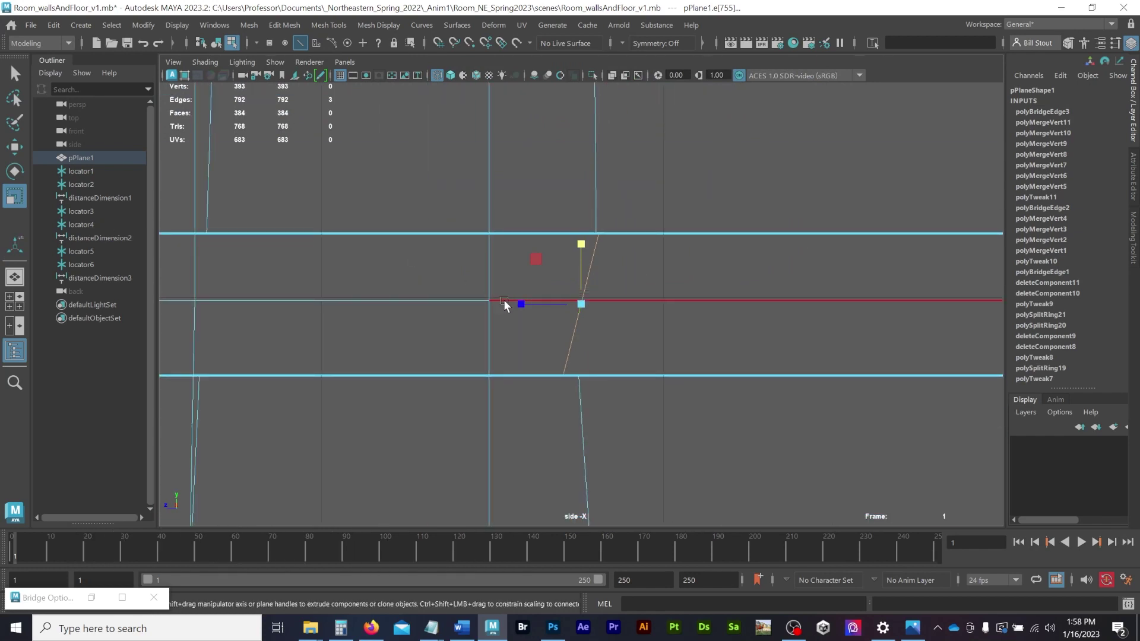
pyautogui.moveTo(568, 318); pyautogui.dragTo(721, 312)
pyautogui.hotkey('ctrl', 'z')
pyautogui.scroll(-6, 340, 304)
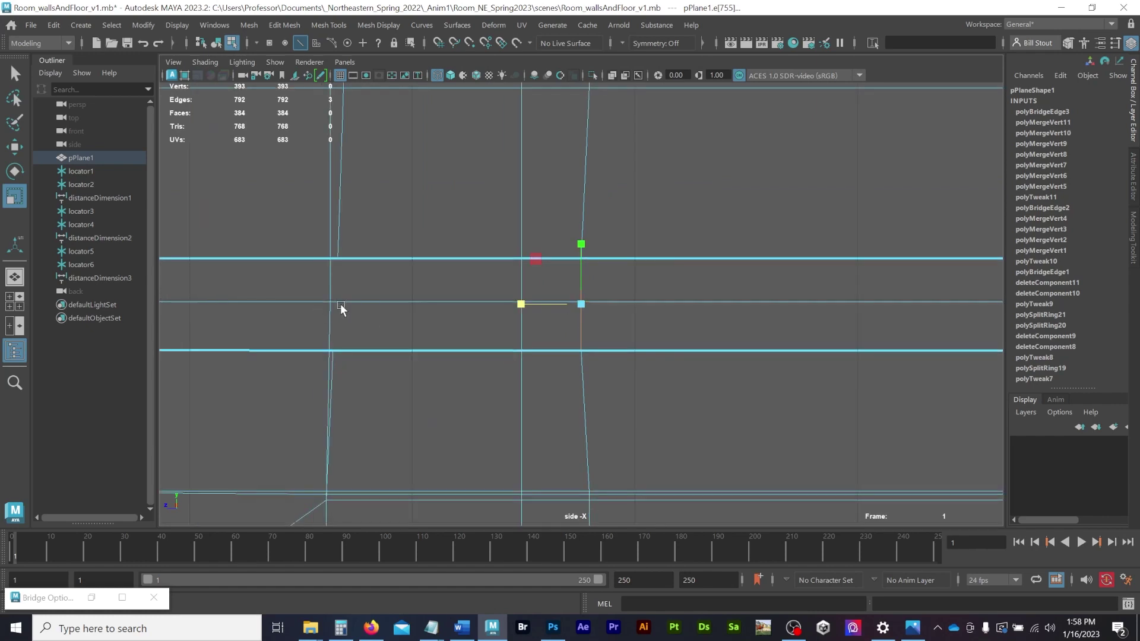
# Move the straightened loft edge loop along Z to line up with the edge loop that defines the end of the loft.
pyautogui.keyDown('alt'); pyautogui.moveTo(496, 272); pyautogui.dragTo(442, 241, button='right'); pyautogui.keyUp('alt')
pyautogui.keyDown('alt'); pyautogui.moveTo(441, 241); pyautogui.dragTo(293, 237, button='middle'); pyautogui.keyUp('alt')
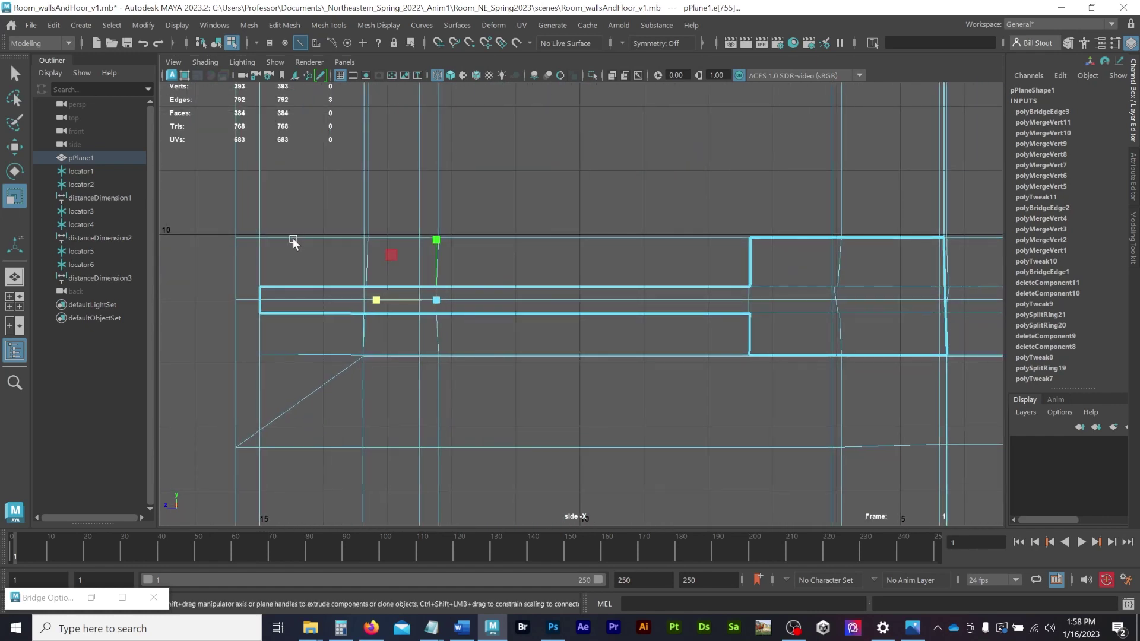
pyautogui.press('w')
pyautogui.moveTo(378, 299); pyautogui.dragTo(690, 321)
# Delete the narrow front face of the loft between the aligned edge loop and the open end corner.
pyautogui.press('space')
pyautogui.press('space')
pyautogui.keyDown('alt'); pyautogui.moveTo(557, 133); pyautogui.dragTo(522, 159); pyautogui.keyUp('alt')
pyautogui.keyDown('alt'); pyautogui.moveTo(522, 159); pyautogui.dragTo(662, 211, button='right'); pyautogui.keyUp('alt')
pyautogui.keyDown('alt'); pyautogui.moveTo(596, 201); pyautogui.dragTo(514, 188, button='middle'); pyautogui.keyUp('alt')
pyautogui.keyDown('alt'); pyautogui.moveTo(512, 207); pyautogui.dragTo(509, 189); pyautogui.keyUp('alt')
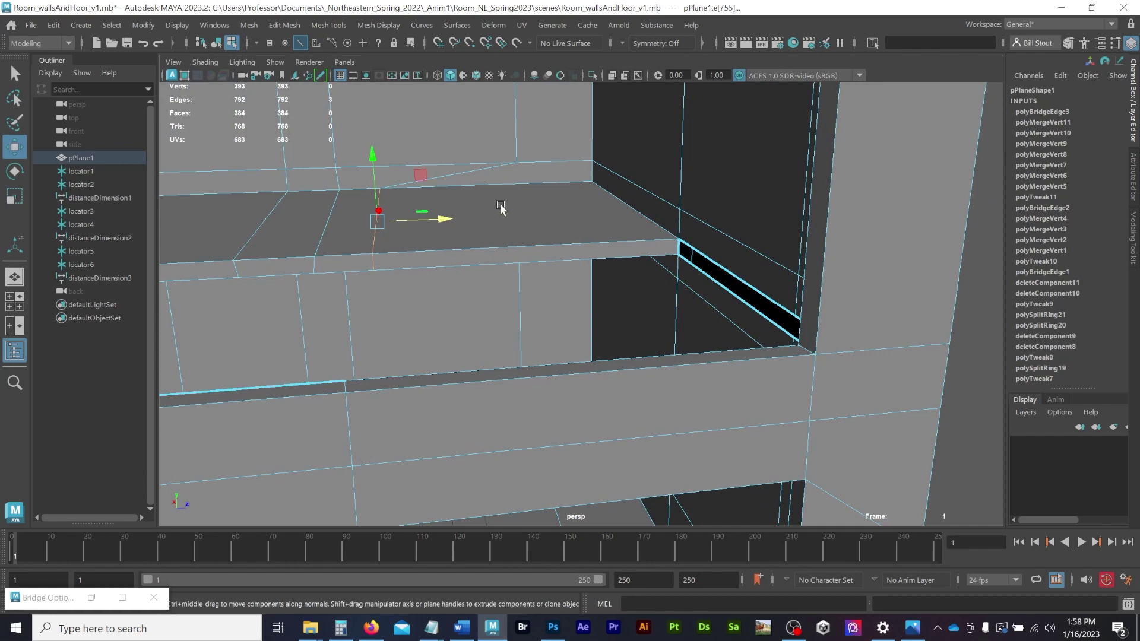
pyautogui.press('F11')
pyautogui.click(532, 252)
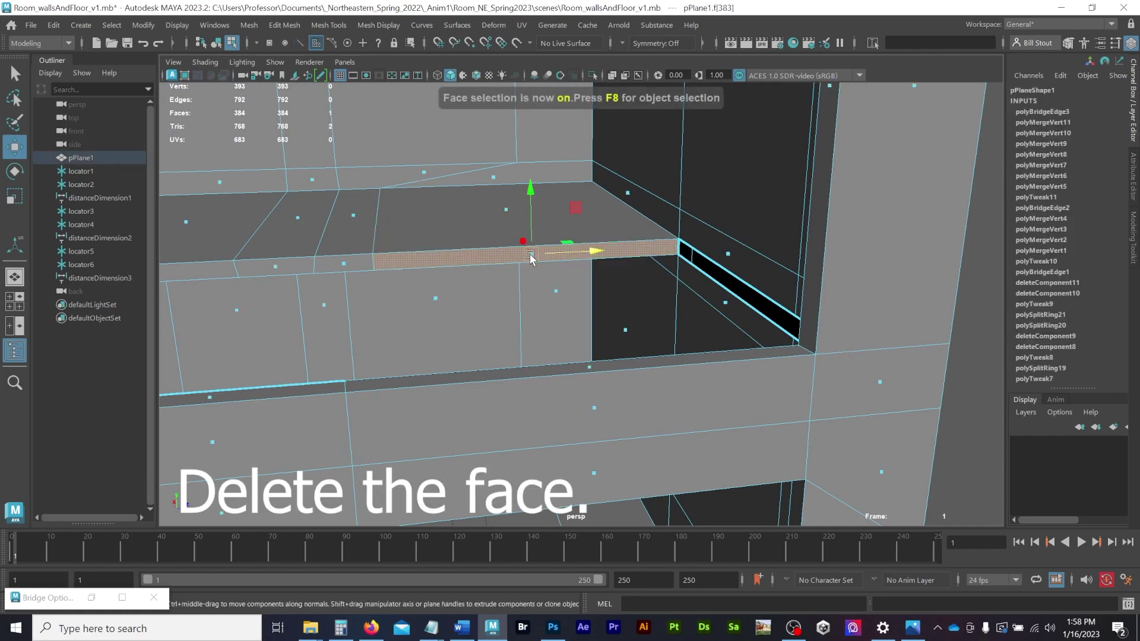
pyautogui.press('Delete')
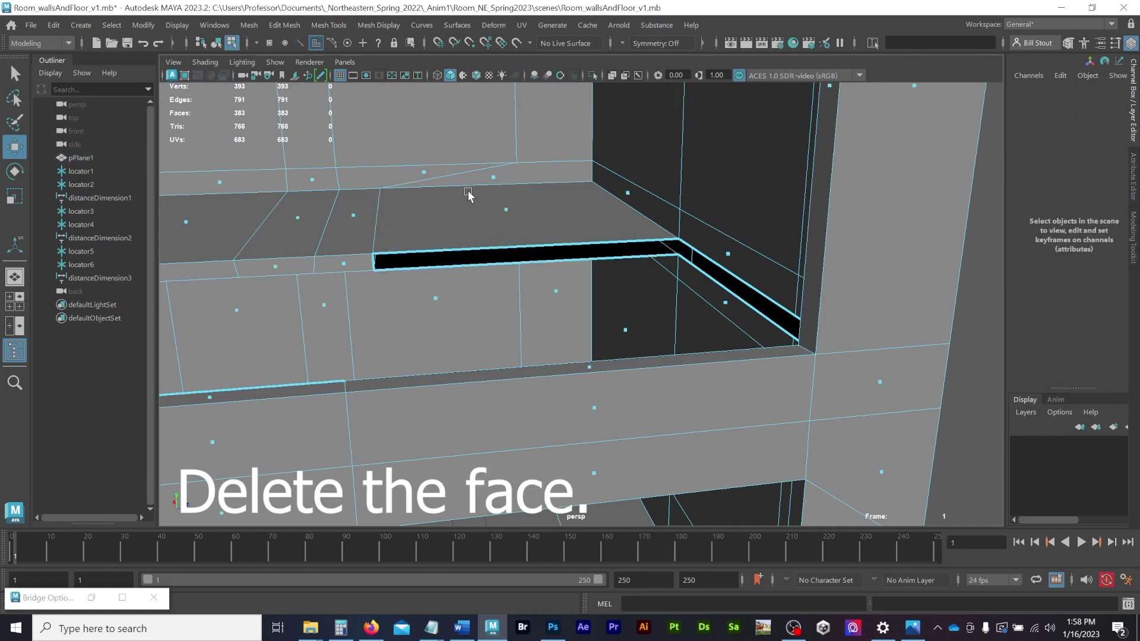
# Append a polygon for the loft's underside, joining the lower inner edge to the lower border edges along the two adjoining walls.
pyautogui.keyDown('alt'); pyautogui.moveTo(468, 192); pyautogui.dragTo(545, 203); pyautogui.keyUp('alt')
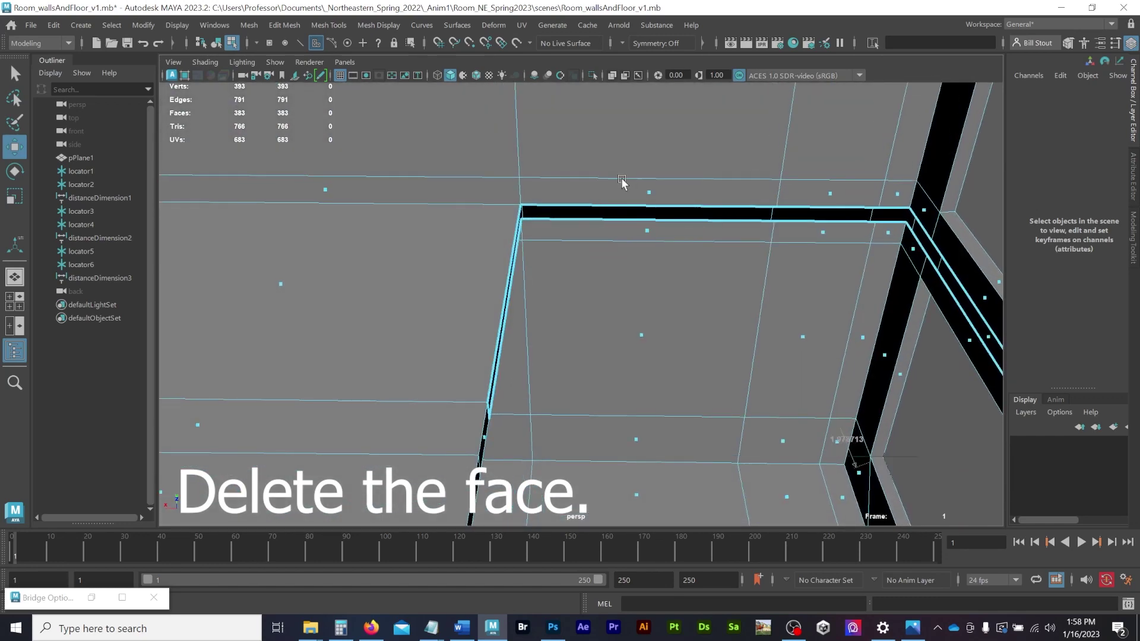
pyautogui.keyDown('alt'); pyautogui.moveTo(891, 177); pyautogui.dragTo(774, 180); pyautogui.keyUp('alt')
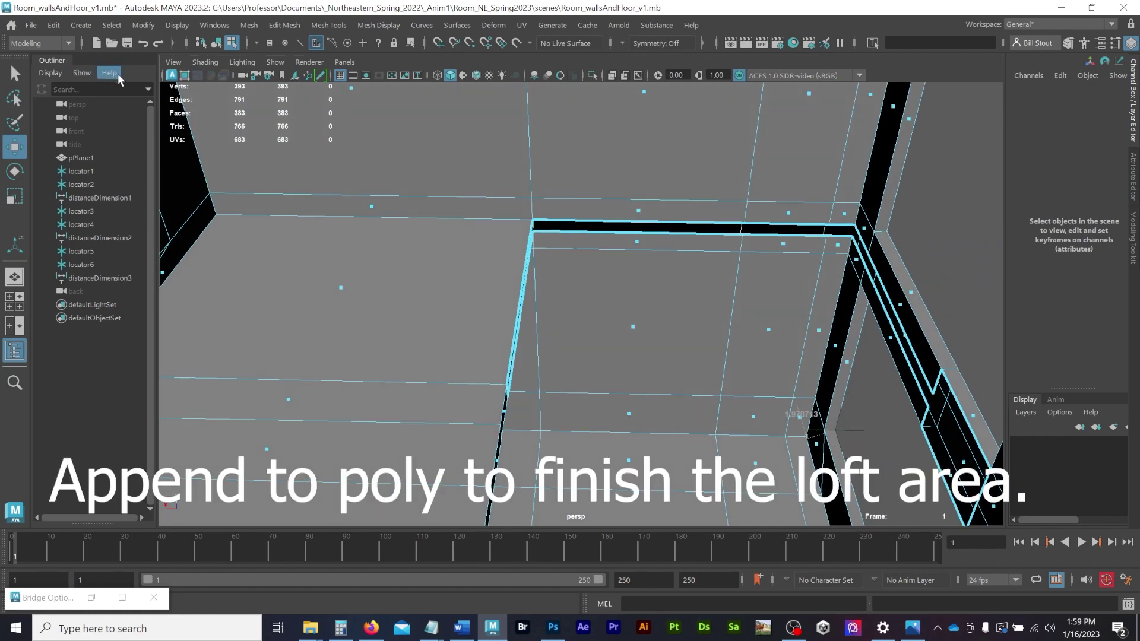
pyautogui.click(330, 24)
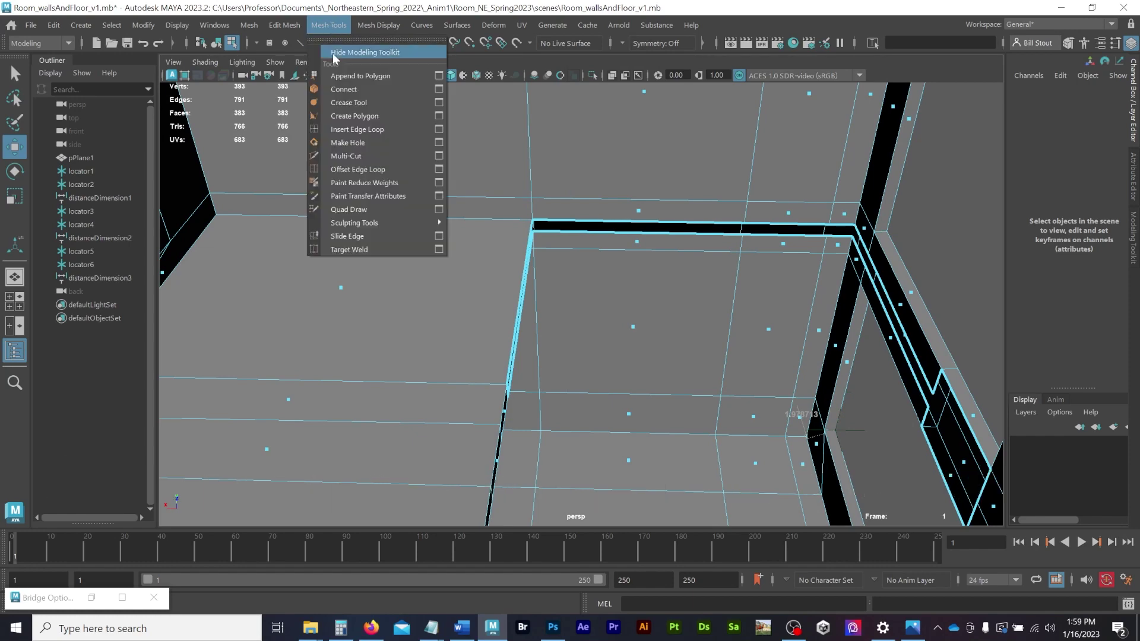
pyautogui.click(344, 77)
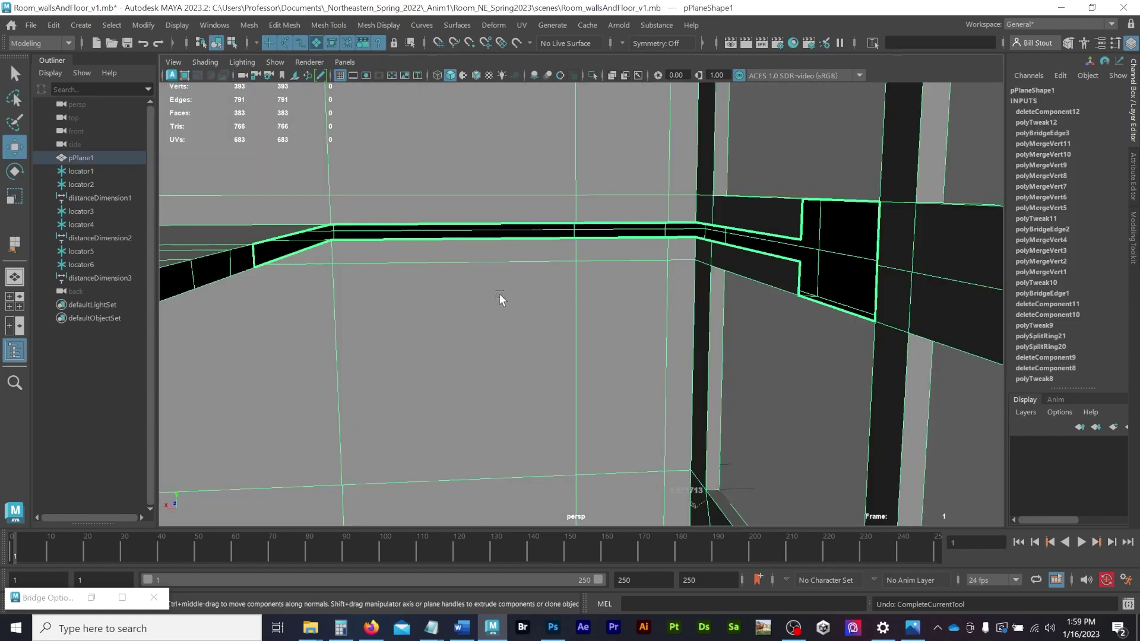
pyautogui.keyDown('alt'); pyautogui.moveTo(500, 294); pyautogui.dragTo(453, 242); pyautogui.keyUp('alt')
pyautogui.press('y')
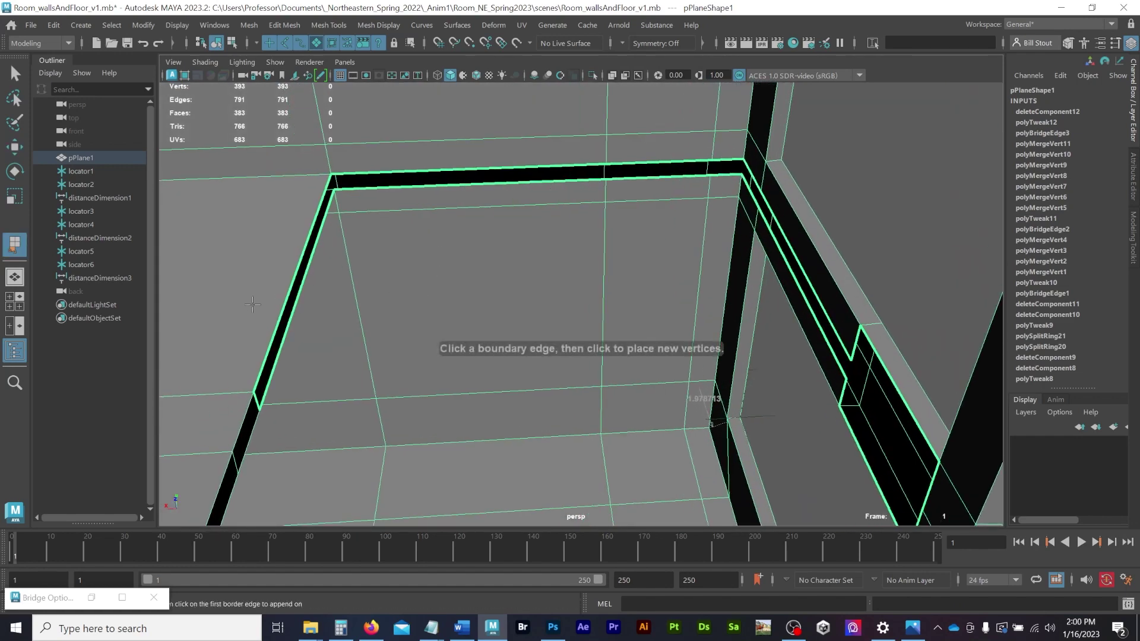
pyautogui.click(293, 313)
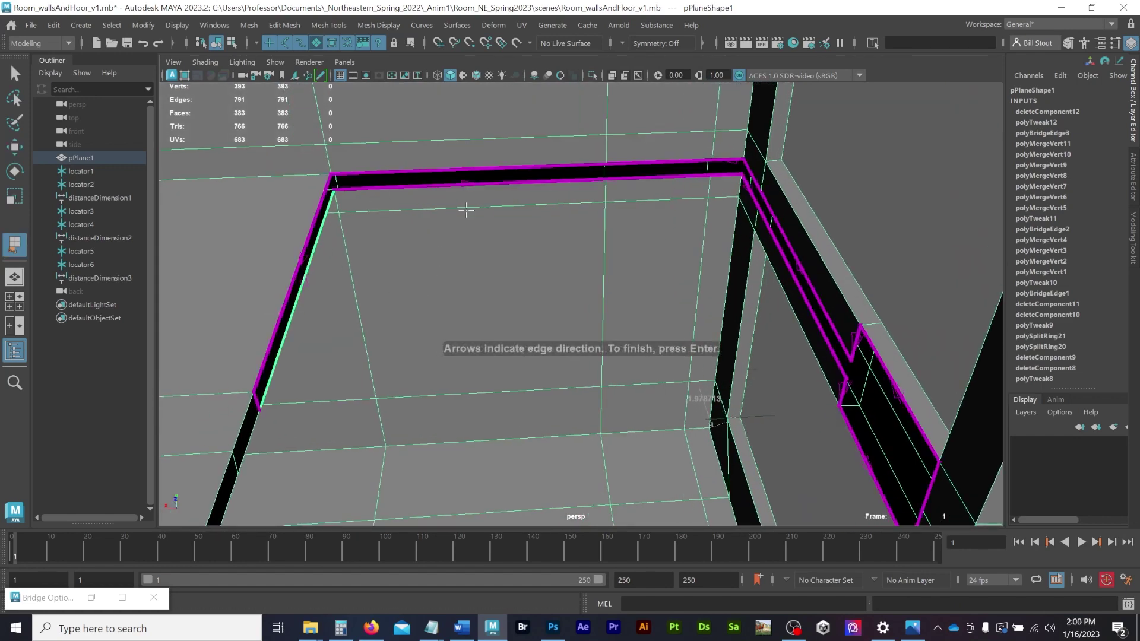
pyautogui.click(468, 183)
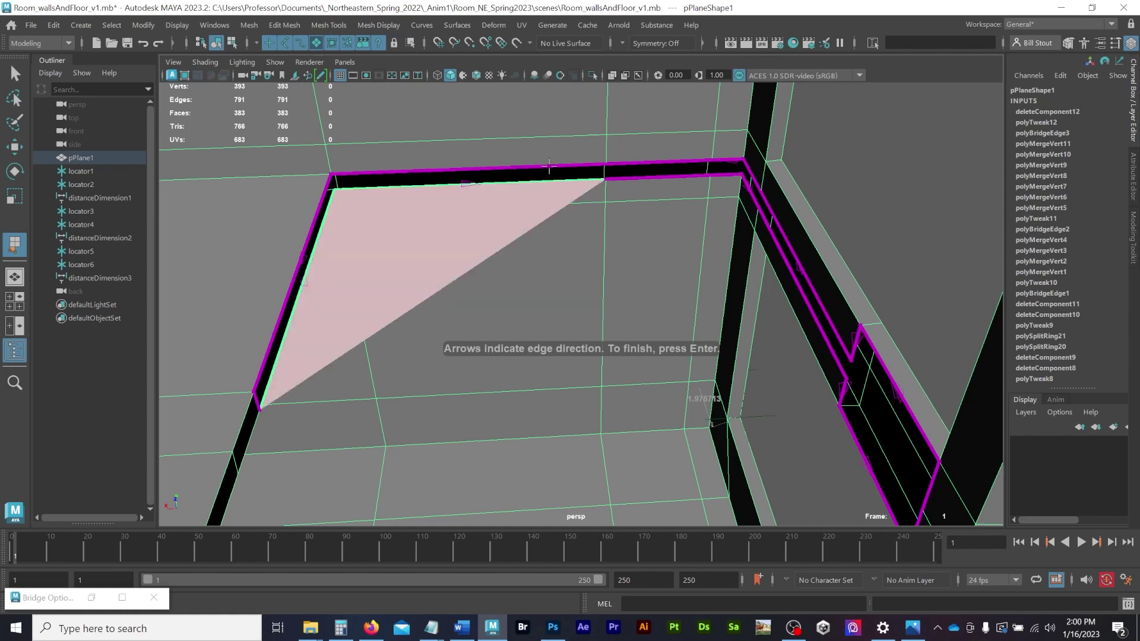
pyautogui.click(668, 174)
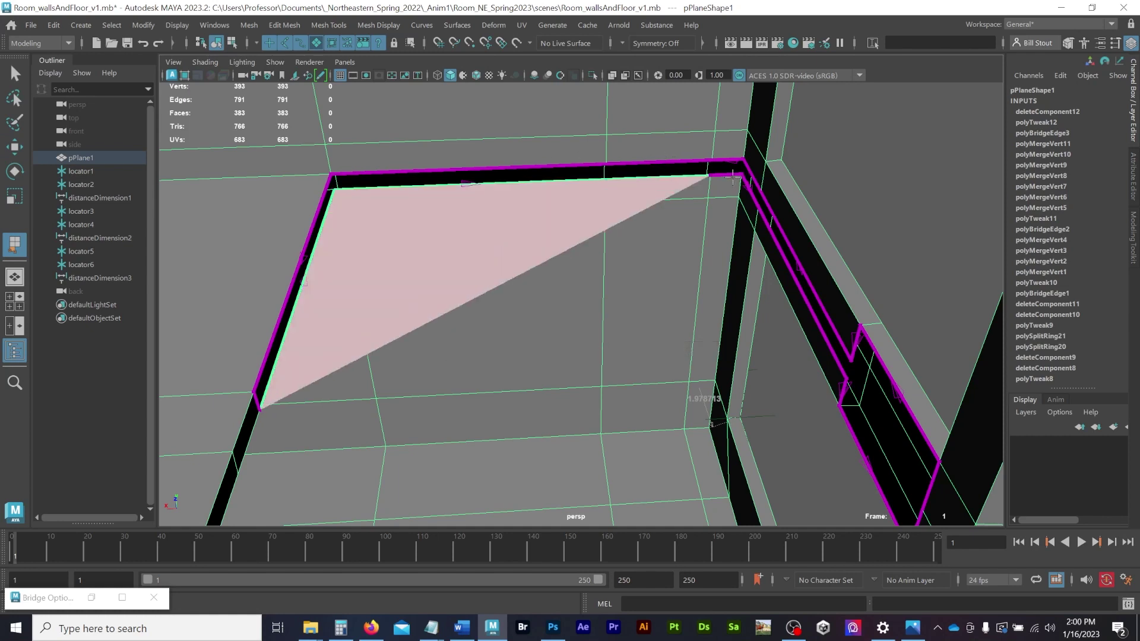
pyautogui.click(731, 177)
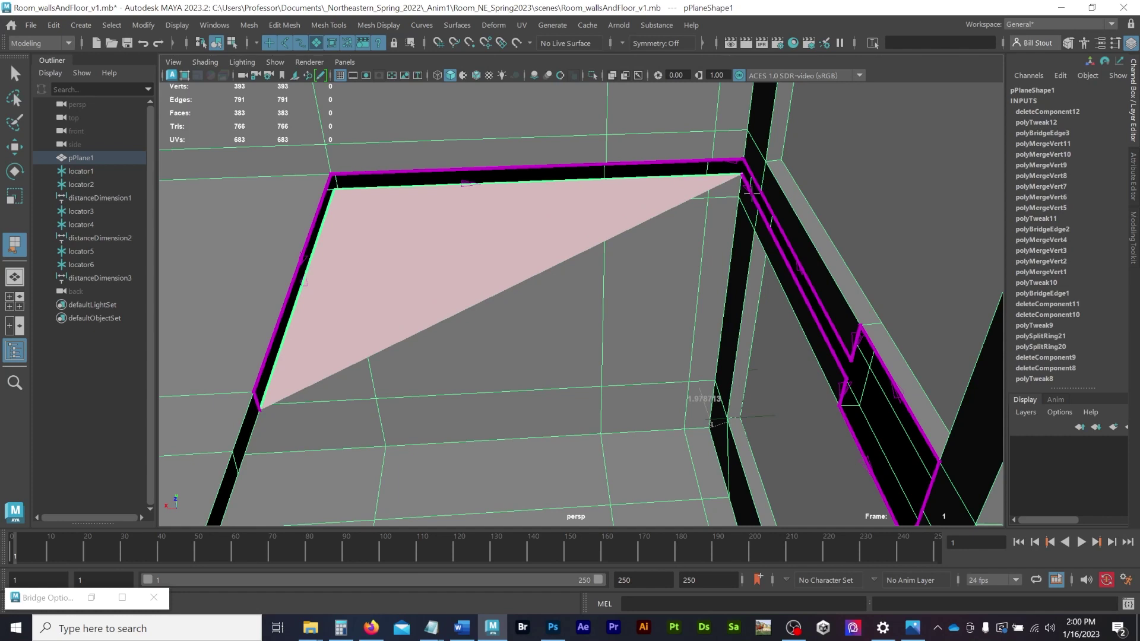
pyautogui.click(751, 192)
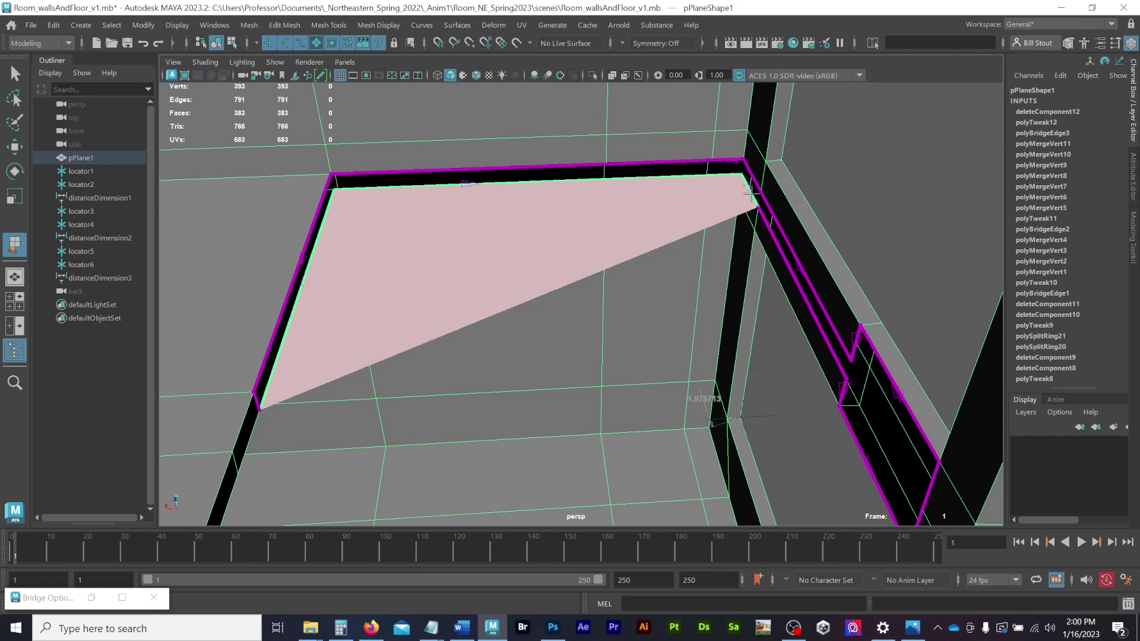
pyautogui.click(778, 249)
pyautogui.press('Return')
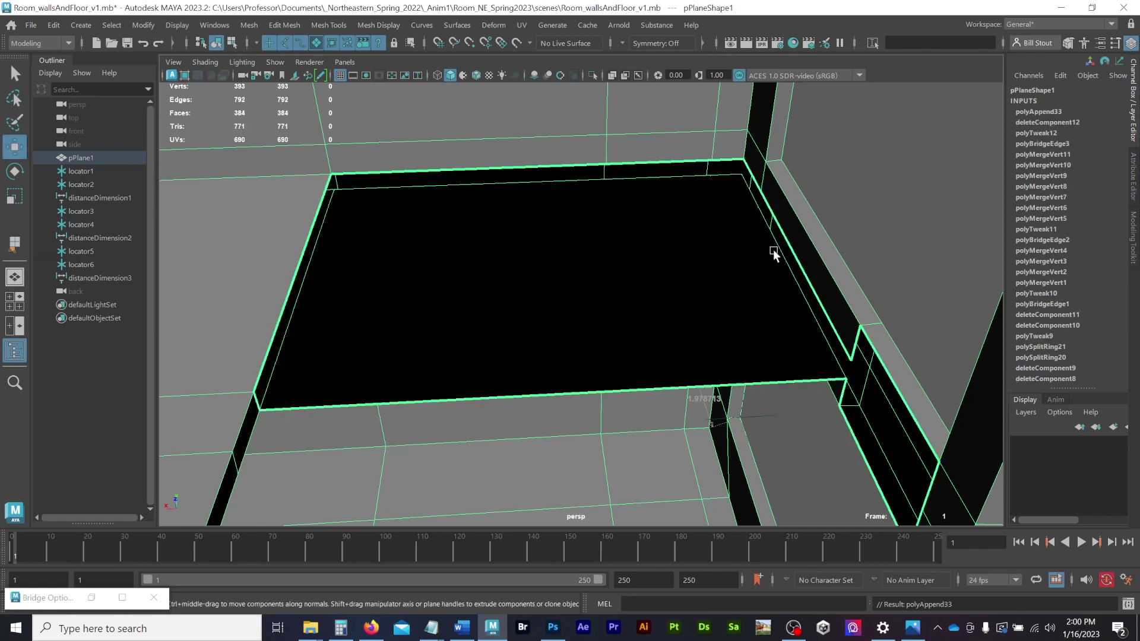
# Start appending the loft's top polygon from the upper border edge on its inner side.
pyautogui.keyDown('alt'); pyautogui.moveTo(475, 258); pyautogui.dragTo(480, 220); pyautogui.keyUp('alt')
pyautogui.scroll(-6, 479, 232)
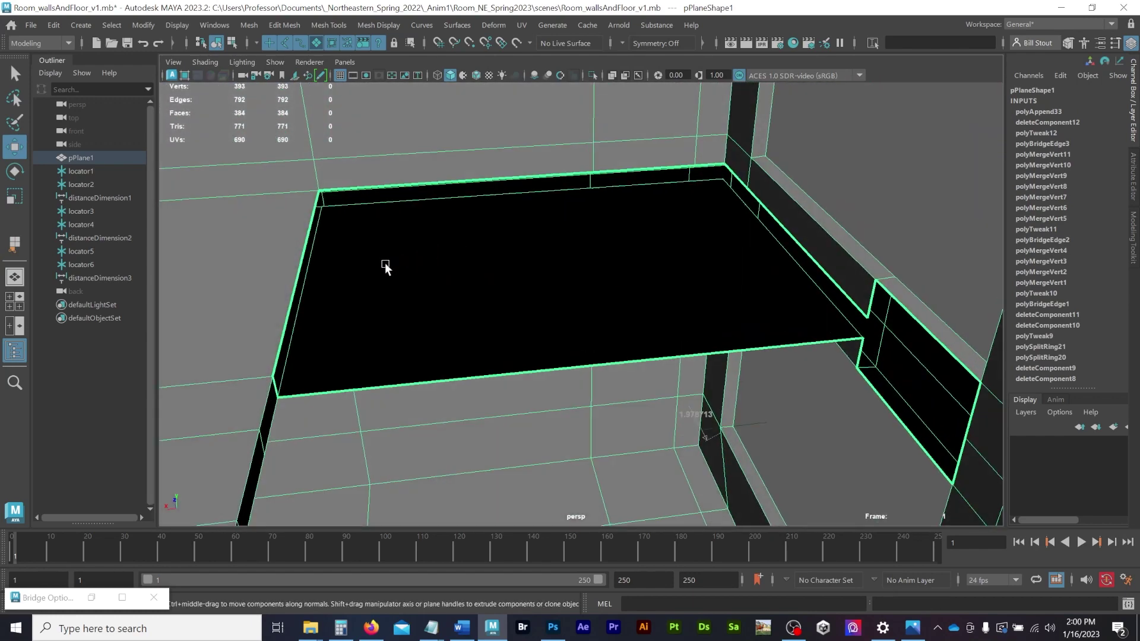
pyautogui.press('g')
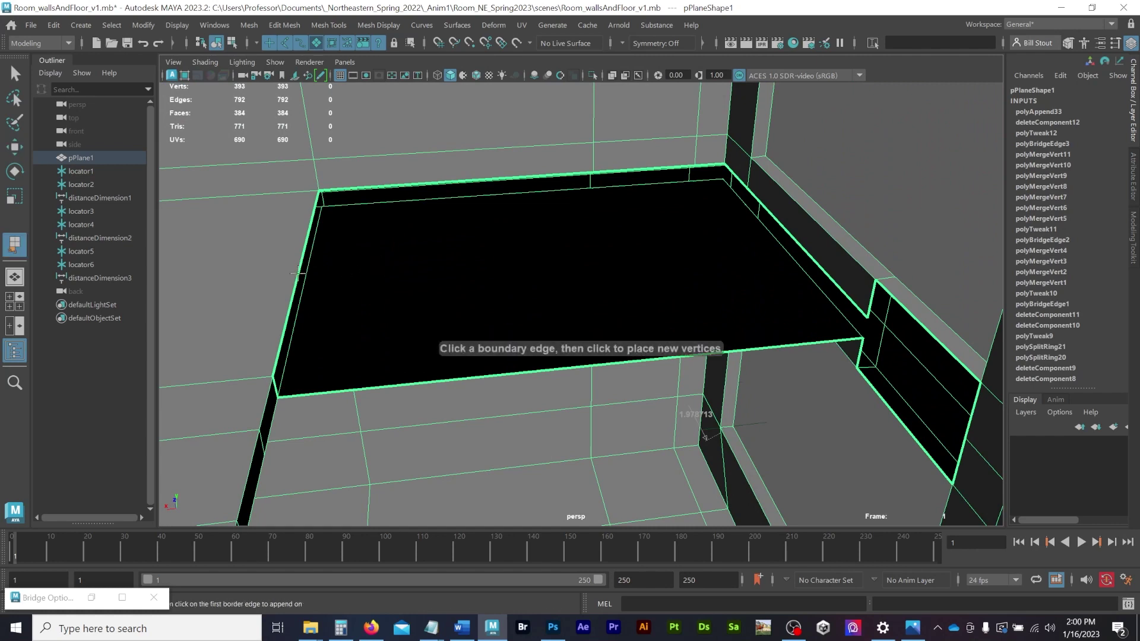
pyautogui.click(298, 274)
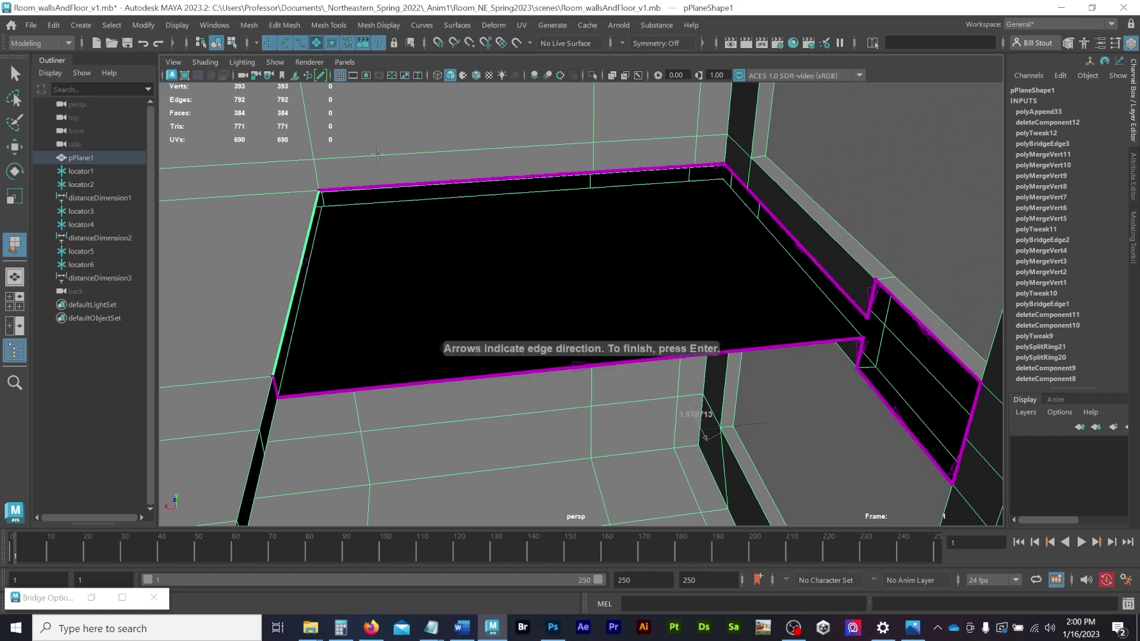
pyautogui.click(396, 185)
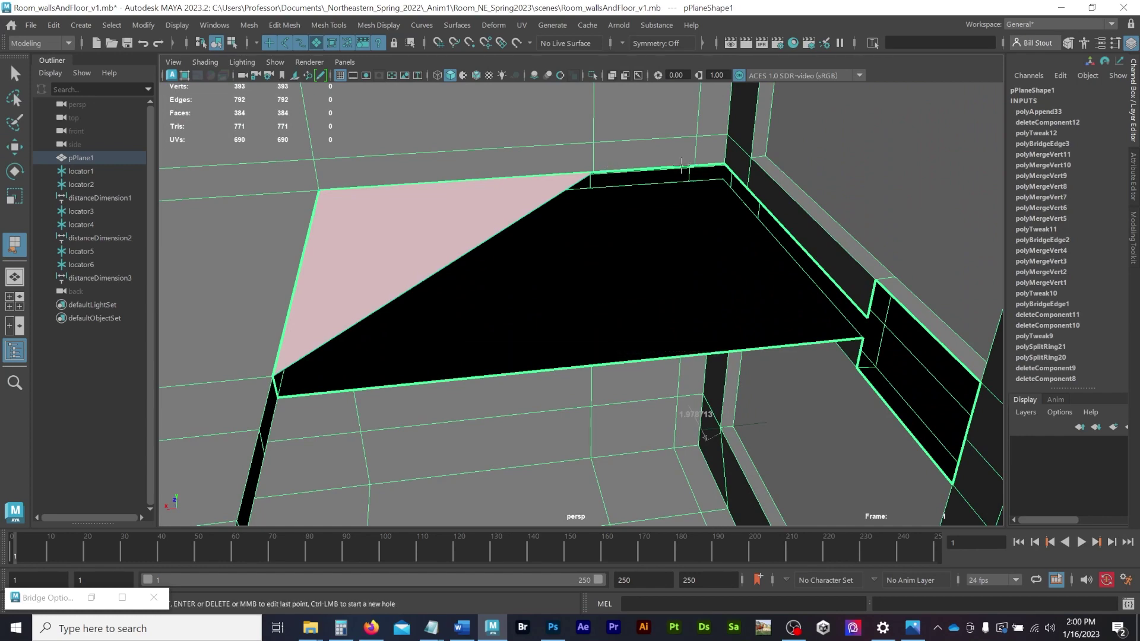
pyautogui.hotkey('ctrl', 'z')
pyautogui.moveTo(622, 208)
pyautogui.keyDown('alt'); pyautogui.mouseDown()
pyautogui.moveTo(626, 178)
pyautogui.moveTo(629, 202)
pyautogui.mouseUp(); pyautogui.keyUp('alt')
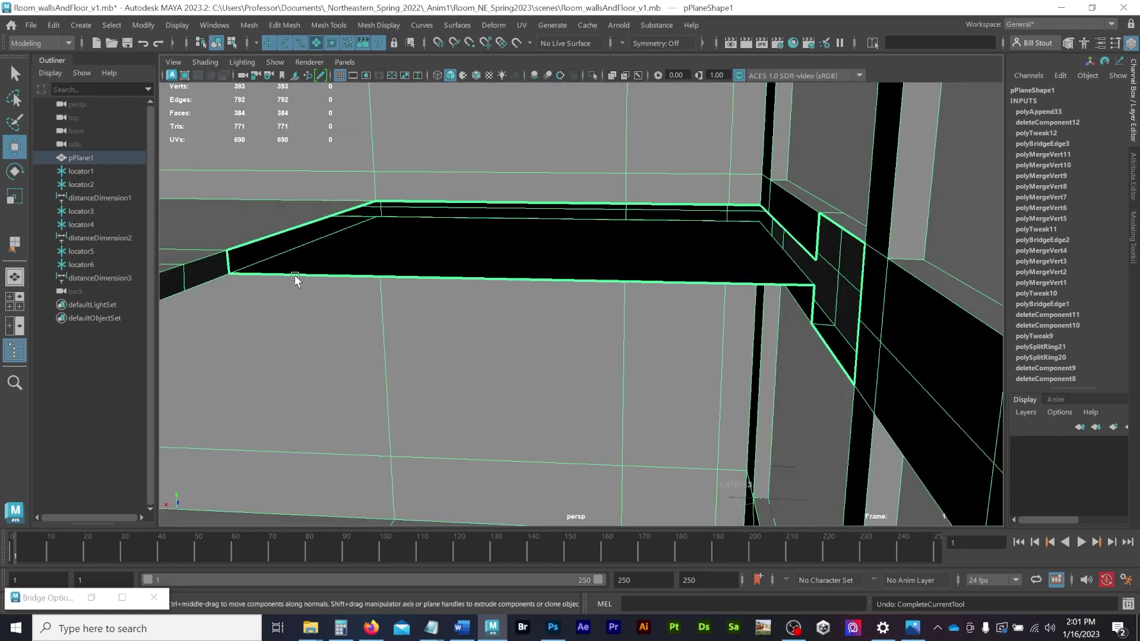
# Fill the large open top of the ledge with one face using Append to Polygon across its back and side boundary edges.
pyautogui.press('g')
pyautogui.keyDown('alt'); pyautogui.moveTo(785, 242); pyautogui.dragTo(788, 254); pyautogui.keyUp('alt')
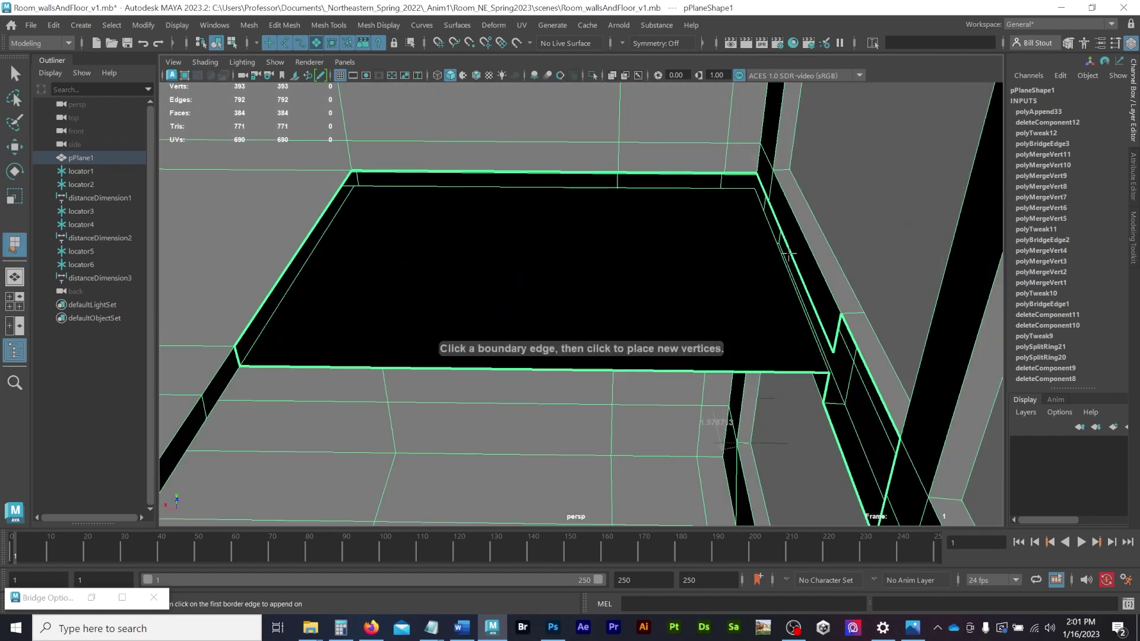
pyautogui.click(791, 257)
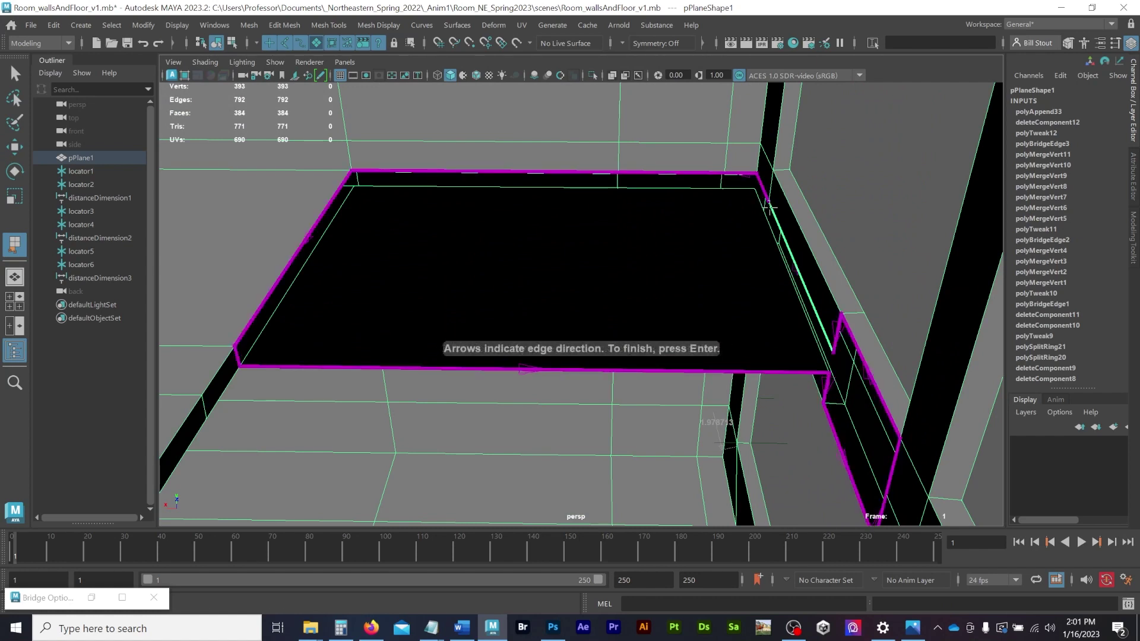
pyautogui.click(744, 174)
pyautogui.click(671, 172)
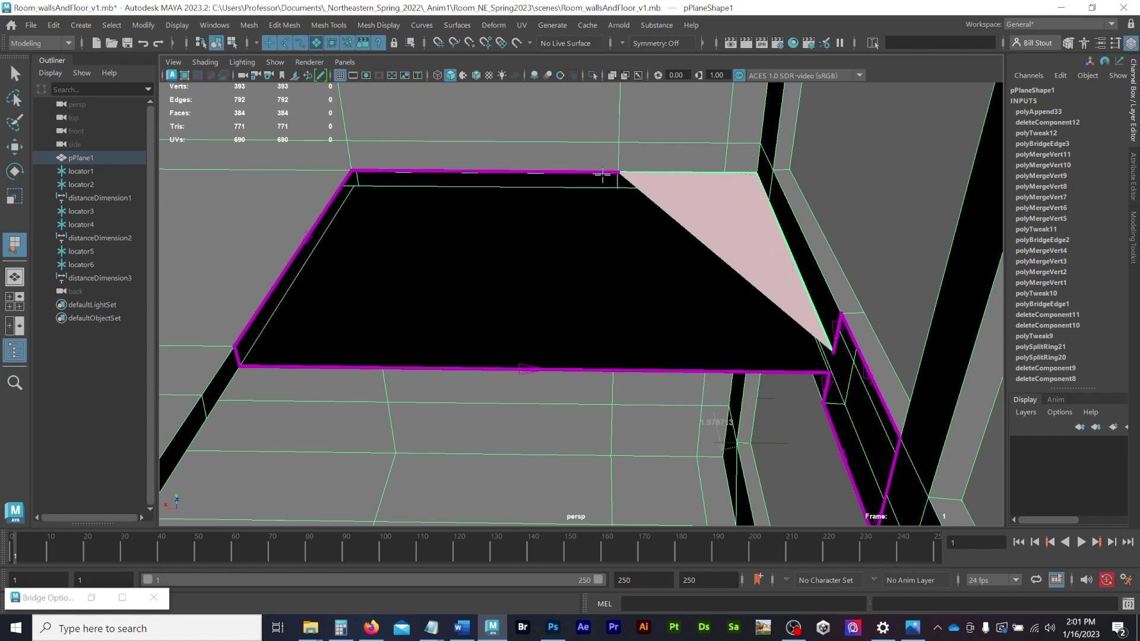
pyautogui.click(534, 173)
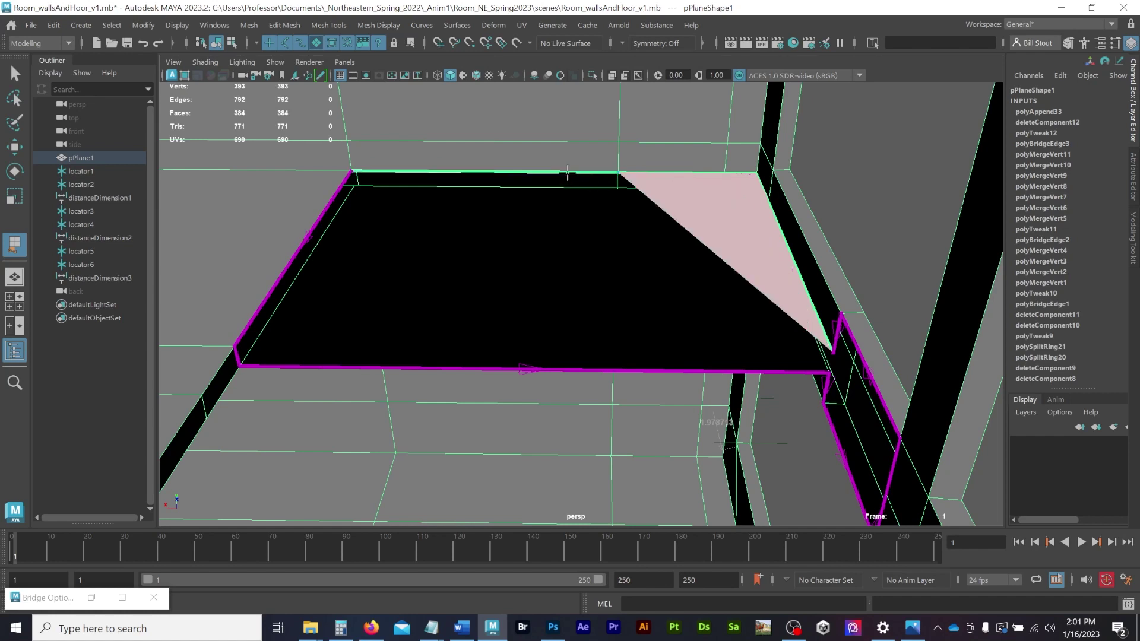
pyautogui.click(334, 196)
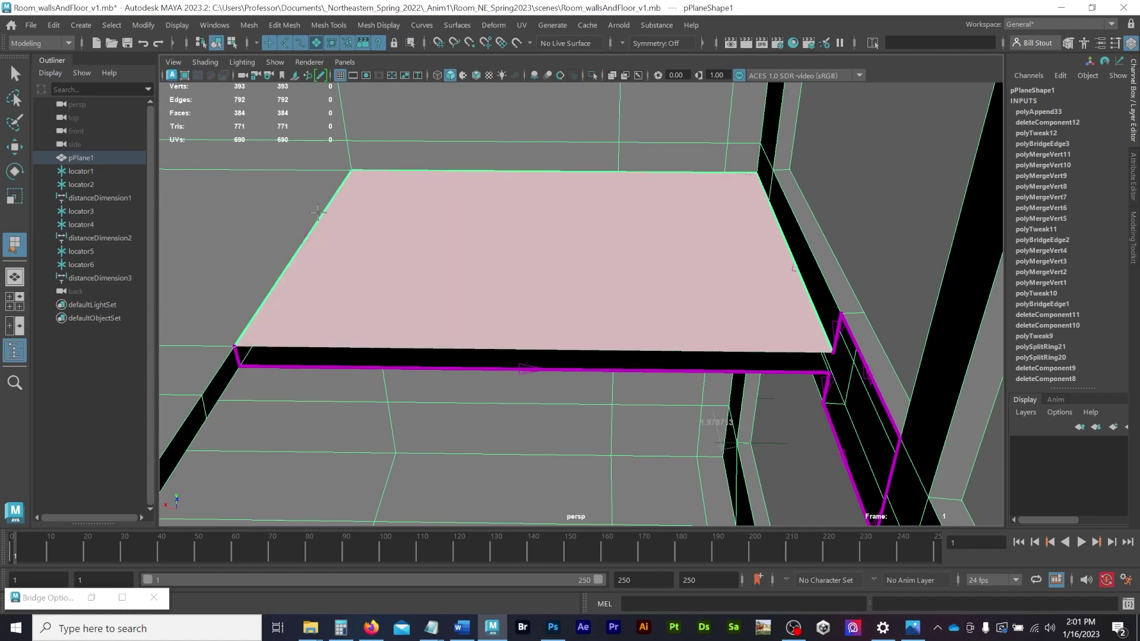
pyautogui.press('Return')
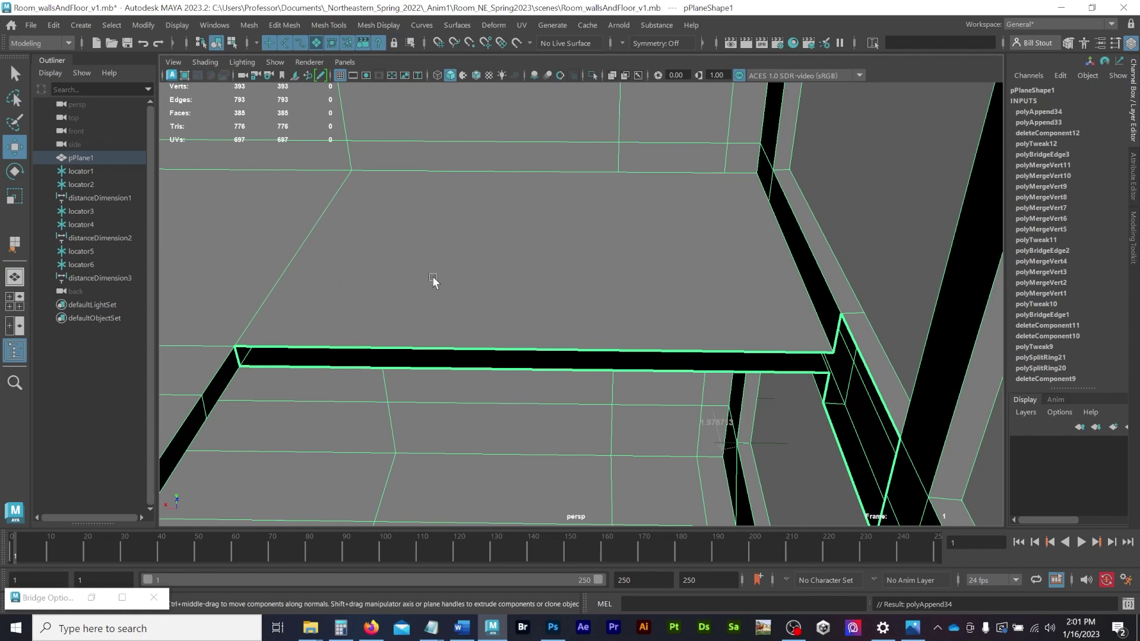
# Append a face to close the narrow open strip along the ledge's front, and save the scene.
pyautogui.press('y')
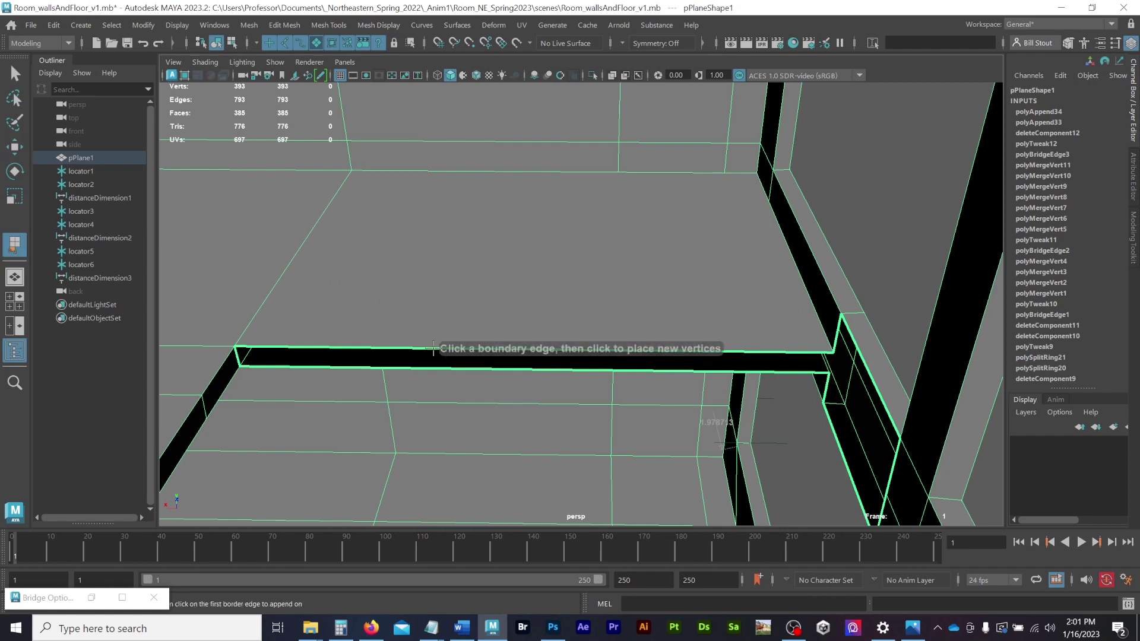
pyautogui.click(433, 366)
pyautogui.click(433, 368)
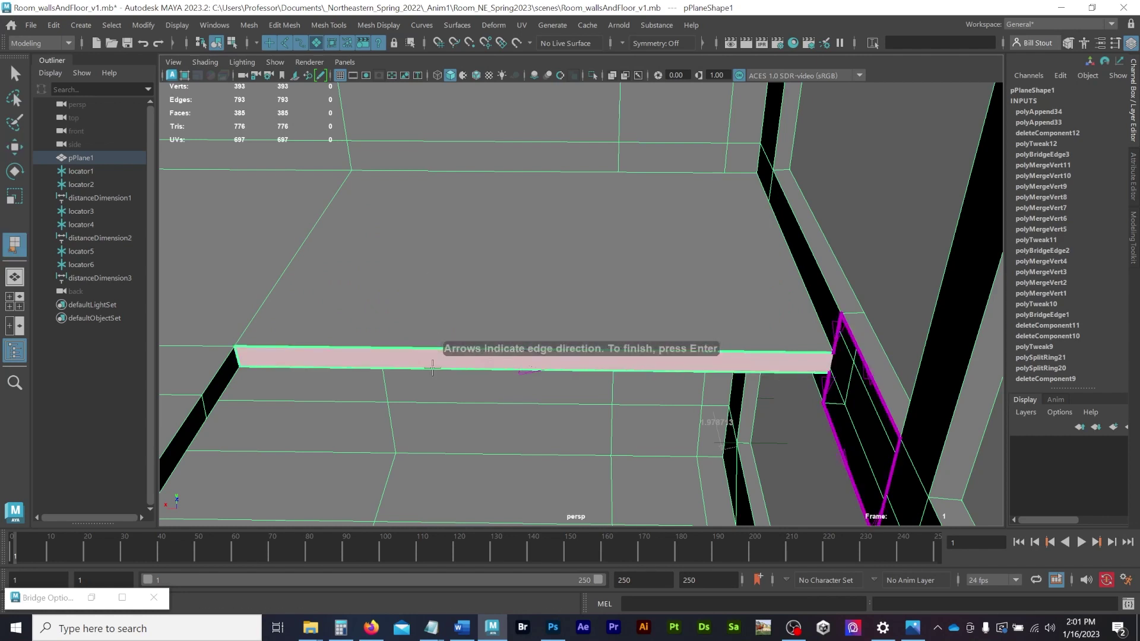
pyautogui.press('Return')
pyautogui.press('w')
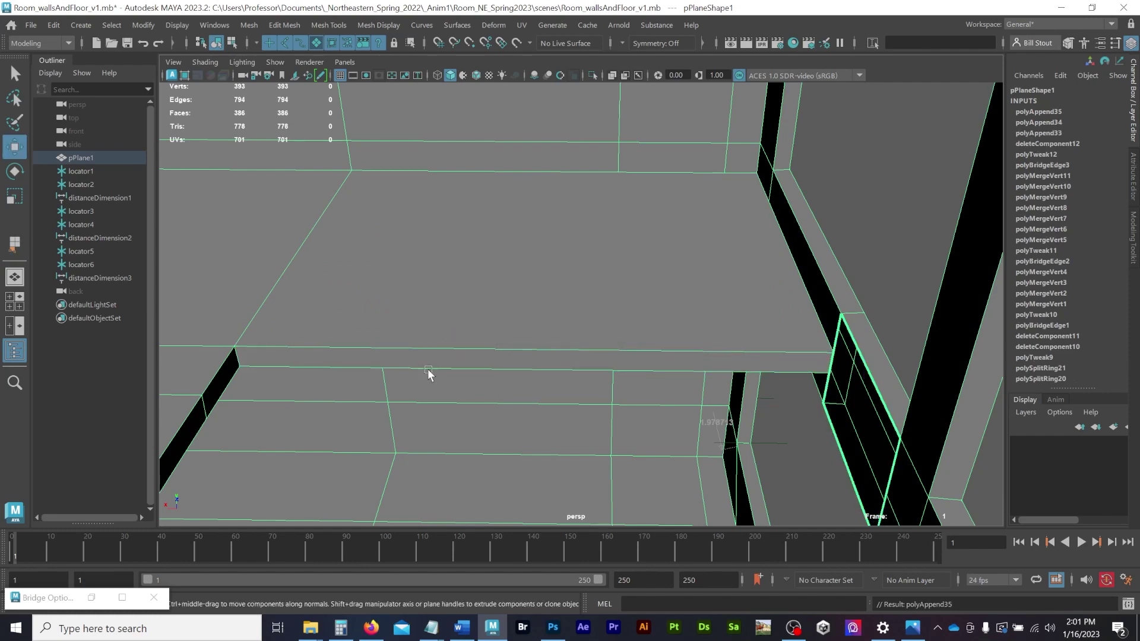
pyautogui.moveTo(427, 368)
pyautogui.keyDown('alt'); pyautogui.mouseDown()
pyautogui.moveTo(426, 333)
pyautogui.moveTo(428, 345)
pyautogui.moveTo(439, 329)
pyautogui.moveTo(435, 376)
pyautogui.moveTo(443, 324)
pyautogui.moveTo(433, 371)
pyautogui.moveTo(440, 342)
pyautogui.moveTo(438, 368)
pyautogui.moveTo(435, 355)
pyautogui.mouseUp(); pyautogui.keyUp('alt')
pyautogui.hotkey('ctrl', 's')
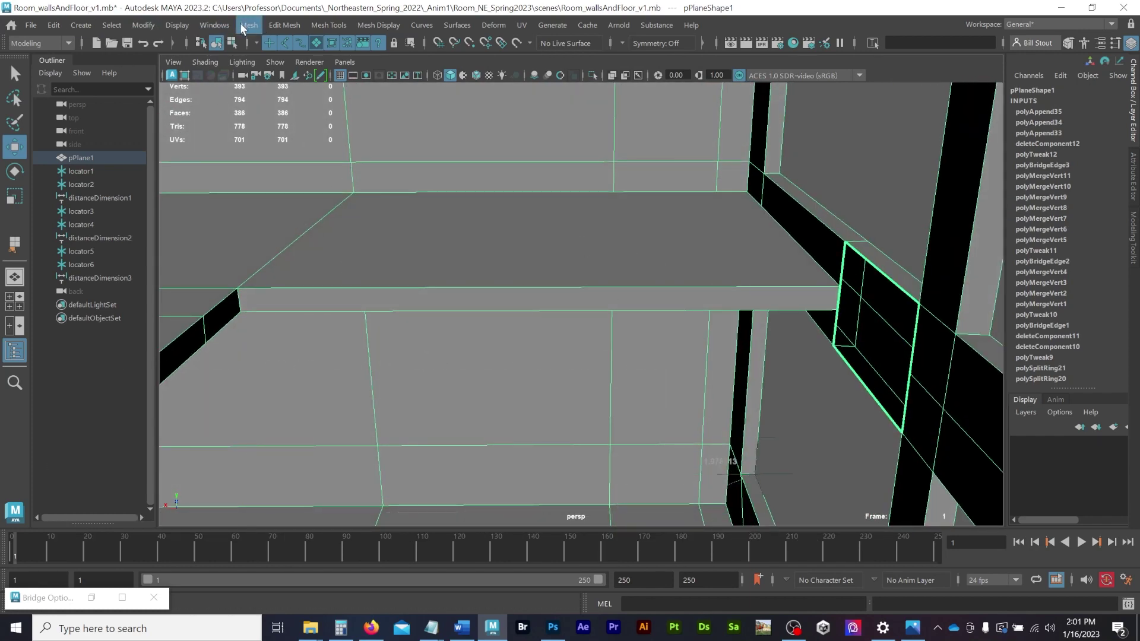
# Multi-Cut an edge from the wall's middle vertical line across the ledge's top and front faces to the front face's lower edge.
pyautogui.click(320, 26)
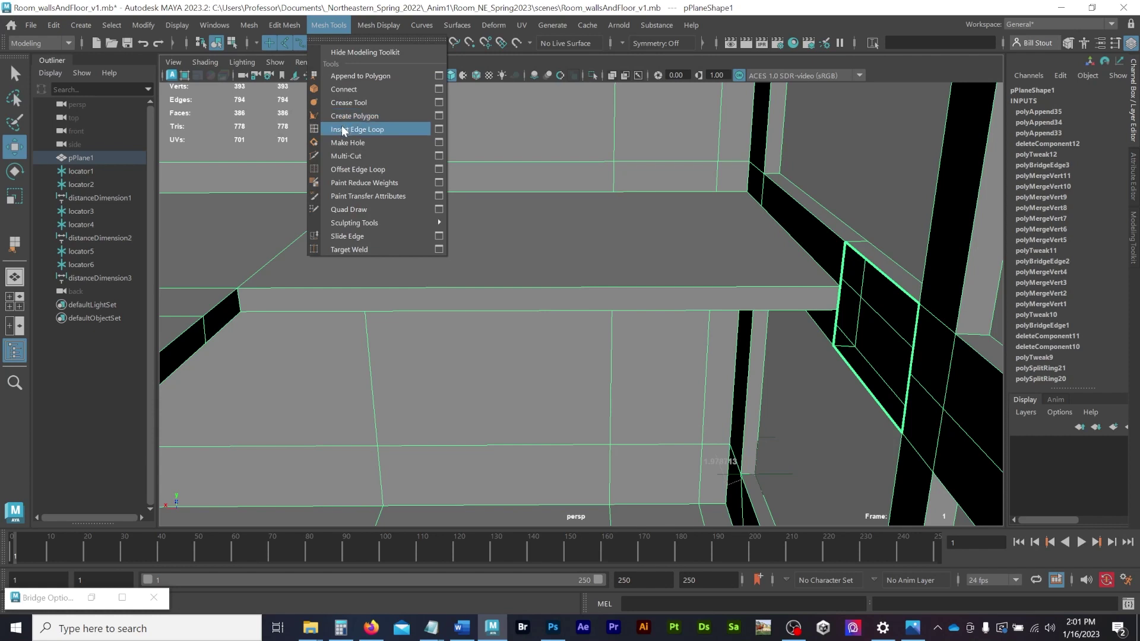
pyautogui.click(344, 155)
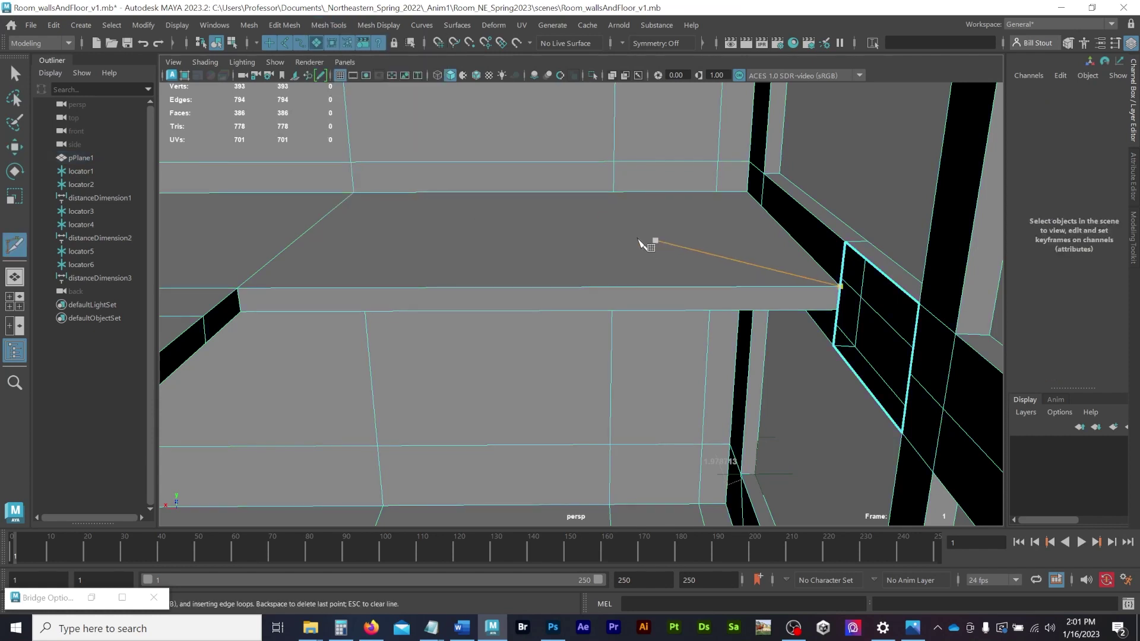
pyautogui.click(611, 193)
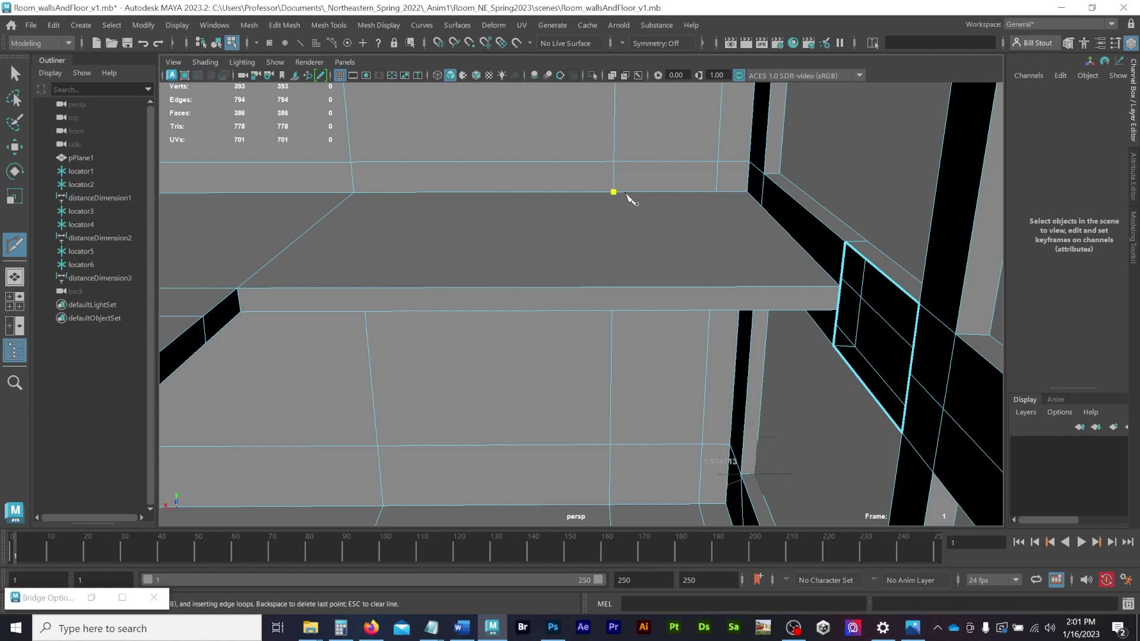
pyautogui.click(622, 287)
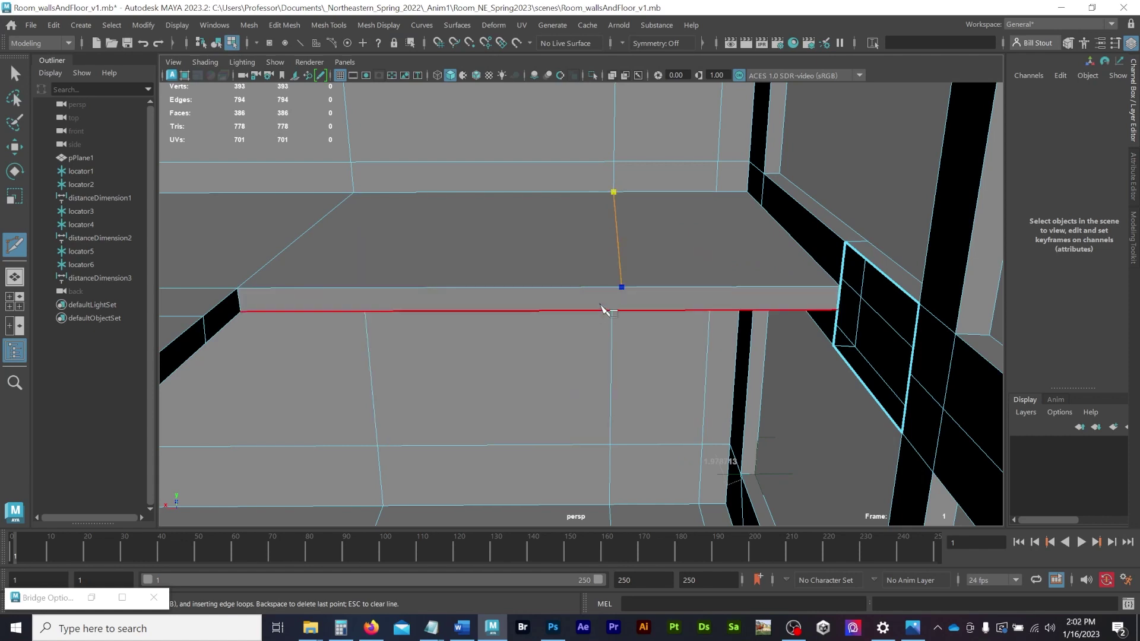
pyautogui.keyDown('alt'); pyautogui.moveTo(603, 308); pyautogui.dragTo(647, 297); pyautogui.keyUp('alt')
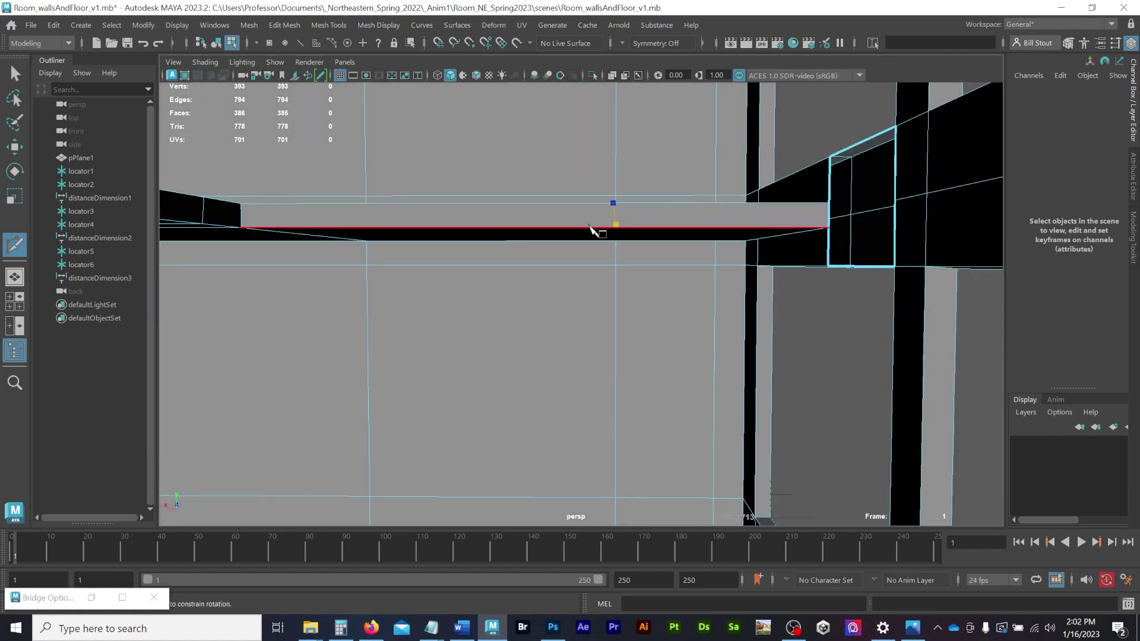
pyautogui.click(614, 226)
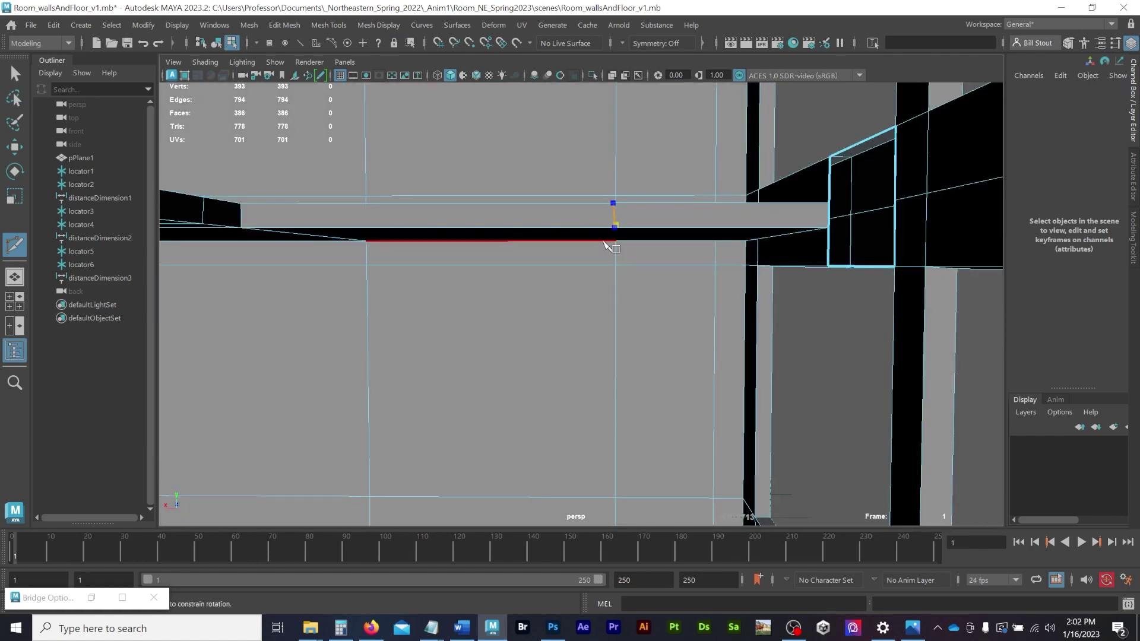
pyautogui.click(620, 240)
pyautogui.rightClick(630, 248)
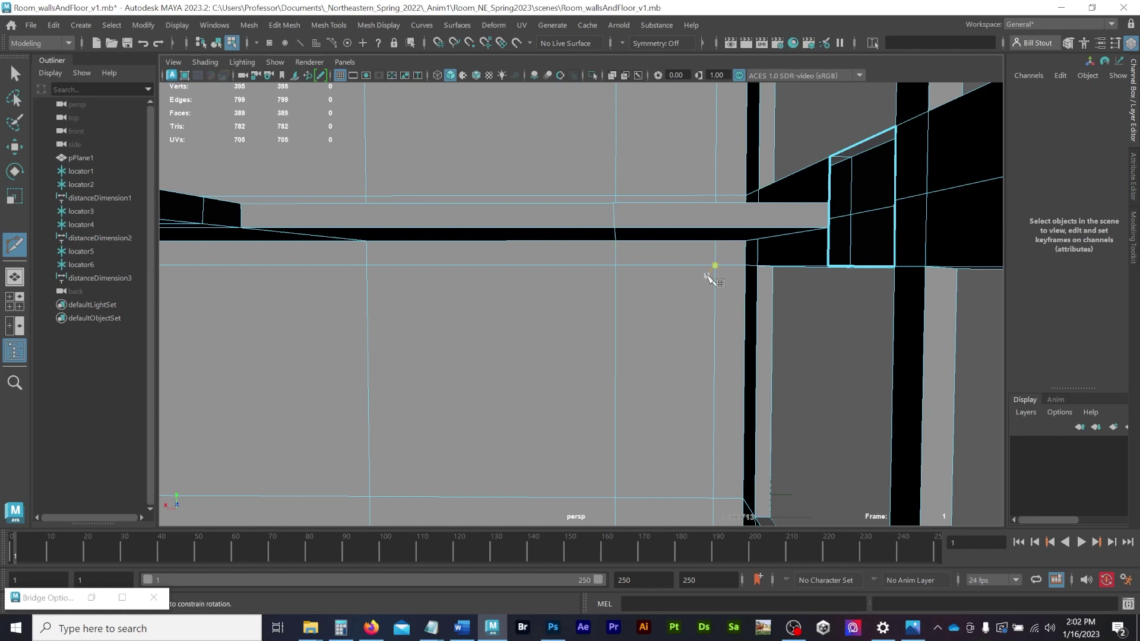
# Multi-Cut a second edge across the ledge's front and top faces, ending at the wall's vertical line nearest the corner.
pyautogui.press('q')
pyautogui.moveTo(700, 245); pyautogui.dragTo(757, 236)
pyautogui.press('F10')
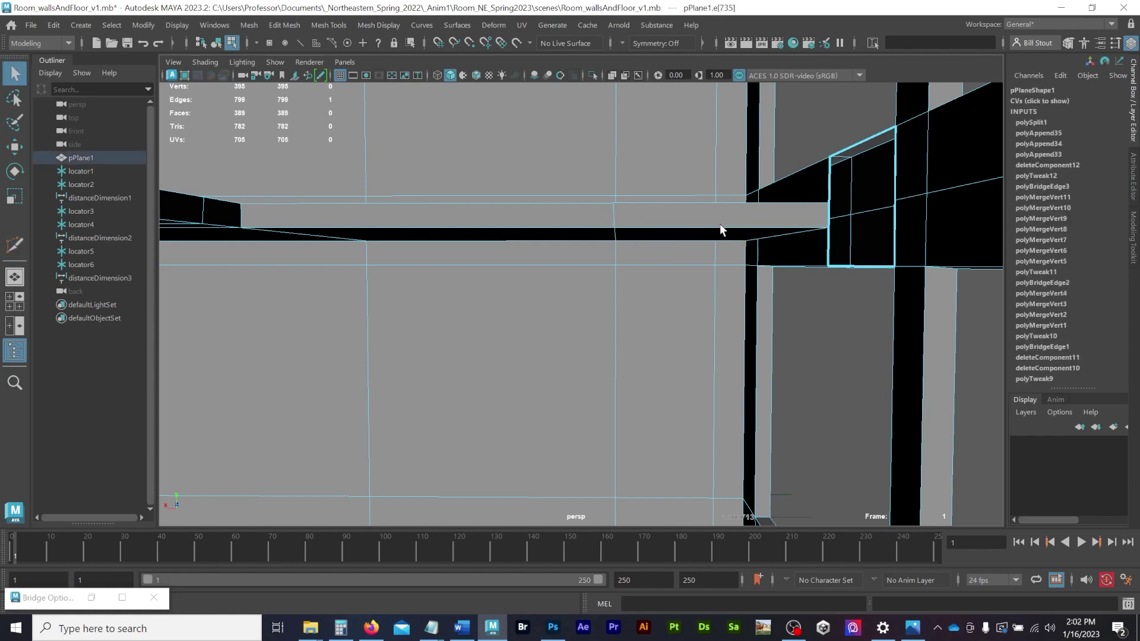
pyautogui.press('y')
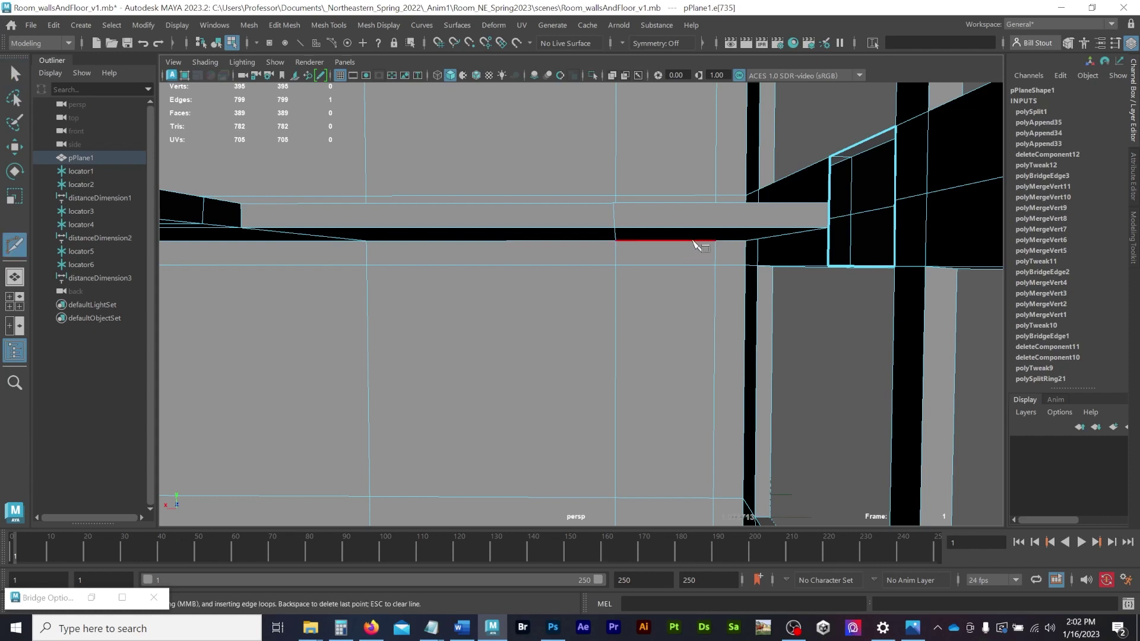
pyautogui.click(714, 241)
pyautogui.click(720, 227)
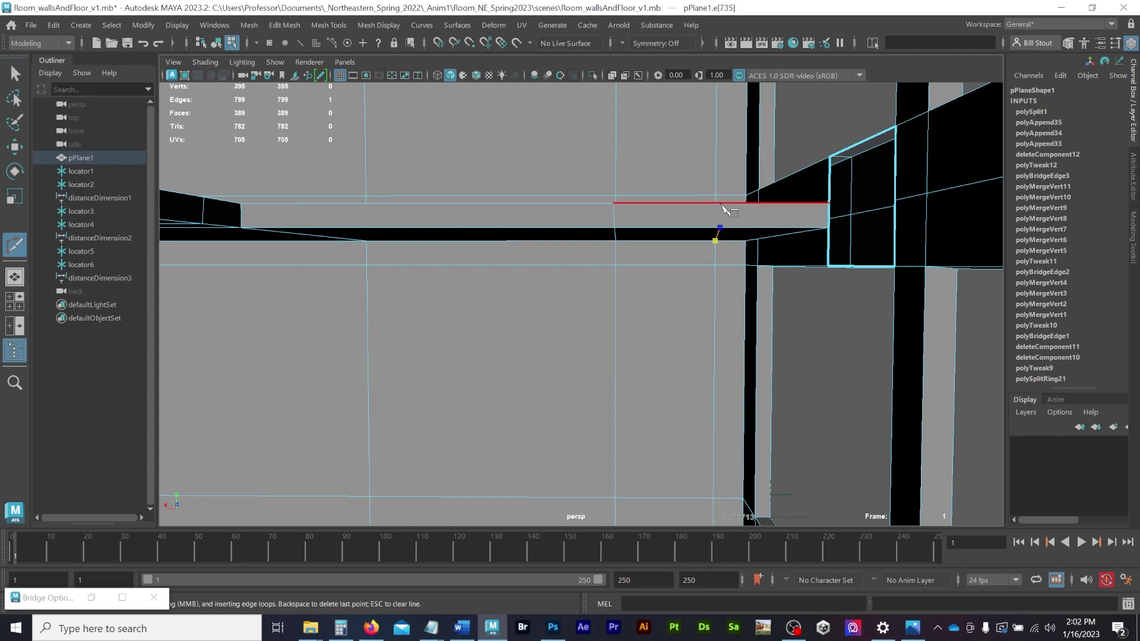
pyautogui.click(717, 203)
pyautogui.keyDown('alt'); pyautogui.moveTo(719, 209); pyautogui.dragTo(695, 188); pyautogui.keyUp('alt')
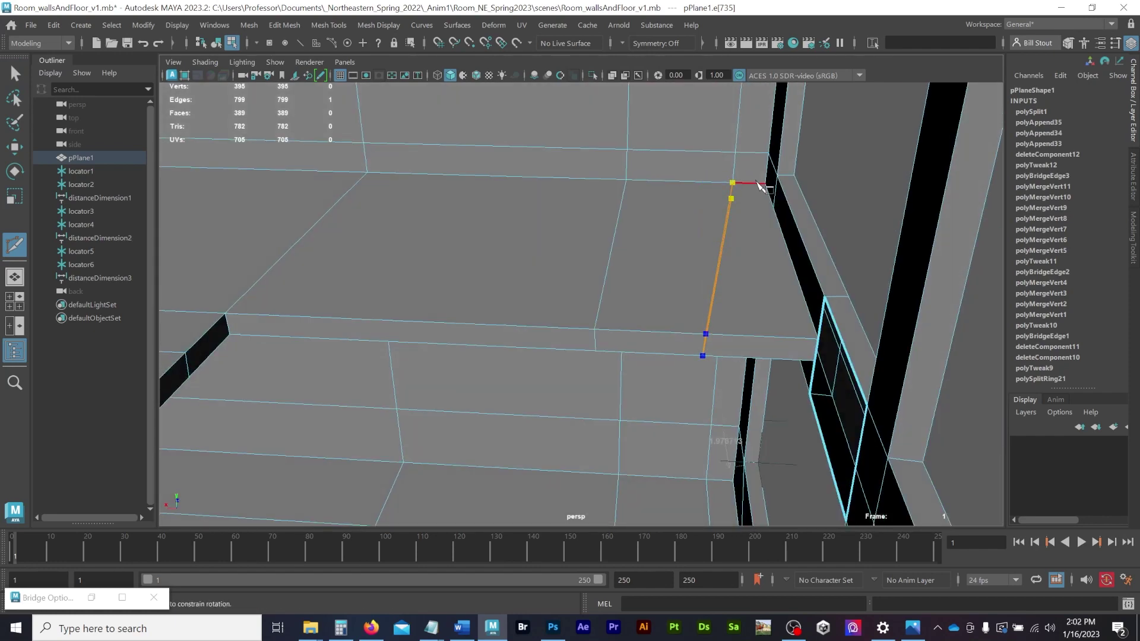
pyautogui.press('Return')
pyautogui.click(773, 207)
pyautogui.press('Escape')
pyautogui.press('q')
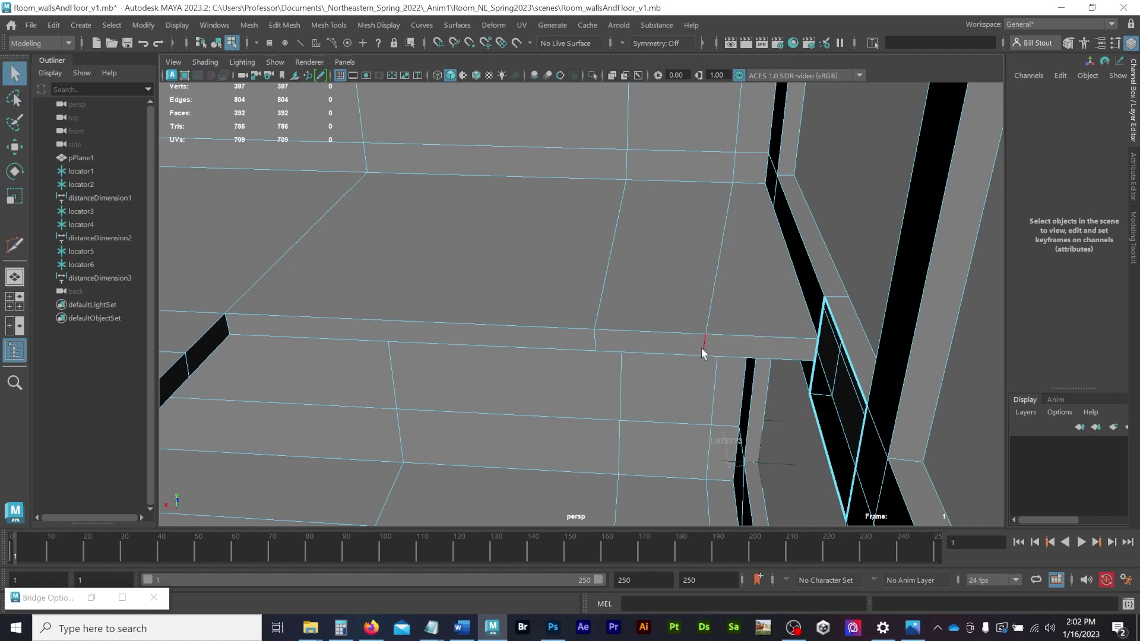
# Move the second cut's short vertical edge on the ledge's front face along the ledge toward the remaining hole.
pyautogui.press('F10')
pyautogui.click(700, 356)
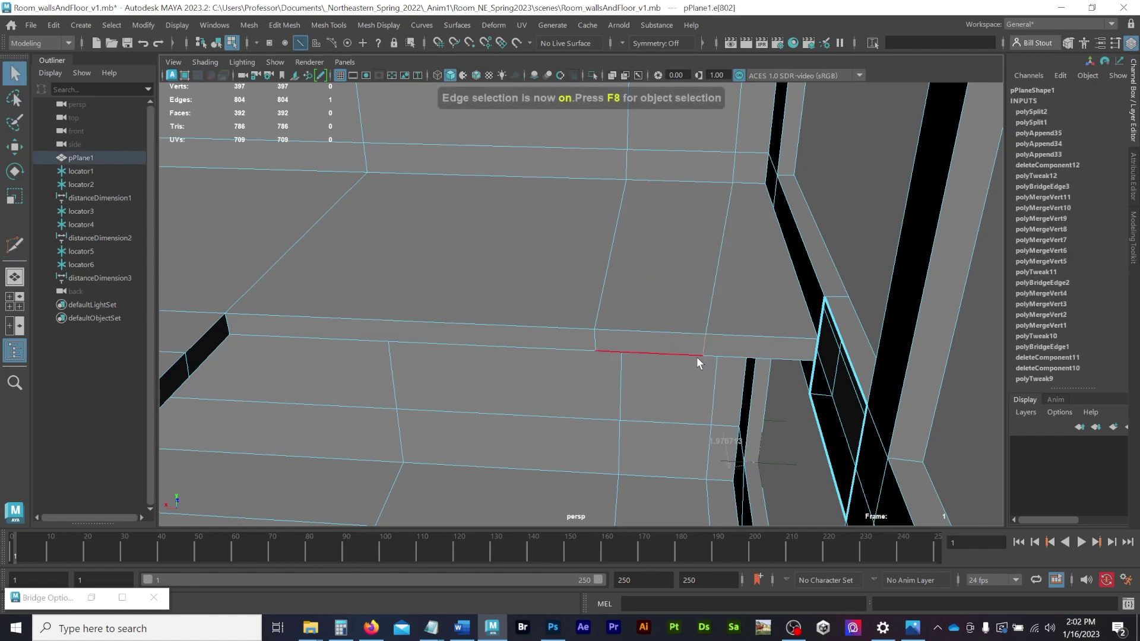
pyautogui.press('w')
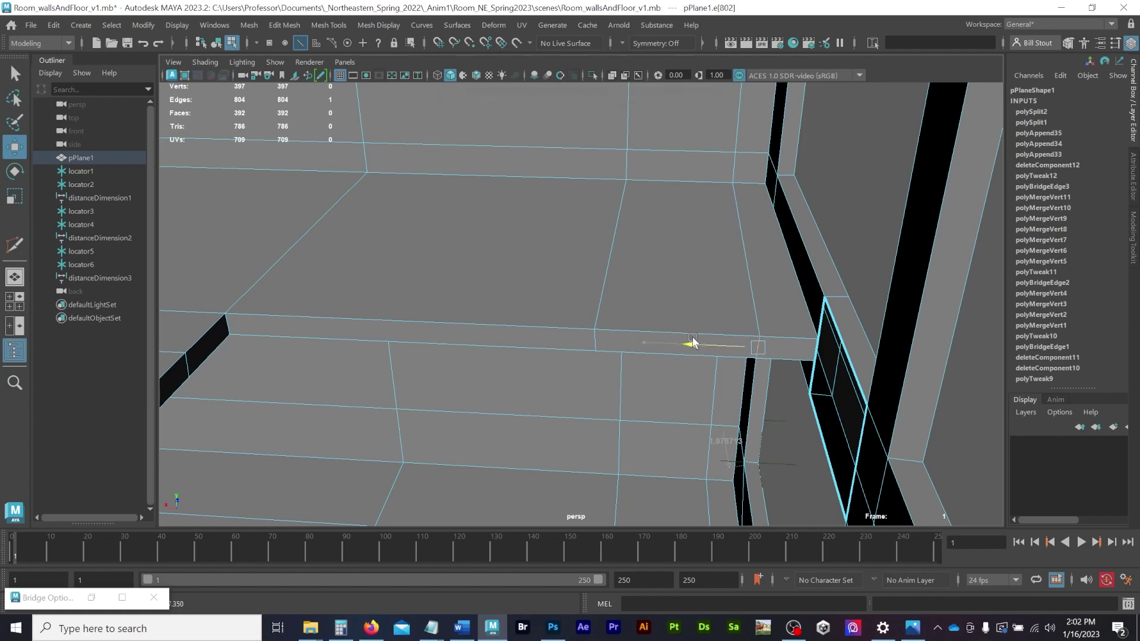
pyautogui.keyDown('alt'); pyautogui.moveTo(639, 347); pyautogui.dragTo(510, 329); pyautogui.keyUp('alt')
# Append a face between the upper side edges of the rectangular hole at the ledge's end to close its upper half.
pyautogui.click(328, 25)
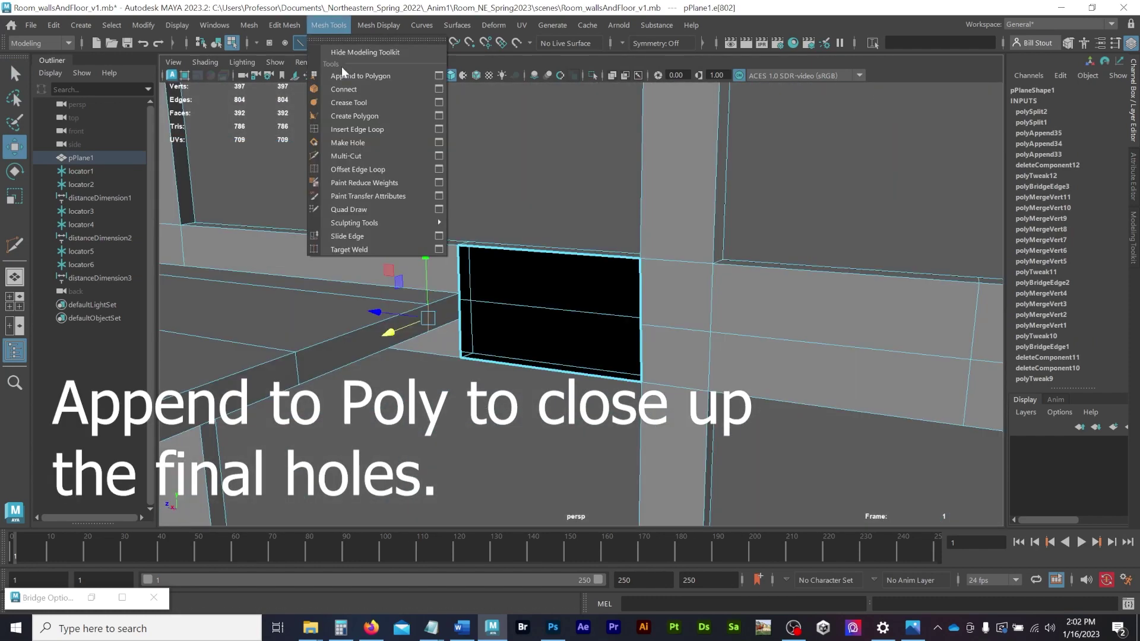
pyautogui.click(343, 79)
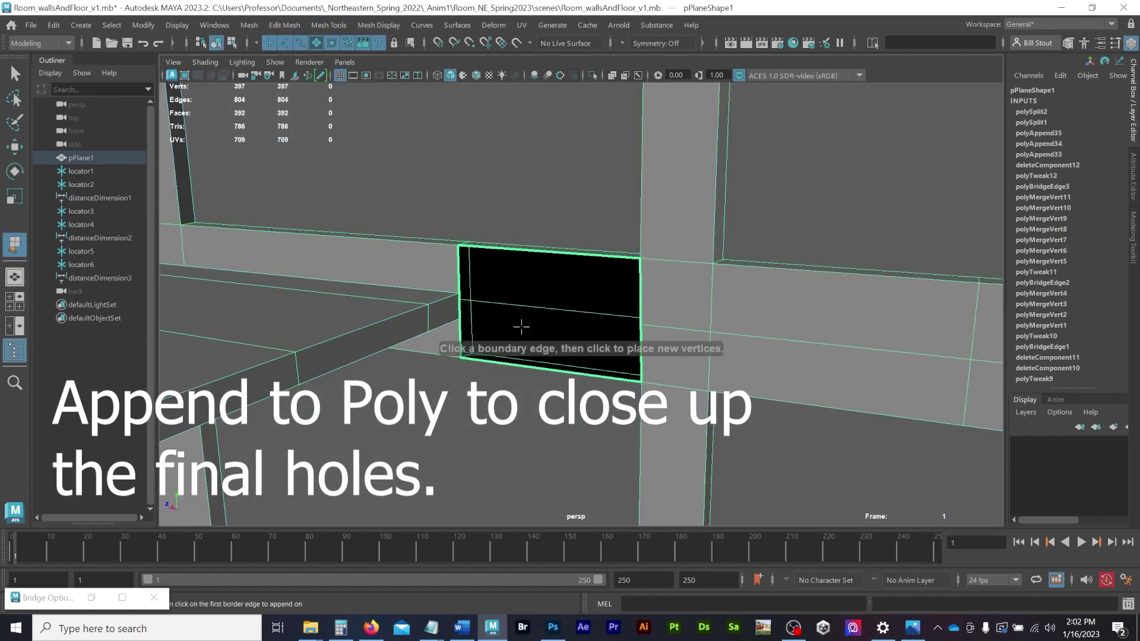
pyautogui.click(459, 276)
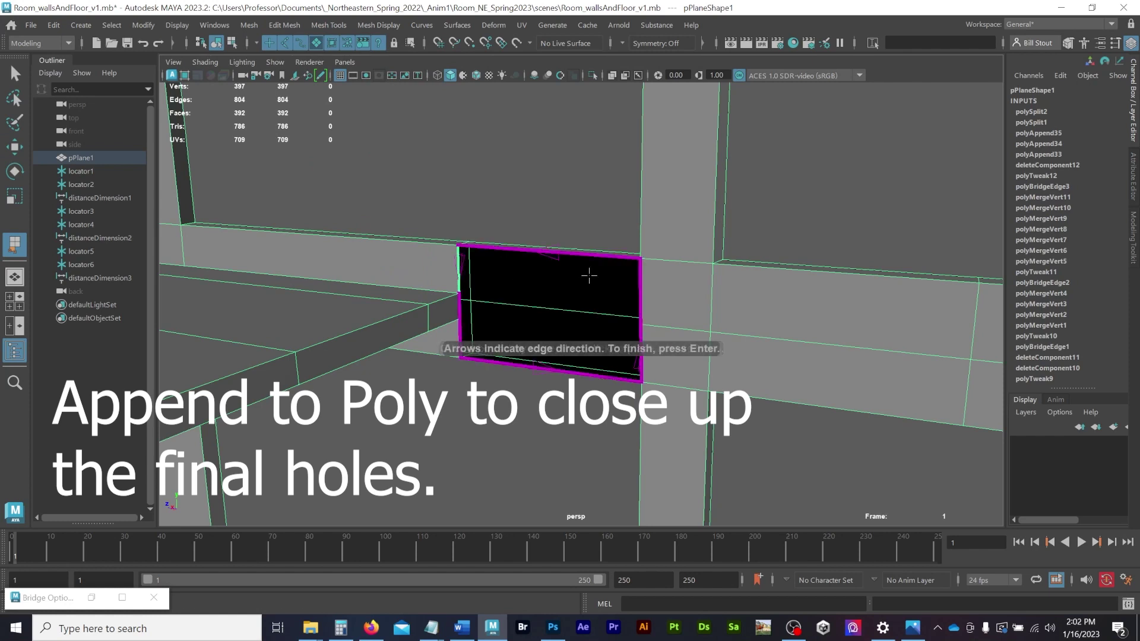
pyautogui.click(638, 289)
pyautogui.press('Return')
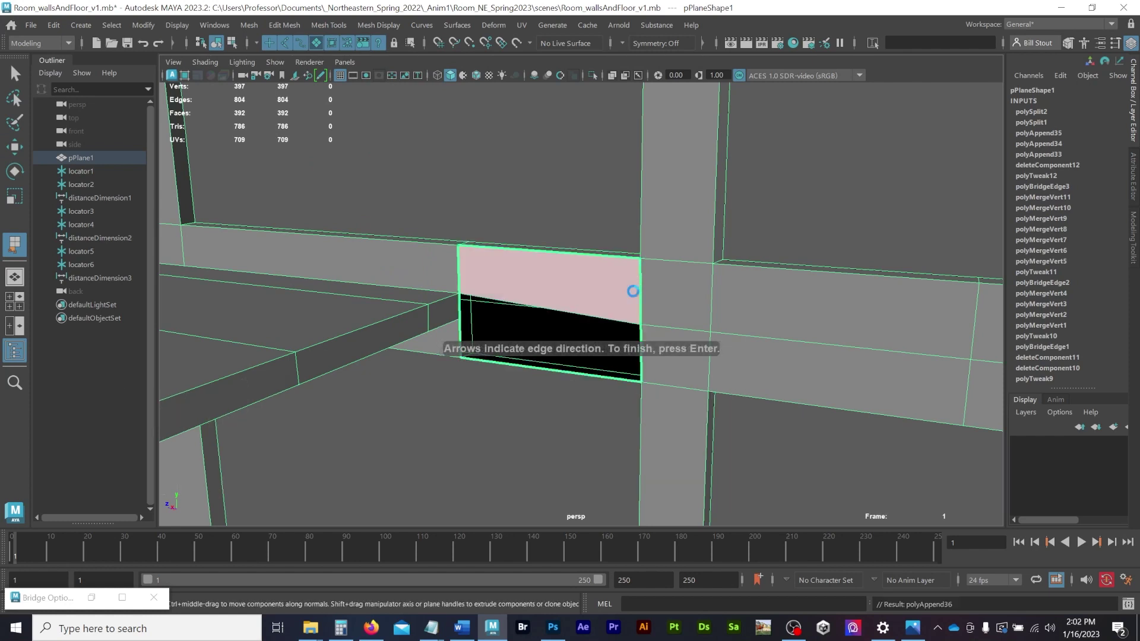
# Append a face between the lower side edges of the remaining hole at the ledge's end.
pyautogui.press('g')
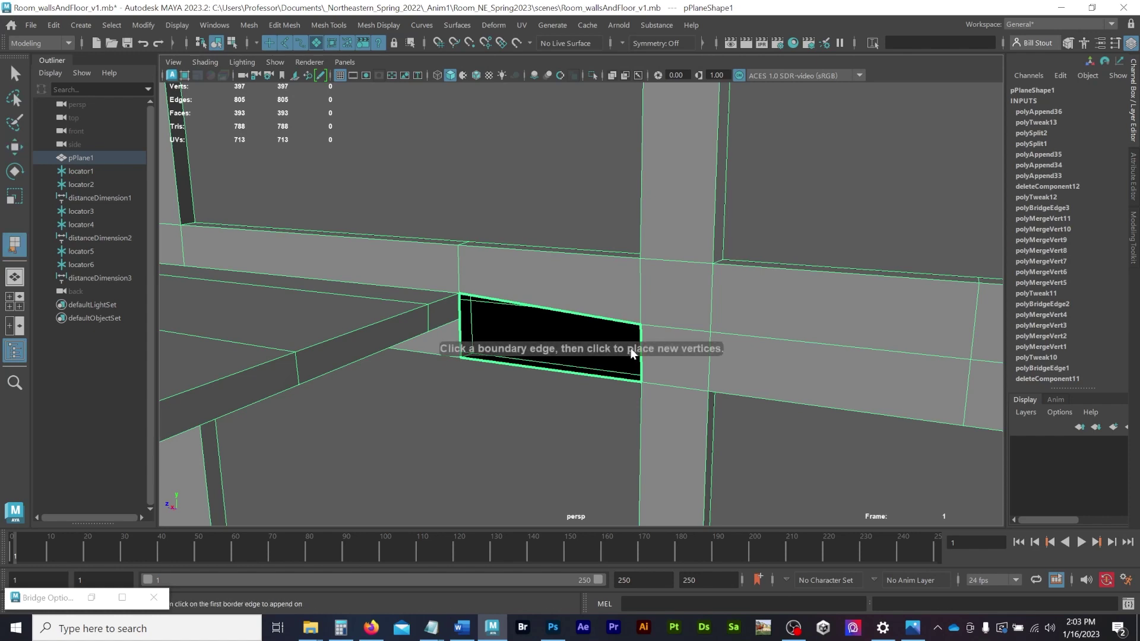
pyautogui.click(641, 356)
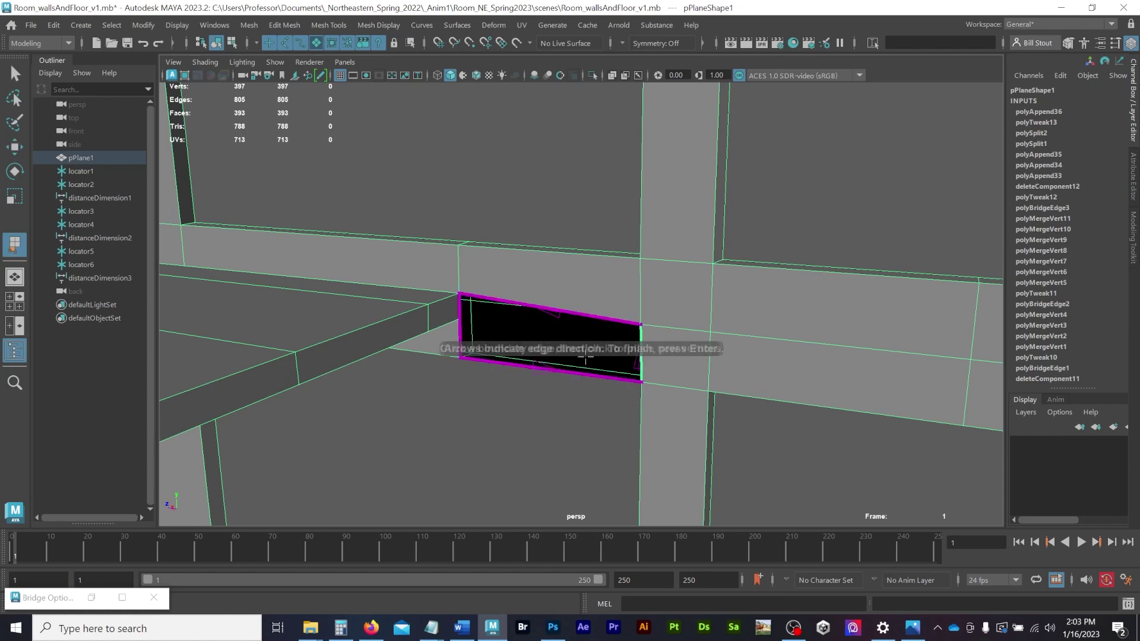
pyautogui.click(462, 335)
pyautogui.press('Return')
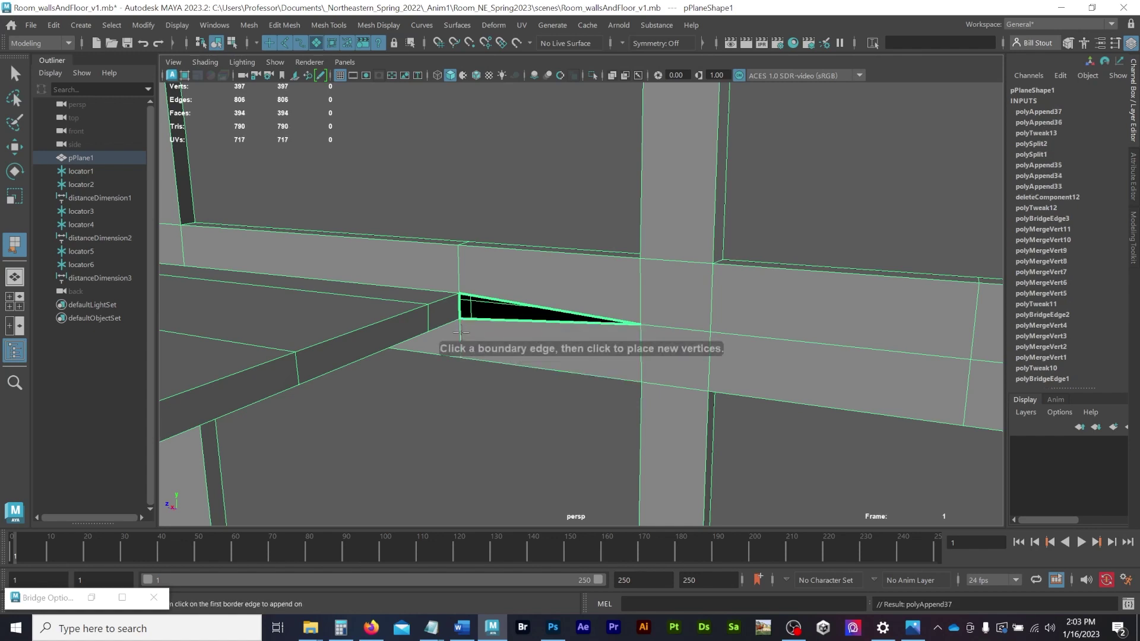
# Append a polygon across the remaining triangular gap beside the ledge's end.
pyautogui.click(485, 299)
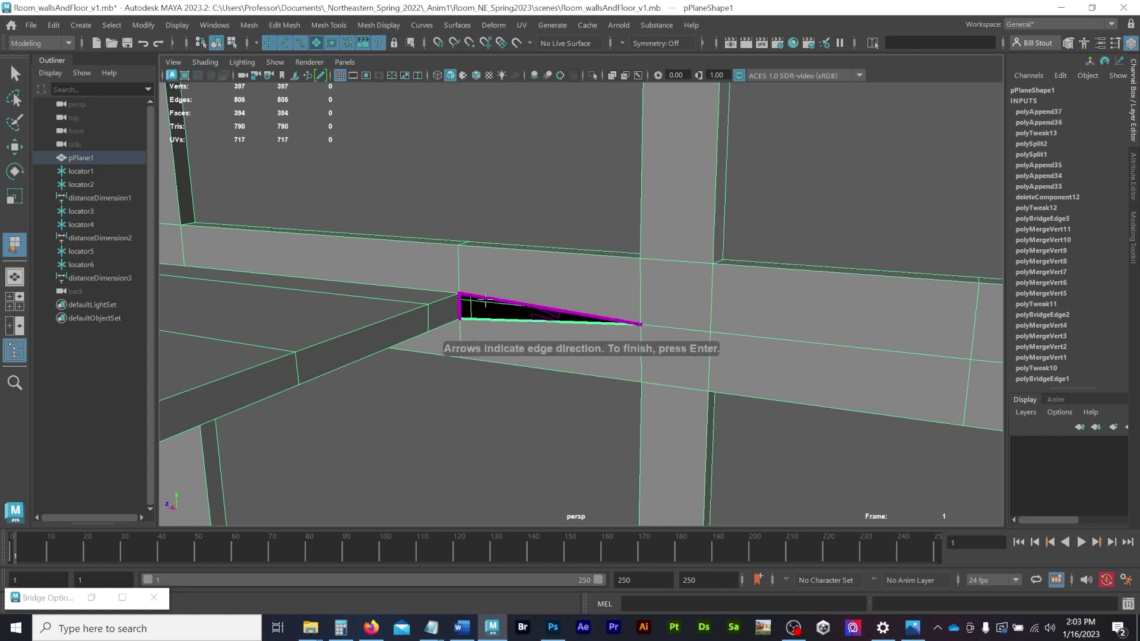
pyautogui.click(485, 297)
pyautogui.press('w')
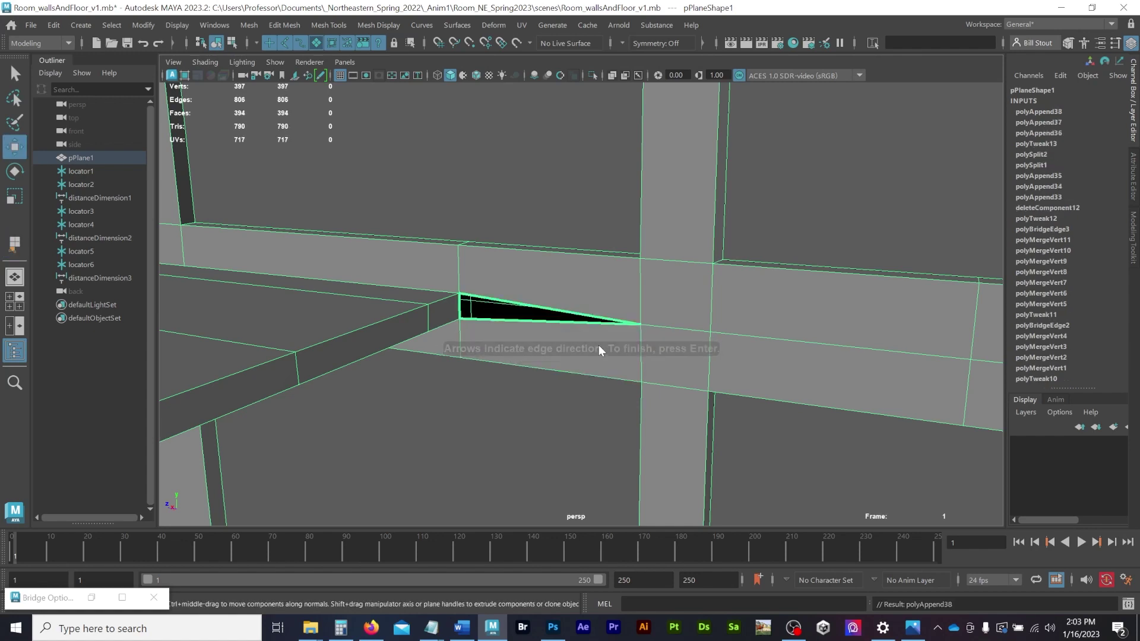
# Undo the previous triangular fill beside the ledge's end and append a new polygon across that gap.
pyautogui.keyDown('alt'); pyautogui.moveTo(519, 343); pyautogui.dragTo(536, 348); pyautogui.keyUp('alt')
pyautogui.hotkey('ctrl', 'z')
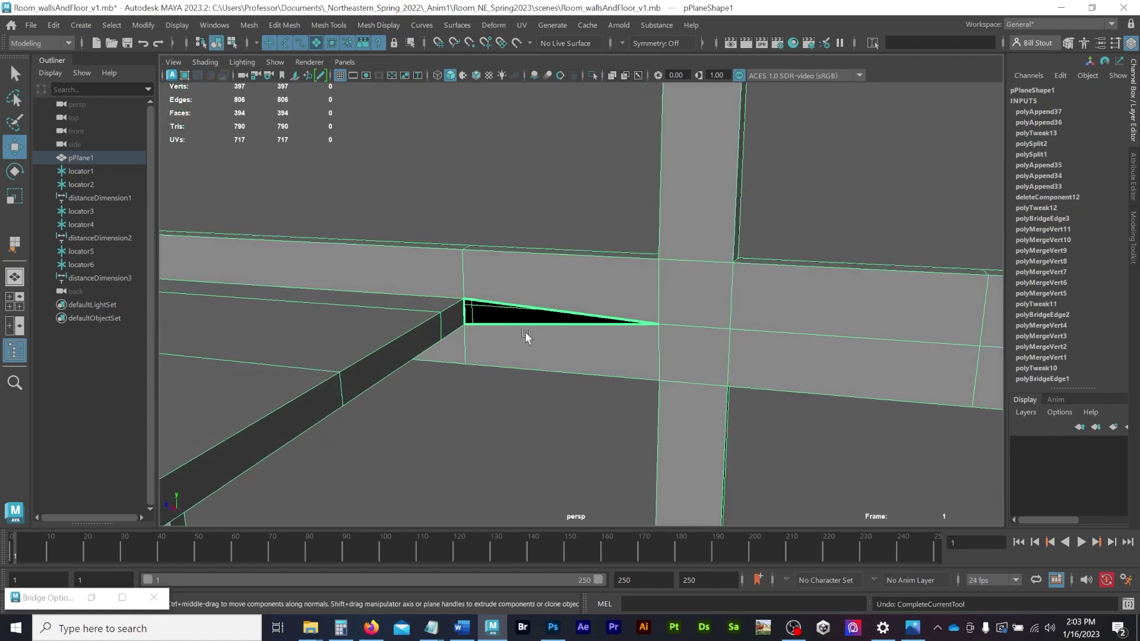
pyautogui.press('g')
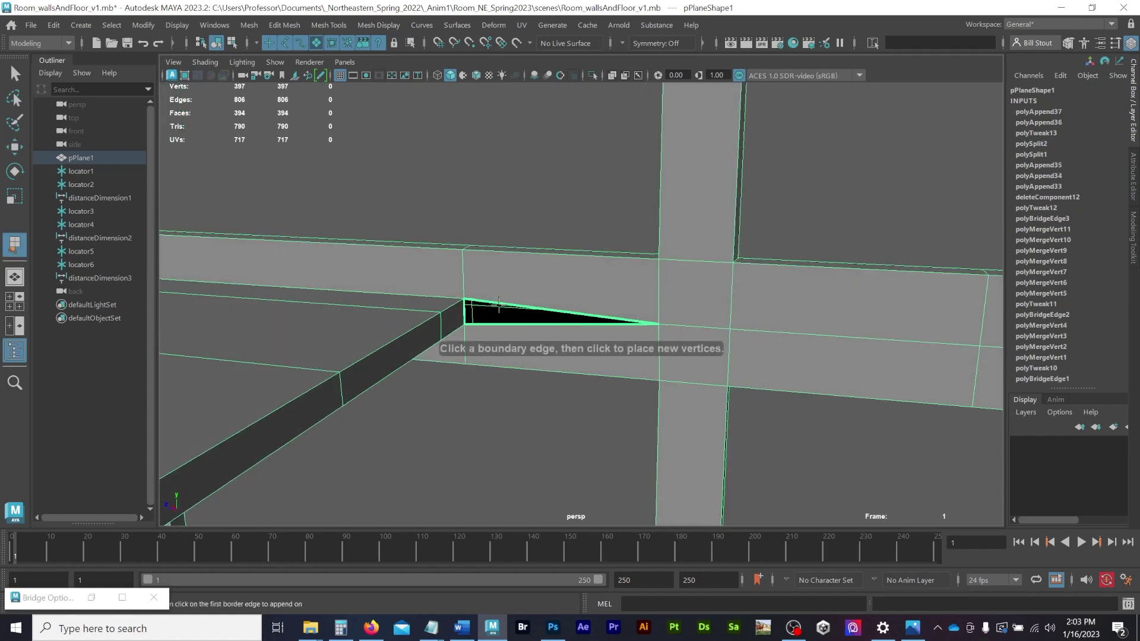
pyautogui.click(504, 321)
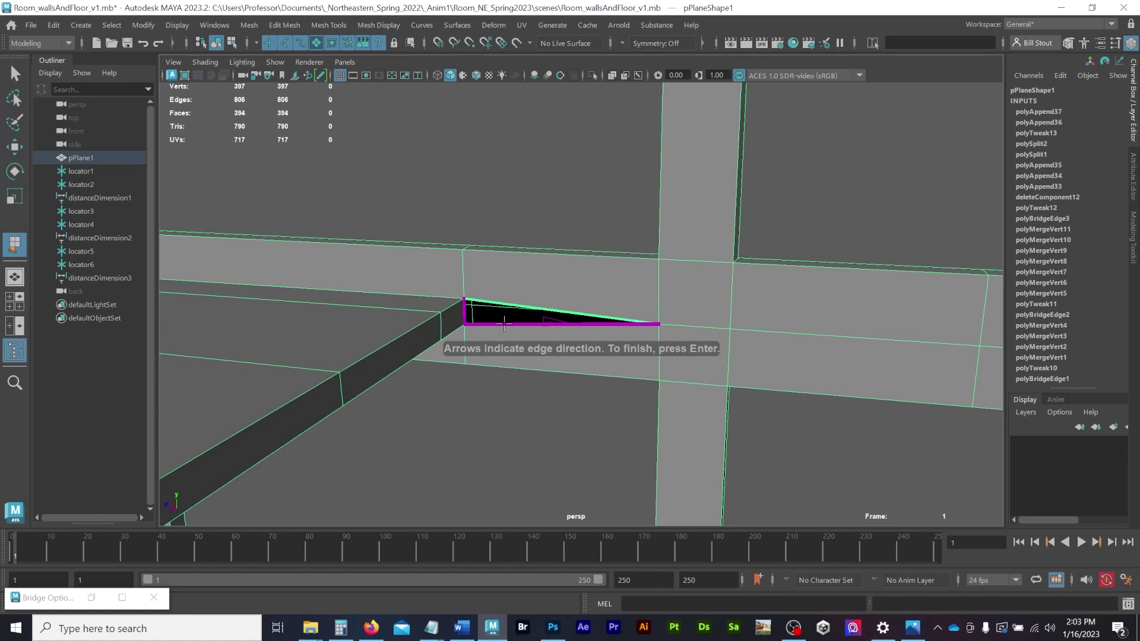
pyautogui.press('Return')
pyautogui.press('w')
# Append a face between the upper side edges of the hole in the wall on the ledge's other side.
pyautogui.keyDown('alt'); pyautogui.moveTo(669, 359); pyautogui.dragTo(565, 462); pyautogui.keyUp('alt')
pyautogui.keyDown('alt'); pyautogui.moveTo(758, 450); pyautogui.dragTo(620, 301); pyautogui.keyUp('alt')
pyautogui.press('y')
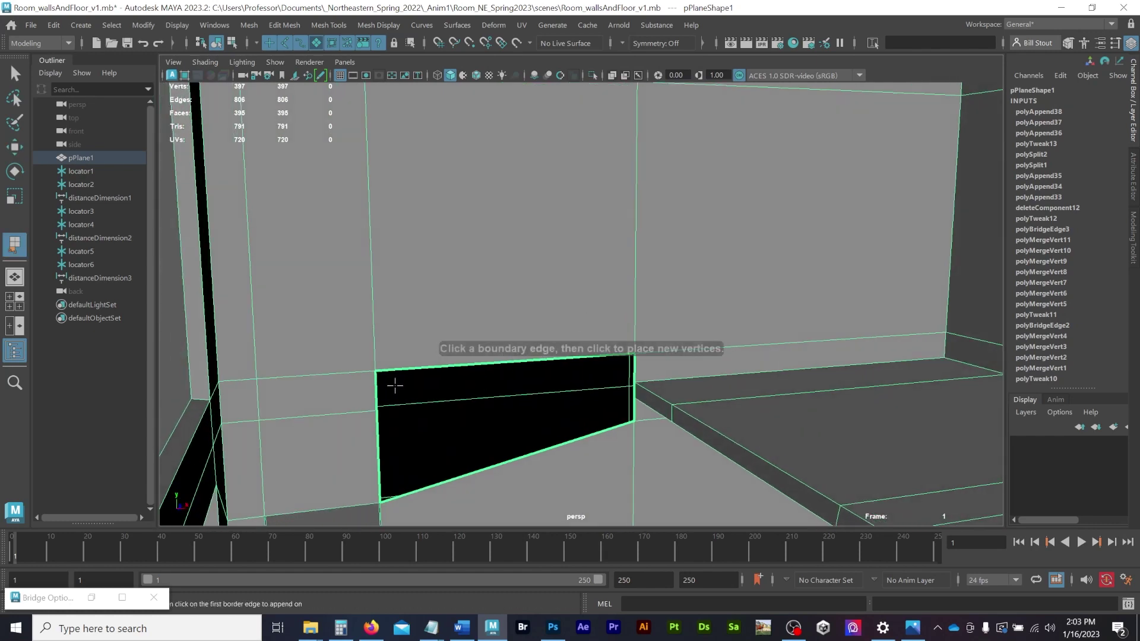
pyautogui.click(375, 393)
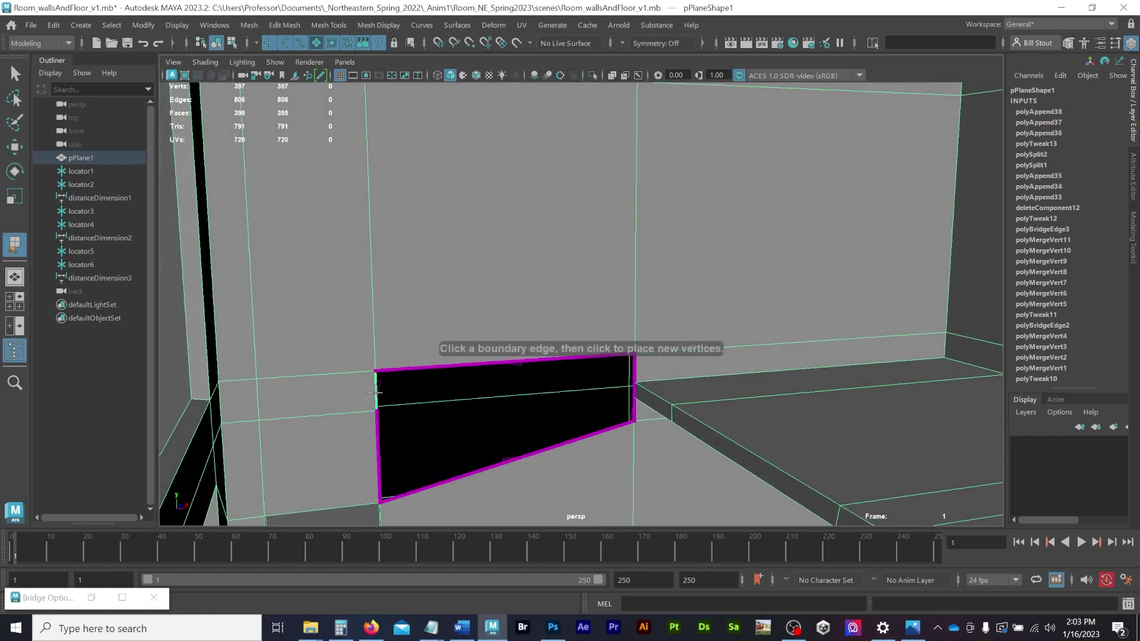
pyautogui.click(634, 371)
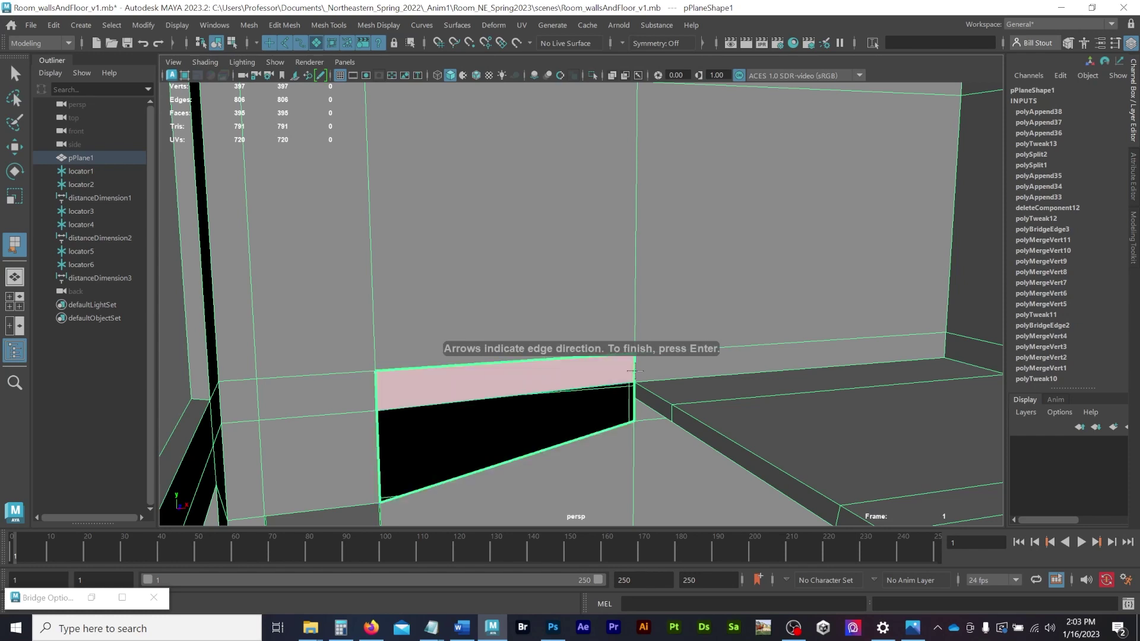
pyautogui.press('Return')
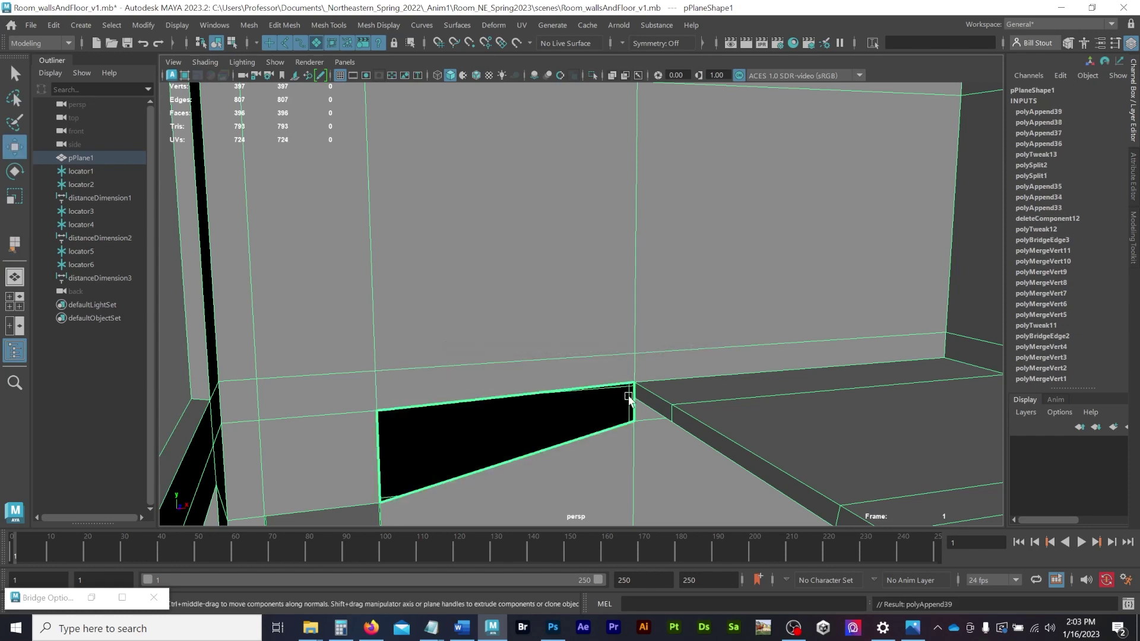
# Append a face between the short edge at the ledge corner and the opposite vertical edge of the remaining wall hole.
pyautogui.press('y')
pyautogui.click(633, 390)
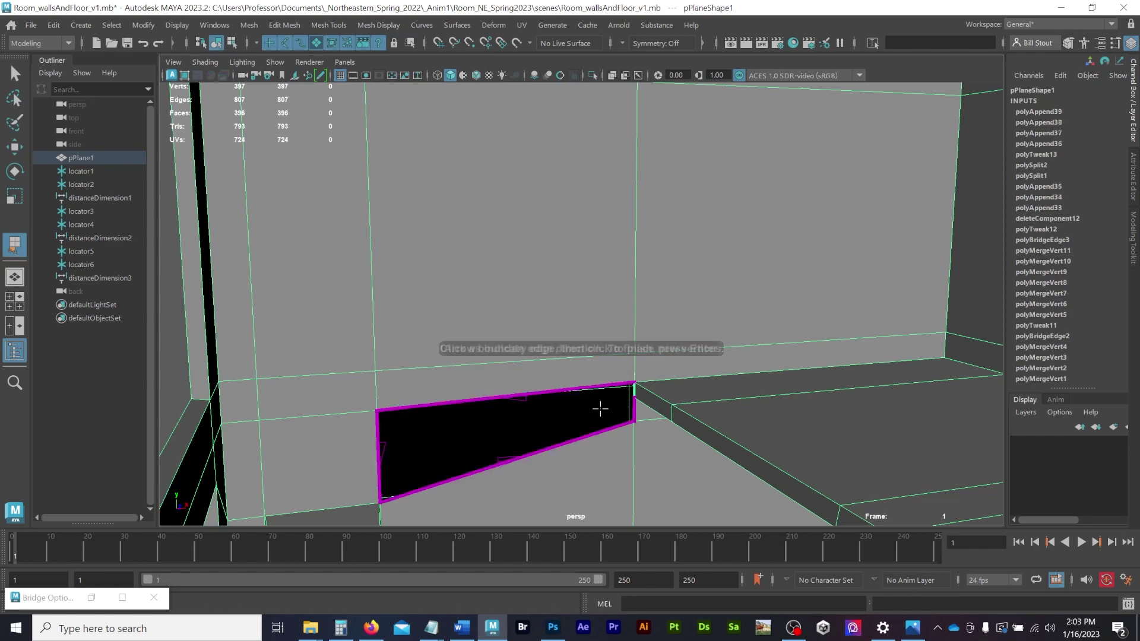
pyautogui.click(378, 441)
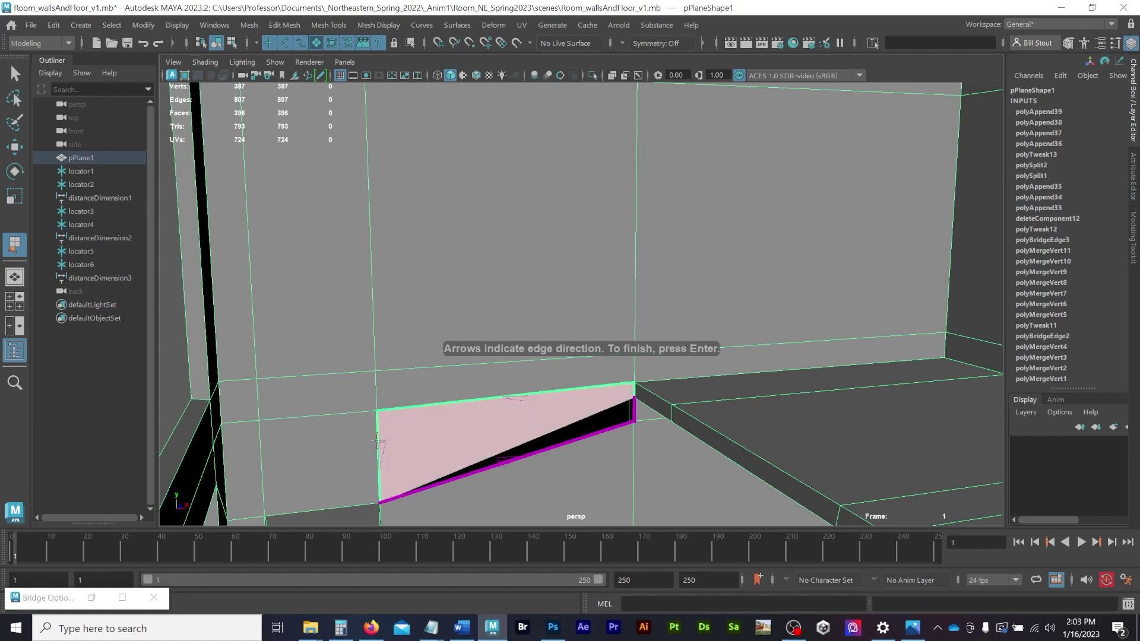
pyautogui.press('Return')
# Append a polygon across the last thin triangular gap in the wall below the ledge corner.
pyautogui.press('y')
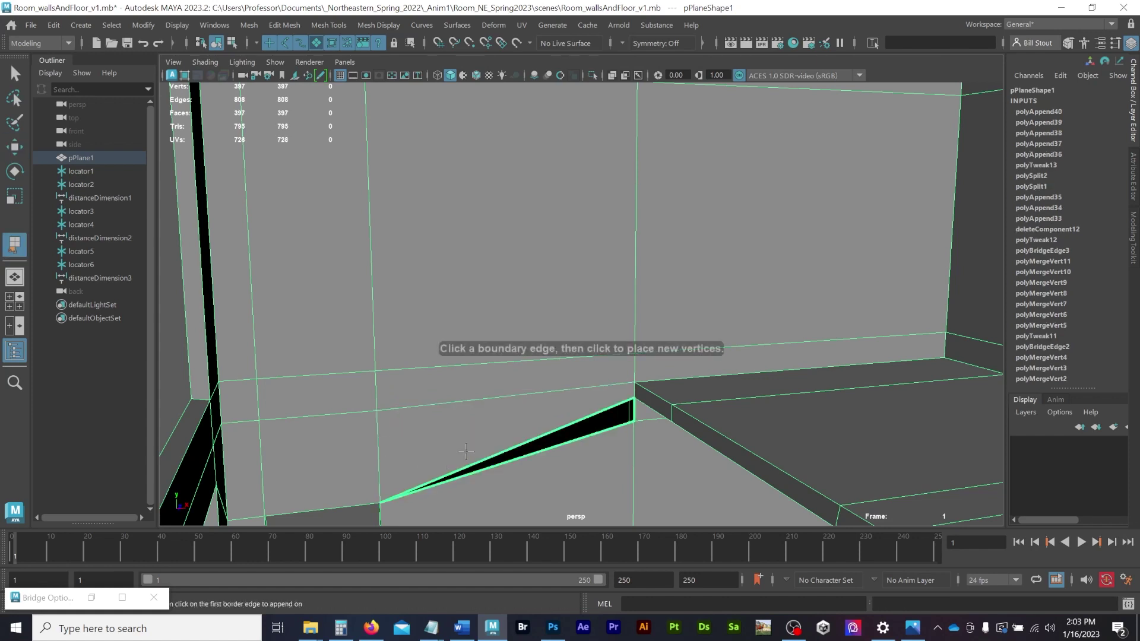
pyautogui.click(521, 449)
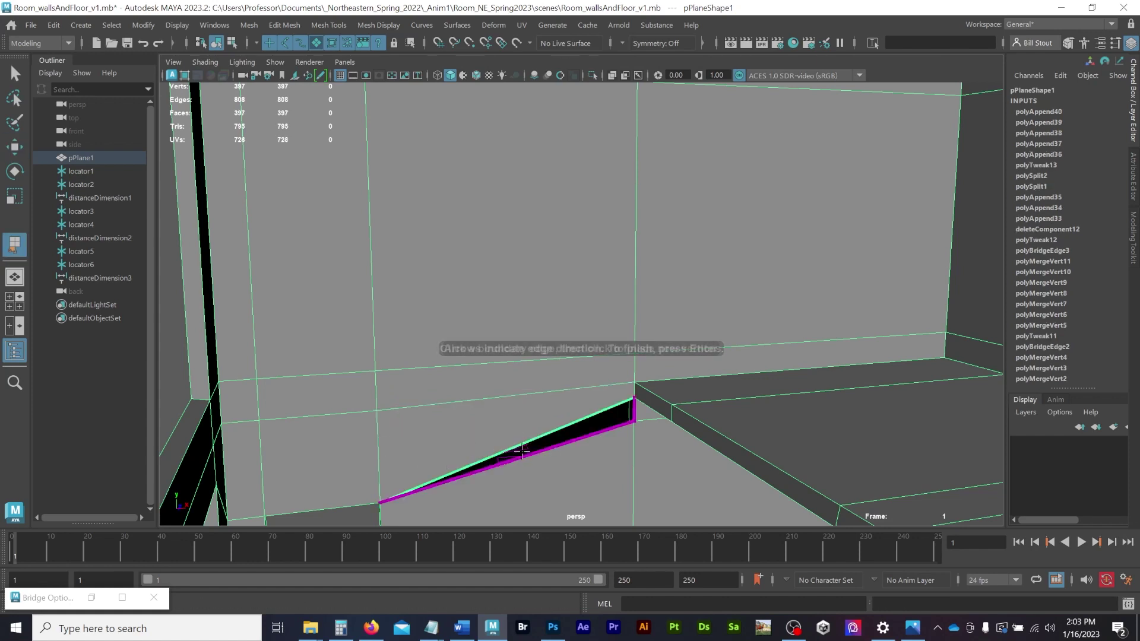
pyautogui.click(520, 446)
pyautogui.press('Return')
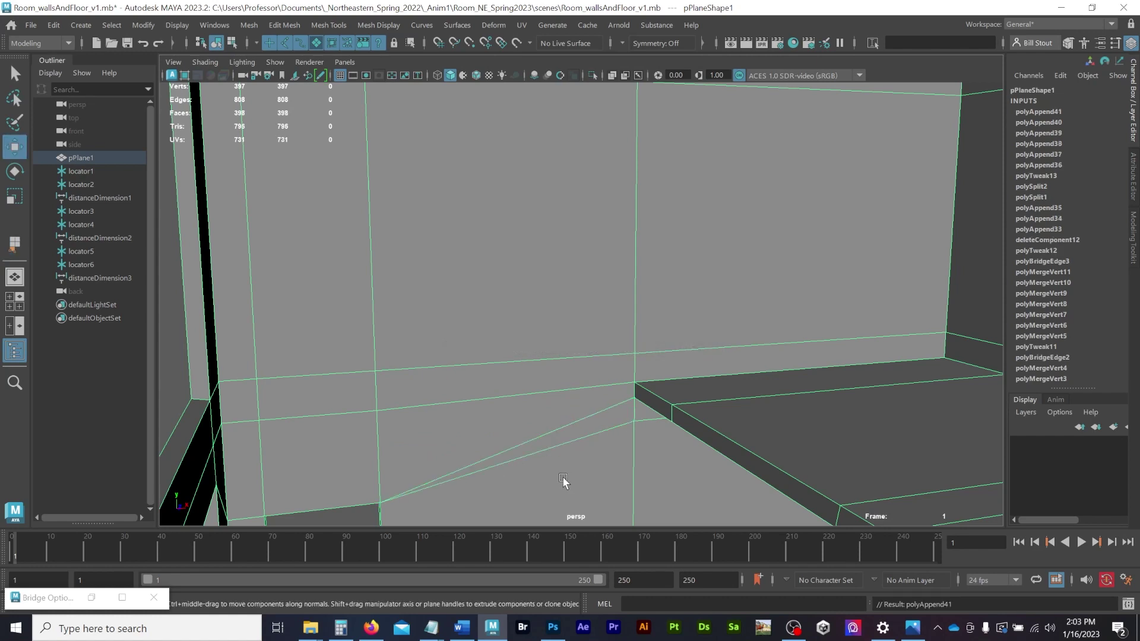
# Save the scene and check the filled wall in smooth preview, returning to the unsmoothed display.
pyautogui.hotkey('ctrl', 's')
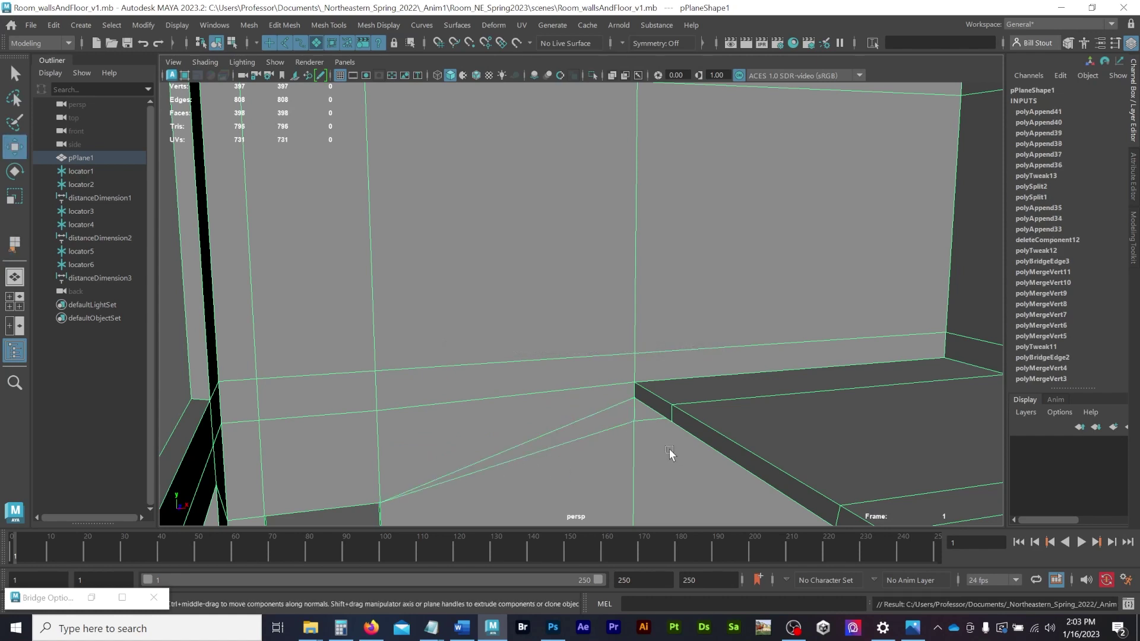
pyautogui.press('3')
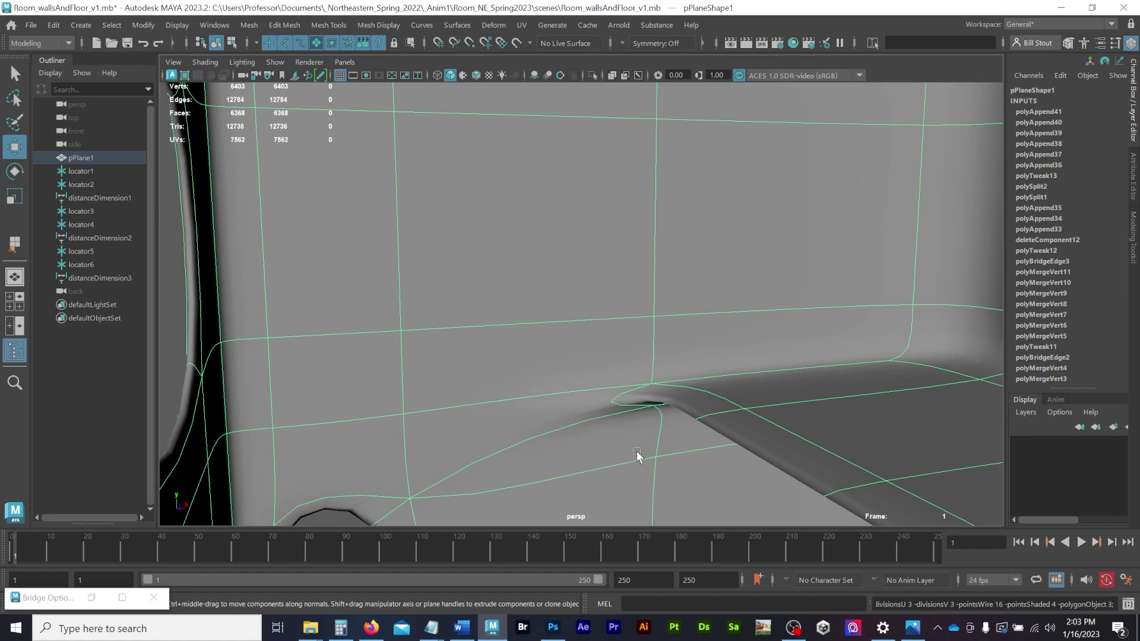
pyautogui.press('1')
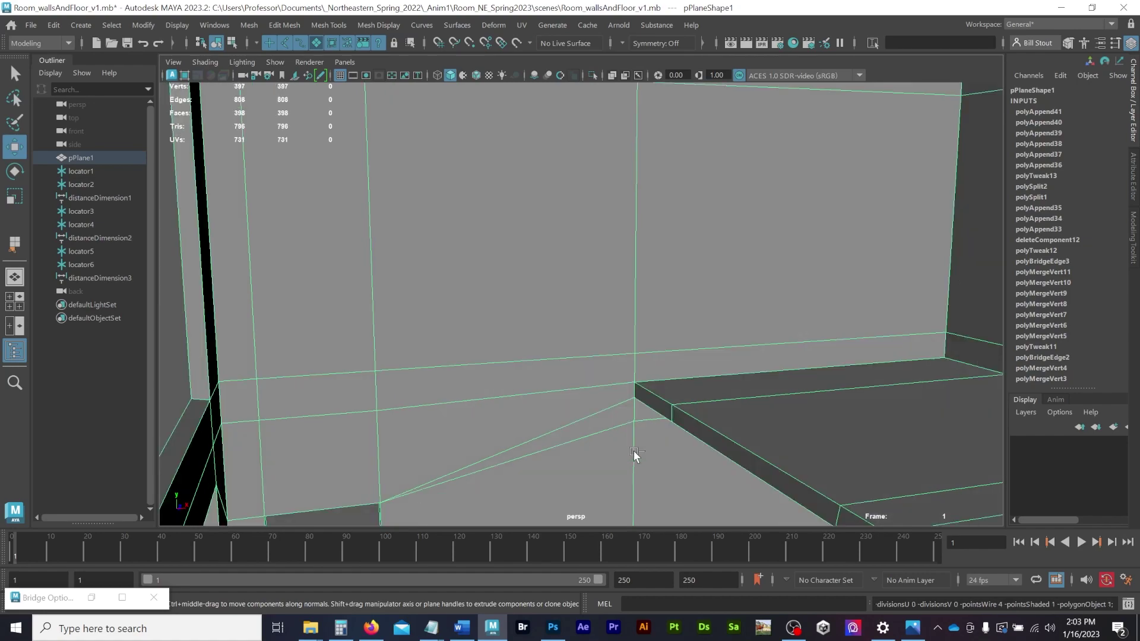
pyautogui.hotkey('ctrl', 's')
# Select the floor edge and the adjoining vertical wall loop and move them along the wall toward the neighbouring loop.
pyautogui.keyDown('alt'); pyautogui.moveTo(720, 407); pyautogui.dragTo(255, 293, button='right'); pyautogui.keyUp('alt')
pyautogui.keyDown('alt'); pyautogui.moveTo(255, 294); pyautogui.dragTo(457, 323); pyautogui.keyUp('alt')
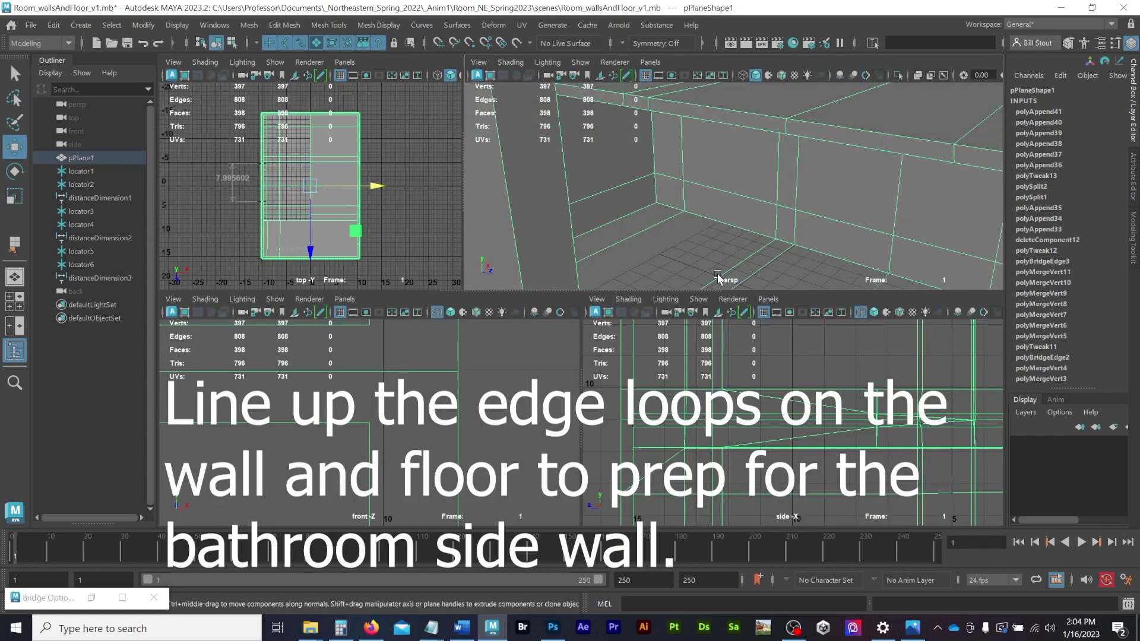
pyautogui.press('F8')
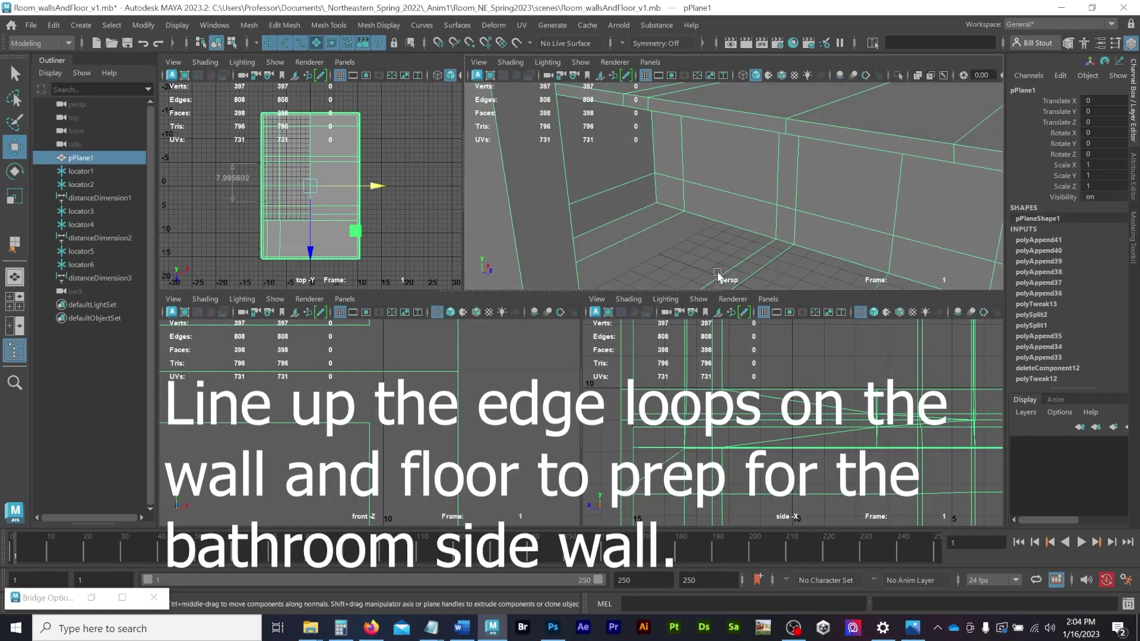
pyautogui.press('F10')
pyautogui.click(721, 274)
pyautogui.keyDown('alt'); pyautogui.moveTo(739, 195); pyautogui.dragTo(715, 173); pyautogui.keyUp('alt')
pyautogui.keyDown('alt'); pyautogui.moveTo(714, 173); pyautogui.dragTo(786, 229, button='right'); pyautogui.keyUp('alt')
pyautogui.keyDown('alt'); pyautogui.moveTo(786, 229); pyautogui.dragTo(765, 145, button='middle'); pyautogui.keyUp('alt')
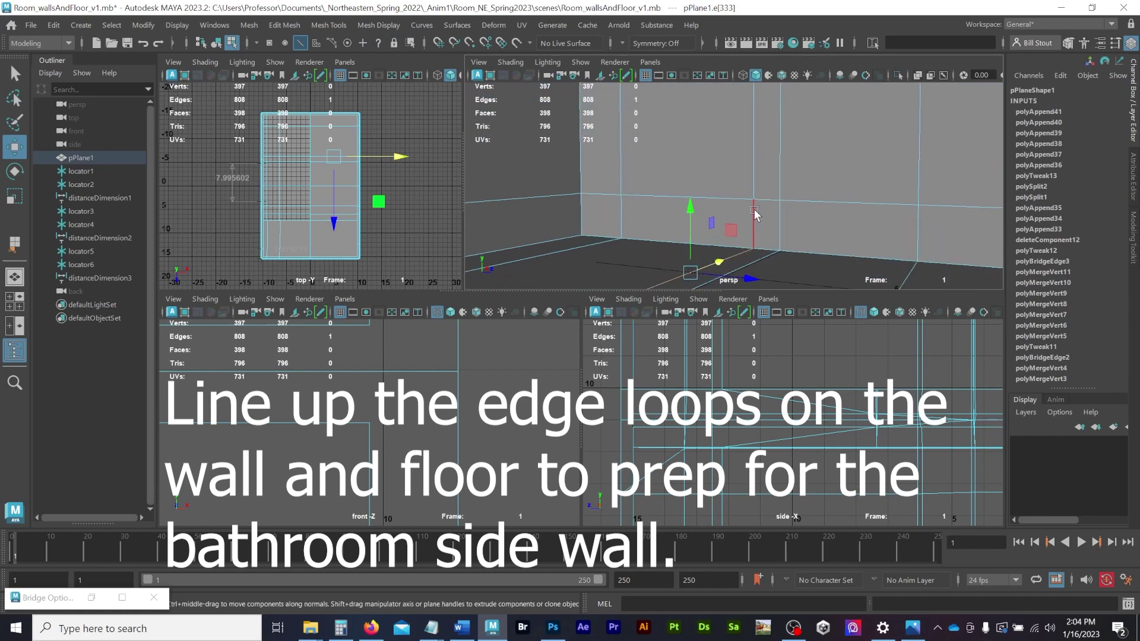
pyautogui.keyDown('shift'); pyautogui.doubleClick(754, 211); pyautogui.keyUp('shift')
pyautogui.keyDown('alt'); pyautogui.moveTo(721, 131); pyautogui.dragTo(709, 83); pyautogui.keyUp('alt')
pyautogui.keyDown('alt'); pyautogui.moveTo(710, 83); pyautogui.dragTo(686, 127, button='middle'); pyautogui.keyUp('alt')
pyautogui.keyDown('alt'); pyautogui.moveTo(687, 127); pyautogui.dragTo(702, 119); pyautogui.keyUp('alt')
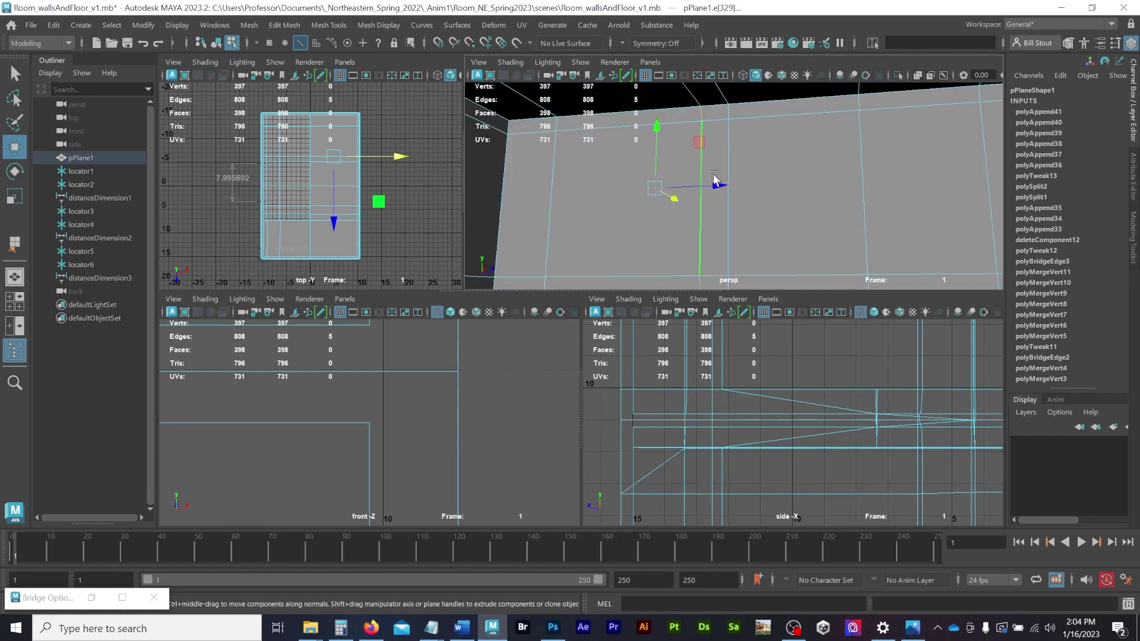
pyautogui.moveTo(716, 184); pyautogui.dragTo(738, 185)
# Frame the selected edge loop in the orthographic views and move it slightly back from the neighbouring loop.
pyautogui.press('space')
pyautogui.press('f')
pyautogui.moveTo(514, 303); pyautogui.dragTo(515, 304)
pyautogui.press('space')
pyautogui.press('space')
pyautogui.press('f')
pyautogui.scroll(-4, 577, 394)
pyautogui.press('space')
pyautogui.scroll(-2, 803, 354)
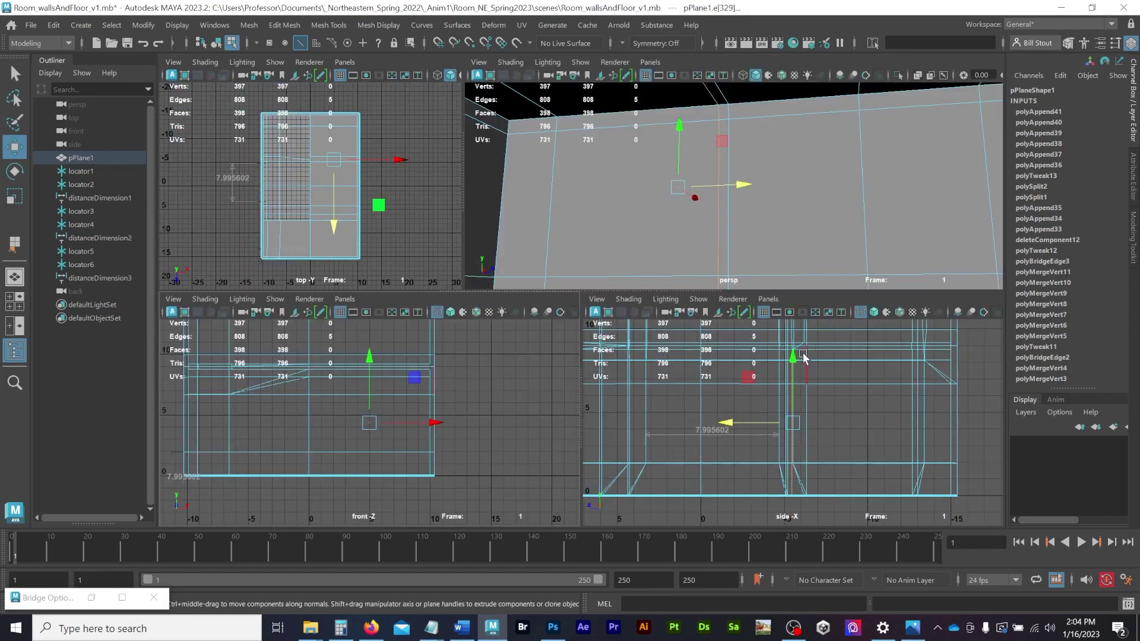
pyautogui.moveTo(743, 185); pyautogui.dragTo(733, 189)
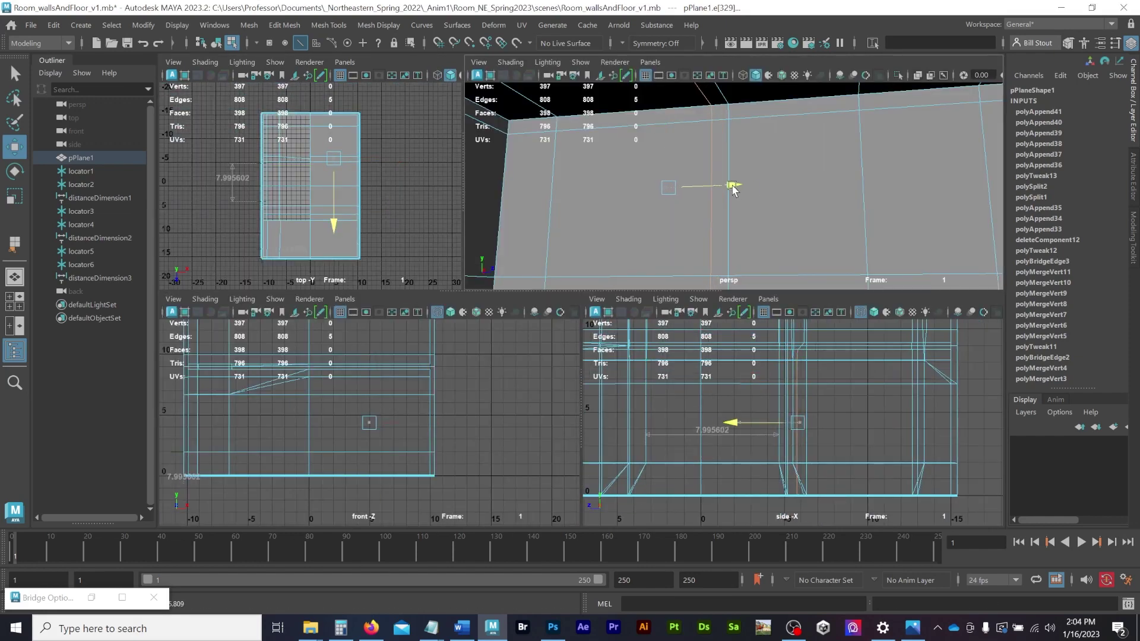
pyautogui.press('space')
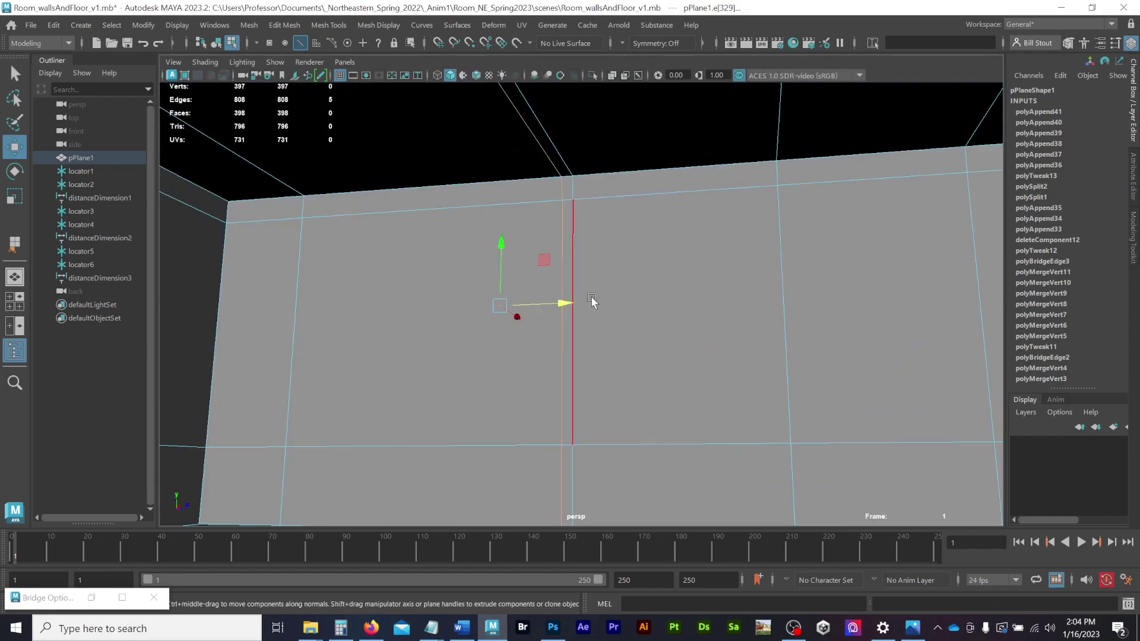
# Move the ledge's cross edge and the vertical wall edge above it along the wall to line up with the floor loop.
pyautogui.keyDown('alt'); pyautogui.moveTo(593, 301); pyautogui.dragTo(631, 274); pyautogui.keyUp('alt')
pyautogui.keyDown('alt'); pyautogui.moveTo(631, 274); pyautogui.dragTo(490, 286, button='right'); pyautogui.keyUp('alt')
pyautogui.keyDown('alt'); pyautogui.moveTo(490, 285); pyautogui.dragTo(508, 290); pyautogui.keyUp('alt')
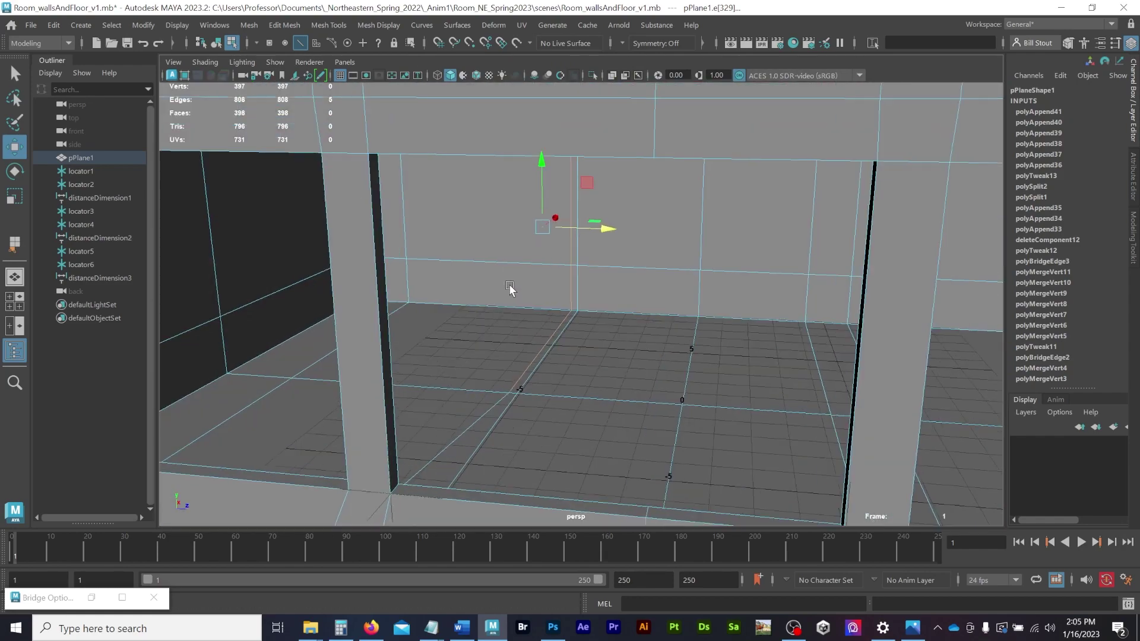
pyautogui.keyDown('alt'); pyautogui.moveTo(509, 291); pyautogui.dragTo(698, 306, button='right'); pyautogui.keyUp('alt')
pyautogui.keyDown('alt'); pyautogui.moveTo(698, 305); pyautogui.dragTo(670, 322); pyautogui.keyUp('alt')
pyautogui.keyDown('alt'); pyautogui.moveTo(670, 322); pyautogui.dragTo(705, 277, button='right'); pyautogui.keyUp('alt')
pyautogui.keyDown('alt'); pyautogui.moveTo(706, 279); pyautogui.dragTo(633, 331); pyautogui.keyUp('alt')
pyautogui.keyDown('alt'); pyautogui.moveTo(702, 324); pyautogui.dragTo(433, 197, button='right'); pyautogui.keyUp('alt')
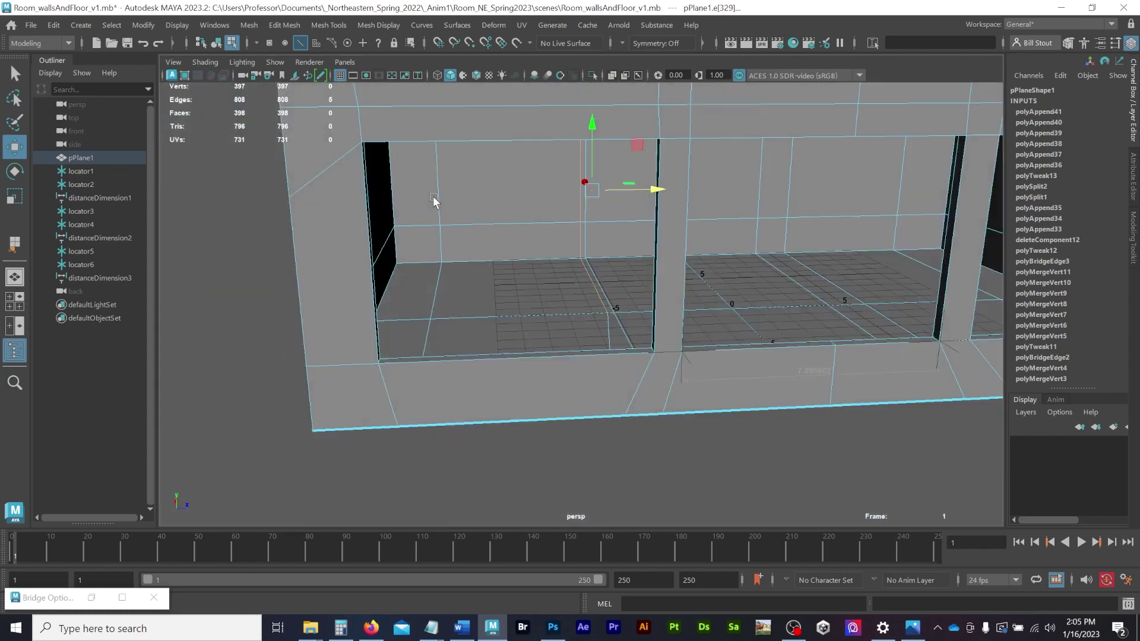
pyautogui.keyDown('alt'); pyautogui.moveTo(433, 197); pyautogui.dragTo(547, 232); pyautogui.keyUp('alt')
pyautogui.click(615, 236)
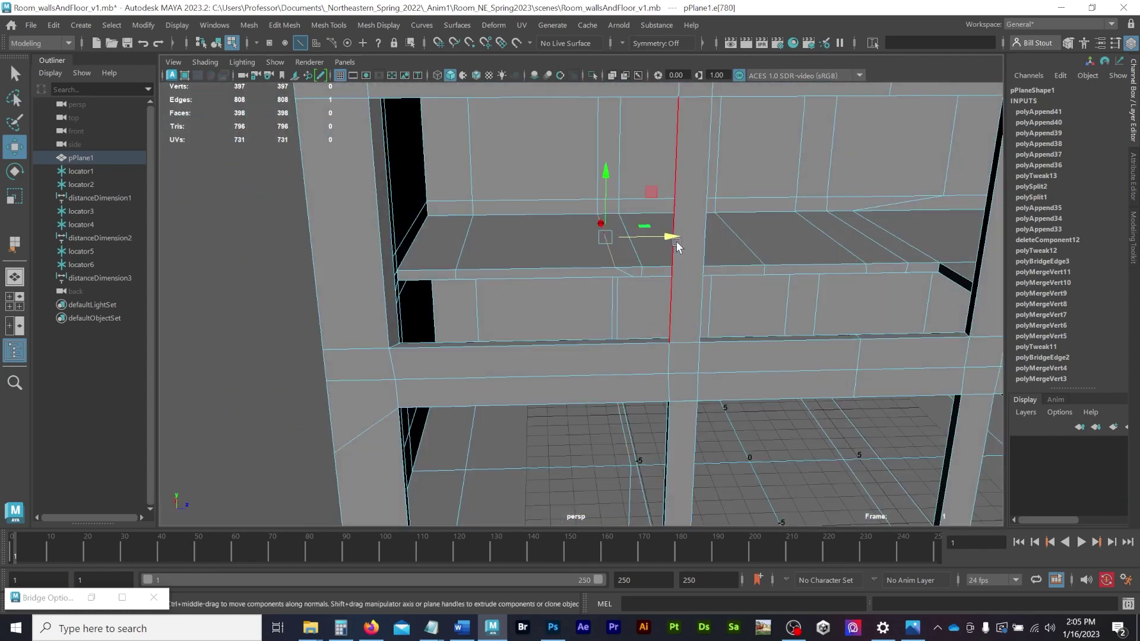
pyautogui.click(596, 160)
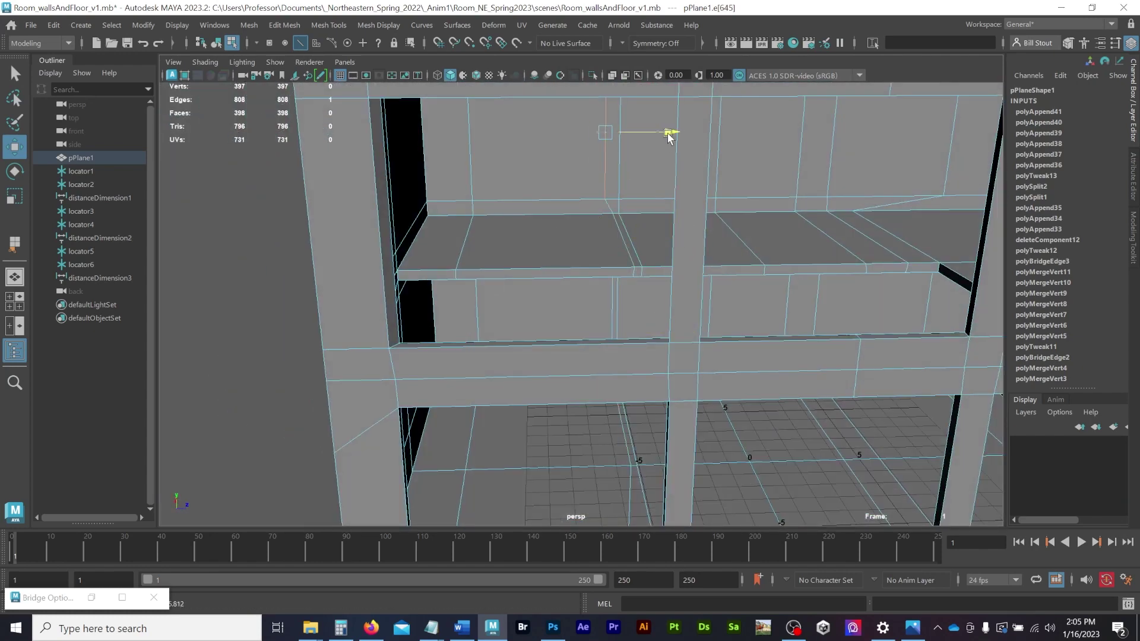
# Insert a vertical edge loop on the end wall close beside its existing vertical edge.
pyautogui.keyDown('alt'); pyautogui.moveTo(521, 223); pyautogui.dragTo(518, 191); pyautogui.keyUp('alt')
pyautogui.keyDown('alt'); pyautogui.moveTo(518, 191); pyautogui.dragTo(545, 215, button='right'); pyautogui.keyUp('alt')
pyautogui.keyDown('alt'); pyautogui.moveTo(545, 215); pyautogui.dragTo(498, 238); pyautogui.keyUp('alt')
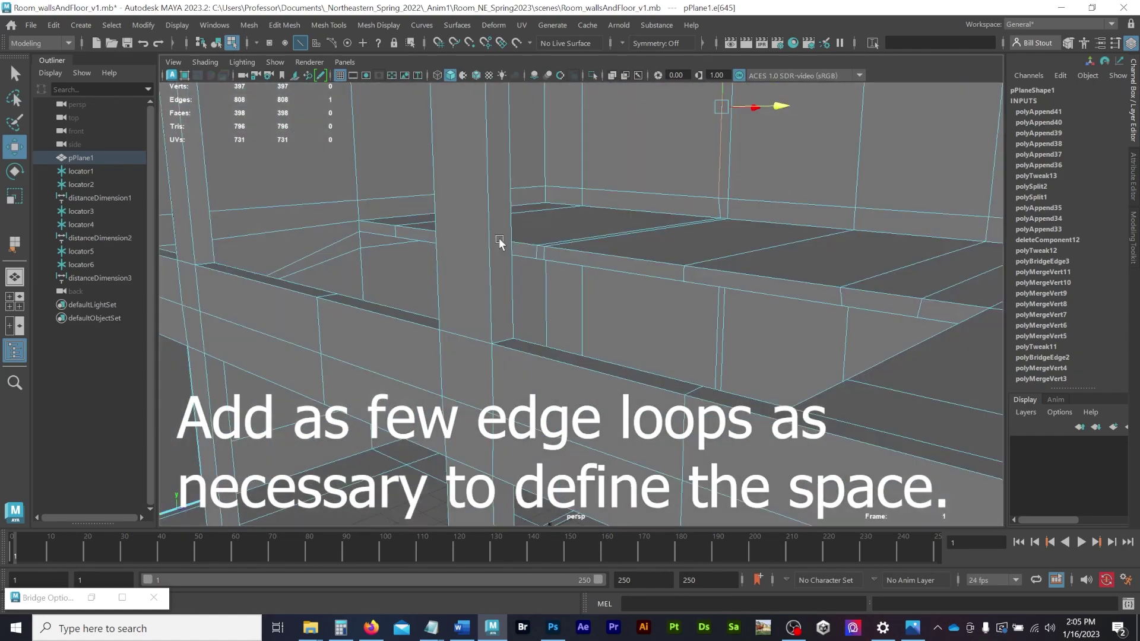
pyautogui.keyDown('alt'); pyautogui.moveTo(499, 237); pyautogui.dragTo(381, 144, button='right'); pyautogui.keyUp('alt')
pyautogui.click(294, 26)
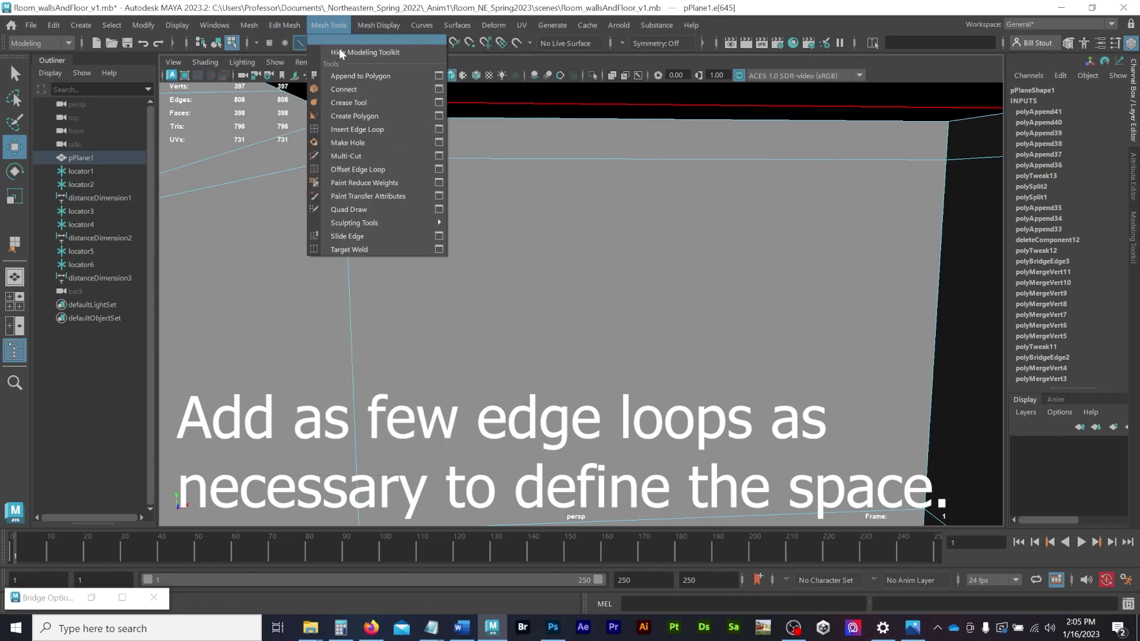
pyautogui.click(356, 103)
pyautogui.click(362, 116)
pyautogui.press('q')
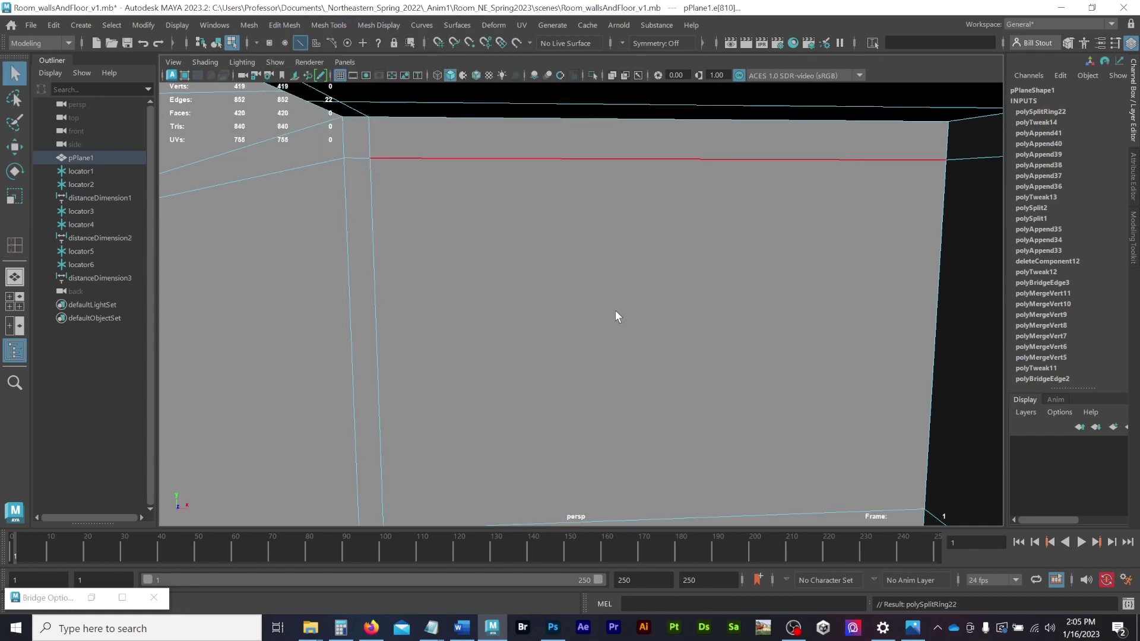
# Insert an edge loop up the long wall and across the floor between the existing loops in the end bay.
pyautogui.keyDown('alt'); pyautogui.moveTo(615, 310); pyautogui.dragTo(552, 148); pyautogui.keyUp('alt')
pyautogui.keyDown('alt'); pyautogui.moveTo(552, 148); pyautogui.dragTo(521, 97, button='right'); pyautogui.keyUp('alt')
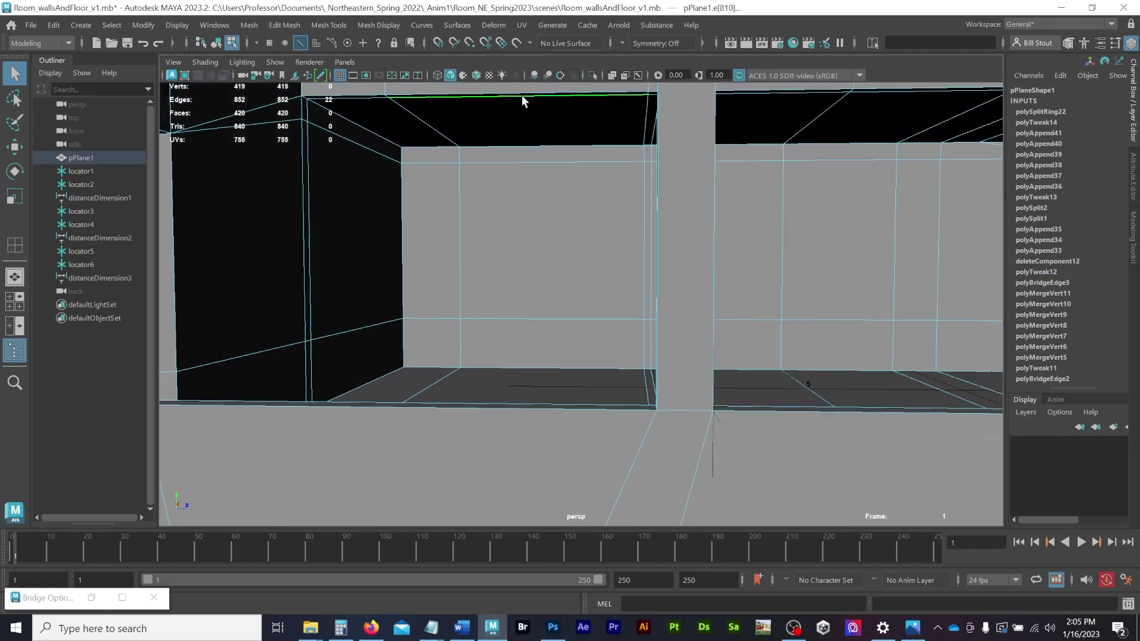
pyautogui.click(518, 92)
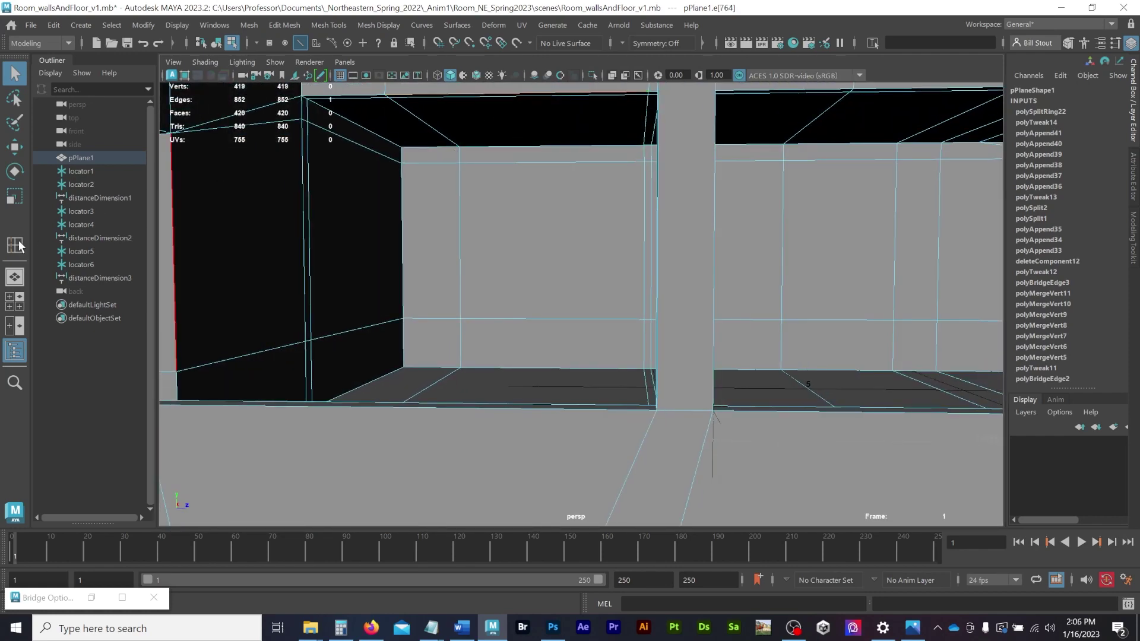
pyautogui.keyDown('alt'); pyautogui.moveTo(524, 165); pyautogui.dragTo(539, 199); pyautogui.keyUp('alt')
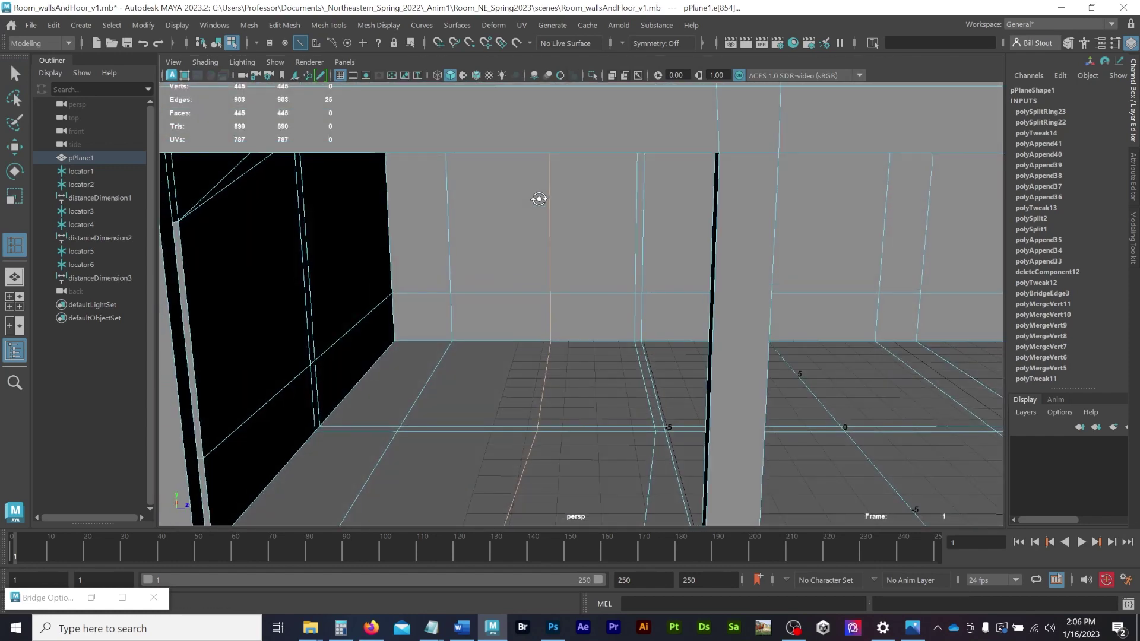
pyautogui.press('q')
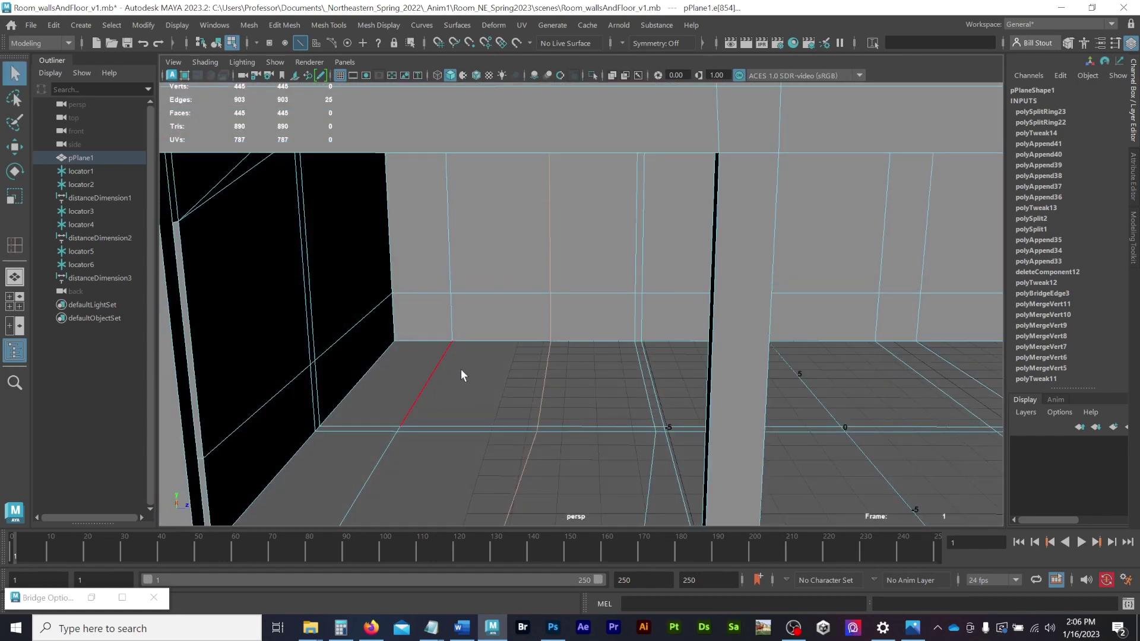
# Try inserting a horizontal edge loop around the walls beside the existing upper loop, and undo it.
pyautogui.keyDown('alt'); pyautogui.moveTo(564, 368); pyautogui.dragTo(382, 203); pyautogui.keyUp('alt')
pyautogui.click(381, 219)
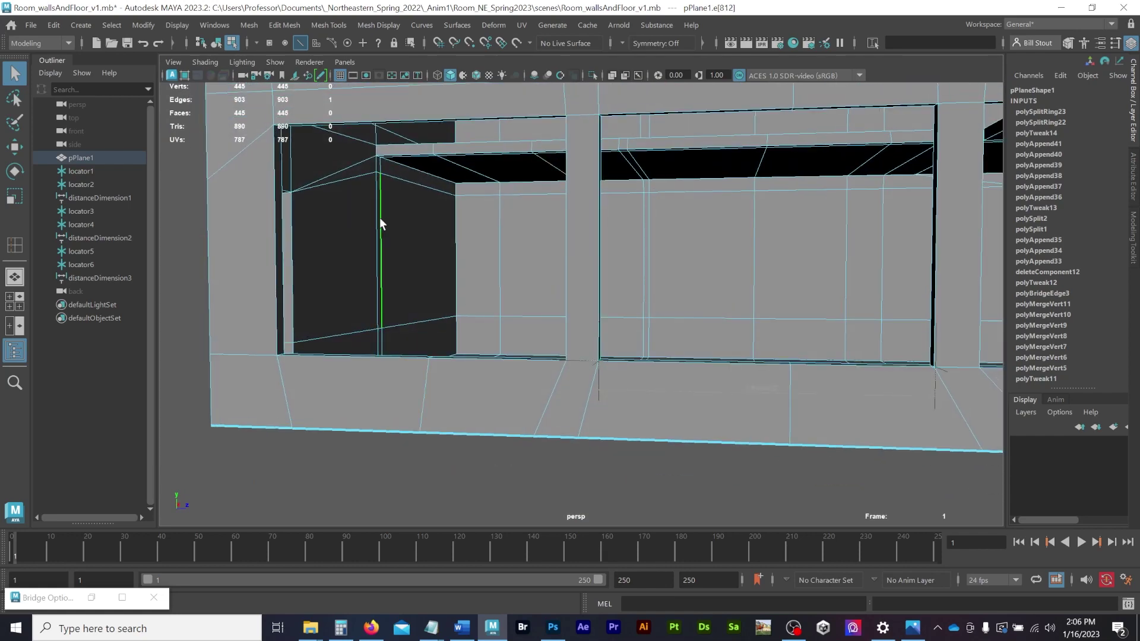
pyautogui.press('y')
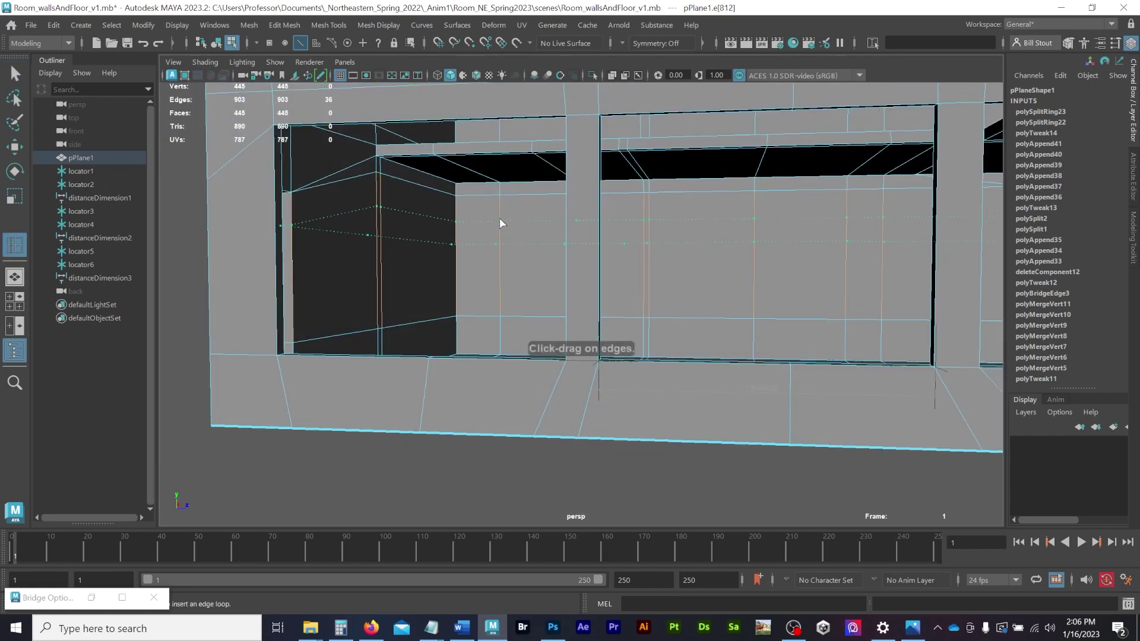
pyautogui.click(503, 197)
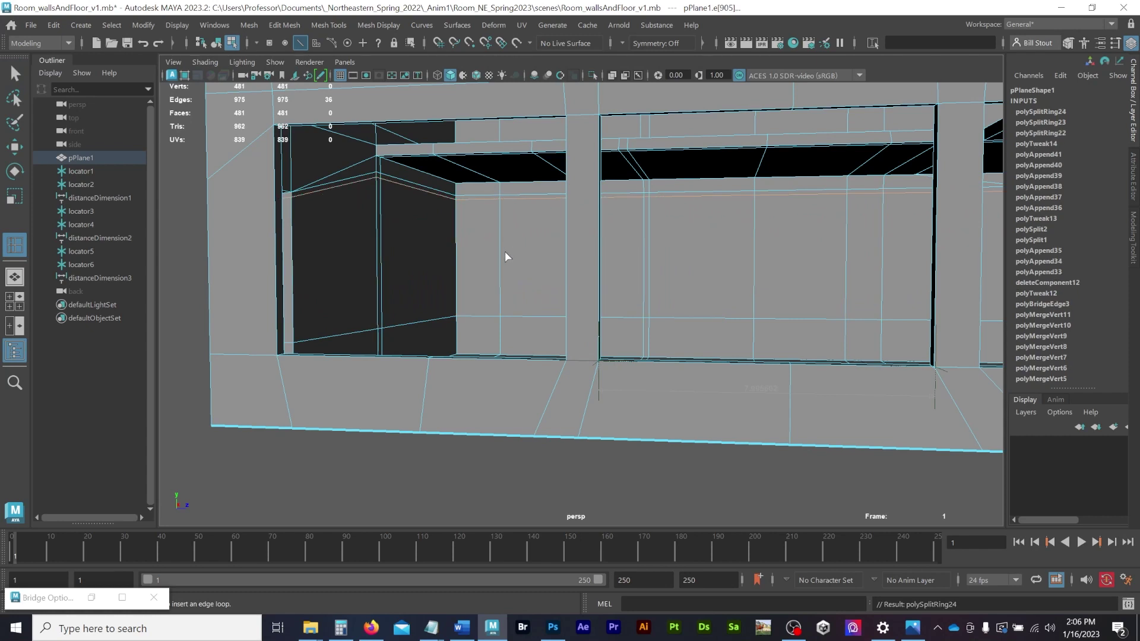
pyautogui.hotkey('ctrl', 'z')
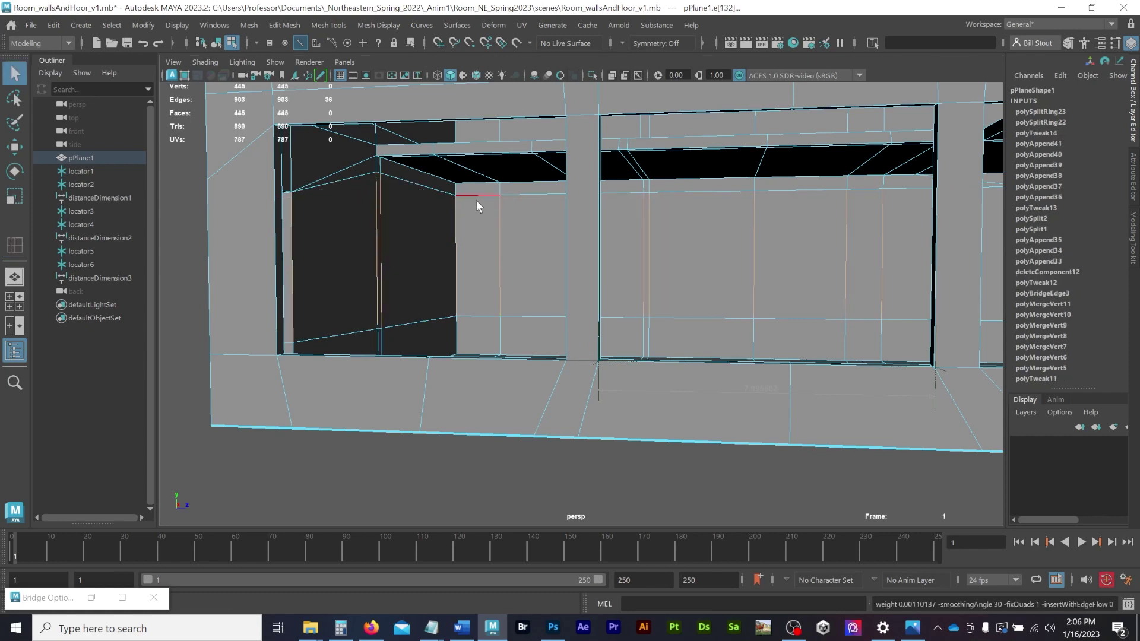
# Select the upper horizontal edge run along the end bay's walls and lower it slightly.
pyautogui.click(476, 202)
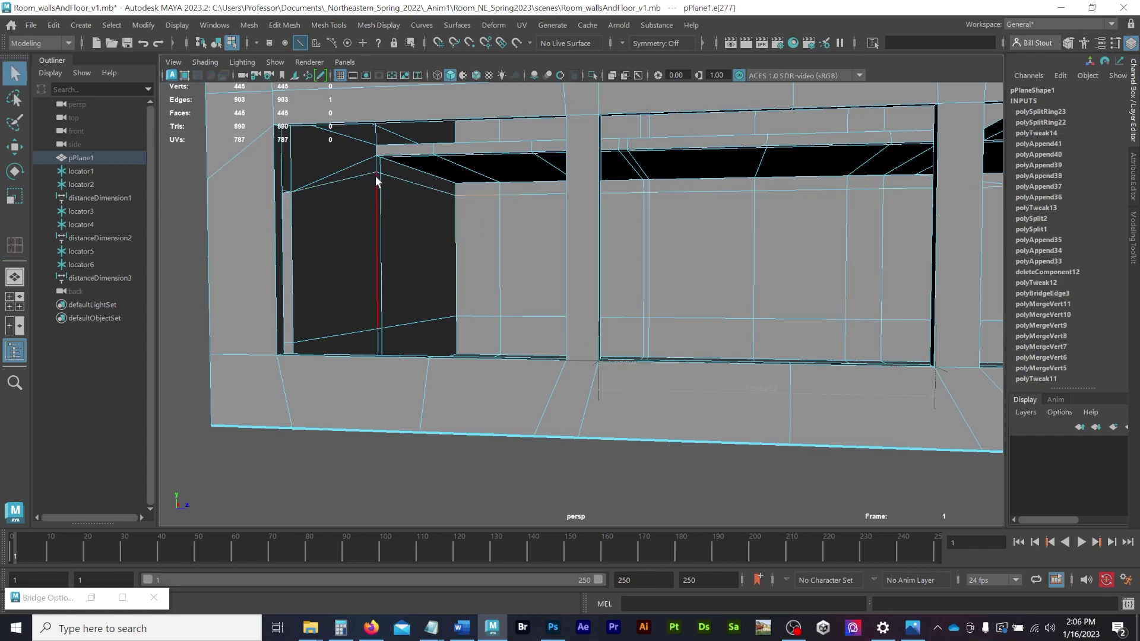
pyautogui.keyDown('alt'); pyautogui.moveTo(417, 205); pyautogui.dragTo(518, 209); pyautogui.keyUp('alt')
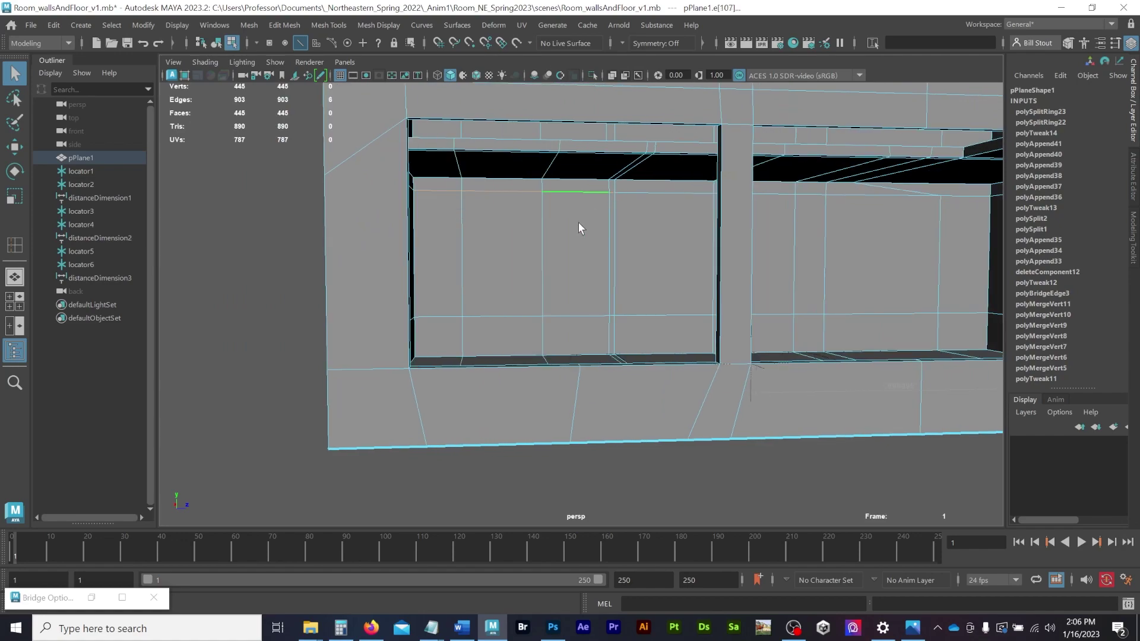
pyautogui.keyDown('alt'); pyautogui.moveTo(580, 228); pyautogui.dragTo(552, 233); pyautogui.keyUp('alt')
pyautogui.press('w')
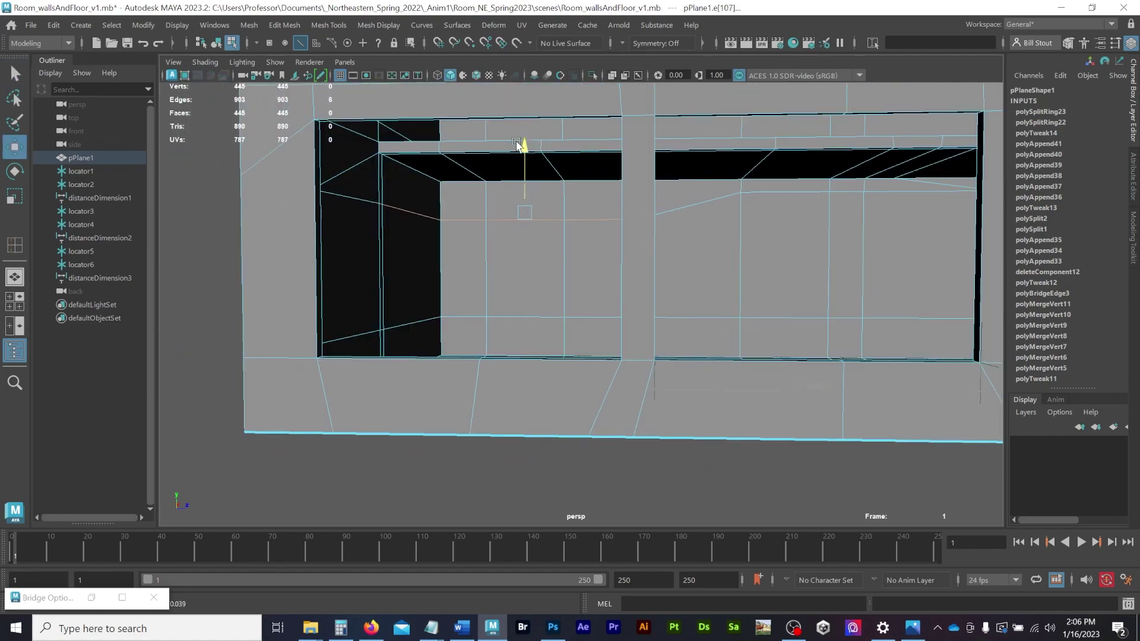
pyautogui.keyDown('alt'); pyautogui.moveTo(518, 144); pyautogui.dragTo(564, 224); pyautogui.keyUp('alt')
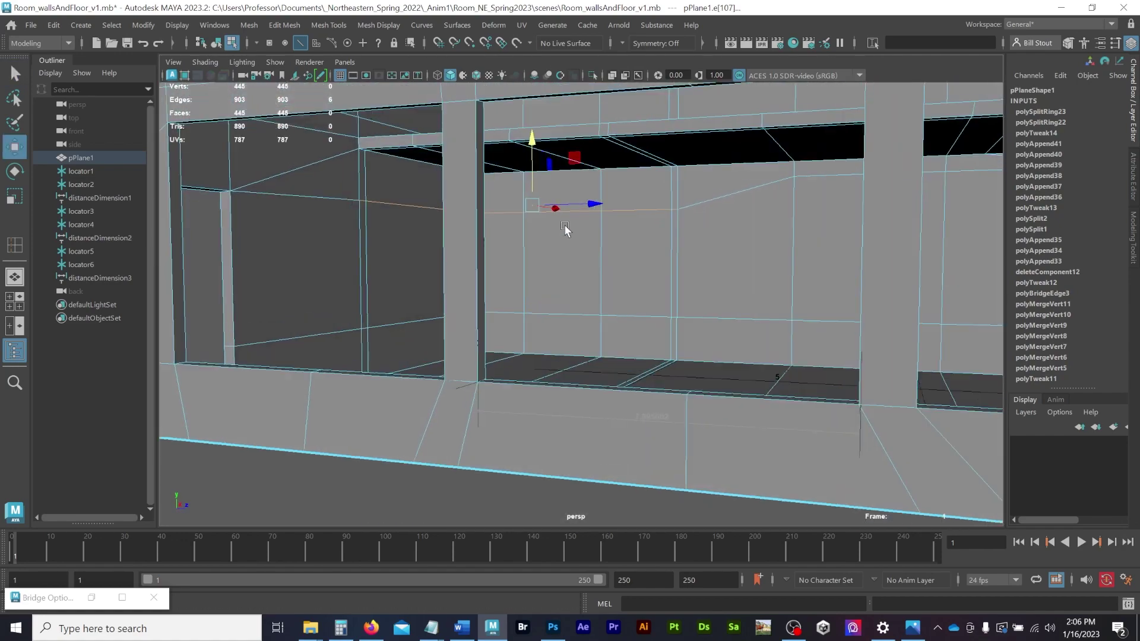
# Delete the narrow strip of faces running across the floor, up the long wall and across the ceiling beside the end bay.
pyautogui.keyDown('alt'); pyautogui.moveTo(564, 224); pyautogui.dragTo(585, 224, button='right'); pyautogui.keyUp('alt')
pyautogui.keyDown('alt'); pyautogui.moveTo(586, 225); pyautogui.dragTo(585, 229); pyautogui.keyUp('alt')
pyautogui.press('F11')
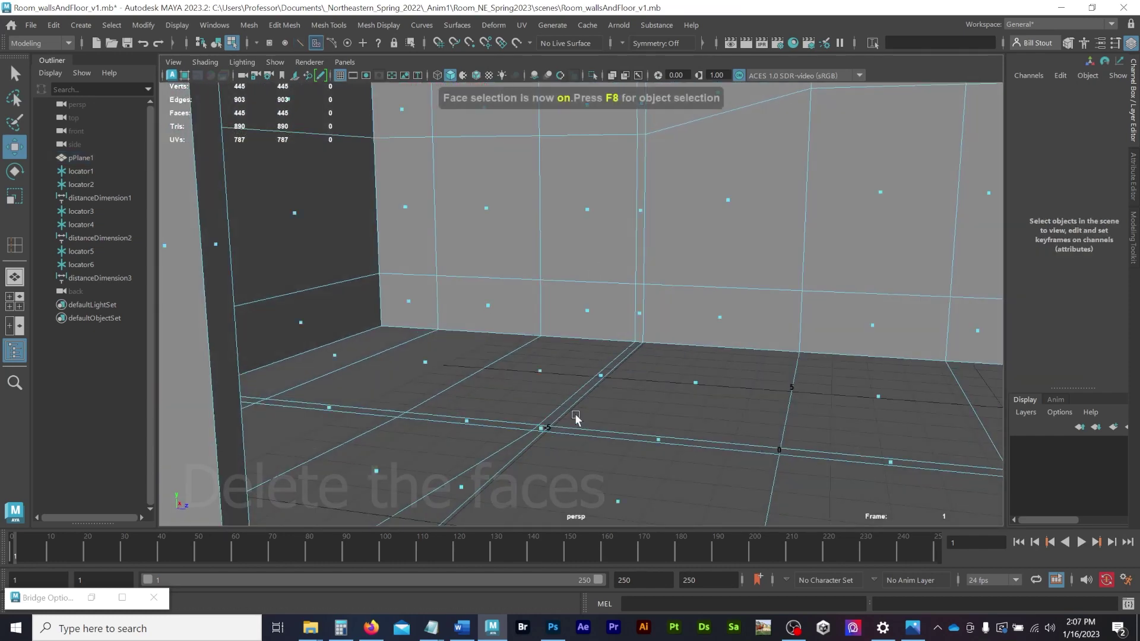
pyautogui.click(541, 429)
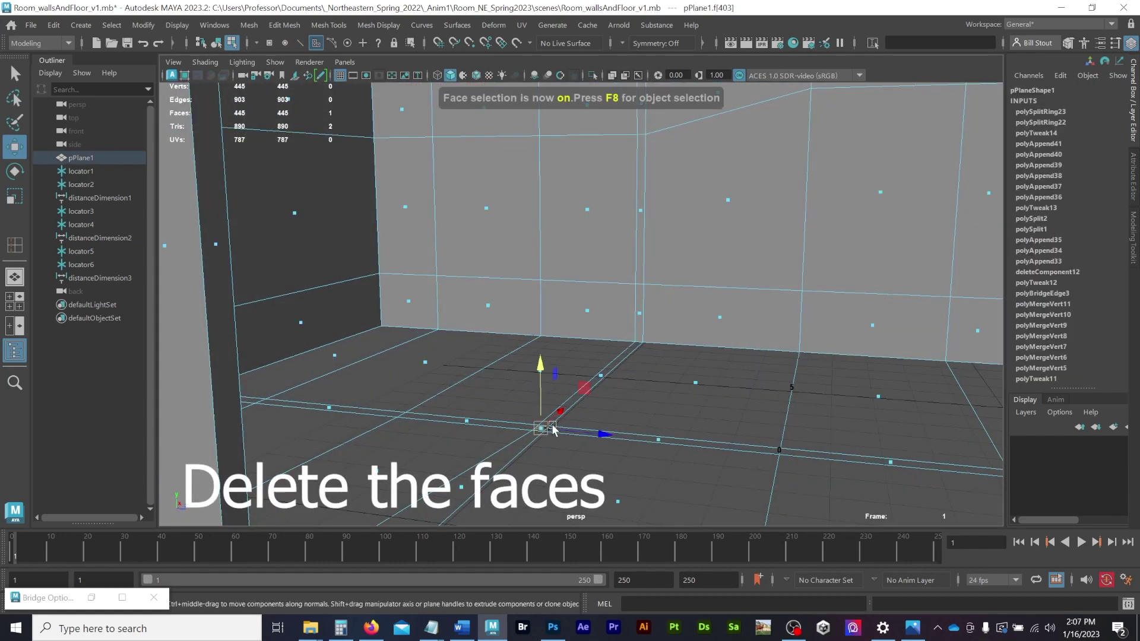
pyautogui.keyDown('shift'); pyautogui.click(602, 376); pyautogui.keyUp('shift')
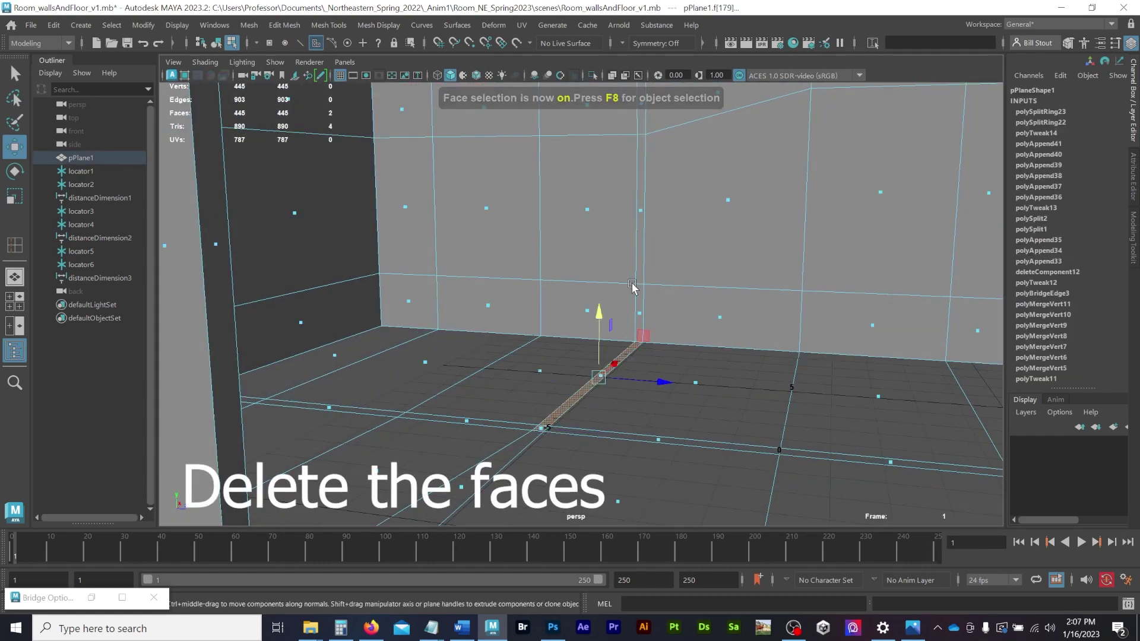
pyautogui.keyDown('shift'); pyautogui.click(638, 209); pyautogui.keyUp('shift')
pyautogui.keyDown('alt'); pyautogui.moveTo(659, 198); pyautogui.dragTo(686, 279); pyautogui.keyUp('alt')
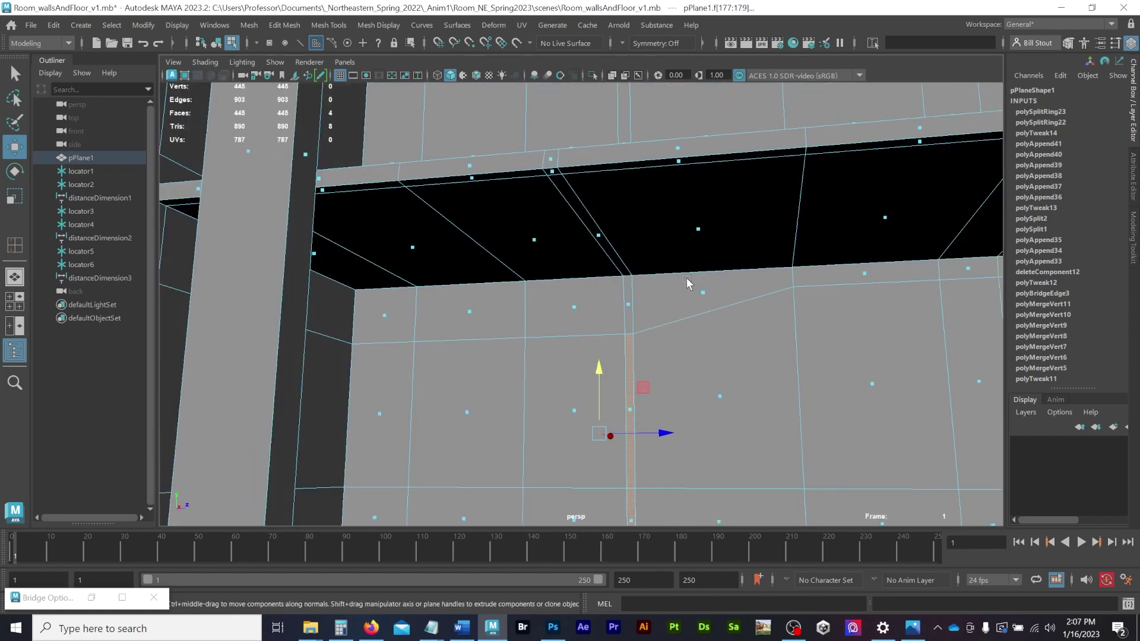
pyautogui.keyDown('shift'); pyautogui.click(595, 240); pyautogui.keyUp('shift')
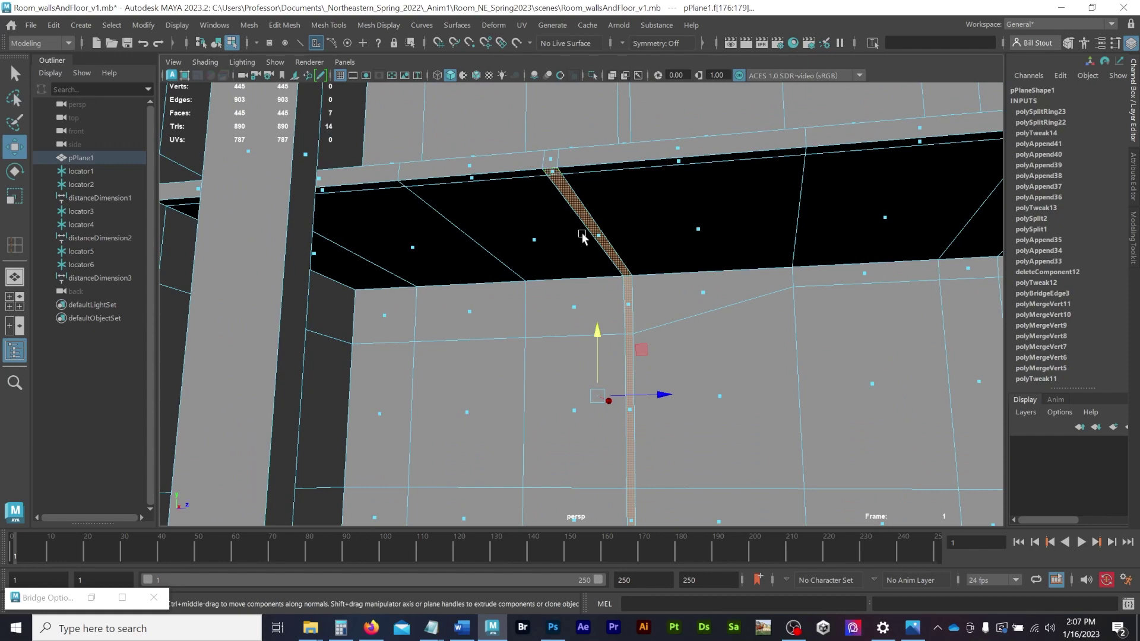
pyautogui.press('Delete')
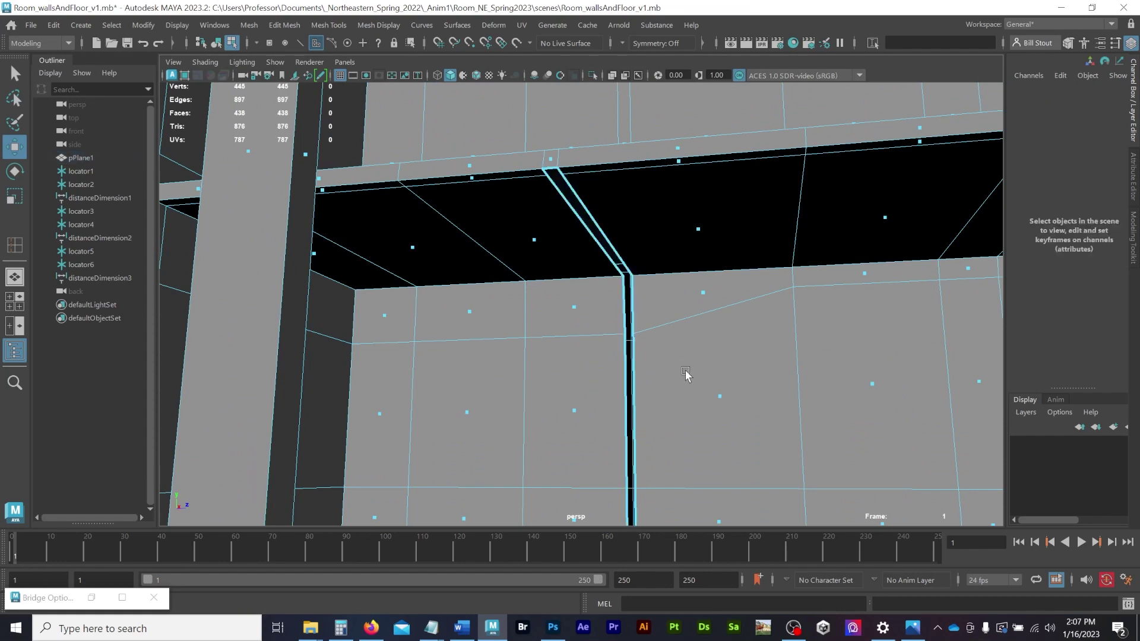
# Bridge the gap's floor edges to the matching ceiling edges using a linear path with 3 divisions.
pyautogui.scroll(-5, 686, 374)
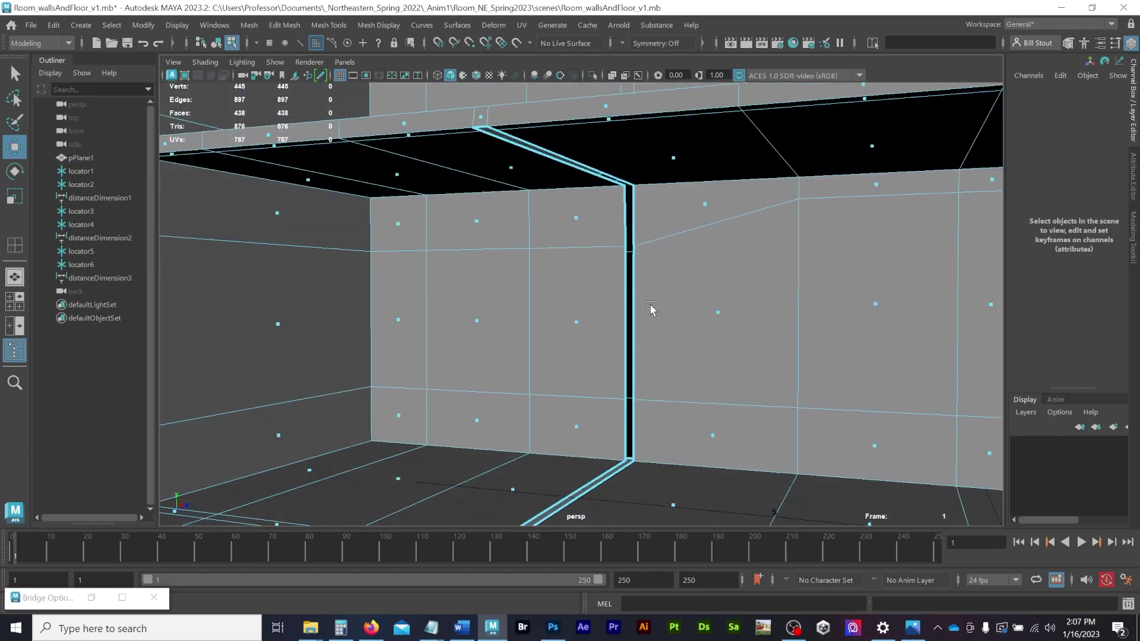
pyautogui.keyDown('alt'); pyautogui.moveTo(606, 341); pyautogui.dragTo(634, 313); pyautogui.keyUp('alt')
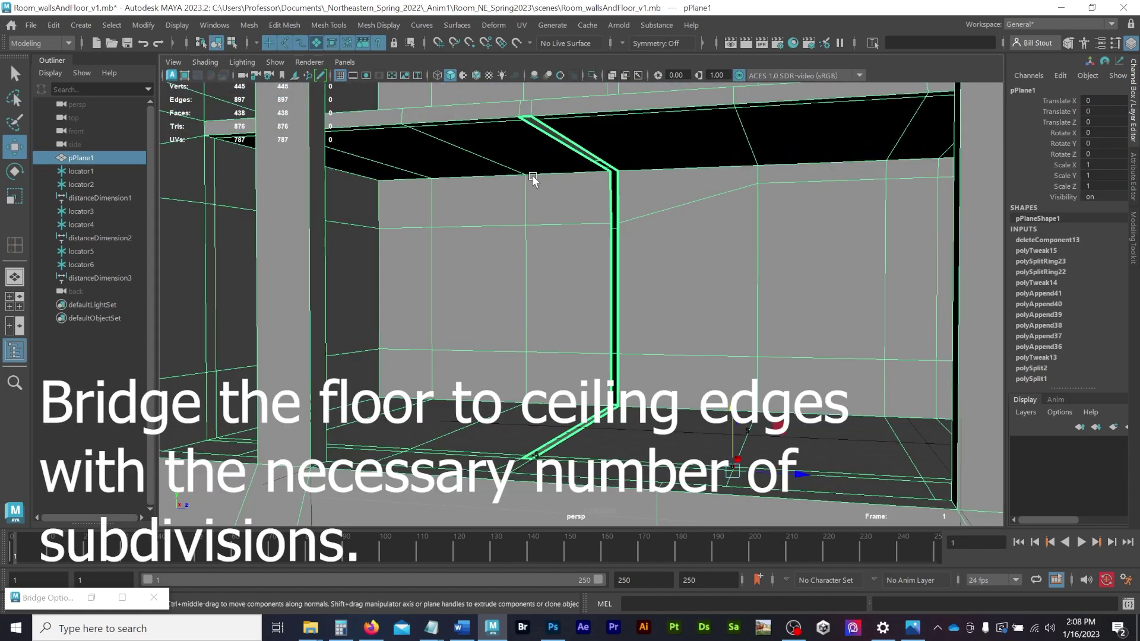
pyautogui.press('F10')
pyautogui.click(593, 156)
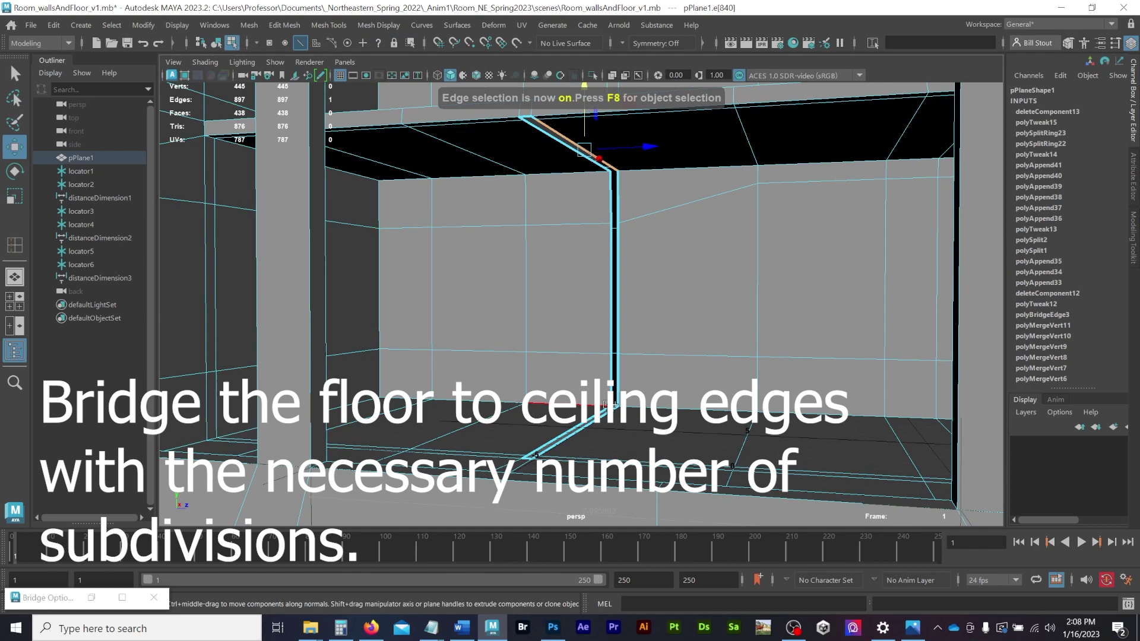
pyautogui.keyDown('shift'); pyautogui.click(584, 426); pyautogui.keyUp('shift')
pyautogui.keyDown('alt'); pyautogui.moveTo(505, 350); pyautogui.dragTo(435, 90); pyautogui.keyUp('alt')
pyautogui.keyDown('shift'); pyautogui.click(499, 103); pyautogui.keyUp('shift')
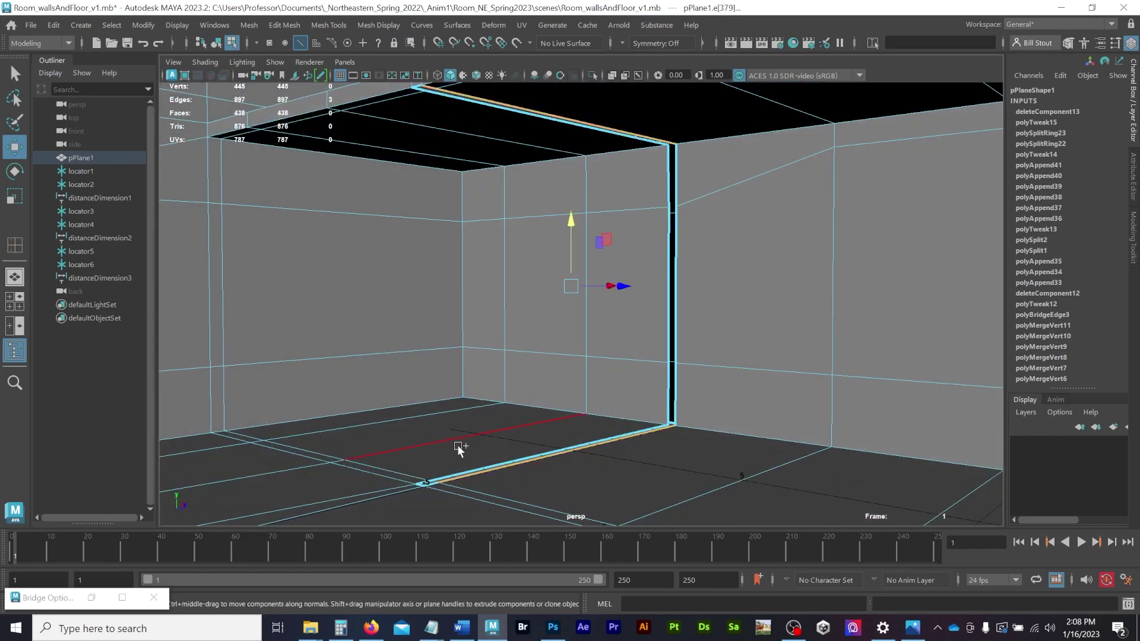
pyautogui.keyDown('alt'); pyautogui.moveTo(482, 511); pyautogui.dragTo(385, 444); pyautogui.keyUp('alt')
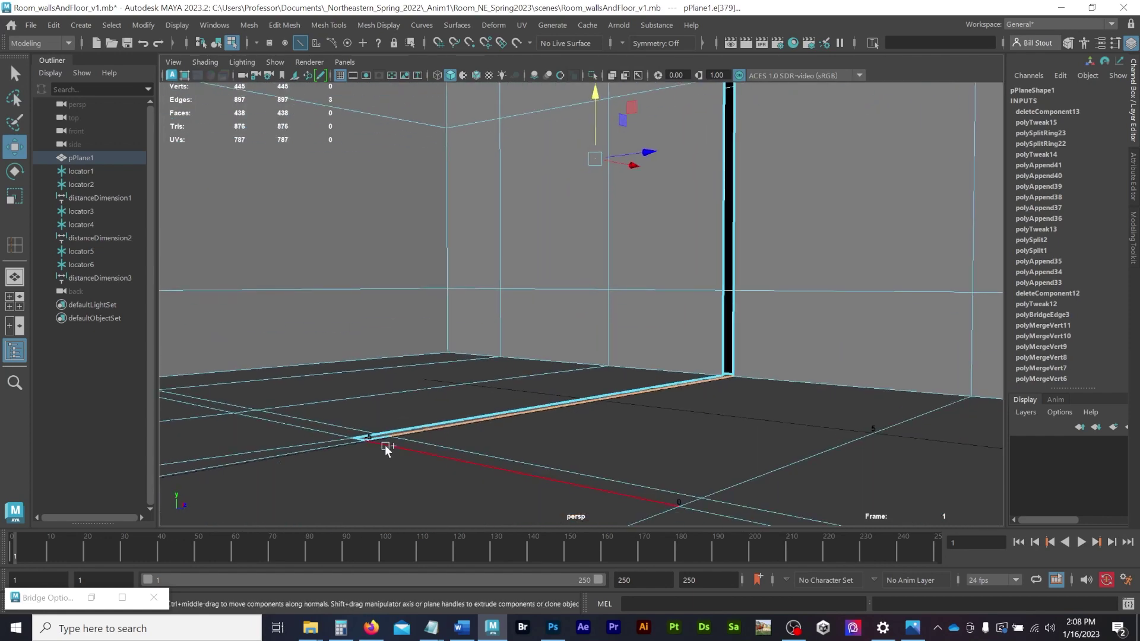
pyautogui.click(284, 25)
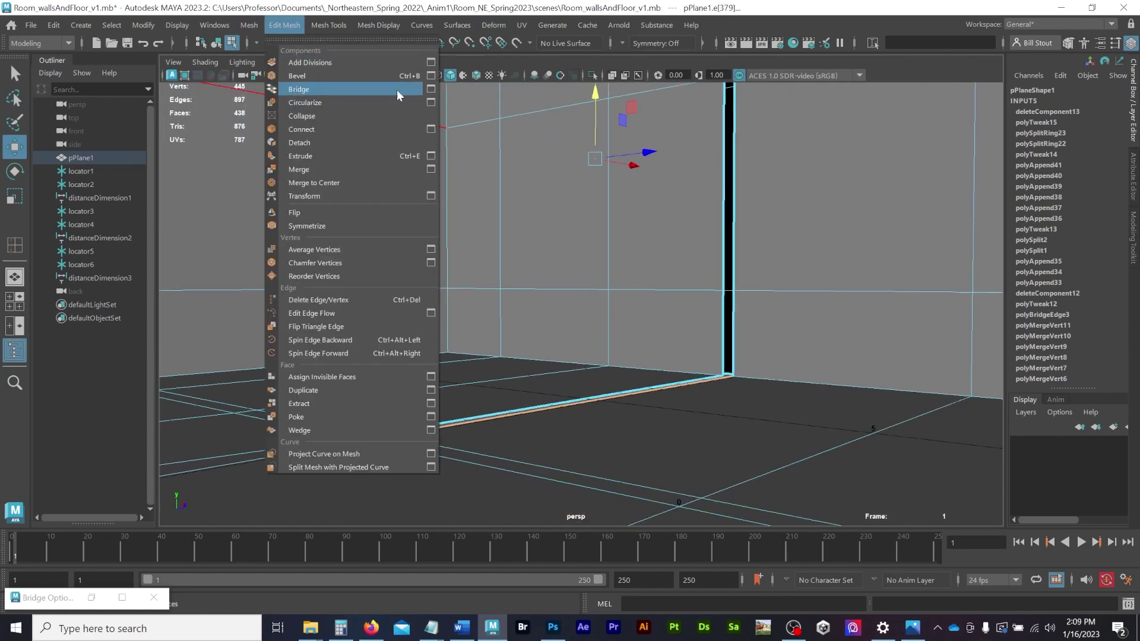
pyautogui.click(435, 90)
pyautogui.write('3')
pyautogui.moveTo(523, 215); pyautogui.dragTo(925, 186)
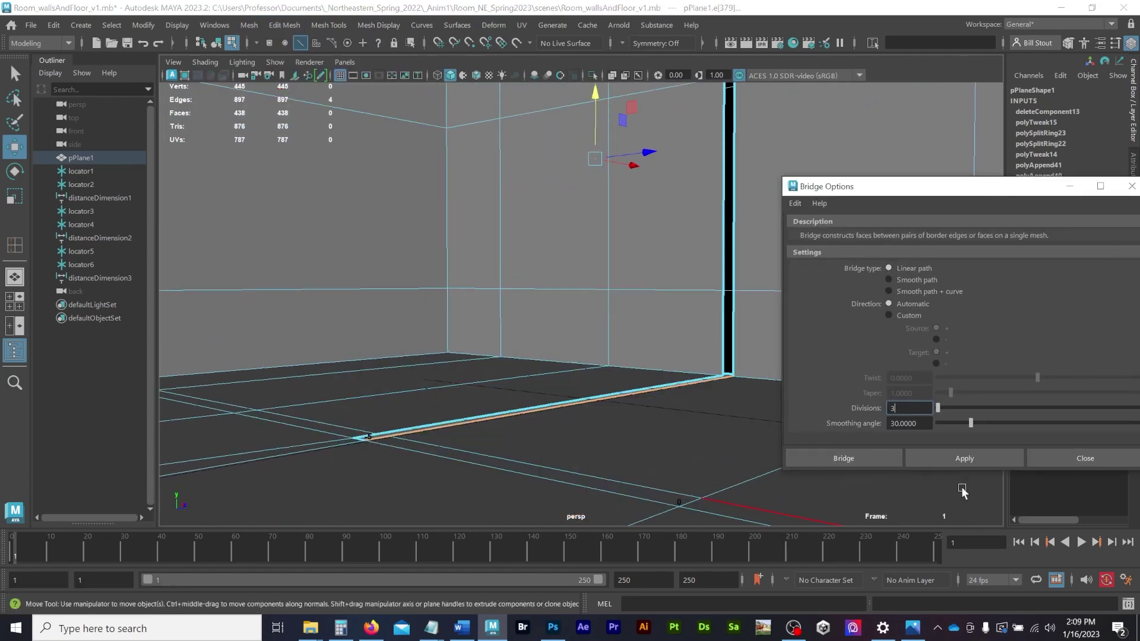
pyautogui.click(967, 467)
# Move the bridged wall's lowest horizontal edges vertically to line up with the adjoining long wall's lower edge loop.
pyautogui.keyDown('alt'); pyautogui.moveTo(451, 249); pyautogui.dragTo(410, 254); pyautogui.keyUp('alt')
pyautogui.click(374, 310)
pyautogui.press('w')
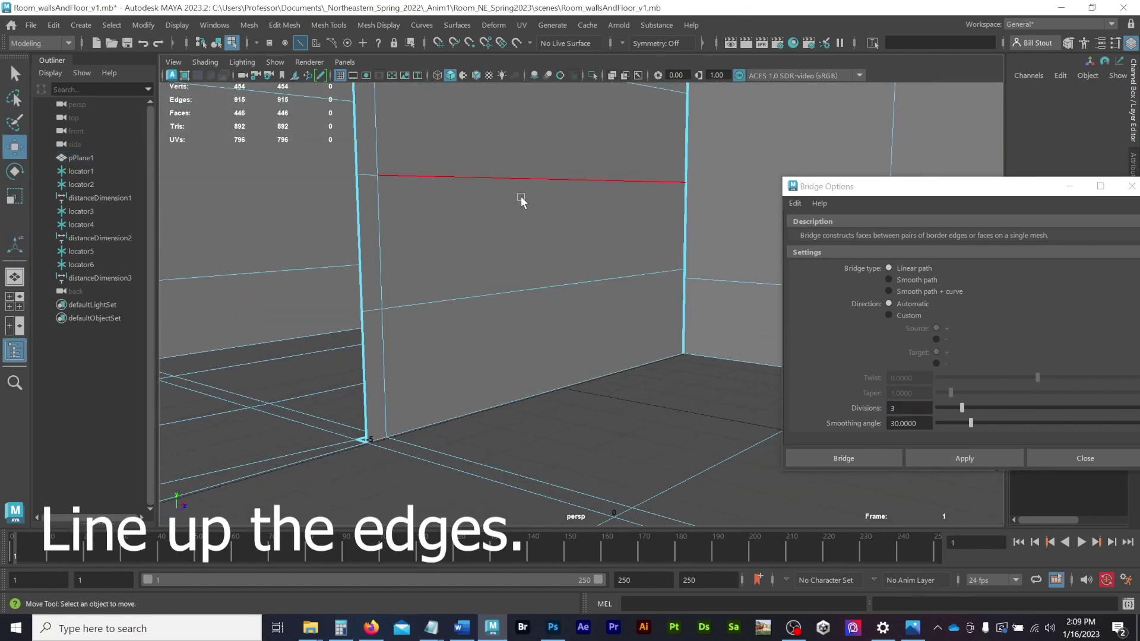
pyautogui.moveTo(560, 246); pyautogui.dragTo(562, 234)
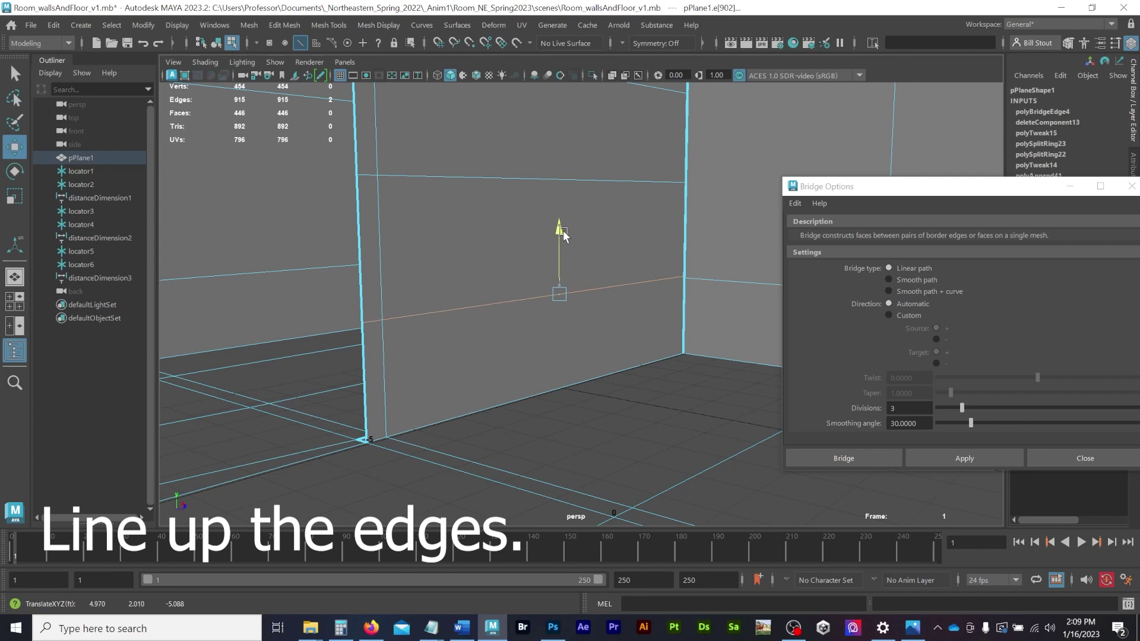
# Merge the vertices where the bridged wall's lower edge meets the long wall's lower loop.
pyautogui.press('F9')
pyautogui.moveTo(677, 270); pyautogui.dragTo(689, 286)
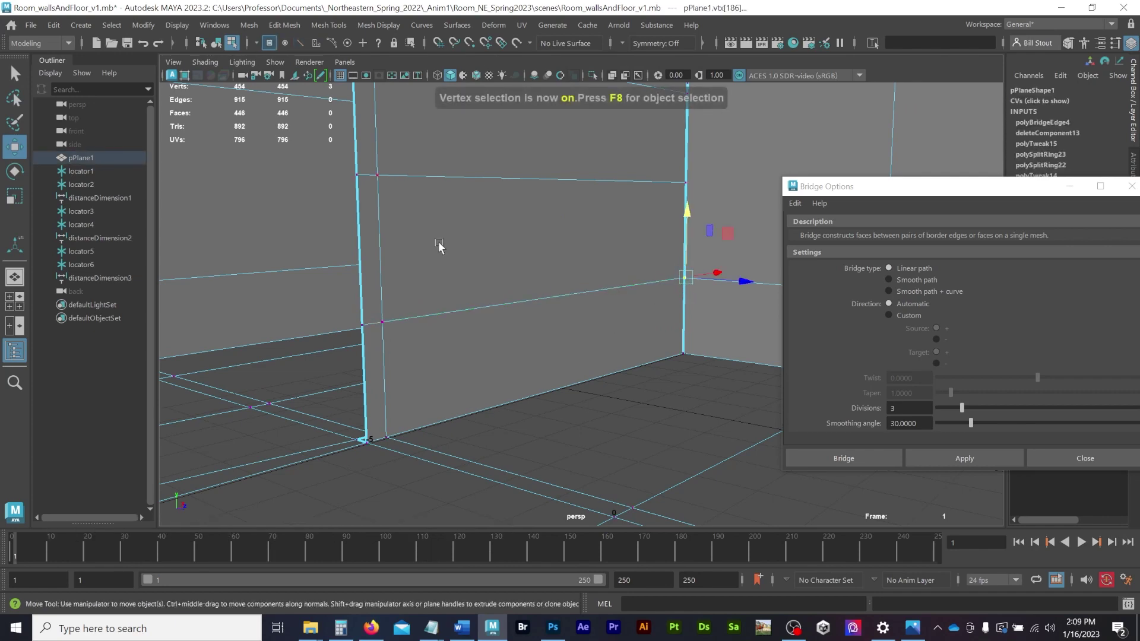
pyautogui.press('space')
pyautogui.click(318, 273)
pyautogui.click(351, 337)
pyautogui.keyDown('alt'); pyautogui.moveTo(511, 252); pyautogui.dragTo(552, 195); pyautogui.keyUp('alt')
# Delete the bridged wall's middle horizontal edge loop.
pyautogui.press('q')
pyautogui.press('F10')
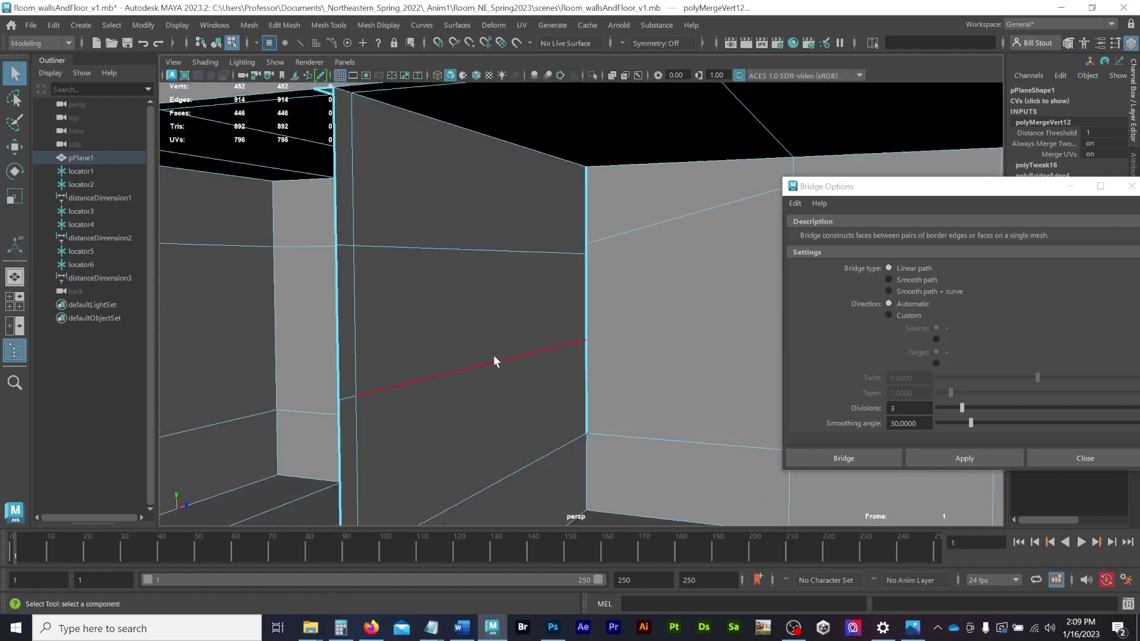
pyautogui.click(495, 358)
pyautogui.keyDown('shift'); pyautogui.moveTo(494, 358); pyautogui.dragTo(437, 381, button='right'); pyautogui.keyUp('shift')
# Merge the vertices where the bridged wall's upper horizontal edge meets the long wall's upper loop.
pyautogui.press('F9')
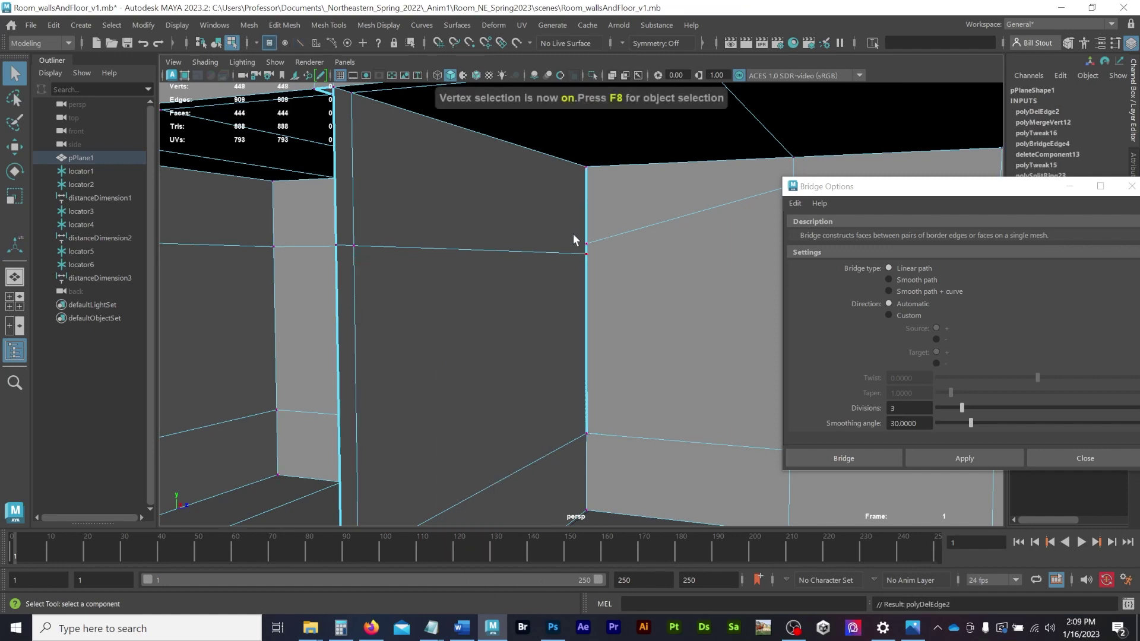
pyautogui.click(586, 253)
pyautogui.press('space')
pyautogui.click(297, 334)
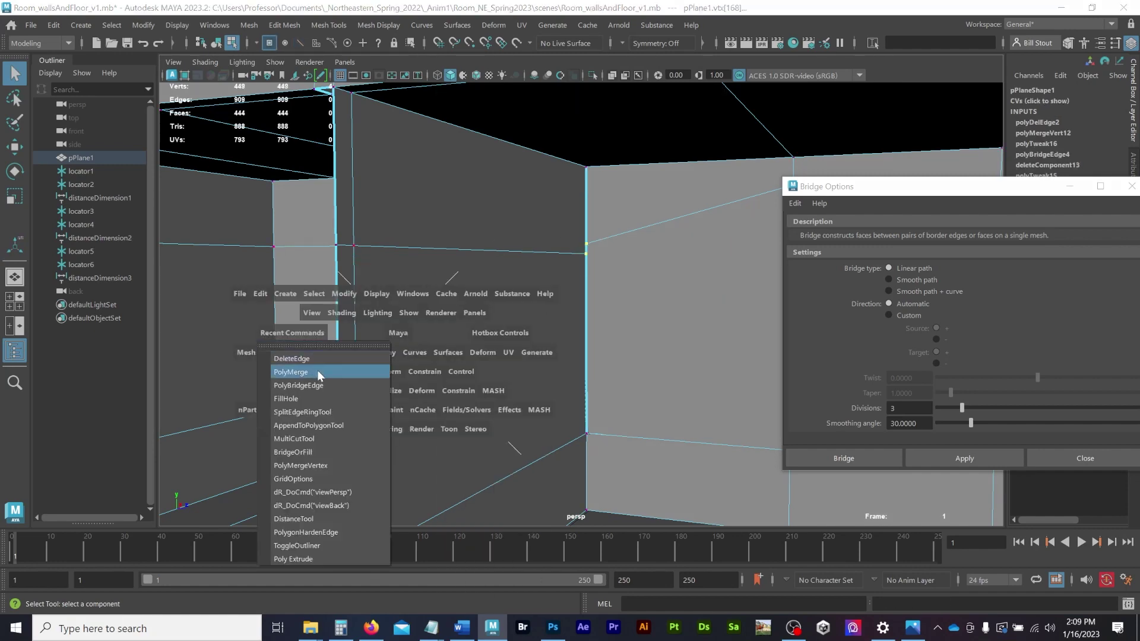
pyautogui.click(317, 373)
pyautogui.keyDown('alt'); pyautogui.moveTo(577, 269); pyautogui.dragTo(630, 257); pyautogui.keyUp('alt')
pyautogui.hotkey('ctrl', 'z')
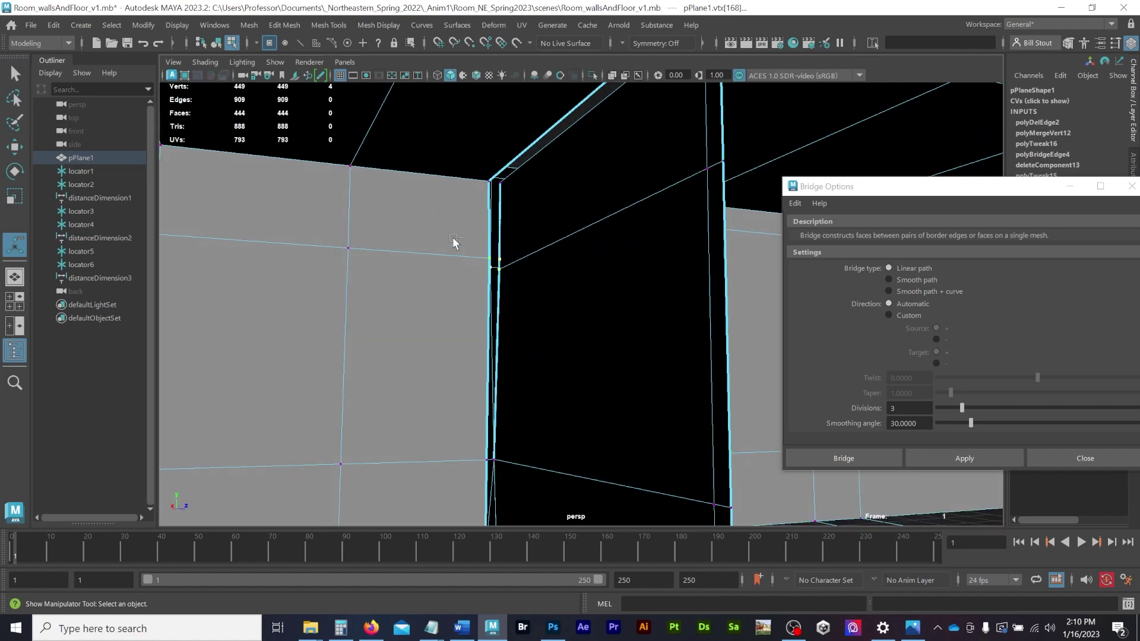
pyautogui.keyDown('alt'); pyautogui.moveTo(504, 297); pyautogui.dragTo(479, 298); pyautogui.keyUp('alt')
pyautogui.press('g')
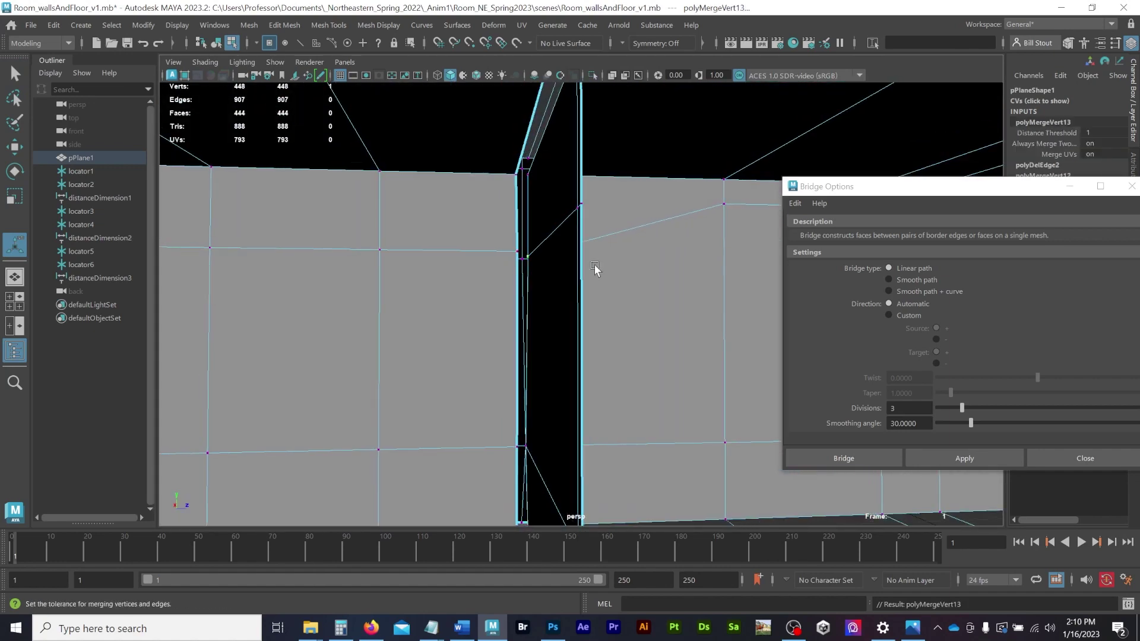
# Move the merged upper corner vertex slightly up to line up with the long wall's upper edge loop.
pyautogui.keyDown('alt'); pyautogui.moveTo(595, 269); pyautogui.dragTo(609, 259); pyautogui.keyUp('alt')
pyautogui.press('w')
pyautogui.moveTo(608, 191)
pyautogui.mouseDown()
pyautogui.moveTo(608, 175)
pyautogui.moveTo(608, 188)
pyautogui.mouseUp()
pyautogui.keyDown('alt'); pyautogui.moveTo(611, 202); pyautogui.dragTo(582, 252); pyautogui.keyUp('alt')
pyautogui.keyDown('alt'); pyautogui.moveTo(460, 271); pyautogui.dragTo(459, 279); pyautogui.keyUp('alt')
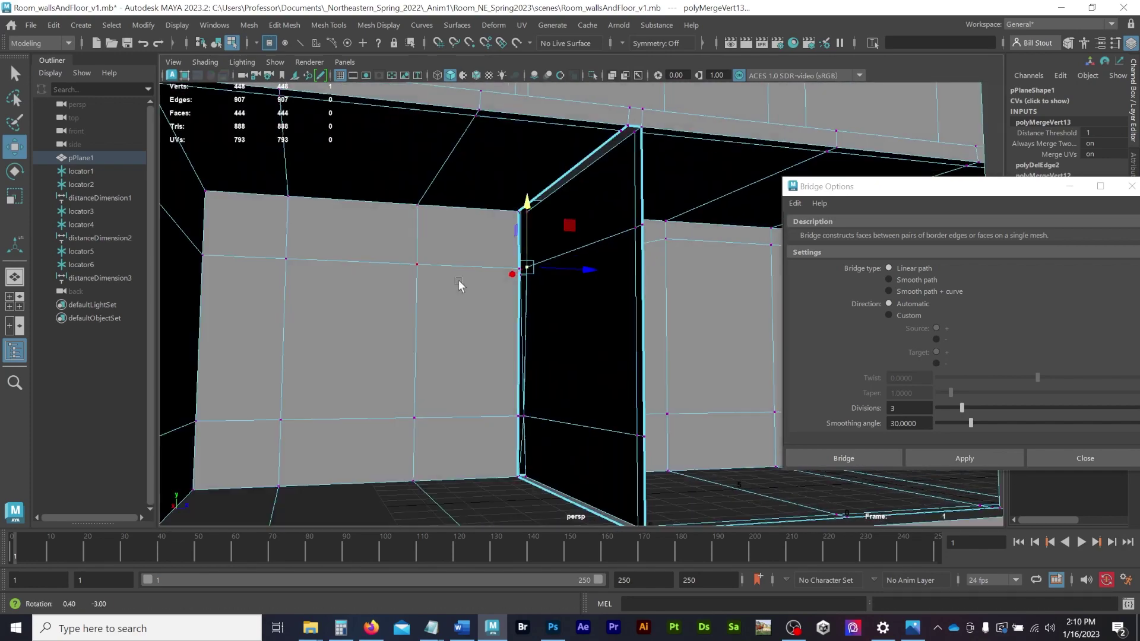
# Delete the three narrow faces up the end wall and the two outer narrow faces of the adjoining floor strip.
pyautogui.keyDown('alt'); pyautogui.moveTo(458, 280); pyautogui.dragTo(451, 226, button='middle'); pyautogui.keyUp('alt')
pyautogui.keyDown('alt'); pyautogui.moveTo(452, 228); pyautogui.dragTo(461, 233, button='right'); pyautogui.keyUp('alt')
pyautogui.keyDown('alt'); pyautogui.moveTo(461, 232); pyautogui.dragTo(402, 218); pyautogui.keyUp('alt')
pyautogui.keyDown('alt'); pyautogui.moveTo(410, 217); pyautogui.dragTo(562, 207, button='middle'); pyautogui.keyUp('alt')
pyautogui.keyDown('alt'); pyautogui.moveTo(563, 209); pyautogui.dragTo(465, 225); pyautogui.keyUp('alt')
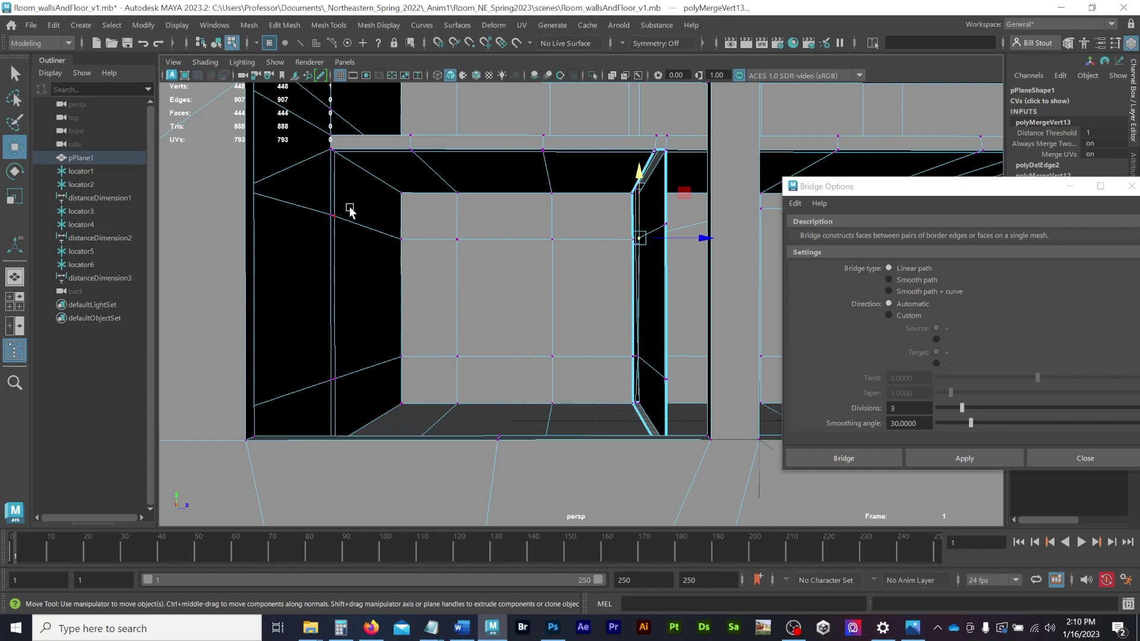
pyautogui.press('F11')
pyautogui.click(332, 182)
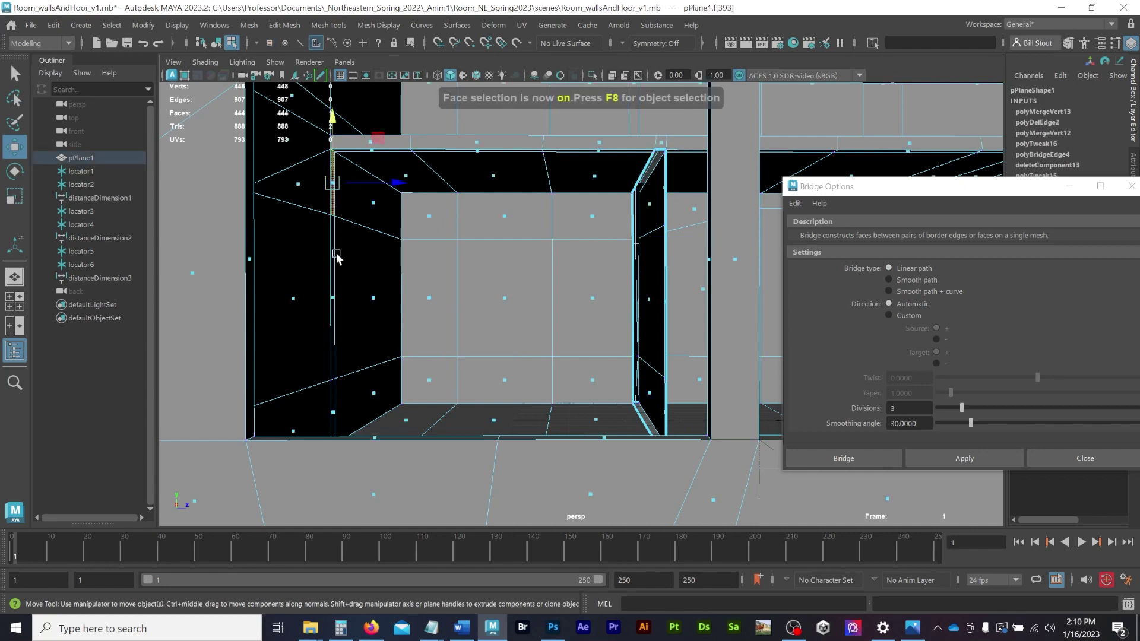
pyautogui.keyDown('shift'); pyautogui.click(340, 303); pyautogui.keyUp('shift')
pyautogui.keyDown('shift'); pyautogui.click(334, 413); pyautogui.keyUp('shift')
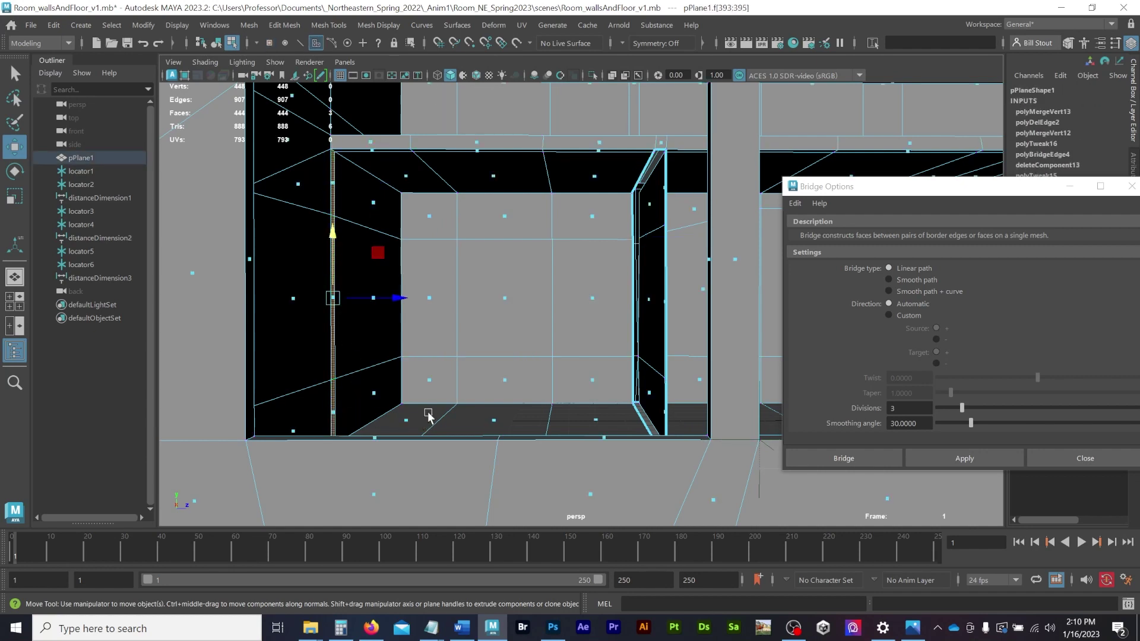
pyautogui.keyDown('alt'); pyautogui.moveTo(434, 332); pyautogui.dragTo(415, 374); pyautogui.keyUp('alt')
pyautogui.keyDown('shift'); pyautogui.click(403, 397); pyautogui.keyUp('shift')
pyautogui.keyDown('alt'); pyautogui.moveTo(482, 350); pyautogui.dragTo(493, 344); pyautogui.keyUp('alt')
pyautogui.keyDown('shift'); pyautogui.click(603, 404); pyautogui.keyUp('shift')
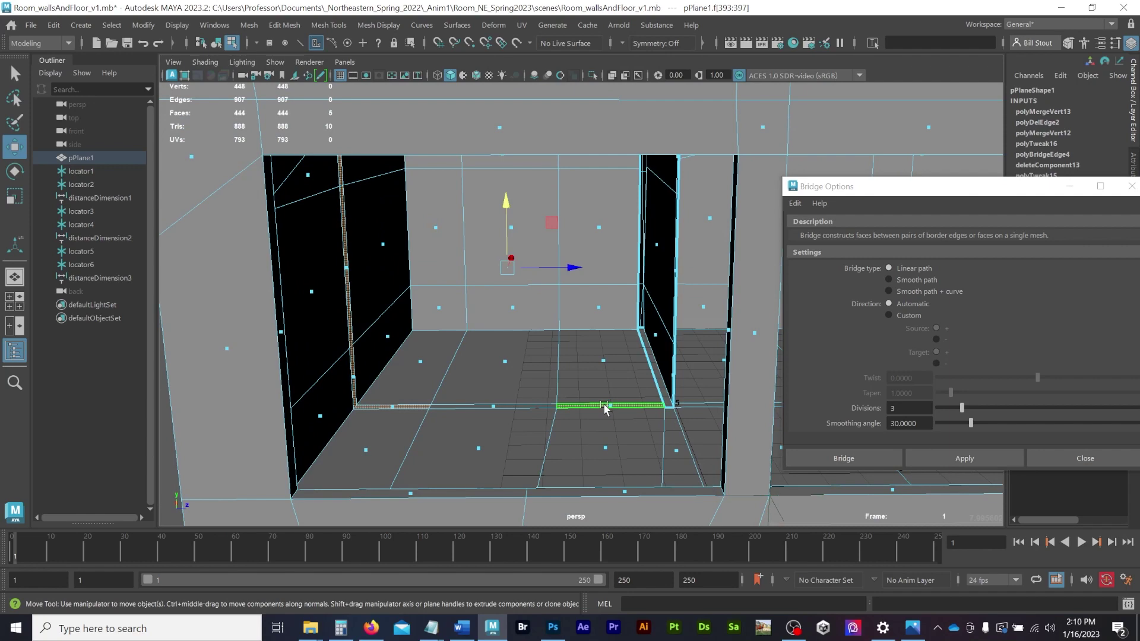
pyautogui.press('g')
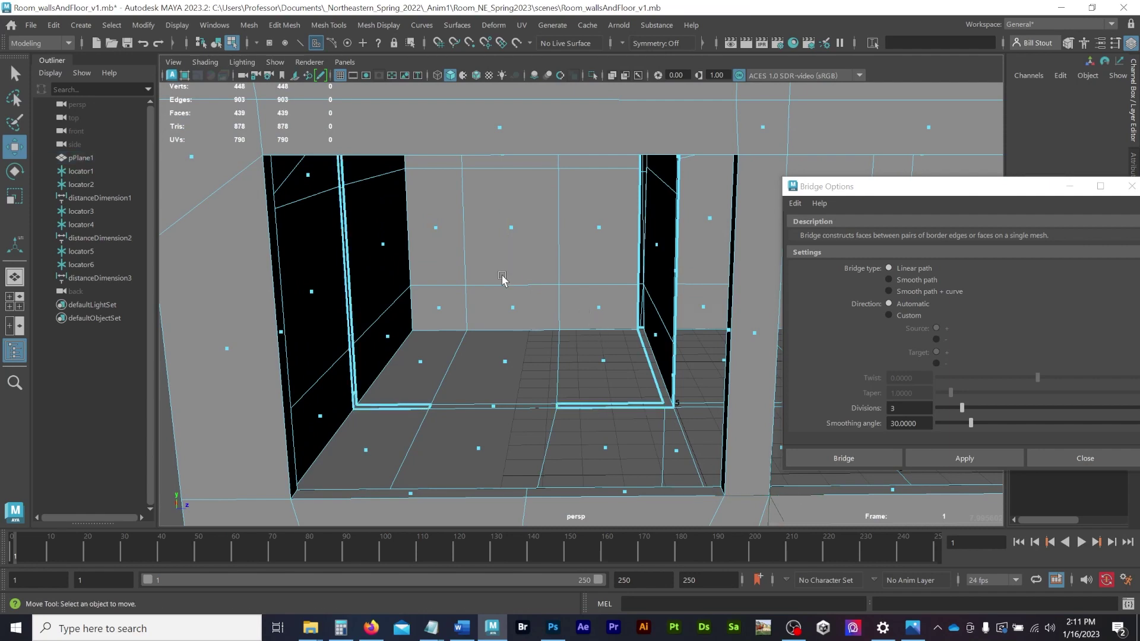
# Extrude the three narrow faces beneath the ceiling strip straight down to the top of the bathroom door.
pyautogui.keyDown('alt'); pyautogui.moveTo(502, 279); pyautogui.dragTo(534, 373); pyautogui.keyUp('alt')
pyautogui.keyDown('alt'); pyautogui.moveTo(523, 373); pyautogui.dragTo(593, 373, button='right'); pyautogui.keyUp('alt')
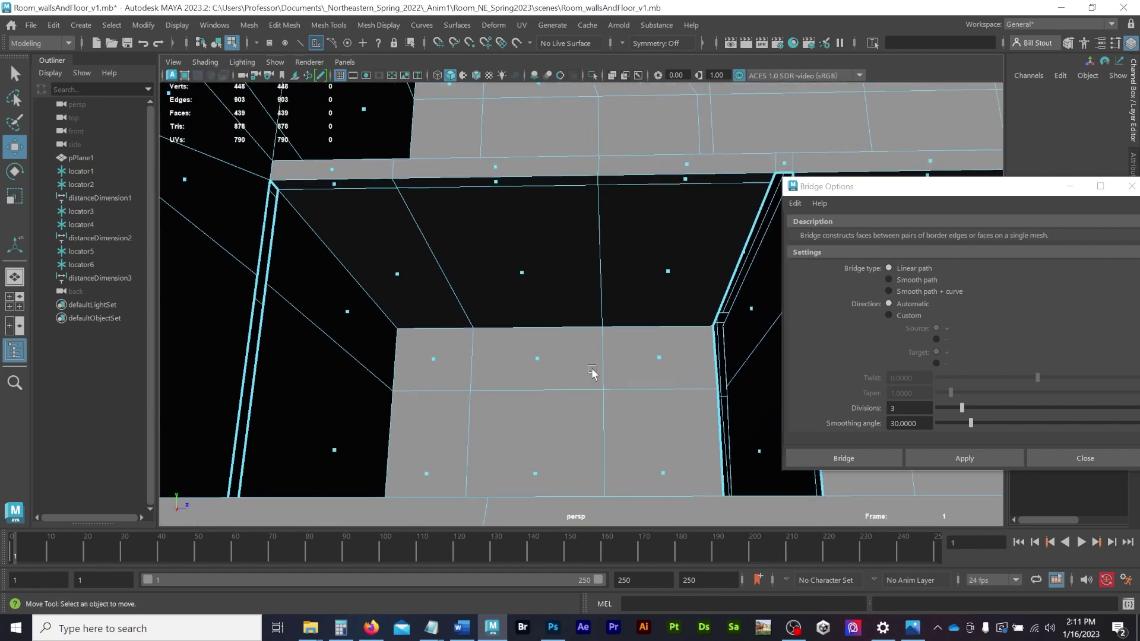
pyautogui.click(365, 184)
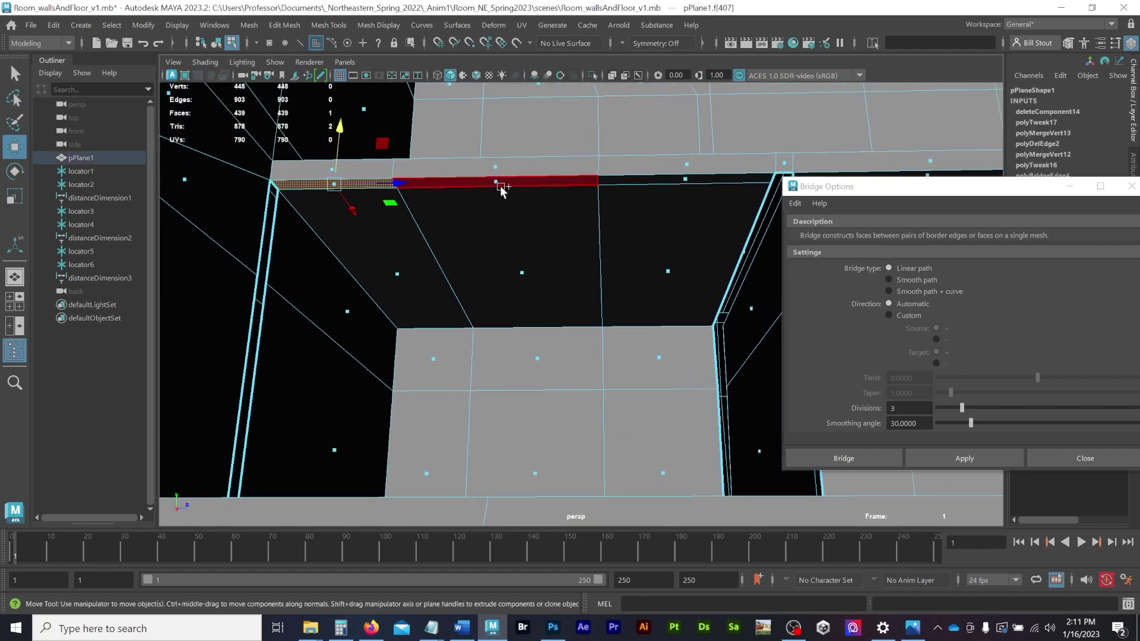
pyautogui.keyDown('shift'); pyautogui.click(501, 184); pyautogui.keyUp('shift')
pyautogui.keyDown('shift'); pyautogui.click(683, 183); pyautogui.keyUp('shift')
pyautogui.keyDown('alt'); pyautogui.moveTo(707, 219); pyautogui.dragTo(621, 212); pyautogui.keyUp('alt')
pyautogui.keyDown('alt'); pyautogui.moveTo(621, 211); pyautogui.dragTo(705, 220, button='right'); pyautogui.keyUp('alt')
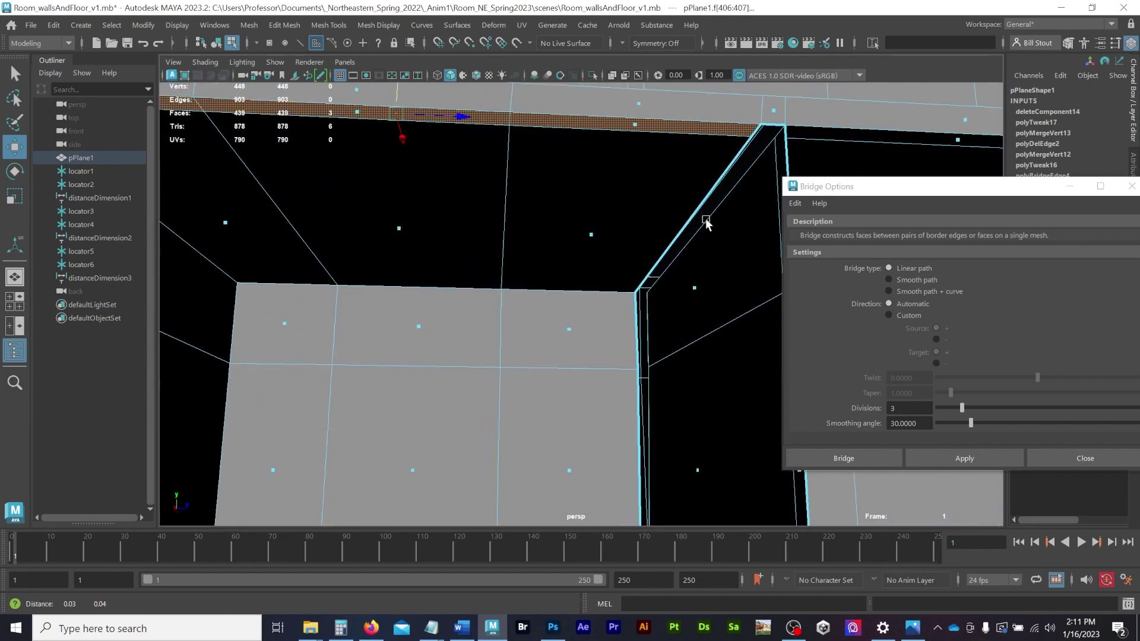
pyautogui.keyDown('alt'); pyautogui.moveTo(704, 220); pyautogui.dragTo(412, 304, button='middle'); pyautogui.keyUp('alt')
pyautogui.keyDown('alt'); pyautogui.moveTo(411, 306); pyautogui.dragTo(741, 308); pyautogui.keyUp('alt')
pyautogui.keyDown('alt'); pyautogui.moveTo(499, 336); pyautogui.dragTo(514, 315); pyautogui.keyUp('alt')
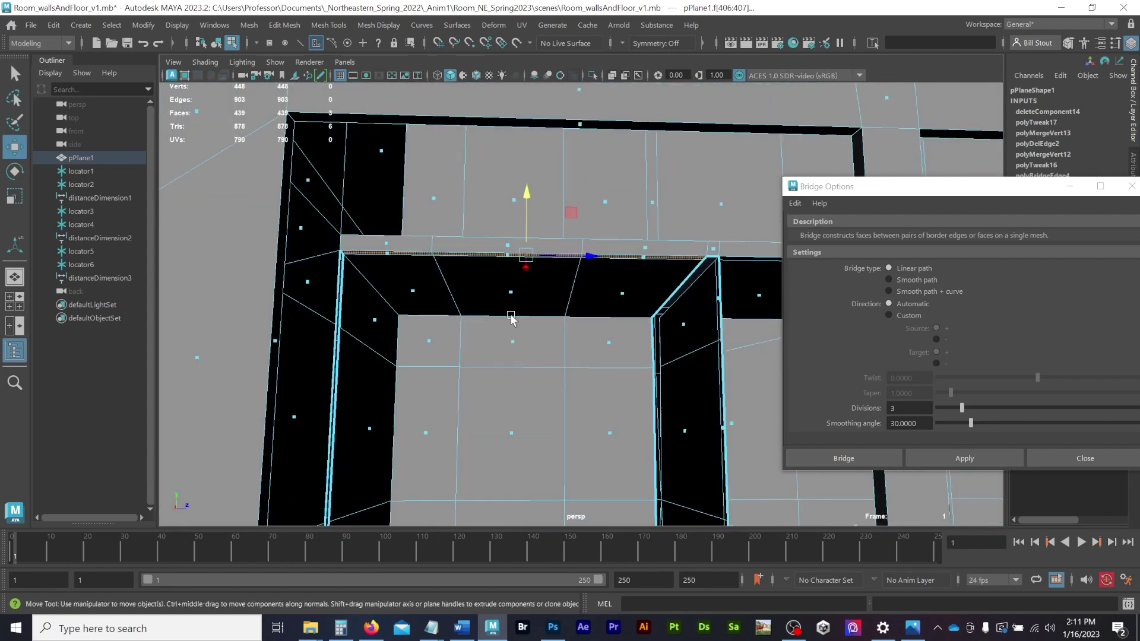
pyautogui.keyDown('alt'); pyautogui.moveTo(514, 315); pyautogui.dragTo(639, 365, button='right'); pyautogui.keyUp('alt')
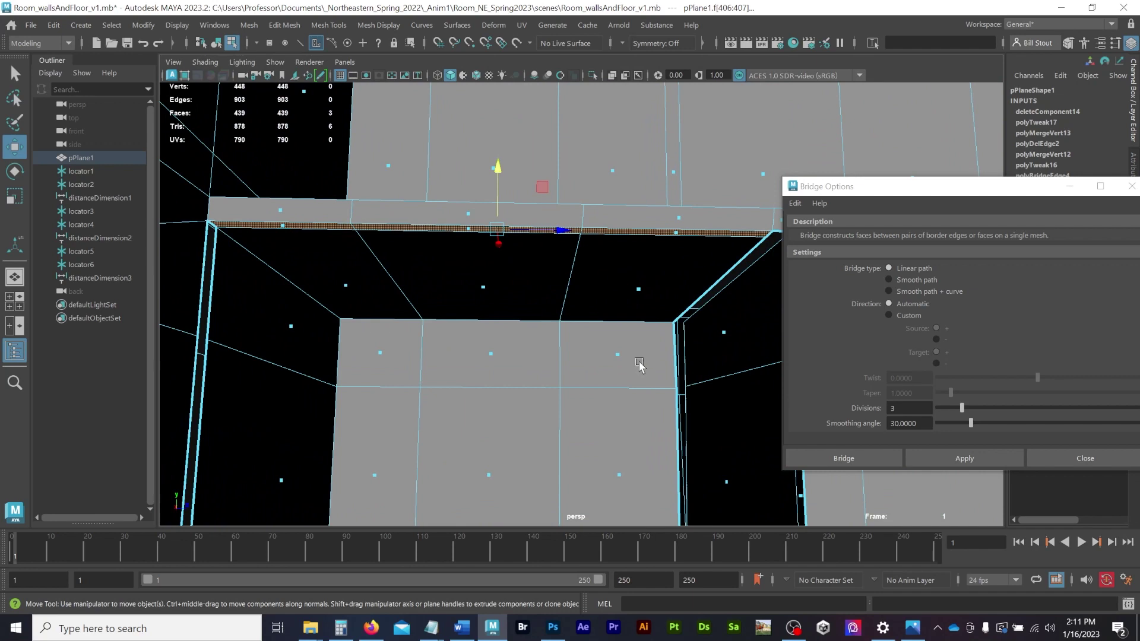
pyautogui.click(285, 25)
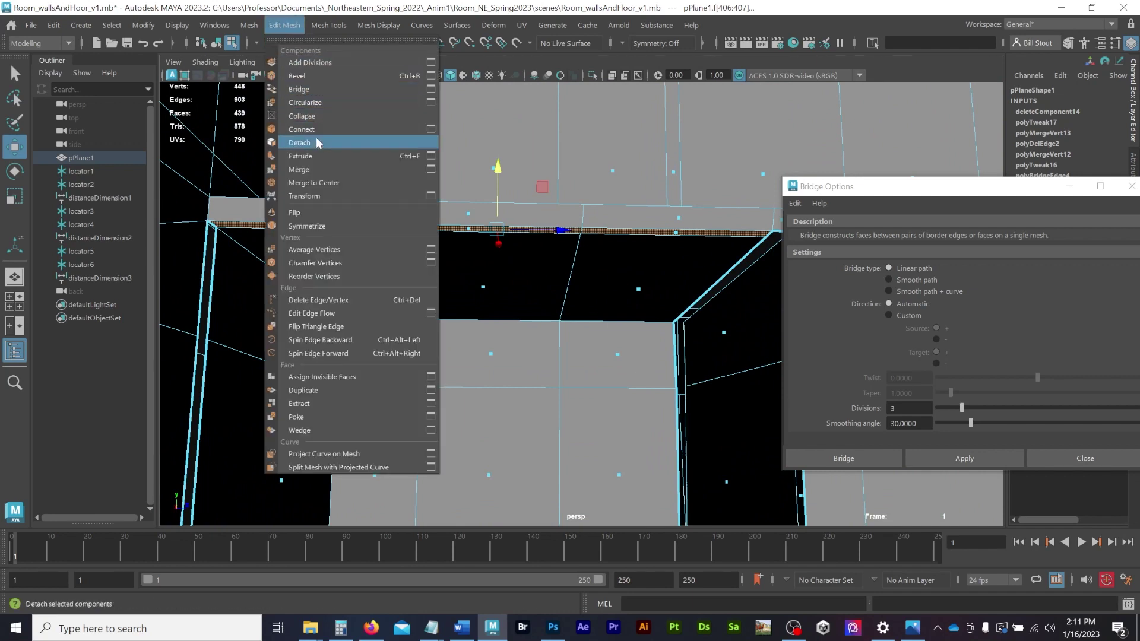
pyautogui.click(318, 155)
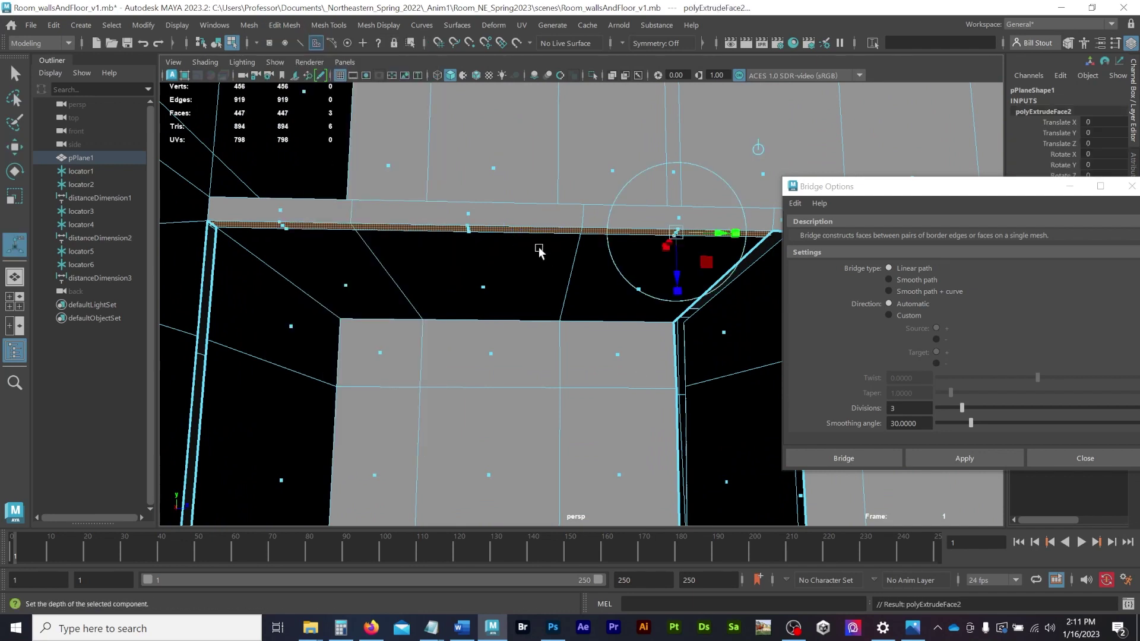
pyautogui.press('w')
pyautogui.moveTo(499, 173); pyautogui.dragTo(481, 278)
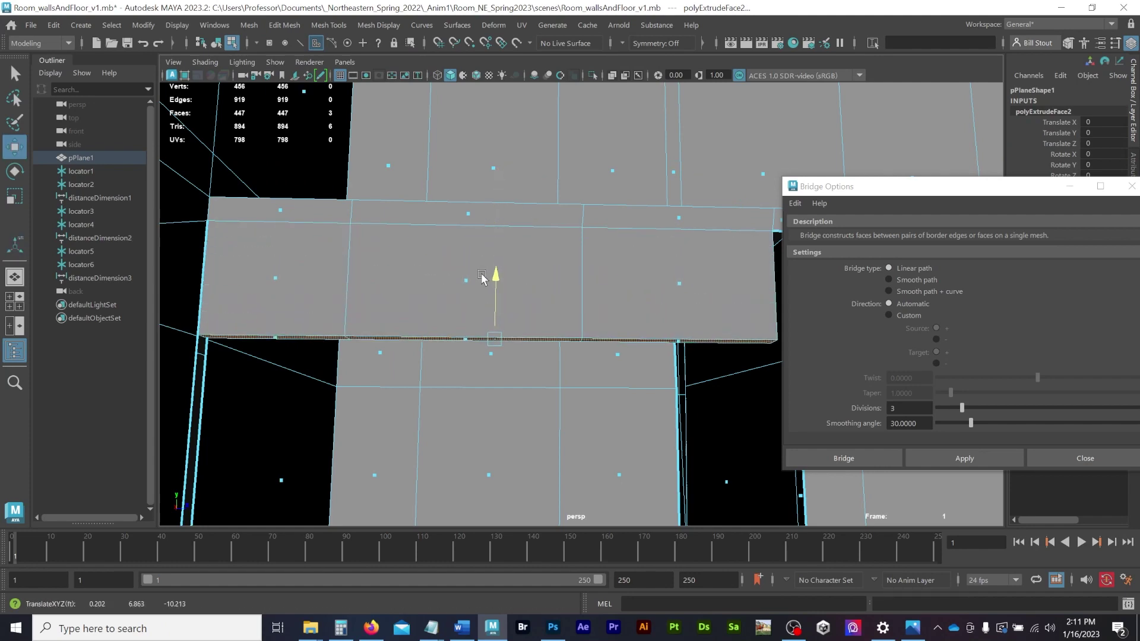
# Extrude the two outer bottom faces of the new wall, omitting the middle one, down to the side wall's lower horizontal edge loop.
pyautogui.keyDown('alt'); pyautogui.moveTo(578, 291); pyautogui.dragTo(493, 188, button='middle'); pyautogui.keyUp('alt')
pyautogui.keyDown('alt'); pyautogui.moveTo(493, 188); pyautogui.dragTo(396, 190, button='right'); pyautogui.keyUp('alt')
pyautogui.keyDown('alt'); pyautogui.moveTo(472, 211); pyautogui.dragTo(487, 201, button='middle'); pyautogui.keyUp('alt')
pyautogui.keyDown('alt'); pyautogui.moveTo(487, 202); pyautogui.dragTo(354, 249); pyautogui.keyUp('alt')
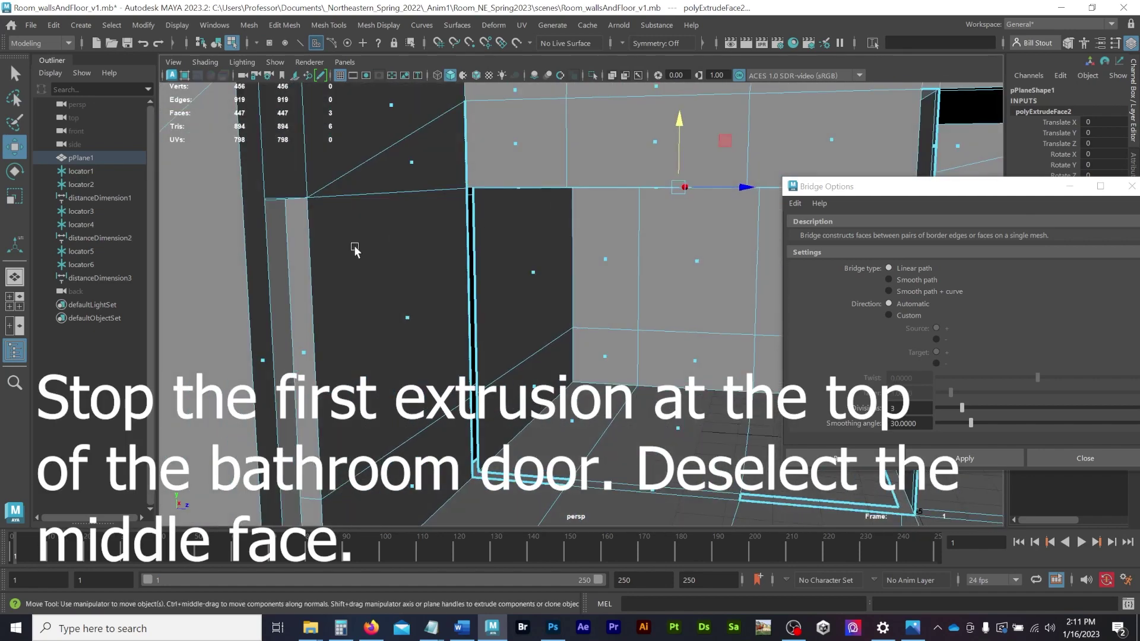
pyautogui.keyDown('alt'); pyautogui.moveTo(456, 200); pyautogui.dragTo(527, 249, button='right'); pyautogui.keyUp('alt')
pyautogui.click(430, 159)
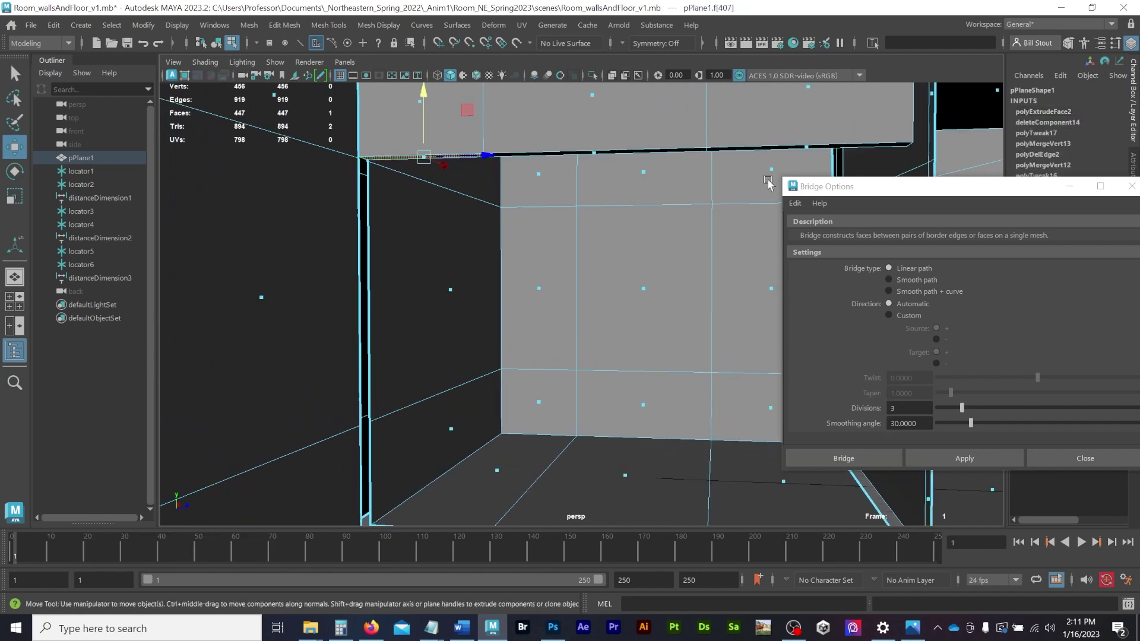
pyautogui.keyDown('shift'); pyautogui.click(808, 148); pyautogui.keyUp('shift')
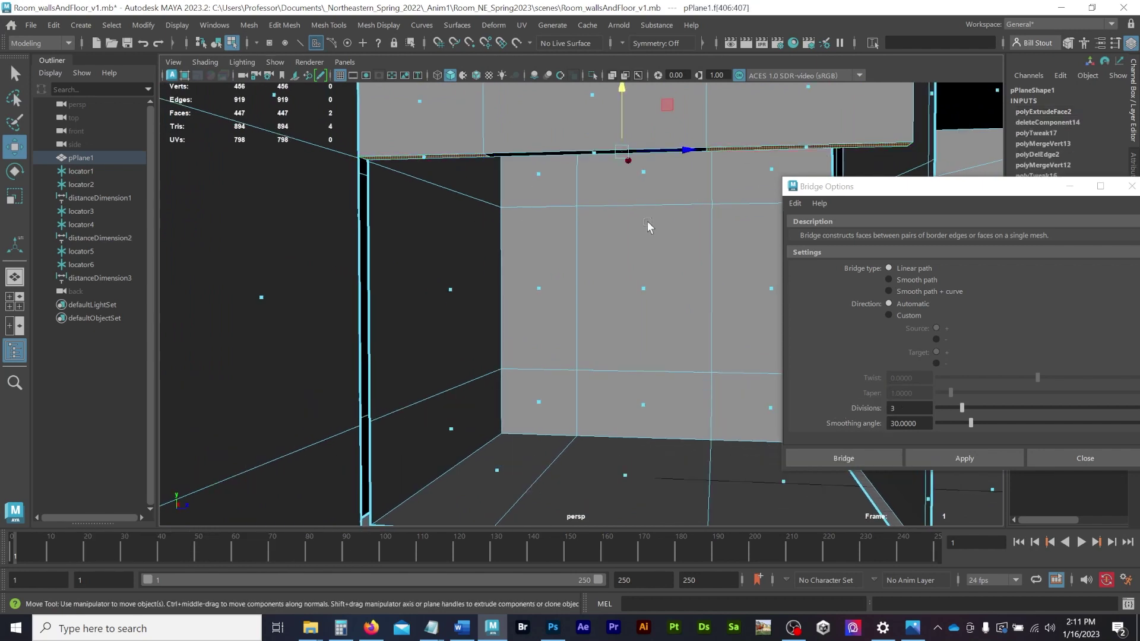
pyautogui.hotkey('ctrl', 'e')
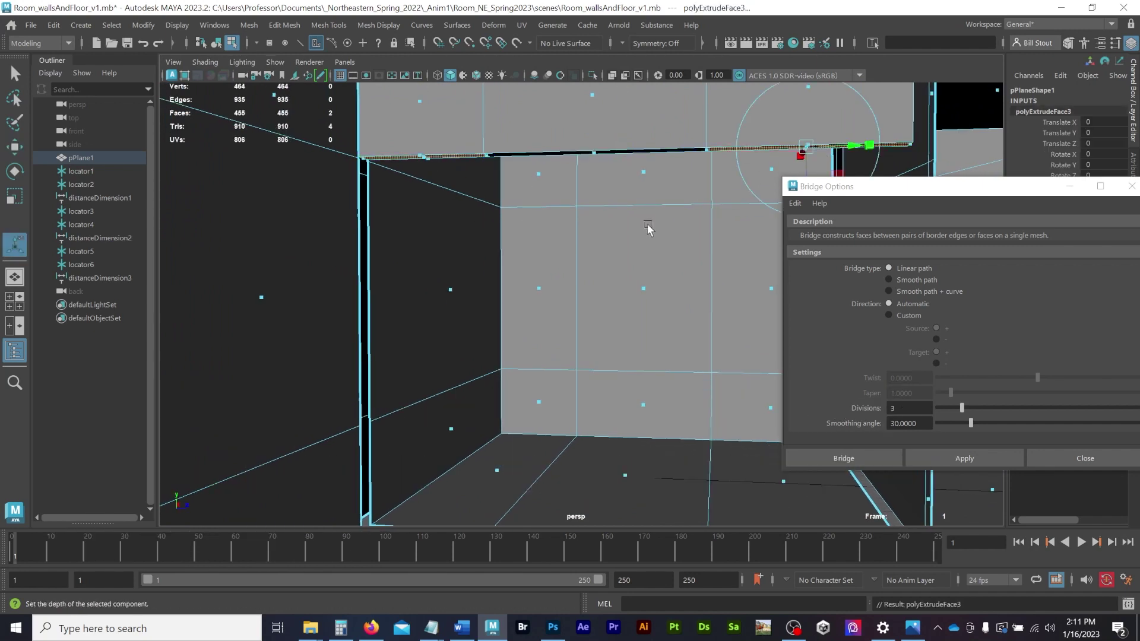
pyautogui.press('w')
pyautogui.moveTo(620, 90); pyautogui.dragTo(470, 265)
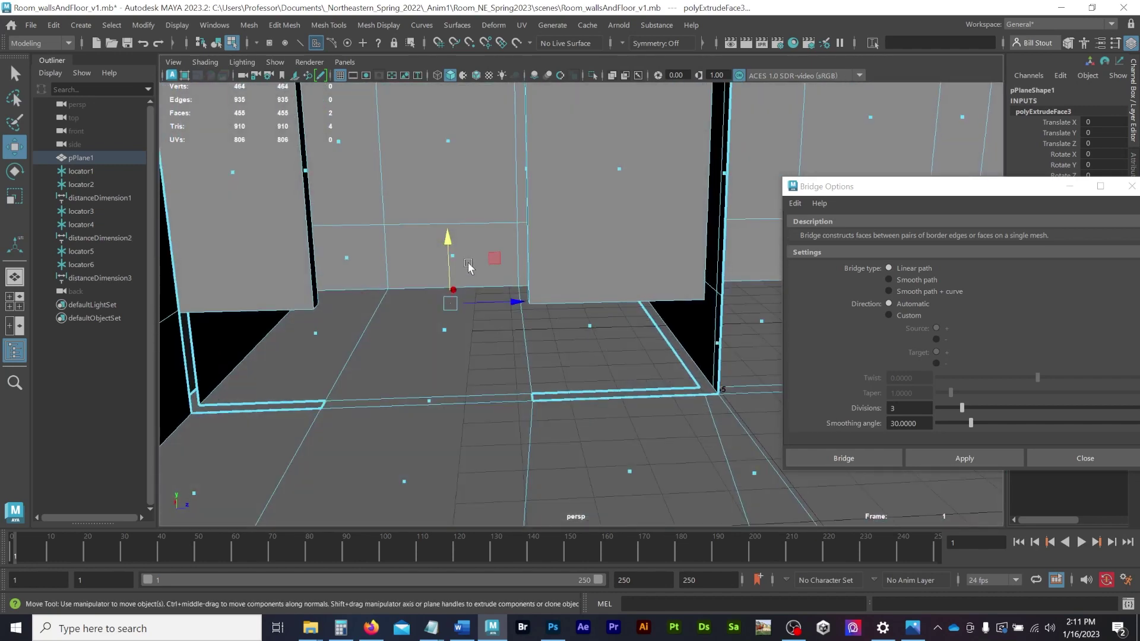
# Extrude the same two outer bottom faces again, down to the floor openings on both sides of the doorway.
pyautogui.hotkey('ctrl', 'e')
pyautogui.press('w')
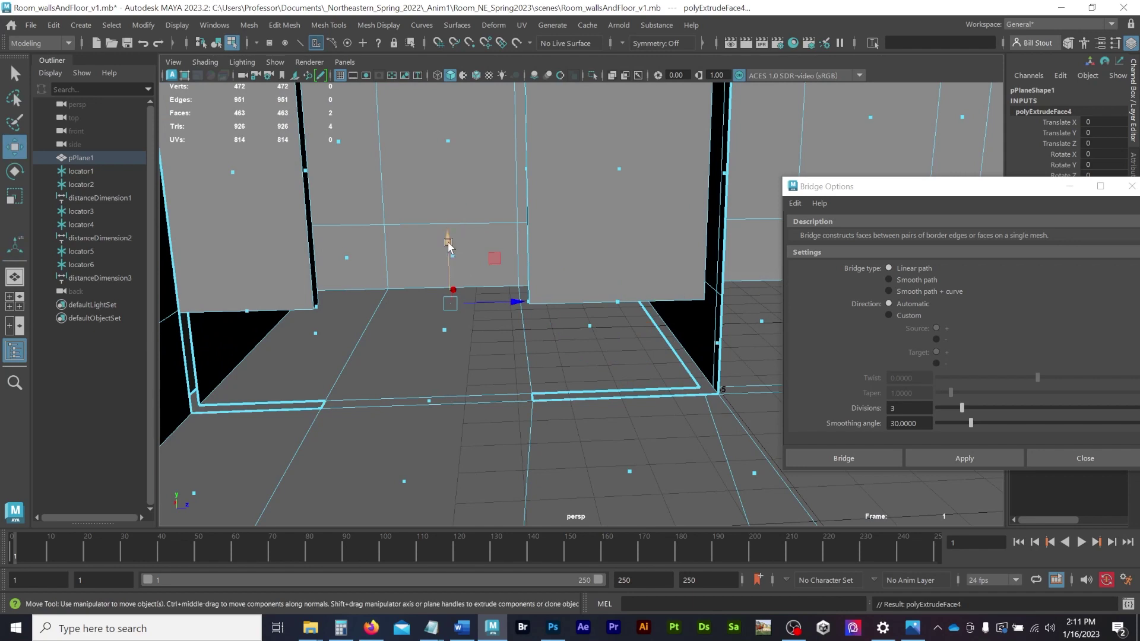
pyautogui.moveTo(448, 246); pyautogui.dragTo(448, 341)
# Show the mesh in wireframe and delete the two bottom faces of the extruded wall segments at floor level.
pyautogui.press('4')
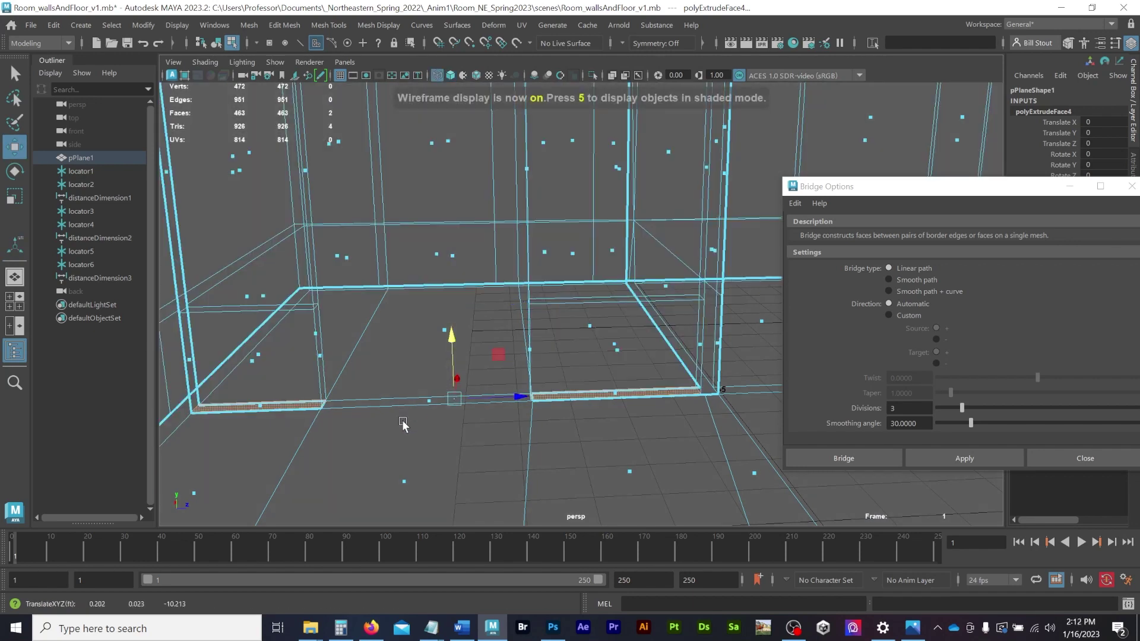
pyautogui.click(237, 409)
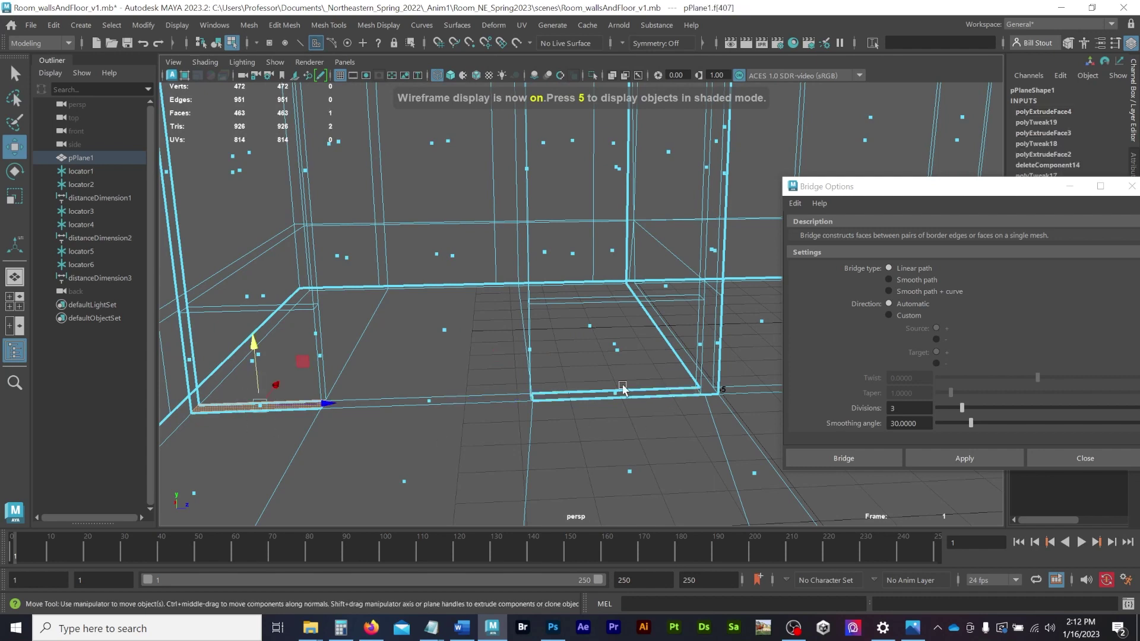
pyautogui.keyDown('shift'); pyautogui.click(621, 407); pyautogui.keyUp('shift')
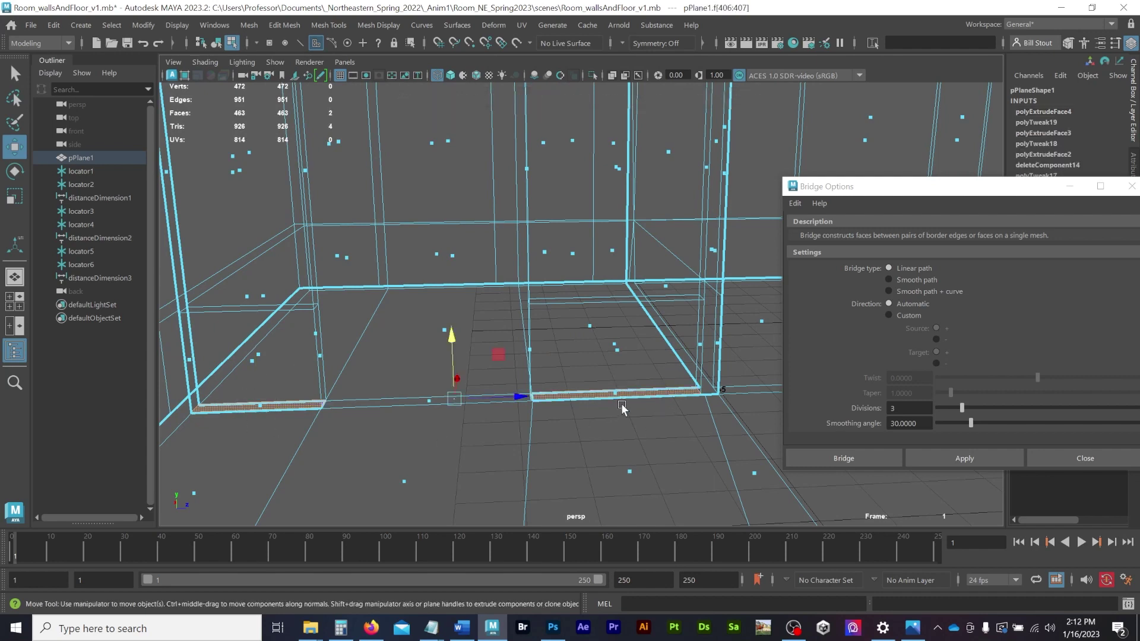
pyautogui.press('Delete')
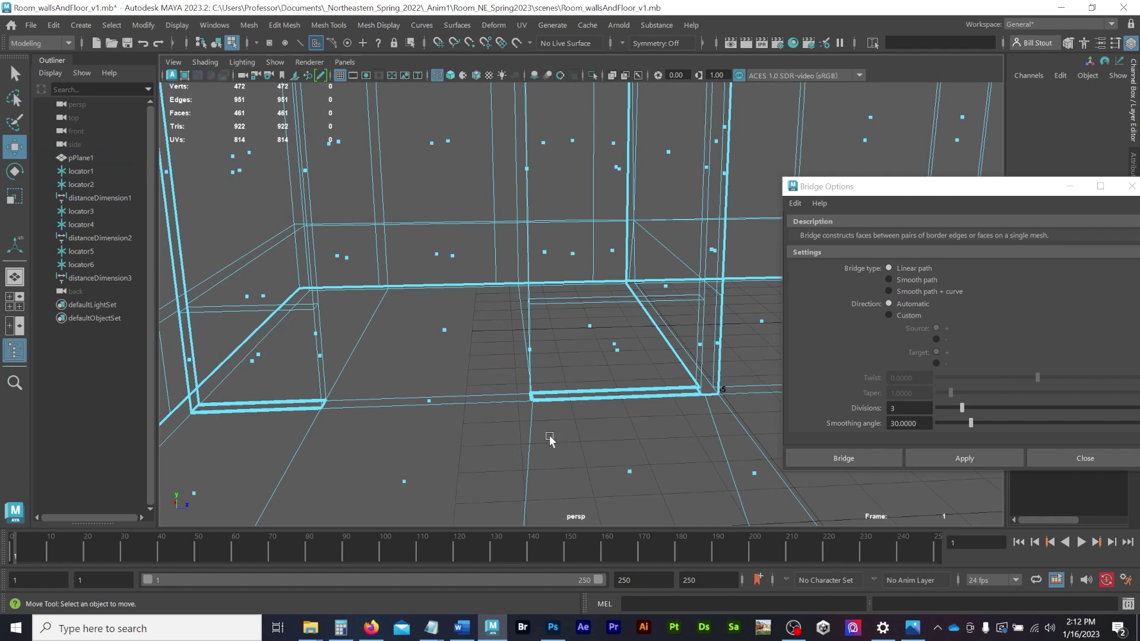
# Align the first wall segment's two base vertices beside the doorway with the matching floor vertices.
pyautogui.keyDown('alt'); pyautogui.moveTo(439, 431); pyautogui.dragTo(372, 384); pyautogui.keyUp('alt')
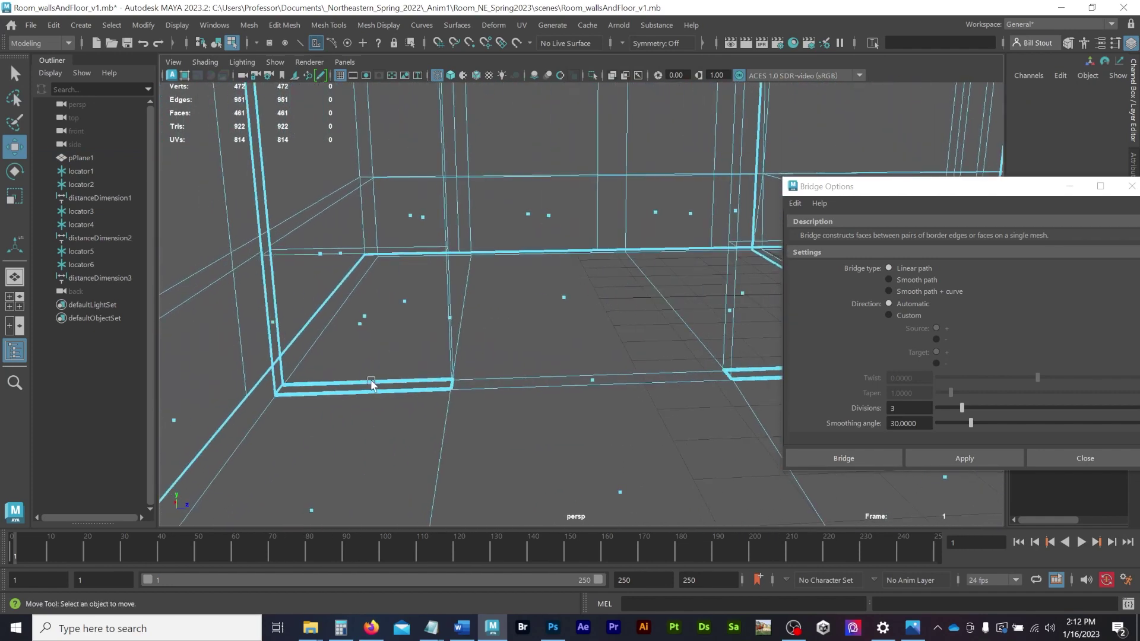
pyautogui.press('F9')
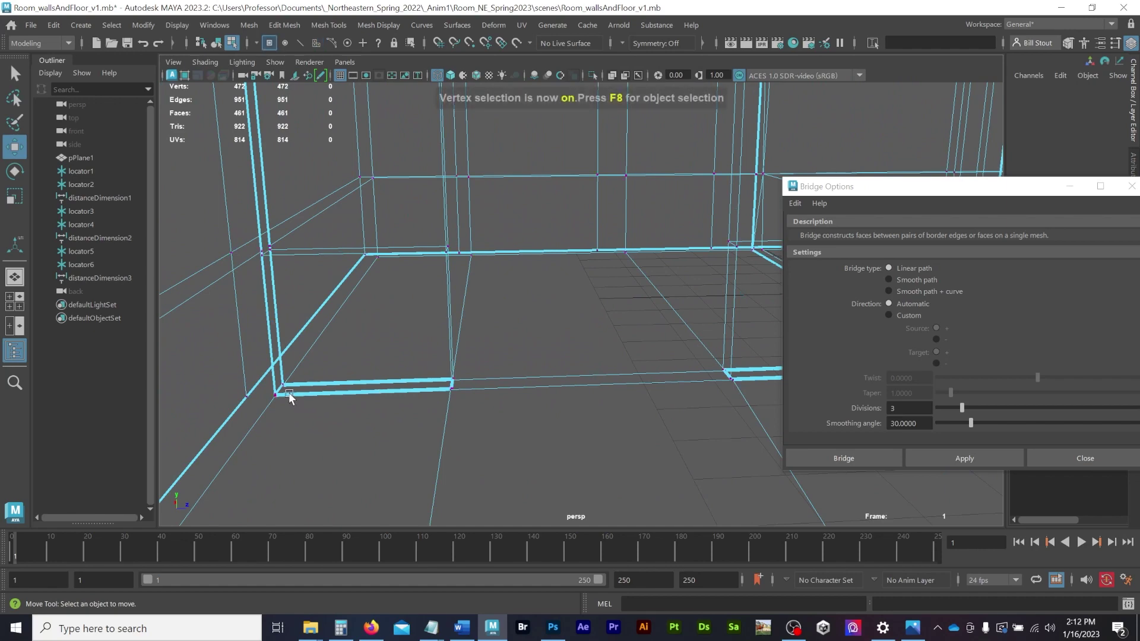
pyautogui.moveTo(281, 402); pyautogui.dragTo(641, 287)
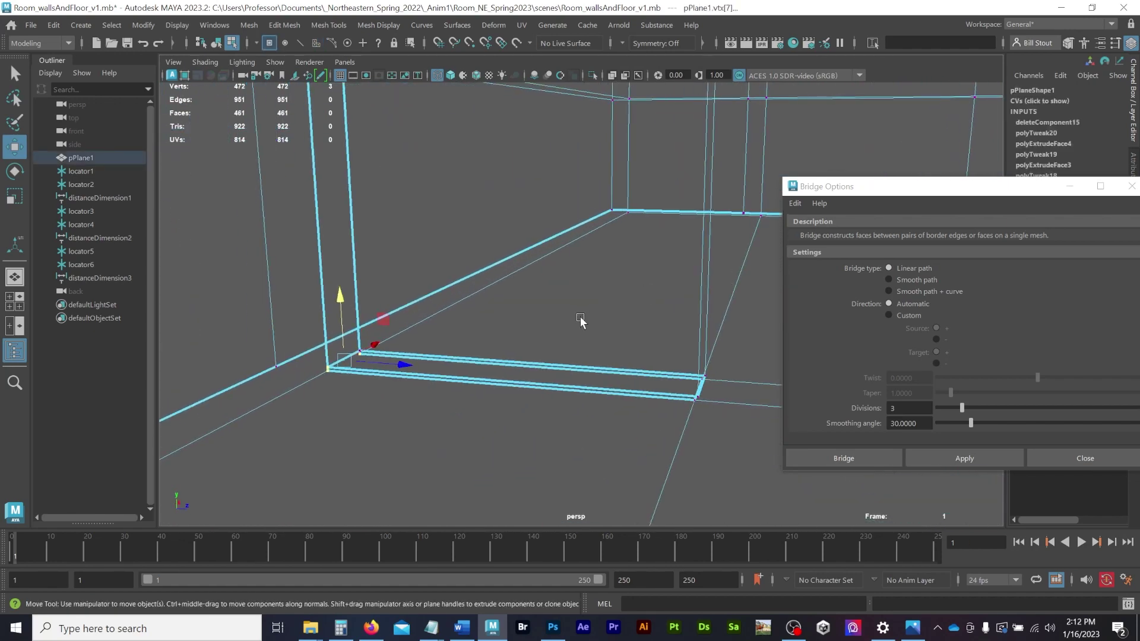
pyautogui.keyDown('alt'); pyautogui.moveTo(581, 321); pyautogui.dragTo(554, 363); pyautogui.keyUp('alt')
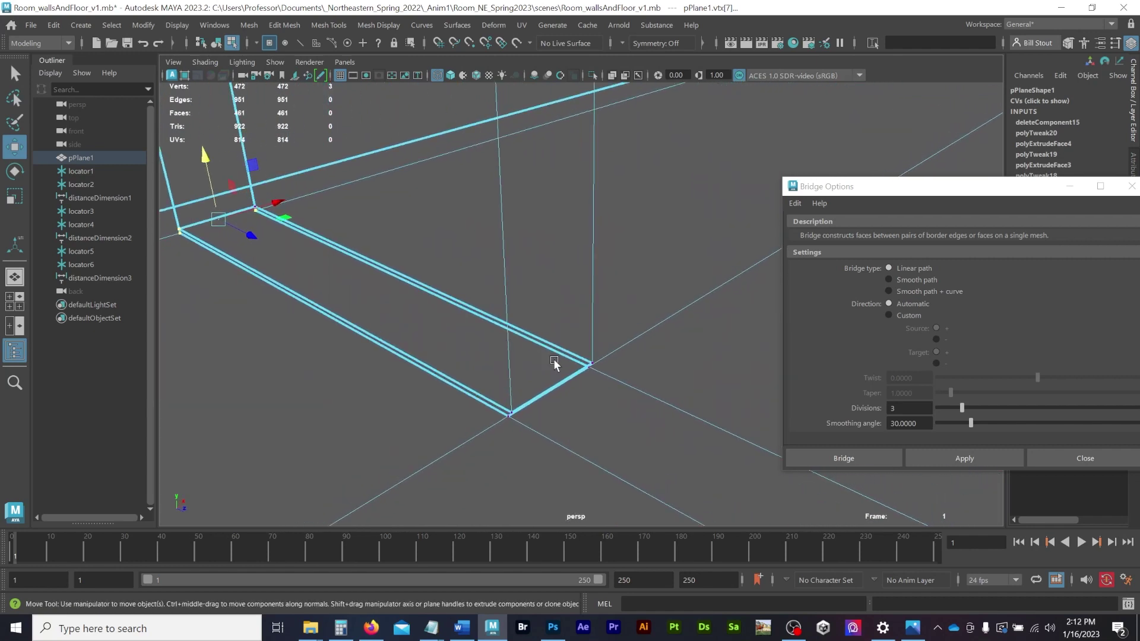
pyautogui.click(506, 416)
pyautogui.moveTo(563, 393); pyautogui.dragTo(563, 386)
pyautogui.click(589, 370)
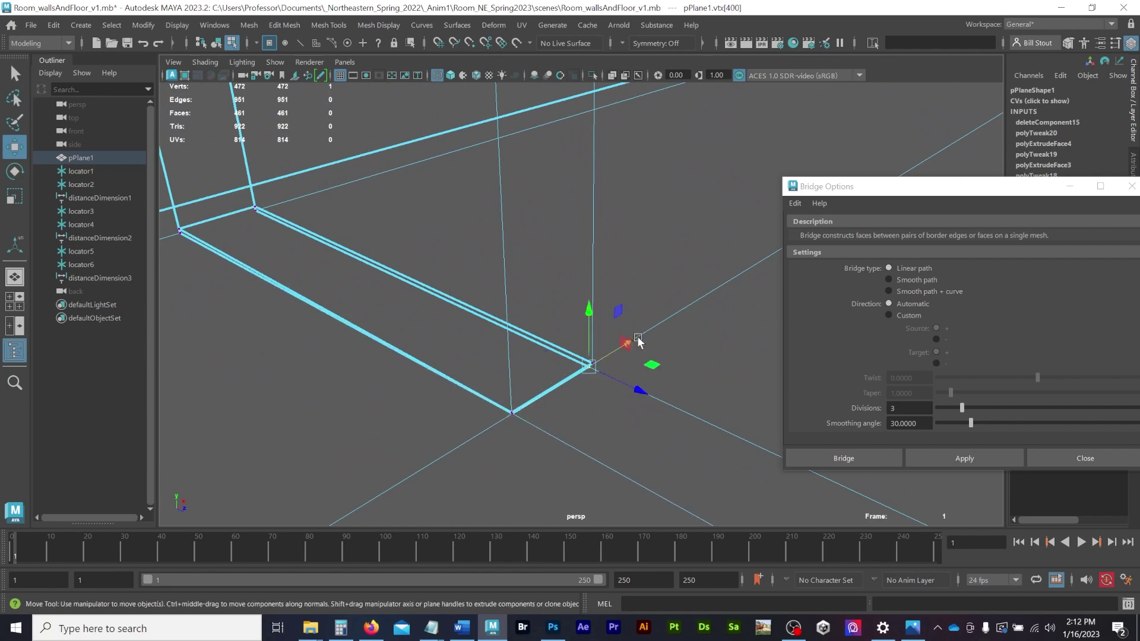
pyautogui.moveTo(625, 343); pyautogui.dragTo(230, 377)
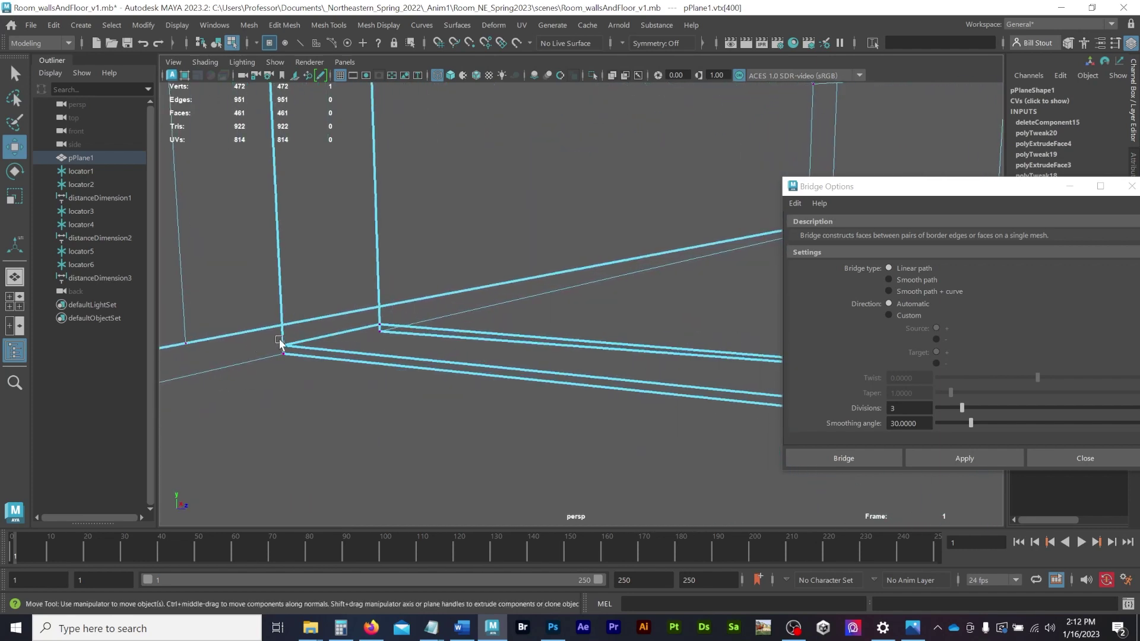
# Lower the same wall segment's two base vertices at the side-wall end to meet the matching floor vertices.
pyautogui.click(296, 349)
pyautogui.keyDown('shift'); pyautogui.click(381, 328); pyautogui.keyUp('shift')
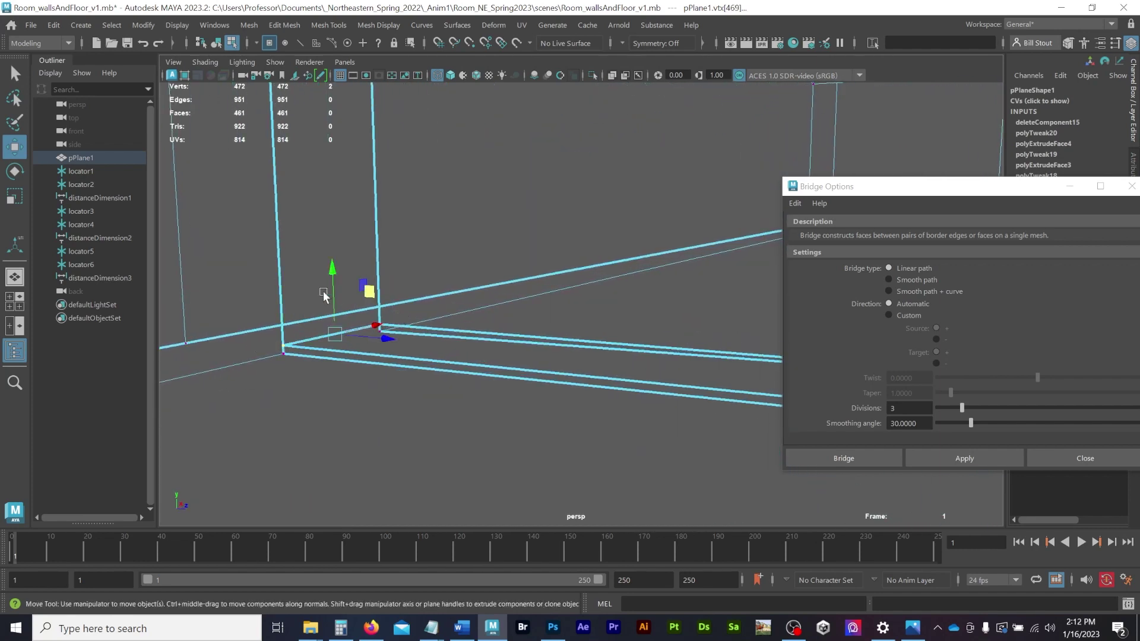
pyautogui.click(331, 272)
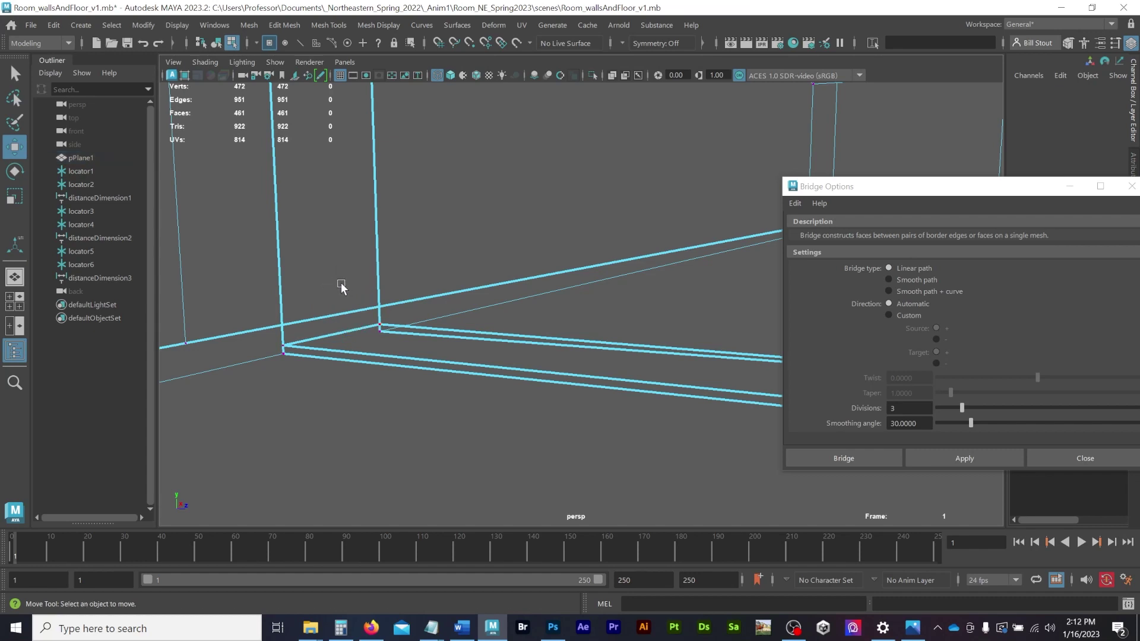
pyautogui.hotkey('ctrl', 'z')
pyautogui.moveTo(334, 272); pyautogui.dragTo(333, 279)
pyautogui.keyDown('alt'); pyautogui.moveTo(616, 321); pyautogui.dragTo(341, 321, button='middle'); pyautogui.keyUp('alt')
pyautogui.keyDown('alt'); pyautogui.moveTo(215, 320); pyautogui.dragTo(271, 320, button='middle'); pyautogui.keyUp('alt')
pyautogui.keyDown('alt'); pyautogui.moveTo(271, 323); pyautogui.dragTo(298, 311); pyautogui.keyUp('alt')
pyautogui.click(295, 303)
pyautogui.press('v')
pyautogui.keyDown('alt'); pyautogui.moveTo(390, 321); pyautogui.dragTo(285, 302); pyautogui.keyUp('alt')
# Try to merge all the vertices around the wall segment's base using the current merge settings.
pyautogui.moveTo(254, 247); pyautogui.dragTo(592, 345)
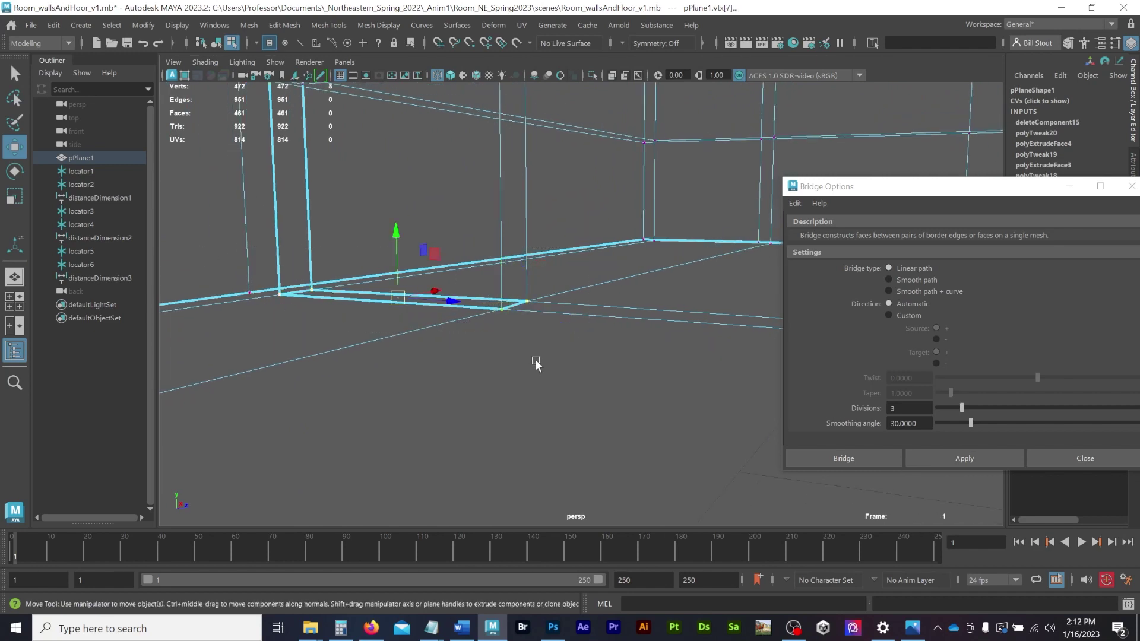
pyautogui.click(284, 25)
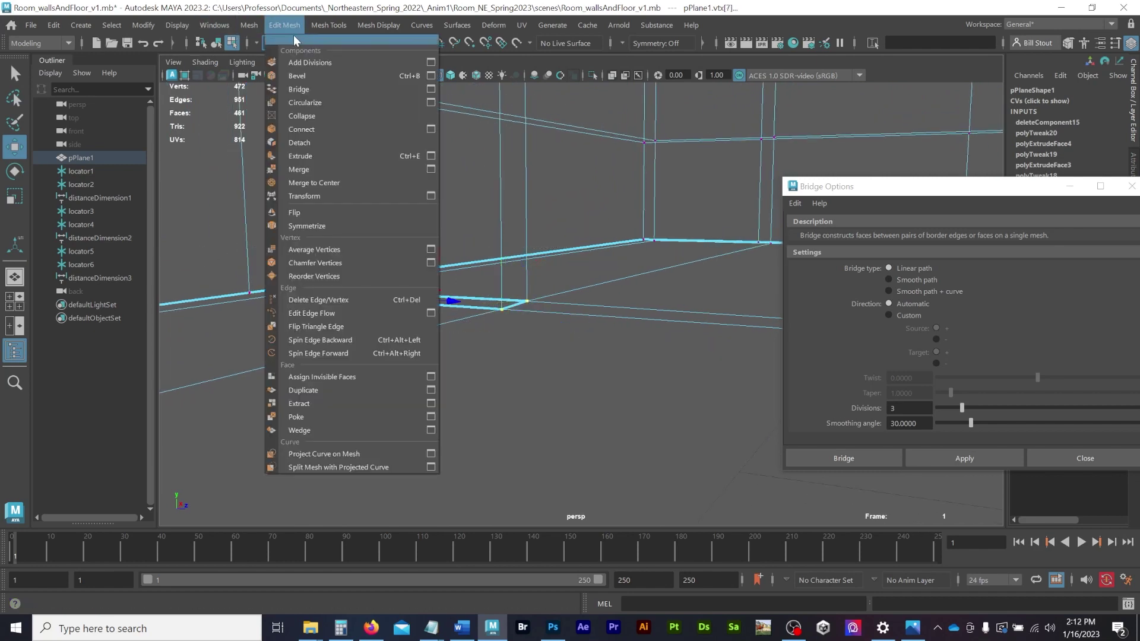
pyautogui.click(300, 169)
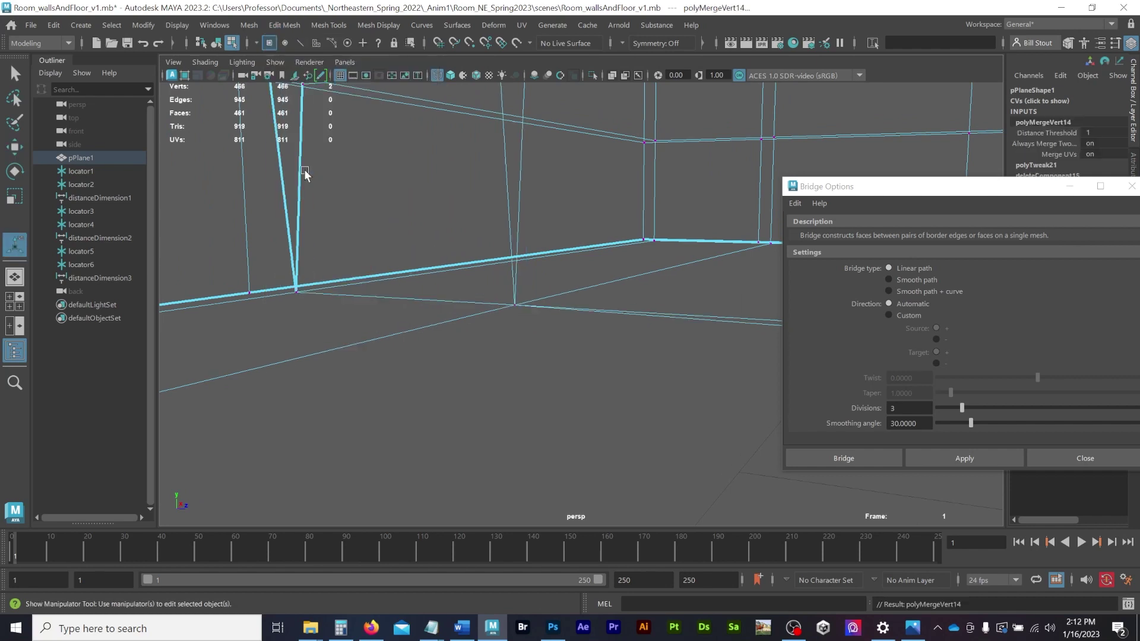
pyautogui.hotkey('ctrl', 'z')
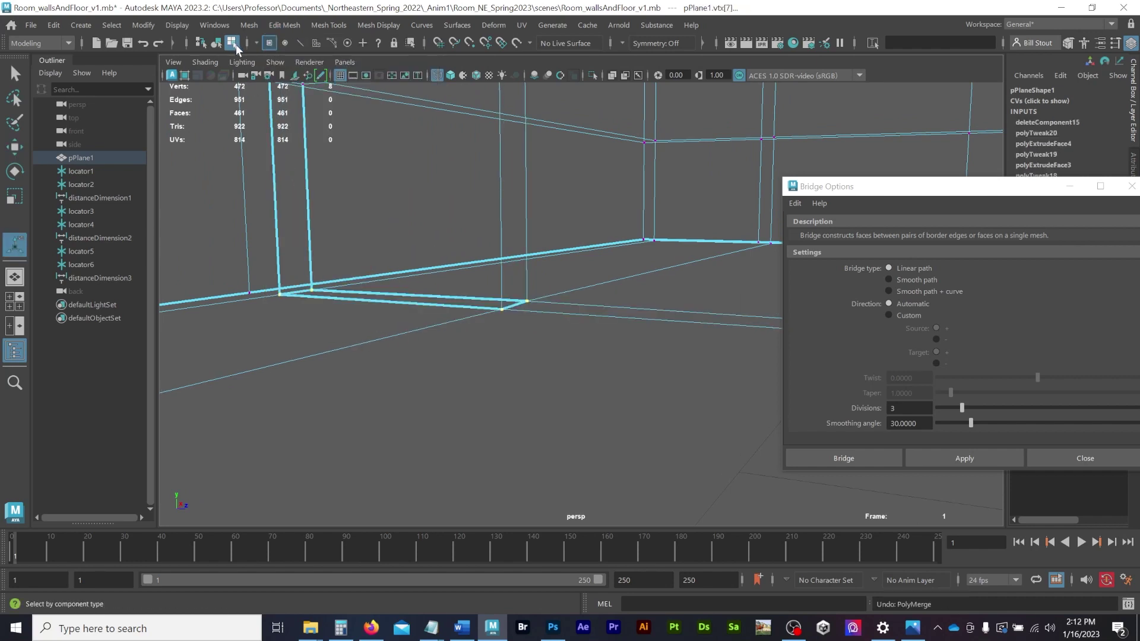
# Set the vertex merge threshold to 0.001 in the Merge options.
pyautogui.click(293, 26)
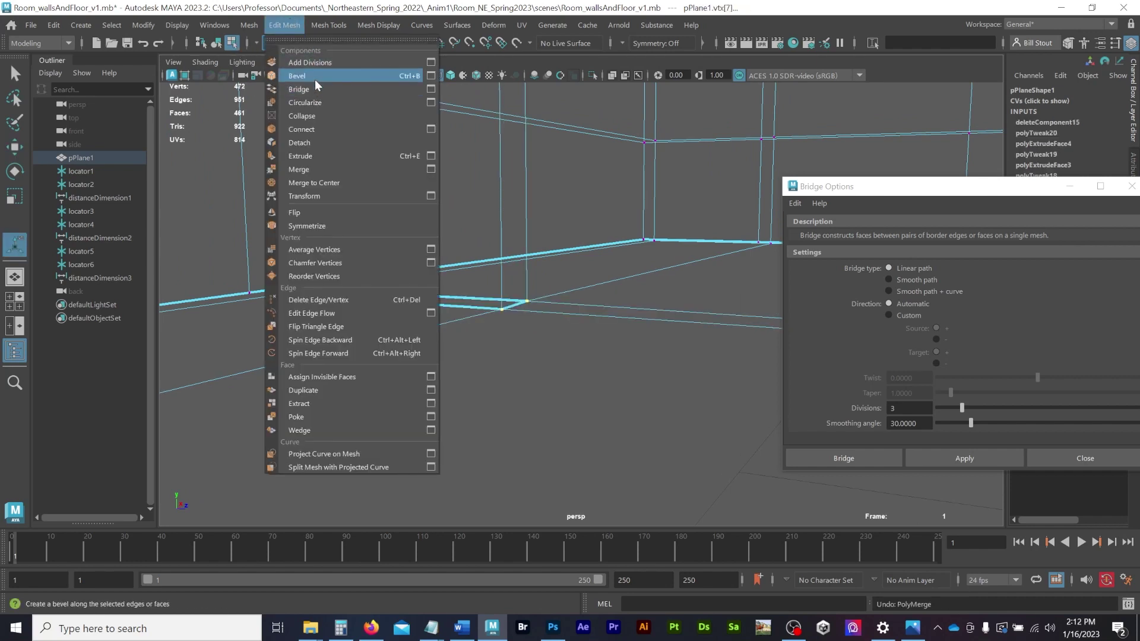
pyautogui.click(430, 169)
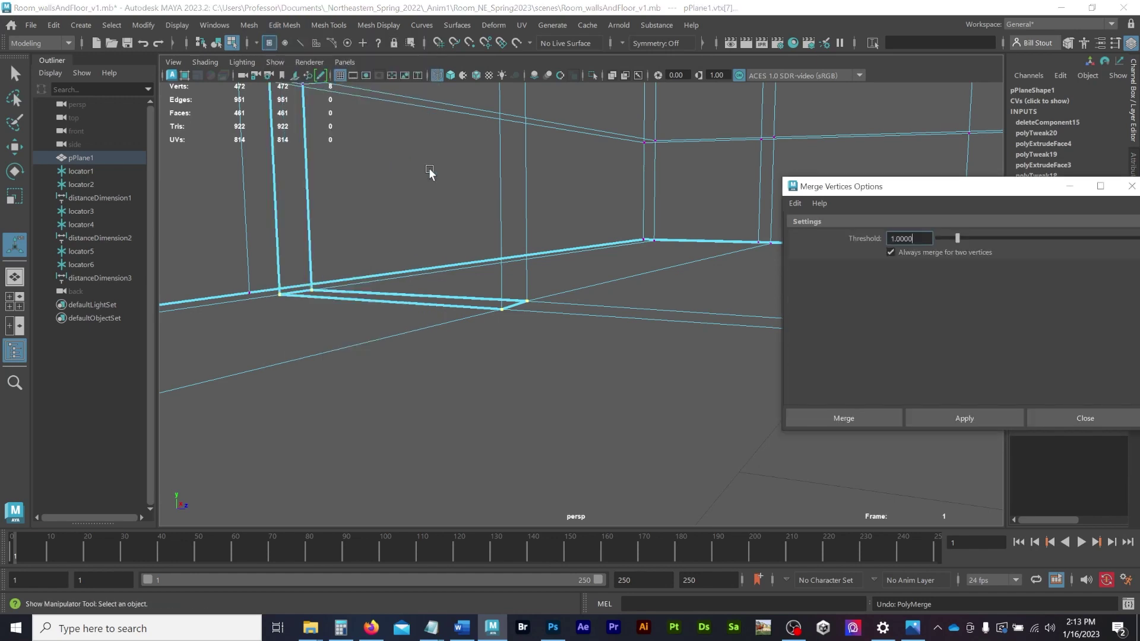
pyautogui.moveTo(917, 240); pyautogui.dragTo(869, 235)
pyautogui.press('BackSpace')
pyautogui.press('Return')
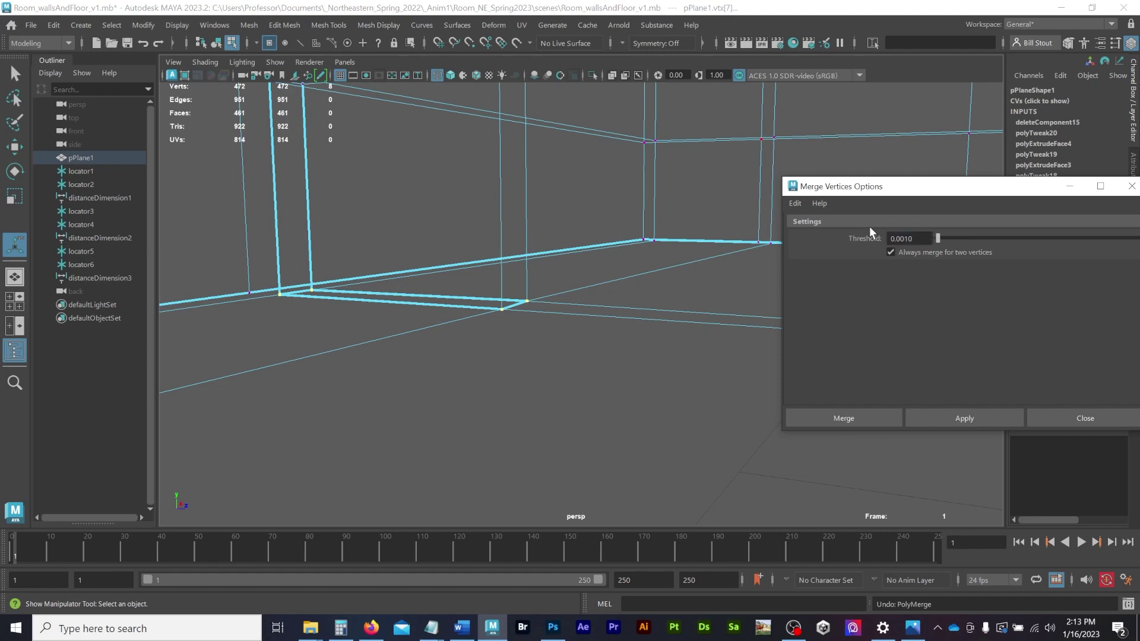
# Try to merge the selected wall-base vertices with the 0.001 threshold.
pyautogui.click(954, 414)
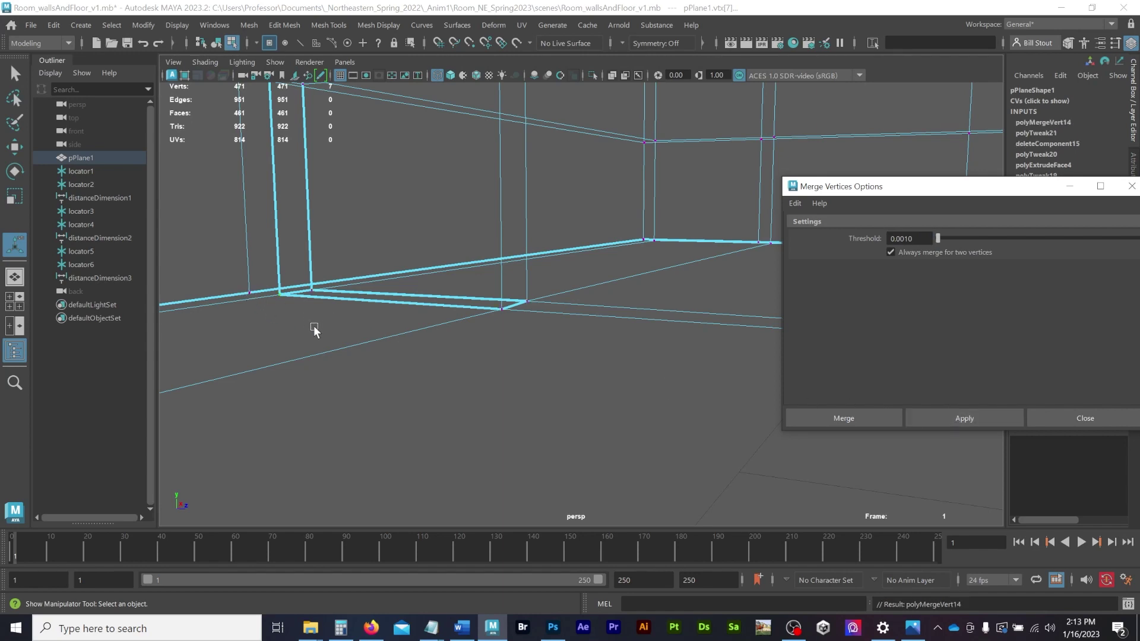
pyautogui.hotkey('ctrl', 'z')
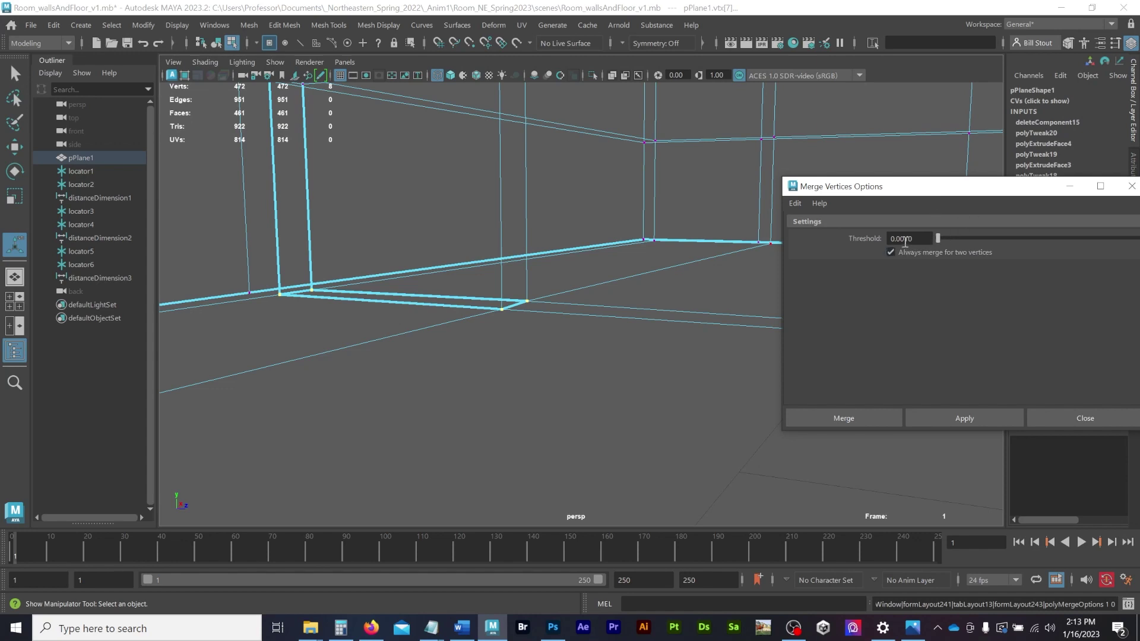
# Set the vertex merge threshold to 0.01 and merge the selected wall-base vertices.
pyautogui.moveTo(899, 239); pyautogui.dragTo(930, 239)
pyautogui.click(969, 418)
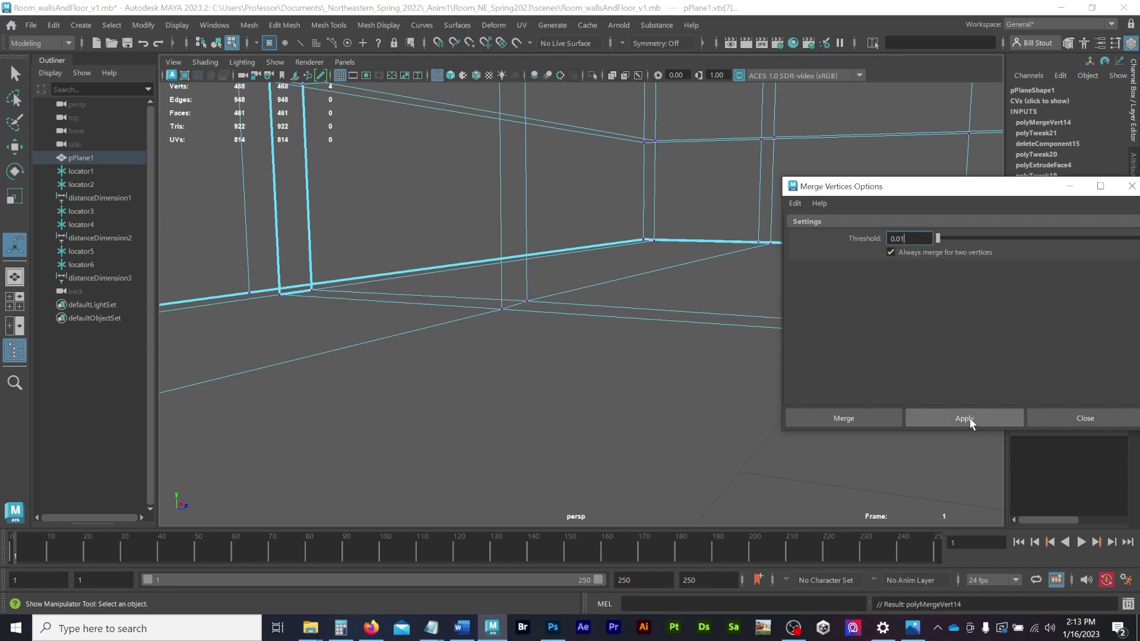
# Try to merge the vertices where the wall segment meets the side wall at the first horizontal seam above the floor.
pyautogui.keyDown('alt'); pyautogui.moveTo(215, 258); pyautogui.dragTo(223, 264); pyautogui.keyUp('alt')
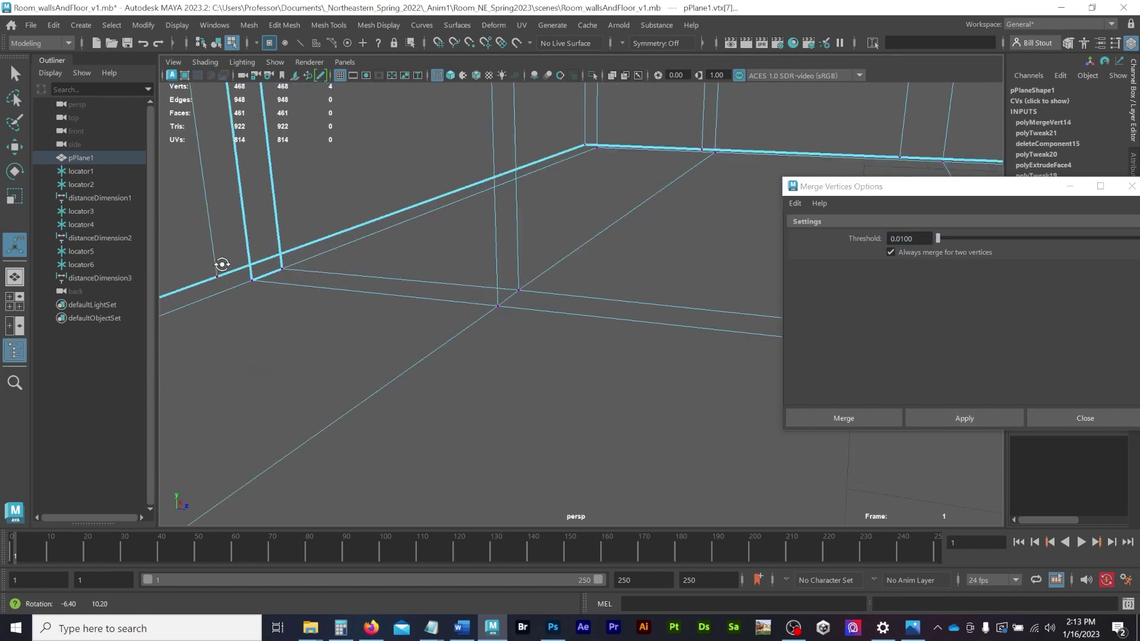
pyautogui.keyDown('alt'); pyautogui.moveTo(223, 263); pyautogui.dragTo(398, 295, button='middle'); pyautogui.keyUp('alt')
pyautogui.keyDown('alt'); pyautogui.moveTo(440, 132); pyautogui.dragTo(445, 144, button='middle'); pyautogui.keyUp('alt')
pyautogui.keyDown('alt'); pyautogui.moveTo(445, 144); pyautogui.dragTo(445, 382); pyautogui.keyUp('alt')
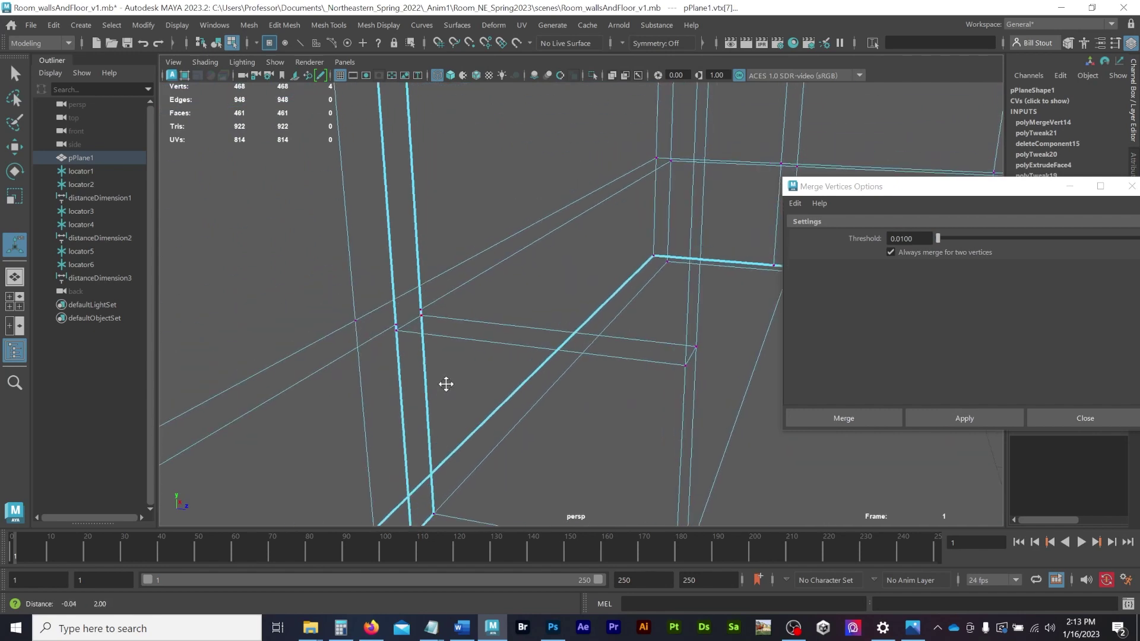
pyautogui.moveTo(434, 342); pyautogui.dragTo(434, 343)
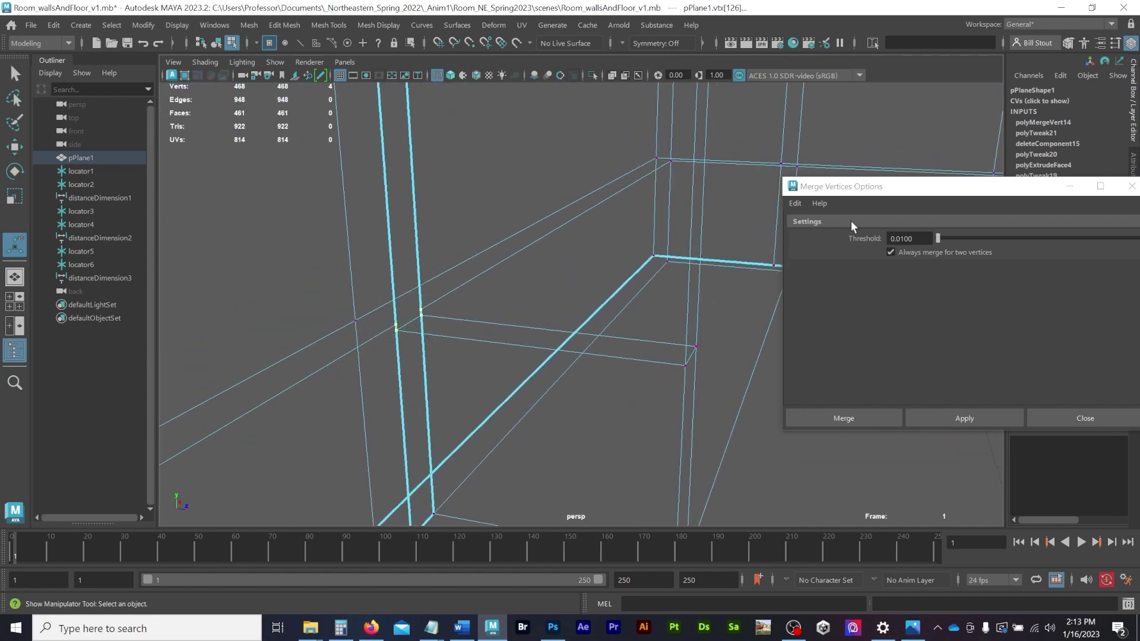
pyautogui.click(977, 413)
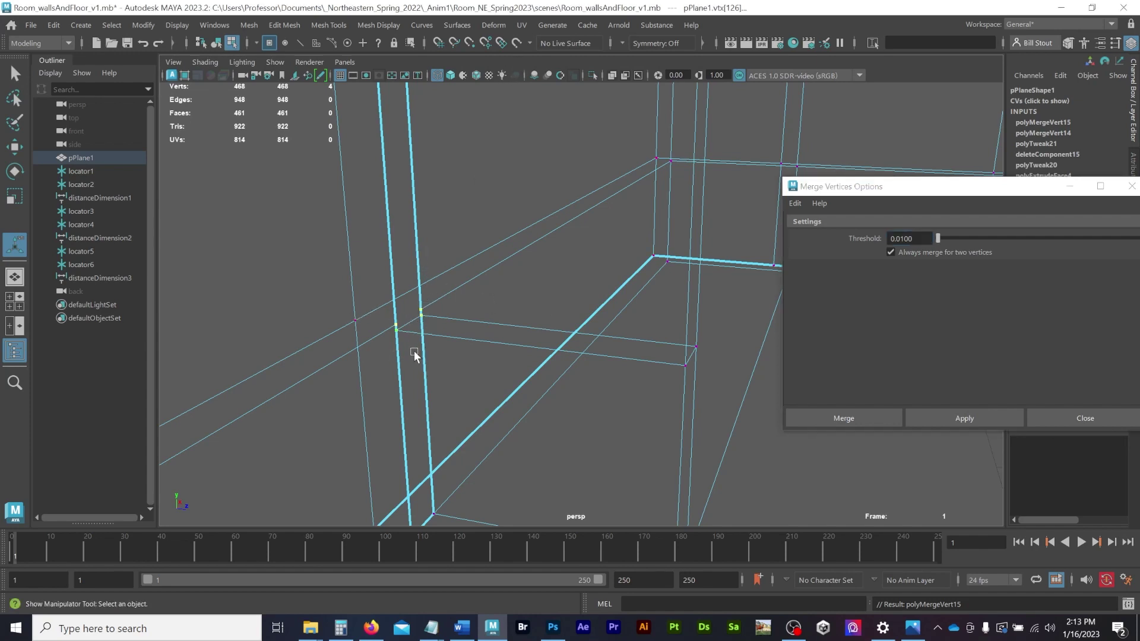
# Scale the selected seam vertices flat along the vertical axis and merge them with the 0.01 threshold.
pyautogui.press('r')
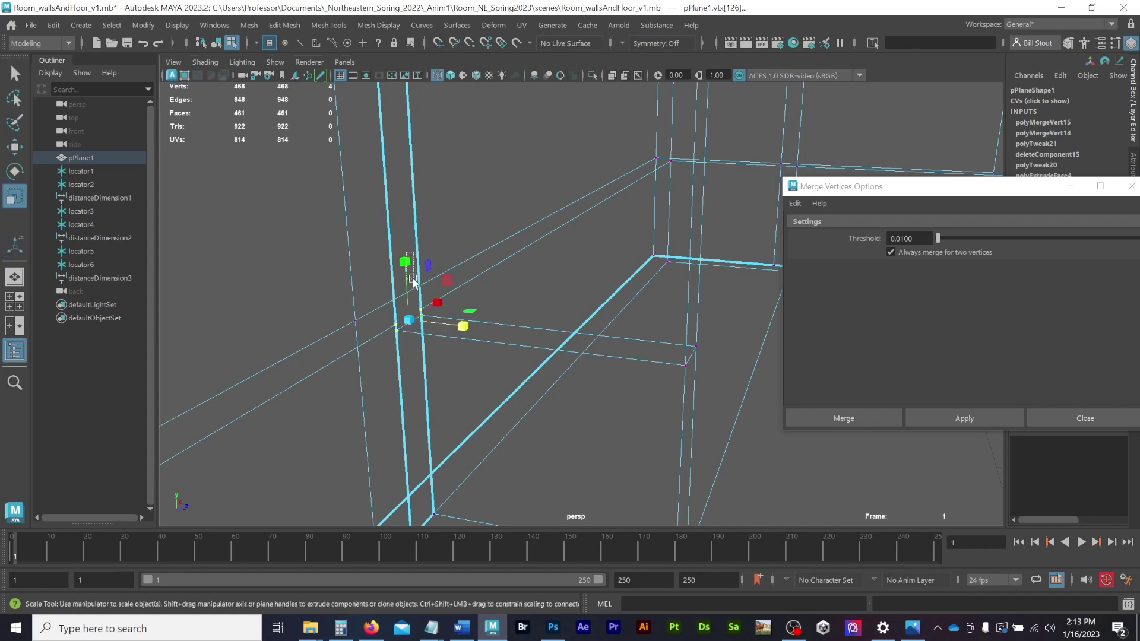
pyautogui.click(409, 262)
pyautogui.moveTo(411, 295); pyautogui.dragTo(389, 335)
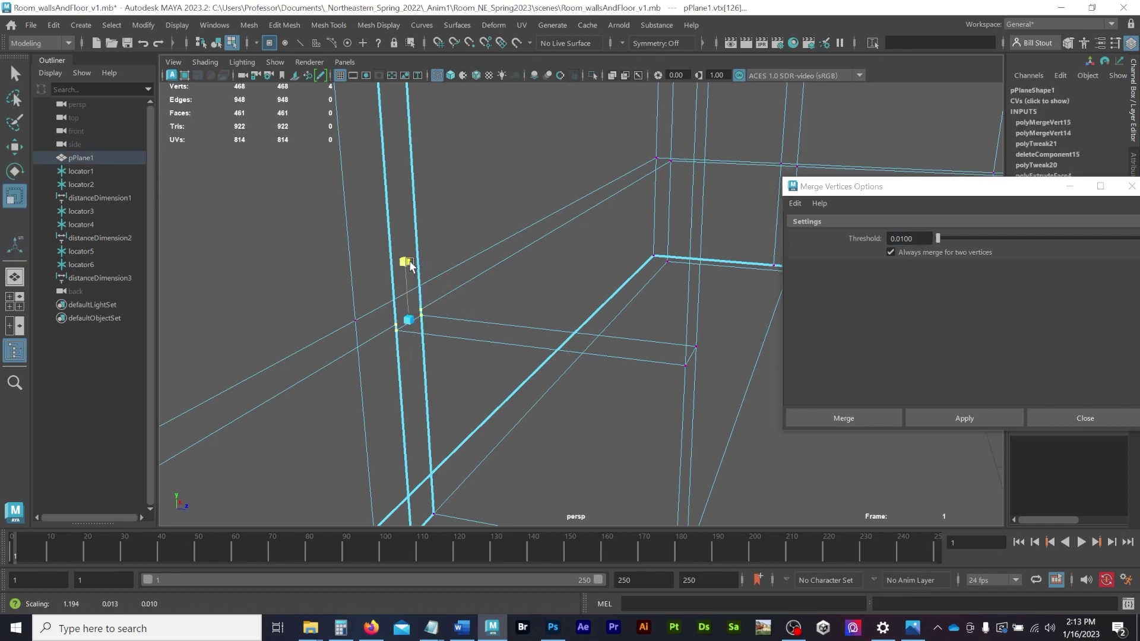
pyautogui.press('w')
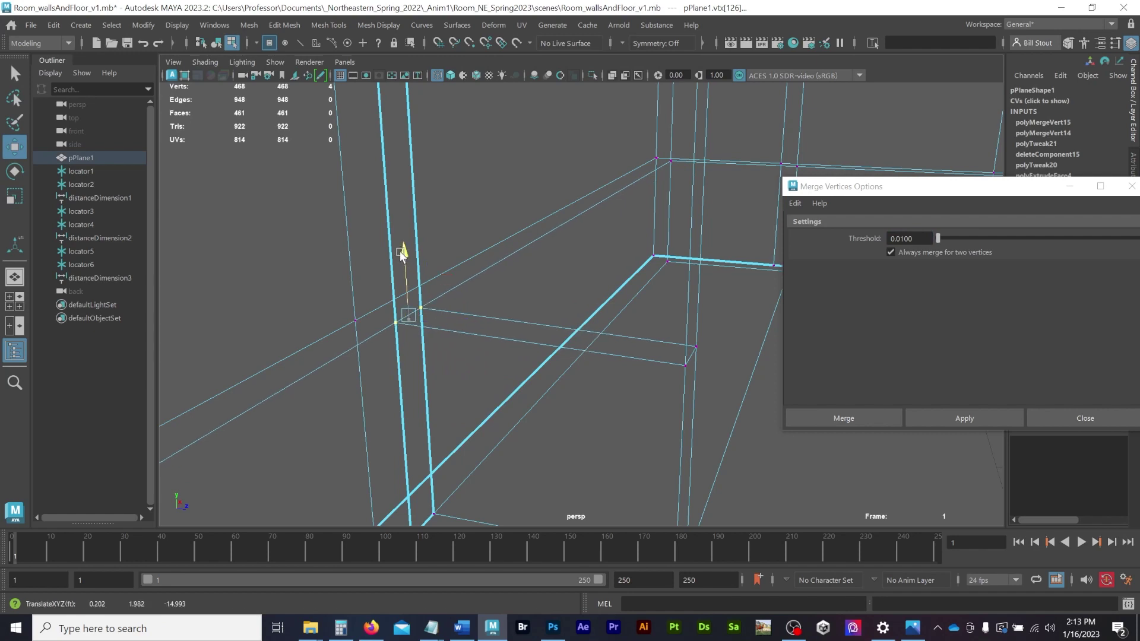
pyautogui.click(945, 419)
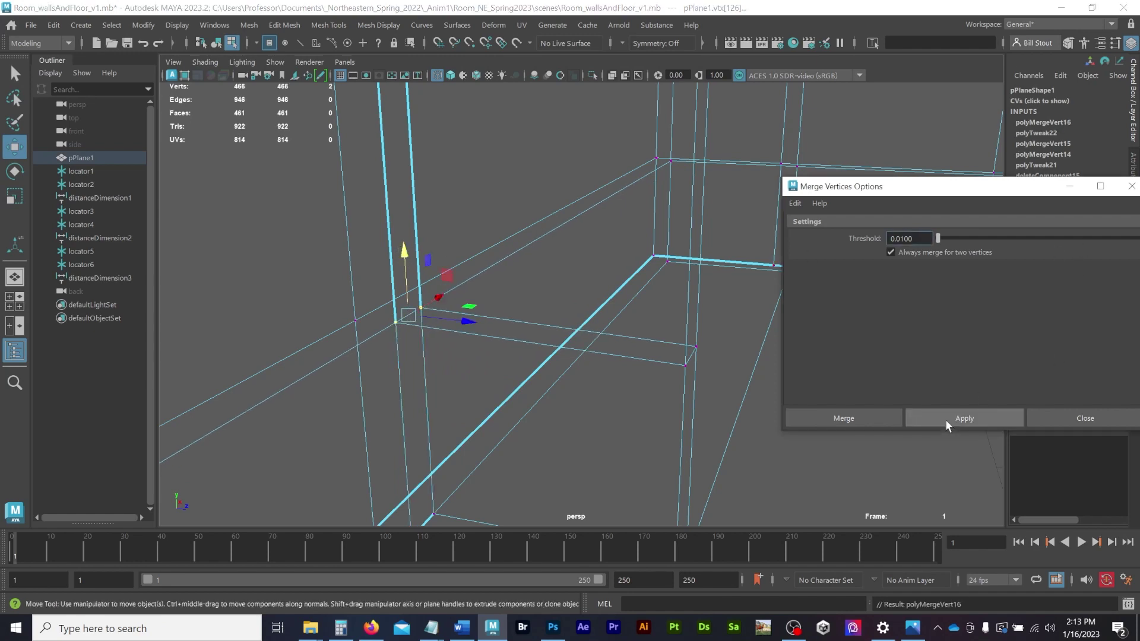
# Flatten the vertices at the next seam up the side-wall end vertically and merge them with the same threshold.
pyautogui.keyDown('alt'); pyautogui.moveTo(470, 110); pyautogui.dragTo(563, 592, button='middle'); pyautogui.keyUp('alt')
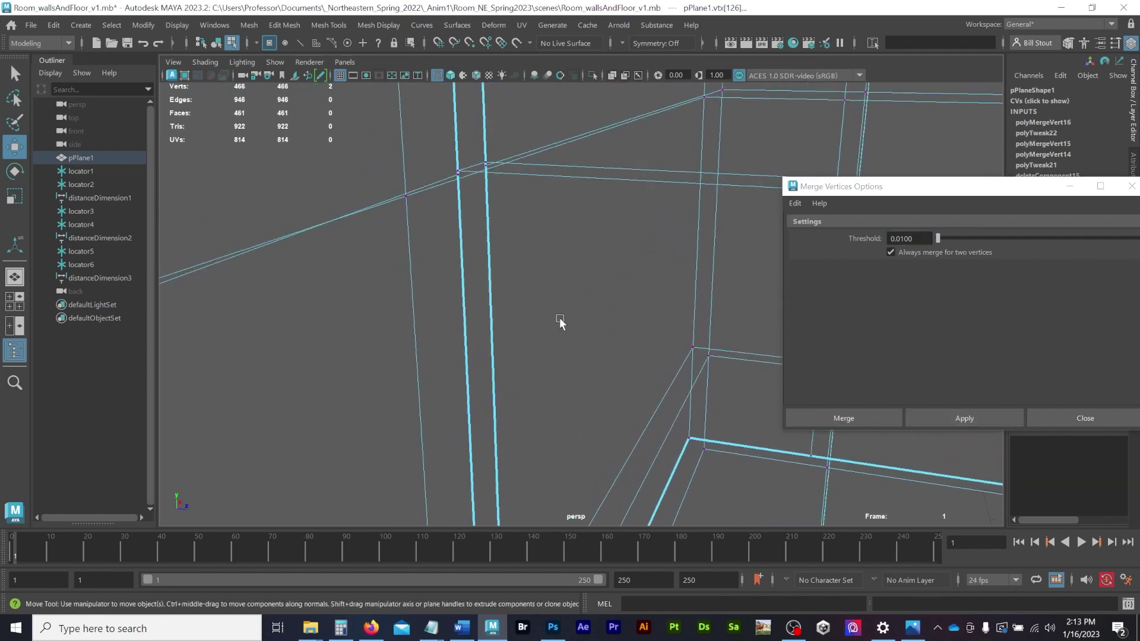
pyautogui.moveTo(418, 135); pyautogui.dragTo(511, 203)
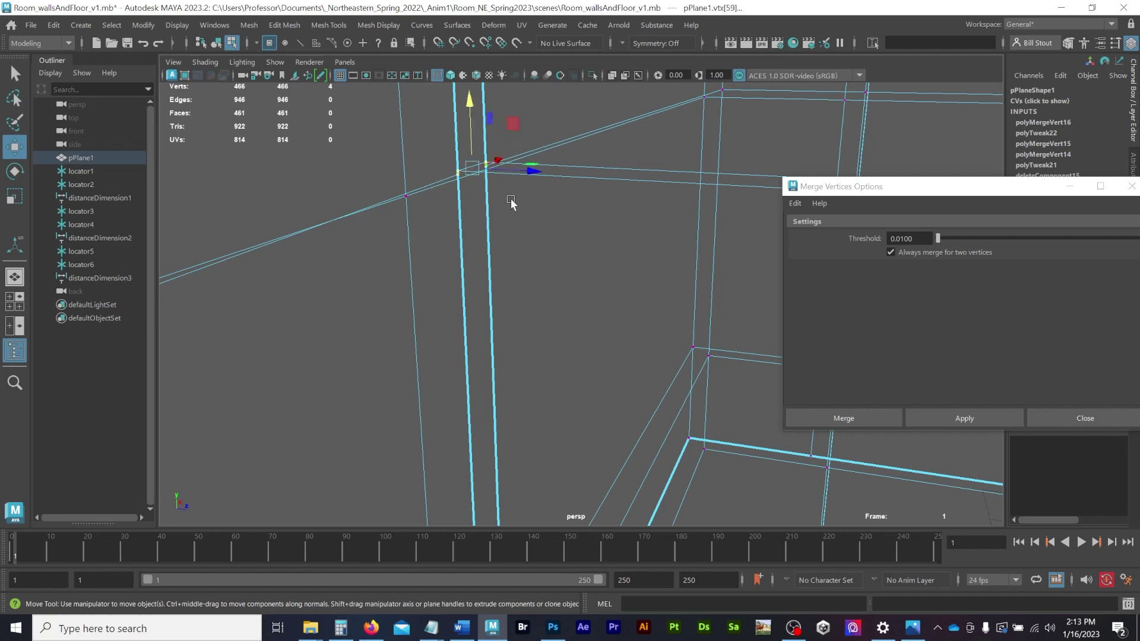
pyautogui.press('r')
pyautogui.moveTo(474, 106); pyautogui.dragTo(473, 149)
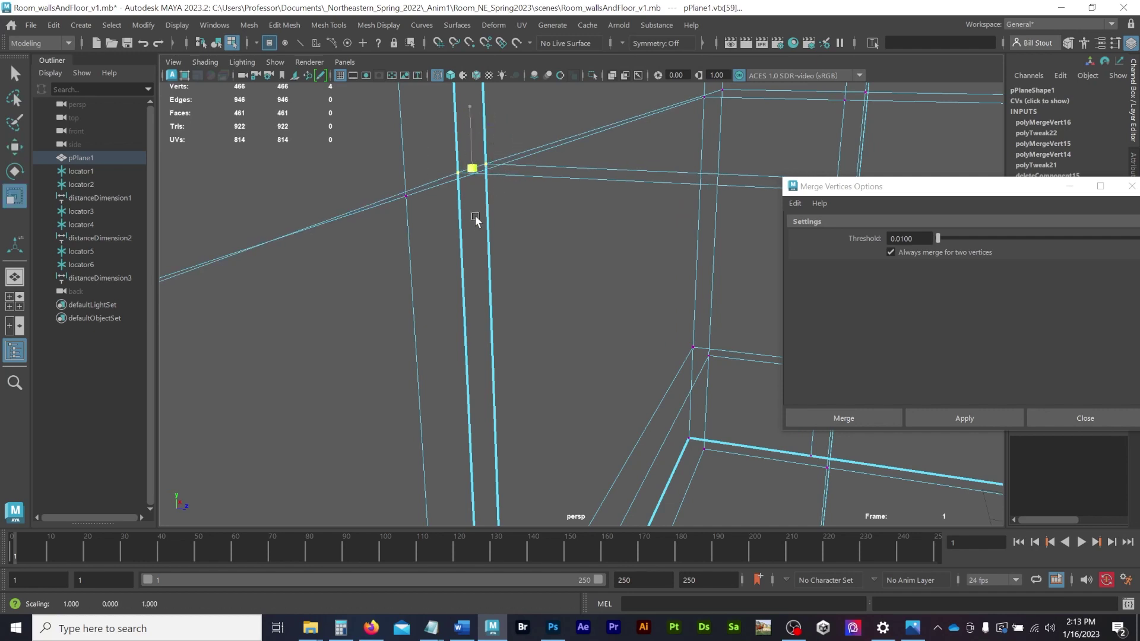
pyautogui.keyDown('alt'); pyautogui.moveTo(457, 238); pyautogui.dragTo(456, 227); pyautogui.keyUp('alt')
pyautogui.press('g')
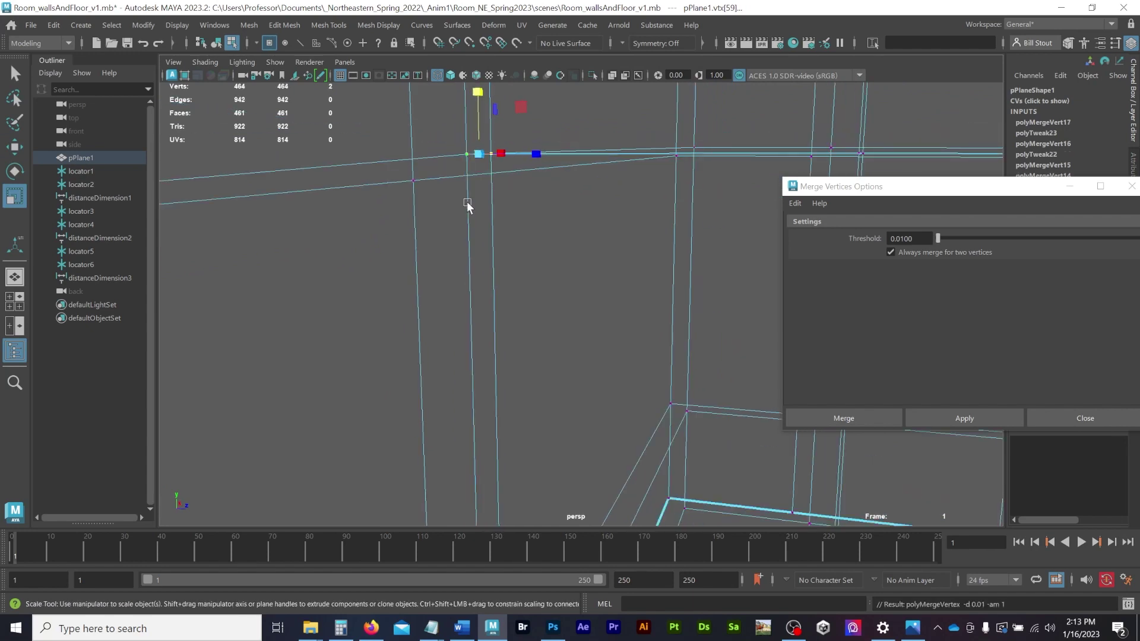
pyautogui.press('w')
pyautogui.moveTo(478, 95); pyautogui.dragTo(479, 102)
pyautogui.keyDown('alt'); pyautogui.moveTo(671, 171); pyautogui.dragTo(489, 186, button='right'); pyautogui.keyUp('alt')
pyautogui.keyDown('alt'); pyautogui.moveTo(489, 187); pyautogui.dragTo(493, 189); pyautogui.keyUp('alt')
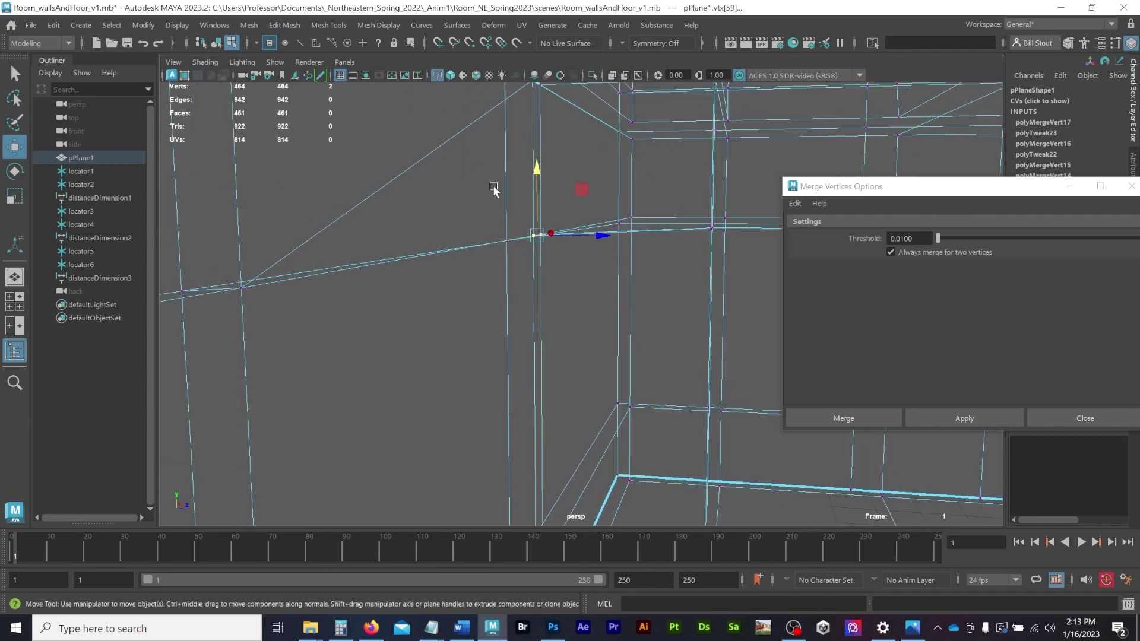
pyautogui.hotkey('ctrl', 'z')
# Try to merge the vertices at the short highlighted edge above the merged seam, then undo the merge.
pyautogui.keyDown('alt'); pyautogui.moveTo(619, 140); pyautogui.dragTo(575, 290); pyautogui.keyUp('alt')
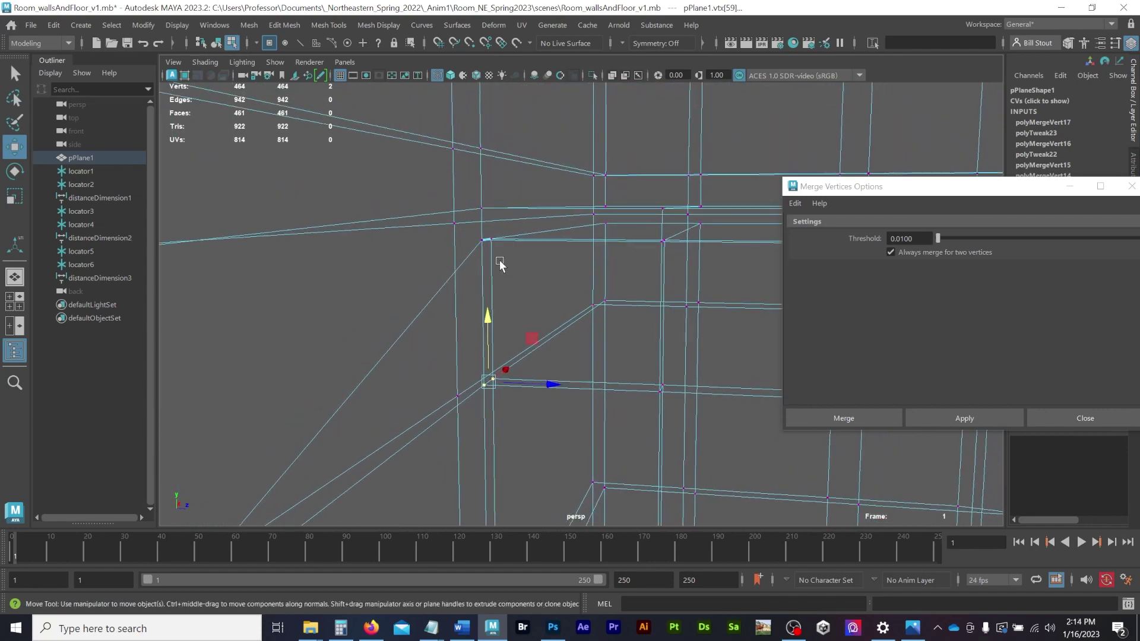
pyautogui.press('g')
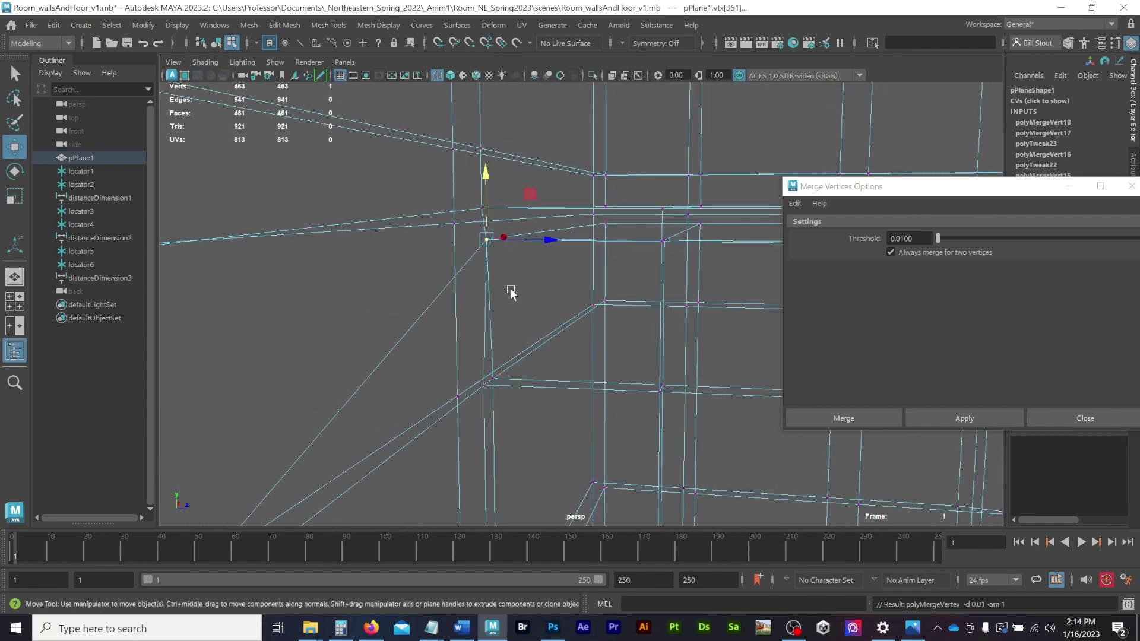
pyautogui.hotkey('ctrl', 'z')
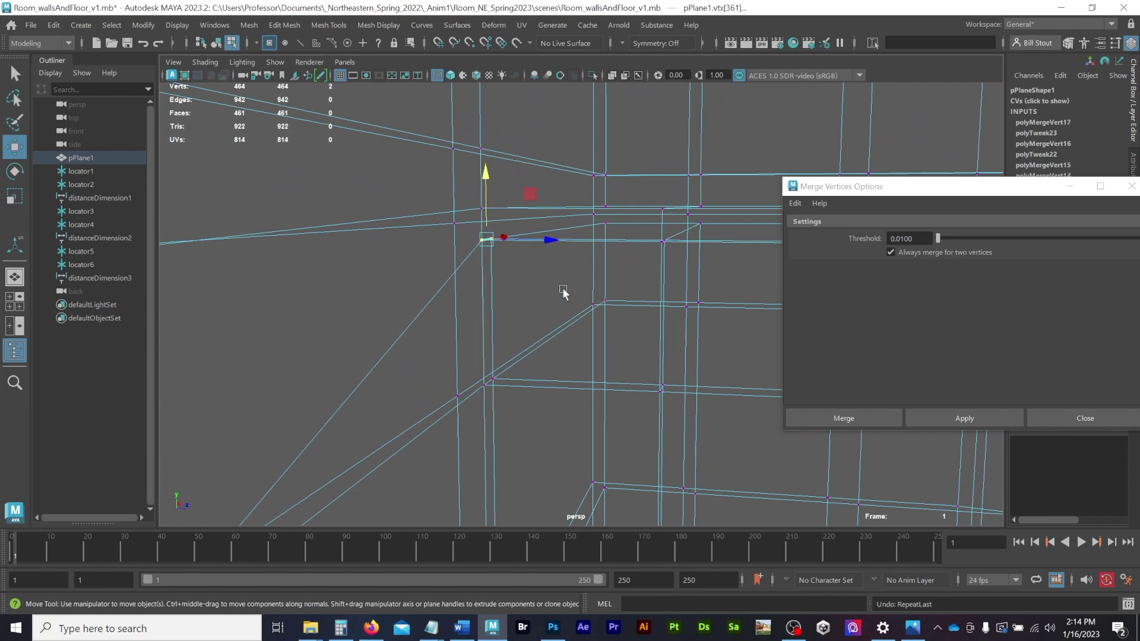
# Try to flatten the short highlighted edge's vertices vertically and merge them again, then undo the merge.
pyautogui.keyDown('alt'); pyautogui.moveTo(562, 289); pyautogui.dragTo(469, 279); pyautogui.keyUp('alt')
pyautogui.keyDown('alt'); pyautogui.moveTo(469, 279); pyautogui.dragTo(791, 287, button='right'); pyautogui.keyUp('alt')
pyautogui.keyDown('alt'); pyautogui.moveTo(319, 185); pyautogui.dragTo(664, 314, button='middle'); pyautogui.keyUp('alt')
pyautogui.keyDown('alt'); pyautogui.moveTo(664, 314); pyautogui.dragTo(682, 325, button='right'); pyautogui.keyUp('alt')
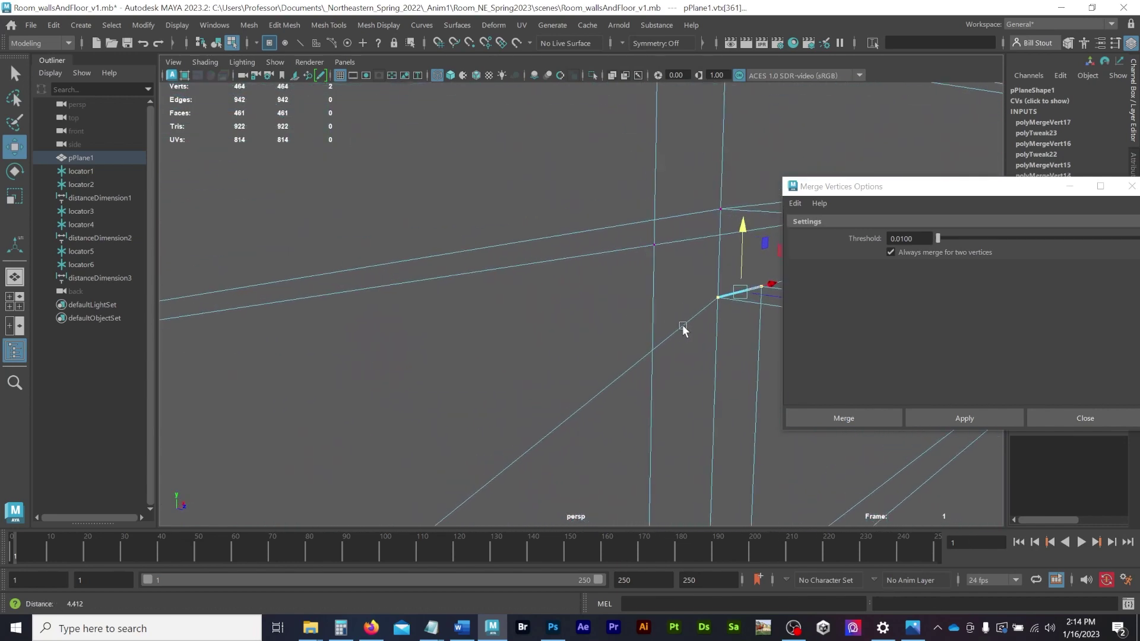
pyautogui.keyDown('alt'); pyautogui.moveTo(682, 325); pyautogui.dragTo(498, 327, button='middle'); pyautogui.keyUp('alt')
pyautogui.press('f')
pyautogui.scroll(-3, 545, 329)
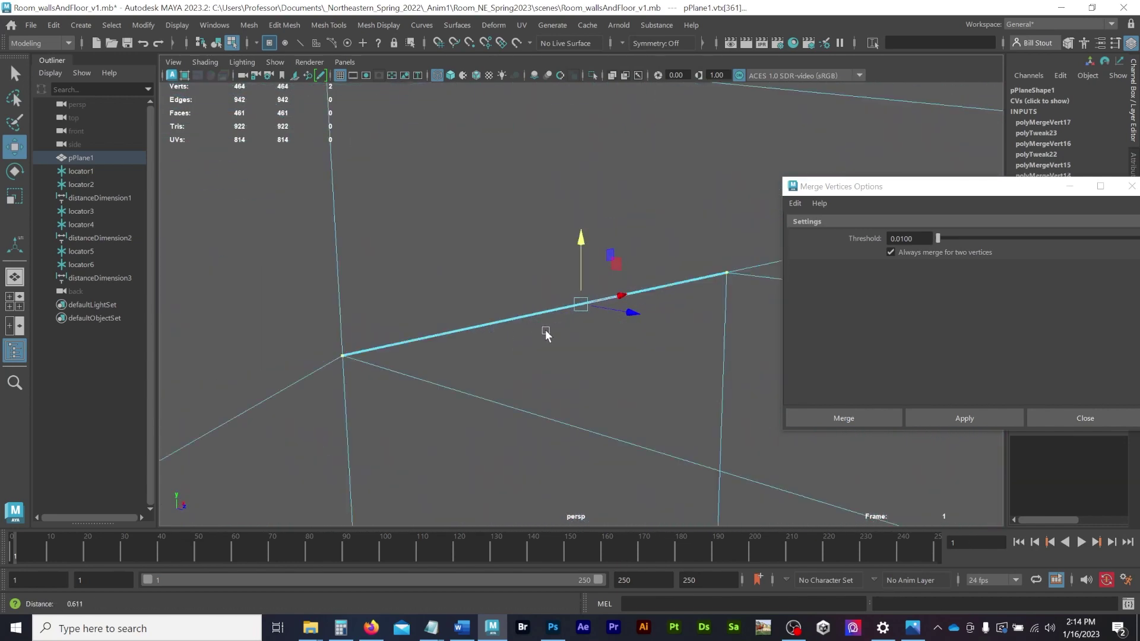
pyautogui.scroll(-3, 531, 334)
pyautogui.press('r')
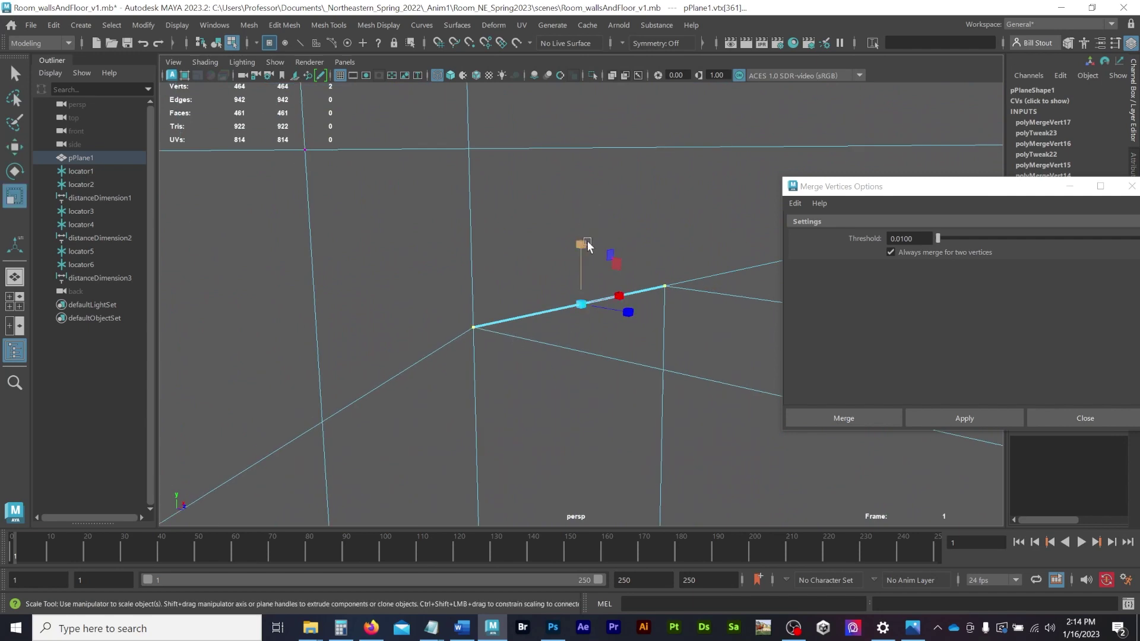
pyautogui.click(587, 246)
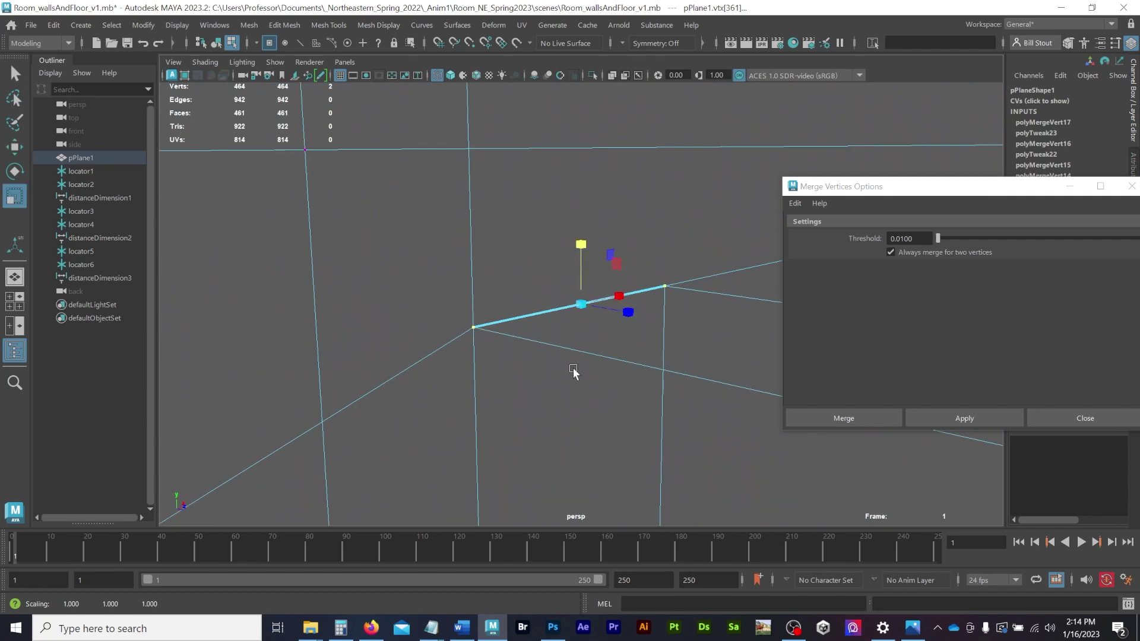
pyautogui.press('g')
pyautogui.hotkey('ctrl', 'z')
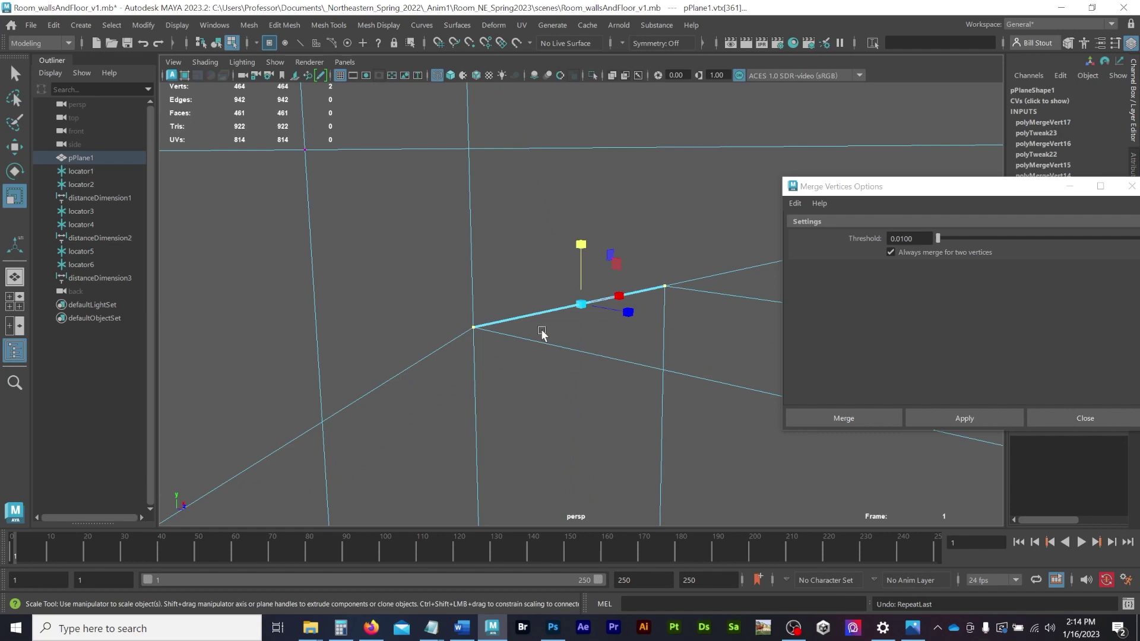
# Try to merge the overlapping vertices at each end of the short highlighted edge separately.
pyautogui.moveTo(495, 352); pyautogui.dragTo(494, 352)
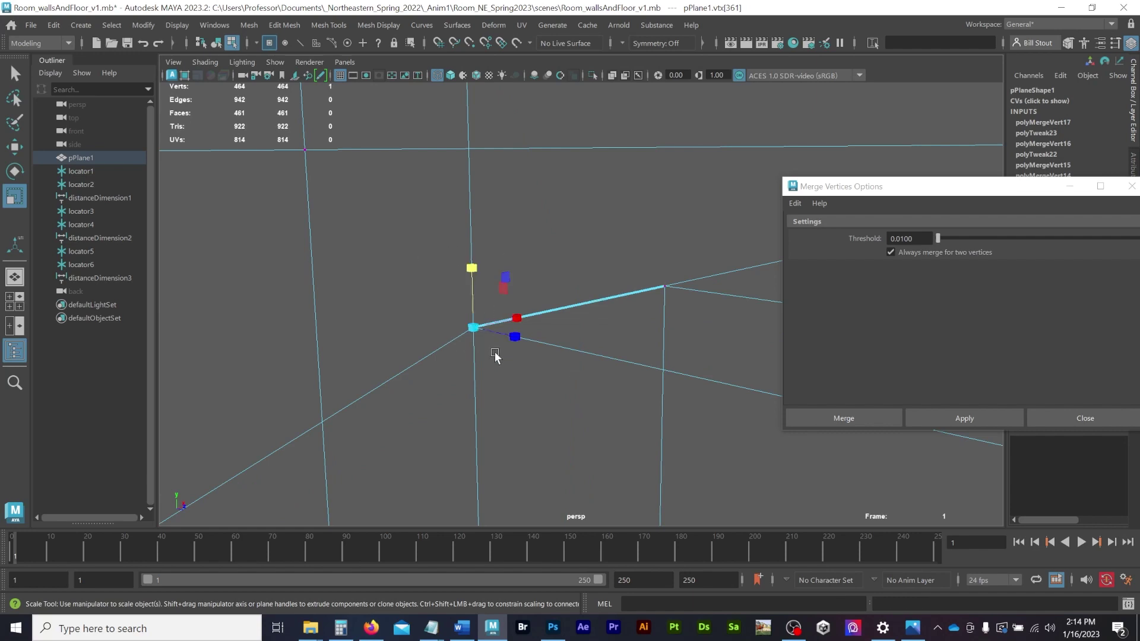
pyautogui.press('g')
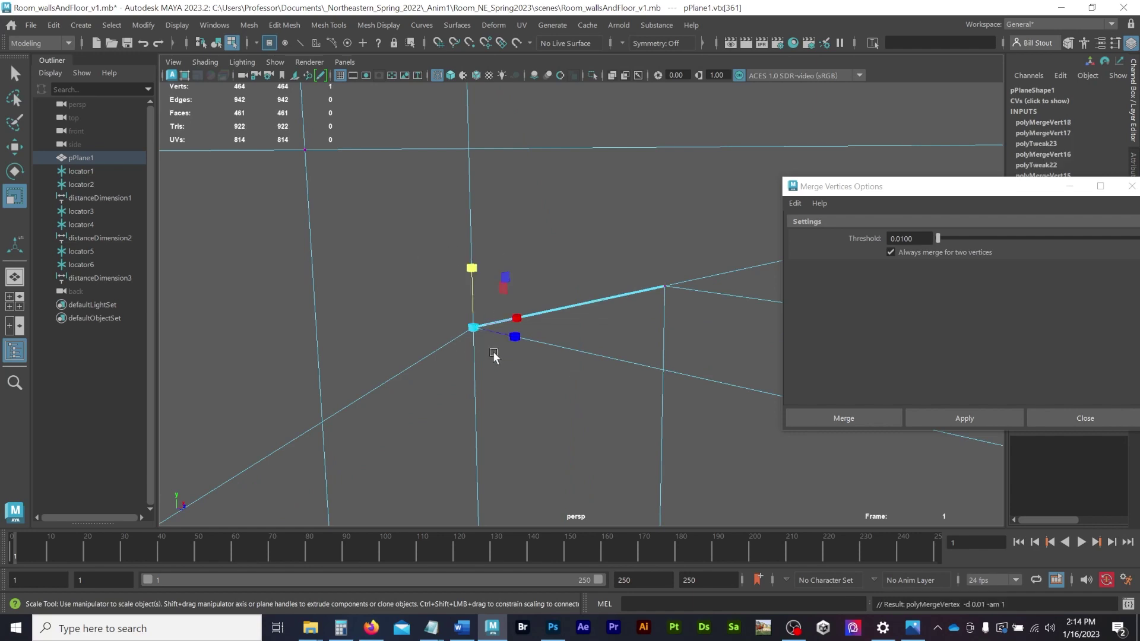
pyautogui.moveTo(609, 236); pyautogui.dragTo(672, 316)
pyautogui.press('g')
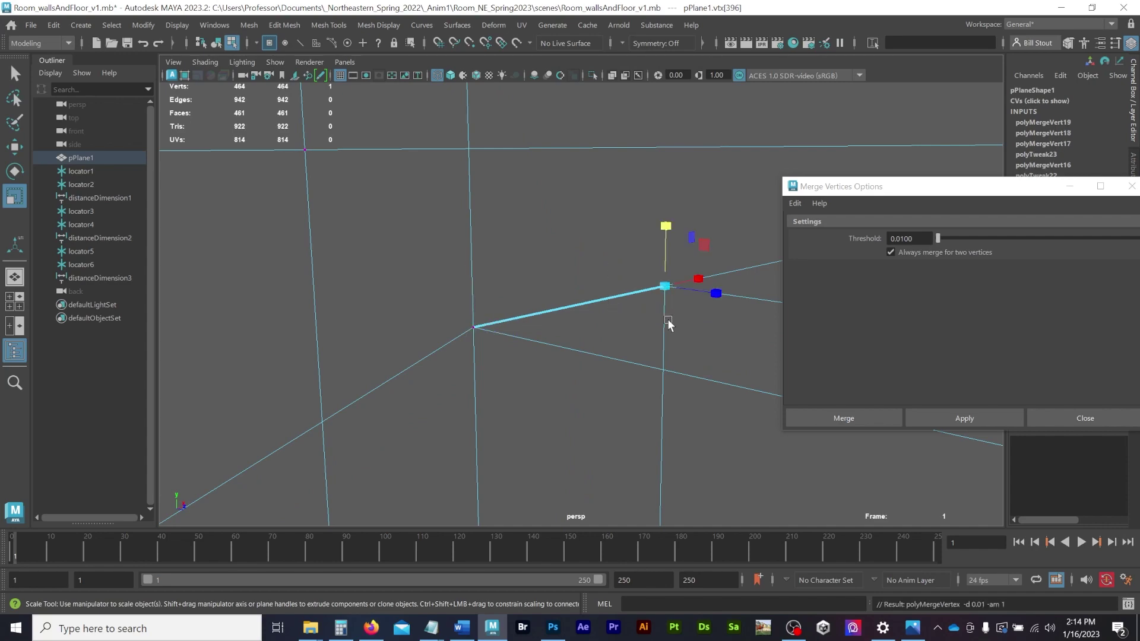
# Select the short highlighted edge in edge mode and try to close it with the Merge command.
pyautogui.keyDown('alt'); pyautogui.moveTo(713, 319); pyautogui.dragTo(456, 301, button='right'); pyautogui.keyUp('alt')
pyautogui.keyDown('alt'); pyautogui.moveTo(379, 278); pyautogui.dragTo(346, 305); pyautogui.keyUp('alt')
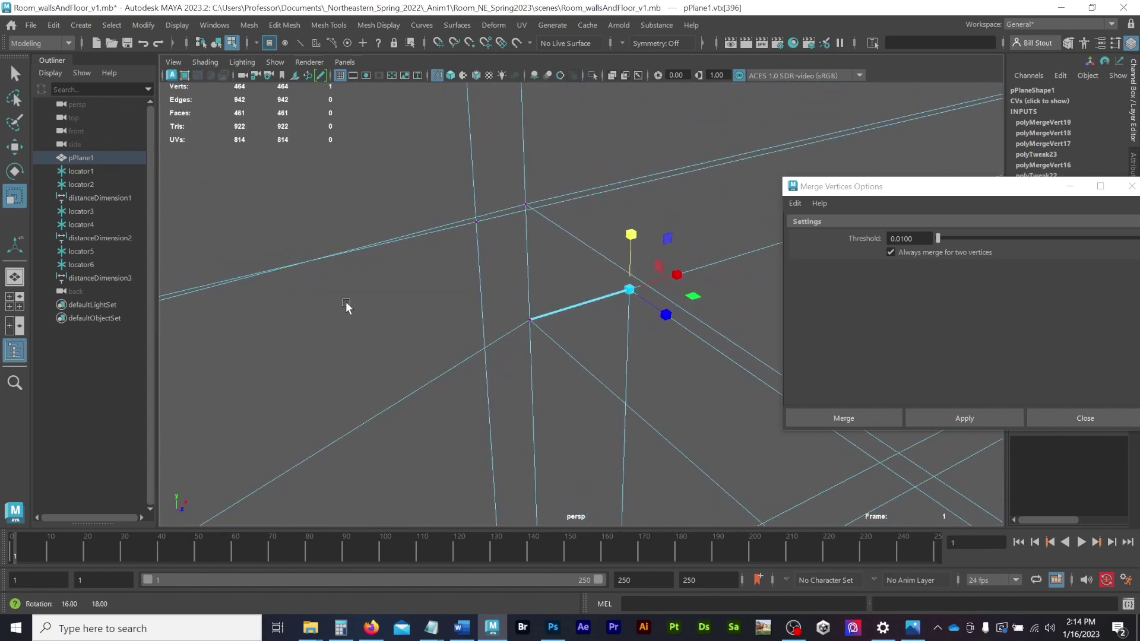
pyautogui.press('F10')
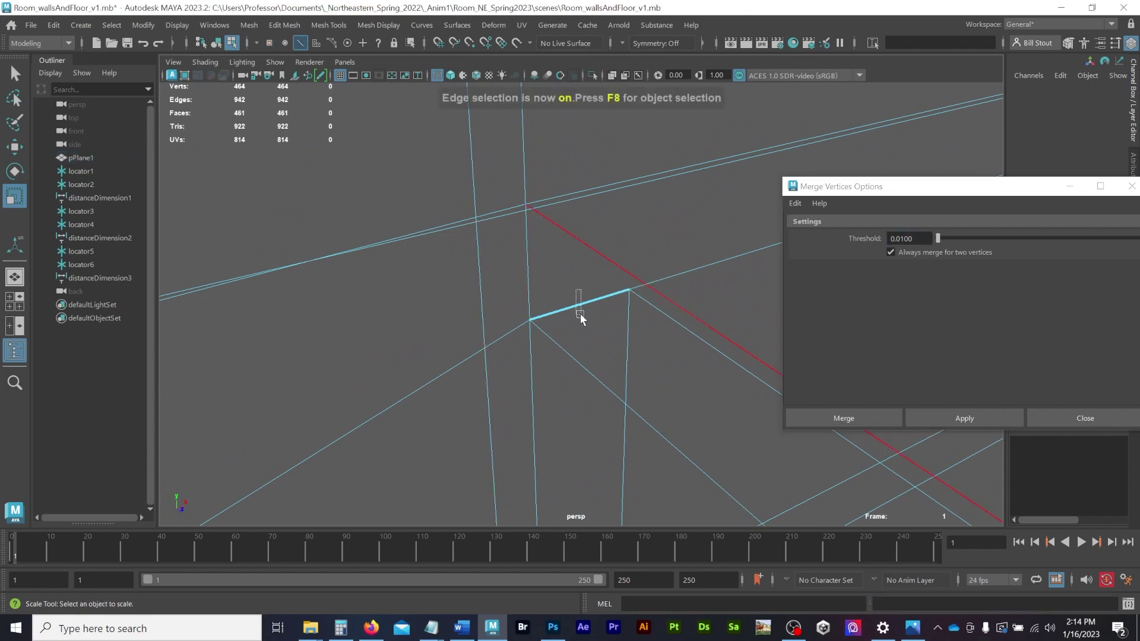
pyautogui.click(579, 306)
pyautogui.click(280, 25)
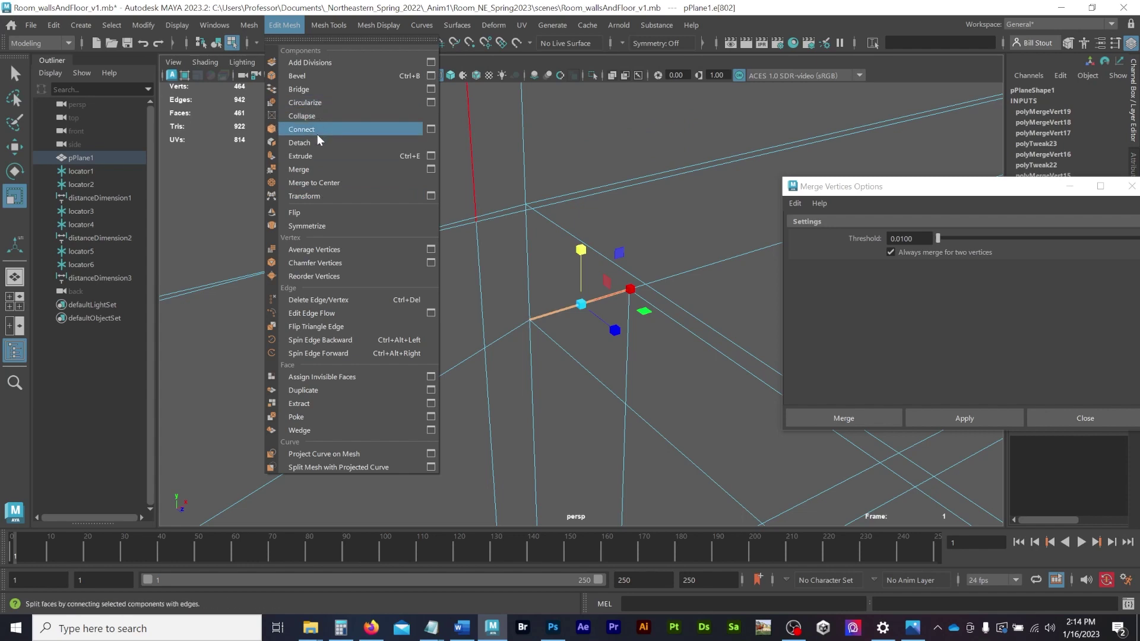
pyautogui.click(316, 169)
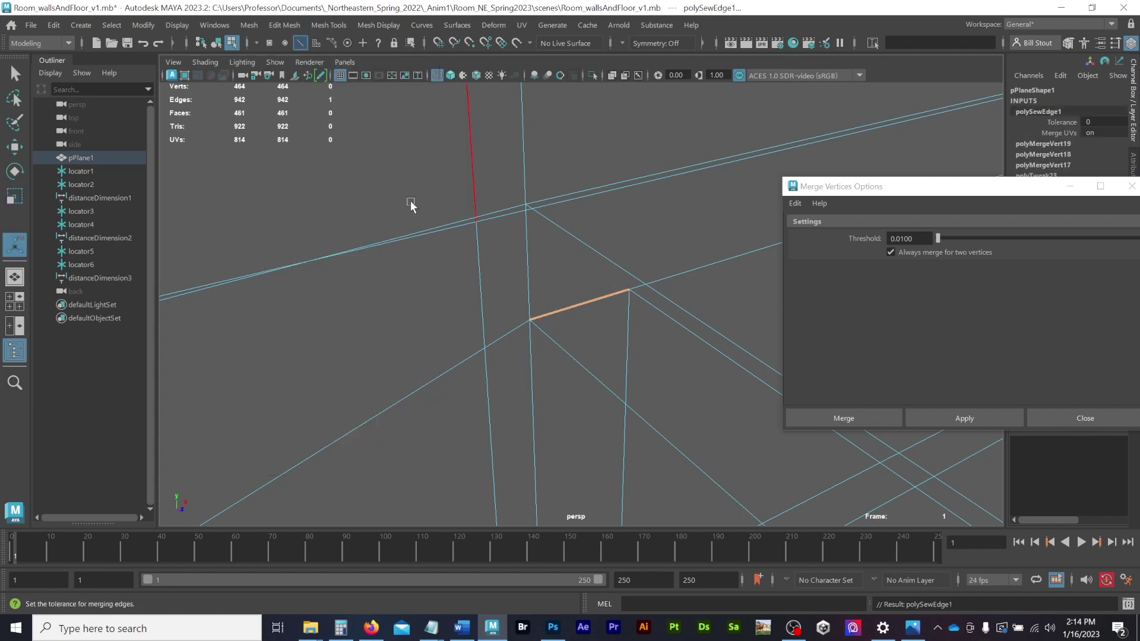
# Find the leftover interior face running down from the short highlighted edge inside the wall and delete it.
pyautogui.moveTo(552, 204)
pyautogui.keyDown('alt'); pyautogui.mouseDown()
pyautogui.moveTo(547, 234)
pyautogui.moveTo(542, 198)
pyautogui.moveTo(499, 214)
pyautogui.moveTo(582, 242)
pyautogui.moveTo(583, 300)
pyautogui.moveTo(334, 257)
pyautogui.moveTo(422, 262)
pyautogui.moveTo(351, 277)
pyautogui.mouseUp(); pyautogui.keyUp('alt')
pyautogui.press('5')
pyautogui.press('4')
pyautogui.press('f')
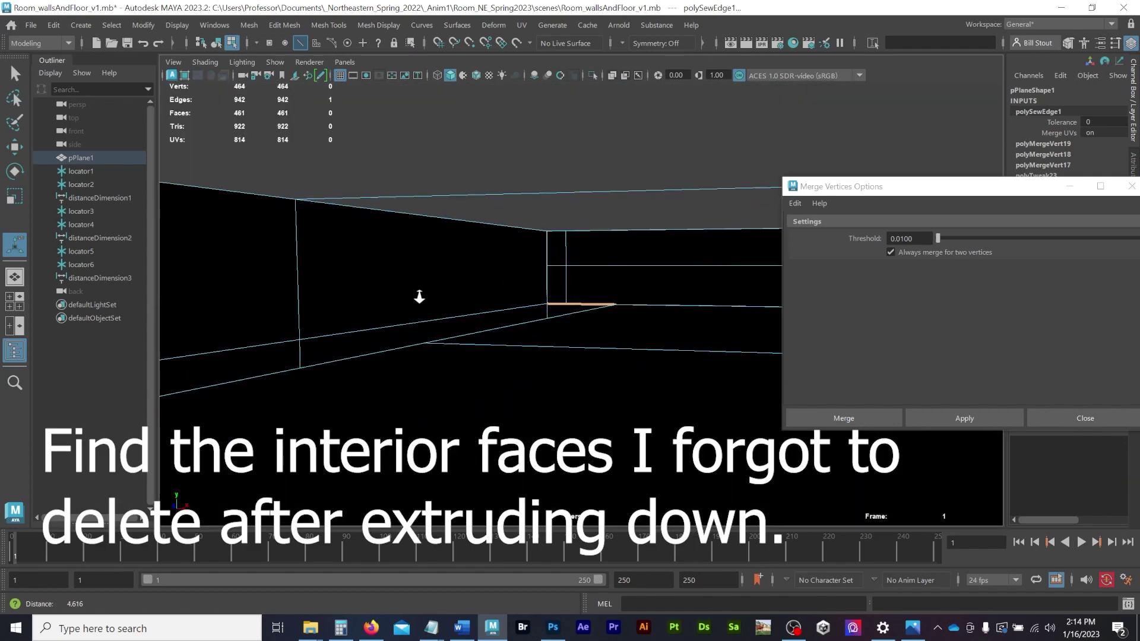
pyautogui.click(577, 371)
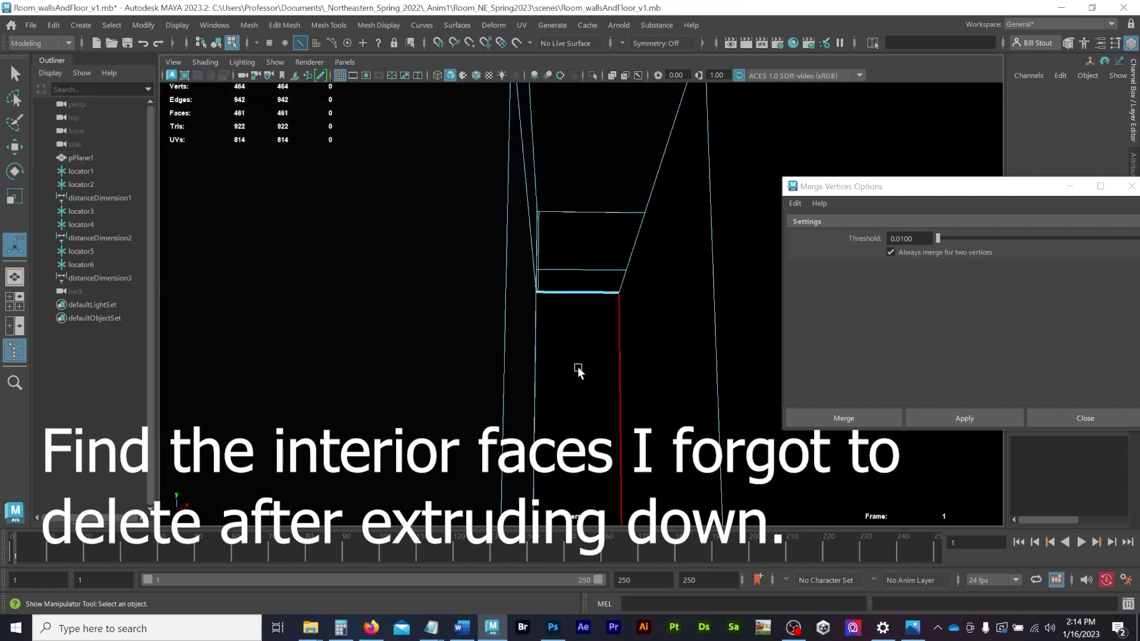
pyautogui.press('F11')
pyautogui.moveTo(572, 404); pyautogui.dragTo(581, 473)
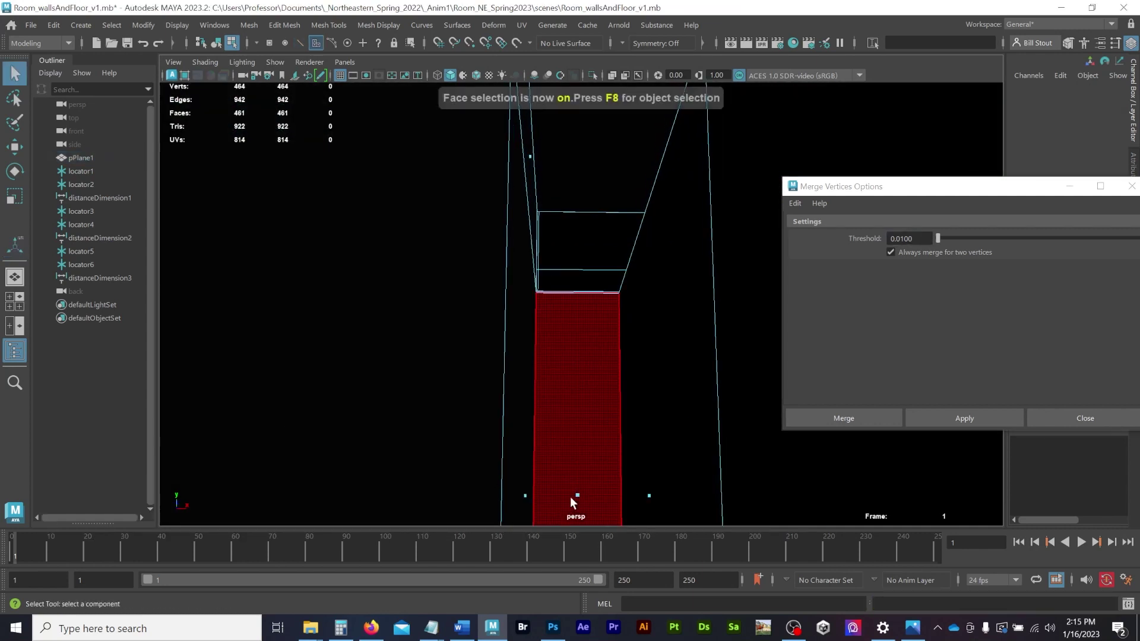
pyautogui.click(573, 493)
pyautogui.keyDown('alt'); pyautogui.moveTo(549, 332); pyautogui.dragTo(457, 298, button='right'); pyautogui.keyUp('alt')
pyautogui.moveTo(456, 297)
pyautogui.keyDown('alt'); pyautogui.mouseDown()
pyautogui.moveTo(588, 298)
pyautogui.moveTo(549, 297)
pyautogui.mouseUp(); pyautogui.keyUp('alt')
pyautogui.press('4')
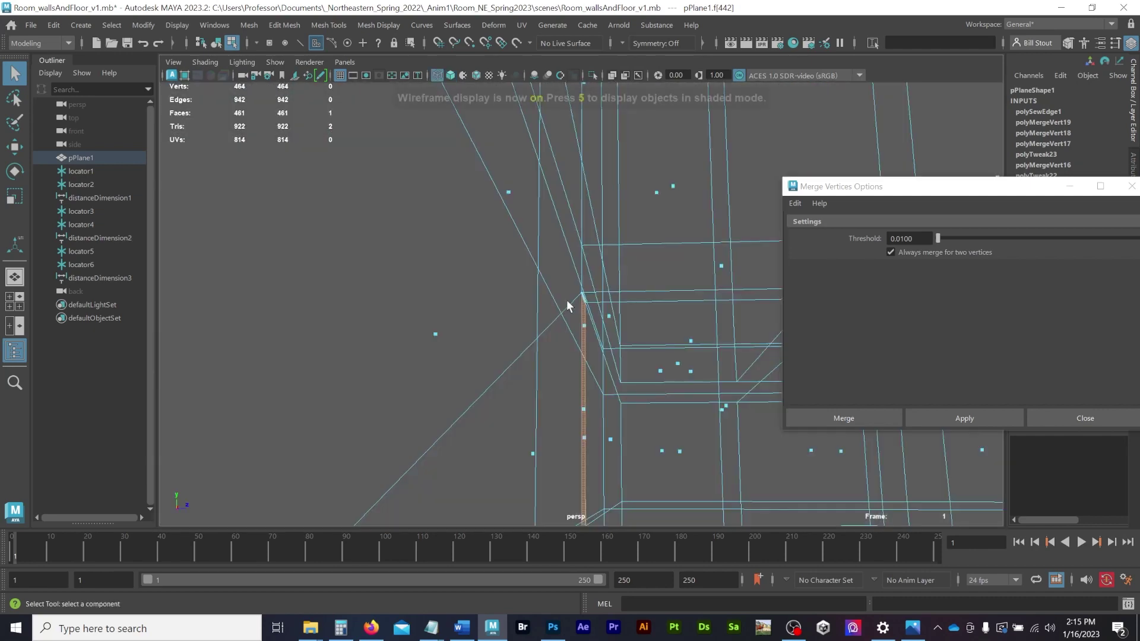
pyautogui.keyDown('alt'); pyautogui.moveTo(611, 405); pyautogui.dragTo(541, 179, button='middle'); pyautogui.keyUp('alt')
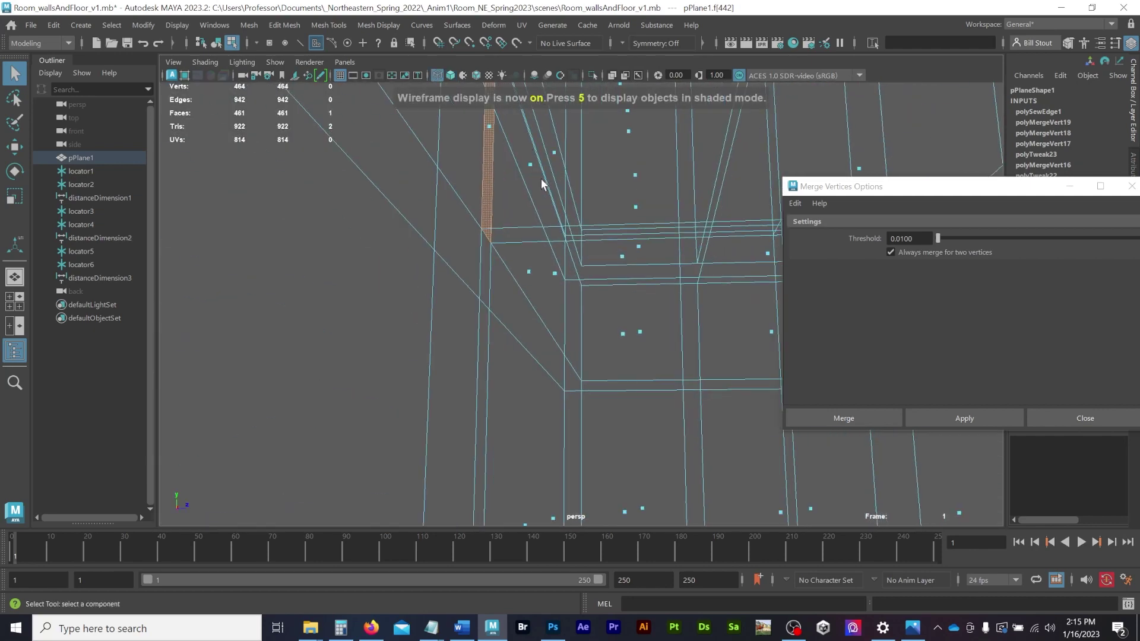
pyautogui.keyDown('alt'); pyautogui.moveTo(540, 179); pyautogui.dragTo(501, 326); pyautogui.keyUp('alt')
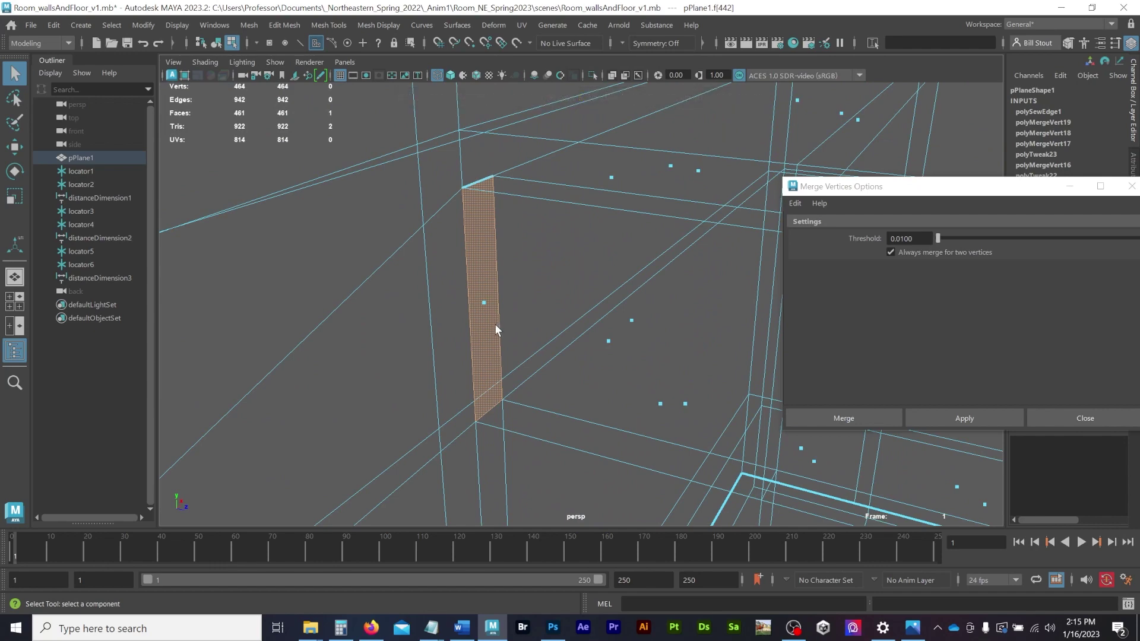
pyautogui.press('Delete')
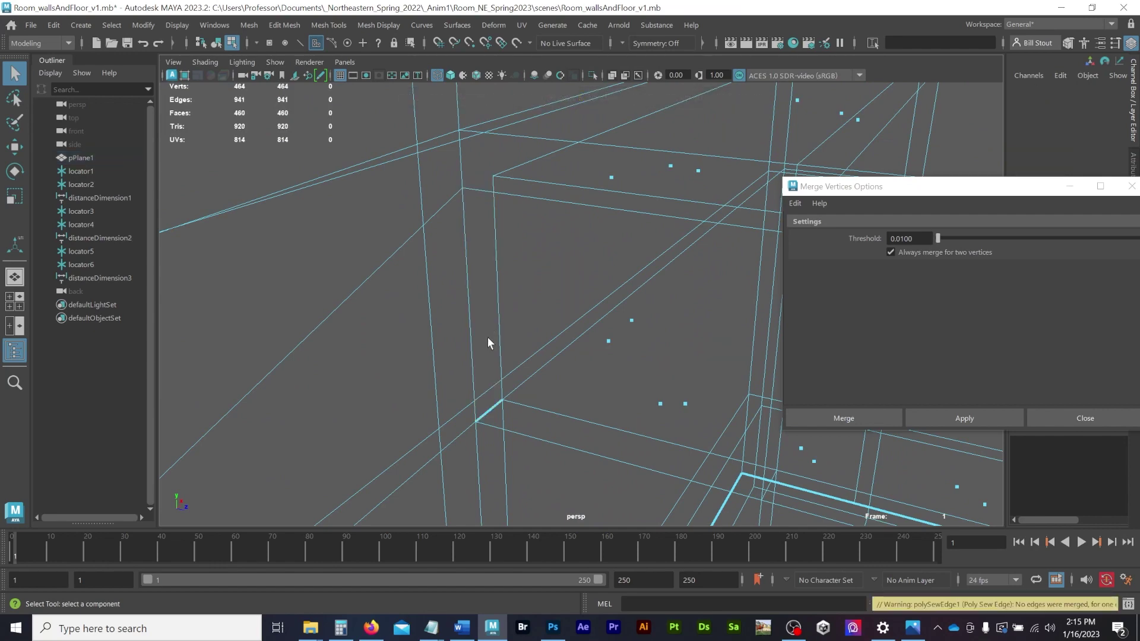
# Delete the two remaining interior faces below it in the same wall column, down to the floor.
pyautogui.keyDown('alt'); pyautogui.moveTo(440, 423); pyautogui.dragTo(371, 2); pyautogui.keyUp('alt')
pyautogui.click(441, 262)
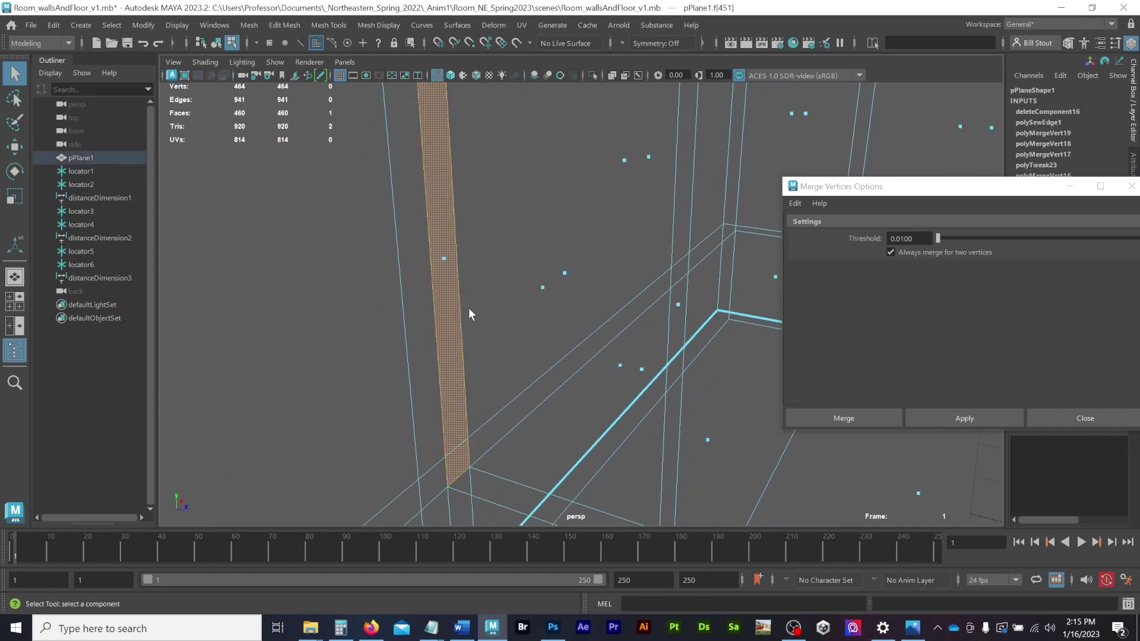
pyautogui.press('Delete')
pyautogui.keyDown('alt'); pyautogui.moveTo(430, 441); pyautogui.dragTo(479, 227); pyautogui.keyUp('alt')
pyautogui.click(467, 294)
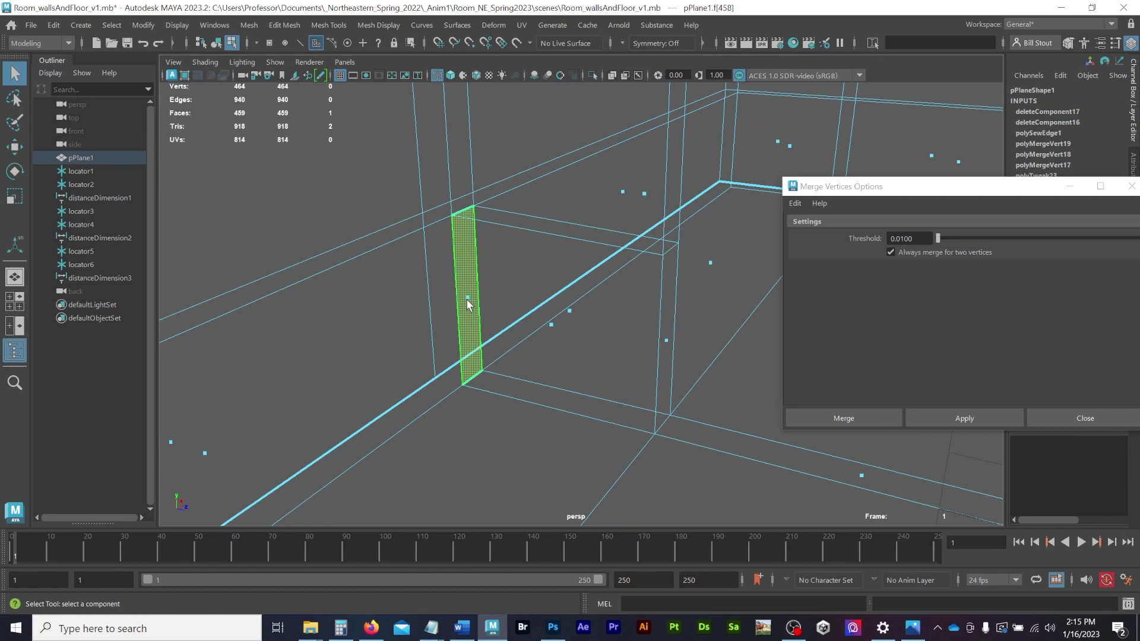
pyautogui.press('Delete')
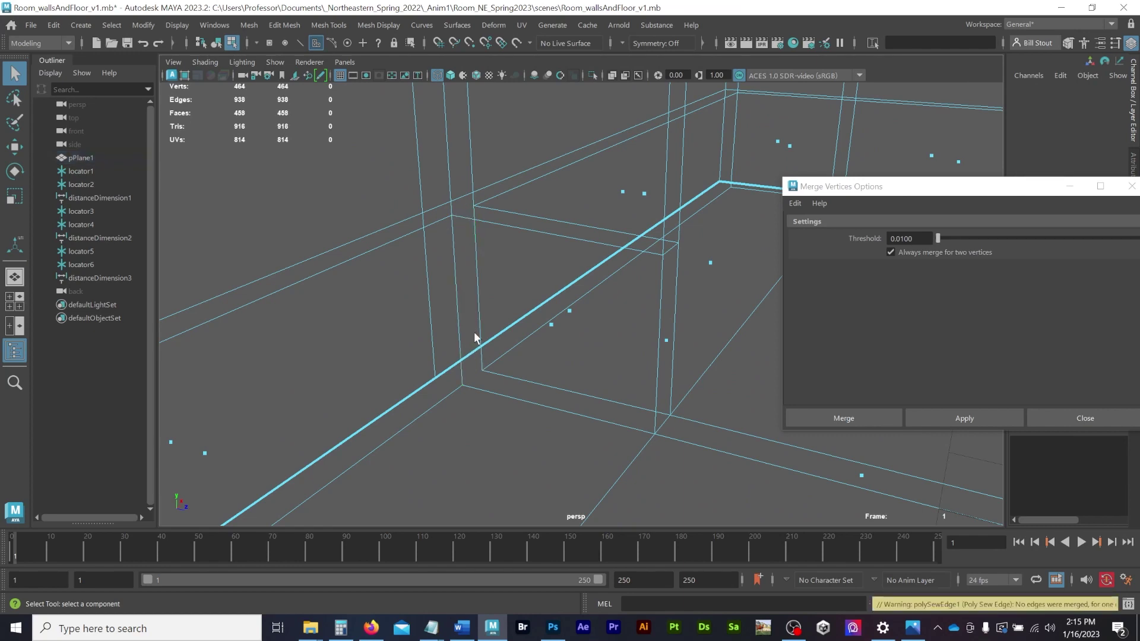
# Select the two raised edges along the wall end's base and lower them to floor level in the side view.
pyautogui.keyDown('alt'); pyautogui.moveTo(475, 339); pyautogui.dragTo(453, 330); pyautogui.keyUp('alt')
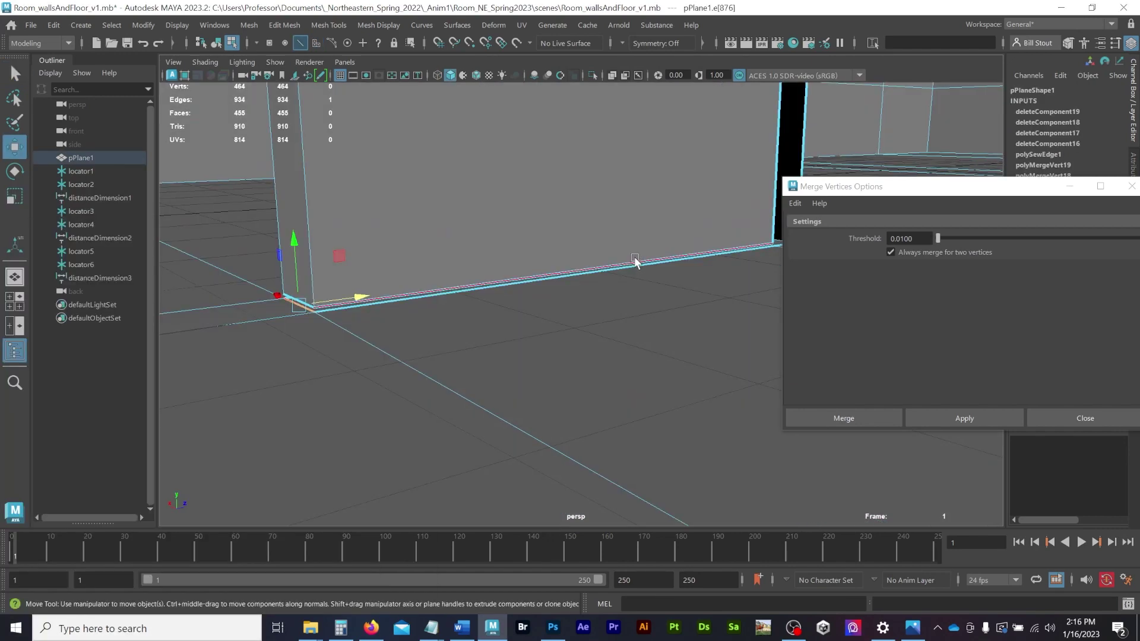
pyautogui.click(634, 261)
pyautogui.keyDown('alt'); pyautogui.moveTo(567, 285); pyautogui.dragTo(508, 284); pyautogui.keyUp('alt')
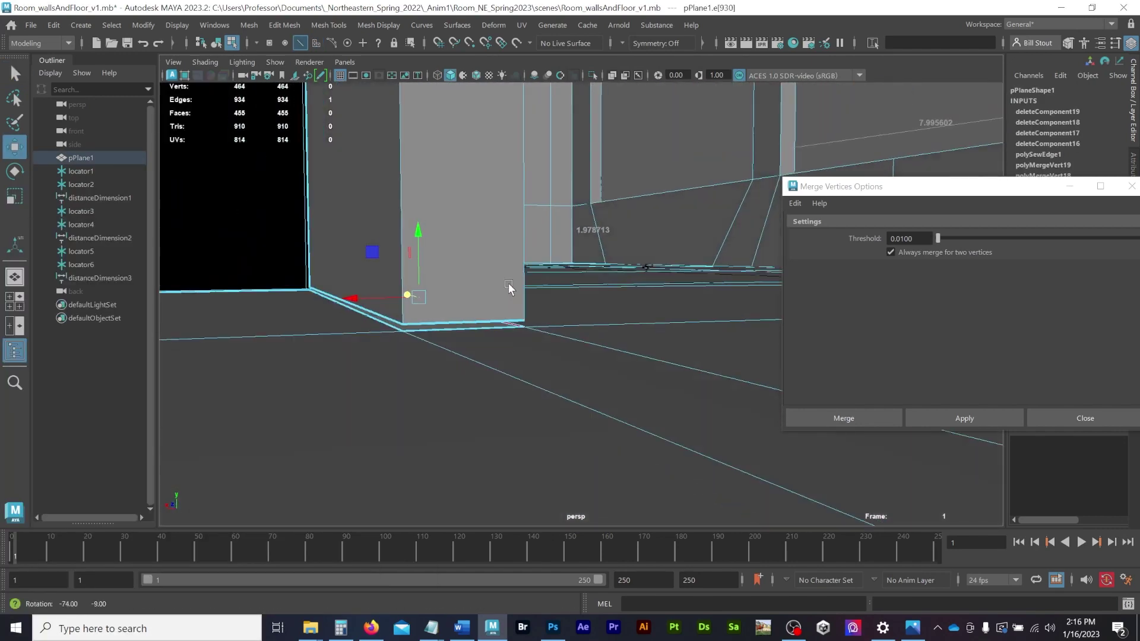
pyautogui.keyDown('shift'); pyautogui.click(392, 310); pyautogui.keyUp('shift')
pyautogui.press('space')
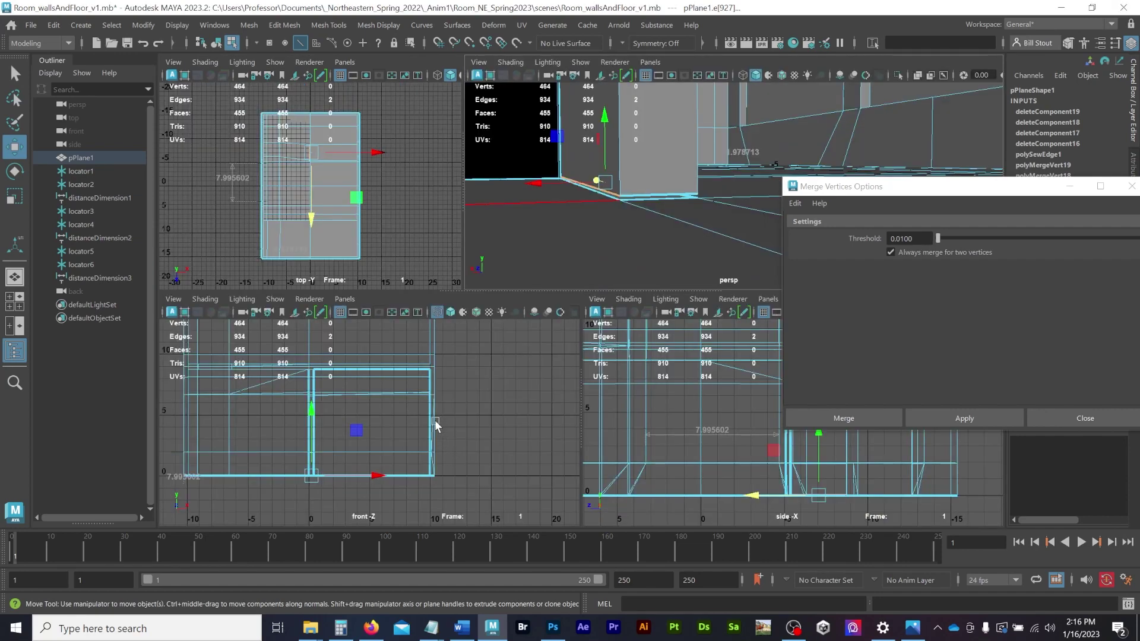
pyautogui.press('space')
pyautogui.keyDown('alt'); pyautogui.moveTo(473, 407); pyautogui.dragTo(804, 434, button='right'); pyautogui.keyUp('alt')
pyautogui.keyDown('alt'); pyautogui.moveTo(567, 378); pyautogui.dragTo(414, 144, button='middle'); pyautogui.keyUp('alt')
pyautogui.keyDown('alt'); pyautogui.moveTo(383, 202); pyautogui.dragTo(921, 207, button='right'); pyautogui.keyUp('alt')
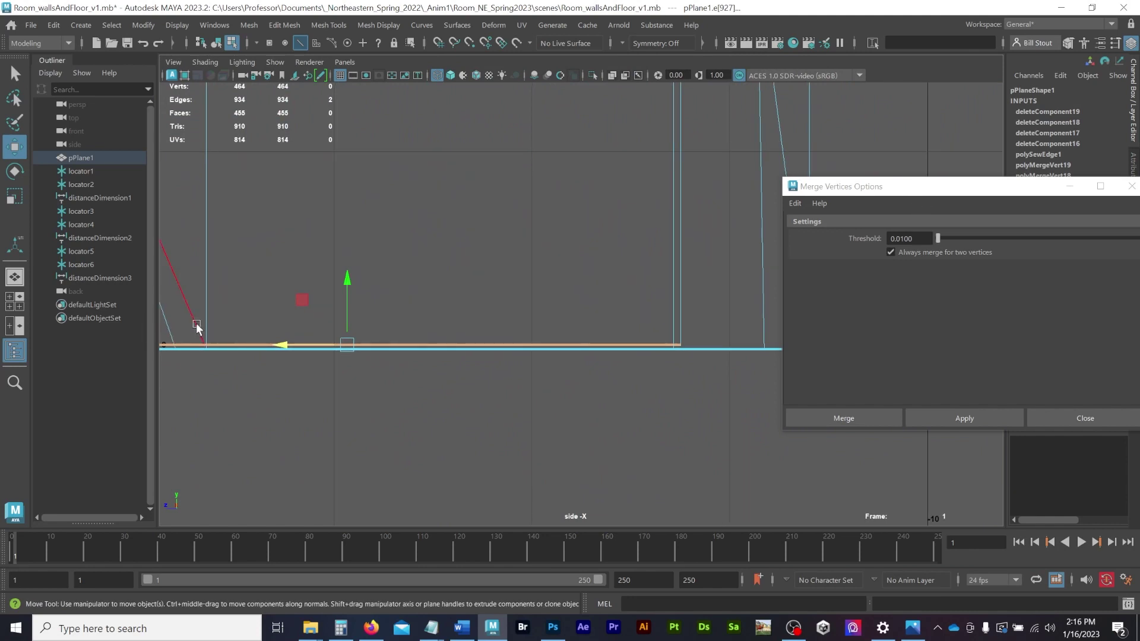
pyautogui.moveTo(349, 283); pyautogui.dragTo(349, 288)
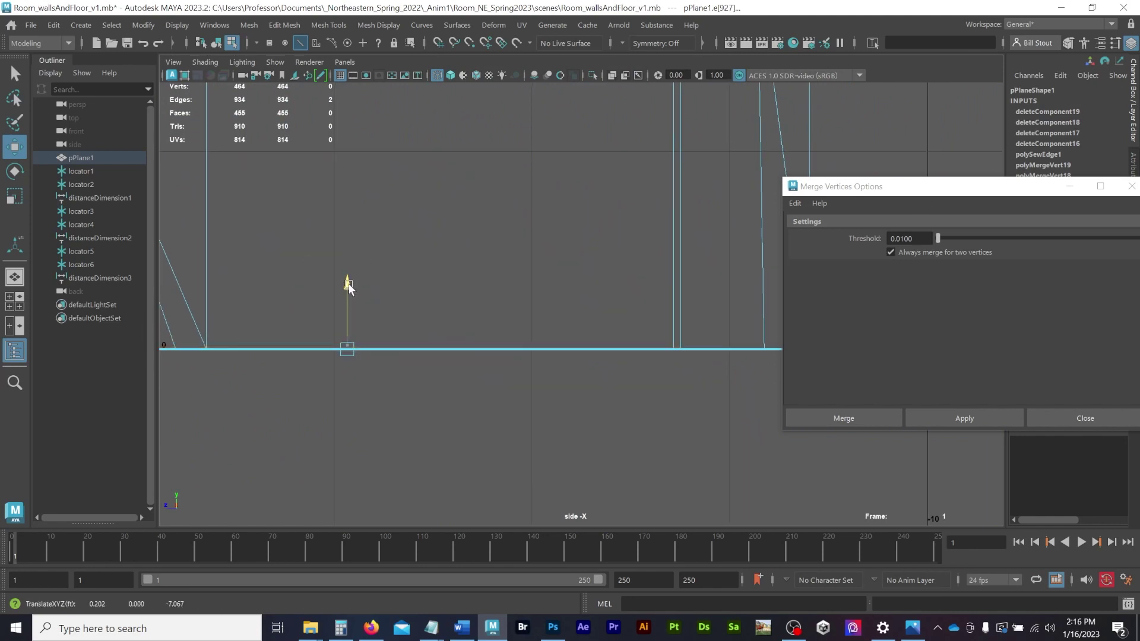
pyautogui.press('space')
pyautogui.press('space')
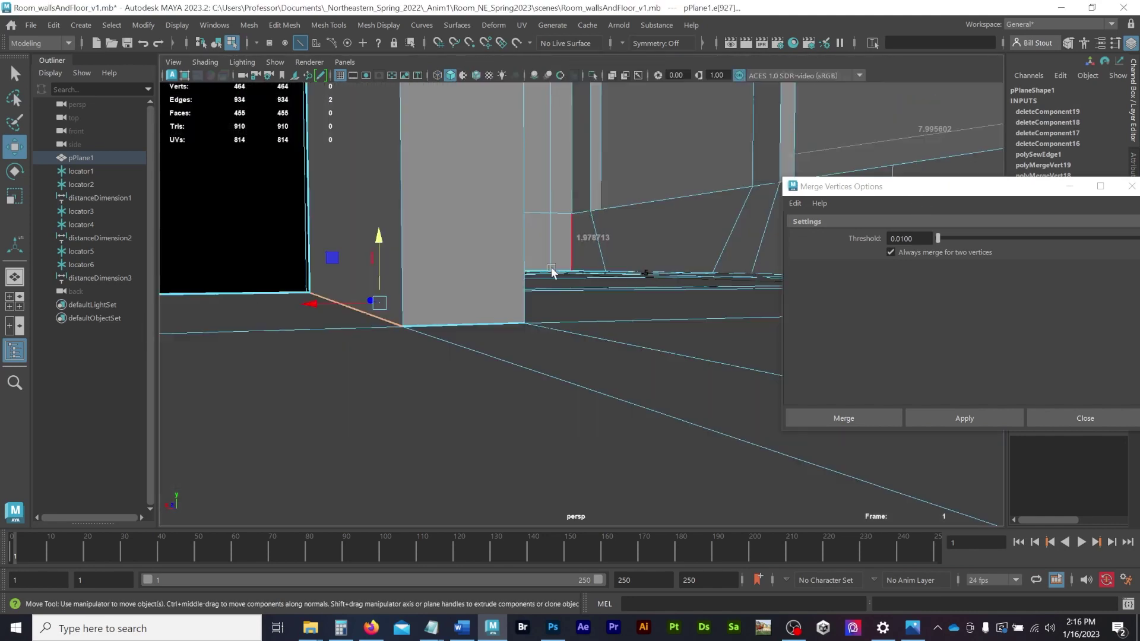
# Select the overlapping vertices at both corners of the wall end's base and merge them with a 0.01 threshold.
pyautogui.keyDown('alt'); pyautogui.moveTo(516, 285); pyautogui.dragTo(504, 323); pyautogui.keyUp('alt')
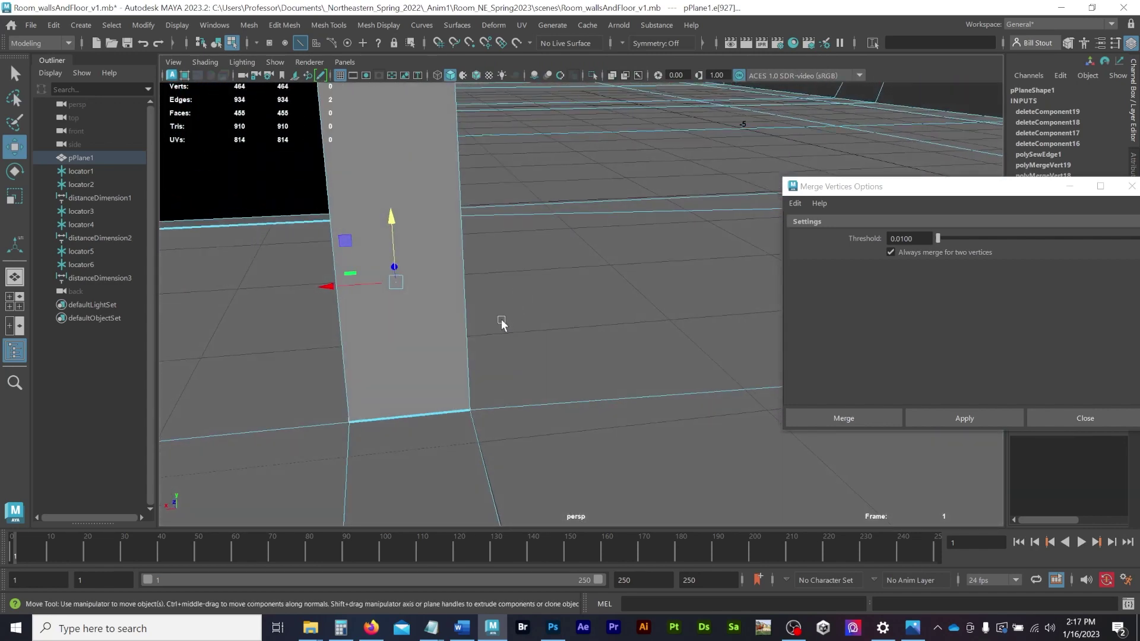
pyautogui.press('4')
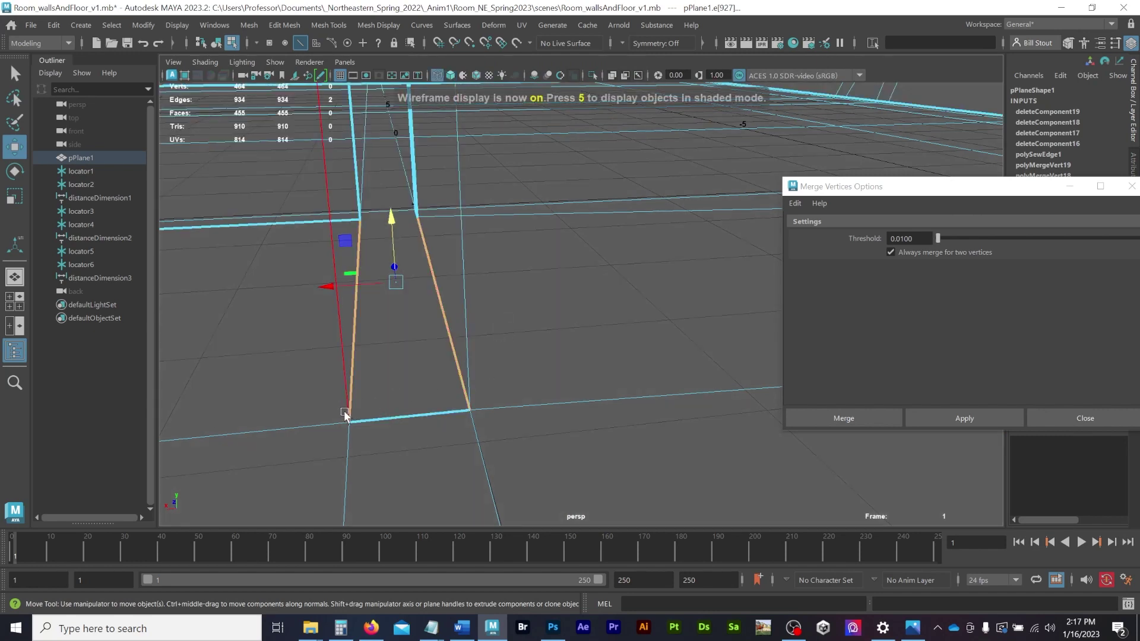
pyautogui.press('F9')
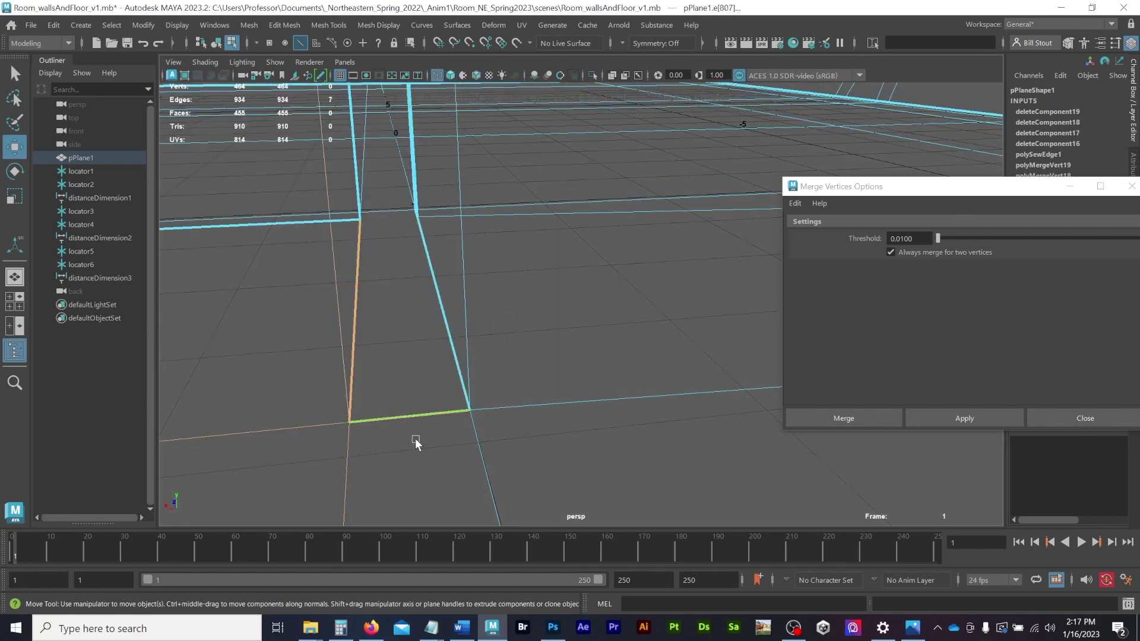
pyautogui.moveTo(338, 387); pyautogui.dragTo(380, 433)
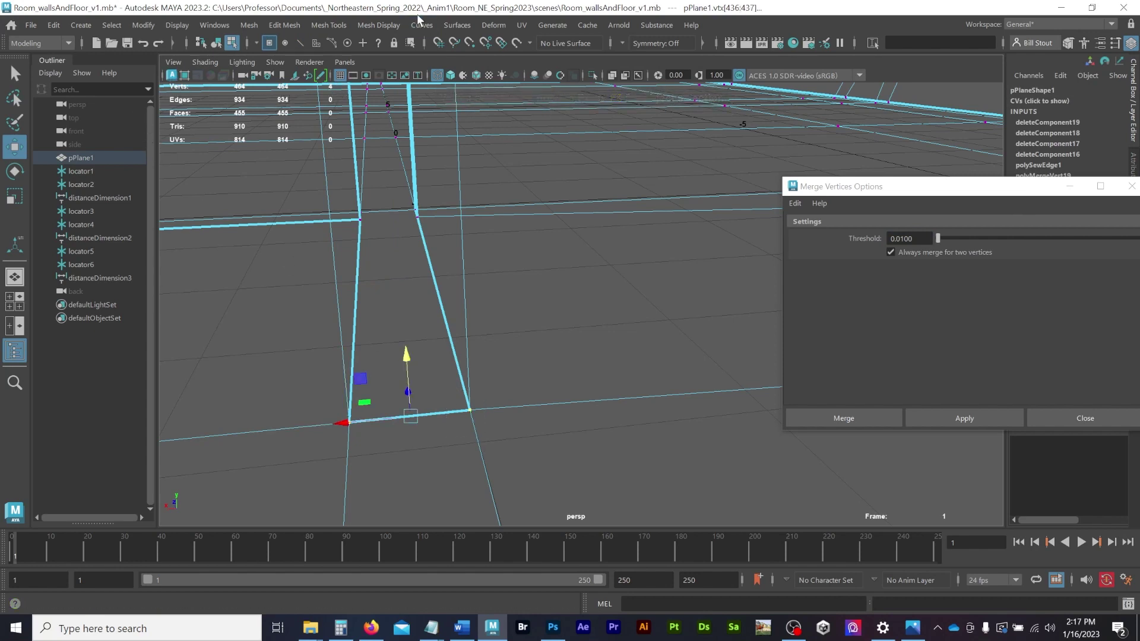
pyautogui.click(946, 412)
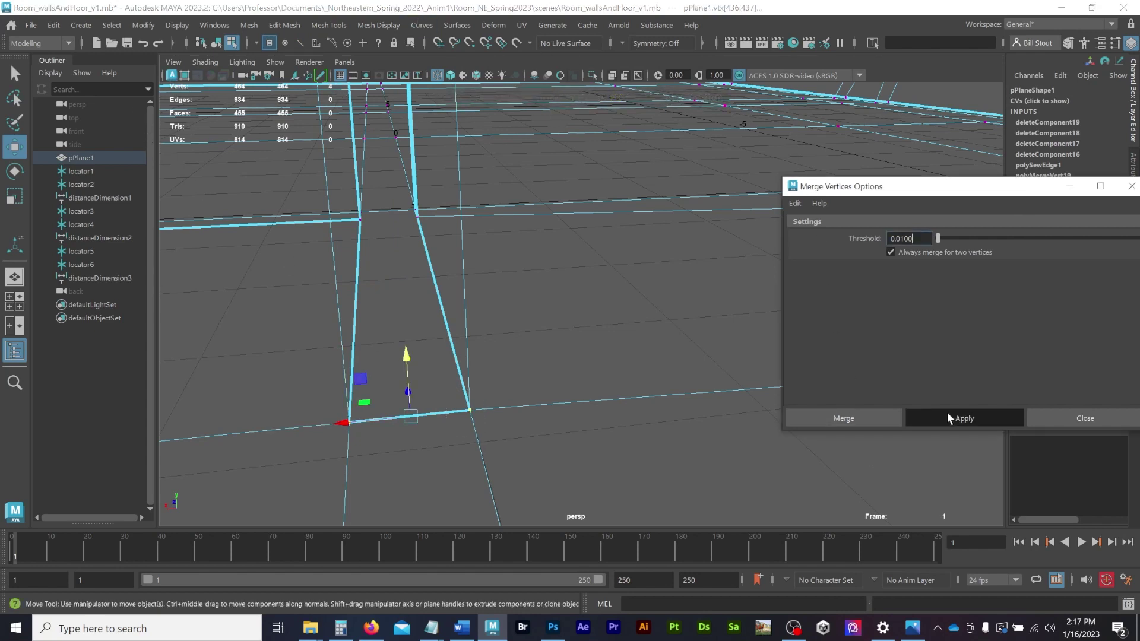
# Shift the two base vertices at the other side of the doorway to line up with the adjoining floor corner points.
pyautogui.keyDown('alt'); pyautogui.moveTo(380, 235); pyautogui.dragTo(408, 235); pyautogui.keyUp('alt')
pyautogui.keyDown('alt'); pyautogui.moveTo(408, 234); pyautogui.dragTo(816, 370, button='middle'); pyautogui.keyUp('alt')
pyautogui.keyDown('alt'); pyautogui.moveTo(725, 357); pyautogui.dragTo(811, 410); pyautogui.keyUp('alt')
pyautogui.click(498, 354)
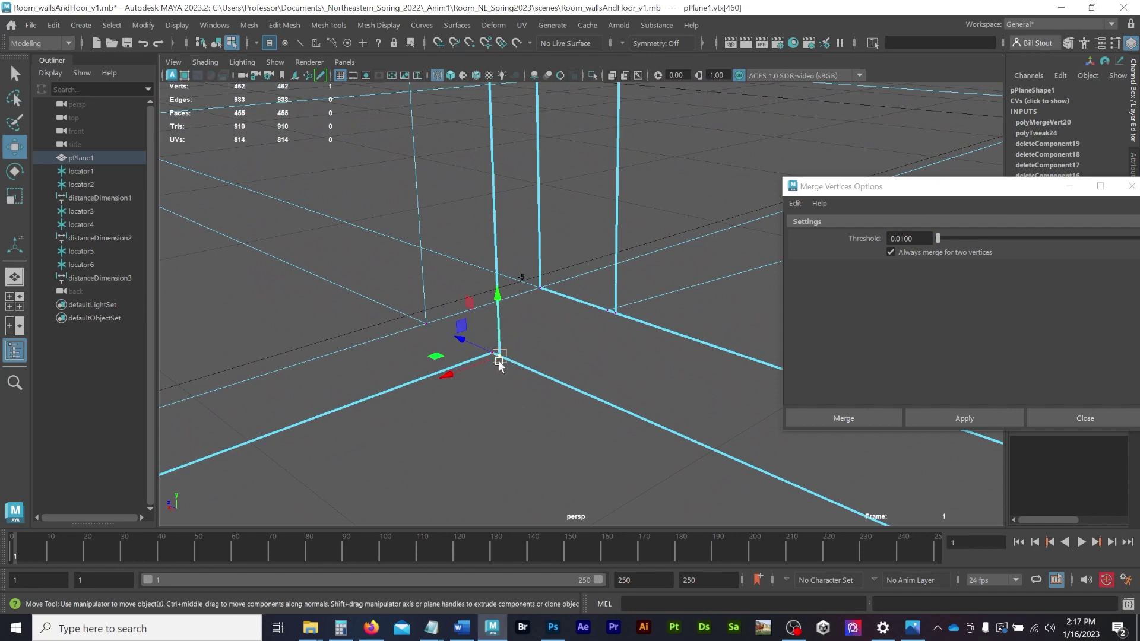
pyautogui.moveTo(501, 358); pyautogui.dragTo(494, 355)
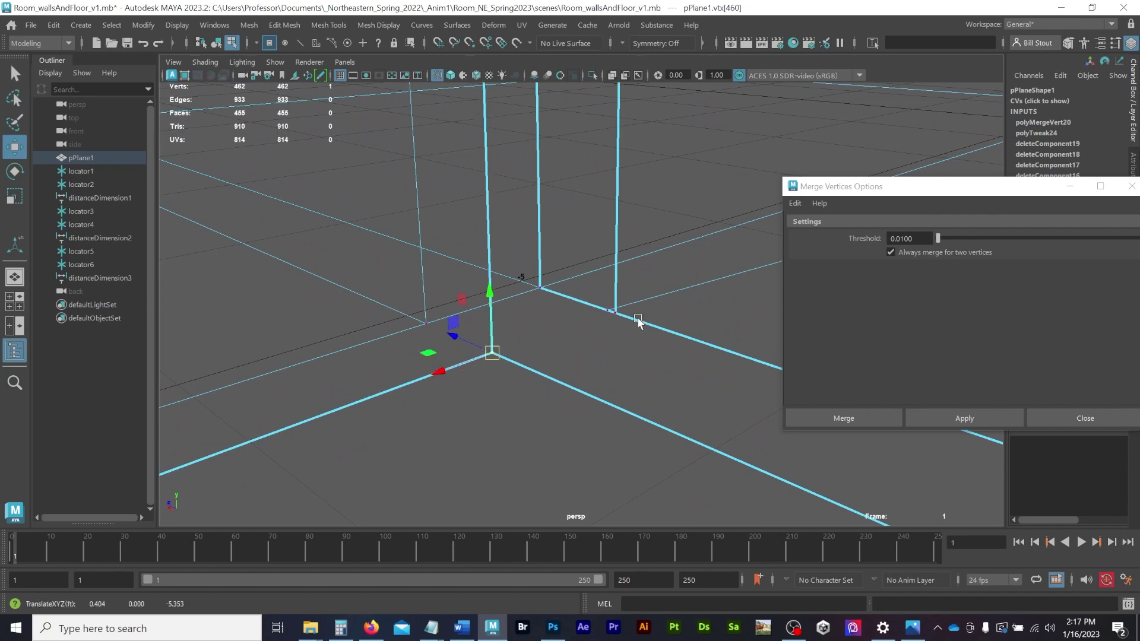
pyautogui.click(615, 312)
pyautogui.moveTo(615, 315); pyautogui.dragTo(607, 311)
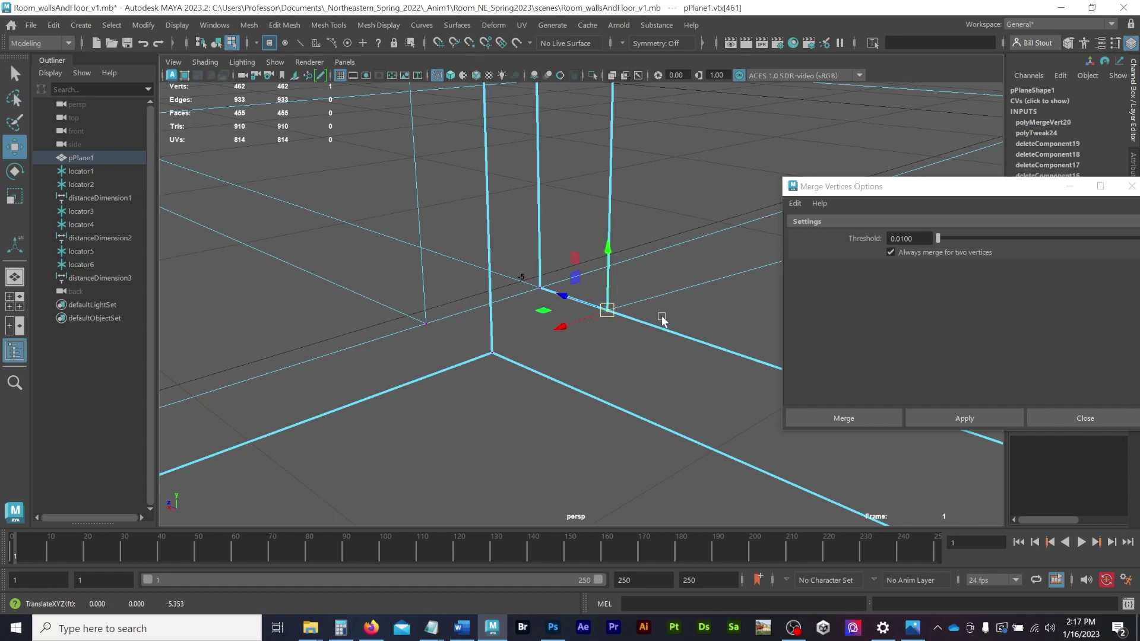
# Pull the interior wall's extruded top edge down to line up with the first horizontal edge of the adjoining wall.
pyautogui.keyDown('alt'); pyautogui.moveTo(662, 320); pyautogui.dragTo(275, 248, button='right'); pyautogui.keyUp('alt')
pyautogui.keyDown('alt'); pyautogui.moveTo(635, 119); pyautogui.dragTo(621, 480, button='middle'); pyautogui.keyUp('alt')
pyautogui.keyDown('alt'); pyautogui.moveTo(621, 480); pyautogui.dragTo(541, 279, button='right'); pyautogui.keyUp('alt')
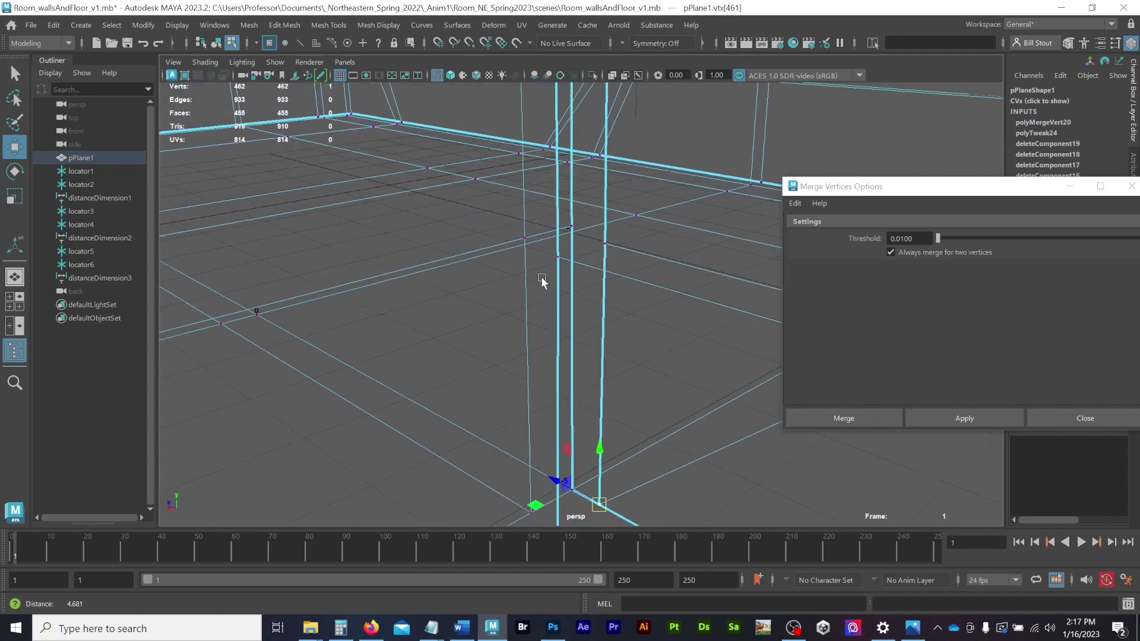
pyautogui.keyDown('alt'); pyautogui.moveTo(542, 281); pyautogui.dragTo(552, 460); pyautogui.keyUp('alt')
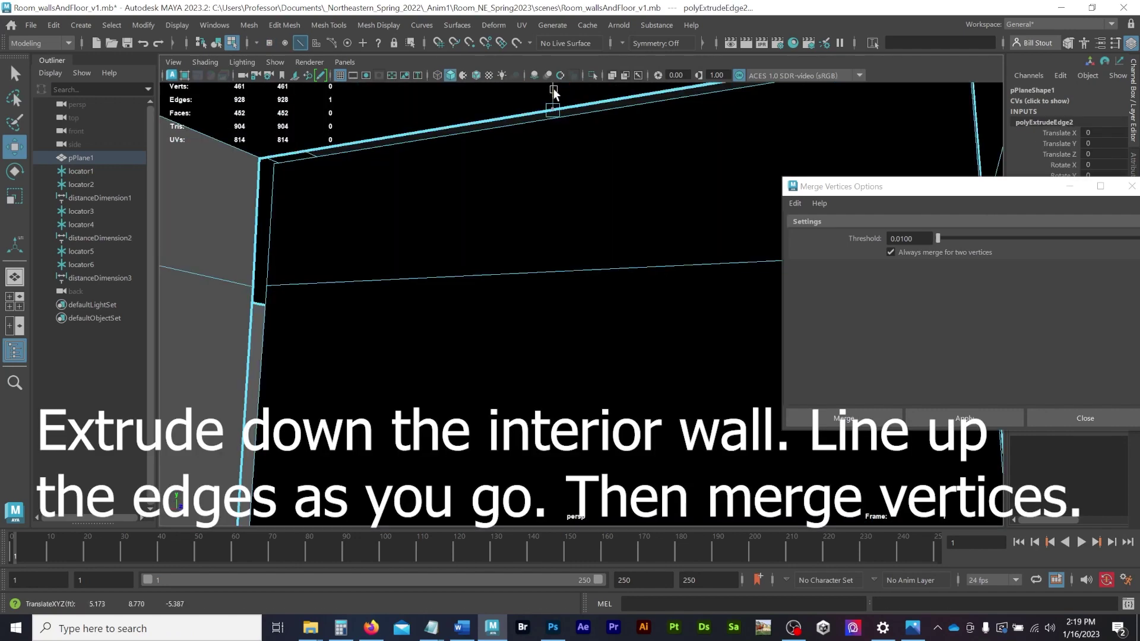
pyautogui.moveTo(527, 137); pyautogui.dragTo(525, 233)
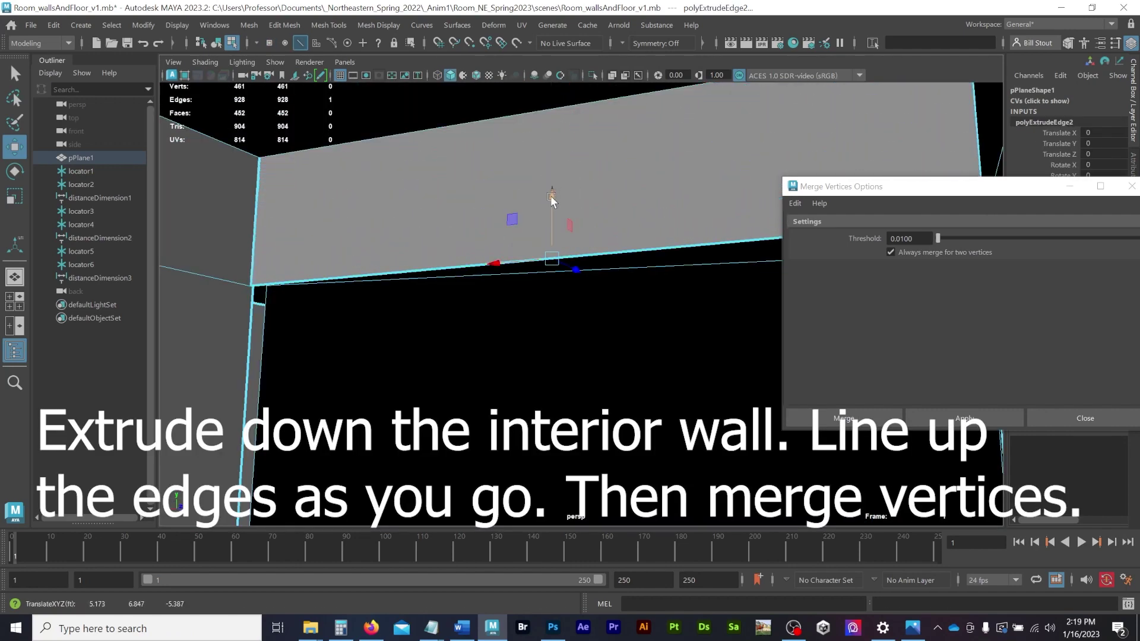
# Extrude the interior wall's lower edge again and bring it down level with the adjoining wall's next horizontal edge.
pyautogui.hotkey('ctrl', 'e')
pyautogui.press('w')
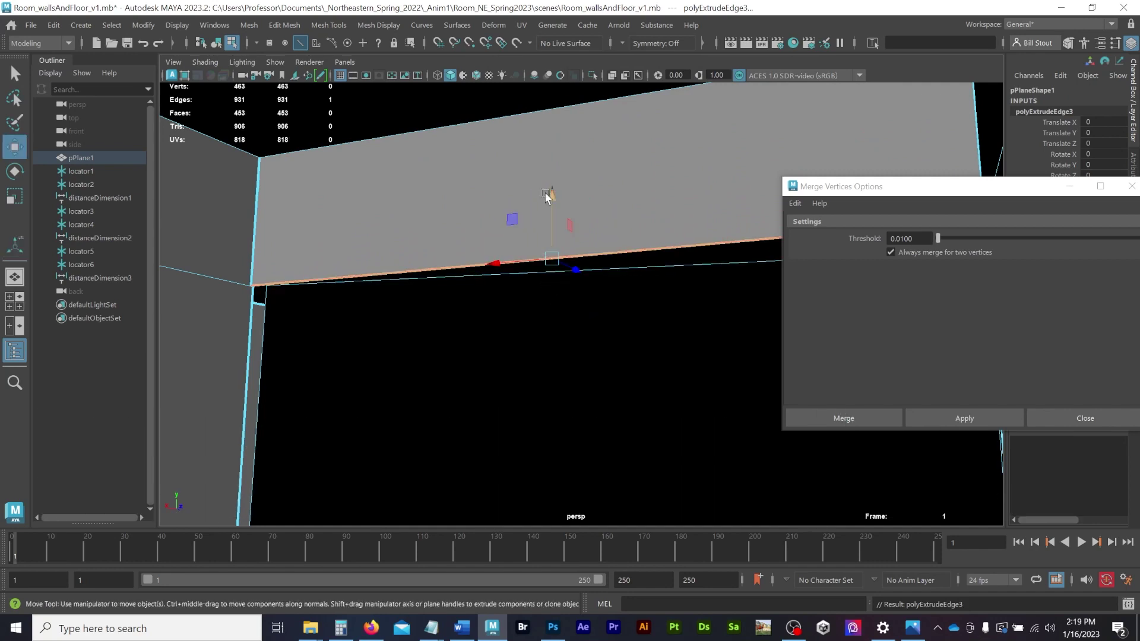
pyautogui.moveTo(546, 194); pyautogui.dragTo(543, 446)
pyautogui.keyDown('alt'); pyautogui.moveTo(506, 352); pyautogui.dragTo(506, 128, button='middle'); pyautogui.keyUp('alt')
pyautogui.keyDown('alt'); pyautogui.moveTo(506, 129); pyautogui.dragTo(450, 147, button='right'); pyautogui.keyUp('alt')
pyautogui.moveTo(552, 114); pyautogui.dragTo(550, 242)
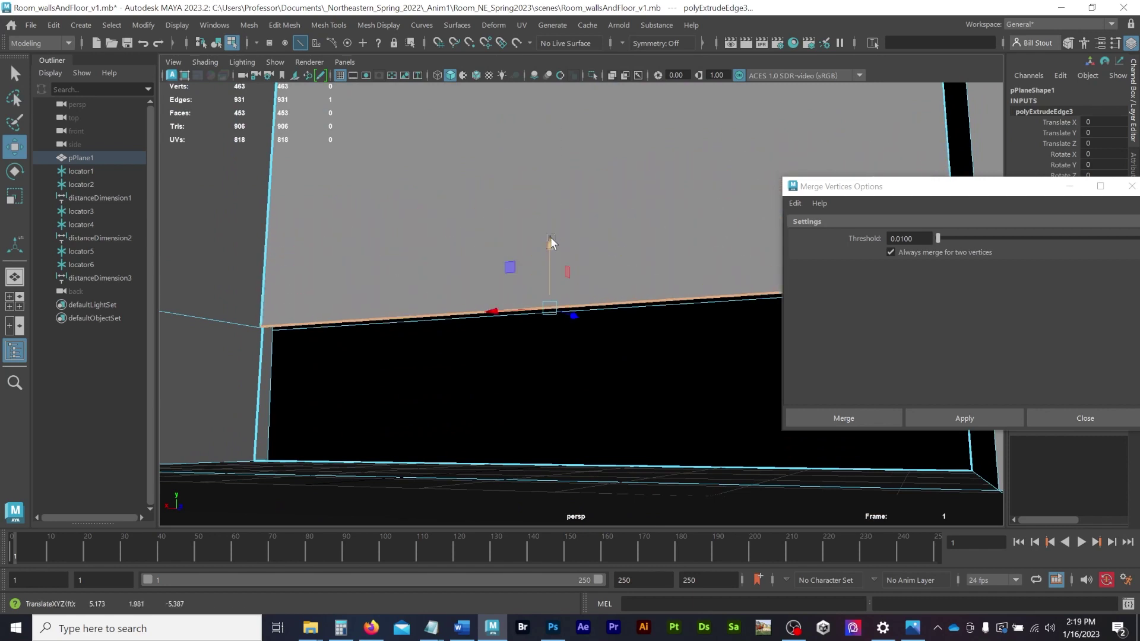
# Extrude the interior wall's lower edge once more, down to the floor.
pyautogui.hotkey('ctrl', 'e')
pyautogui.press('w')
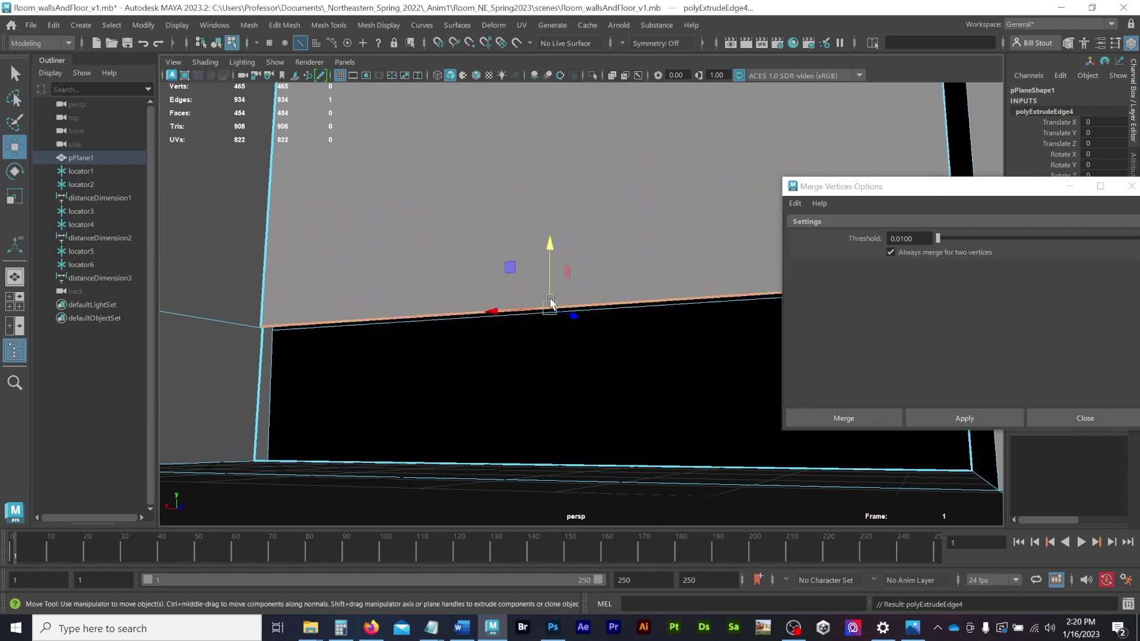
pyautogui.moveTo(546, 247); pyautogui.dragTo(545, 393)
# Frame the interior wall's bottom edge in the side view and align it vertically with the floor line at height 0.
pyautogui.keyDown('alt'); pyautogui.moveTo(520, 200); pyautogui.dragTo(466, 159); pyautogui.keyUp('alt')
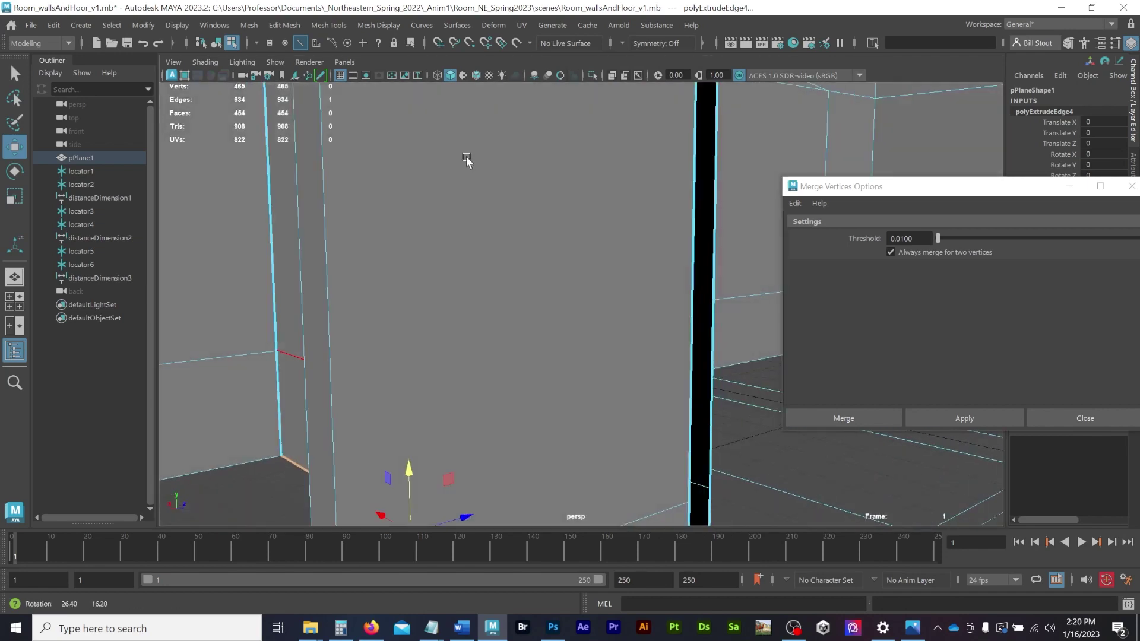
pyautogui.keyDown('alt'); pyautogui.moveTo(466, 159); pyautogui.dragTo(167, 60, button='right'); pyautogui.keyUp('alt')
pyautogui.keyDown('alt'); pyautogui.moveTo(653, 206); pyautogui.dragTo(454, 205); pyautogui.keyUp('alt')
pyautogui.press('f')
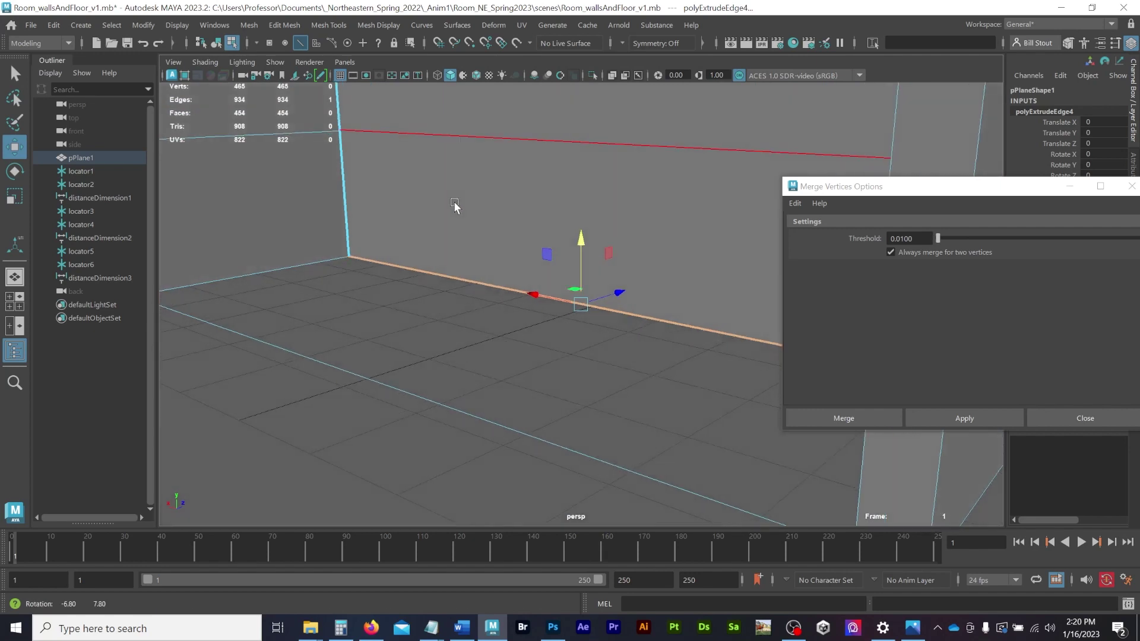
pyautogui.keyDown('alt'); pyautogui.moveTo(459, 331); pyautogui.dragTo(580, 468); pyautogui.keyUp('alt')
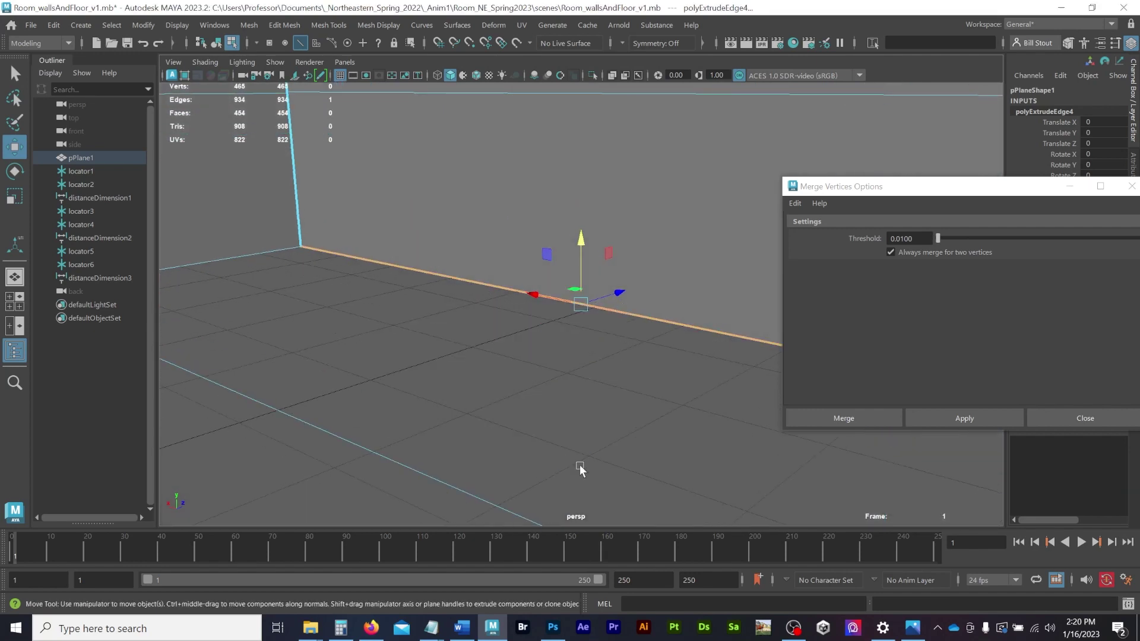
pyautogui.press('space')
pyautogui.press('space')
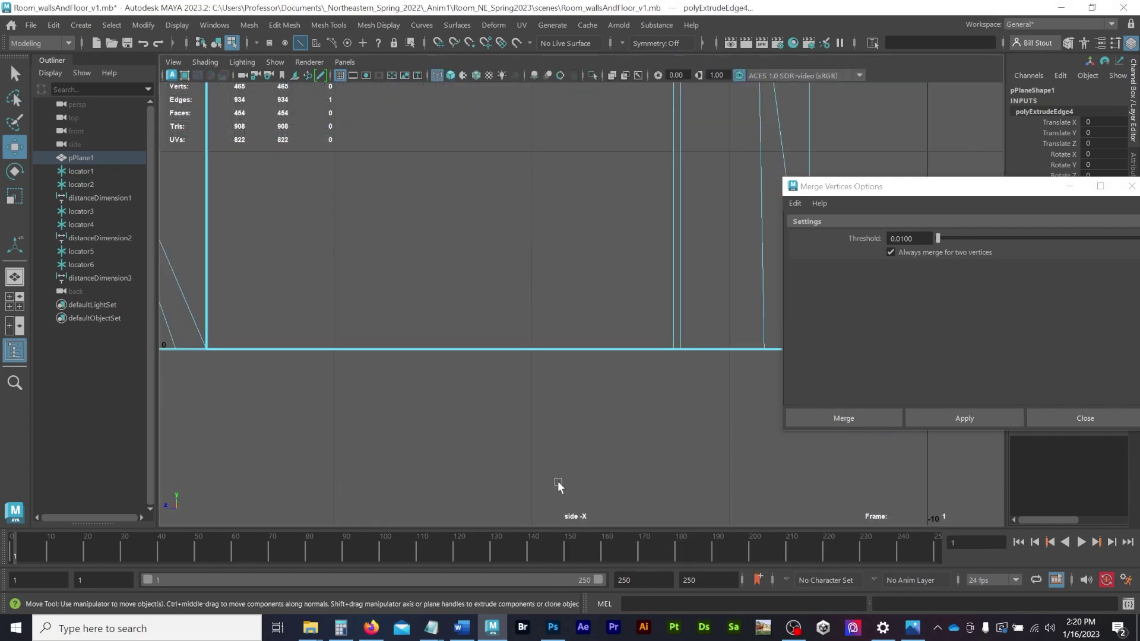
pyautogui.press('f')
pyautogui.moveTo(582, 239); pyautogui.dragTo(579, 284)
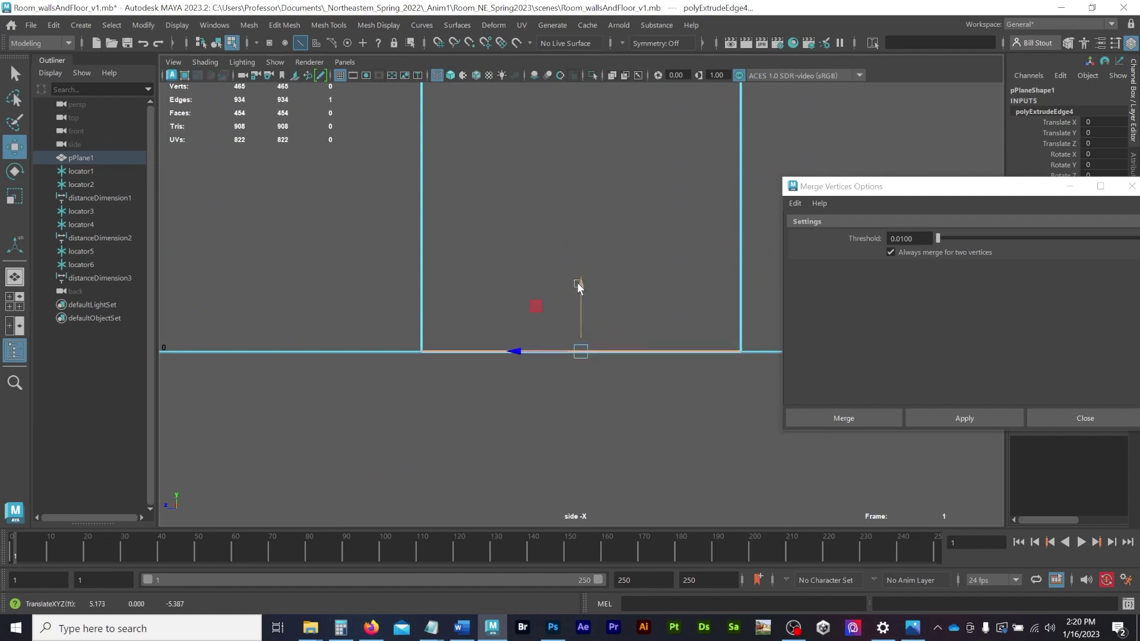
# Select the interior wall's two bottom corner vertices in the side view and frame them in the perspective view.
pyautogui.press('q')
pyautogui.click(572, 290)
pyautogui.press('F9')
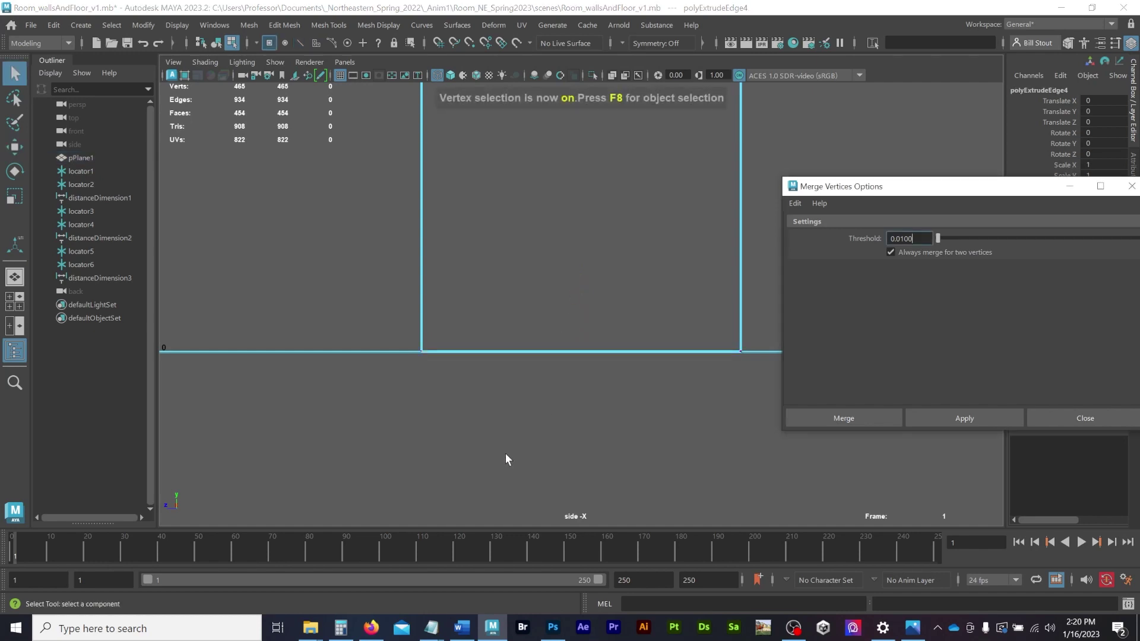
pyautogui.moveTo(765, 382); pyautogui.dragTo(766, 383)
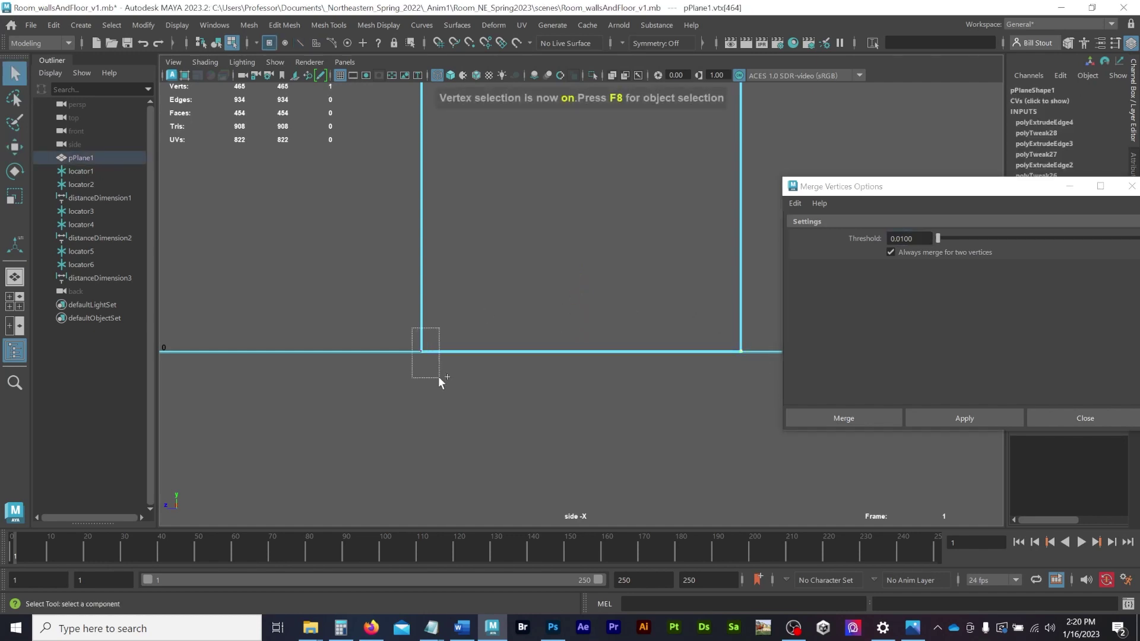
pyautogui.keyDown('shift'); pyautogui.moveTo(438, 377); pyautogui.dragTo(439, 377); pyautogui.keyUp('shift')
pyautogui.press('space')
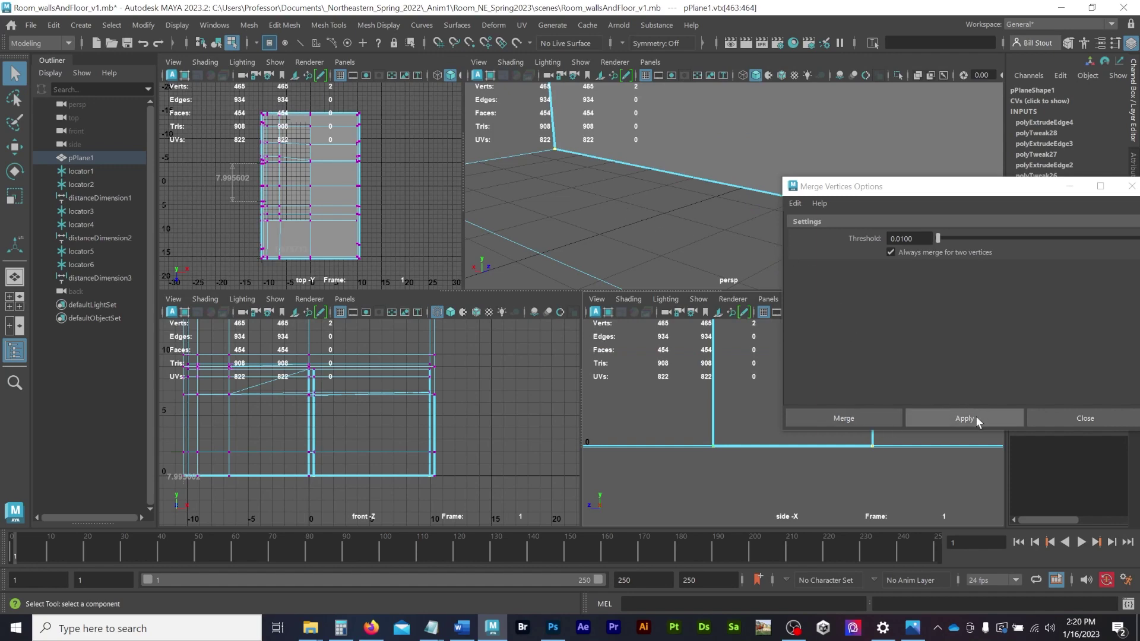
pyautogui.press('space')
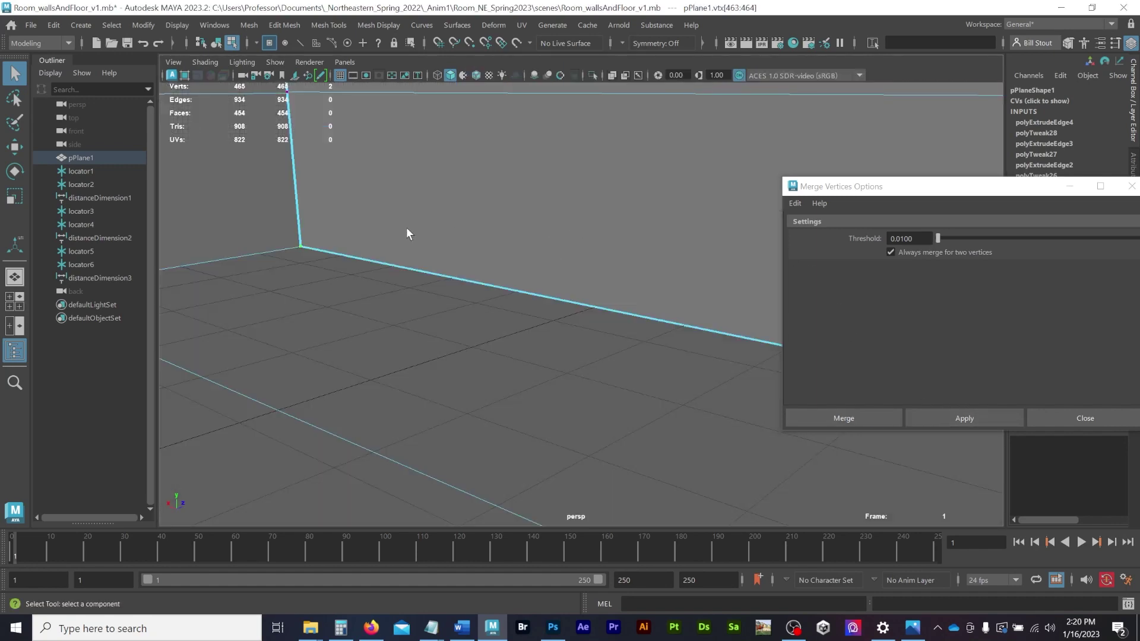
pyautogui.press('f')
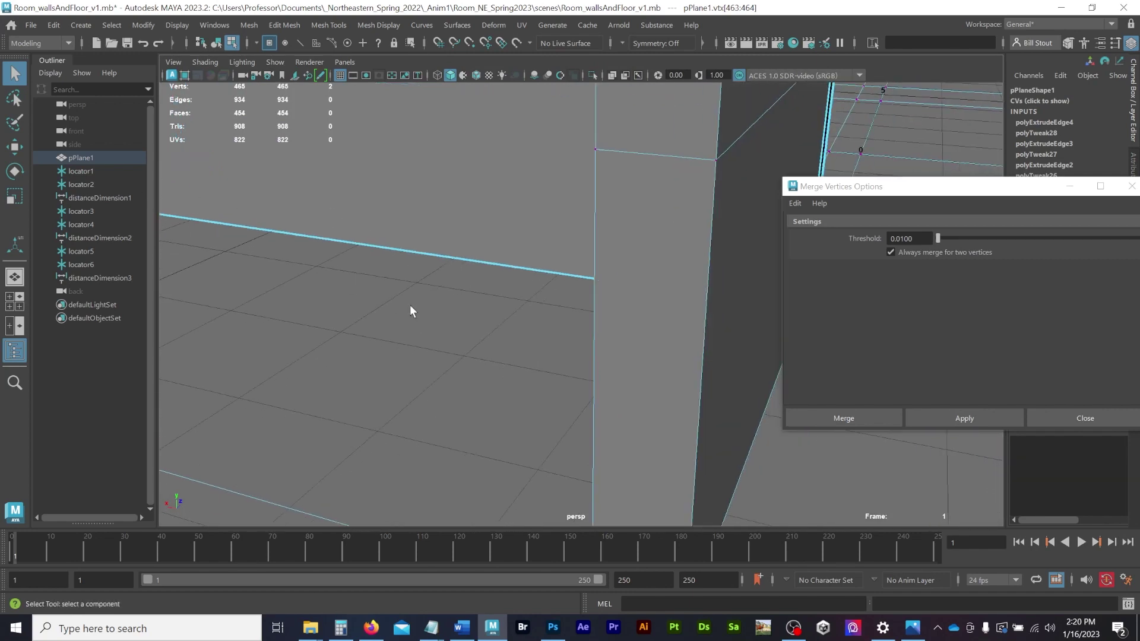
# Merge the overlapping vertices at the interior wall's first bottom corner with a threshold of 0.0100.
pyautogui.keyDown('alt'); pyautogui.moveTo(410, 304); pyautogui.dragTo(327, 281); pyautogui.keyUp('alt')
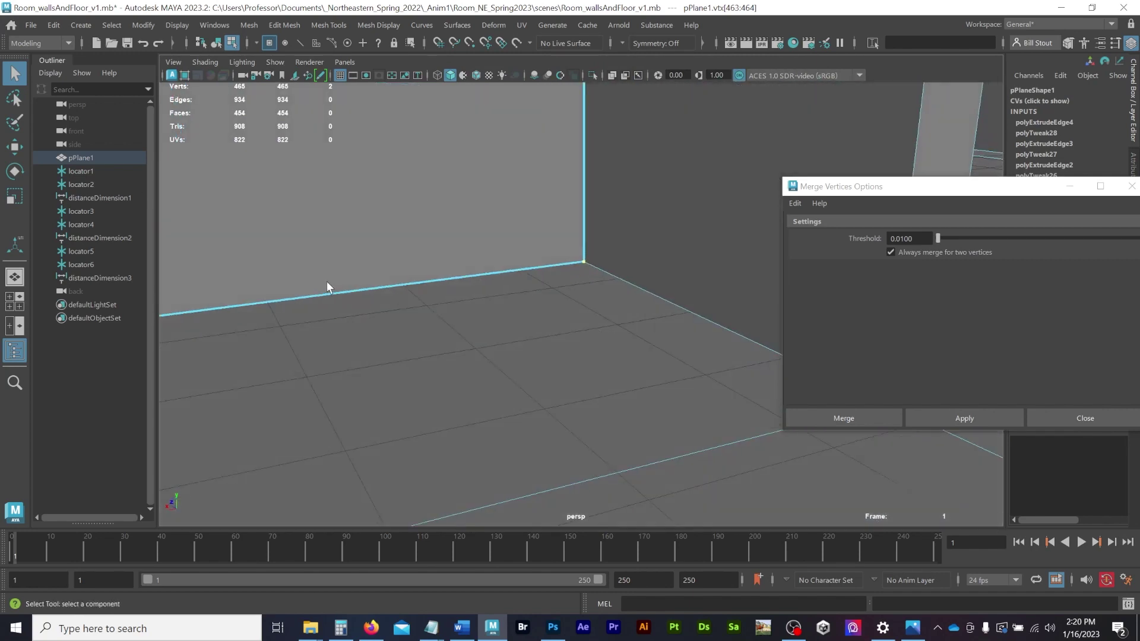
pyautogui.keyDown('alt'); pyautogui.moveTo(327, 280); pyautogui.dragTo(522, 332, button='right'); pyautogui.keyUp('alt')
pyautogui.keyDown('alt'); pyautogui.moveTo(555, 255); pyautogui.dragTo(521, 367, button='middle'); pyautogui.keyUp('alt')
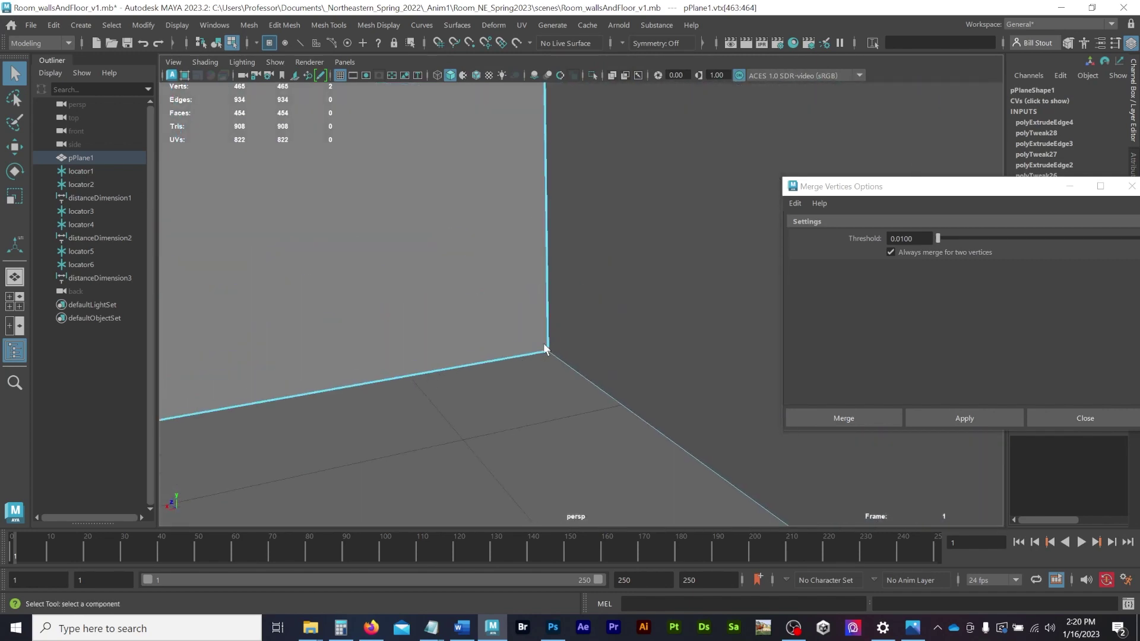
pyautogui.press('4')
pyautogui.keyDown('alt'); pyautogui.moveTo(546, 368); pyautogui.dragTo(551, 372); pyautogui.keyUp('alt')
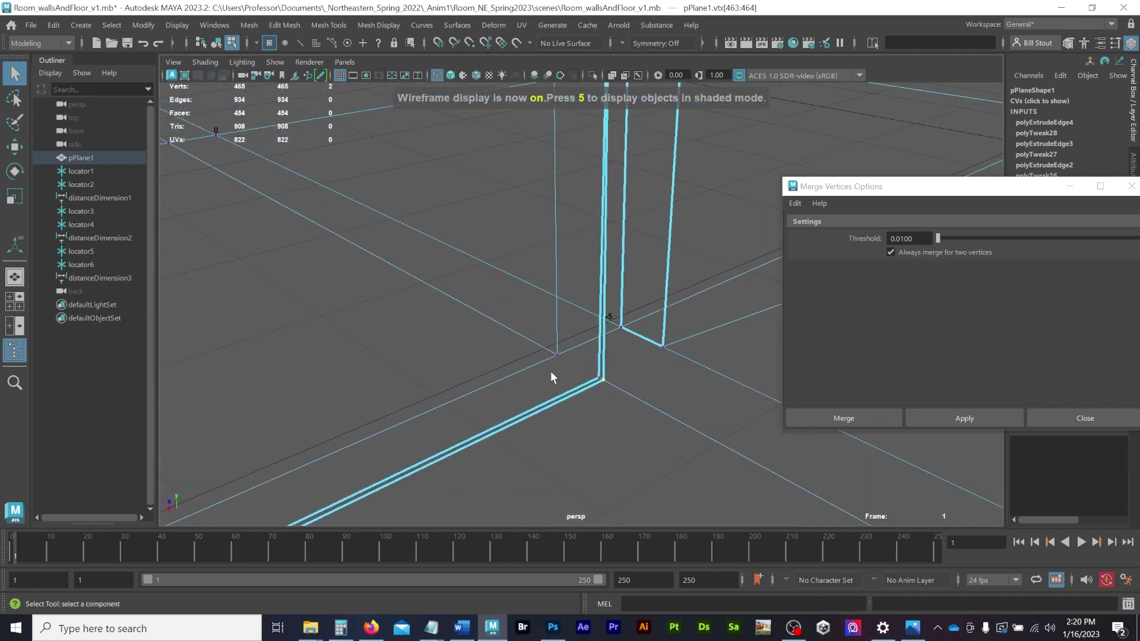
pyautogui.click(603, 380)
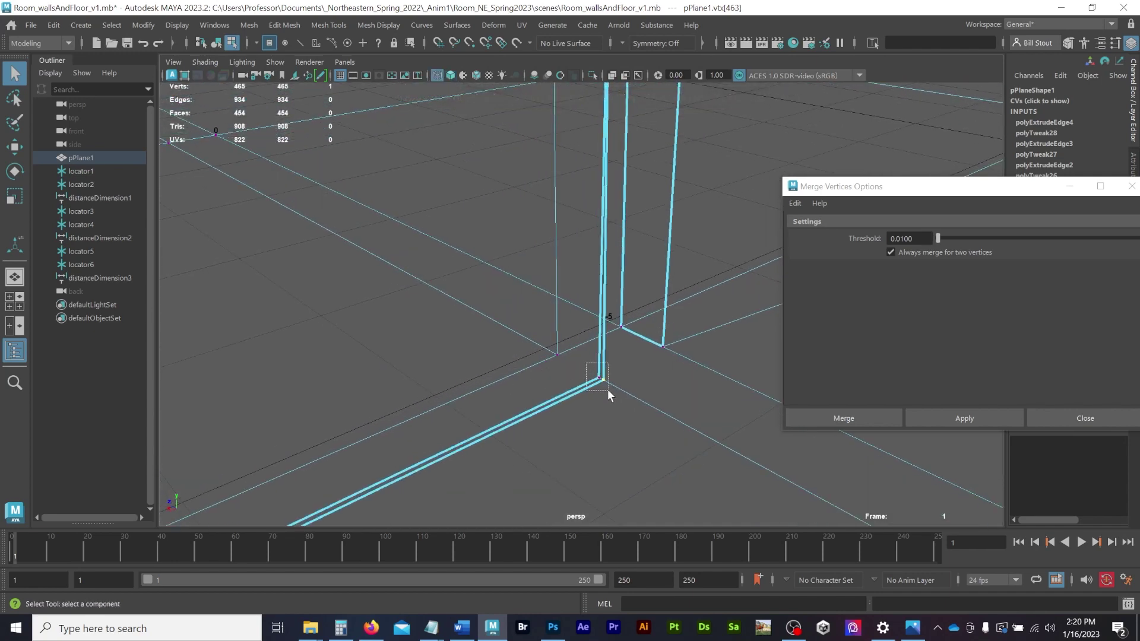
pyautogui.click(931, 410)
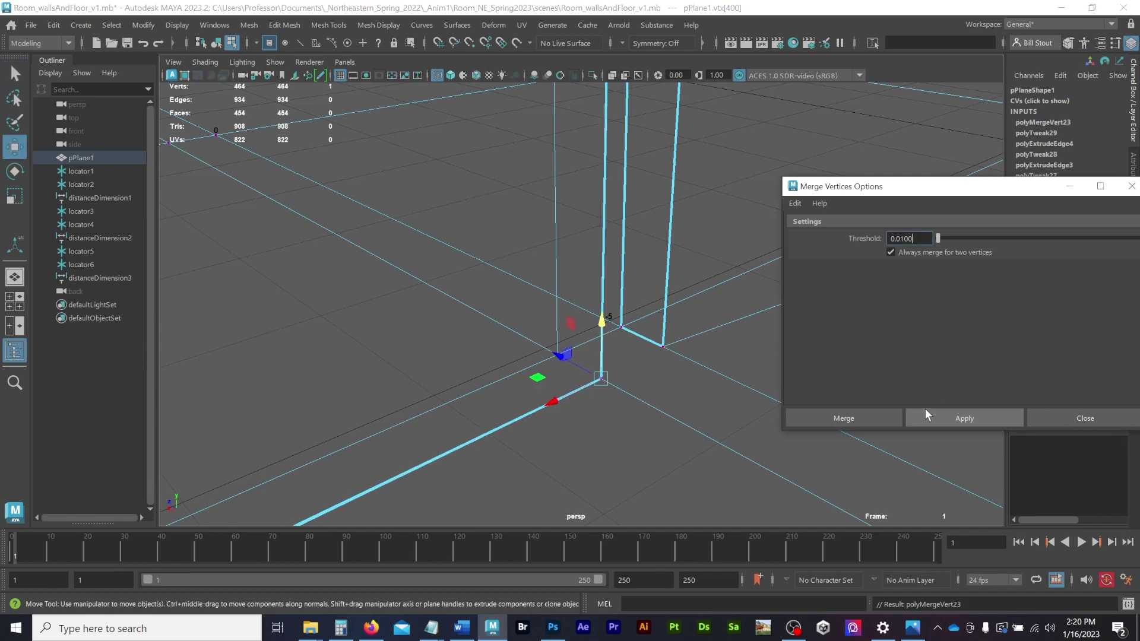
# Move the vertex at the interior wall's opposite bottom corner onto the adjacent corner vertex and merge the two.
pyautogui.keyDown('alt'); pyautogui.moveTo(661, 402); pyautogui.dragTo(656, 399, button='middle'); pyautogui.keyUp('alt')
pyautogui.keyDown('alt'); pyautogui.moveTo(402, 419); pyautogui.dragTo(684, 234, button='middle'); pyautogui.keyUp('alt')
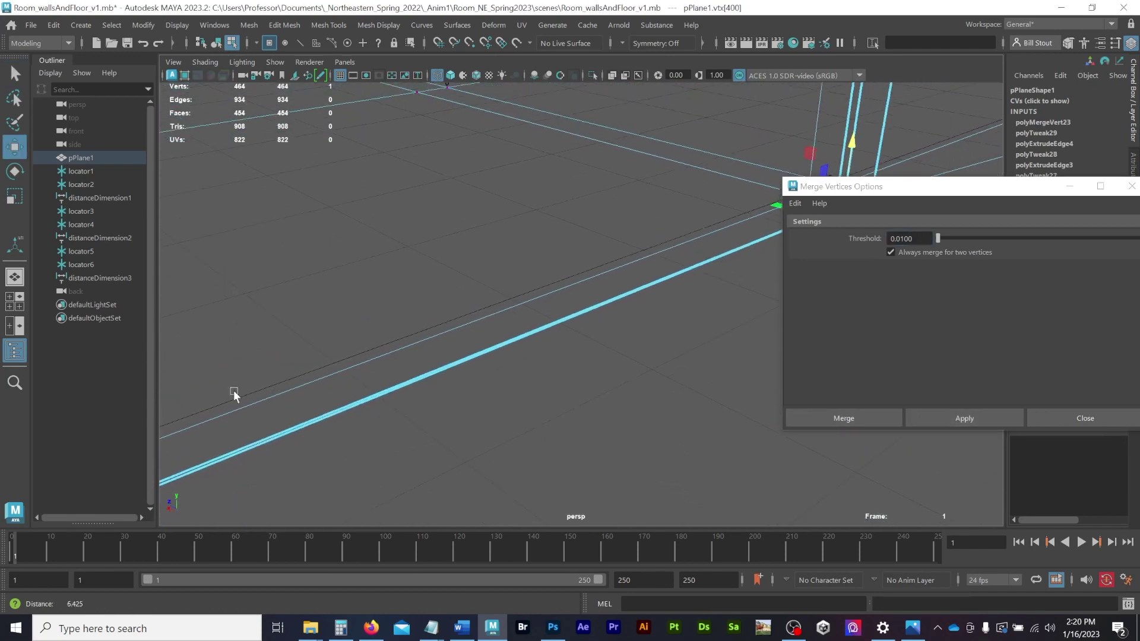
pyautogui.keyDown('alt'); pyautogui.moveTo(233, 390); pyautogui.dragTo(665, 216, button='middle'); pyautogui.keyUp('alt')
pyautogui.keyDown('alt'); pyautogui.moveTo(333, 335); pyautogui.dragTo(541, 276, button='middle'); pyautogui.keyUp('alt')
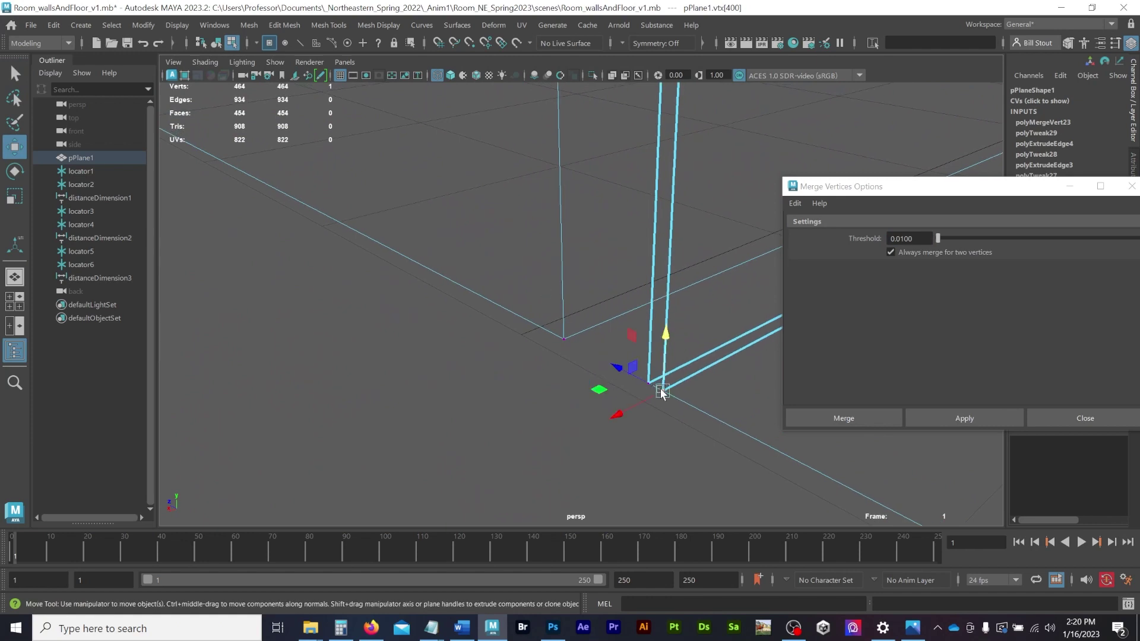
pyautogui.moveTo(616, 371); pyautogui.dragTo(641, 371)
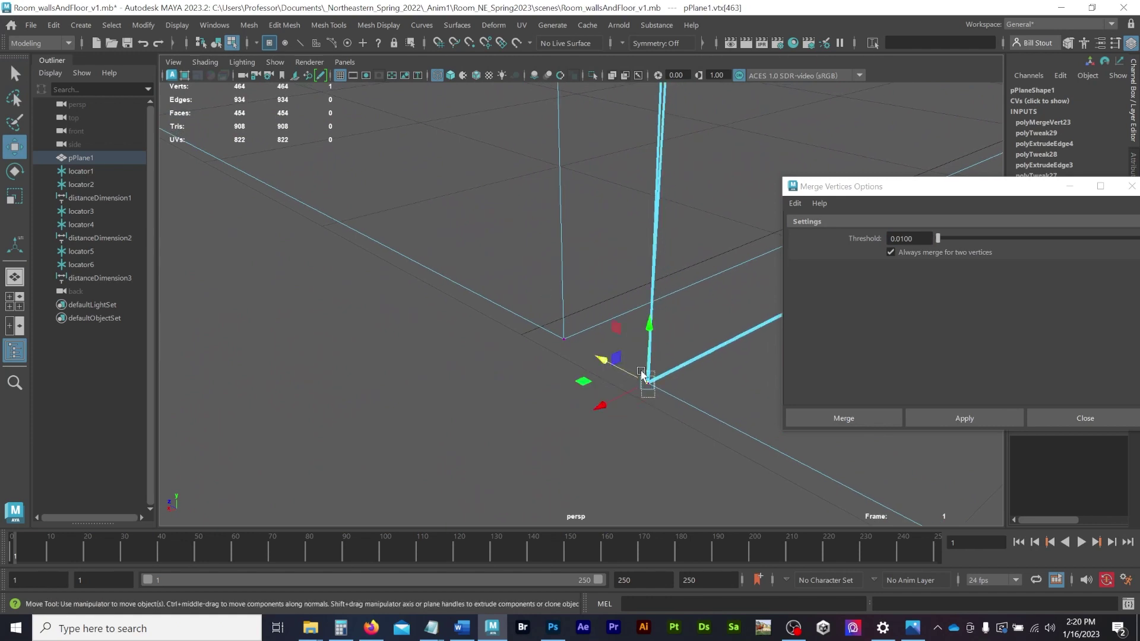
pyautogui.click(970, 411)
# Snap the interior wall's next vertex up that corner onto the adjoining wall's vertex and merge the pair.
pyautogui.keyDown('alt'); pyautogui.moveTo(744, 137); pyautogui.dragTo(693, 291, button='middle'); pyautogui.keyUp('alt')
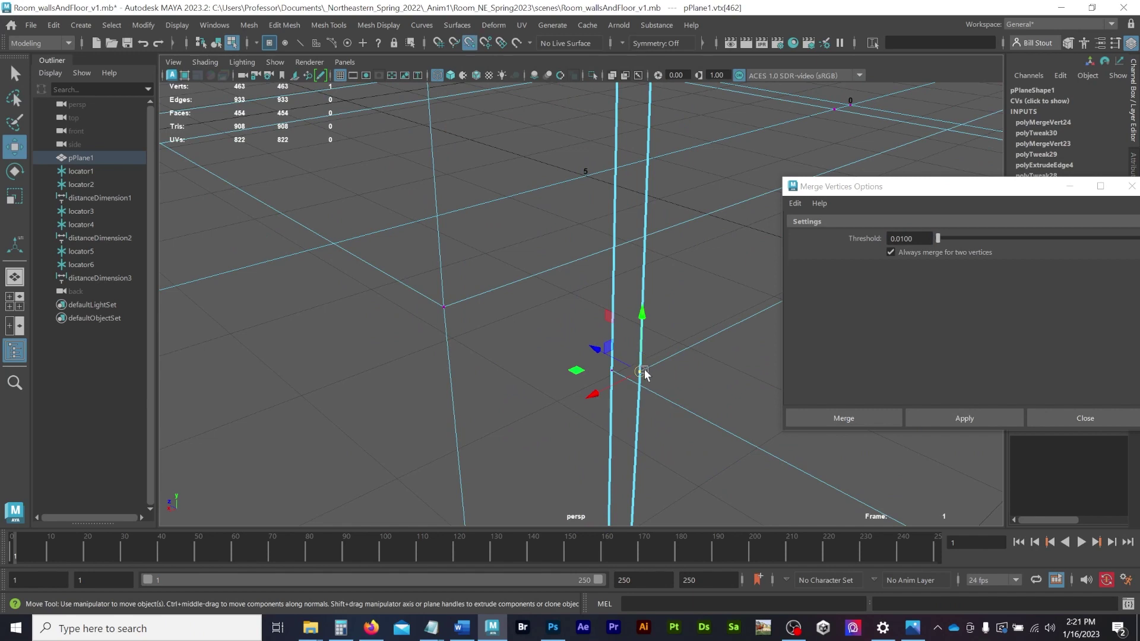
pyautogui.moveTo(644, 370); pyautogui.dragTo(615, 371)
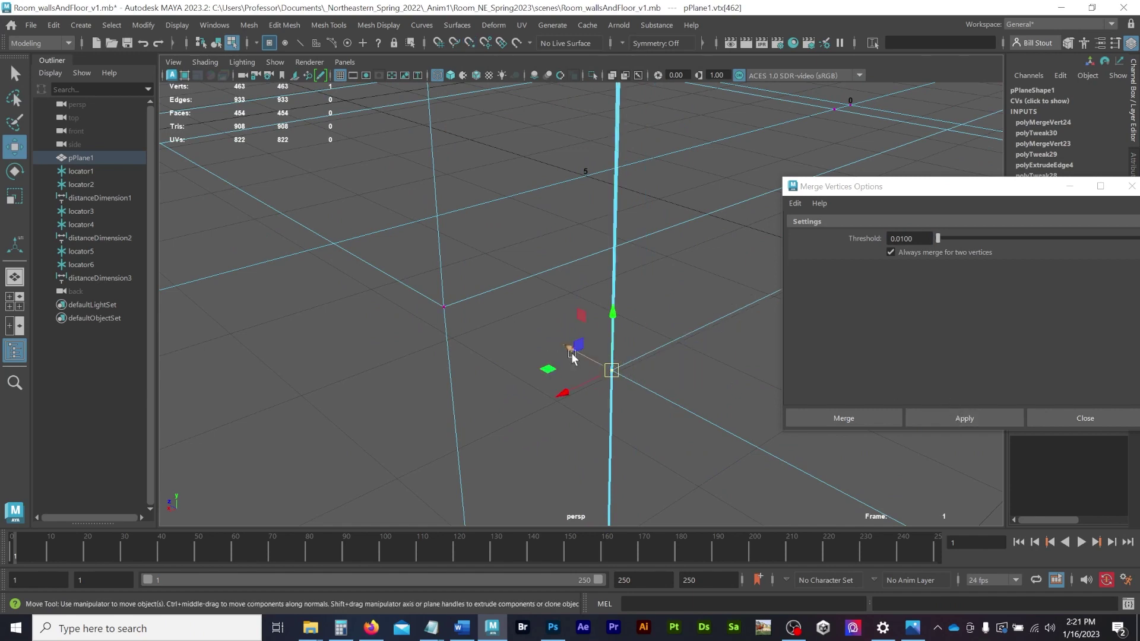
pyautogui.click(960, 409)
# Frame the remaining unmerged vertex pair in the wall corner and snap the interior wall's vertex to the adjoining wall's.
pyautogui.keyDown('alt'); pyautogui.moveTo(742, 225); pyautogui.dragTo(619, 207); pyautogui.keyUp('alt')
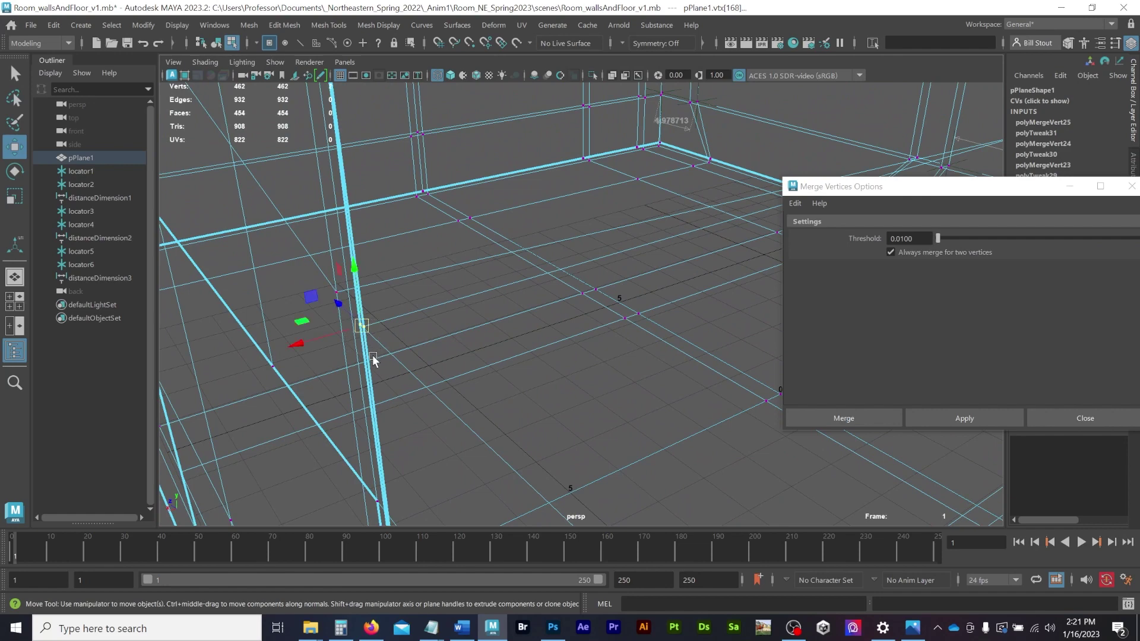
pyautogui.press('f')
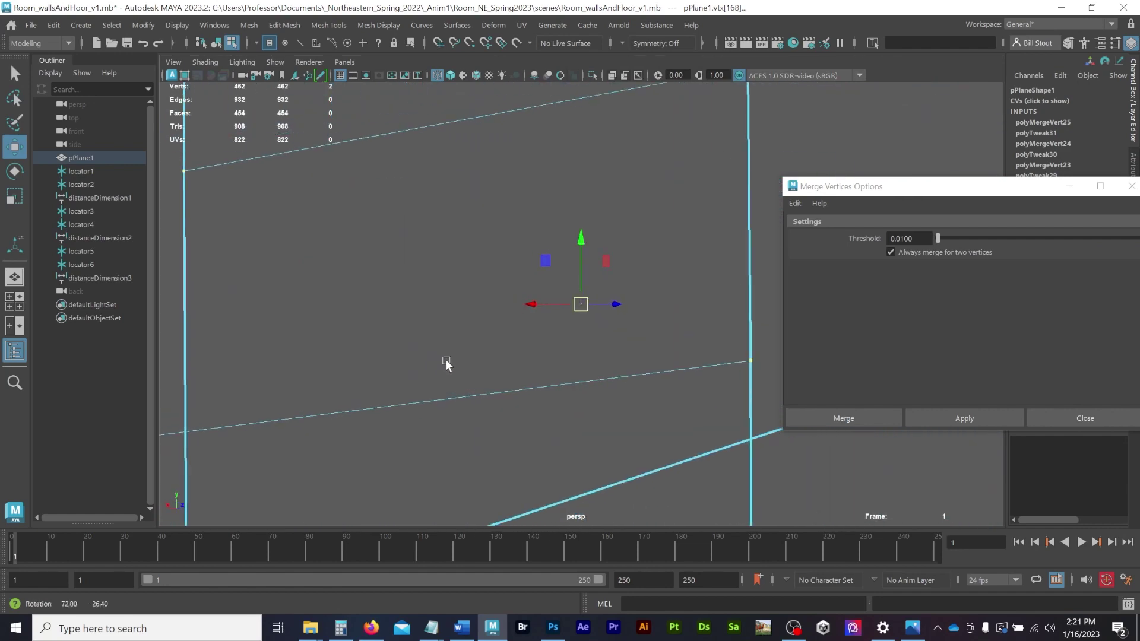
pyautogui.press('5')
pyautogui.moveTo(603, 392)
pyautogui.keyDown('alt'); pyautogui.mouseDown()
pyautogui.moveTo(353, 290)
pyautogui.moveTo(674, 382)
pyautogui.moveTo(603, 326)
pyautogui.moveTo(754, 379)
pyautogui.moveTo(615, 368)
pyautogui.moveTo(567, 359)
pyautogui.moveTo(613, 348)
pyautogui.moveTo(554, 346)
pyautogui.moveTo(568, 356)
pyautogui.mouseUp(); pyautogui.keyUp('alt')
pyautogui.keyDown('alt'); pyautogui.moveTo(653, 383); pyautogui.dragTo(831, 385, button='right'); pyautogui.keyUp('alt')
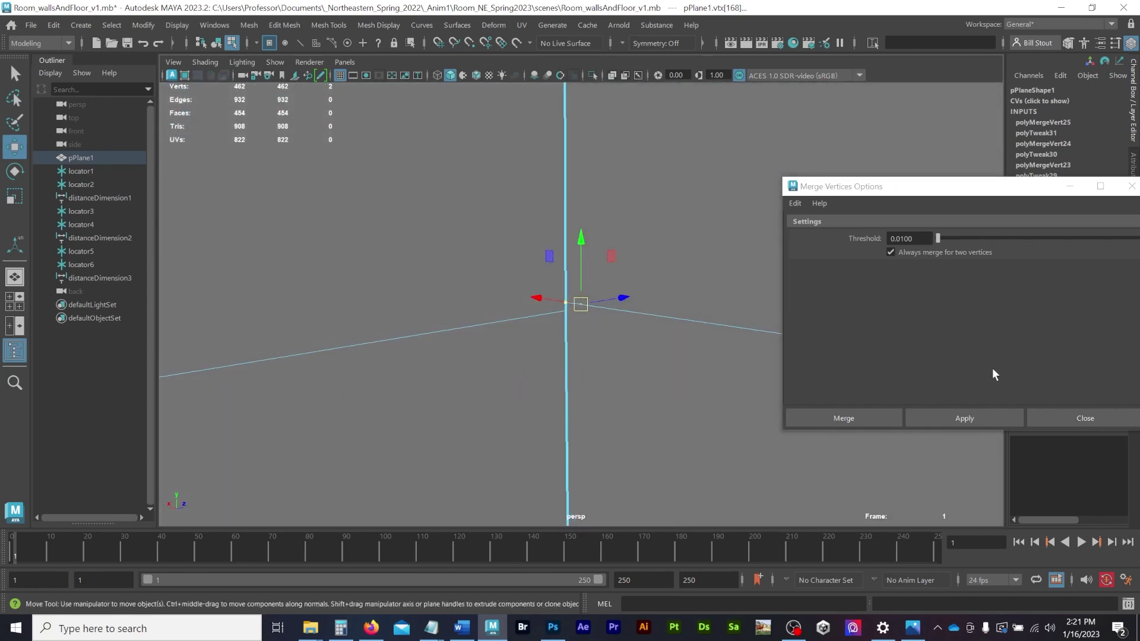
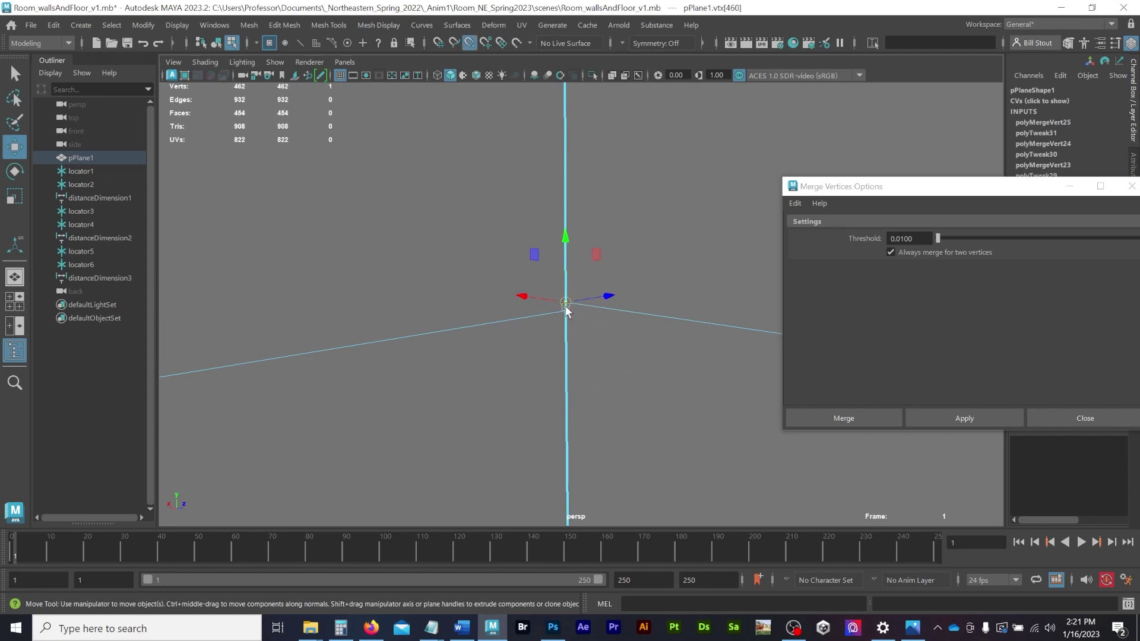
pyautogui.moveTo(566, 304); pyautogui.dragTo(587, 319)
# Check the corner's top vertex in wireframe, and merge the selected vertex pair below it on the corner edge.
pyautogui.keyDown('alt'); pyautogui.moveTo(610, 102); pyautogui.dragTo(517, 242); pyautogui.keyUp('alt')
pyautogui.scroll(2, 518, 241)
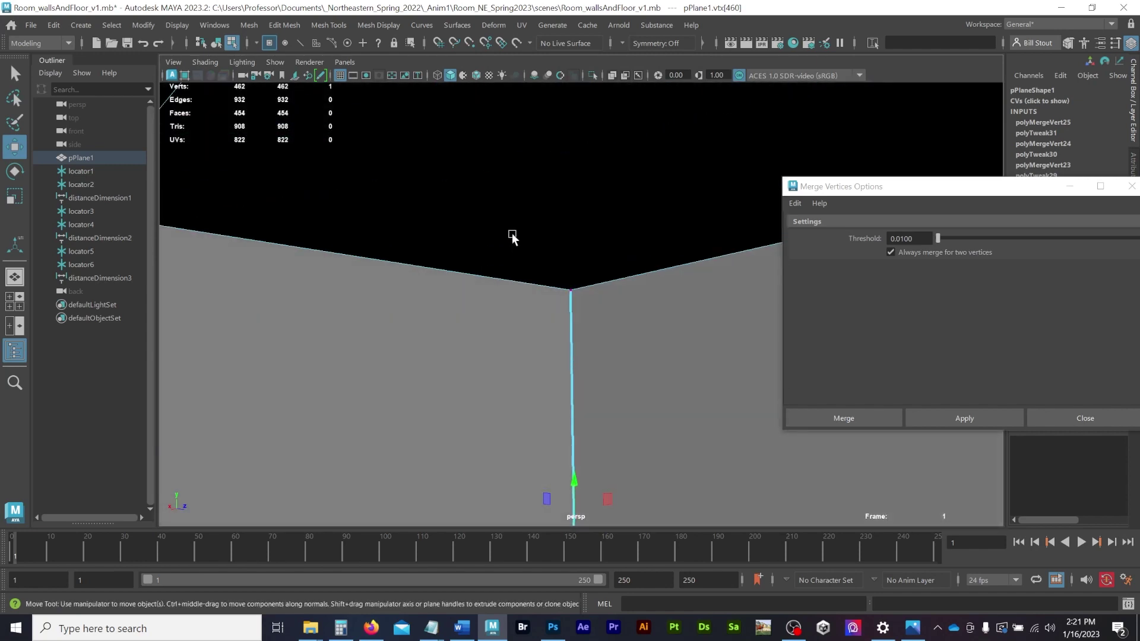
pyautogui.click(570, 290)
pyautogui.press('f')
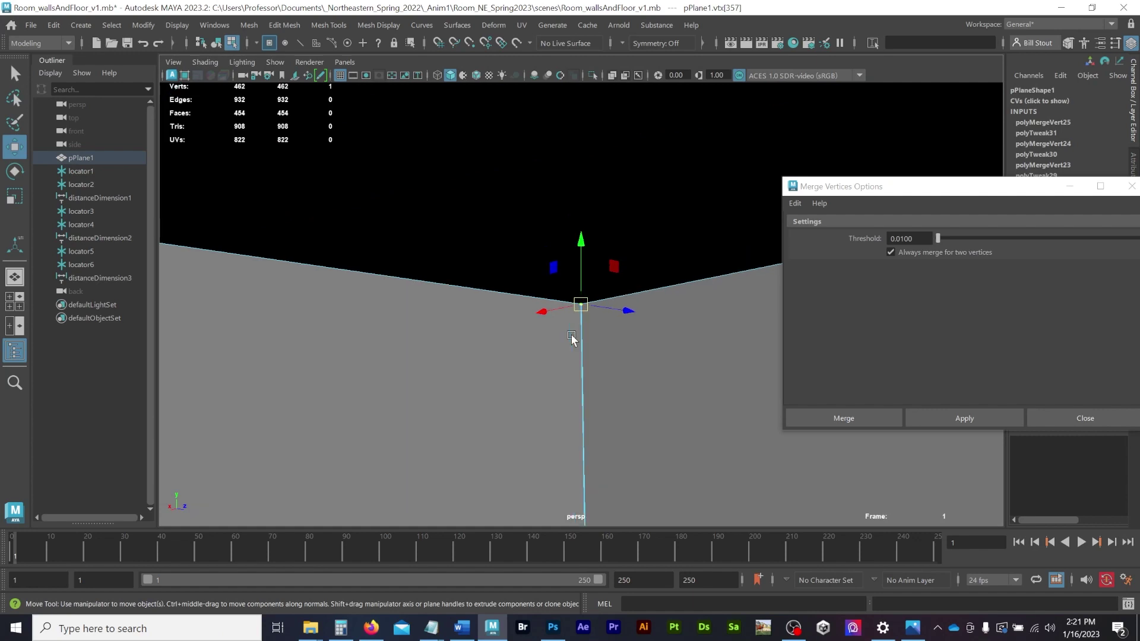
pyautogui.press('4')
pyautogui.keyDown('alt'); pyautogui.moveTo(604, 339); pyautogui.dragTo(617, 360); pyautogui.keyUp('alt')
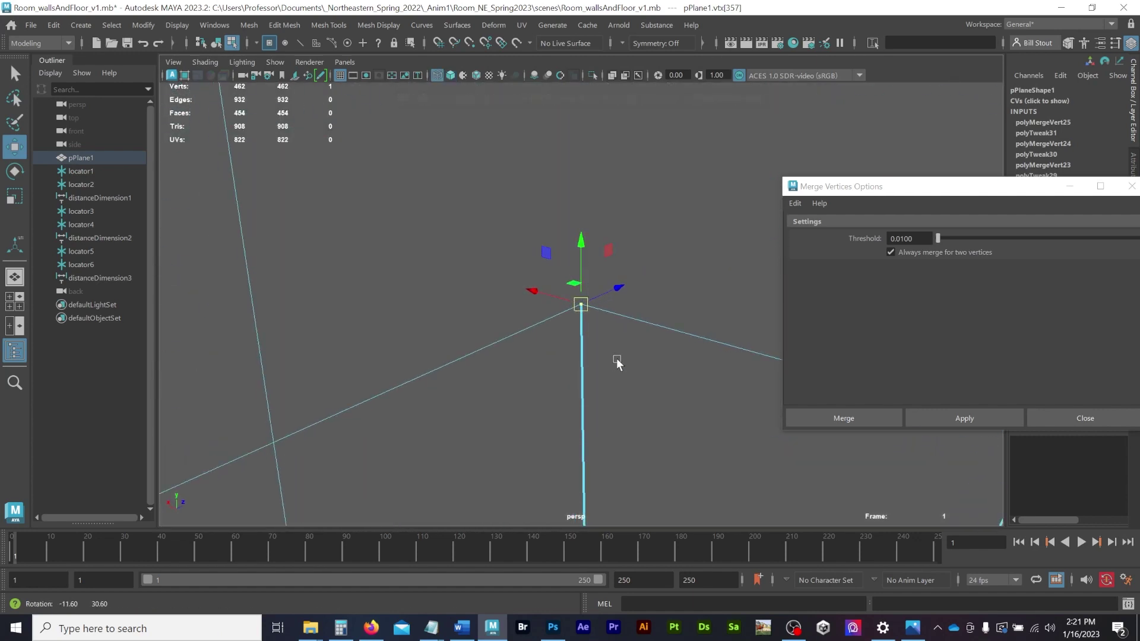
pyautogui.moveTo(545, 252); pyautogui.dragTo(585, 399)
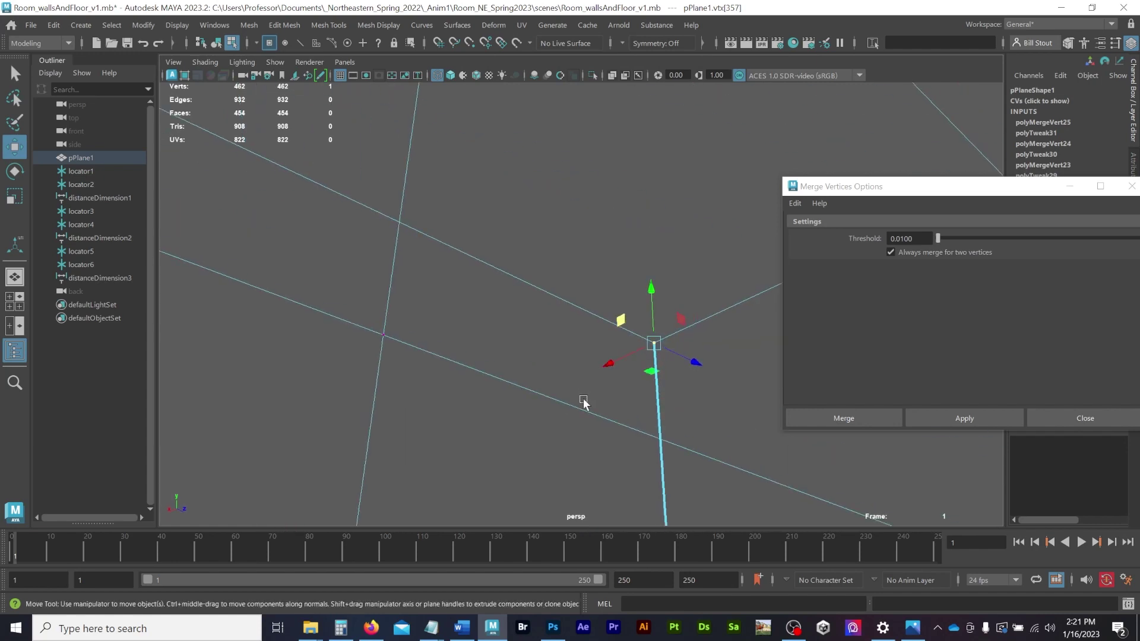
pyautogui.press('4')
pyautogui.keyDown('alt'); pyautogui.moveTo(657, 383); pyautogui.dragTo(658, 373); pyautogui.keyUp('alt')
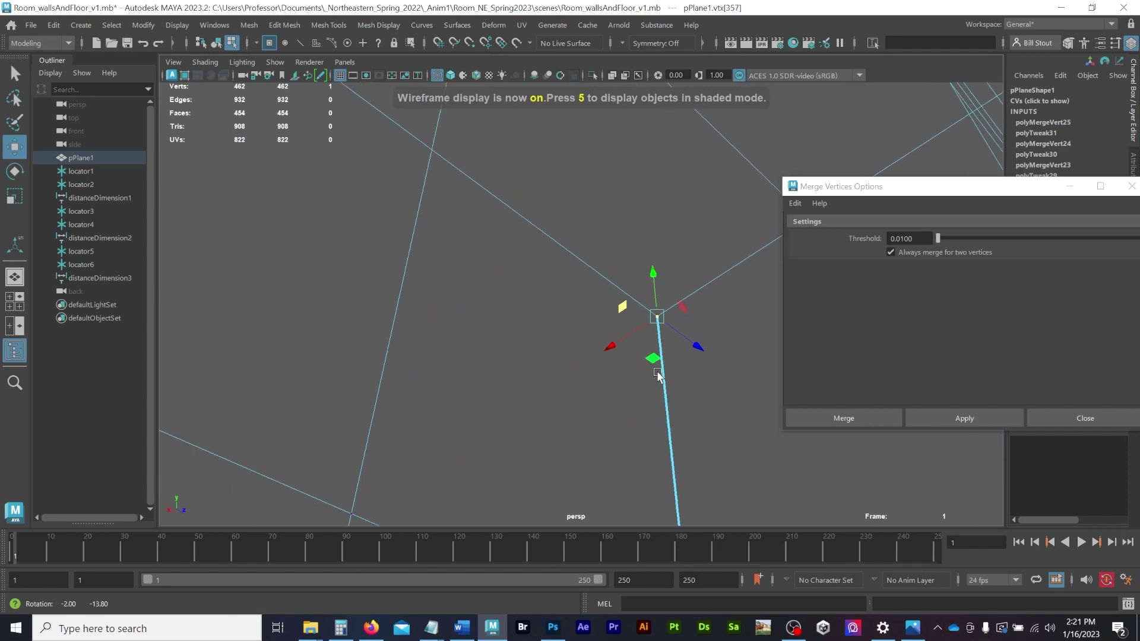
pyautogui.keyDown('alt'); pyautogui.moveTo(707, 394); pyautogui.dragTo(746, 397, button='right'); pyautogui.keyUp('alt')
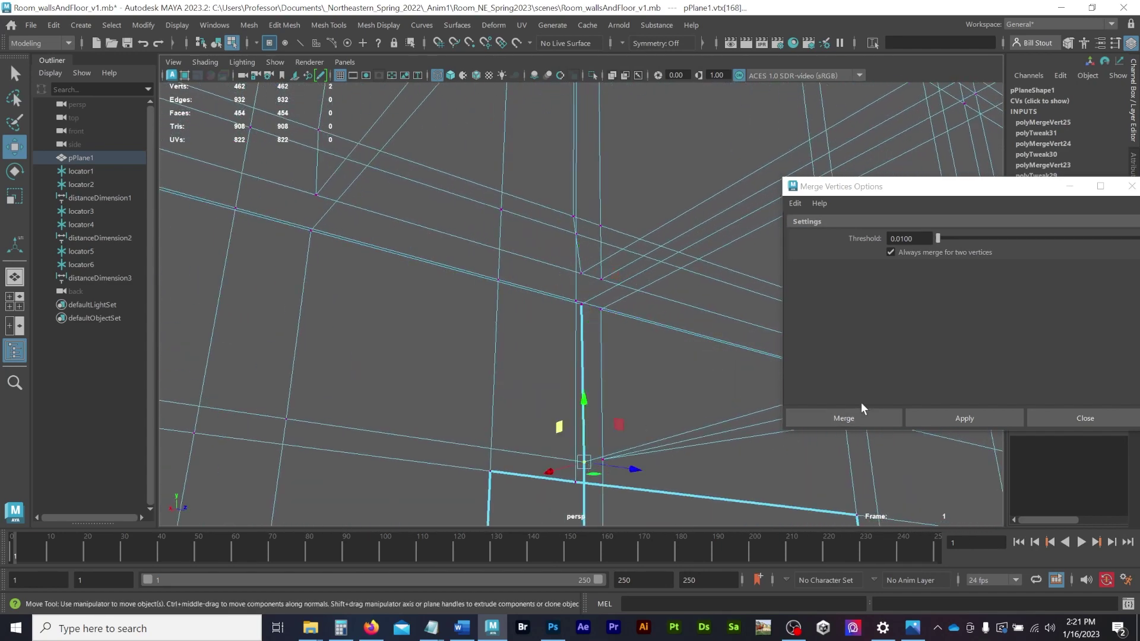
pyautogui.click(921, 417)
# Examine the interior wall's corners, floor line and open wall end in shaded and wireframe display for remaining gaps.
pyautogui.keyDown('alt'); pyautogui.moveTo(632, 440); pyautogui.dragTo(610, 429, button='middle'); pyautogui.keyUp('alt')
pyautogui.keyDown('alt'); pyautogui.moveTo(610, 428); pyautogui.dragTo(514, 257); pyautogui.keyUp('alt')
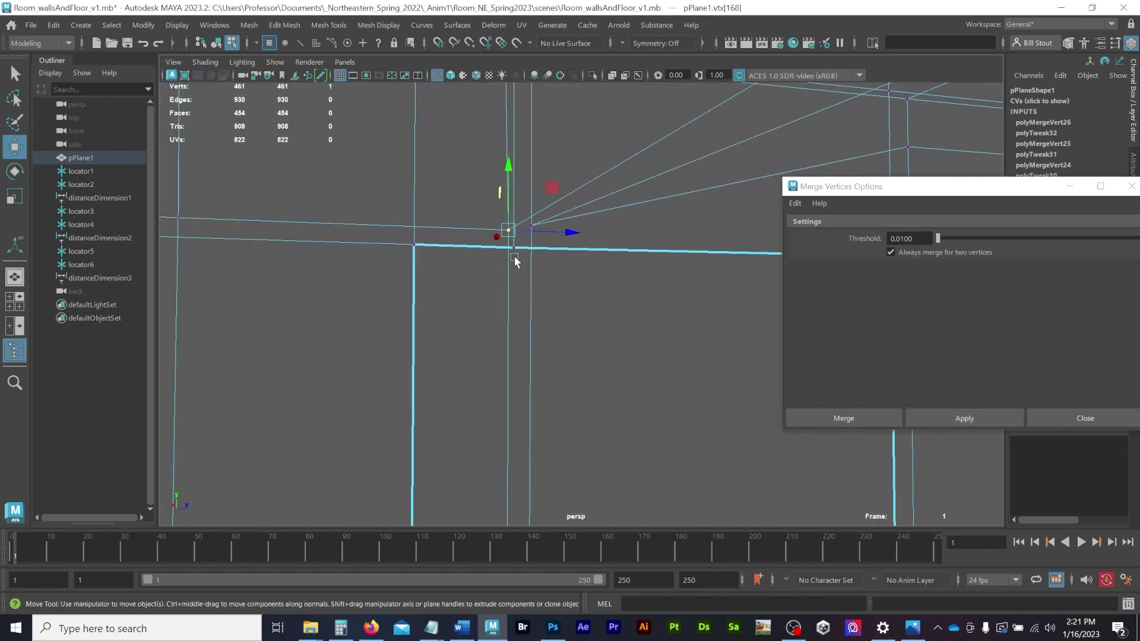
pyautogui.press('5')
pyautogui.moveTo(470, 331)
pyautogui.keyDown('alt'); pyautogui.mouseDown()
pyautogui.moveTo(618, 319)
pyautogui.moveTo(493, 331)
pyautogui.moveTo(506, 242)
pyautogui.moveTo(554, 386)
pyautogui.moveTo(309, 347)
pyautogui.moveTo(526, 444)
pyautogui.moveTo(537, 469)
pyautogui.moveTo(463, 344)
pyautogui.moveTo(597, 364)
pyautogui.moveTo(613, 351)
pyautogui.moveTo(560, 333)
pyautogui.mouseUp(); pyautogui.keyUp('alt')
pyautogui.keyDown('alt'); pyautogui.moveTo(560, 333); pyautogui.dragTo(1000, 492, button='right'); pyautogui.keyUp('alt')
pyautogui.keyDown('alt'); pyautogui.moveTo(504, 464); pyautogui.dragTo(471, 421); pyautogui.keyUp('alt')
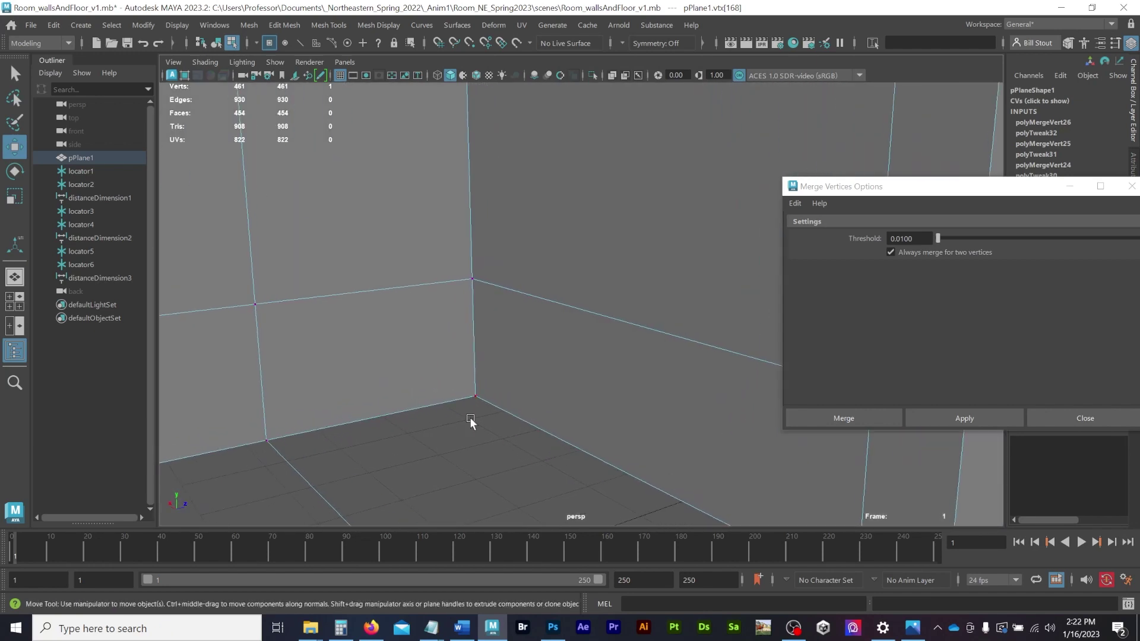
pyautogui.keyDown('alt'); pyautogui.moveTo(324, 447); pyautogui.dragTo(370, 455); pyautogui.keyUp('alt')
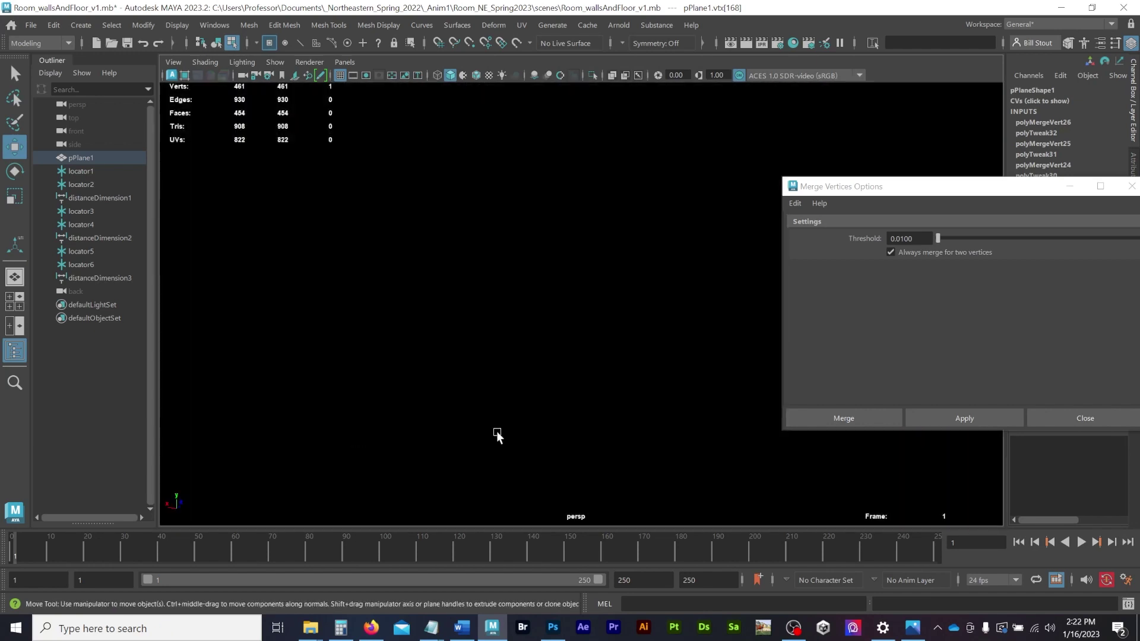
pyautogui.keyDown('alt'); pyautogui.moveTo(497, 431); pyautogui.dragTo(352, 550, button='middle'); pyautogui.keyUp('alt')
pyautogui.moveTo(570, 330)
pyautogui.keyDown('alt'); pyautogui.mouseDown()
pyautogui.moveTo(568, 340)
pyautogui.moveTo(563, 323)
pyautogui.mouseUp(); pyautogui.keyUp('alt')
pyautogui.keyDown('alt'); pyautogui.moveTo(563, 323); pyautogui.dragTo(537, 476, button='middle'); pyautogui.keyUp('alt')
pyautogui.keyDown('alt'); pyautogui.moveTo(537, 476); pyautogui.dragTo(507, 340); pyautogui.keyUp('alt')
pyautogui.press('4')
pyautogui.scroll(-1, 519, 339)
pyautogui.keyDown('alt'); pyautogui.moveTo(519, 339); pyautogui.dragTo(453, 160, button='middle'); pyautogui.keyUp('alt')
pyautogui.keyDown('alt'); pyautogui.moveTo(505, 217); pyautogui.dragTo(393, 225); pyautogui.keyUp('alt')
pyautogui.press('5')
pyautogui.keyDown('alt'); pyautogui.moveTo(530, 277); pyautogui.dragTo(512, 251); pyautogui.keyUp('alt')
pyautogui.keyDown('alt'); pyautogui.moveTo(513, 251); pyautogui.dragTo(703, 405, button='right'); pyautogui.keyUp('alt')
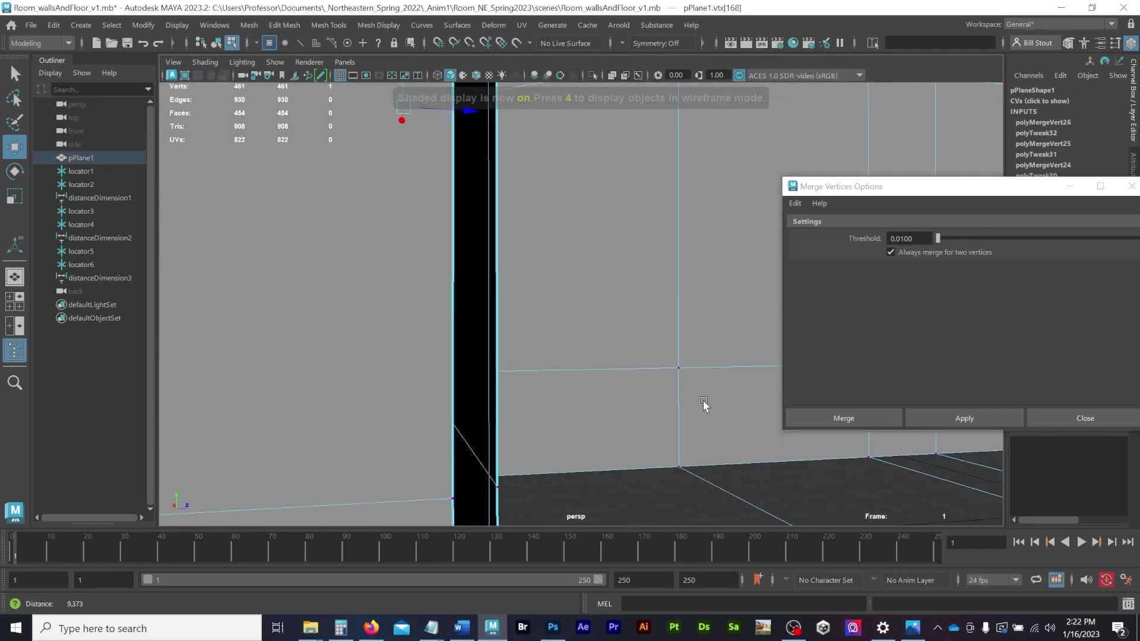
pyautogui.keyDown('alt'); pyautogui.moveTo(599, 405); pyautogui.dragTo(589, 252, button='middle'); pyautogui.keyUp('alt')
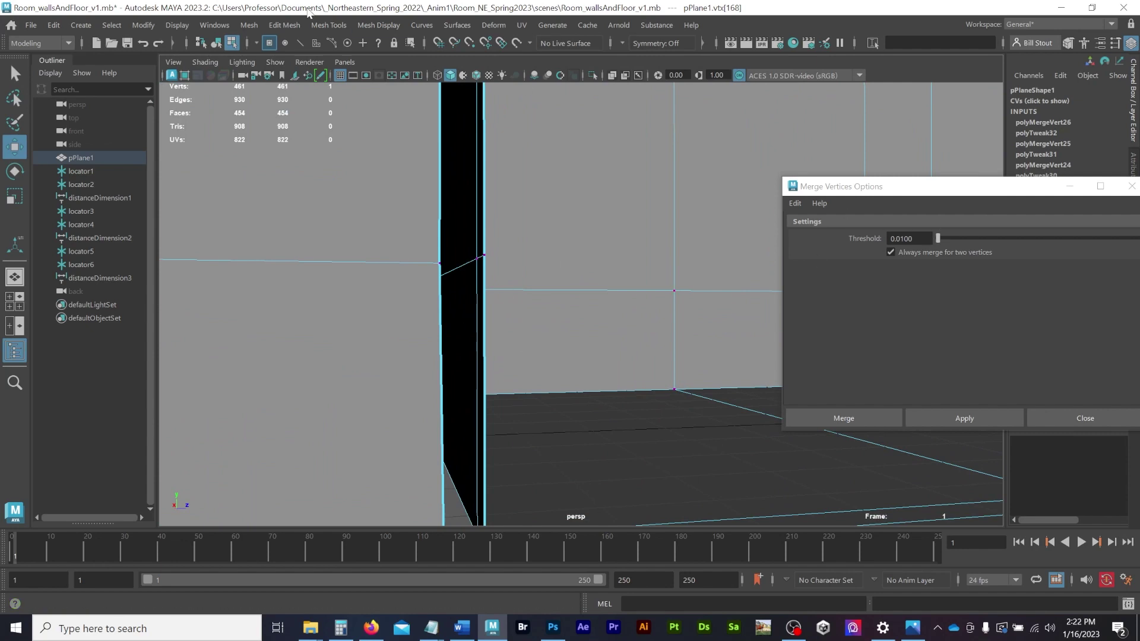
# Fill the lower section of the open wall end with a new face between its two vertical border edges using Append to Polygon.
pyautogui.click(282, 25)
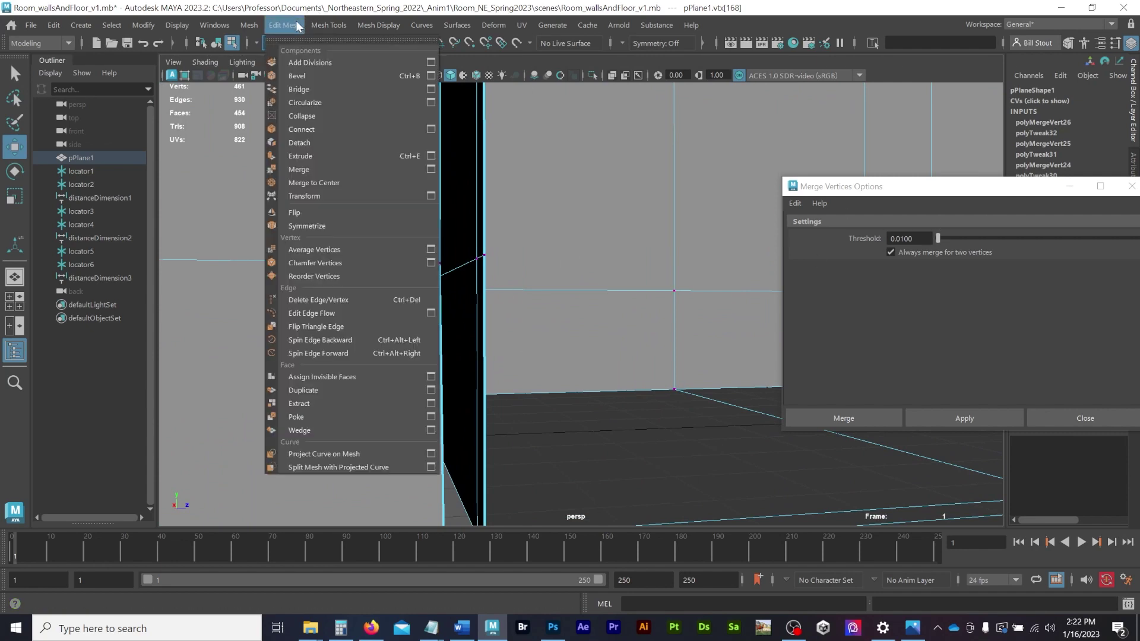
pyautogui.moveTo(324, 25)
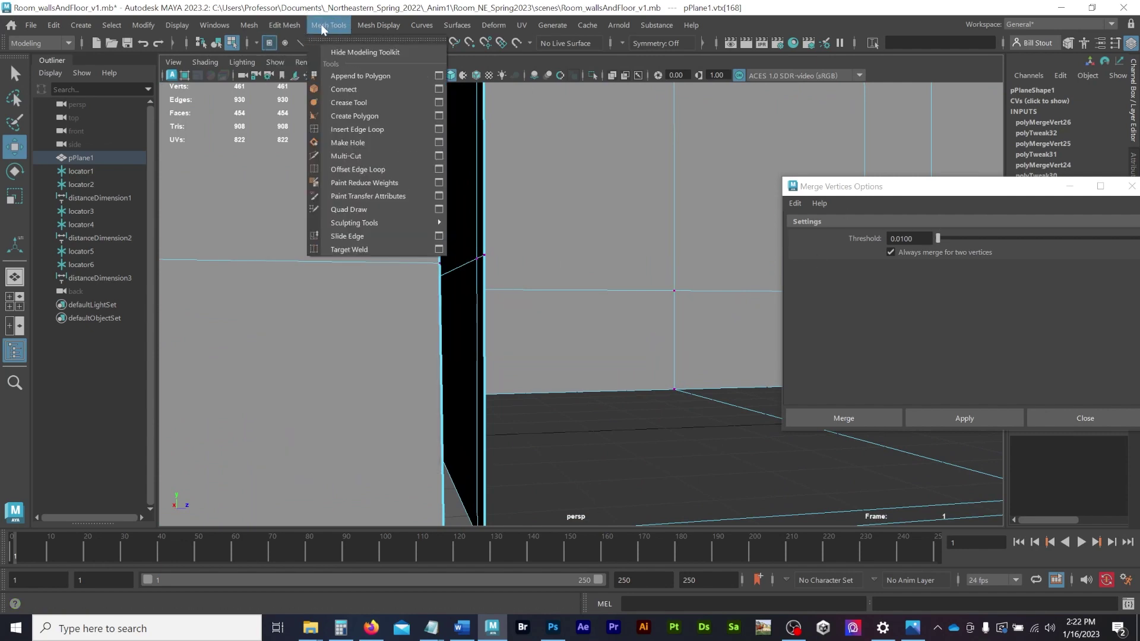
pyautogui.click(380, 75)
pyautogui.keyDown('alt'); pyautogui.moveTo(449, 389); pyautogui.dragTo(444, 373, button='middle'); pyautogui.keyUp('alt')
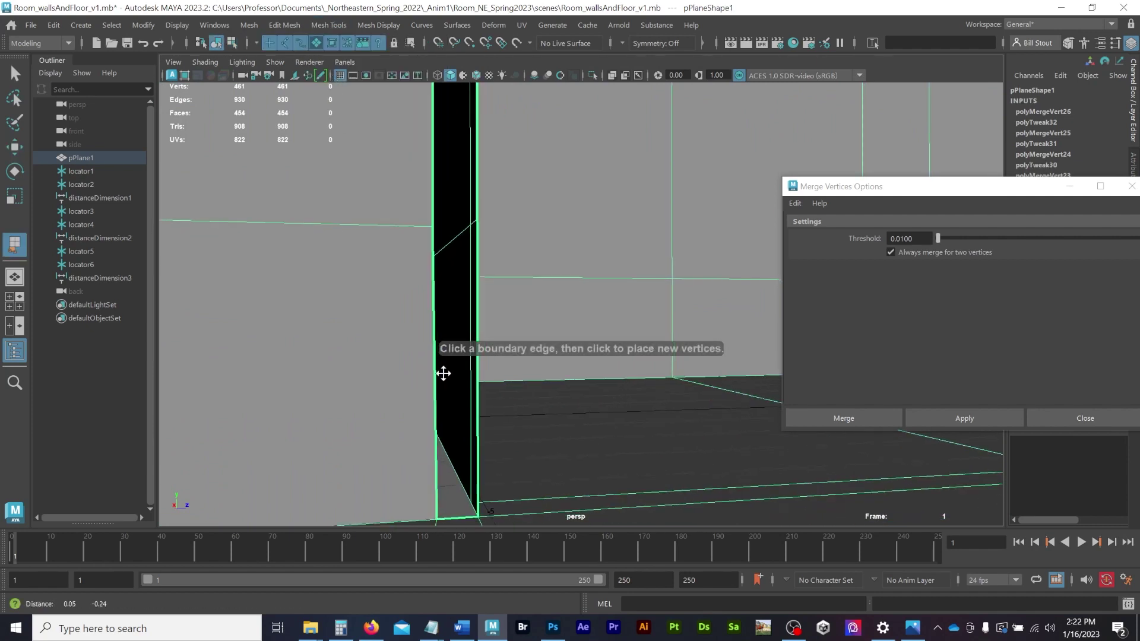
pyautogui.click(435, 384)
pyautogui.click(478, 410)
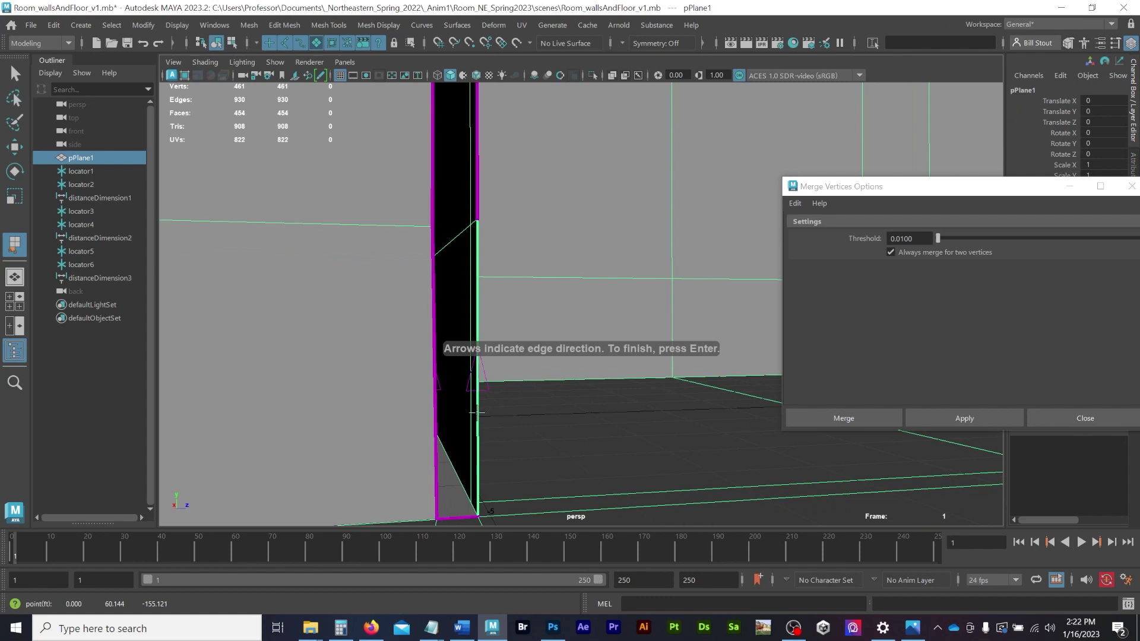
pyautogui.click(434, 419)
pyautogui.press('Return')
pyautogui.press('w')
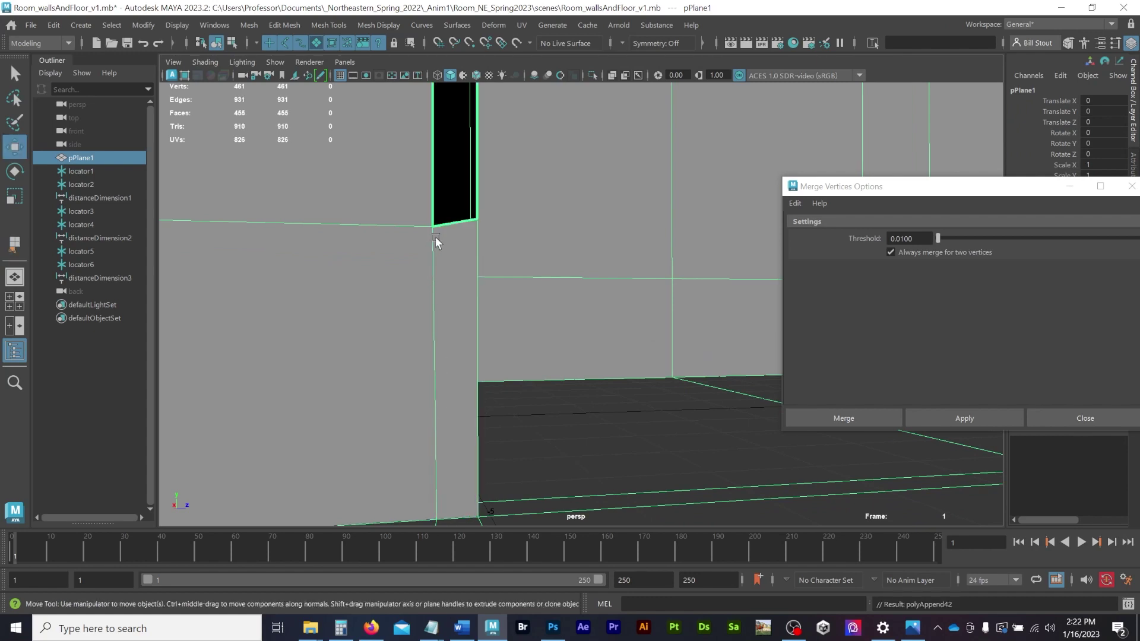
# Fill the middle section of the open wall end with a new face between its two vertical border edges using Append to Polygon.
pyautogui.press('g')
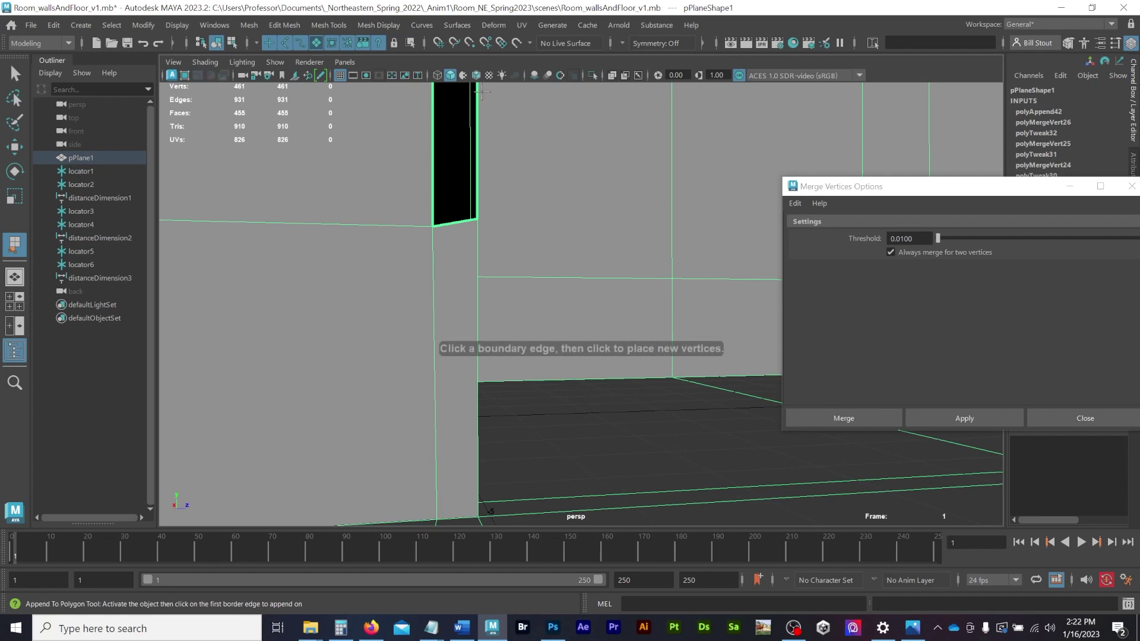
pyautogui.click(433, 157)
pyautogui.click(475, 169)
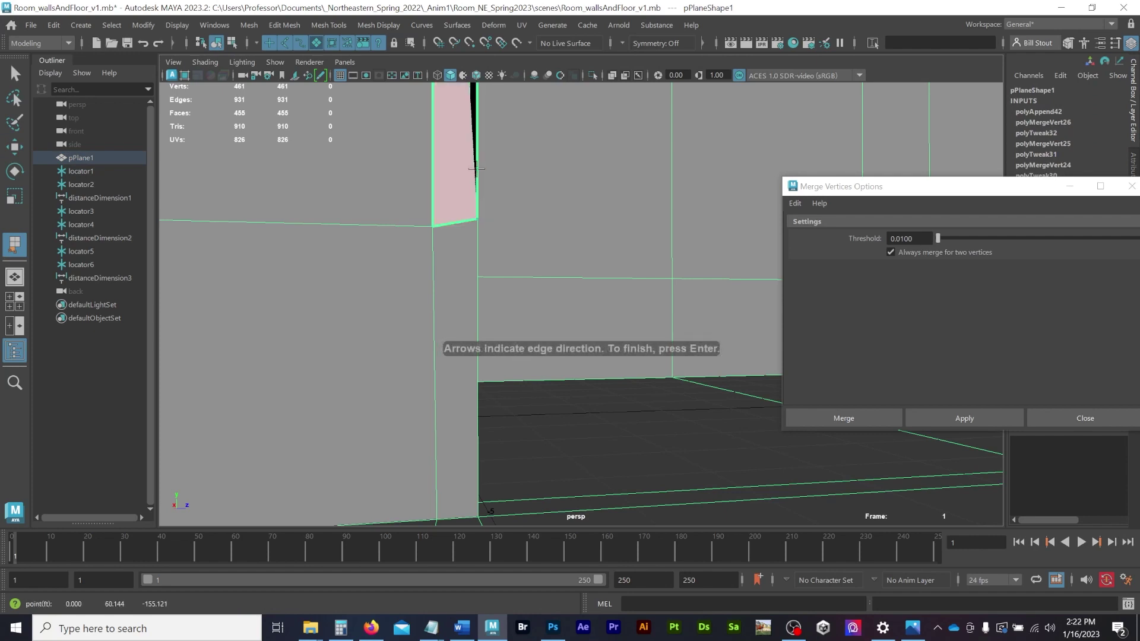
pyautogui.keyDown('alt'); pyautogui.moveTo(546, 132); pyautogui.dragTo(541, 611, button='middle'); pyautogui.keyUp('alt')
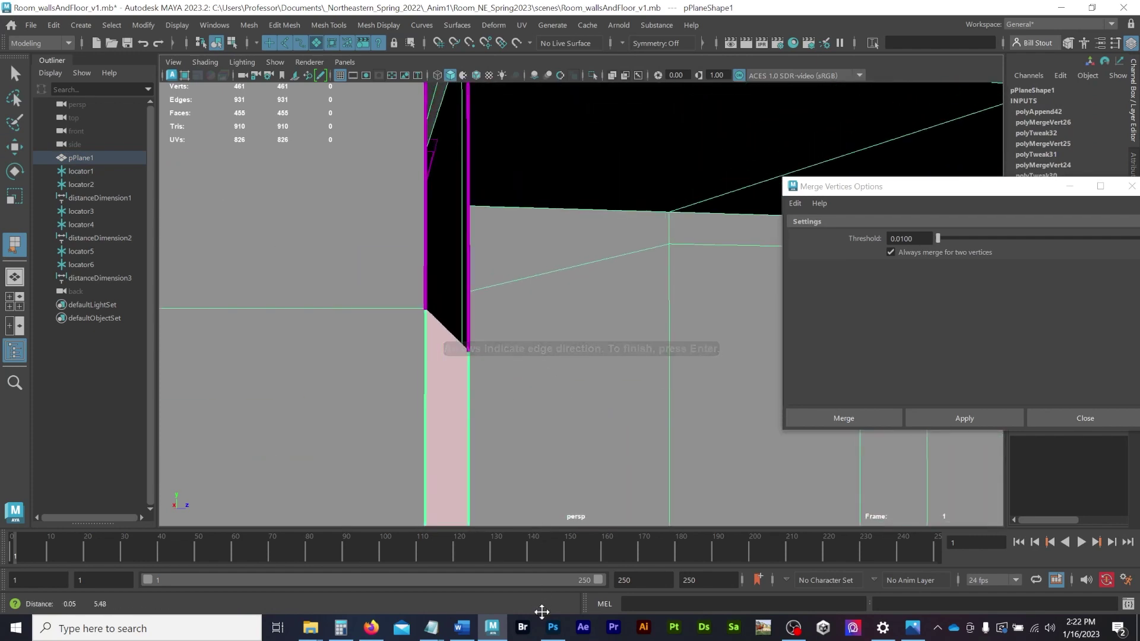
pyautogui.press('Return')
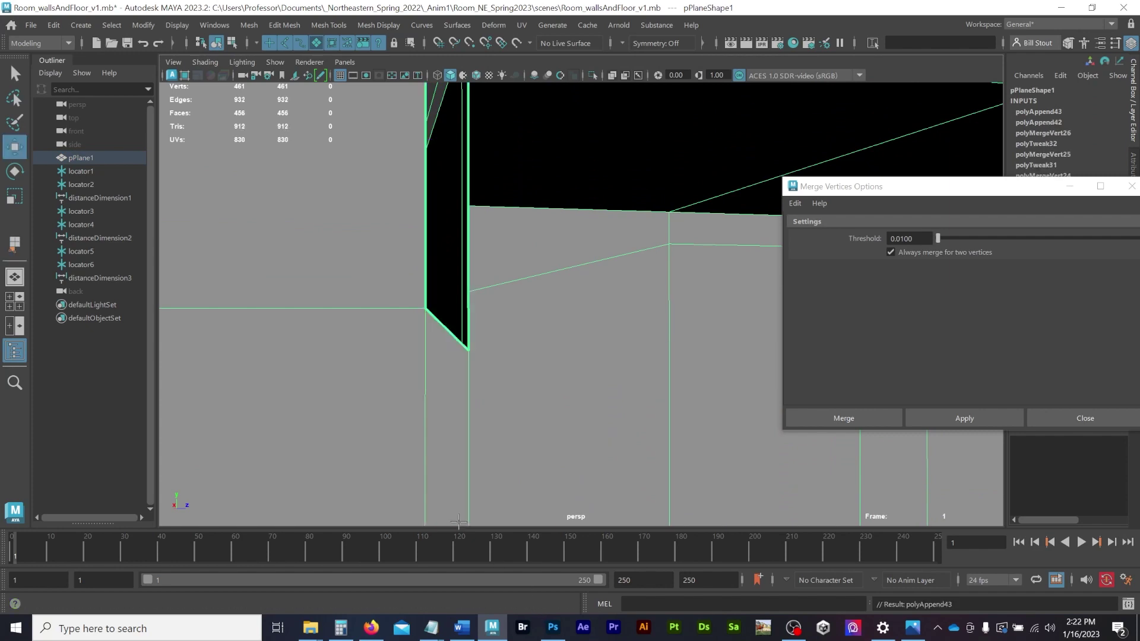
# Close the remaining top section of the open wall end with another Append to Polygon face.
pyautogui.click(424, 241)
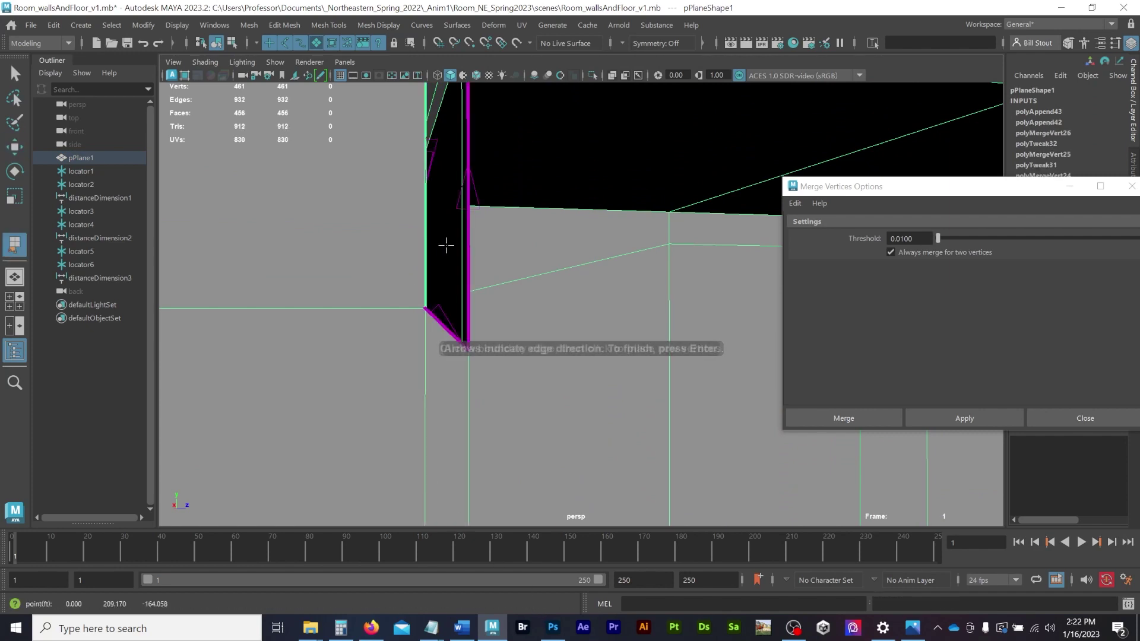
pyautogui.click(469, 256)
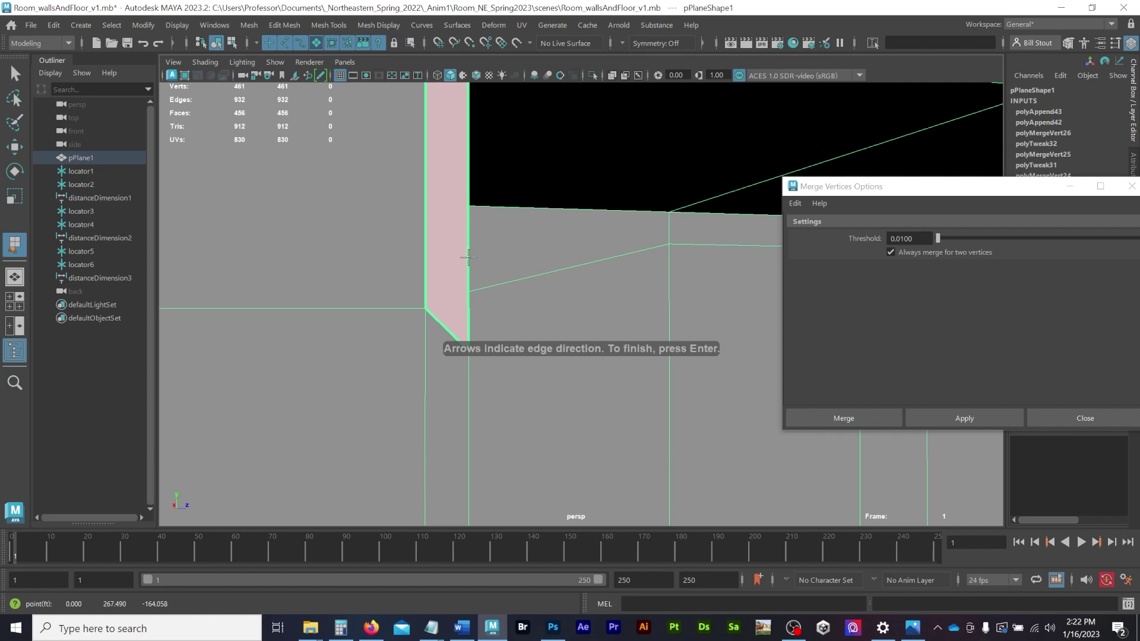
pyautogui.press('Return')
# Check the closed wall end and the room's exterior, and save the scene.
pyautogui.keyDown('alt'); pyautogui.moveTo(549, 275); pyautogui.dragTo(405, 261, button='right'); pyautogui.keyUp('alt')
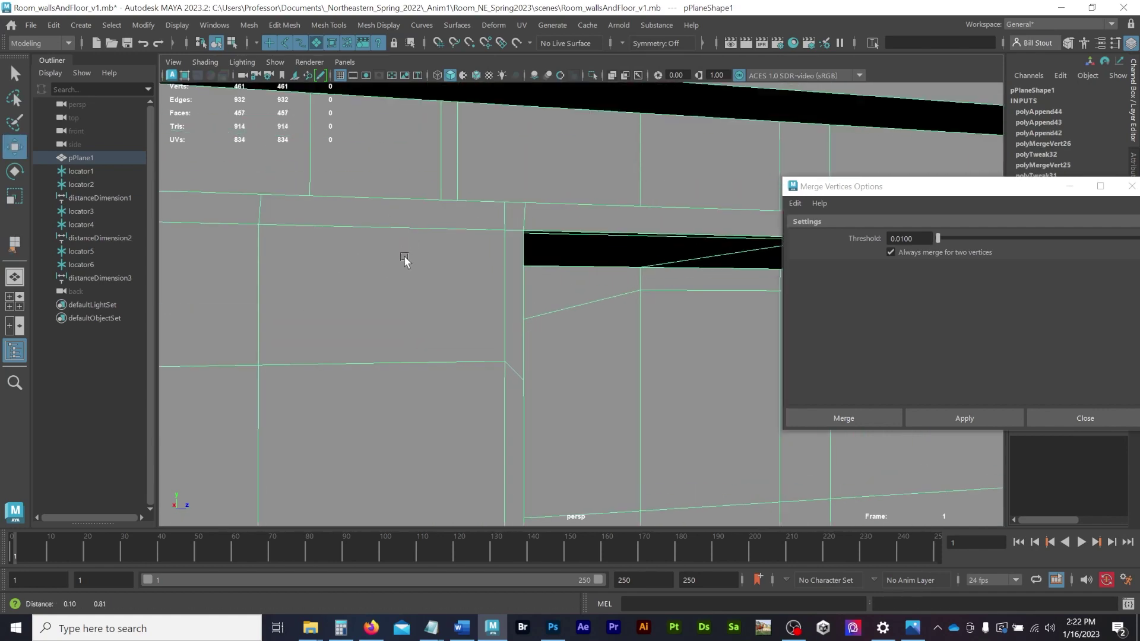
pyautogui.keyDown('alt'); pyautogui.moveTo(404, 261); pyautogui.dragTo(346, 260); pyautogui.keyUp('alt')
pyautogui.keyDown('alt'); pyautogui.moveTo(346, 259); pyautogui.dragTo(155, 232, button='right'); pyautogui.keyUp('alt')
pyautogui.keyDown('alt'); pyautogui.moveTo(243, 240); pyautogui.dragTo(237, 273); pyautogui.keyUp('alt')
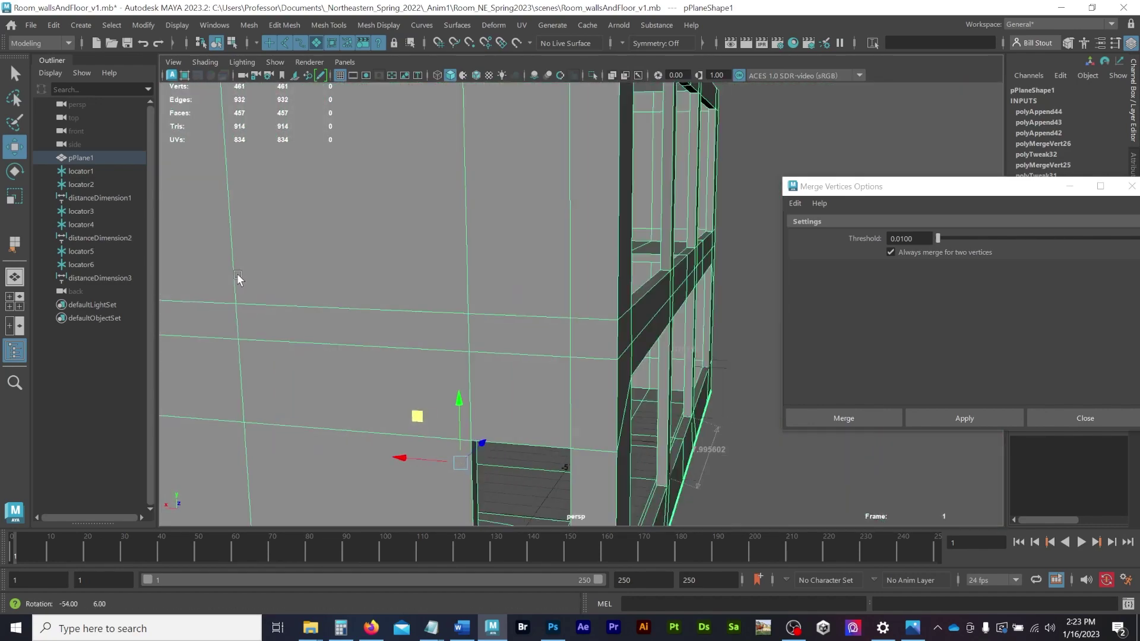
pyautogui.keyDown('alt'); pyautogui.moveTo(237, 273); pyautogui.dragTo(219, 272, button='right'); pyautogui.keyUp('alt')
pyautogui.keyDown('alt'); pyautogui.moveTo(218, 272); pyautogui.dragTo(232, 265); pyautogui.keyUp('alt')
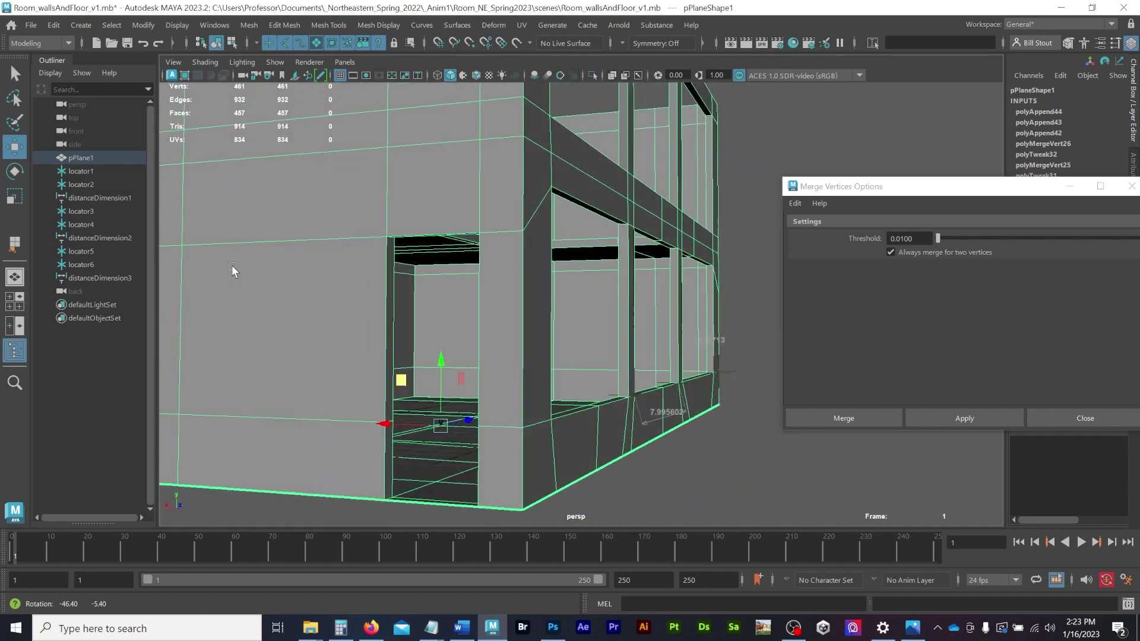
pyautogui.hotkey('ctrl', 's')
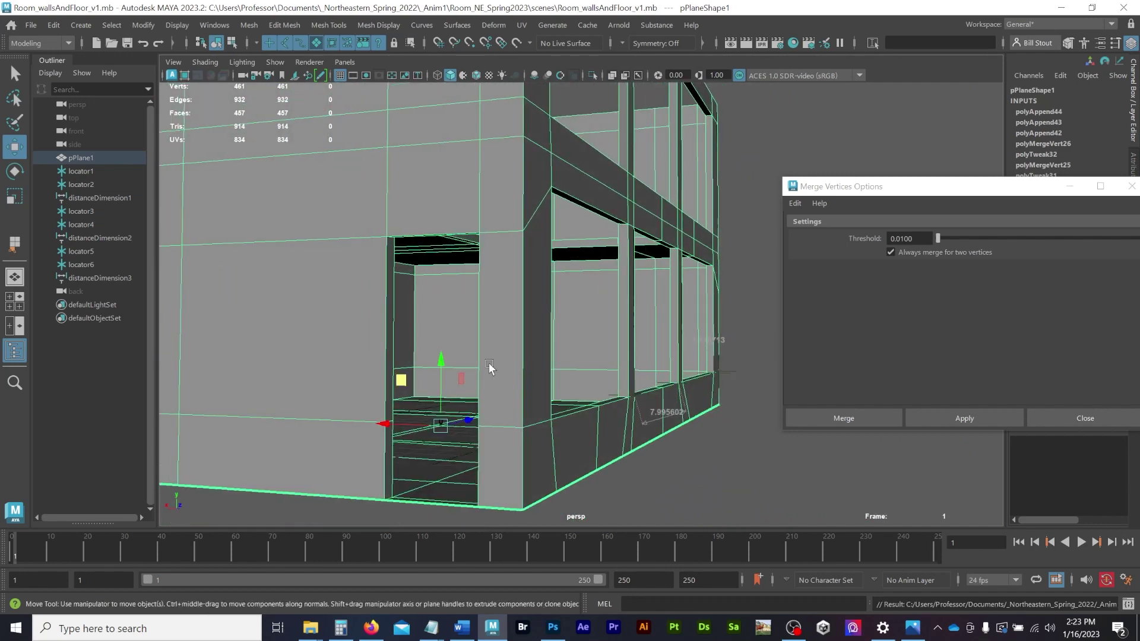
# Create a polygon cube for the ceiling and point-snap it to a top outer corner of the room walls.
pyautogui.keyDown('alt'); pyautogui.moveTo(488, 362); pyautogui.dragTo(587, 308); pyautogui.keyUp('alt')
pyautogui.keyDown('alt'); pyautogui.moveTo(588, 309); pyautogui.dragTo(358, 280, button='right'); pyautogui.keyUp('alt')
pyautogui.keyDown('alt'); pyautogui.moveTo(359, 279); pyautogui.dragTo(316, 326); pyautogui.keyUp('alt')
pyautogui.keyDown('alt'); pyautogui.moveTo(316, 325); pyautogui.dragTo(733, 370, button='right'); pyautogui.keyUp('alt')
pyautogui.keyDown('alt'); pyautogui.moveTo(561, 324); pyautogui.dragTo(676, 370, button='middle'); pyautogui.keyUp('alt')
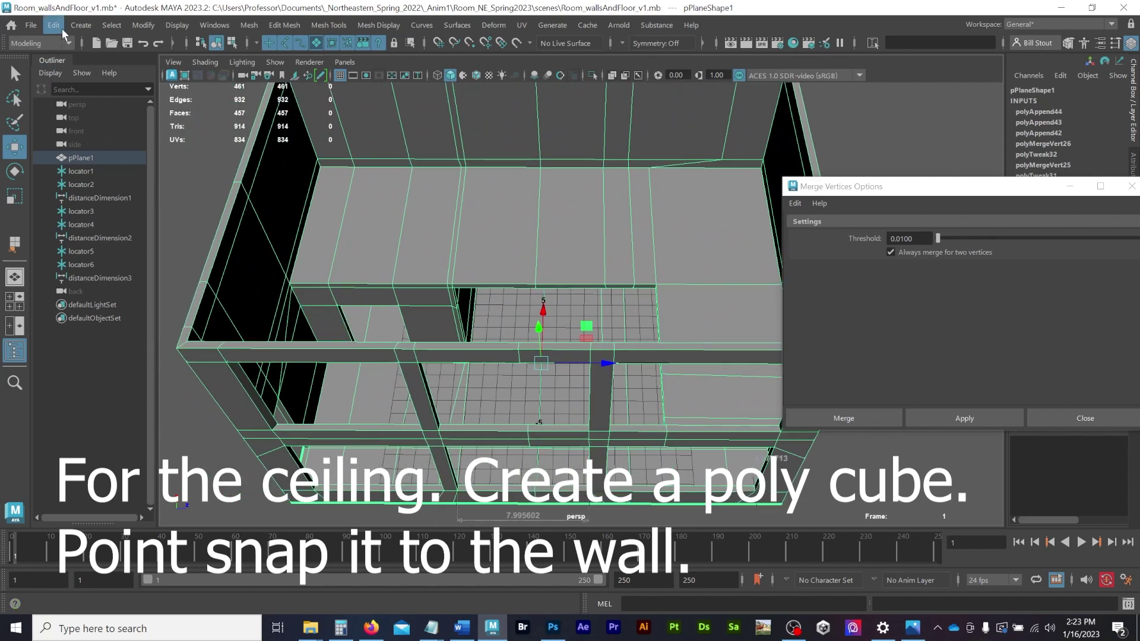
pyautogui.click(81, 26)
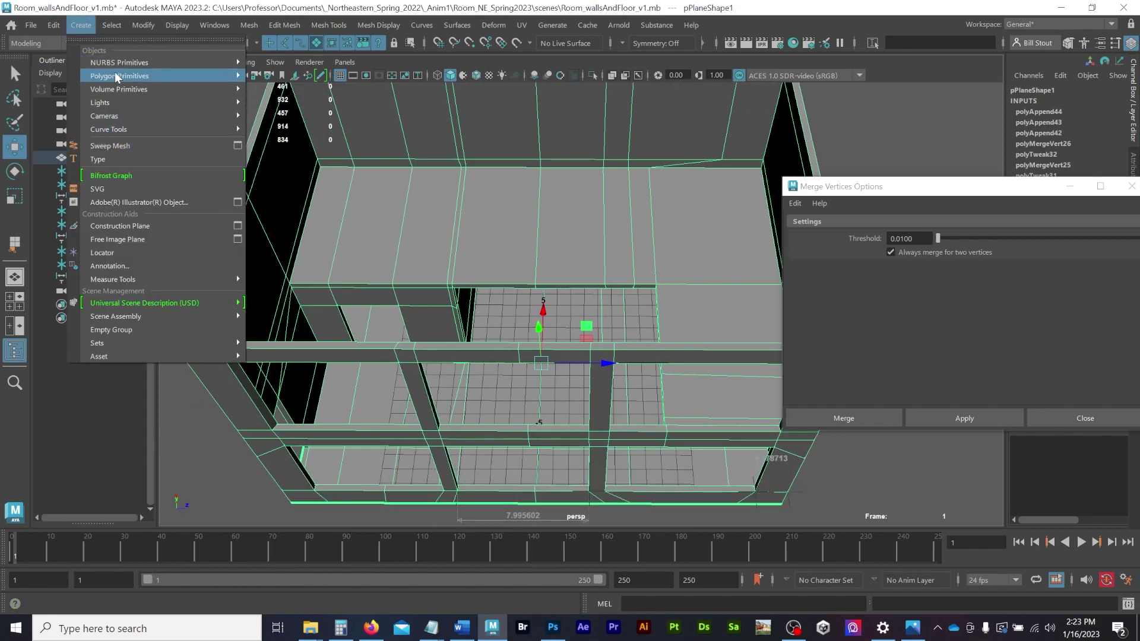
pyautogui.moveTo(116, 77)
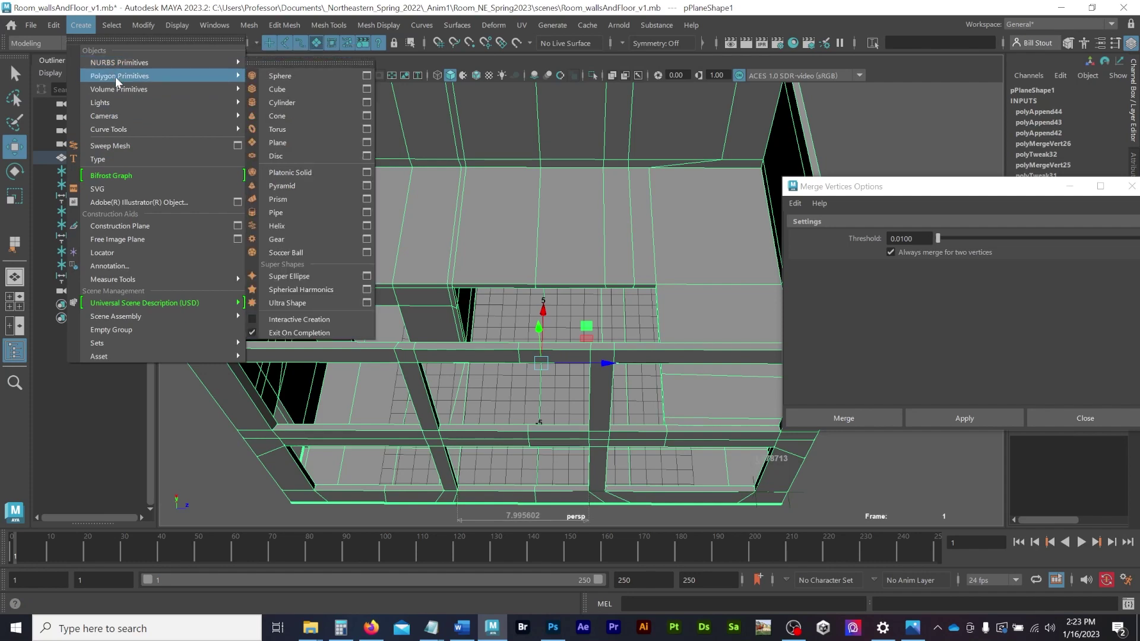
pyautogui.click(301, 88)
pyautogui.keyDown('alt'); pyautogui.moveTo(491, 234); pyautogui.dragTo(458, 297); pyautogui.keyUp('alt')
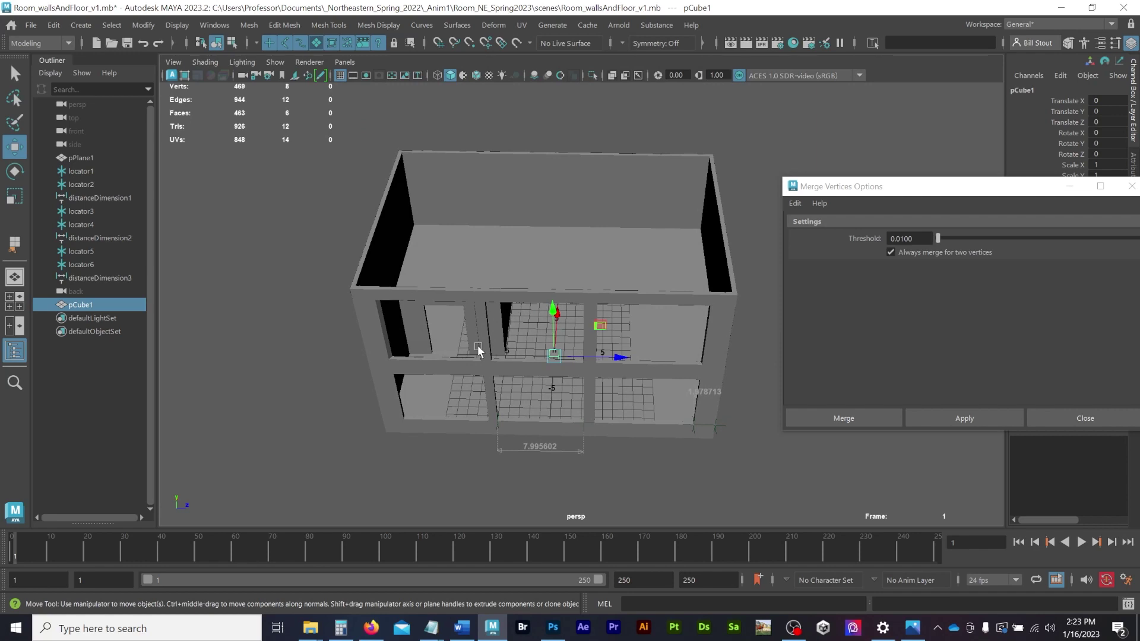
pyautogui.moveTo(546, 358); pyautogui.dragTo(333, 303)
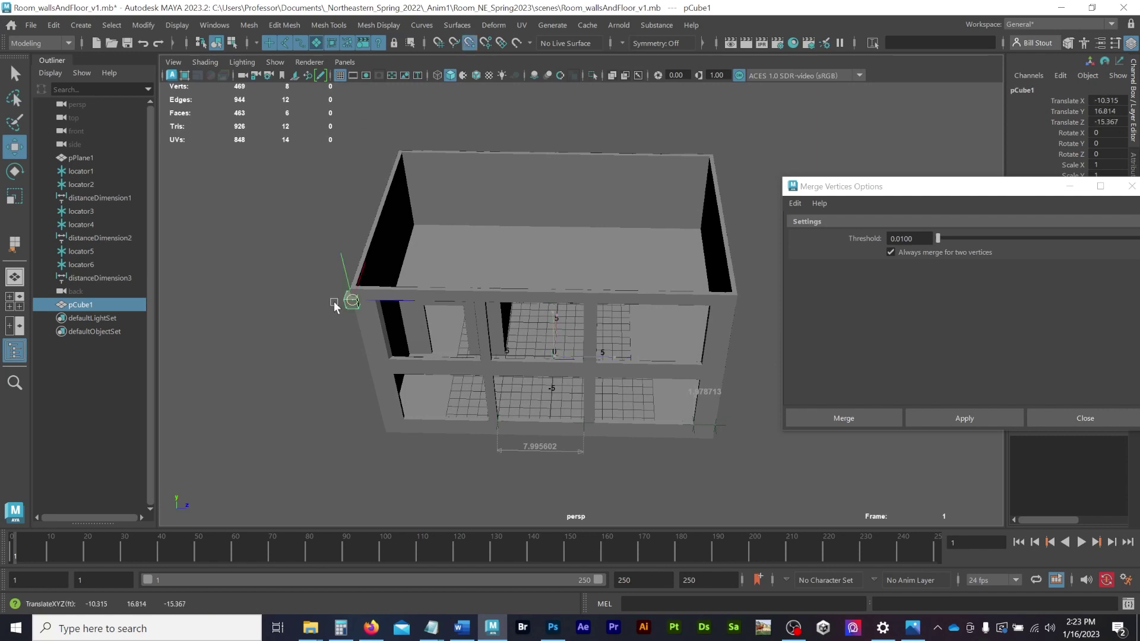
# Snap the cube's pivot to the cube's bottom outer corner vertex.
pyautogui.press('f')
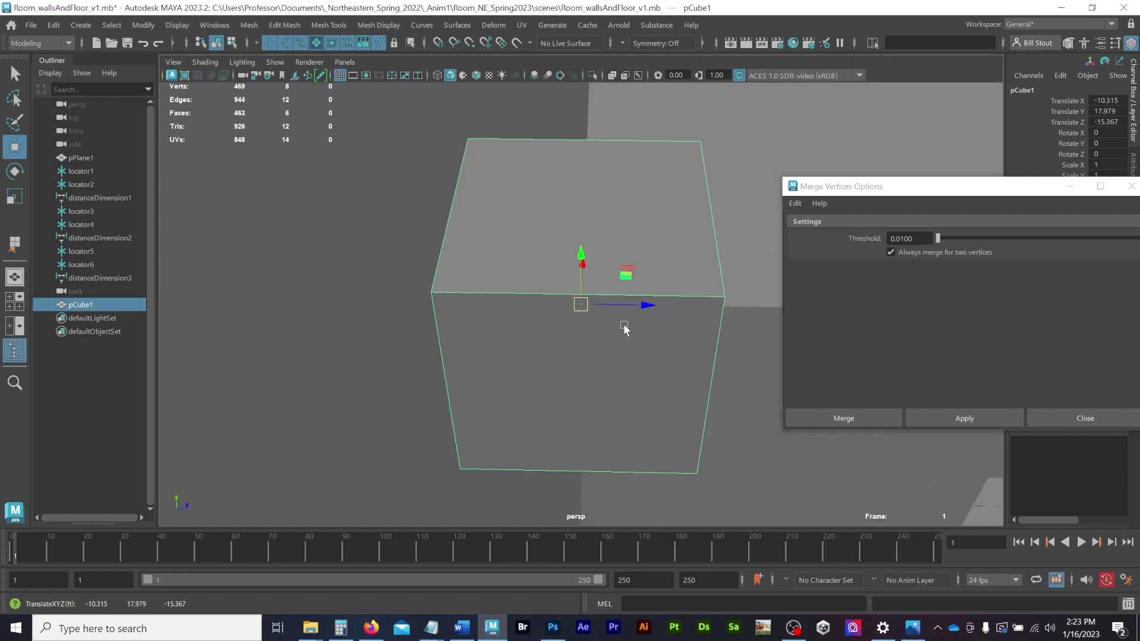
pyautogui.scroll(-3, 524, 300)
pyautogui.keyDown('alt'); pyautogui.moveTo(525, 301); pyautogui.dragTo(536, 259); pyautogui.keyUp('alt')
pyautogui.keyDown('alt'); pyautogui.moveTo(556, 267); pyautogui.dragTo(478, 217, button='middle'); pyautogui.keyUp('alt')
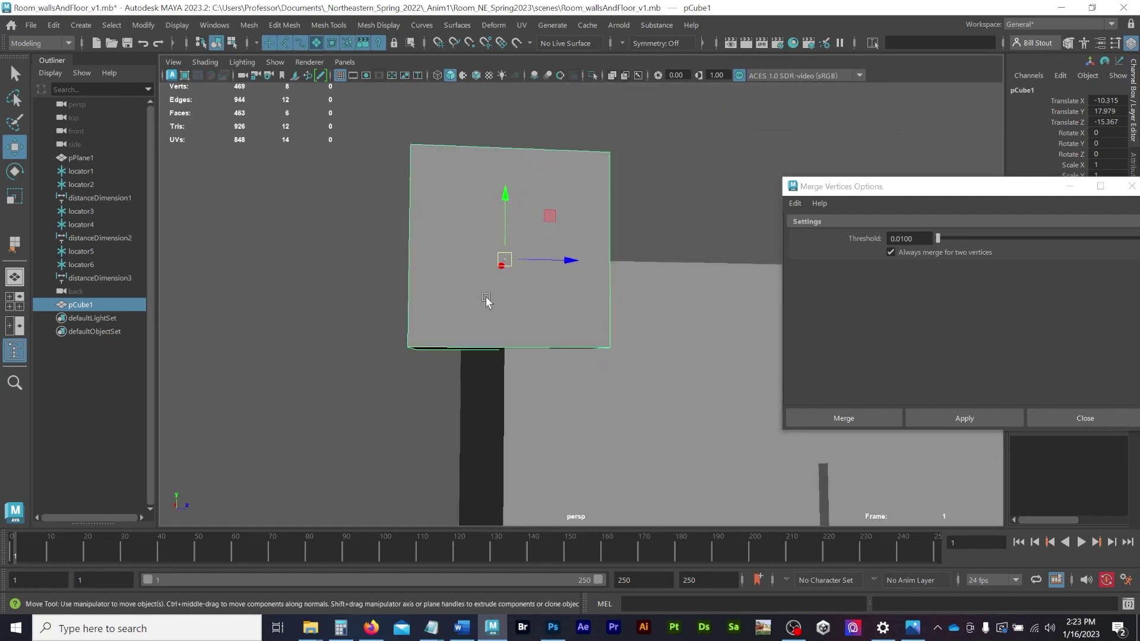
pyautogui.press('d')
pyautogui.press('v')
pyautogui.moveTo(506, 261); pyautogui.dragTo(427, 348)
pyautogui.press('d')
pyautogui.press('v')
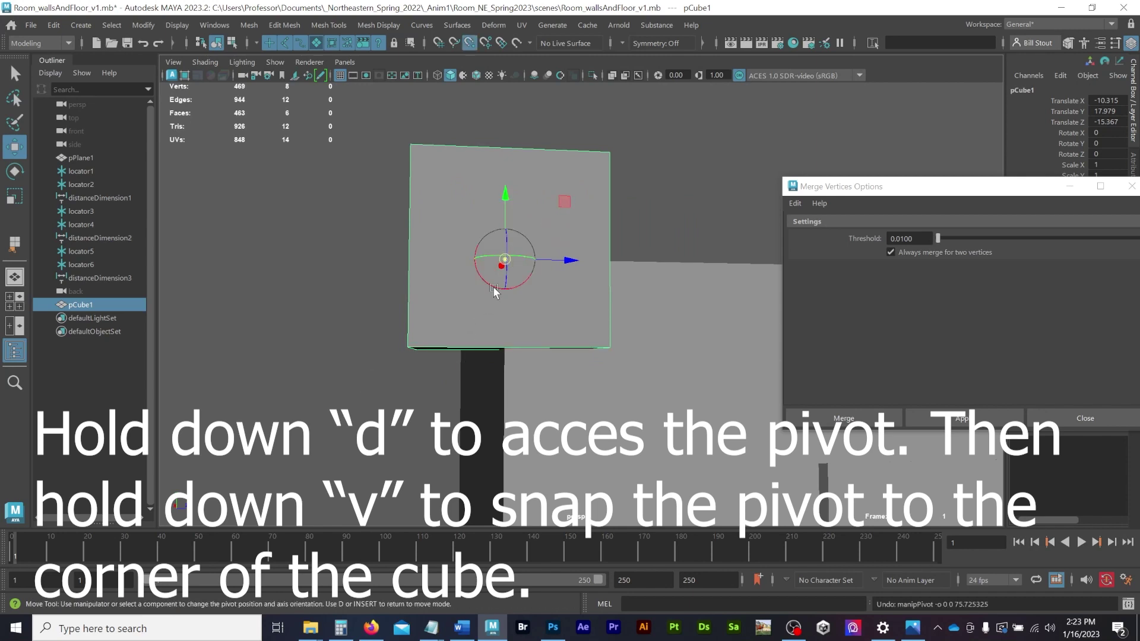
pyautogui.moveTo(502, 264); pyautogui.dragTo(369, 371)
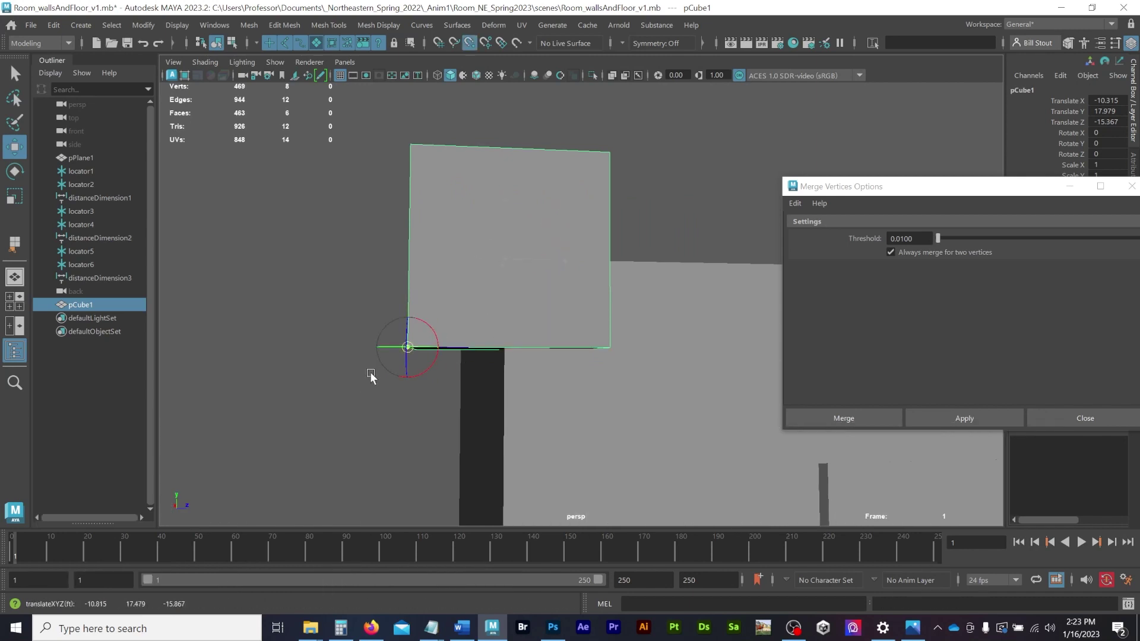
# Snap the cube by its corner pivot onto the wall's top outer corner.
pyautogui.moveTo(421, 337); pyautogui.dragTo(532, 238)
pyautogui.press('v')
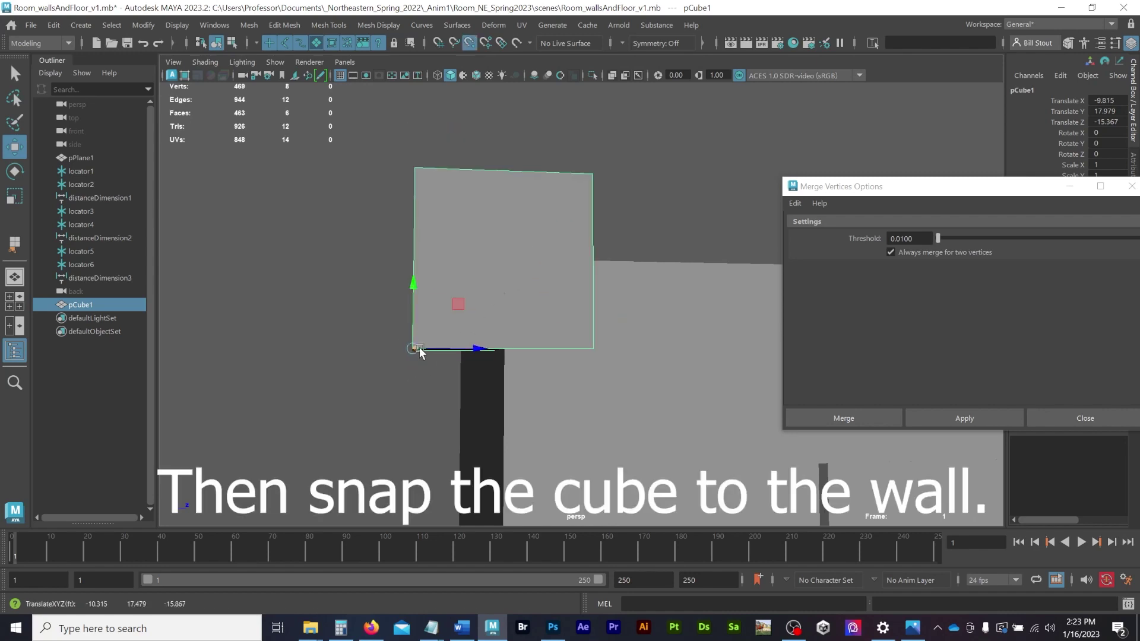
pyautogui.moveTo(417, 350); pyautogui.dragTo(525, 264)
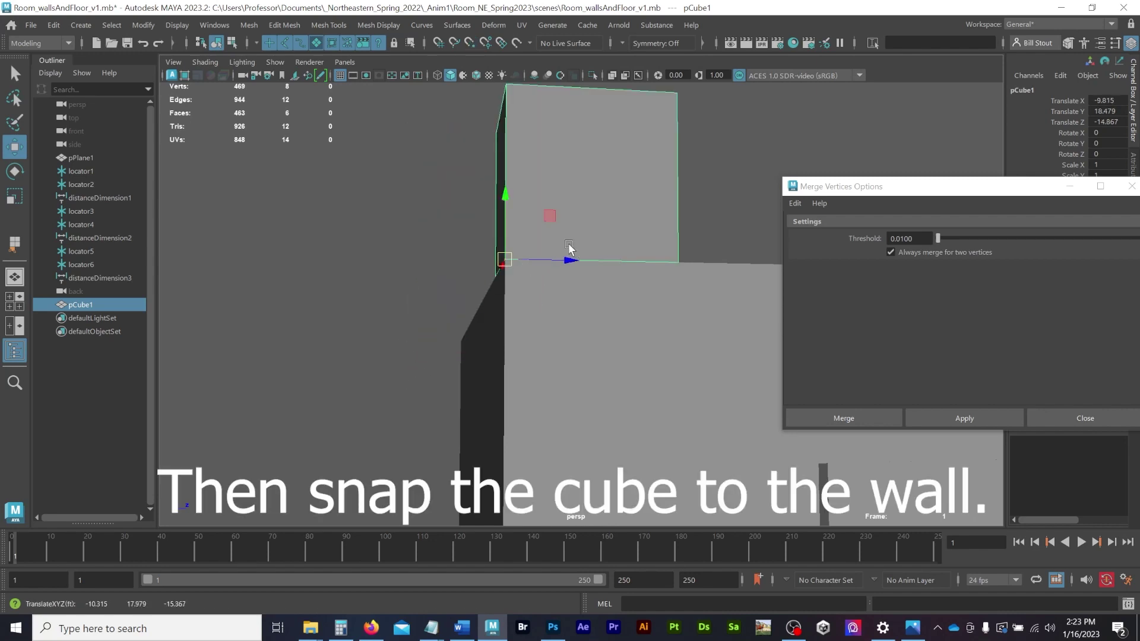
# Flatten the cube into a thin slab with a Y scale of 0.27.
pyautogui.press('r')
pyautogui.moveTo(500, 211); pyautogui.dragTo(492, 246)
pyautogui.keyDown('alt'); pyautogui.moveTo(579, 294); pyautogui.dragTo(491, 290, button='right'); pyautogui.keyUp('alt')
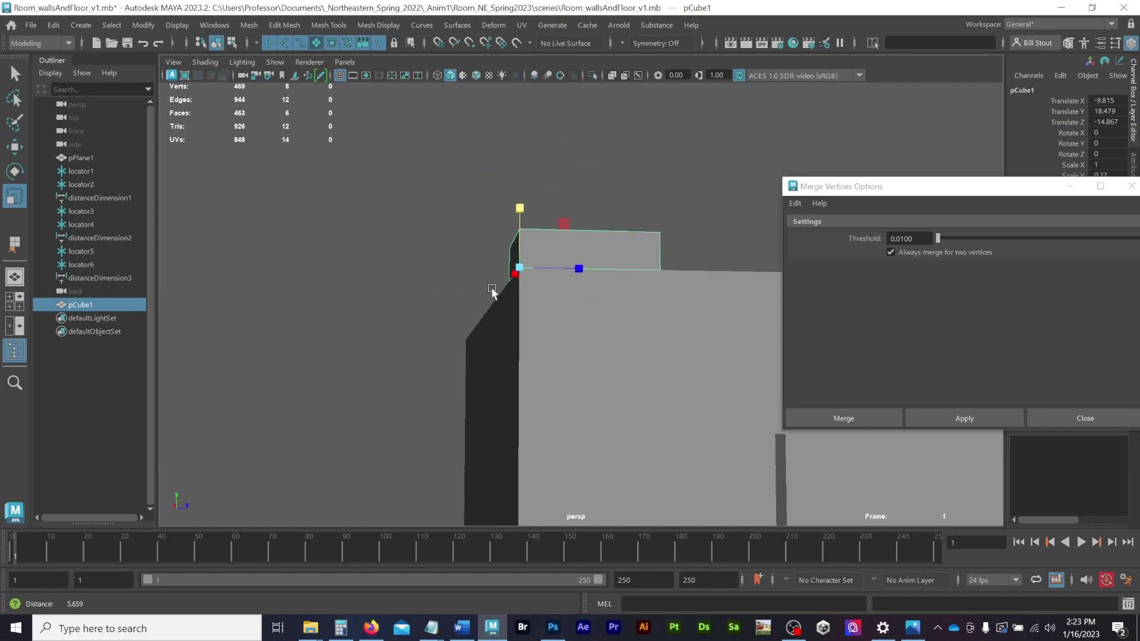
# Stretch the slab in X along the top of the side wall to a scale of about 20.47.
pyautogui.keyDown('alt'); pyautogui.moveTo(445, 273); pyautogui.dragTo(544, 302); pyautogui.keyUp('alt')
pyautogui.keyDown('alt'); pyautogui.moveTo(544, 302); pyautogui.dragTo(35, 256, button='right'); pyautogui.keyUp('alt')
pyautogui.keyDown('alt'); pyautogui.moveTo(475, 295); pyautogui.dragTo(235, 291); pyautogui.keyUp('alt')
pyautogui.moveTo(25, 256); pyautogui.dragTo(22, 256)
pyautogui.keyDown('alt'); pyautogui.moveTo(356, 325); pyautogui.dragTo(518, 310, button='middle'); pyautogui.keyUp('alt')
pyautogui.moveTo(722, 312); pyautogui.dragTo(669, 336)
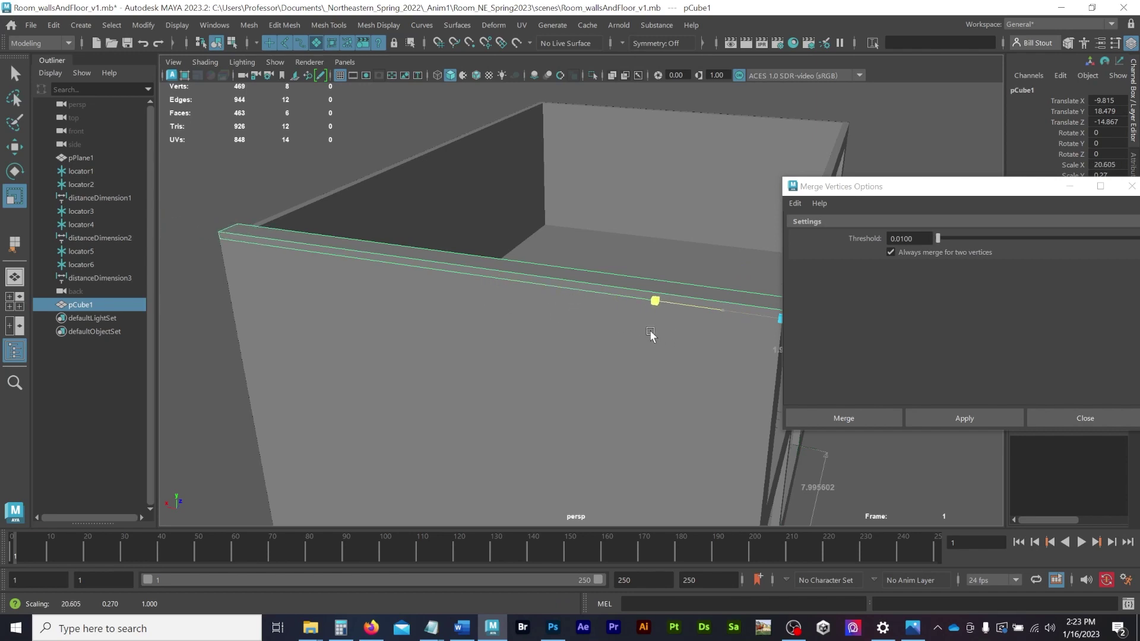
# Show the four-view layout with the slab framed in the front and side views, and close the Merge Vertices Options window.
pyautogui.press('space')
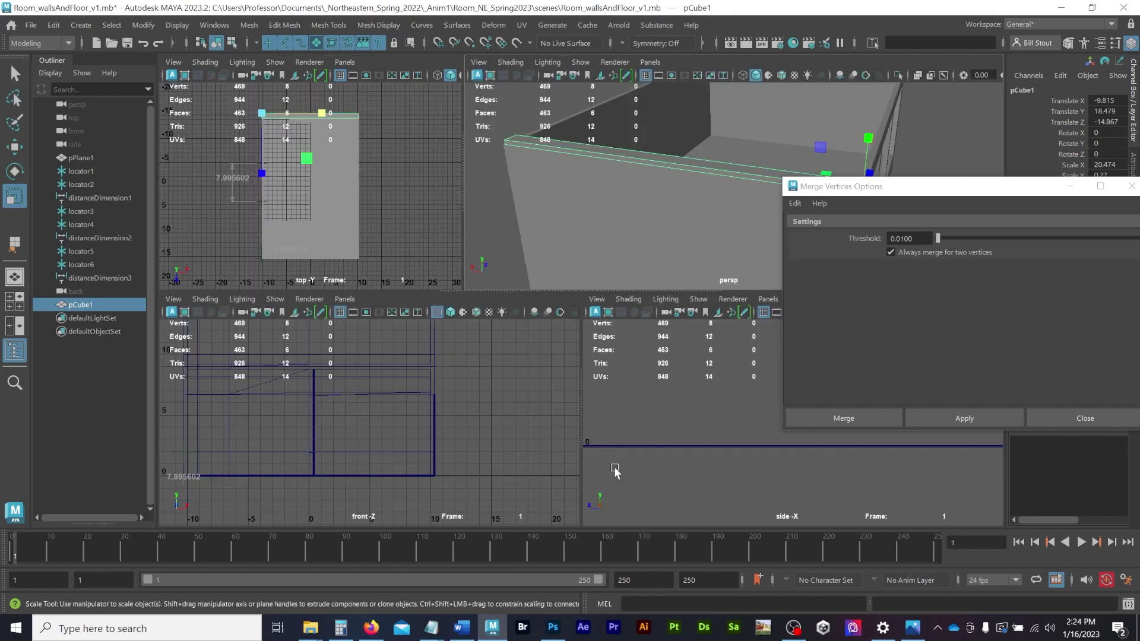
pyautogui.press('f')
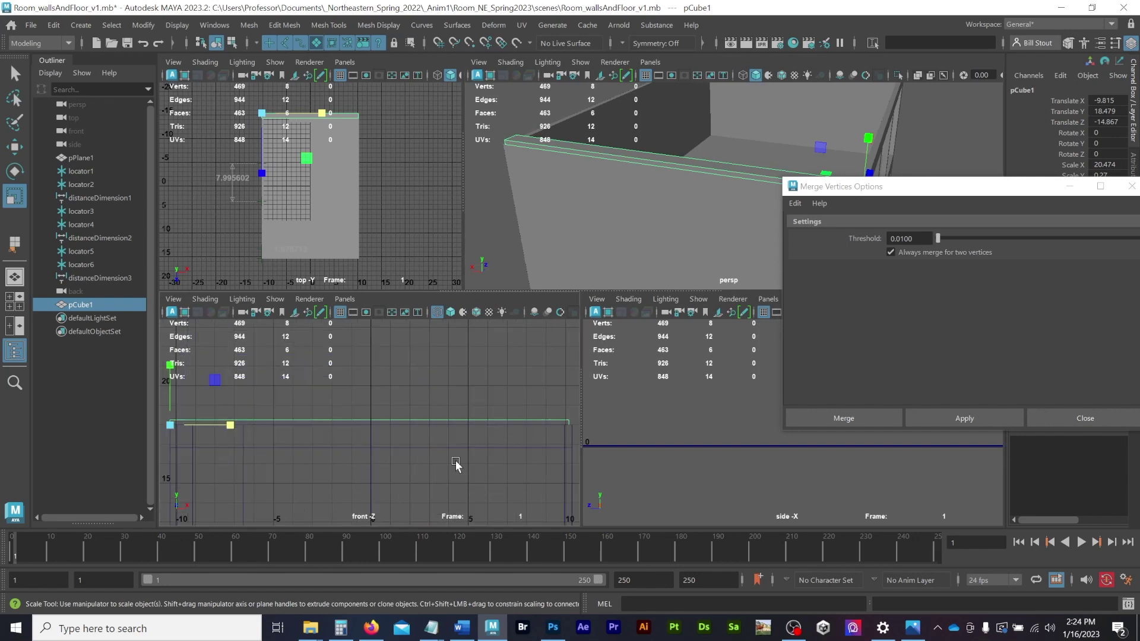
pyautogui.press('f')
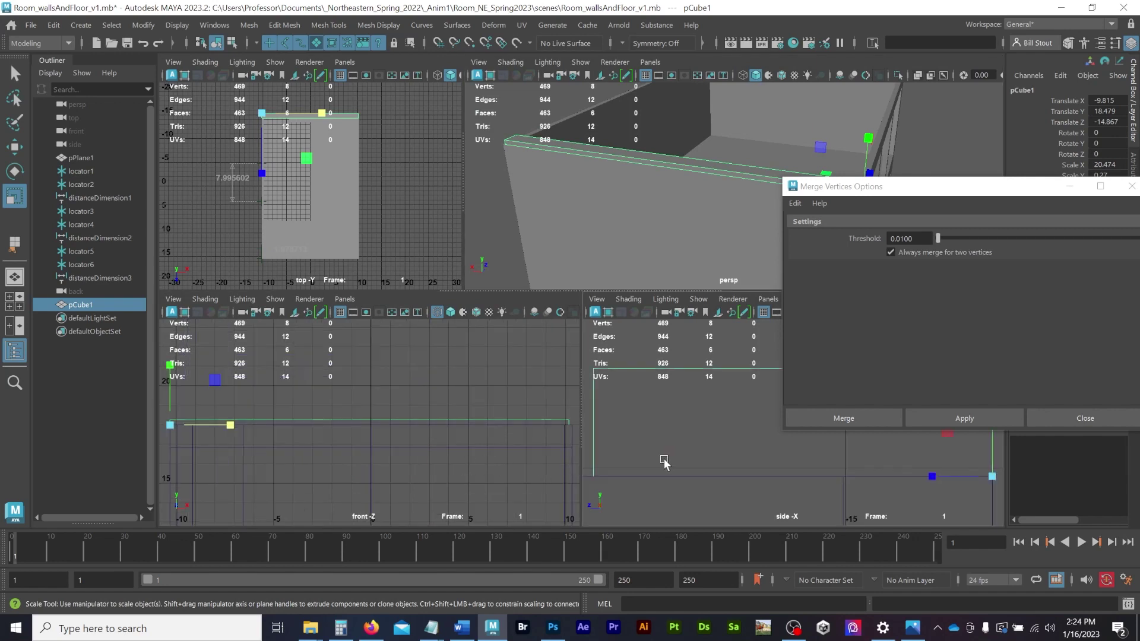
pyautogui.moveTo(861, 190); pyautogui.dragTo(296, 315)
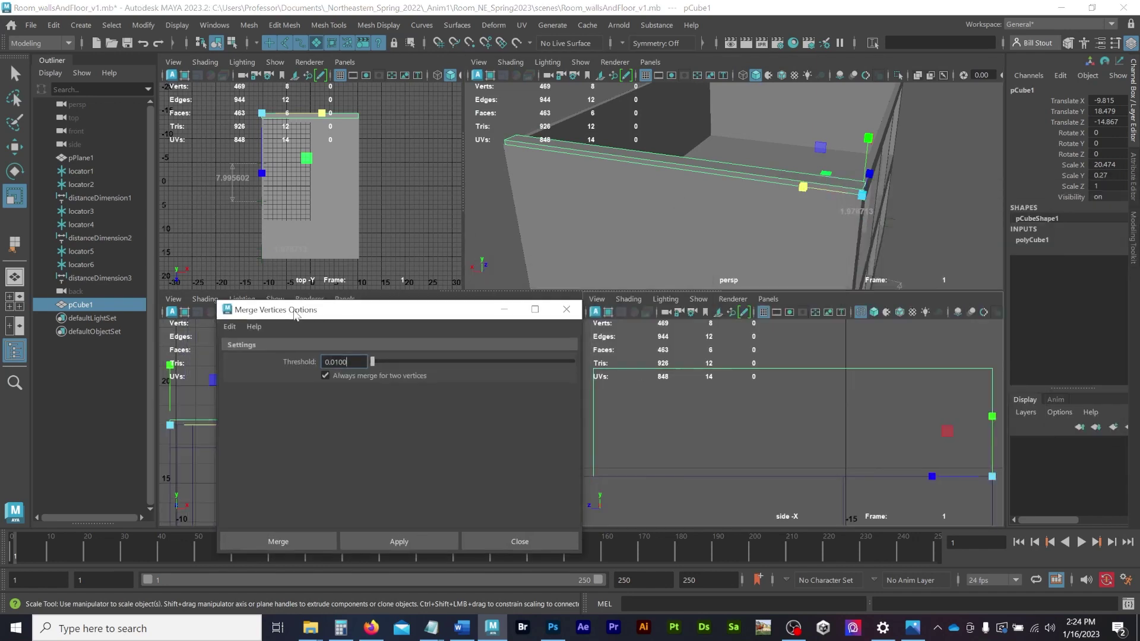
pyautogui.click(566, 310)
# Extend the slab in X slightly past the far wall's outer edge, to a scale of about 20.68.
pyautogui.keyDown('alt'); pyautogui.moveTo(742, 475); pyautogui.dragTo(537, 453, button='right'); pyautogui.keyUp('alt')
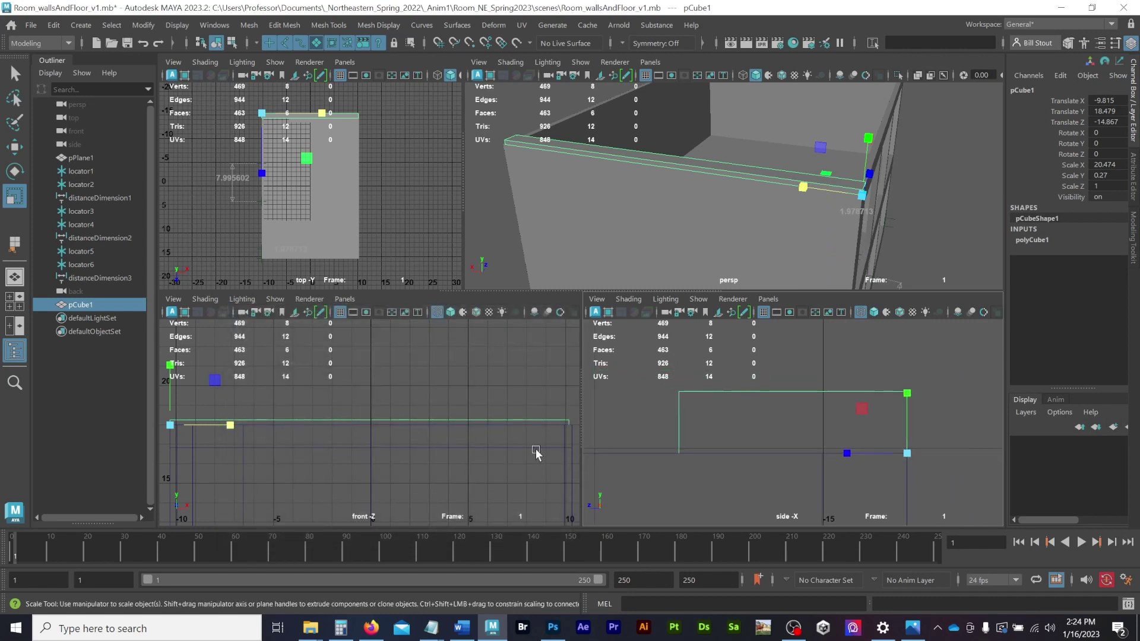
pyautogui.keyDown('alt'); pyautogui.moveTo(855, 451); pyautogui.dragTo(775, 443, button='right'); pyautogui.keyUp('alt')
pyautogui.keyDown('alt'); pyautogui.moveTo(764, 436); pyautogui.dragTo(843, 423, button='middle'); pyautogui.keyUp('alt')
pyautogui.keyDown('alt'); pyautogui.moveTo(406, 425); pyautogui.dragTo(351, 402, button='middle'); pyautogui.keyUp('alt')
pyautogui.keyDown('alt'); pyautogui.moveTo(351, 402); pyautogui.dragTo(511, 455, button='right'); pyautogui.keyUp('alt')
pyautogui.keyDown('alt'); pyautogui.moveTo(511, 455); pyautogui.dragTo(295, 439, button='middle'); pyautogui.keyUp('alt')
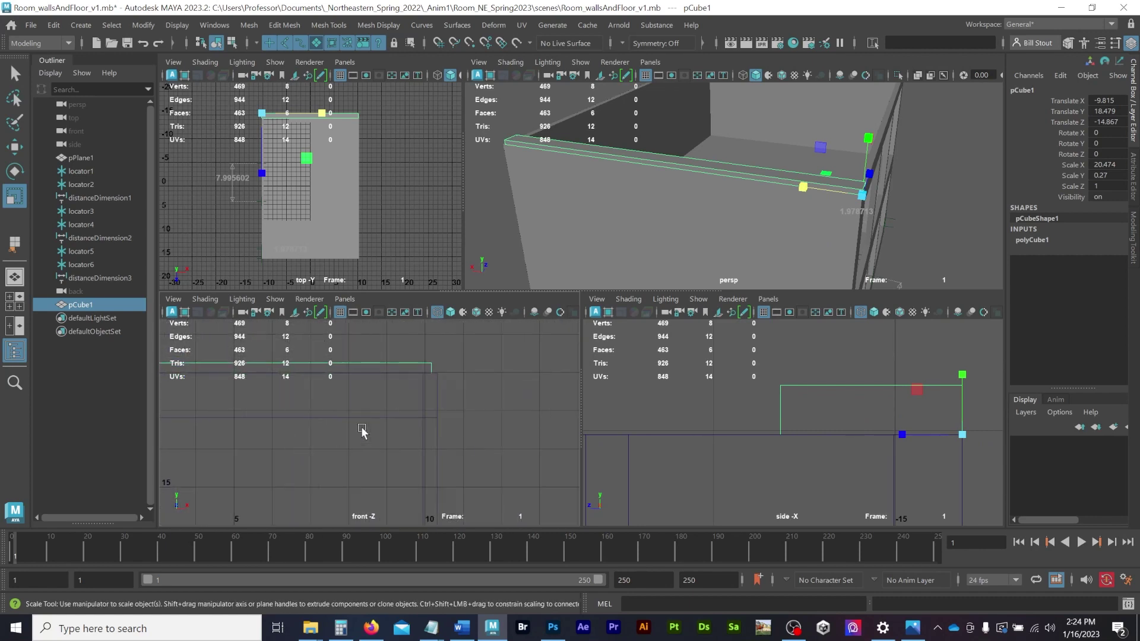
pyautogui.keyDown('alt'); pyautogui.moveTo(362, 433); pyautogui.dragTo(534, 458, button='right'); pyautogui.keyUp('alt')
pyautogui.keyDown('alt'); pyautogui.moveTo(513, 402); pyautogui.dragTo(483, 468, button='middle'); pyautogui.keyUp('alt')
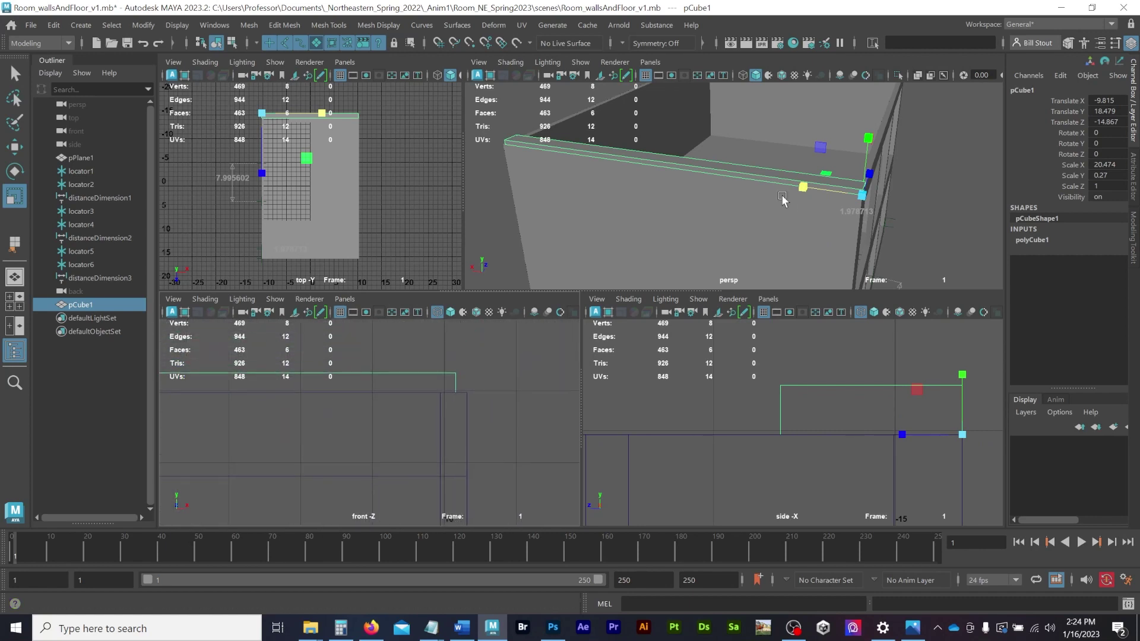
pyautogui.keyDown('alt'); pyautogui.moveTo(806, 187); pyautogui.dragTo(615, 254, button='middle'); pyautogui.keyUp('alt')
pyautogui.keyDown('alt'); pyautogui.moveTo(615, 255); pyautogui.dragTo(765, 242, button='right'); pyautogui.keyUp('alt')
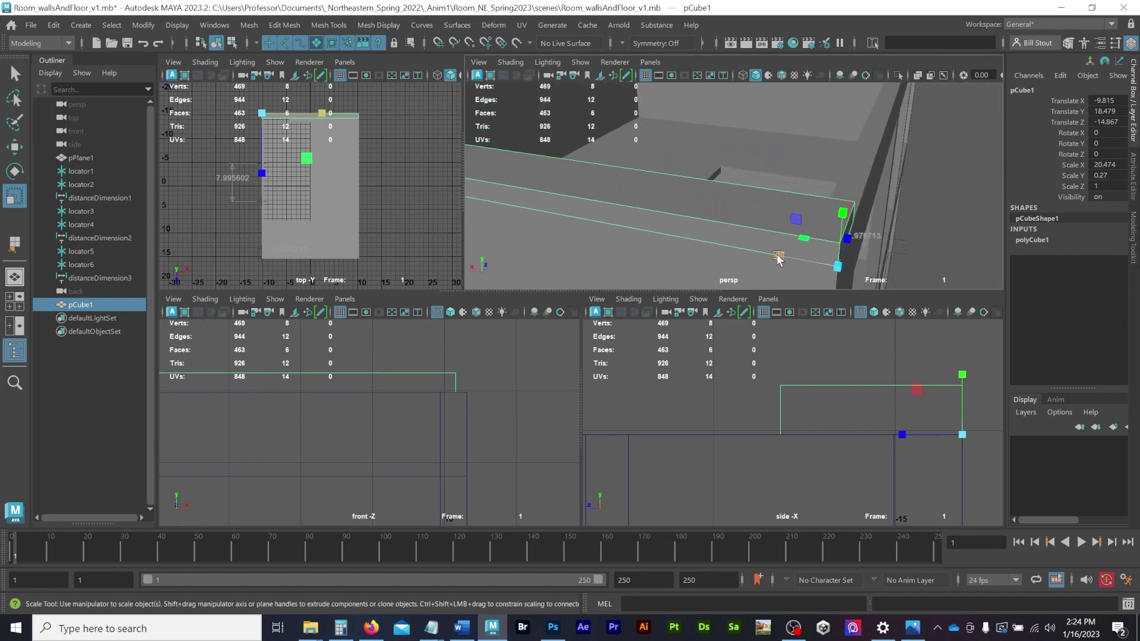
pyautogui.moveTo(778, 257); pyautogui.dragTo(777, 255)
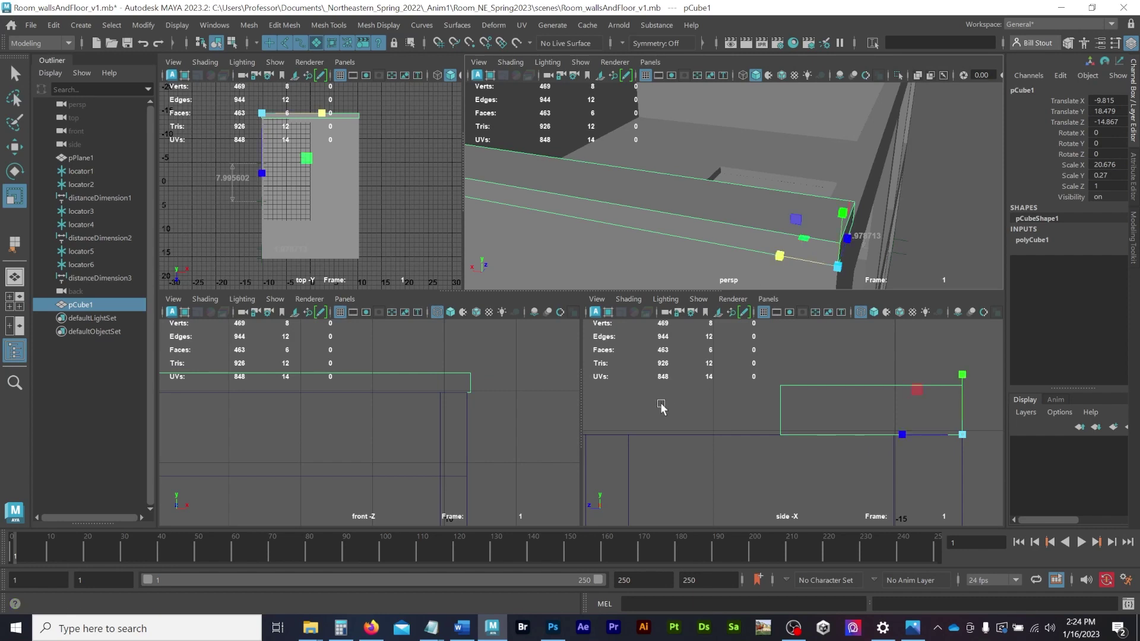
# Move the slab's far end face back in X flush with the wall's outer edge, and return to object selection.
pyautogui.press('F11')
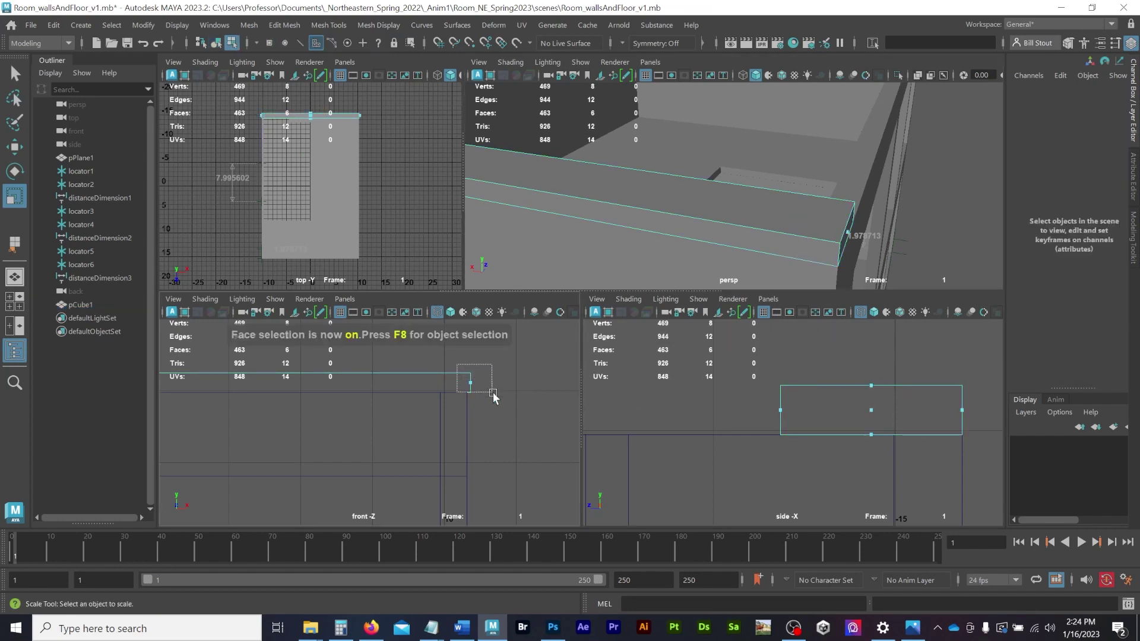
pyautogui.moveTo(457, 365); pyautogui.dragTo(534, 384)
pyautogui.press('w')
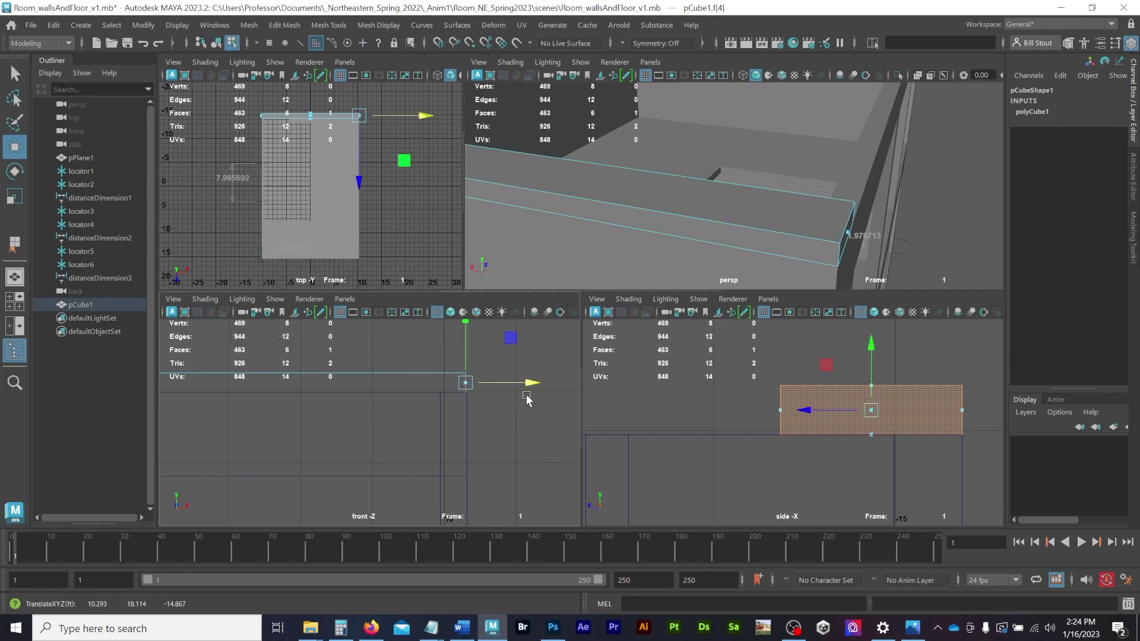
pyautogui.press('F9')
pyautogui.press('F8')
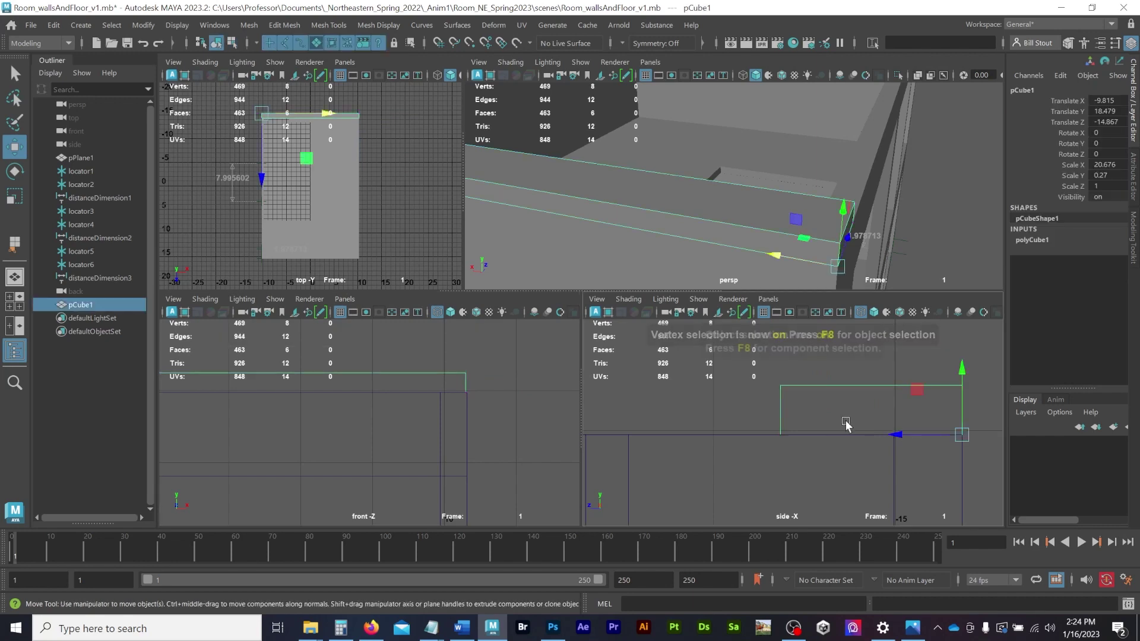
# Stretch the slab in Z along the room's full length, slightly past the opposite wall's outer edge, to a scale of about 30.86.
pyautogui.press('r')
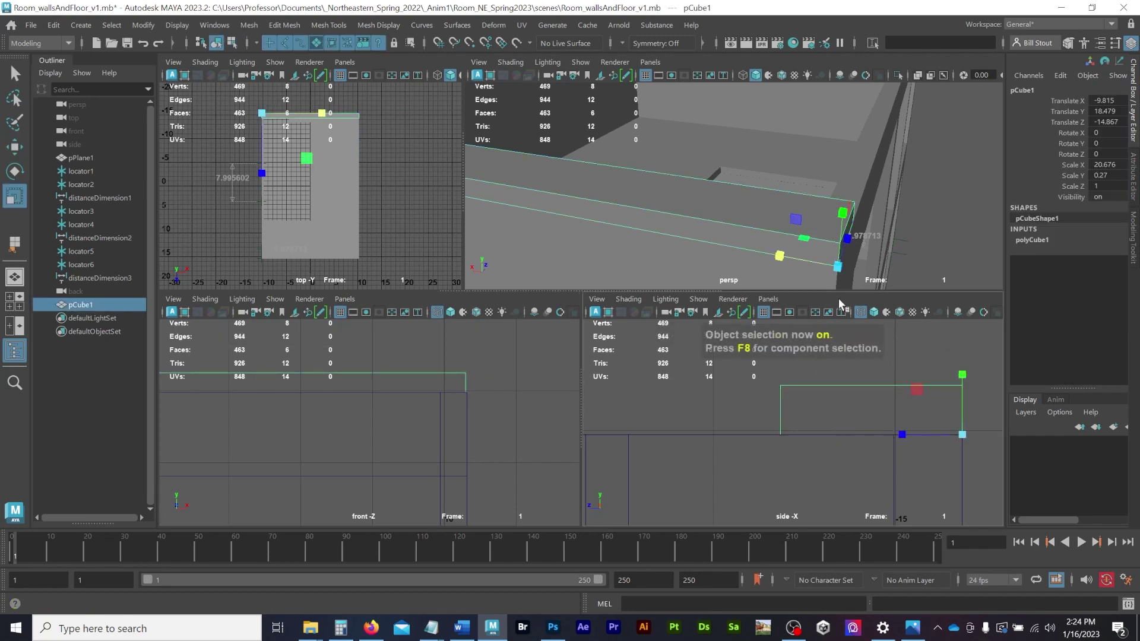
pyautogui.moveTo(901, 438); pyautogui.dragTo(671, 460)
pyautogui.scroll(-3, 723, 469)
pyautogui.keyDown('alt'); pyautogui.moveTo(614, 433); pyautogui.dragTo(416, 430, button='right'); pyautogui.keyUp('alt')
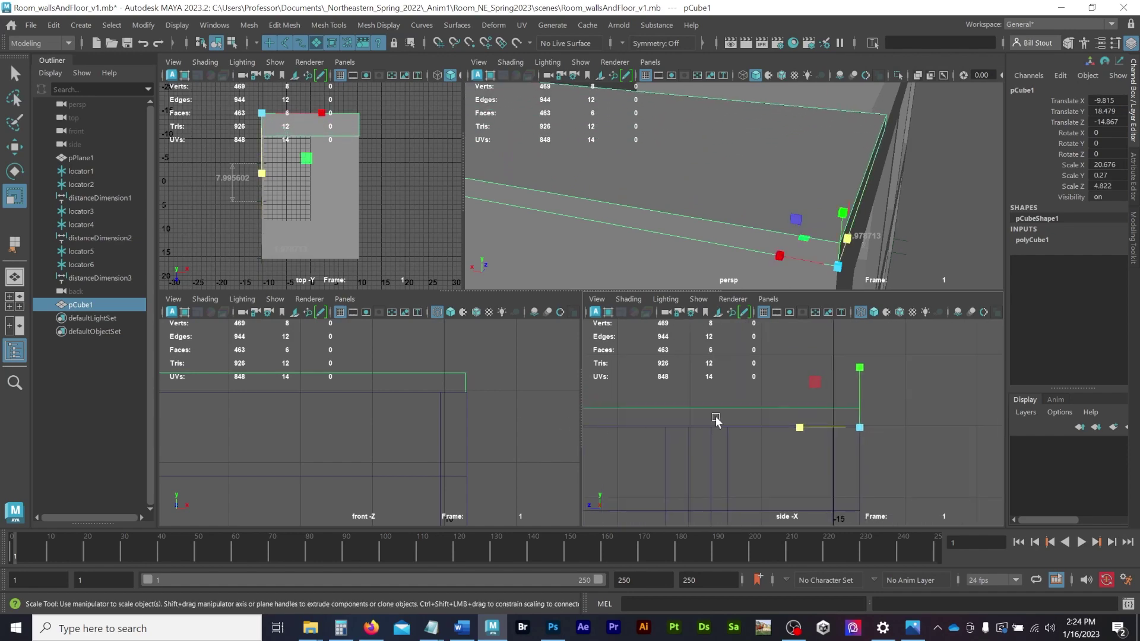
pyautogui.keyDown('alt'); pyautogui.moveTo(717, 422); pyautogui.dragTo(926, 445, button='middle'); pyautogui.keyUp('alt')
pyautogui.keyDown('alt'); pyautogui.moveTo(873, 420); pyautogui.dragTo(462, 402, button='right'); pyautogui.keyUp('alt')
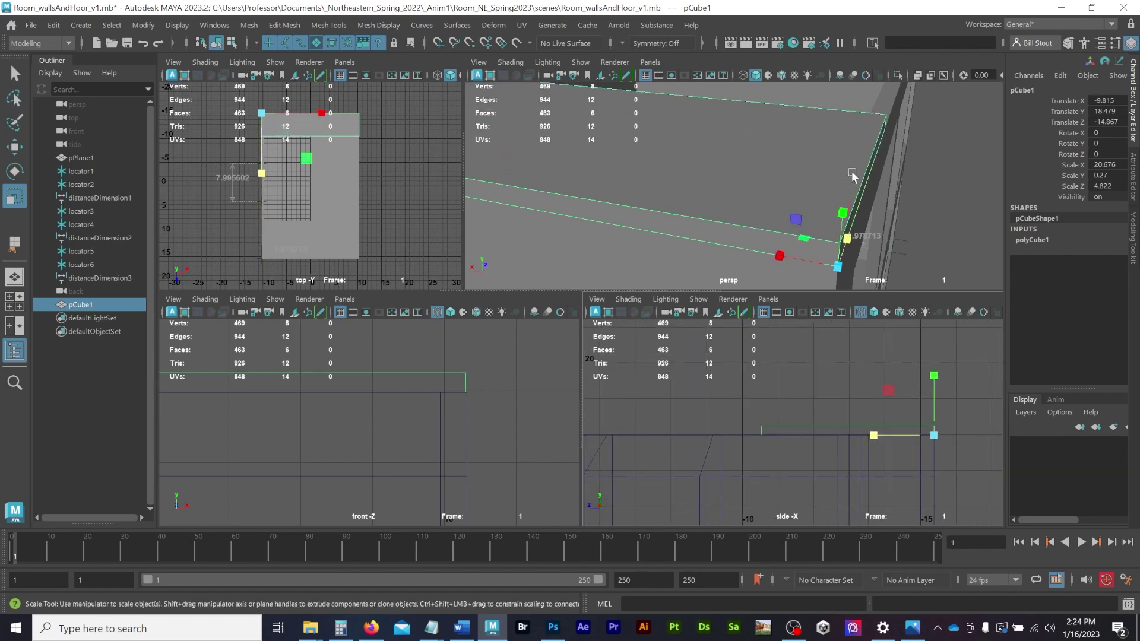
pyautogui.keyDown('alt'); pyautogui.moveTo(852, 173); pyautogui.dragTo(797, 153); pyautogui.keyUp('alt')
pyautogui.keyDown('alt'); pyautogui.moveTo(827, 377); pyautogui.dragTo(727, 410, button='right'); pyautogui.keyUp('alt')
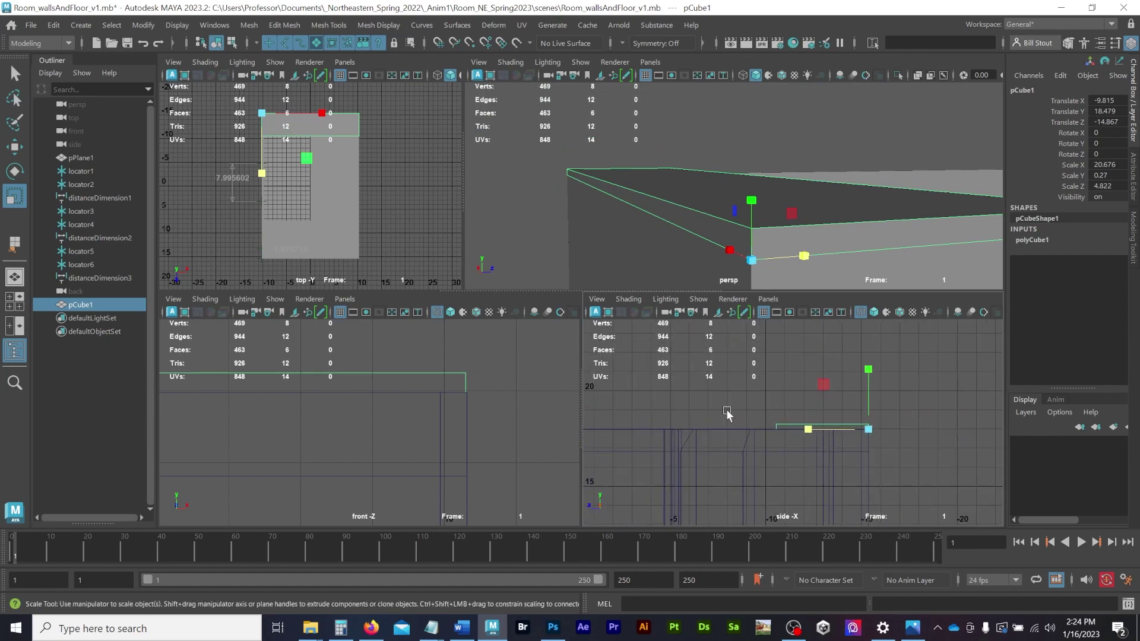
pyautogui.keyDown('alt'); pyautogui.moveTo(822, 410); pyautogui.dragTo(689, 414, button='right'); pyautogui.keyUp('alt')
pyautogui.keyDown('alt'); pyautogui.moveTo(688, 414); pyautogui.dragTo(817, 392, button='middle'); pyautogui.keyUp('alt')
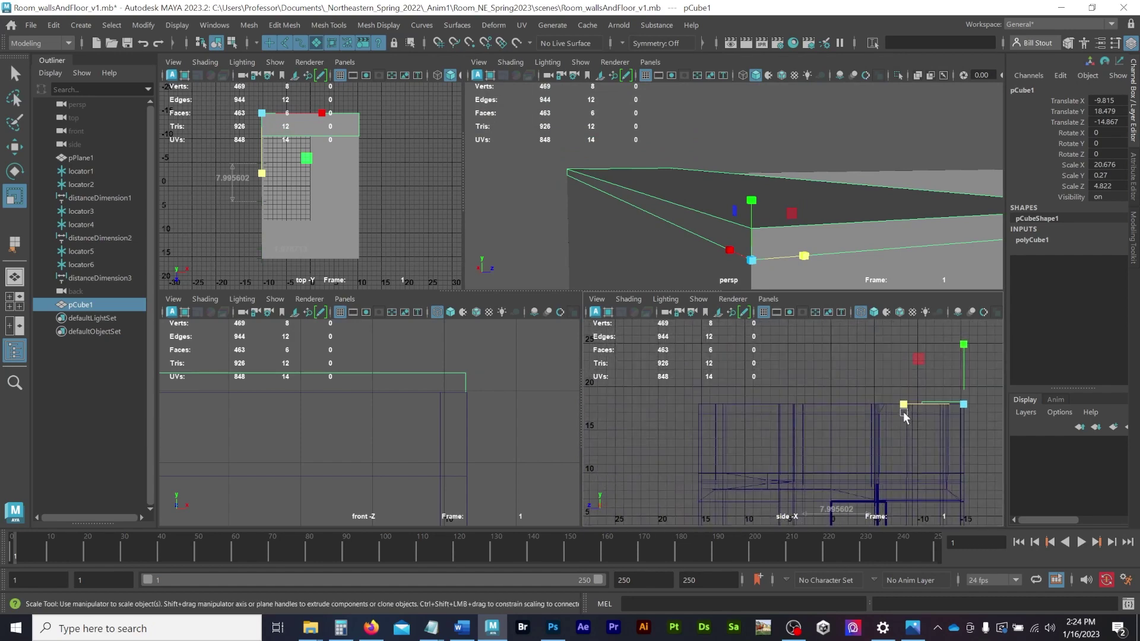
pyautogui.moveTo(903, 406); pyautogui.dragTo(712, 426)
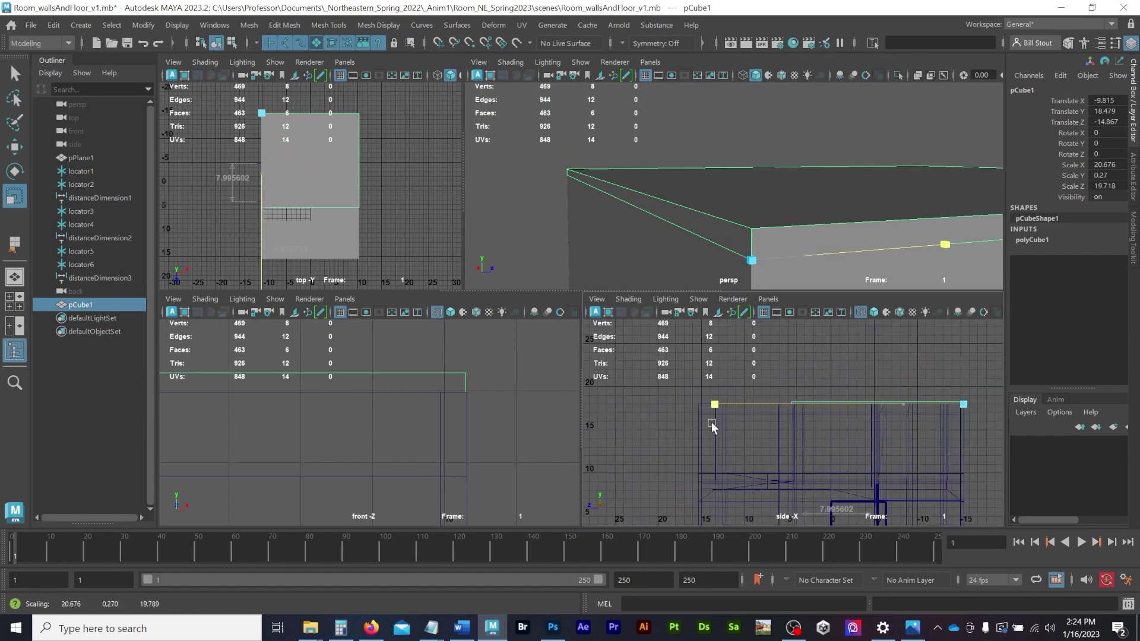
pyautogui.moveTo(579, 415); pyautogui.dragTo(578, 415)
# Move the slab's overhanging end face back in Z flush with the wall's outer edge, and save the scene.
pyautogui.keyDown('alt'); pyautogui.moveTo(718, 429); pyautogui.dragTo(995, 483, button='right'); pyautogui.keyUp('alt')
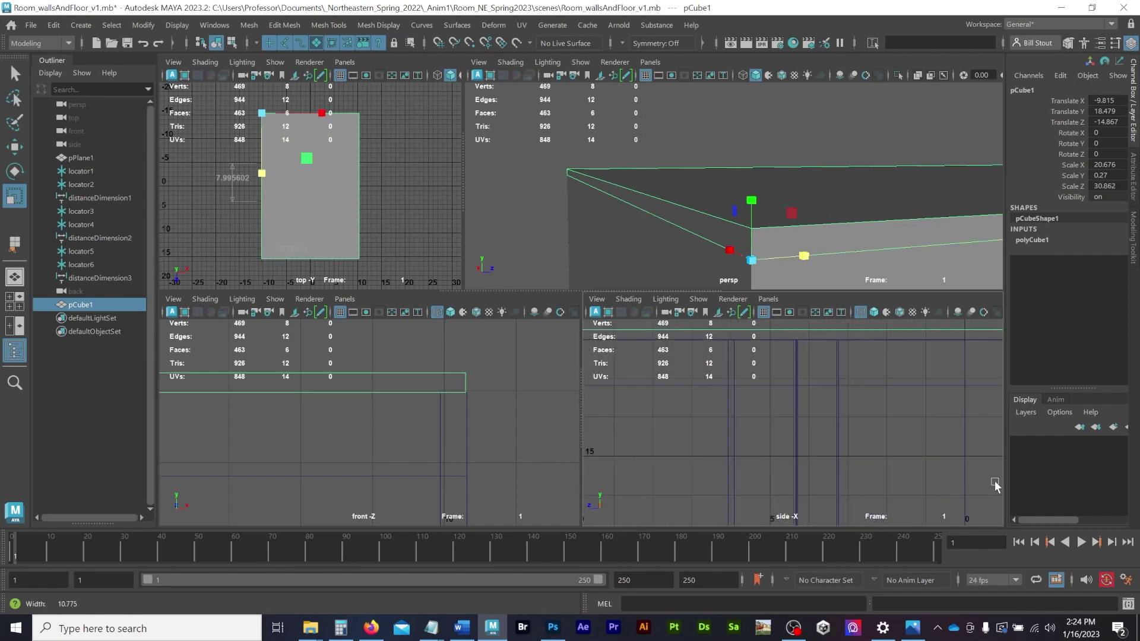
pyautogui.keyDown('alt'); pyautogui.moveTo(675, 401); pyautogui.dragTo(1001, 441, button='middle'); pyautogui.keyUp('alt')
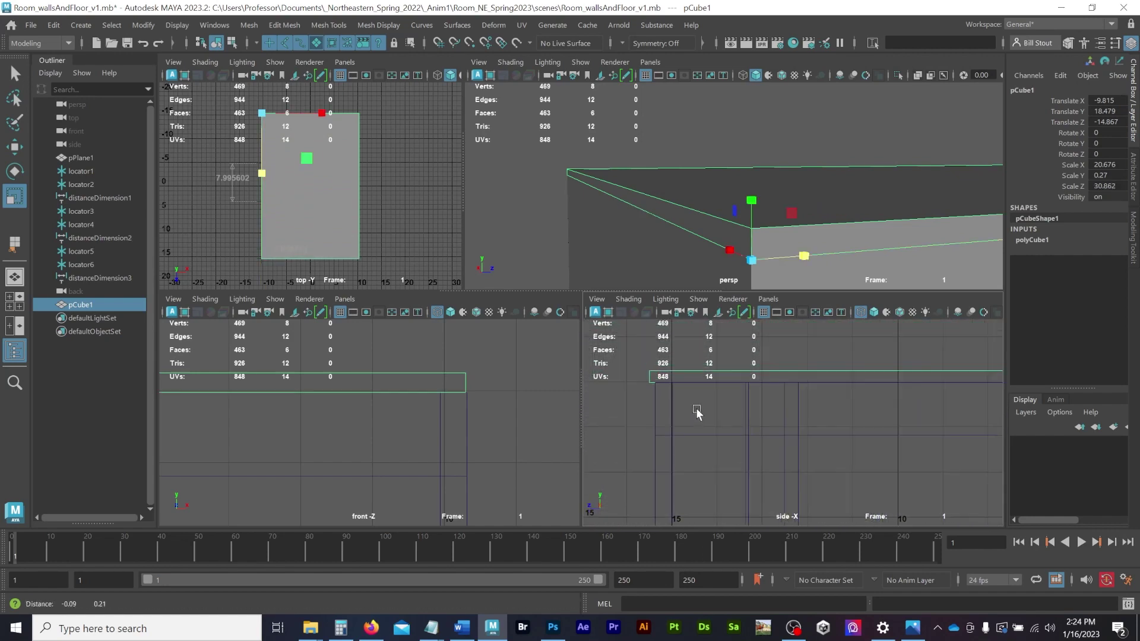
pyautogui.press('space')
pyautogui.keyDown('alt'); pyautogui.moveTo(445, 311); pyautogui.dragTo(661, 418, button='middle'); pyautogui.keyUp('alt')
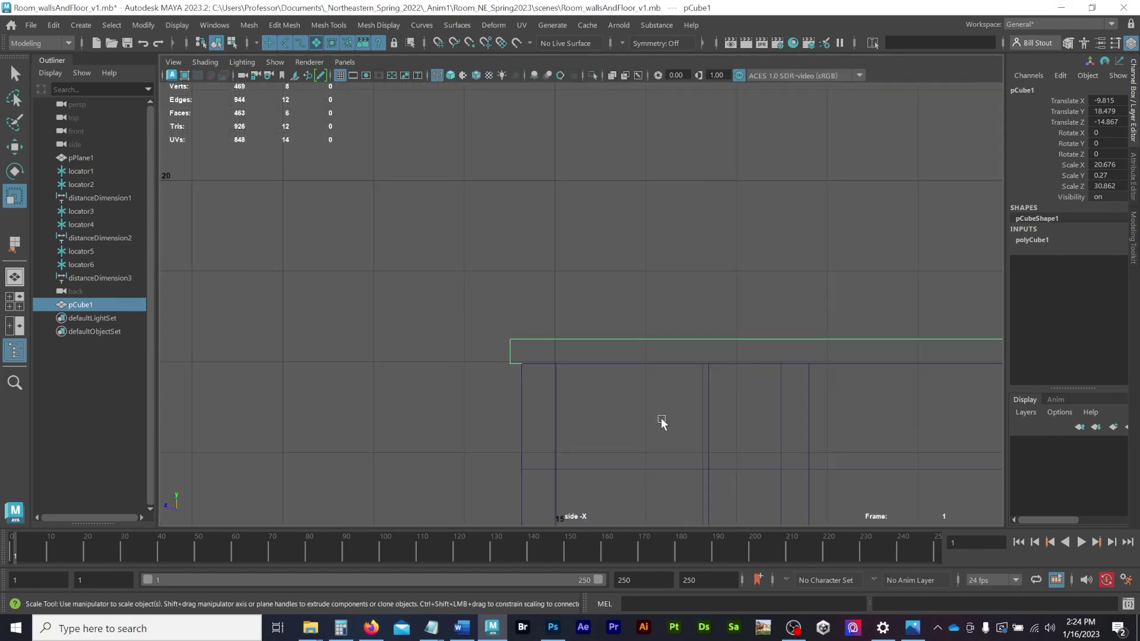
pyautogui.press('F11')
pyautogui.moveTo(439, 290); pyautogui.dragTo(515, 390)
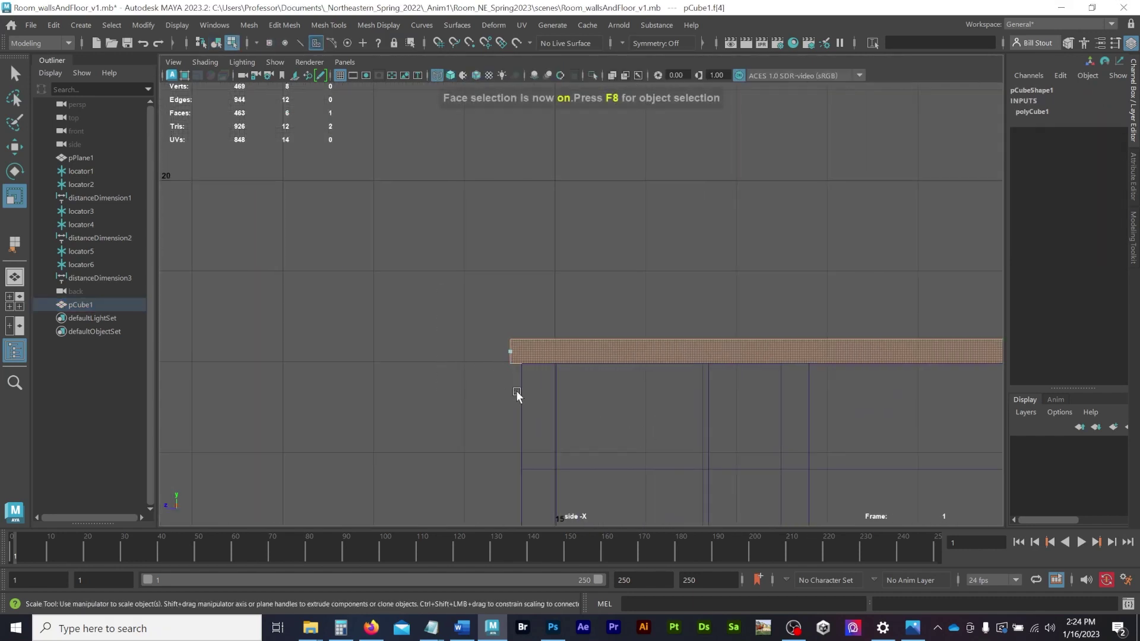
pyautogui.press('w')
pyautogui.moveTo(443, 349); pyautogui.dragTo(450, 355)
pyautogui.hotkey('ctrl', 's')
# Show the perspective view full size and examine the fit of the ceiling slab on the whole room.
pyautogui.press('space')
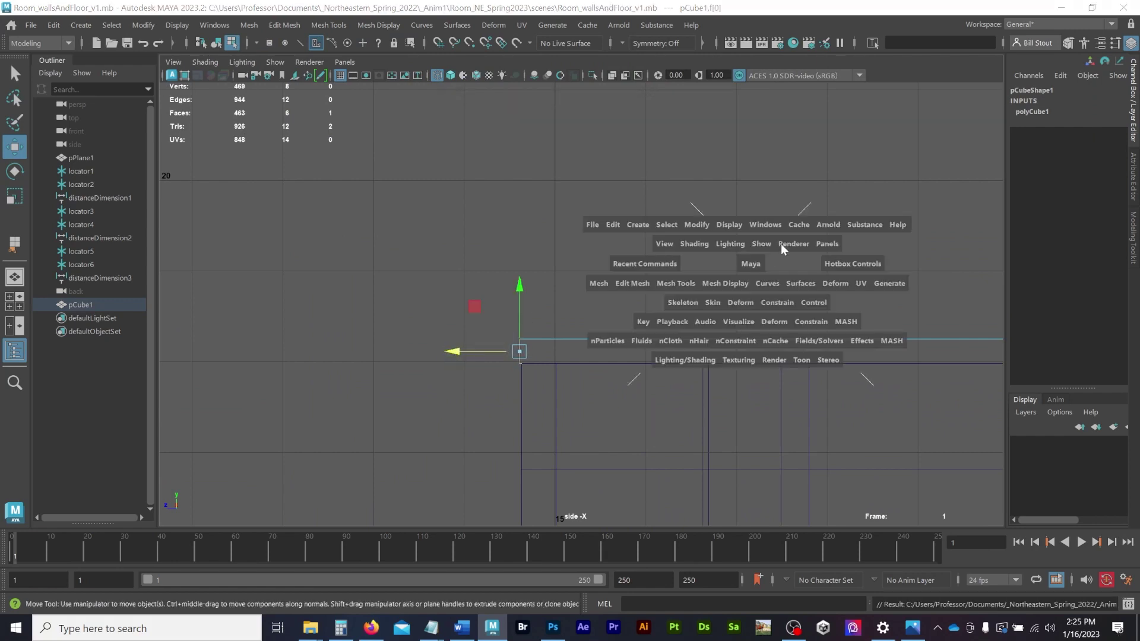
pyautogui.press('space')
pyautogui.keyDown('alt'); pyautogui.moveTo(865, 276); pyautogui.dragTo(298, 191, button='right'); pyautogui.keyUp('alt')
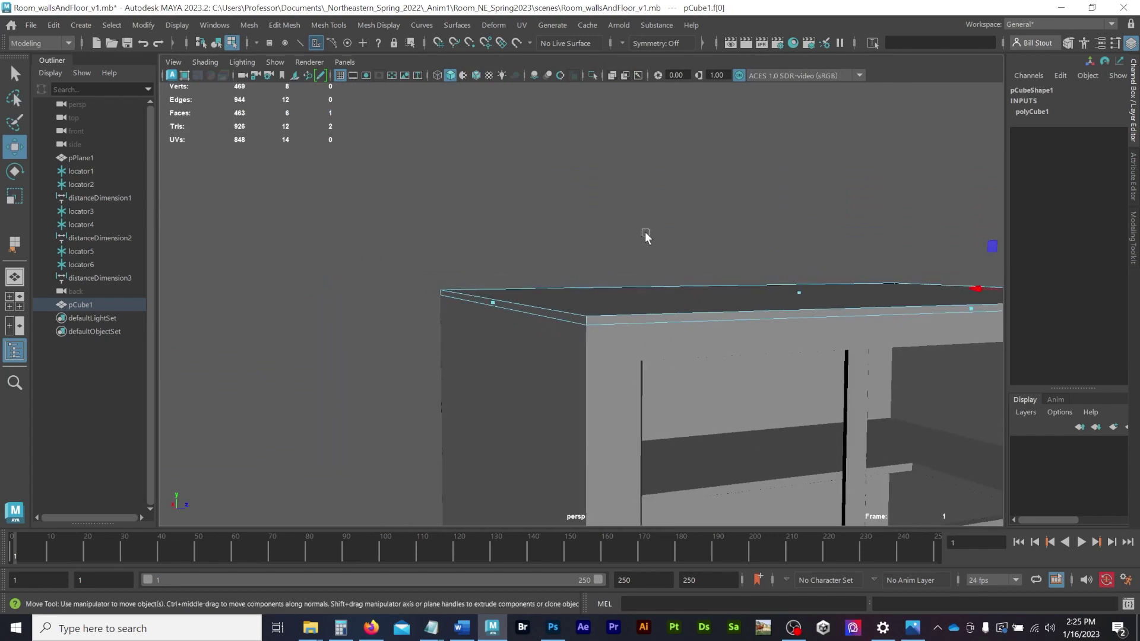
pyautogui.keyDown('alt'); pyautogui.moveTo(713, 216); pyautogui.dragTo(758, 225); pyautogui.keyUp('alt')
pyautogui.keyDown('alt'); pyautogui.moveTo(759, 225); pyautogui.dragTo(354, 273, button='right'); pyautogui.keyUp('alt')
pyautogui.keyDown('alt'); pyautogui.moveTo(653, 347); pyautogui.dragTo(620, 311, button='middle'); pyautogui.keyUp('alt')
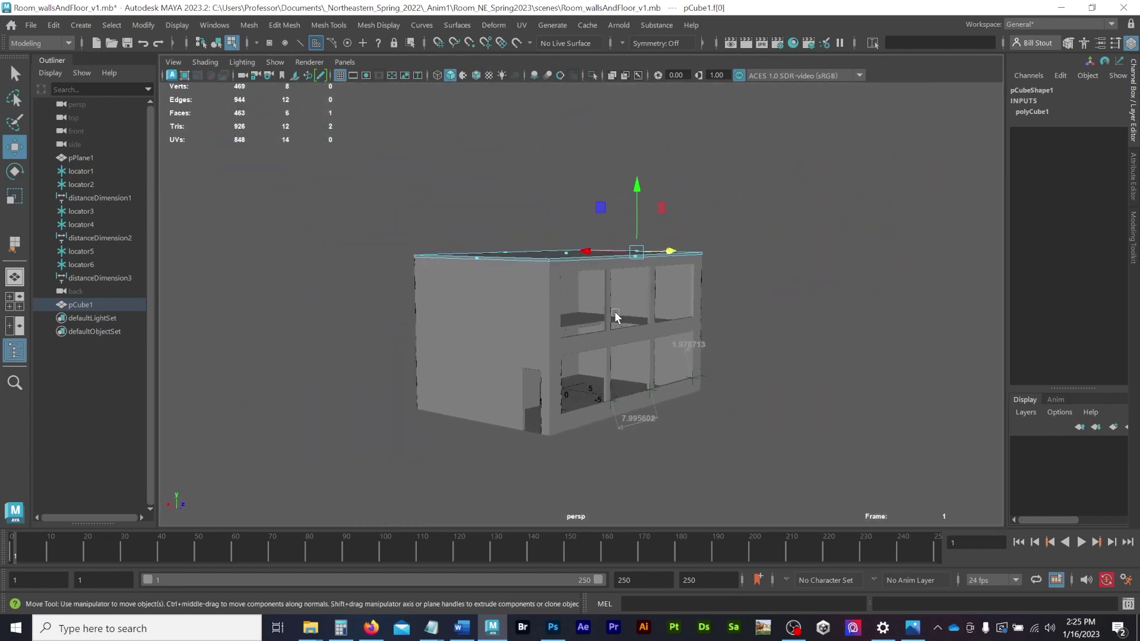